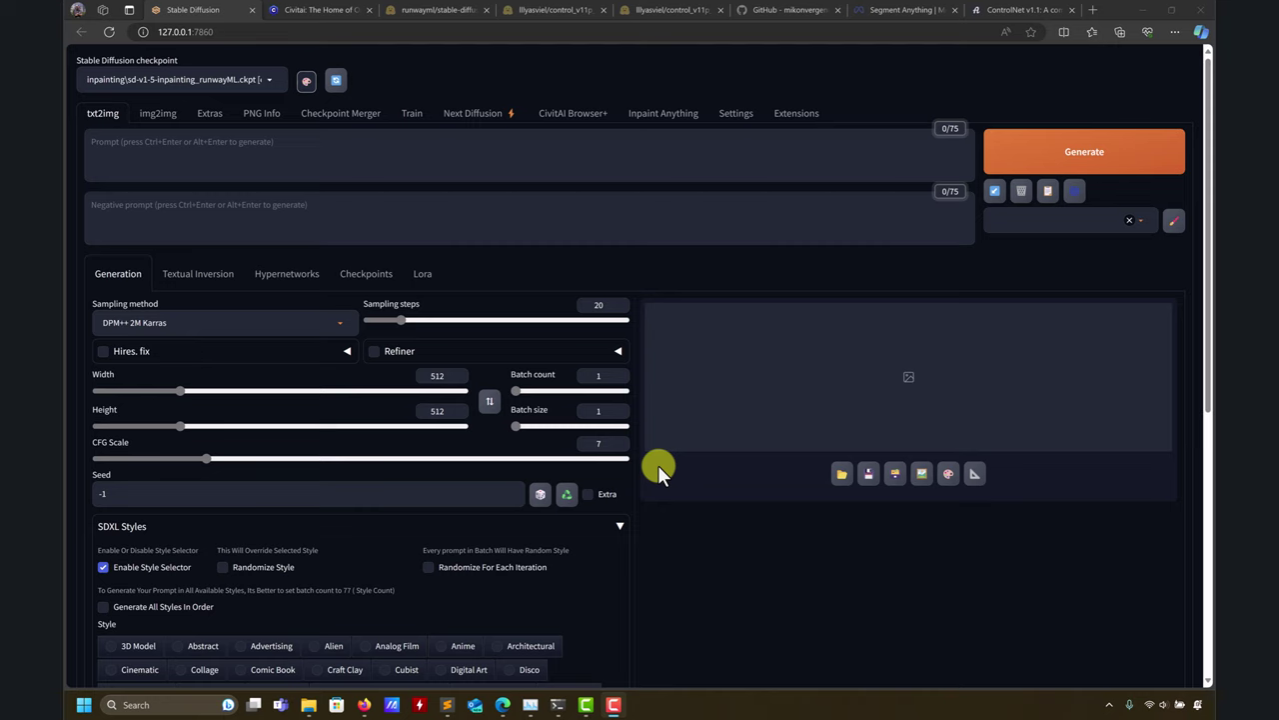
# Step: Open the Inpaint Anything extension and load ComfyUI_00043_.png from the for_inpaint_anything folder as the input image
pyautogui.click(666, 116)
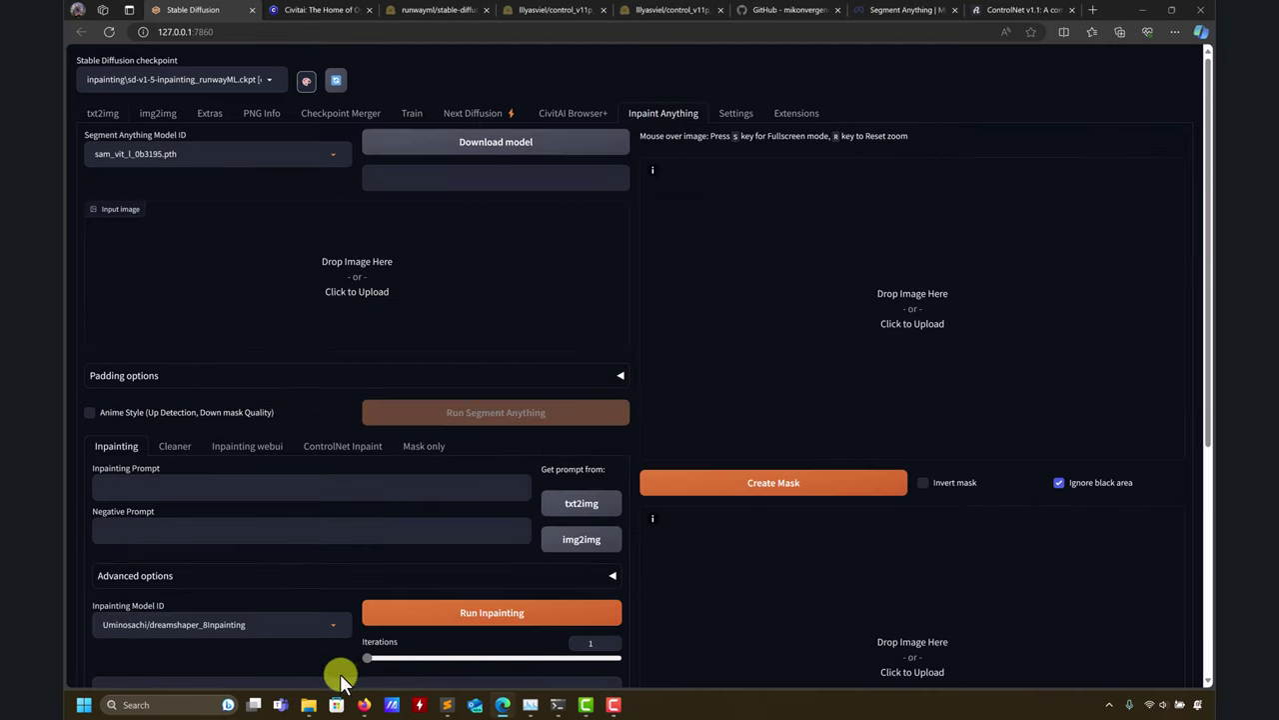
pyautogui.moveTo(312, 708)
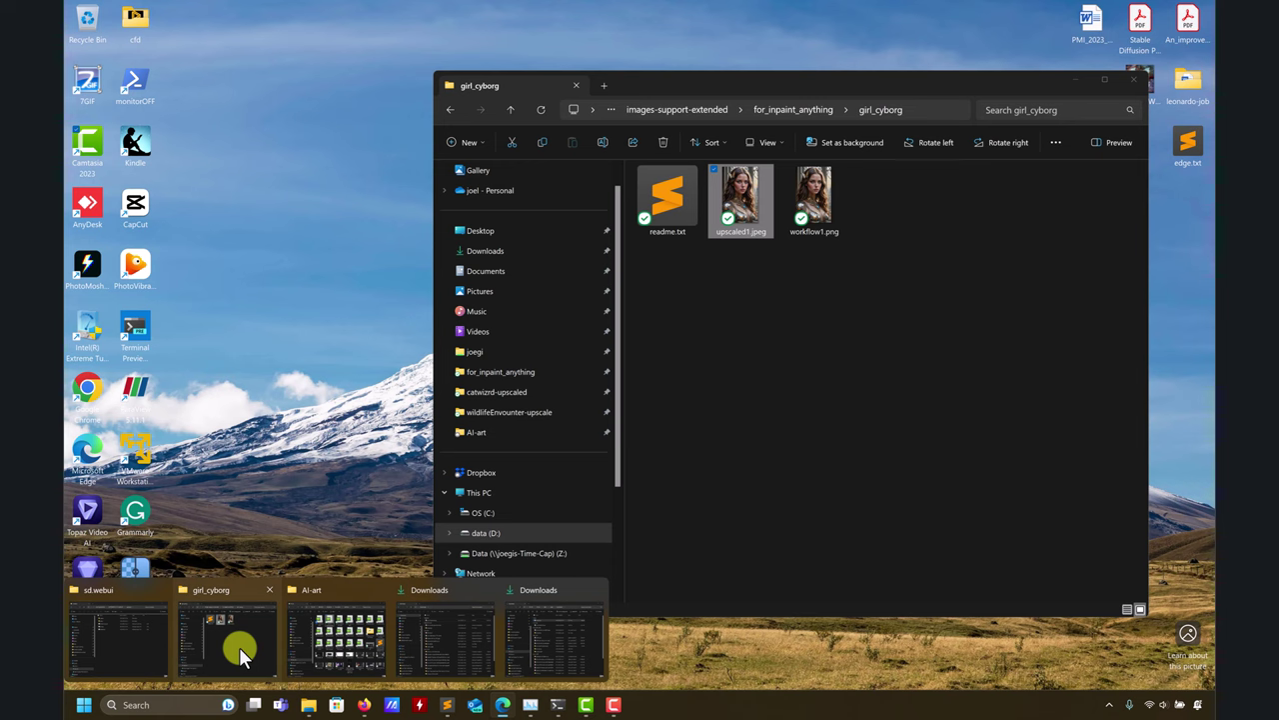
pyautogui.click(239, 646)
pyautogui.click(510, 112)
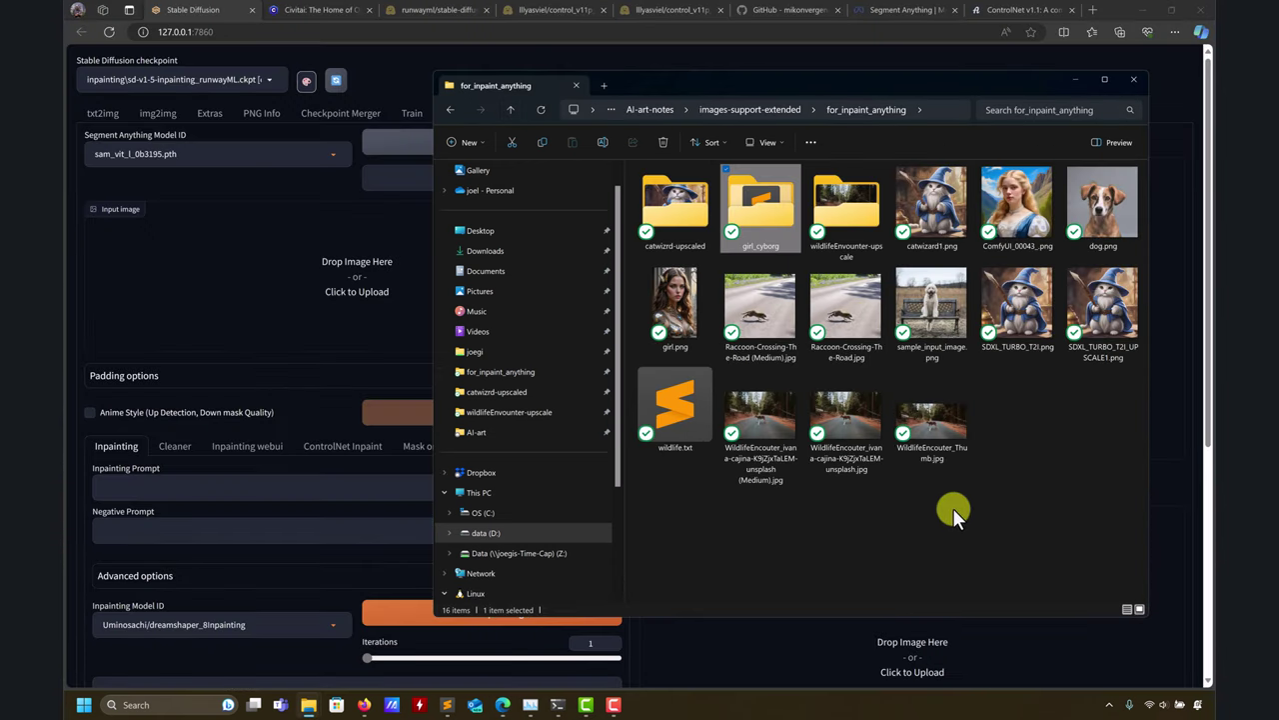
pyautogui.moveTo(1020, 222); pyautogui.dragTo(297, 282)
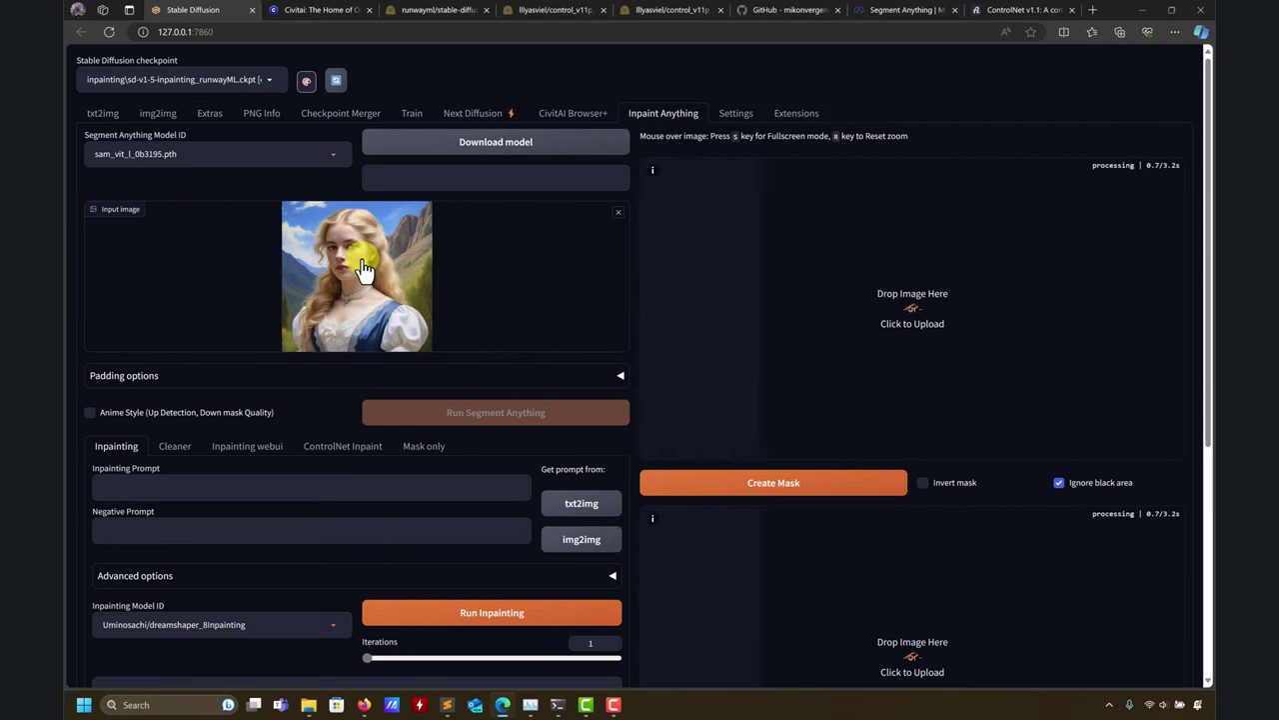
# Step: View the source picture ComfyUI_00043_.png enlarged in the image viewer and close it again
pyautogui.moveTo(309, 708)
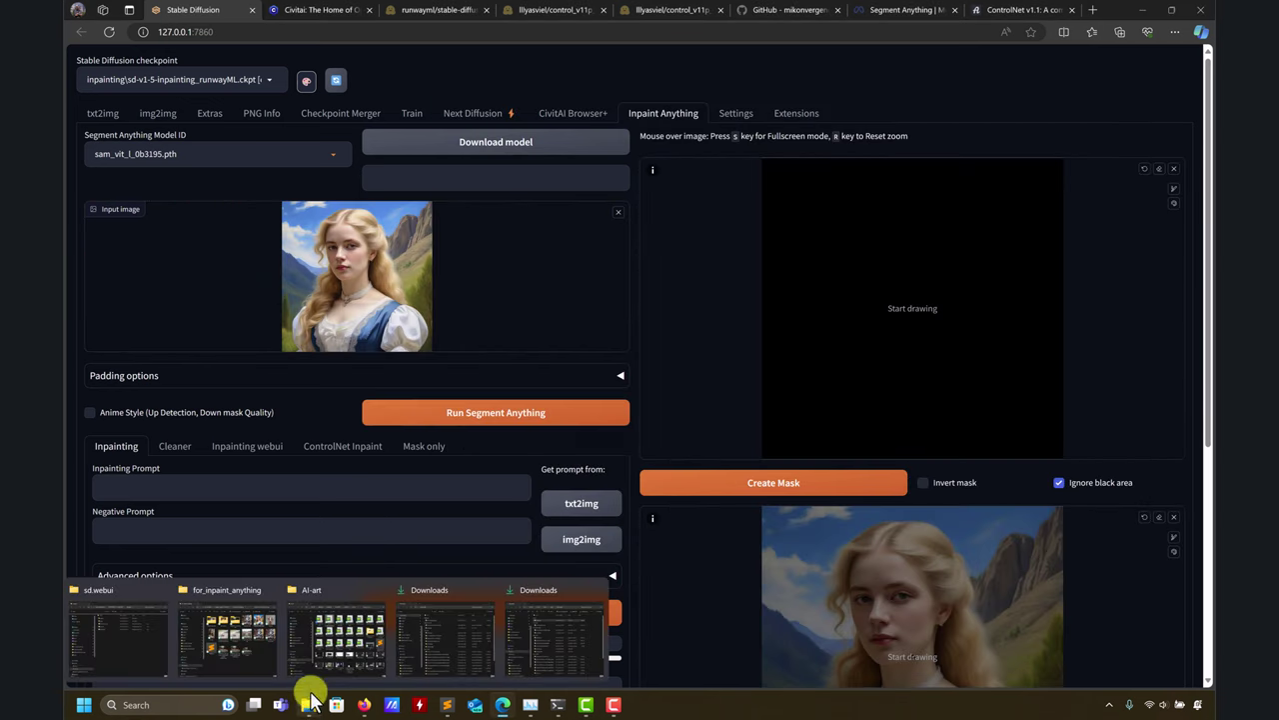
pyautogui.click(258, 640)
pyautogui.doubleClick(1014, 213)
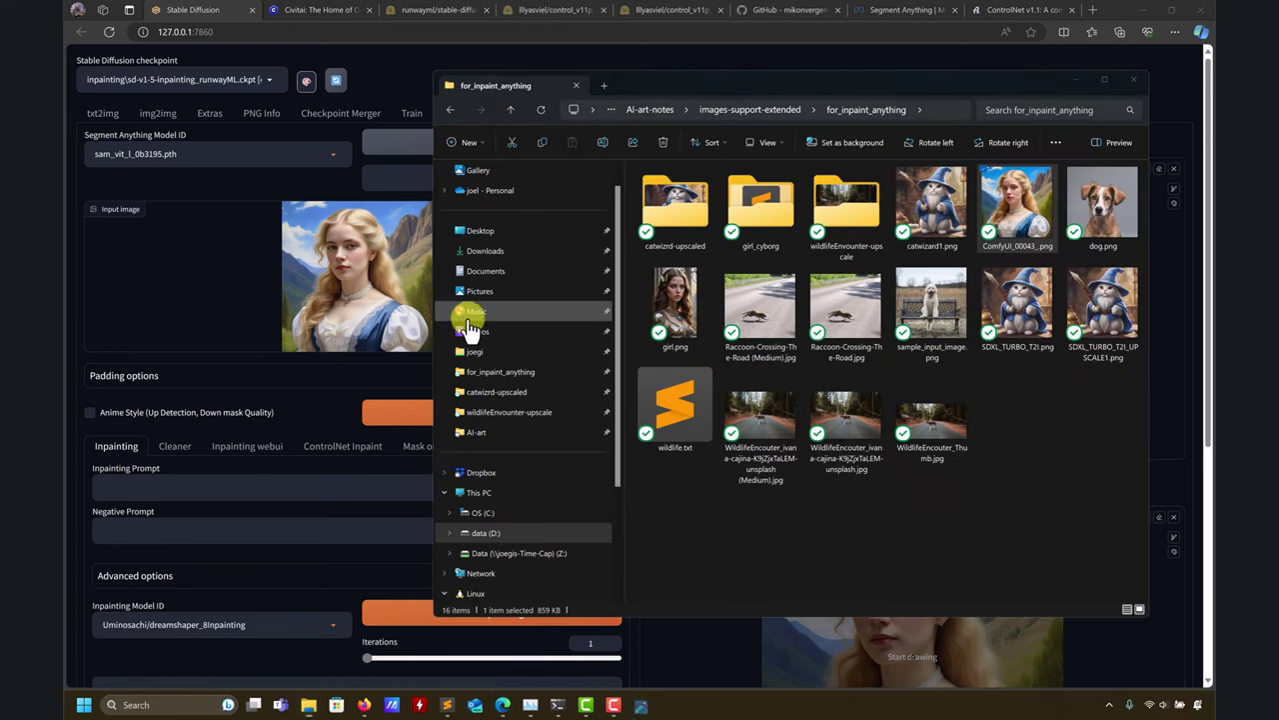
pyautogui.scroll(2, 359, 258)
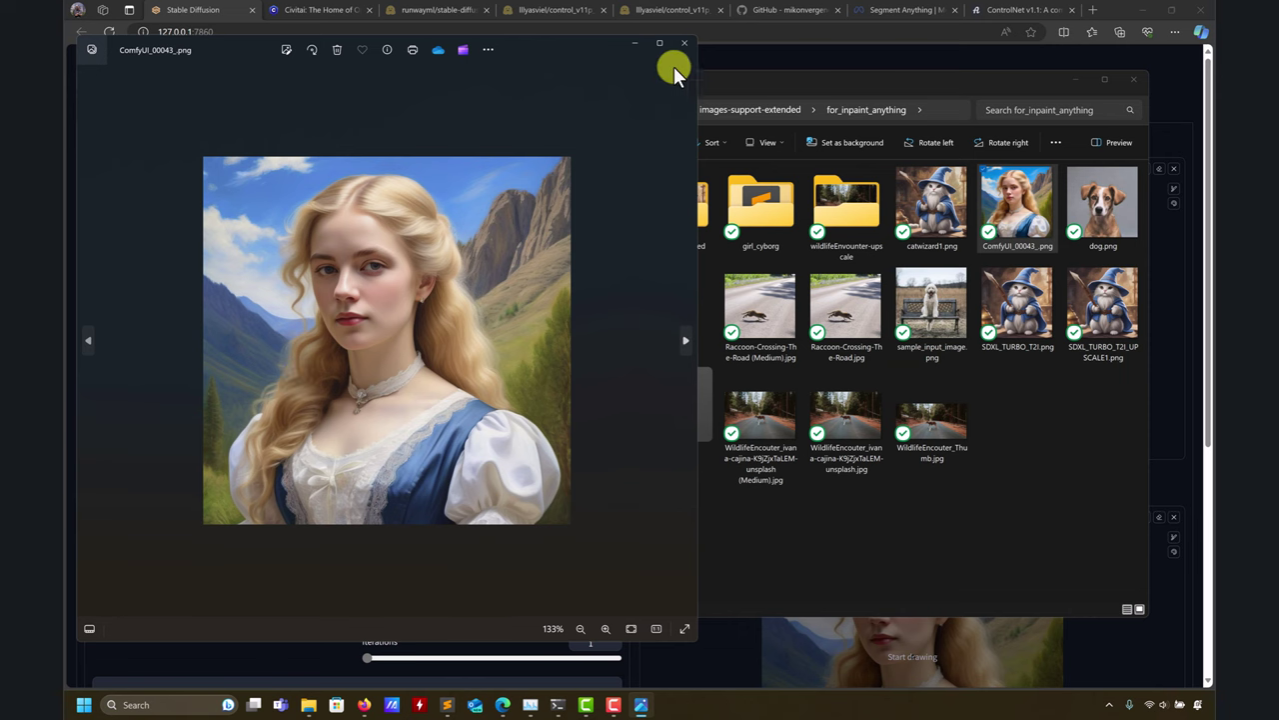
pyautogui.click(683, 43)
# Step: Check the pixel dimensions of ComfyUI_00043_.png in its file properties and return to the web UI
pyautogui.rightClick(1014, 210)
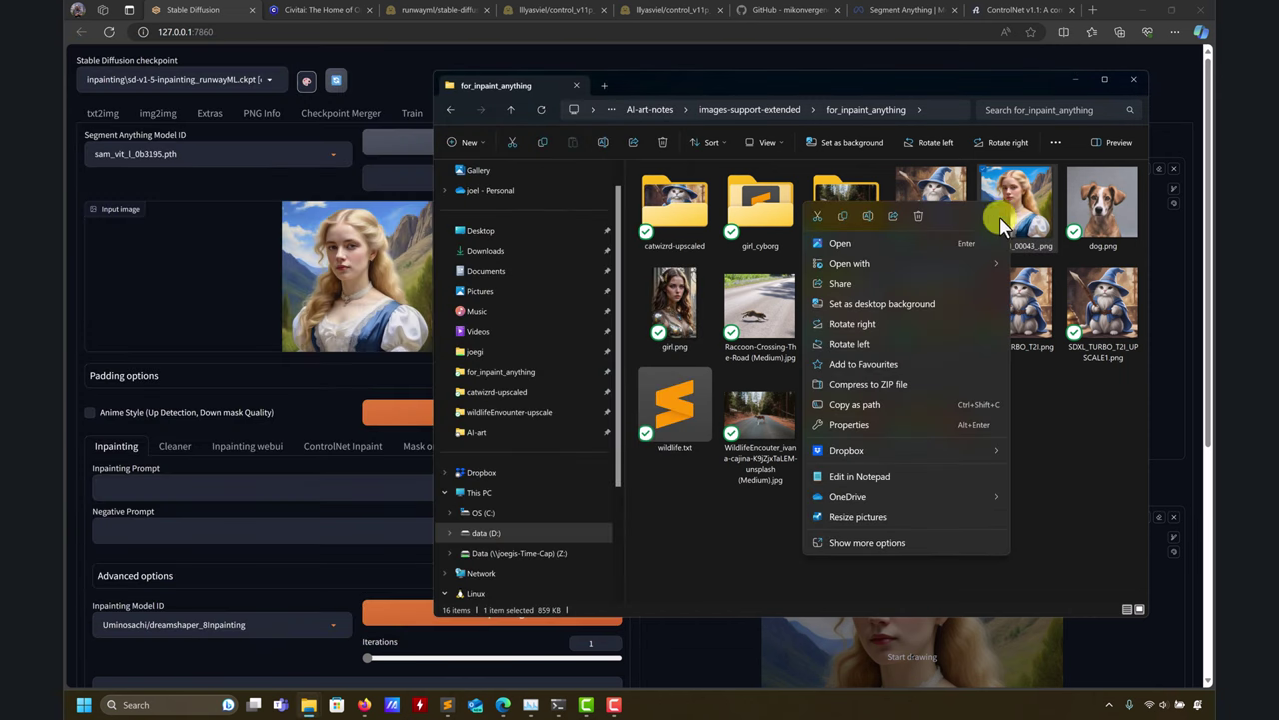
pyautogui.click(863, 424)
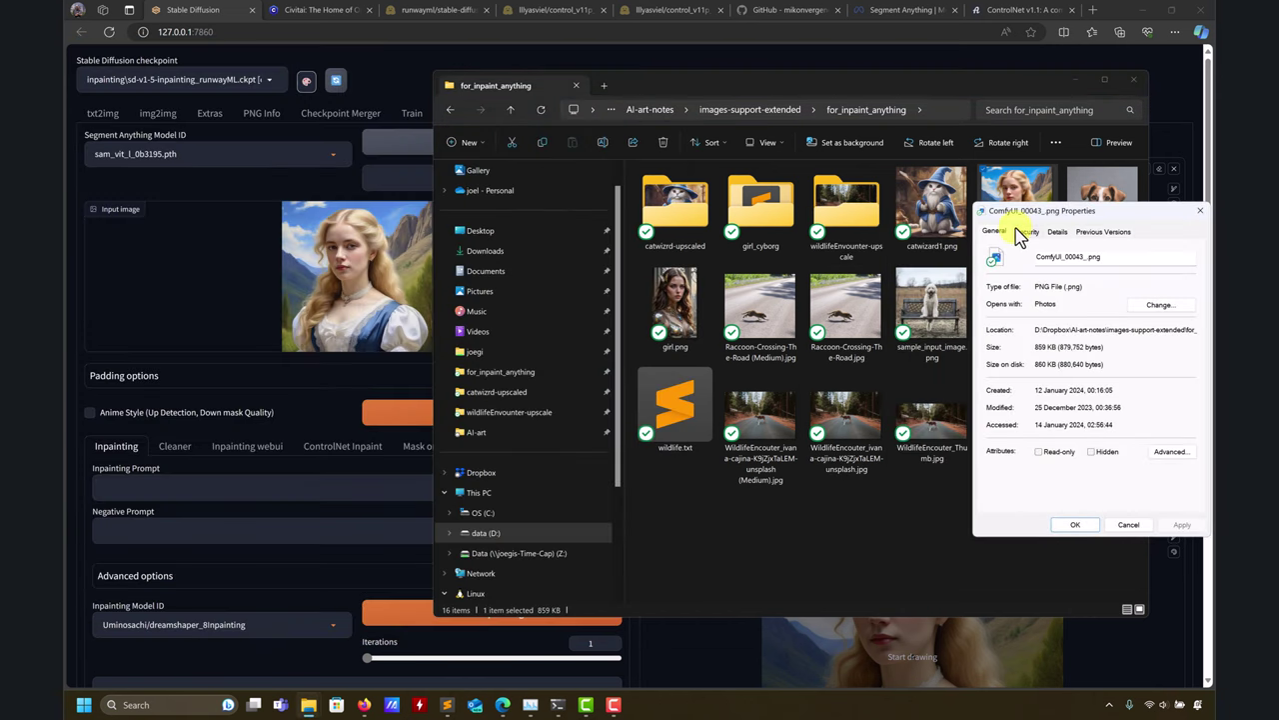
pyautogui.click(1056, 233)
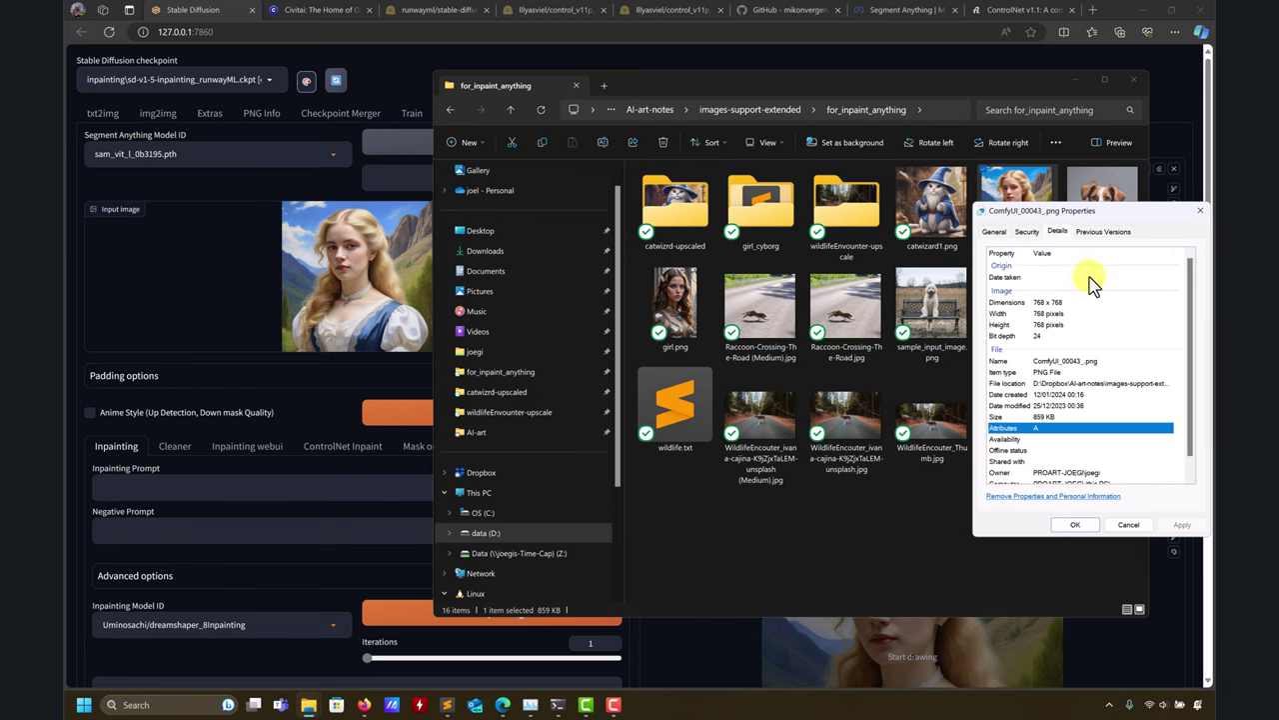
pyautogui.moveTo(1151, 218); pyautogui.dragTo(635, 249)
pyautogui.click(683, 246)
pyautogui.click(1073, 80)
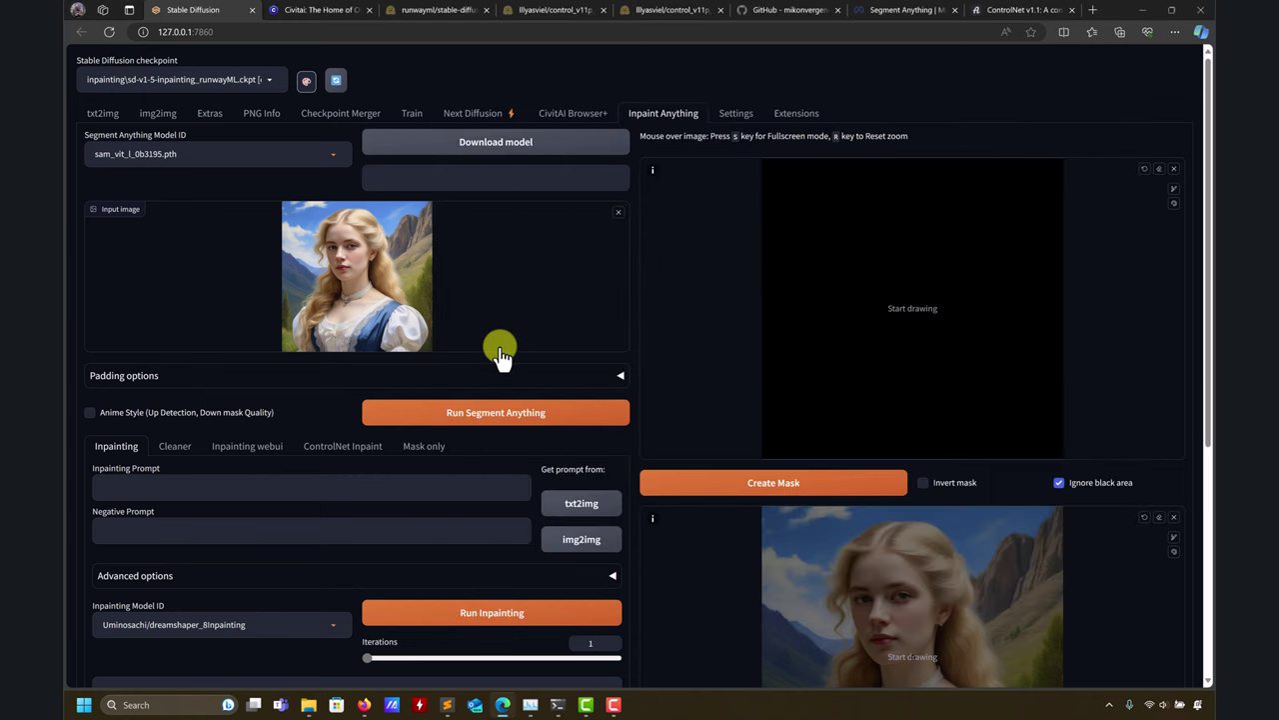
# Step: Run Segment Anything on the portrait and create a mask from the segments covering the woman's hair
pyautogui.scroll(-1, 500, 355)
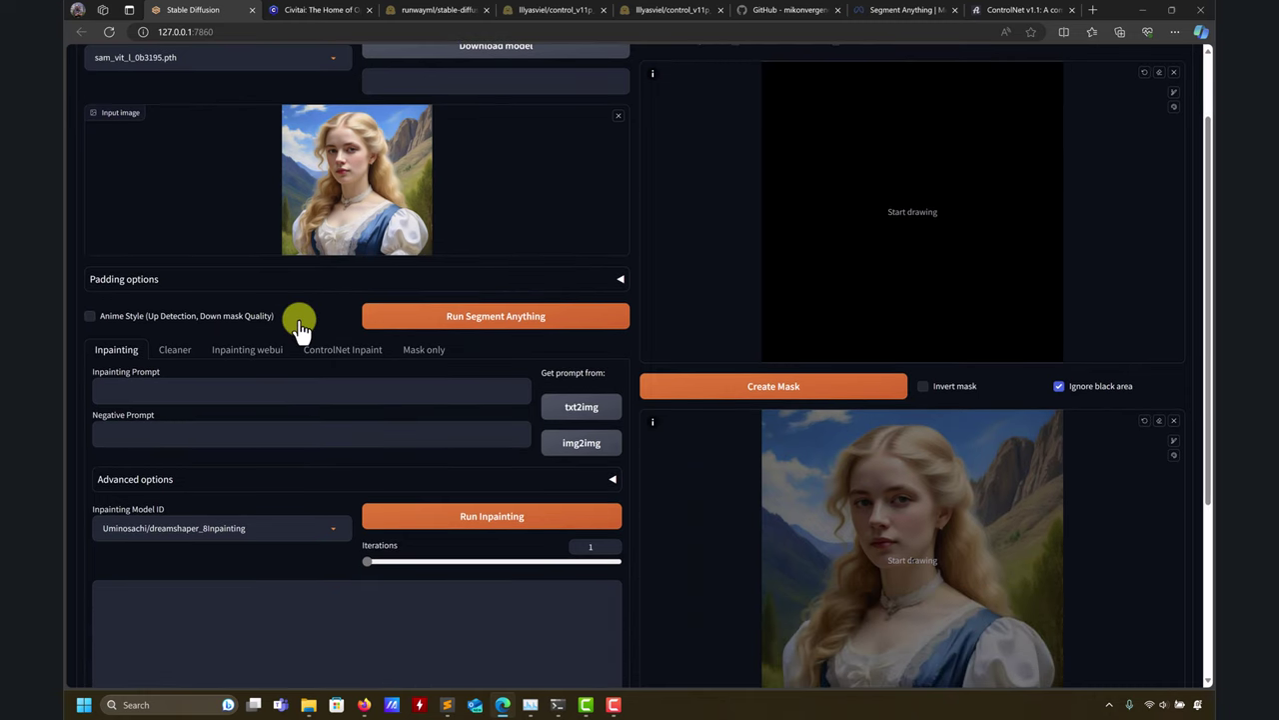
pyautogui.click(406, 325)
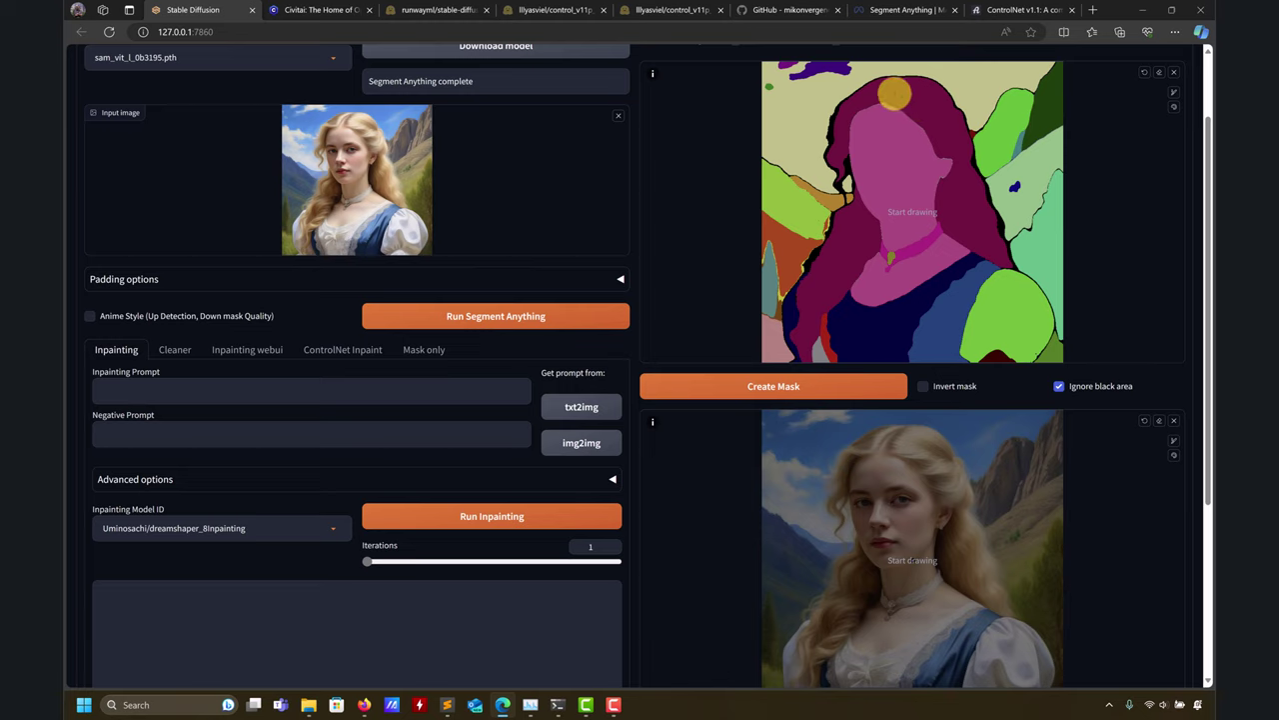
pyautogui.click(805, 391)
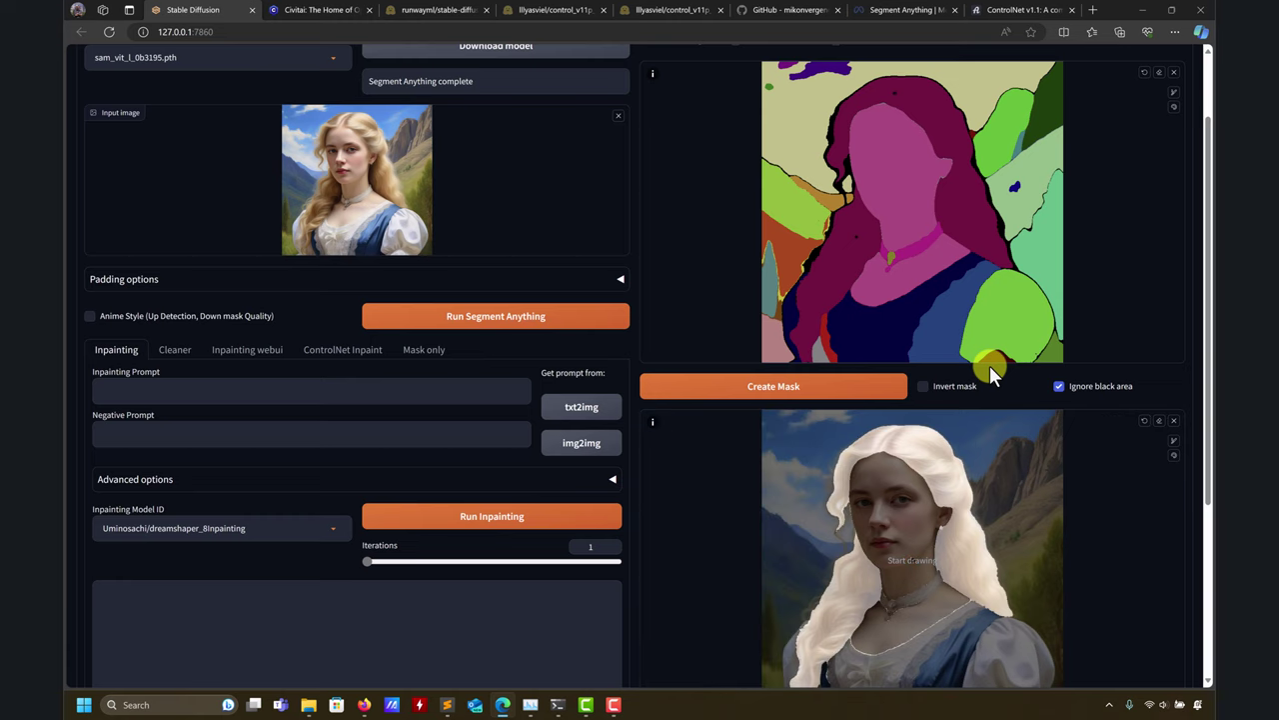
# Step: Sketch over the stray mask line along the dress neckline and the area beside the lower end of the hair
pyautogui.scroll(-2, 950, 425)
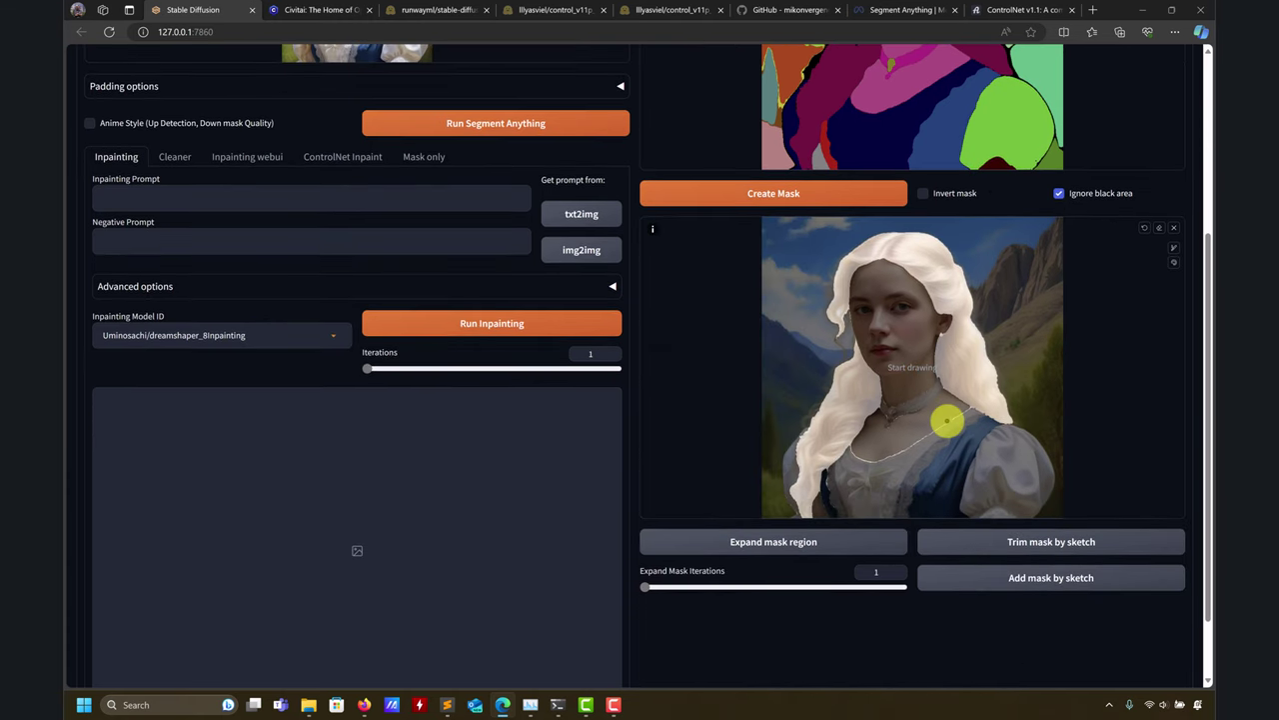
pyautogui.scroll(2, 918, 438)
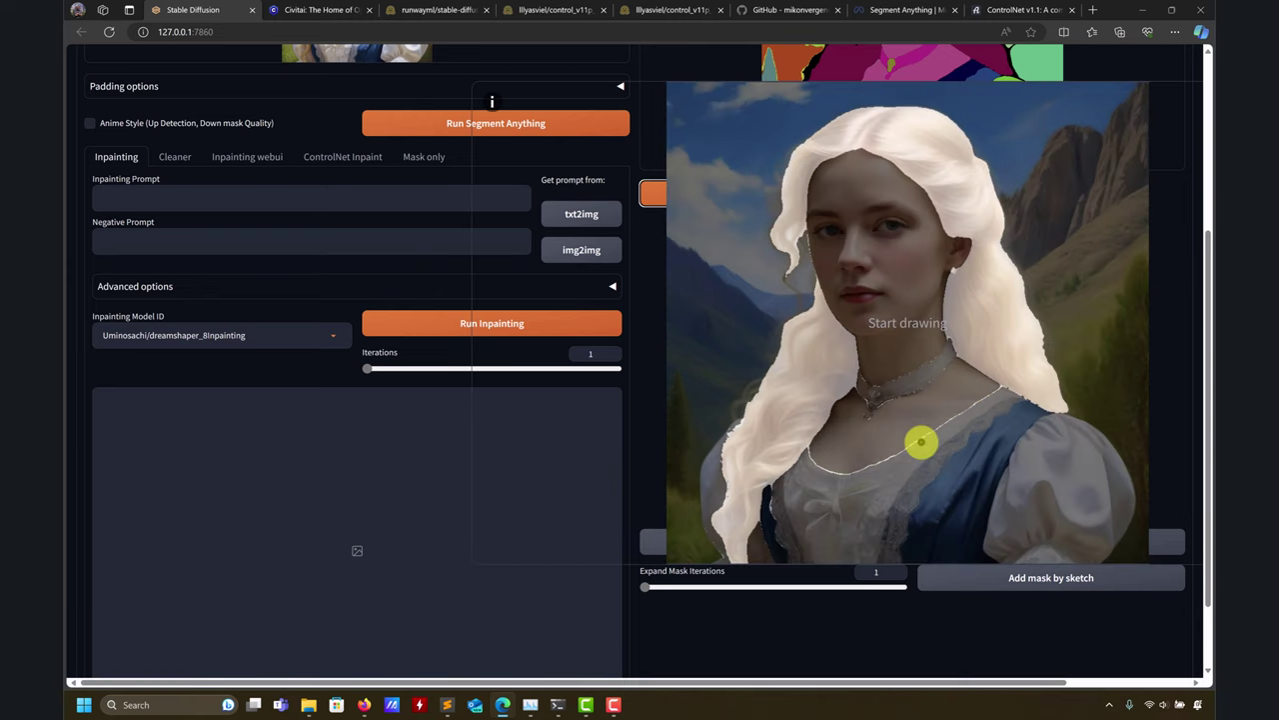
pyautogui.scroll(2, 920, 442)
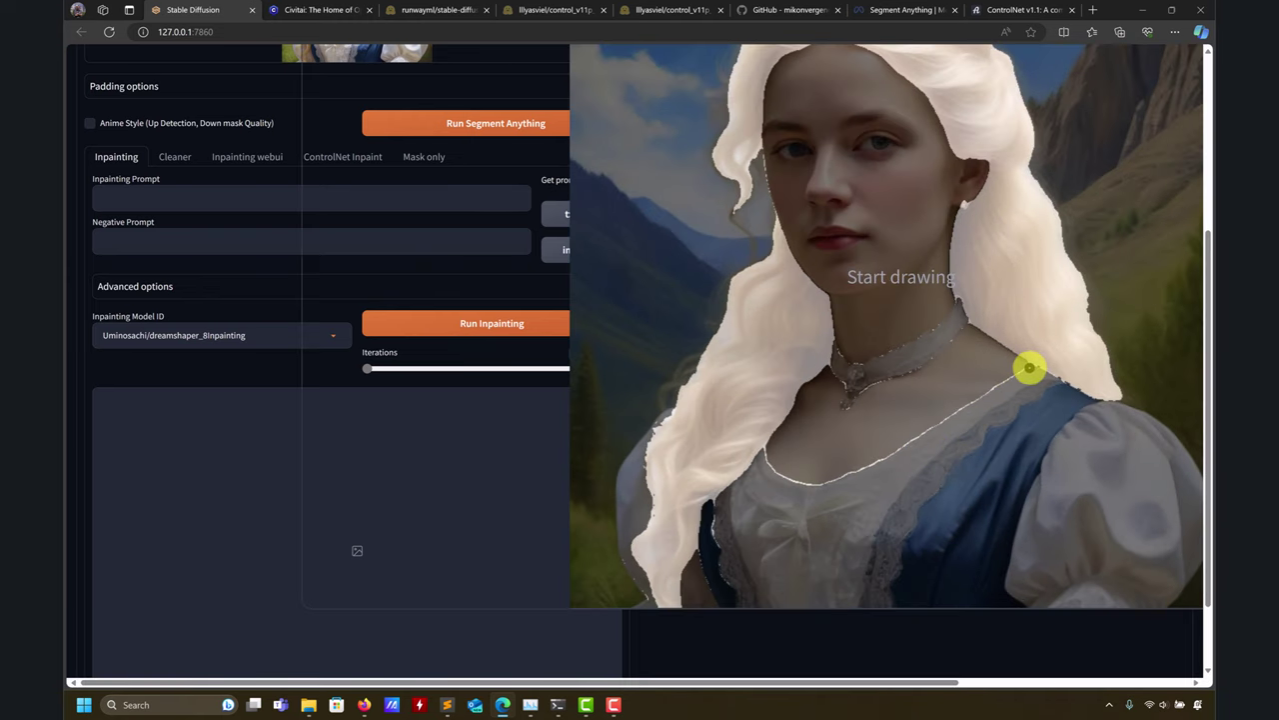
pyautogui.moveTo(1027, 368)
pyautogui.mouseDown()
pyautogui.moveTo(856, 468)
pyautogui.moveTo(814, 477)
pyautogui.moveTo(770, 460)
pyautogui.mouseUp()
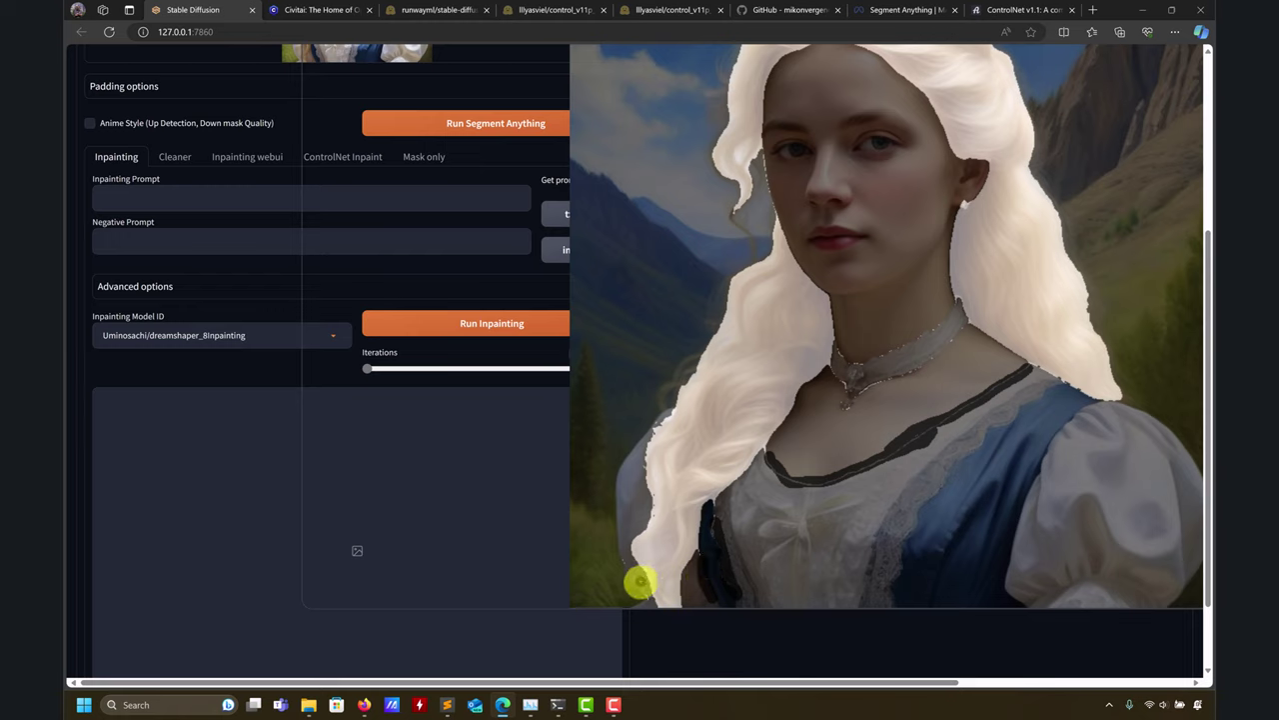
pyautogui.moveTo(644, 600); pyautogui.dragTo(594, 452)
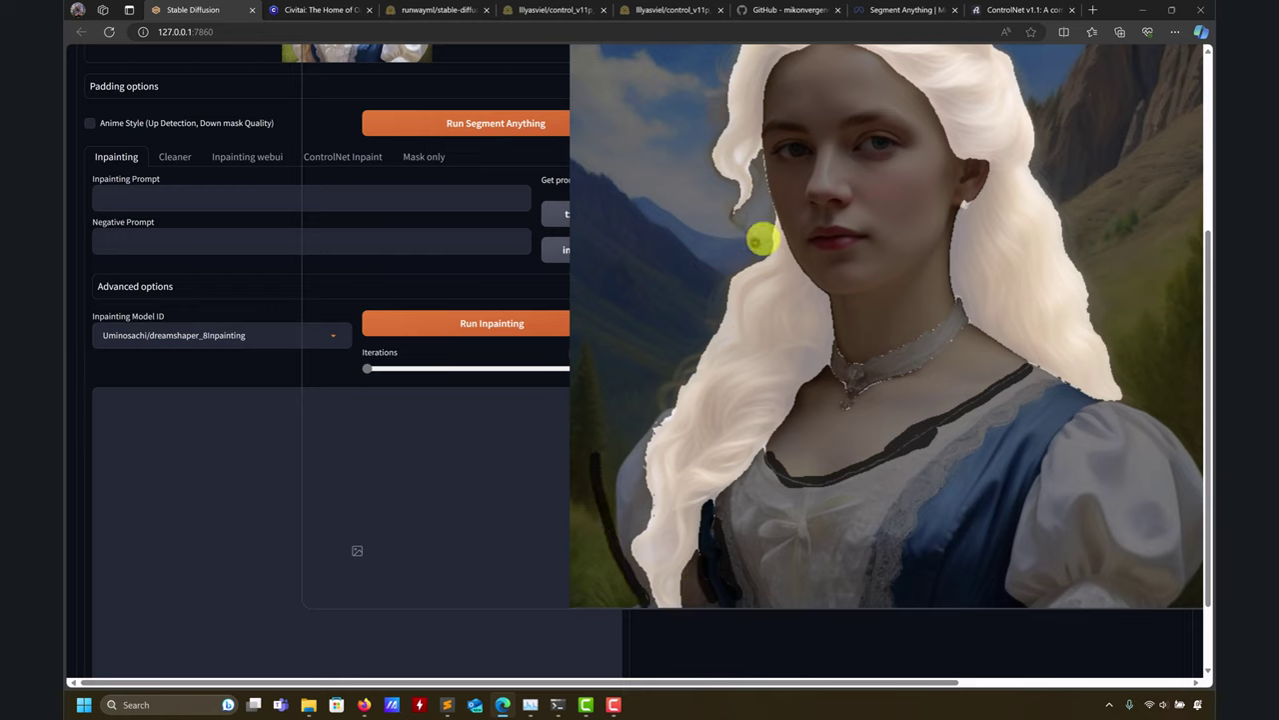
# Step: Sketch over the stray mask around the choker and trim the hair mask by the sketch
pyautogui.scroll(3, 774, 245)
pyautogui.scroll(-2, 810, 465)
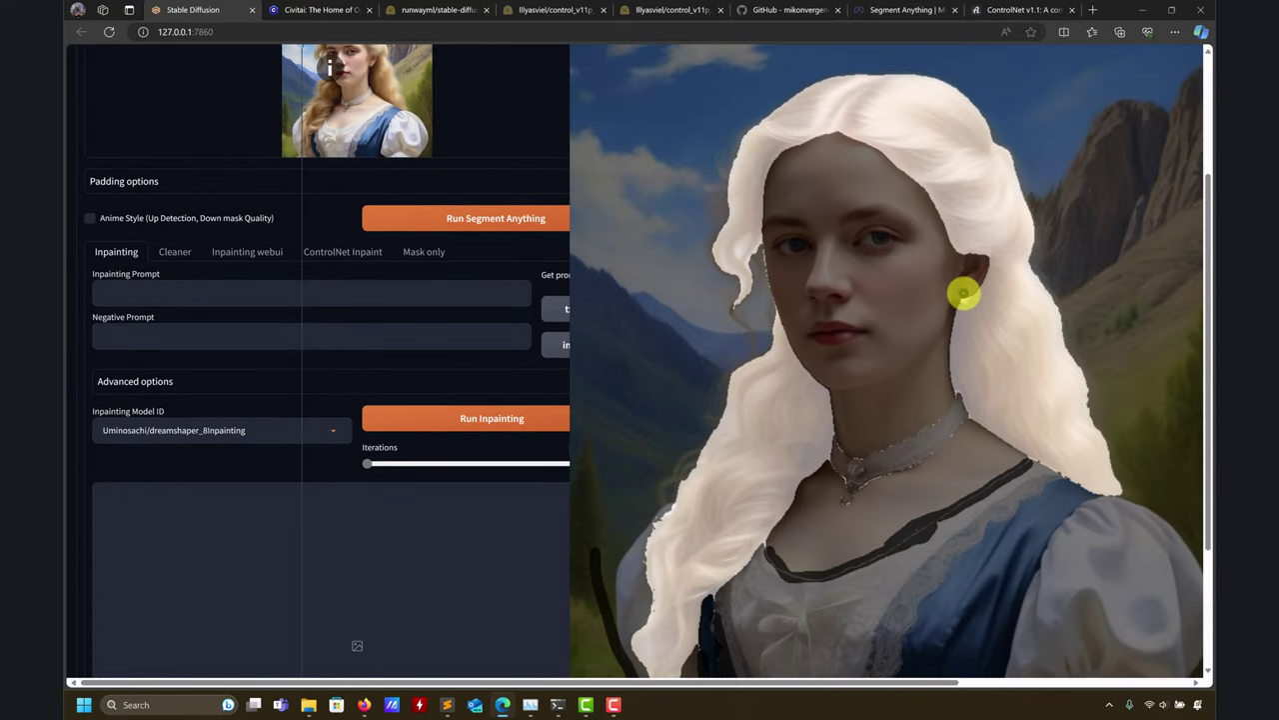
pyautogui.moveTo(858, 494)
pyautogui.mouseDown()
pyautogui.moveTo(932, 449)
pyautogui.moveTo(933, 420)
pyautogui.moveTo(858, 459)
pyautogui.moveTo(845, 447)
pyautogui.moveTo(840, 500)
pyautogui.moveTo(940, 456)
pyautogui.moveTo(956, 428)
pyautogui.moveTo(967, 455)
pyautogui.moveTo(994, 466)
pyautogui.mouseUp()
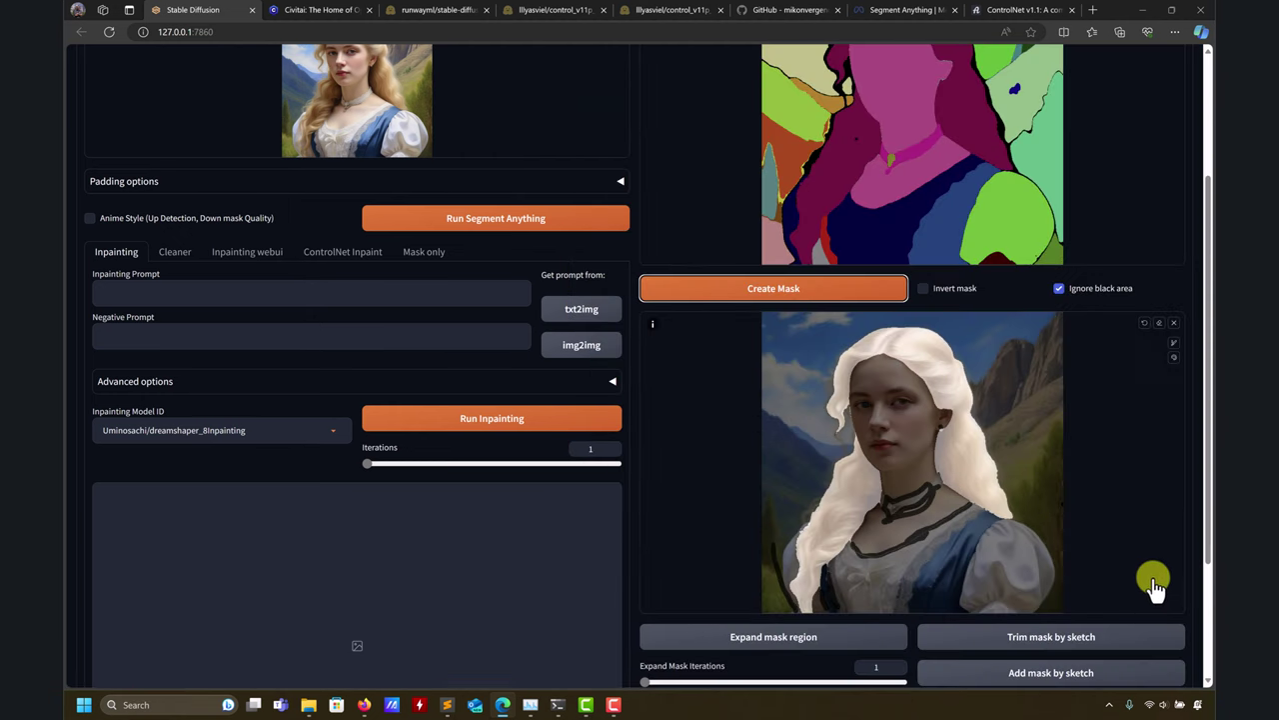
pyautogui.scroll(-3, 1150, 586)
pyautogui.click(1080, 459)
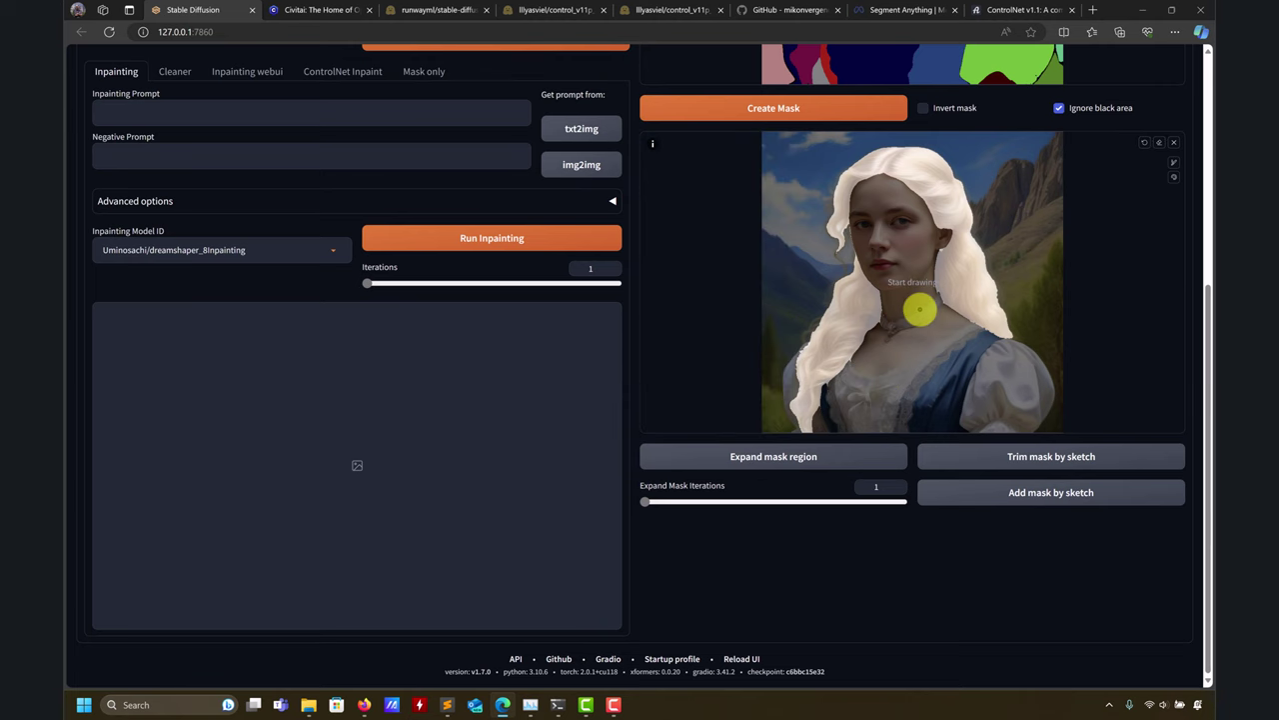
# Step: Clean up the expanded hair mask by sketching over the stray specks beside the hair and face and trimming them off
pyautogui.scroll(1, 920, 310)
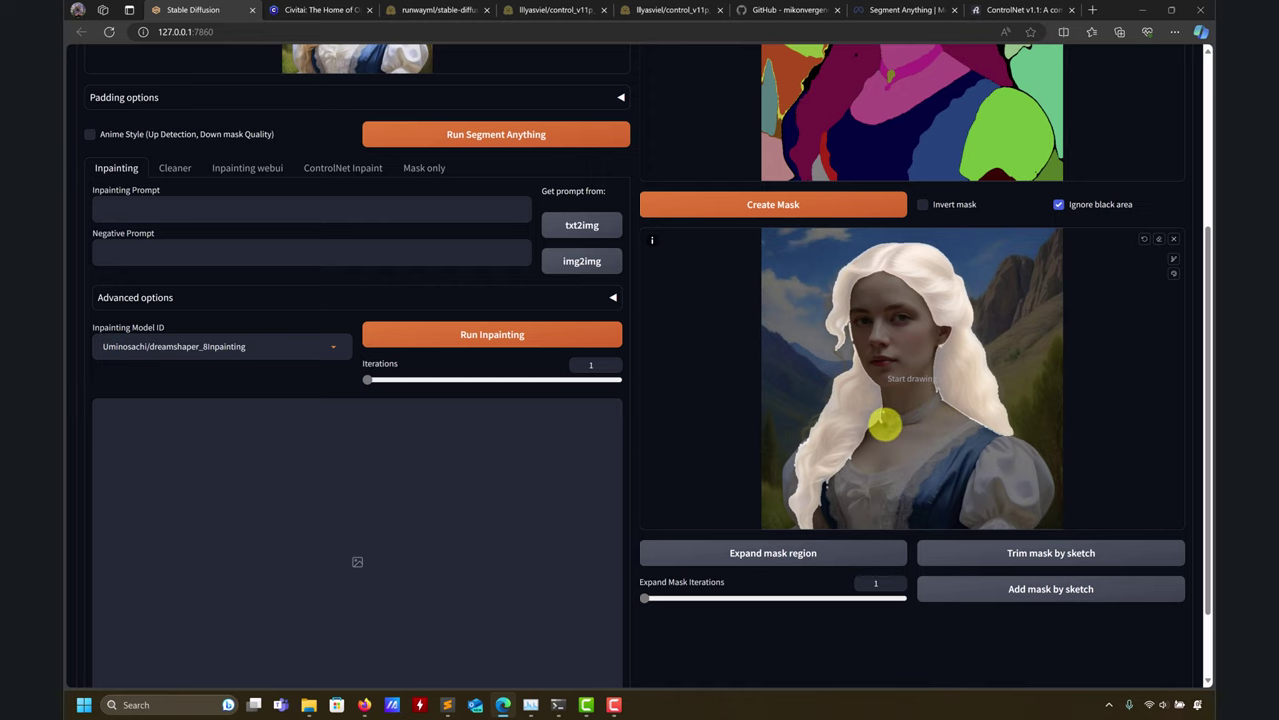
pyautogui.keyDown('ctrl'); pyautogui.scroll(2, 890, 433); pyautogui.keyUp('ctrl')
pyautogui.keyDown('ctrl'); pyautogui.scroll(1, 890, 433); pyautogui.keyUp('ctrl')
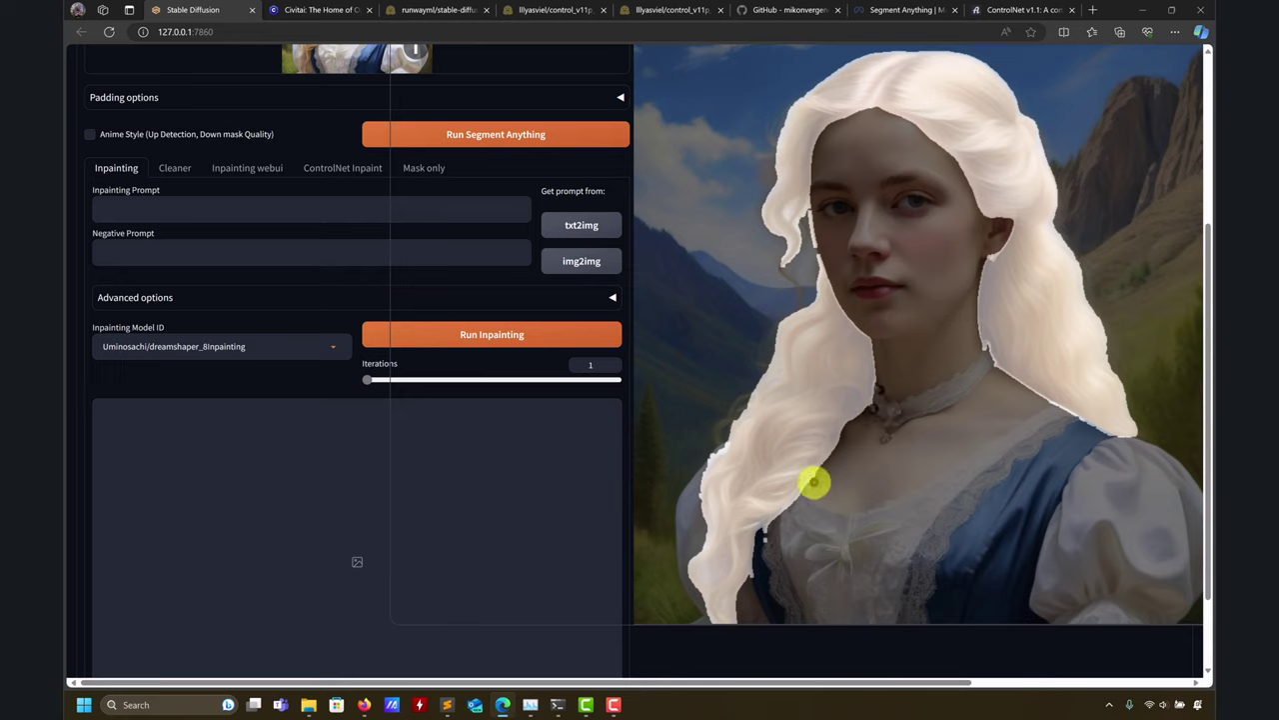
pyautogui.click(814, 484)
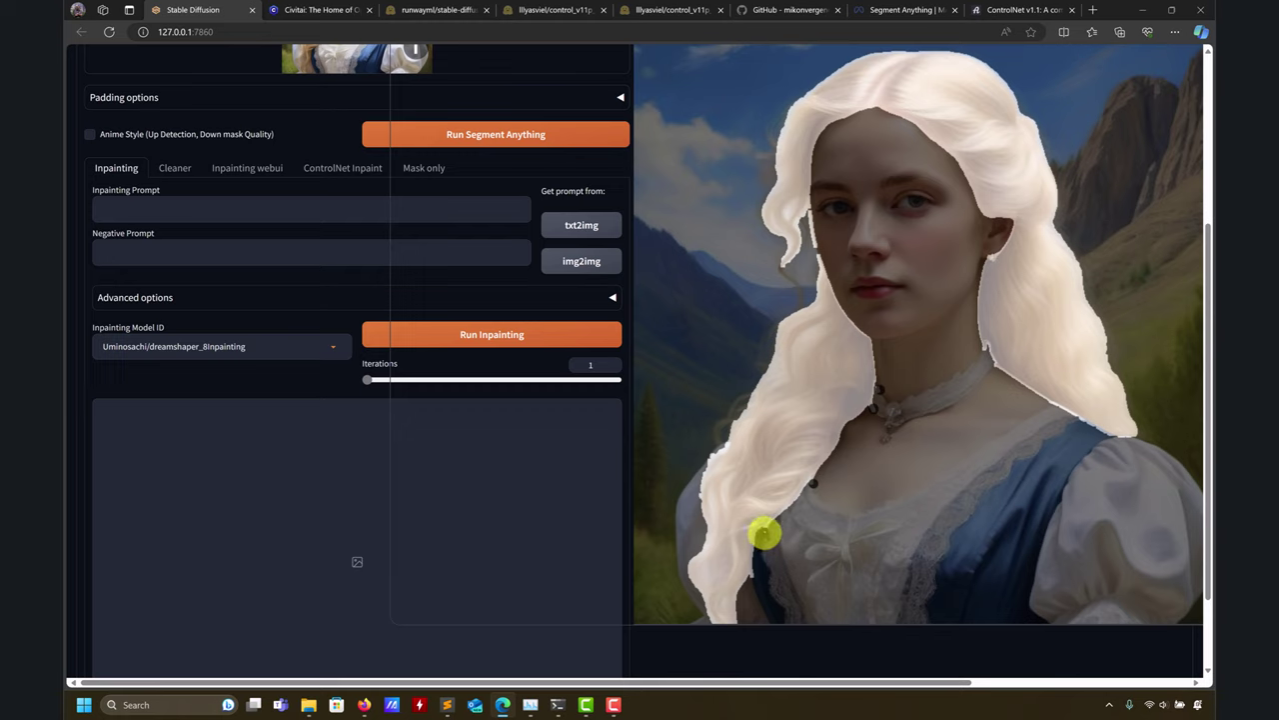
pyautogui.click(767, 532)
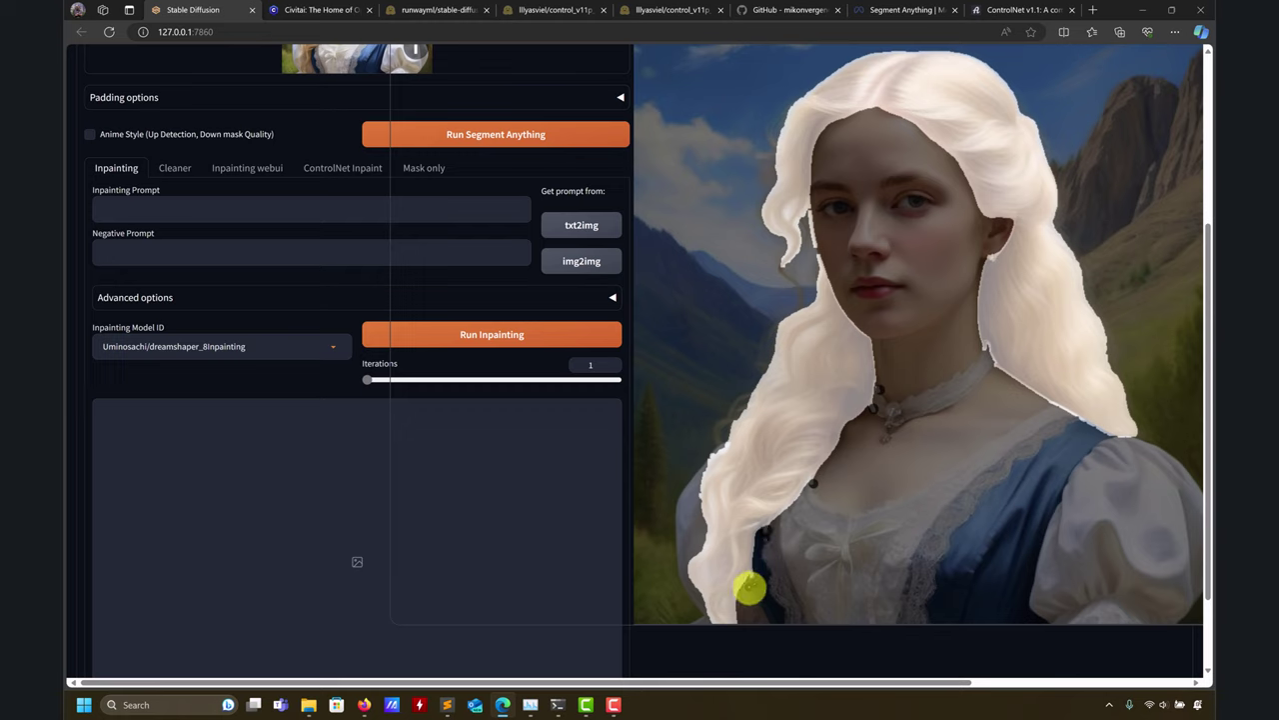
pyautogui.click(814, 245)
pyautogui.press('r')
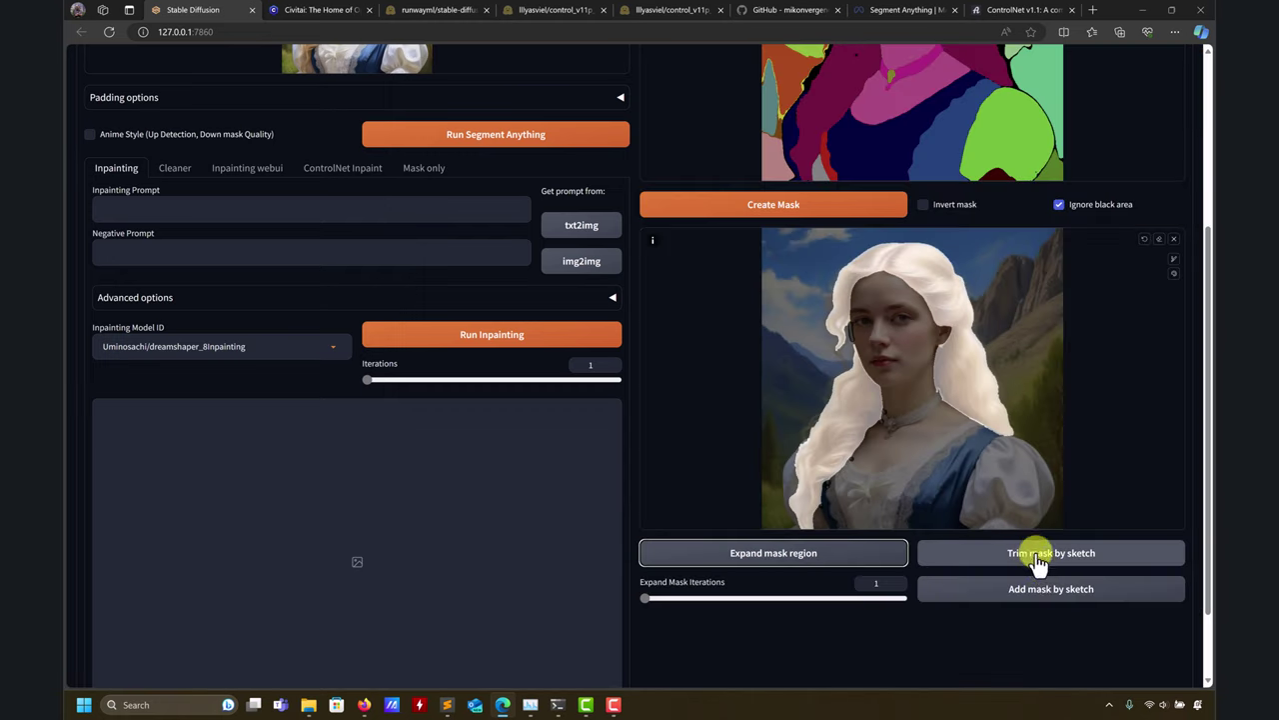
pyautogui.click(1055, 562)
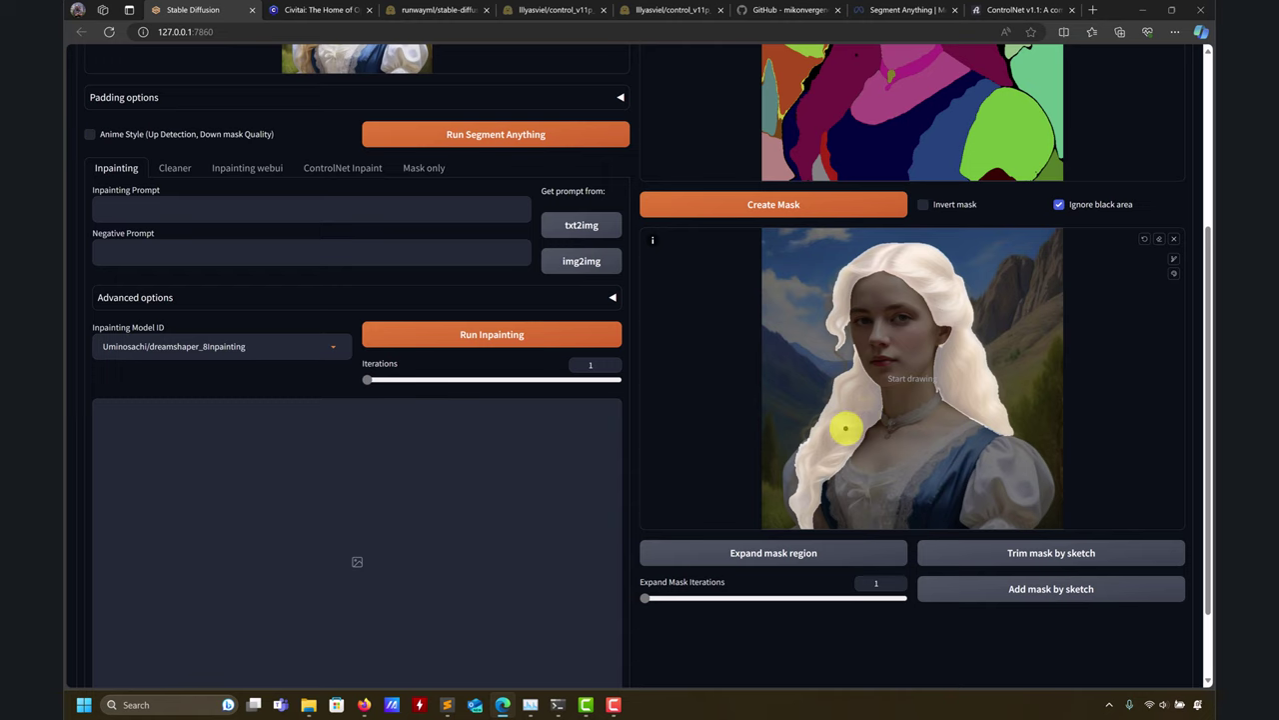
# Step: Compare the Inpainting and Inpainting webui modes, examining the selectable inpainting models and the advanced sampling options
pyautogui.scroll(1, 846, 428)
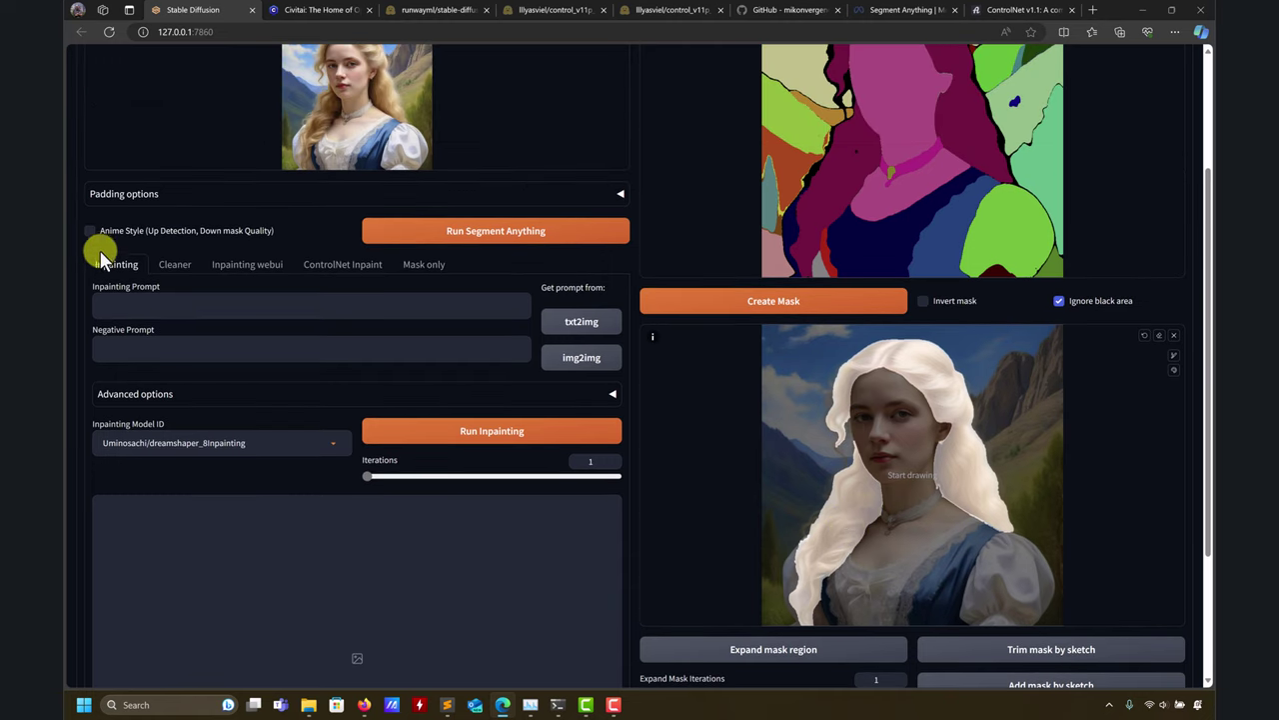
pyautogui.click(270, 267)
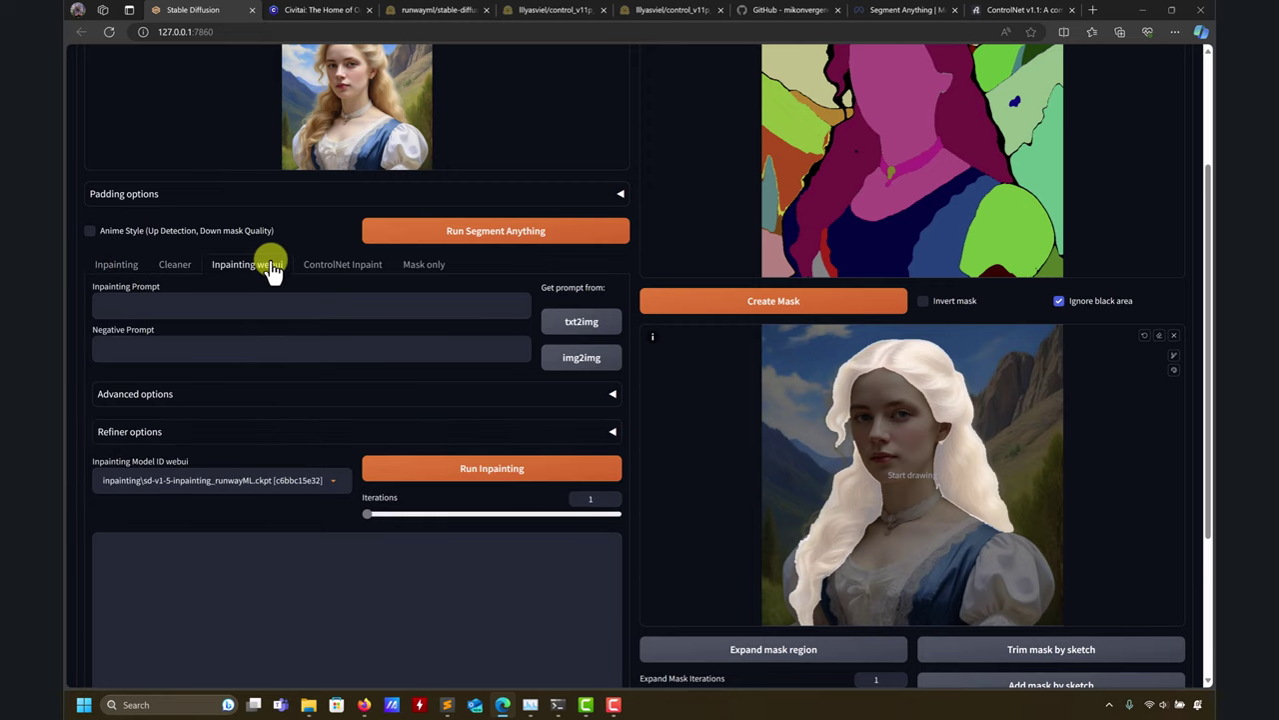
pyautogui.click(116, 266)
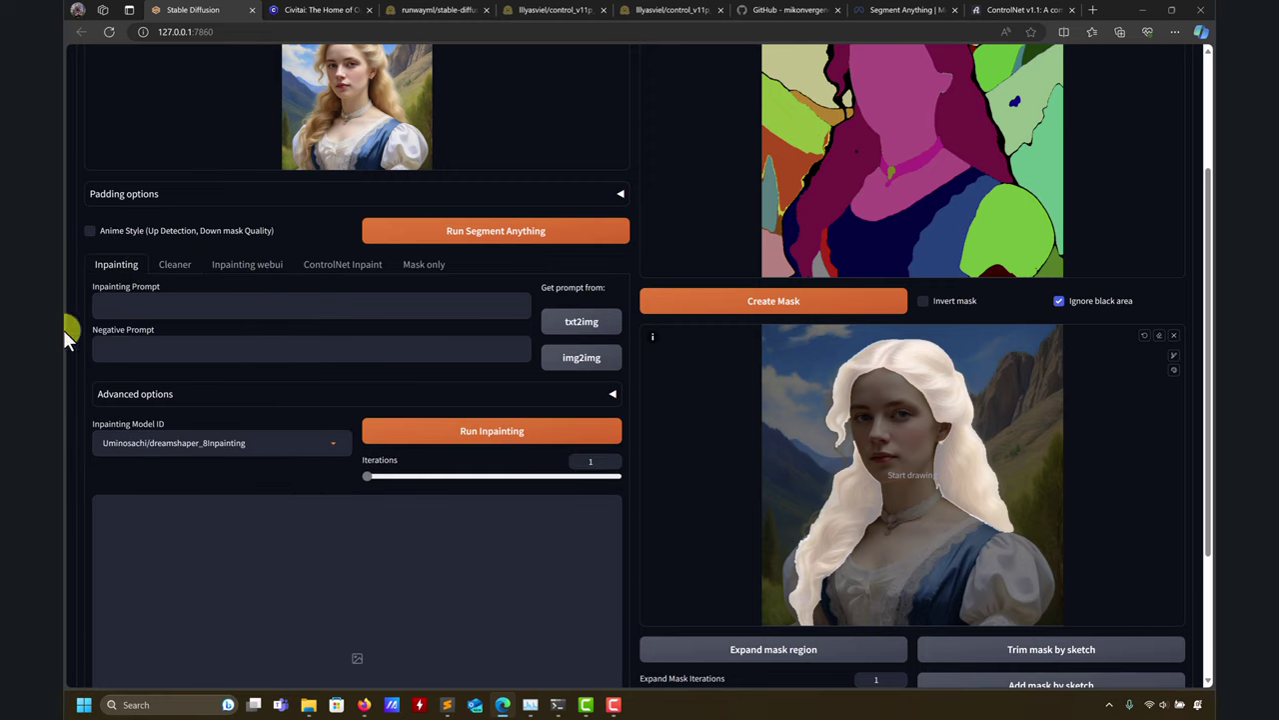
pyautogui.scroll(2, 231, 385)
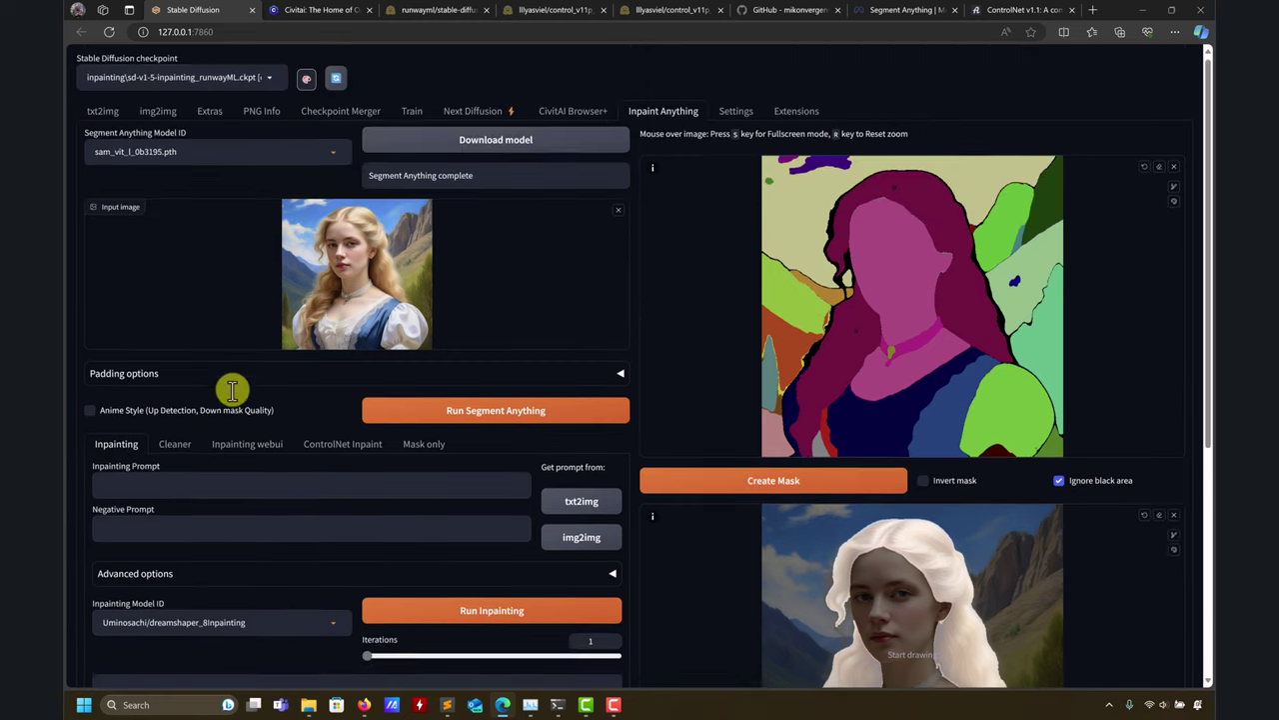
pyautogui.scroll(-3, 245, 388)
pyautogui.click(309, 335)
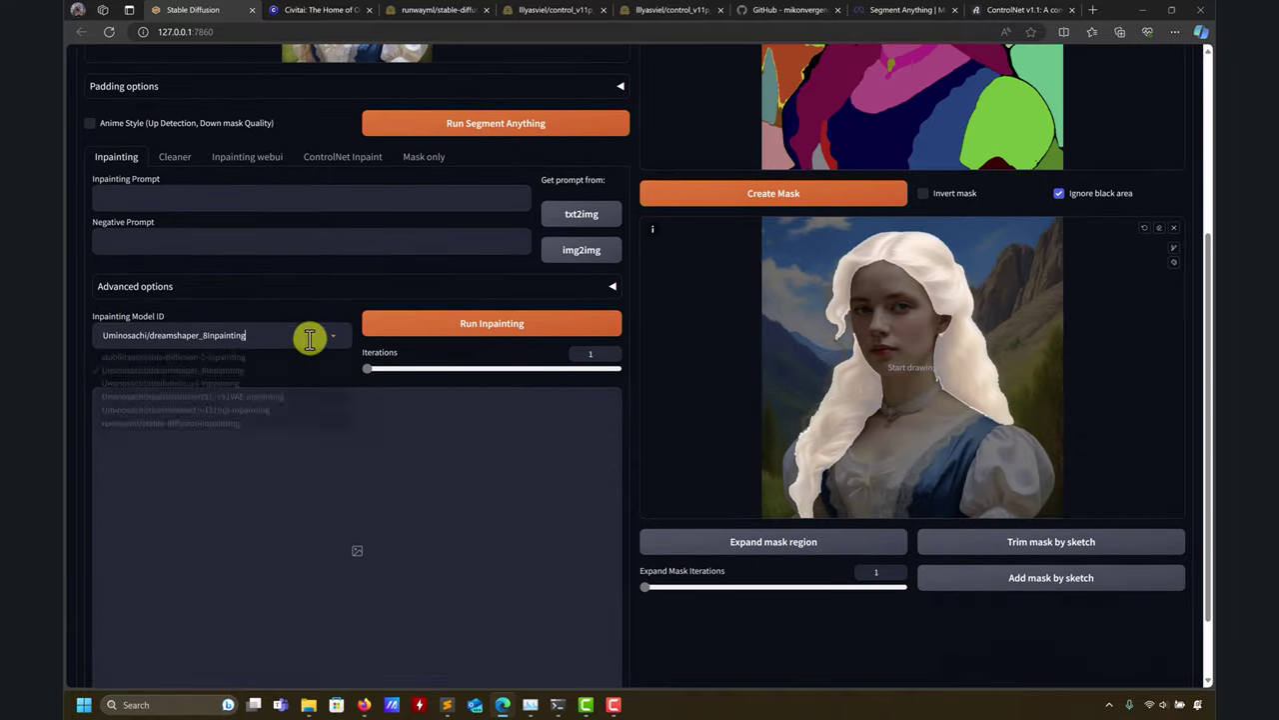
pyautogui.click(240, 290)
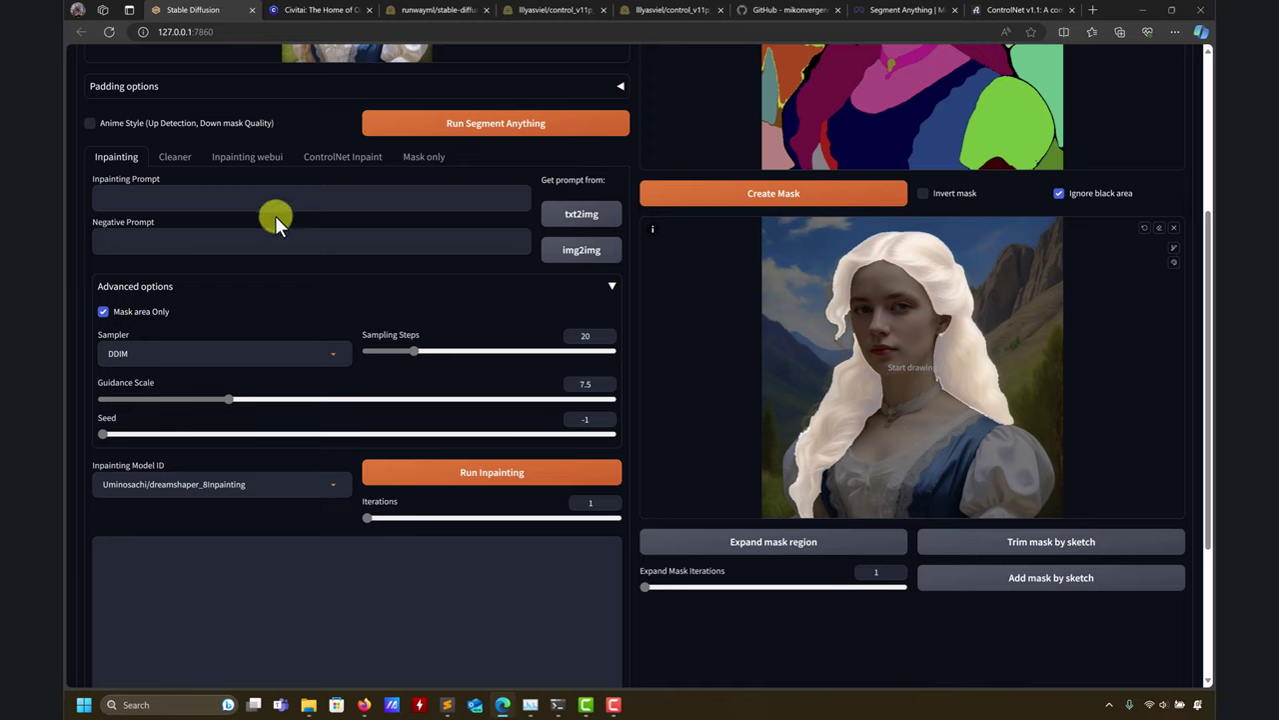
pyautogui.click(250, 160)
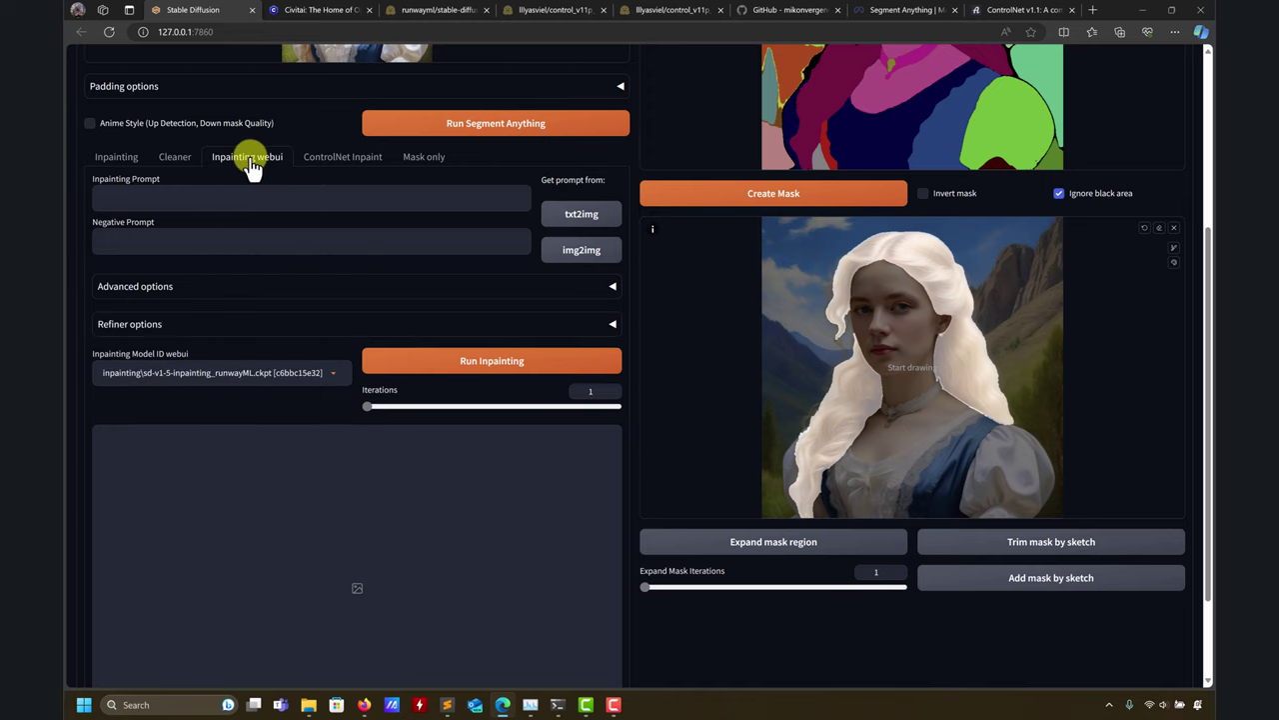
# Step: Enter "blue hair" as the inpainting prompt and set the denoising strength to 0.9
pyautogui.click(611, 290)
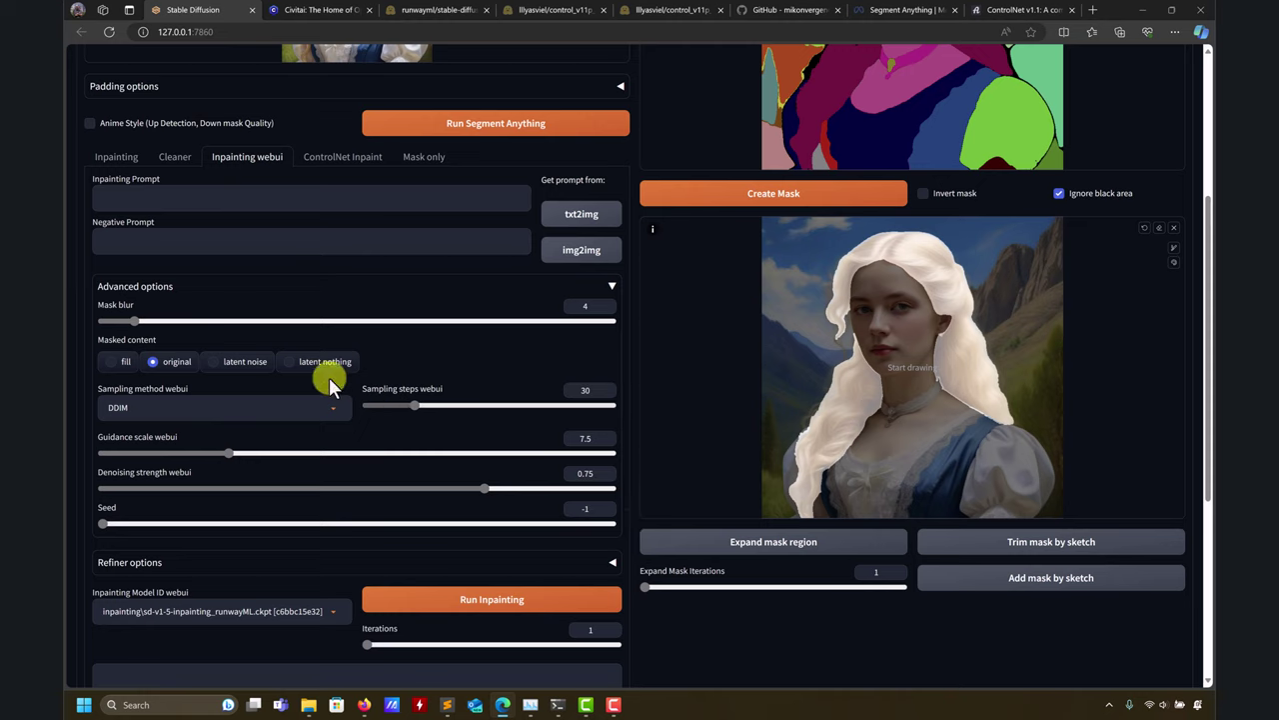
pyautogui.click(157, 199)
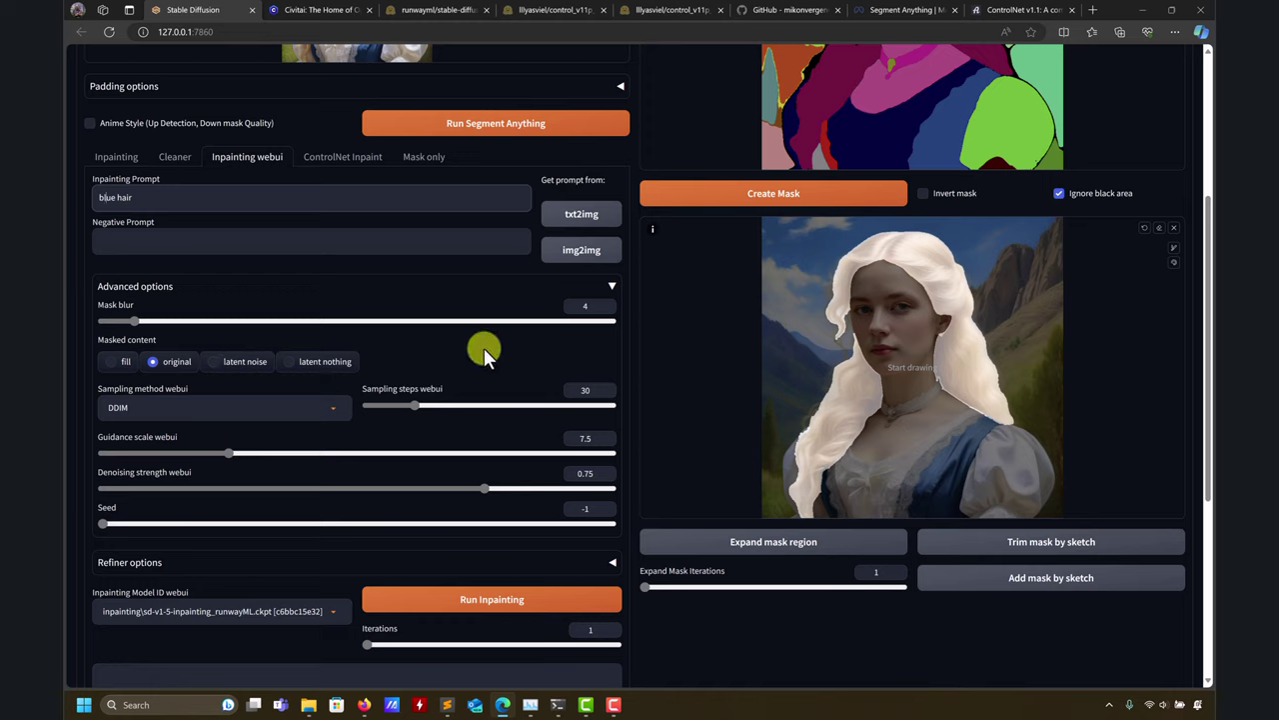
pyautogui.scroll(-1, 518, 366)
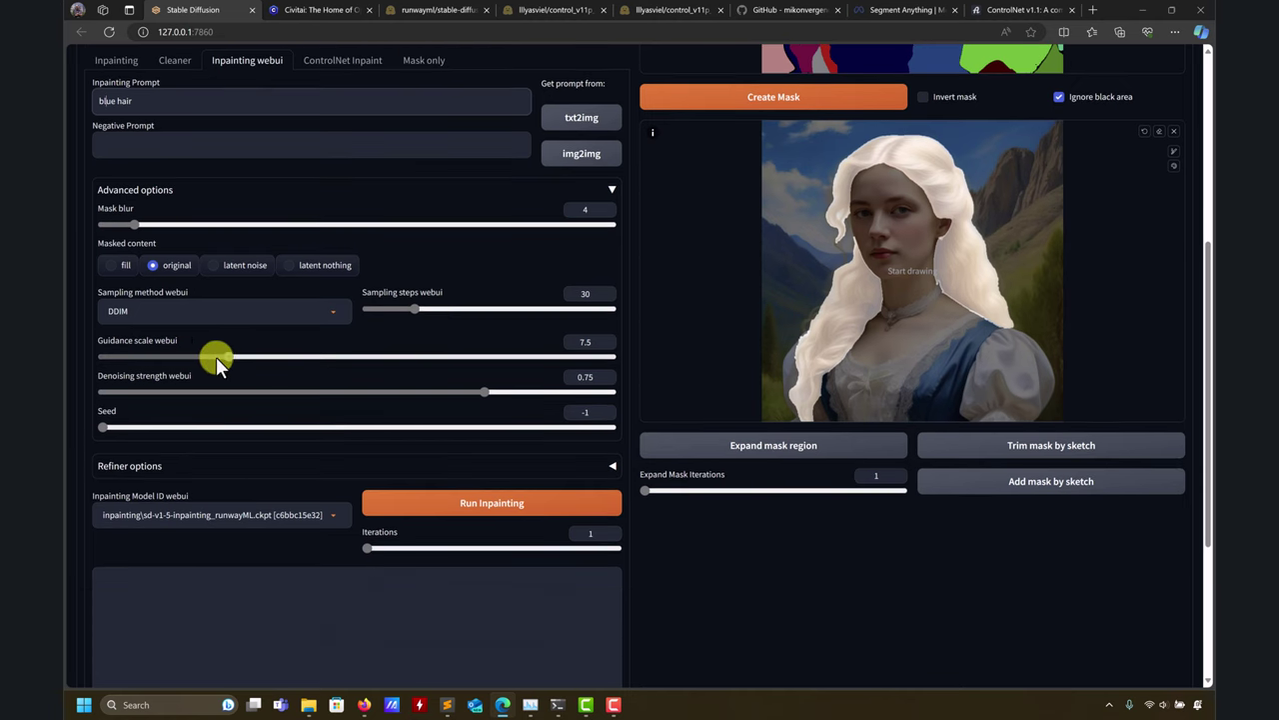
pyautogui.moveTo(487, 393); pyautogui.dragTo(561, 394)
pyautogui.scroll(-3, 364, 404)
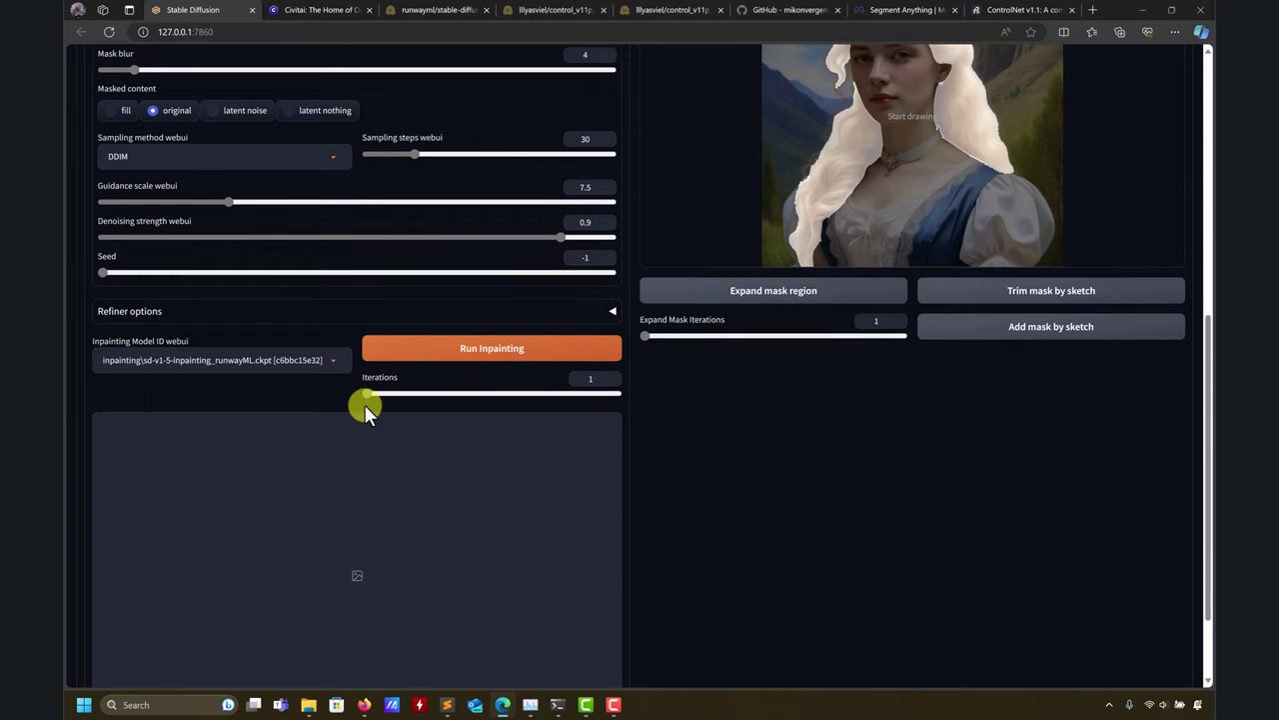
# Step: Choose the realisticVisionV60B1_v60B1InpaintingVAE-v1-5 inpainting model and check the log in the console window
pyautogui.click(332, 250)
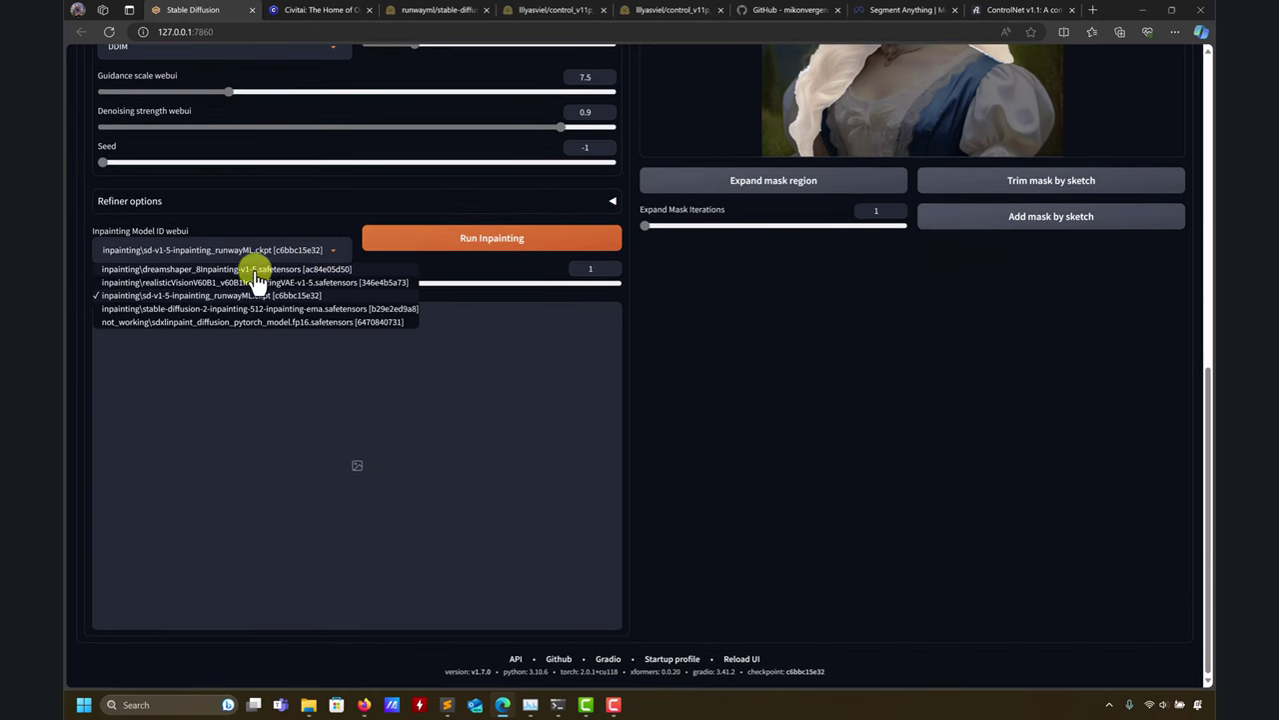
pyautogui.click(150, 284)
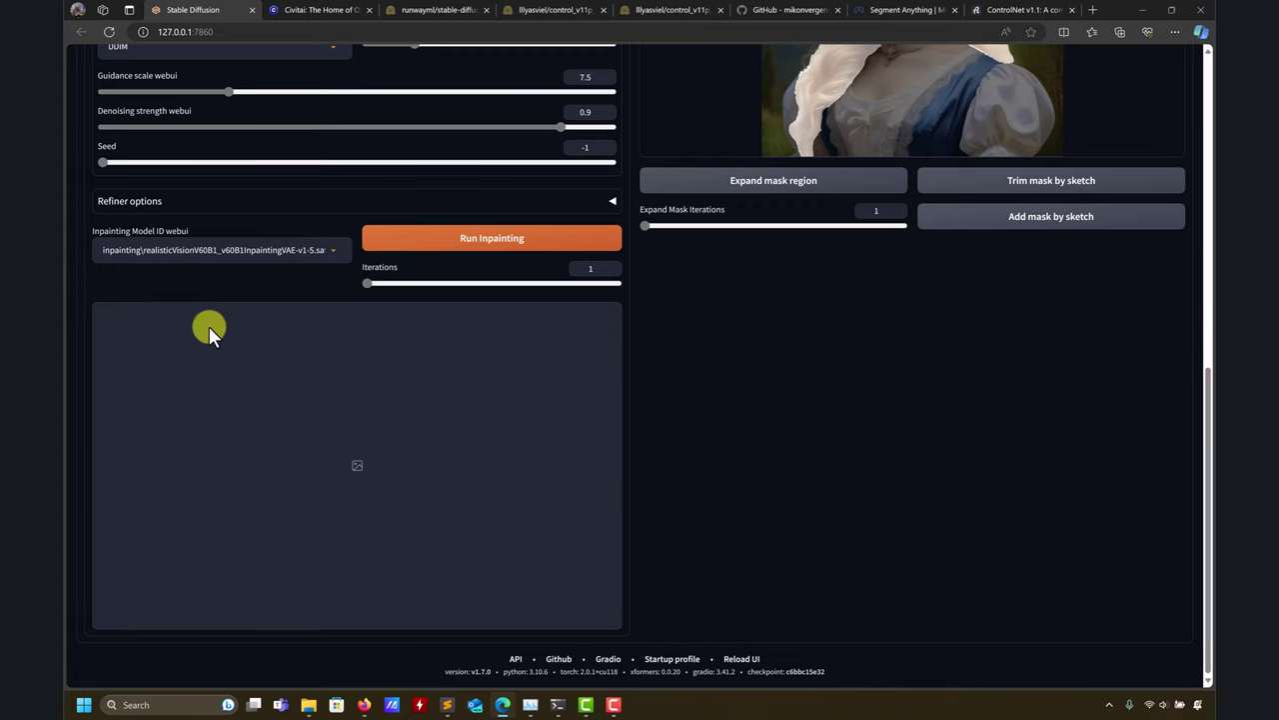
pyautogui.scroll(3, 275, 329)
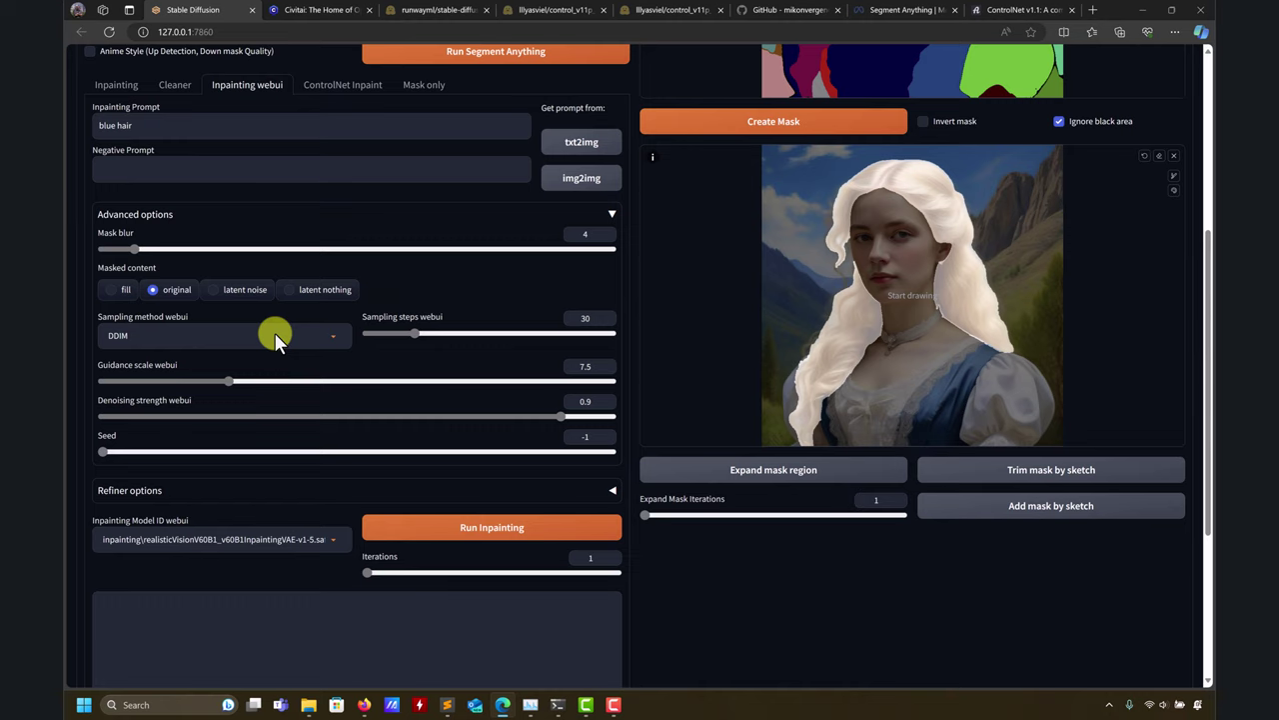
pyautogui.scroll(2, 343, 334)
pyautogui.scroll(-5, 403, 374)
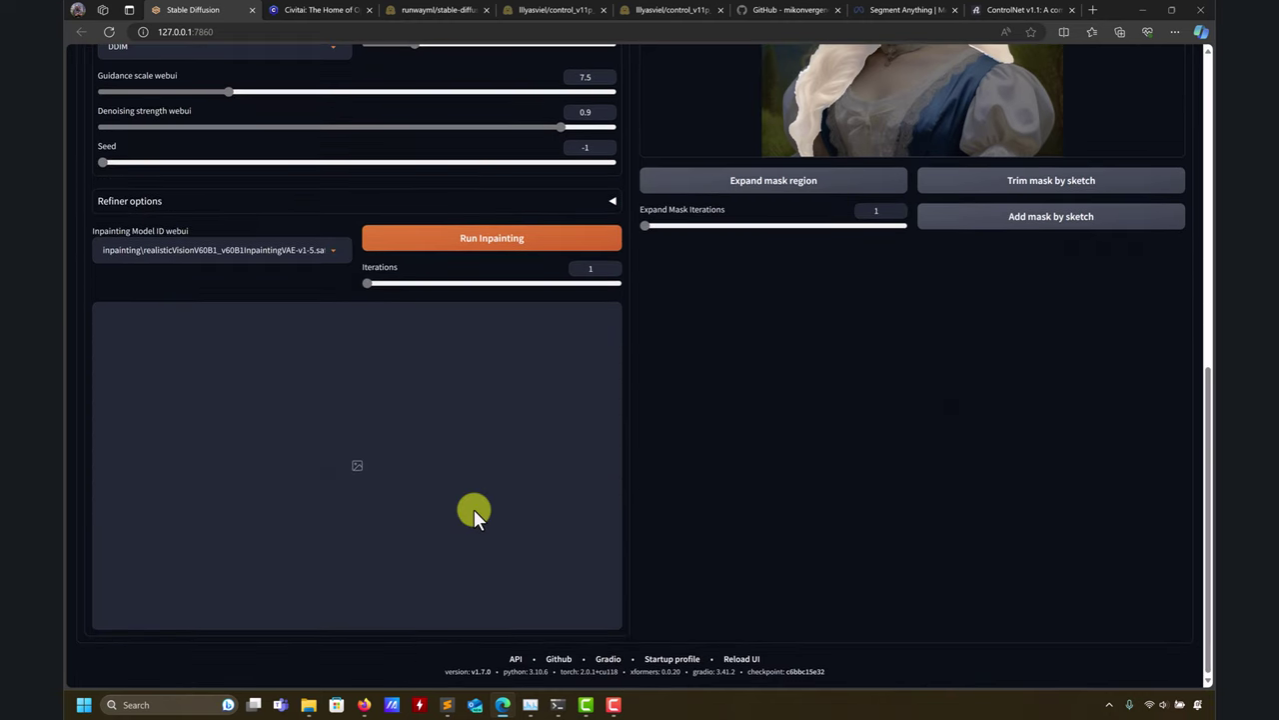
pyautogui.click(558, 704)
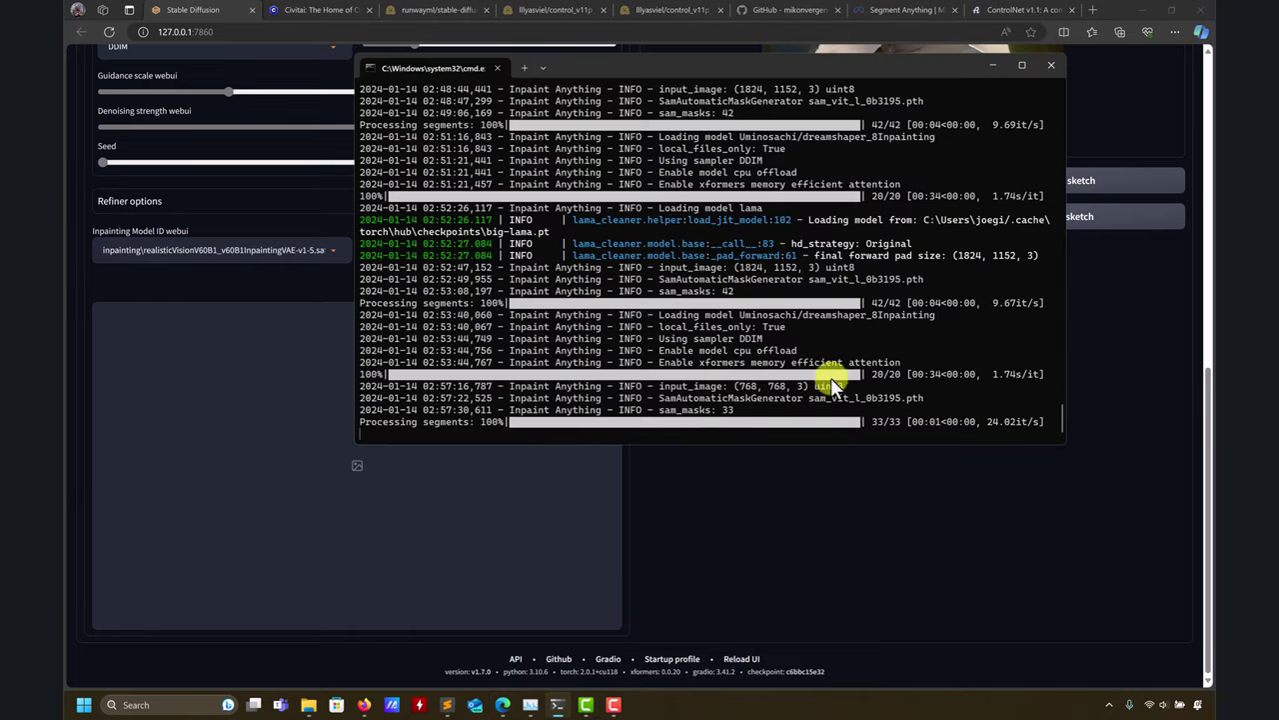
pyautogui.click(993, 66)
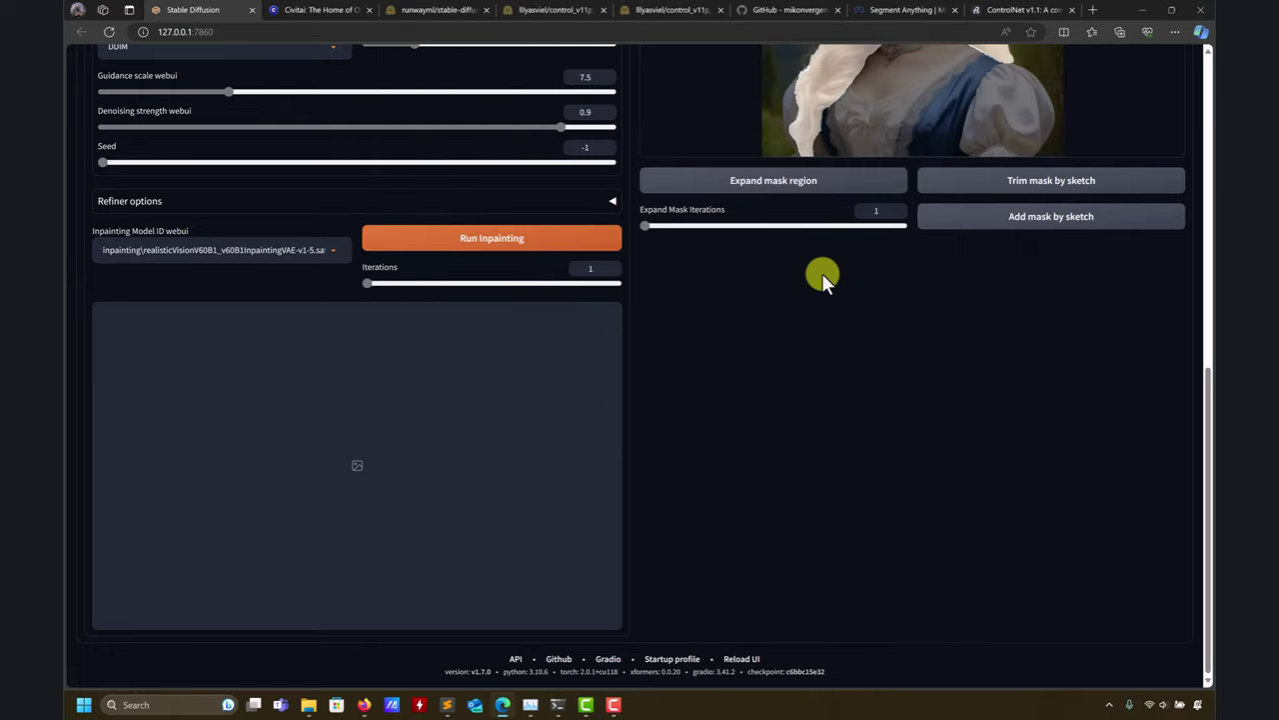
# Step: Run the webui inpainting on the masked hair with the blue hair prompt
pyautogui.scroll(6, 822, 277)
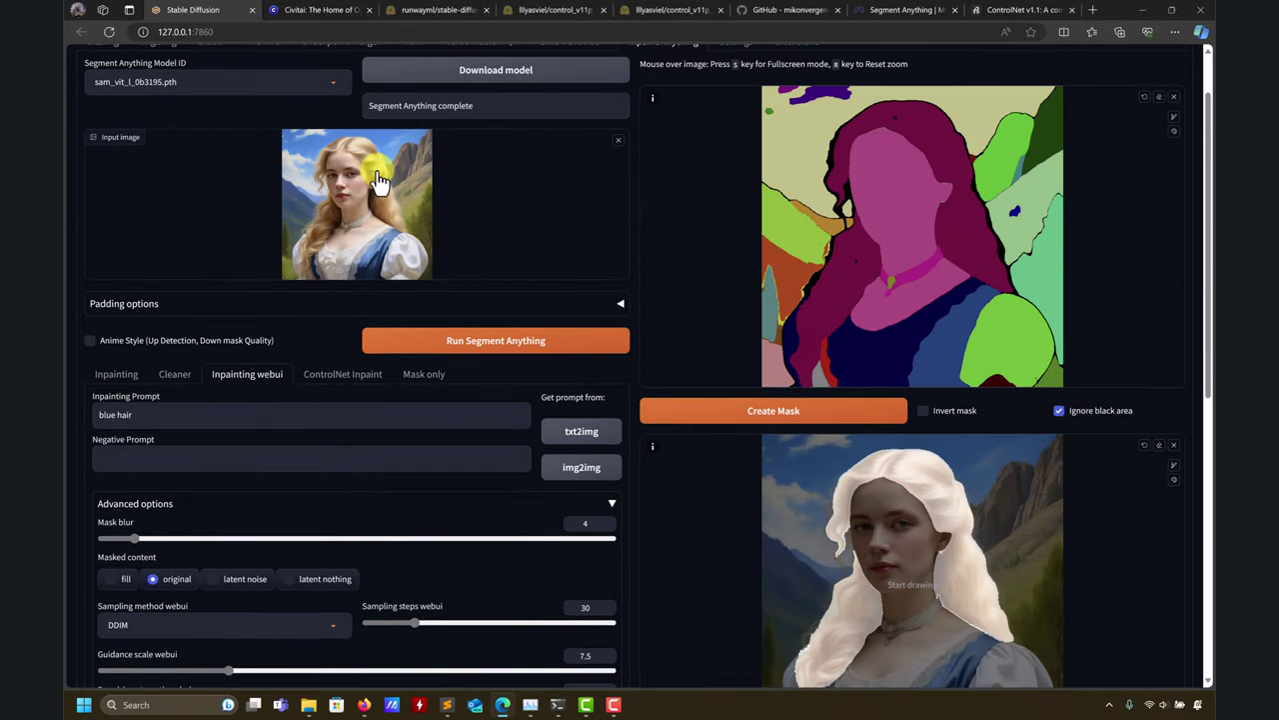
pyautogui.scroll(-4, 380, 180)
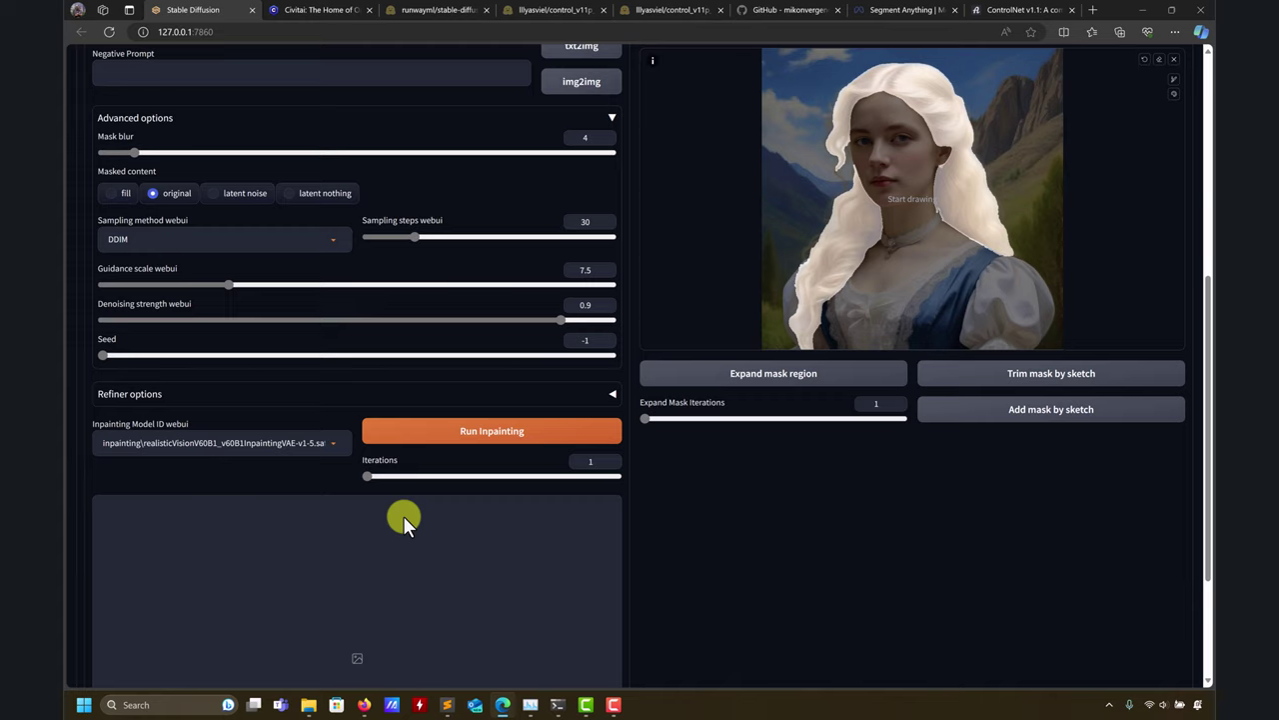
pyautogui.click(515, 436)
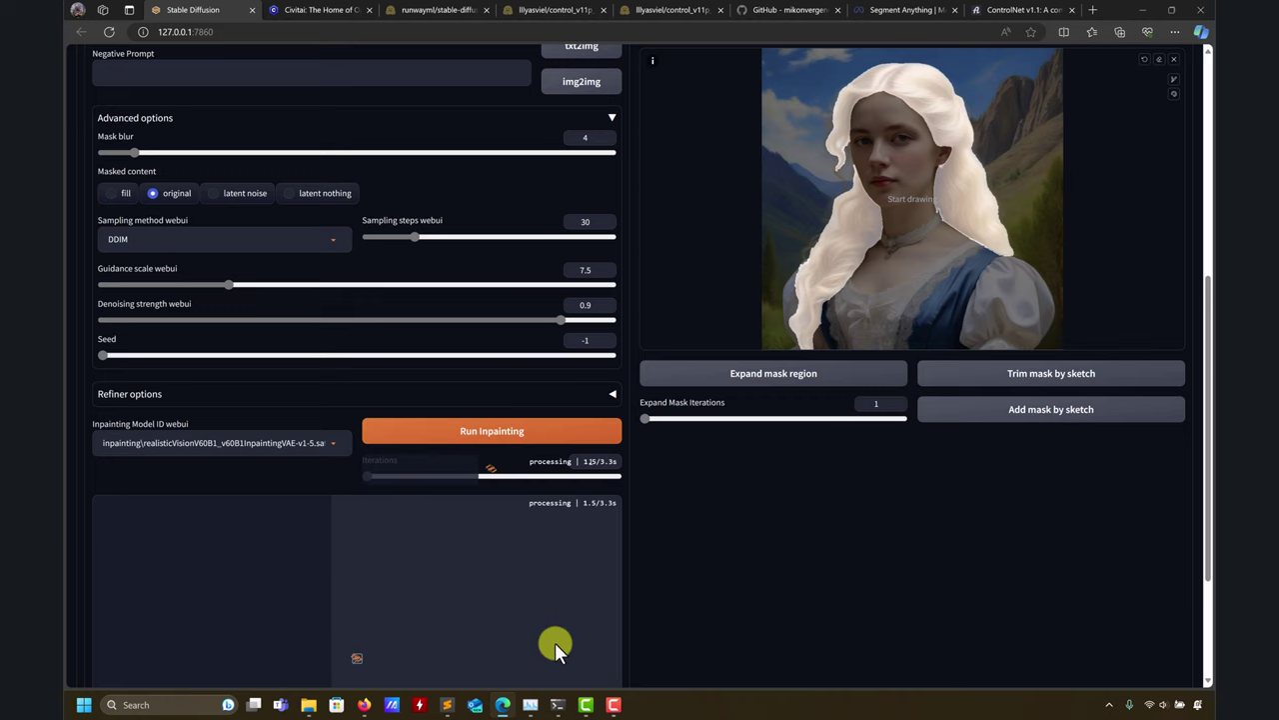
# Step: Follow the inpainting progress in the console window and examine the enlarged result for uncoloured strands around the hair
pyautogui.click(558, 703)
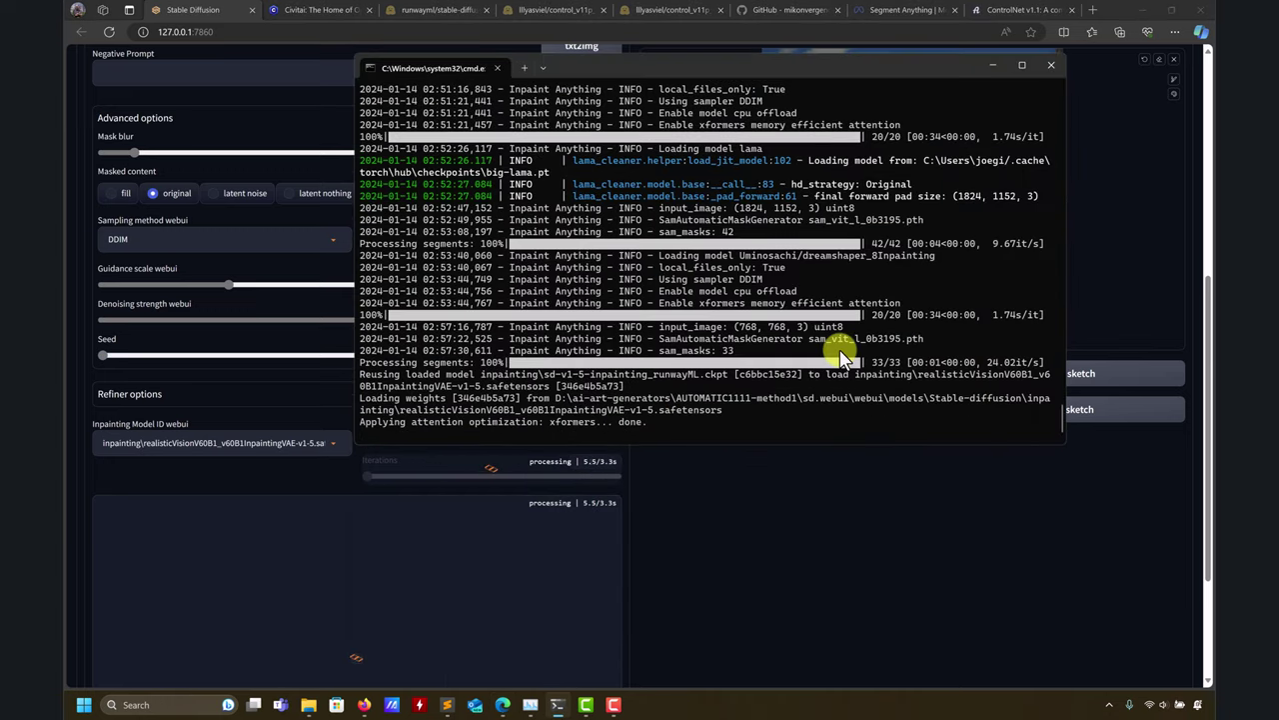
pyautogui.moveTo(895, 71); pyautogui.dragTo(682, 230)
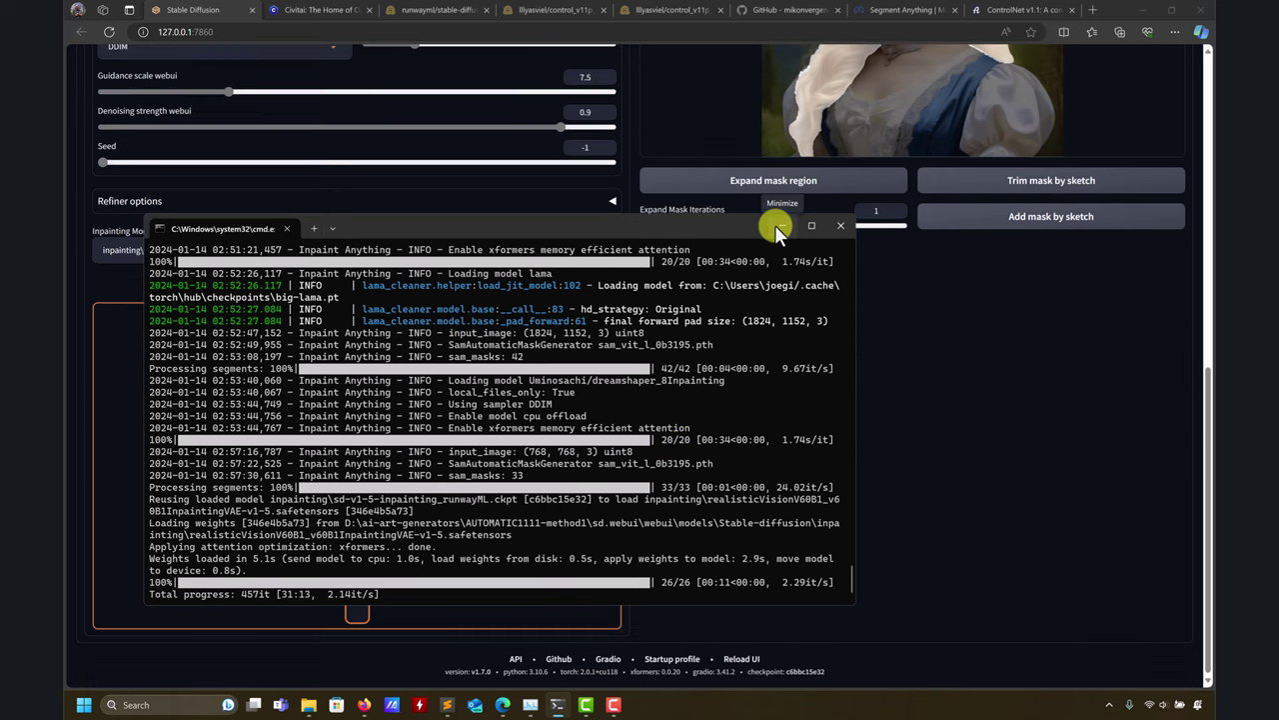
pyautogui.click(775, 225)
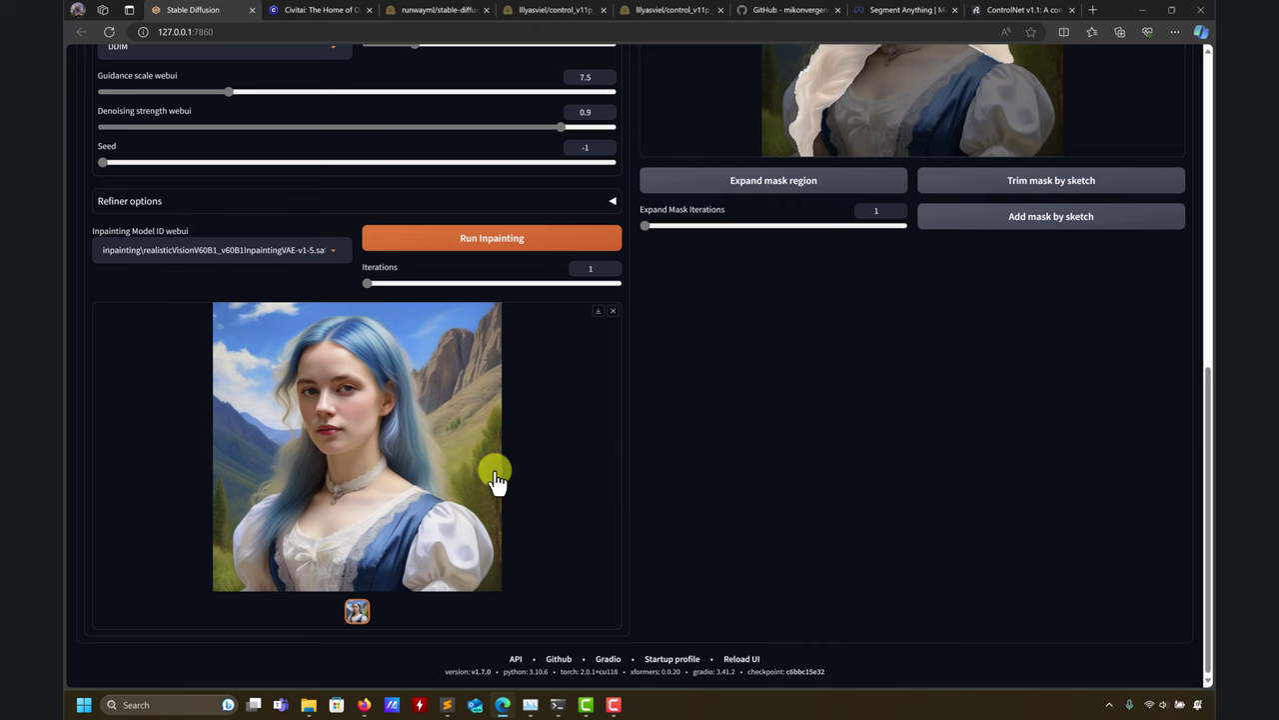
pyautogui.click(367, 445)
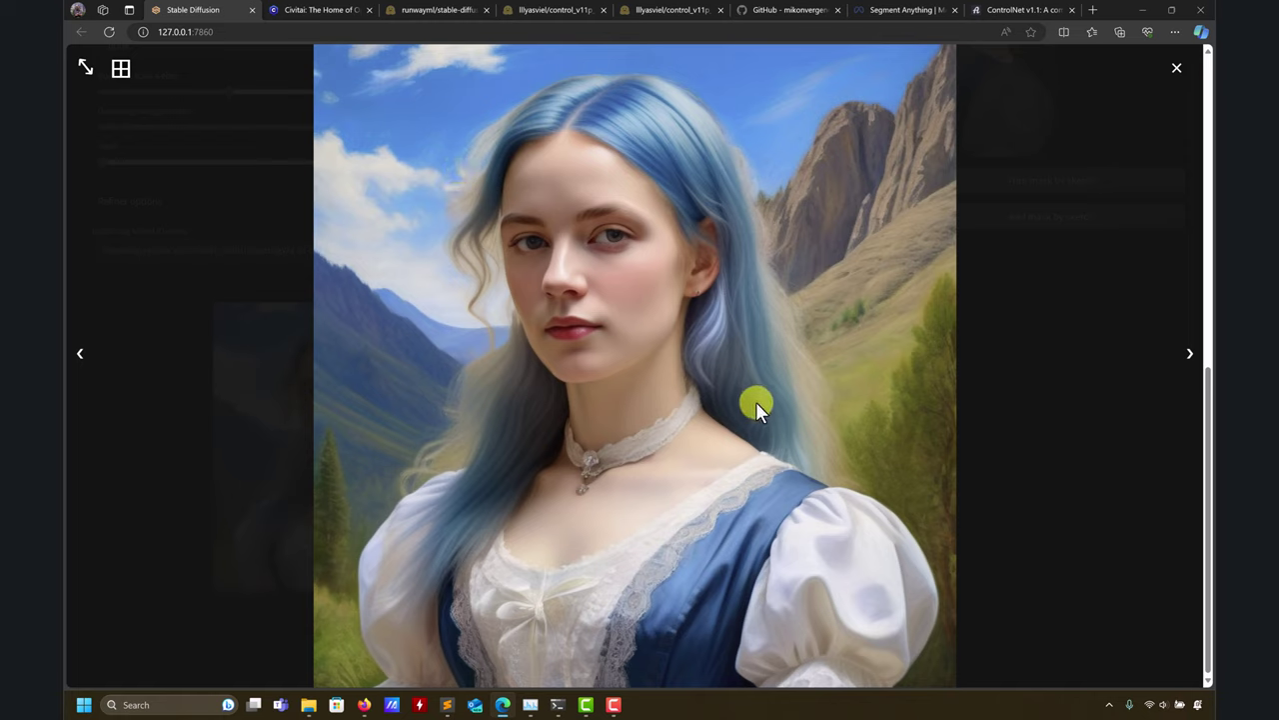
pyautogui.click(1176, 68)
# Step: Sketch along the outer edge of the hair on the portrait's left side and add the sketch to the mask
pyautogui.scroll(3, 863, 323)
pyautogui.scroll(1, 822, 365)
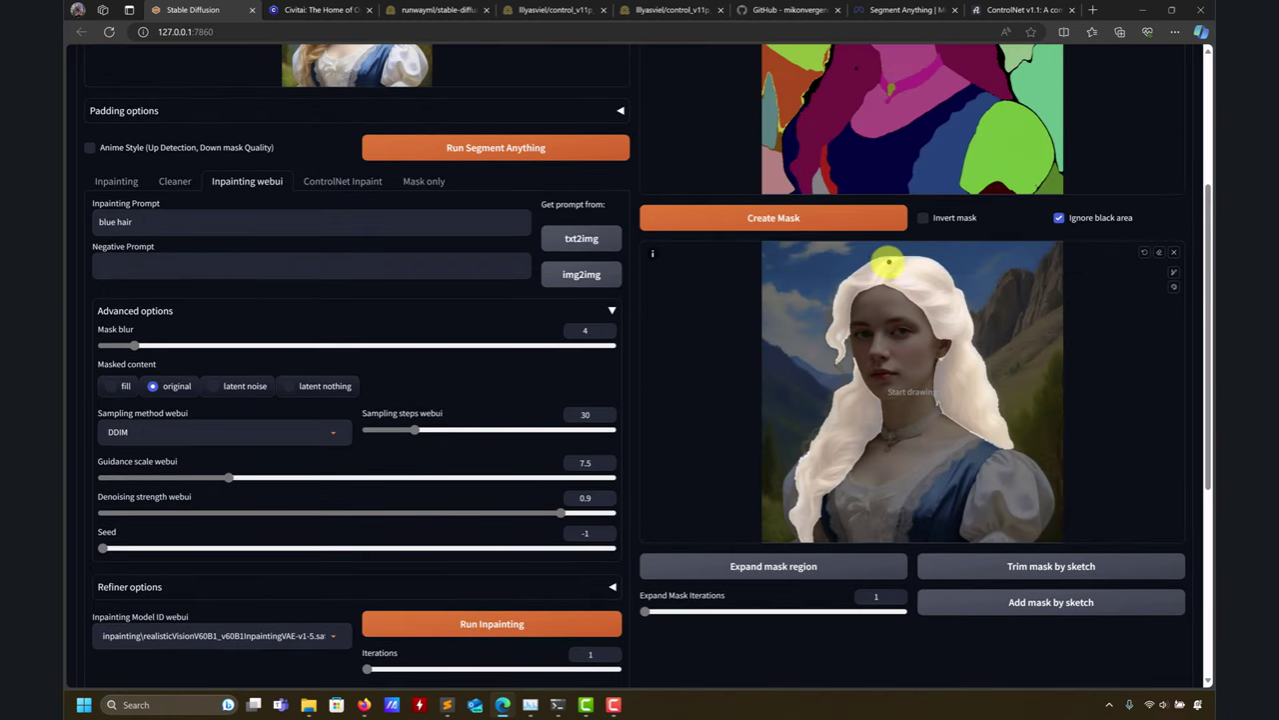
pyautogui.click(1175, 272)
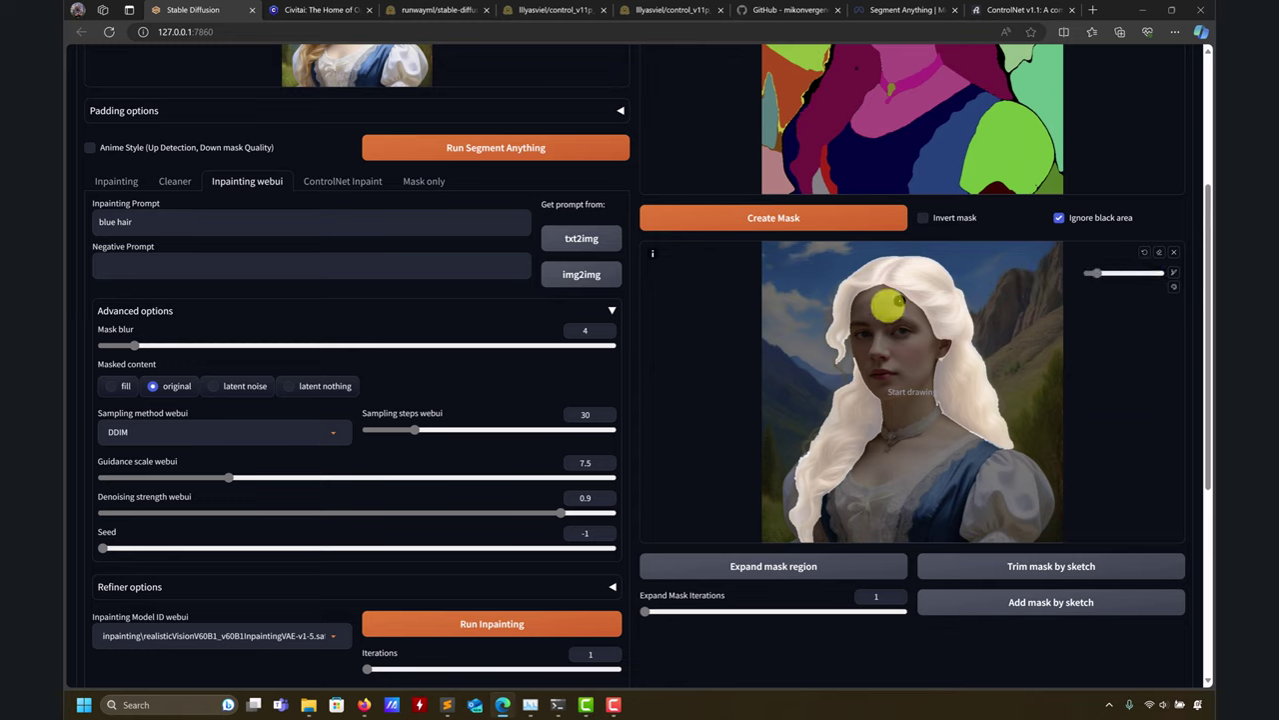
pyautogui.moveTo(836, 291)
pyautogui.mouseDown()
pyautogui.moveTo(830, 305)
pyautogui.moveTo(840, 374)
pyautogui.mouseUp()
pyautogui.scroll(-5, 600, 489)
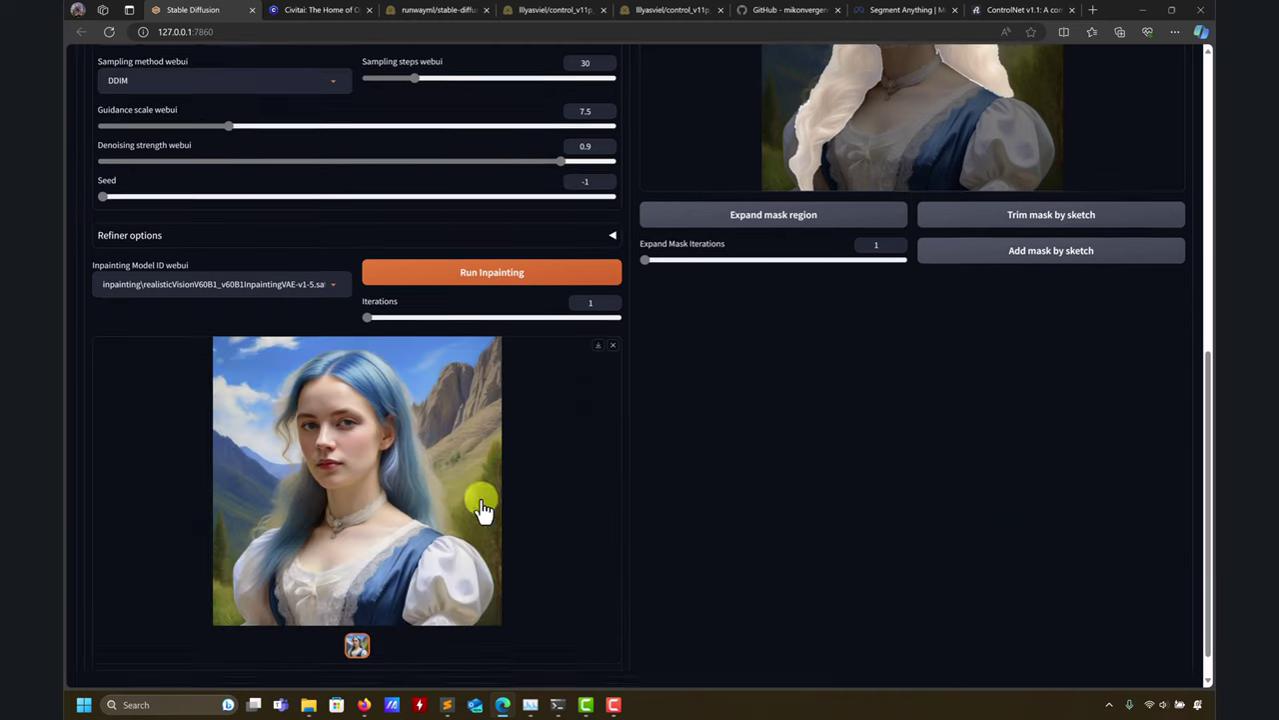
pyautogui.scroll(3, 770, 260)
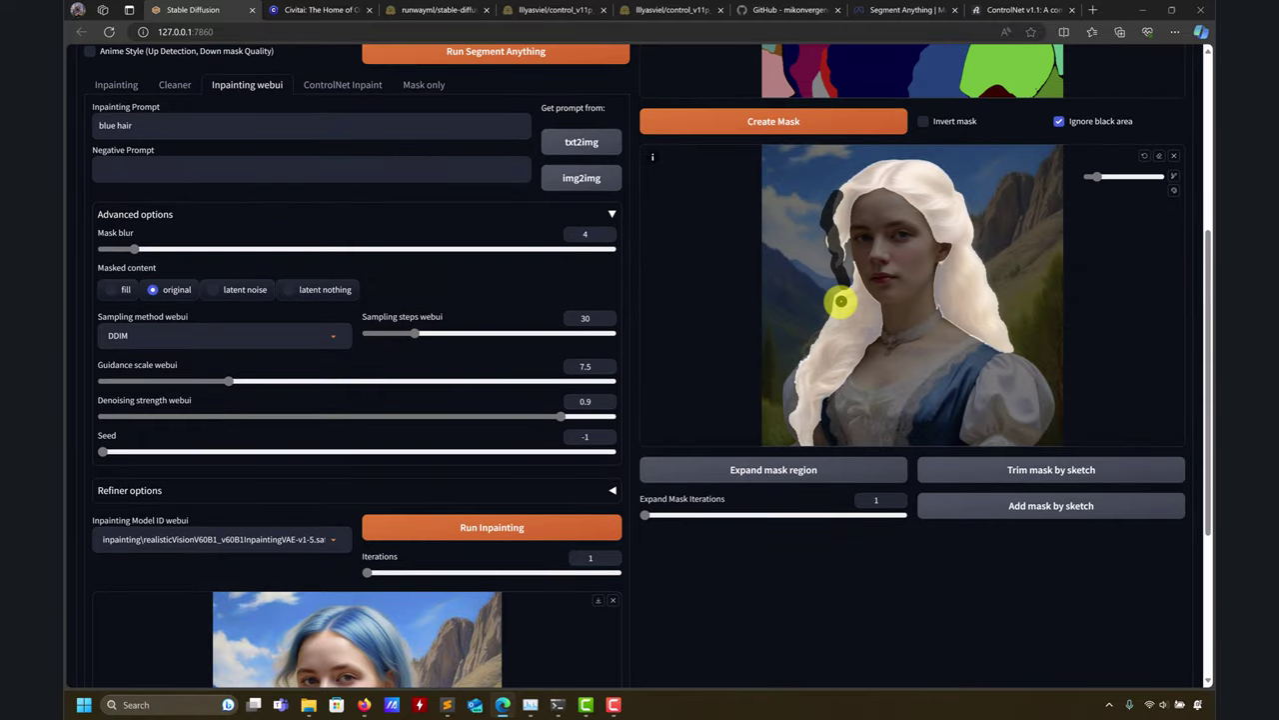
pyautogui.moveTo(843, 290)
pyautogui.mouseDown()
pyautogui.moveTo(803, 363)
pyautogui.moveTo(826, 326)
pyautogui.moveTo(766, 363)
pyautogui.moveTo(840, 229)
pyautogui.moveTo(843, 288)
pyautogui.moveTo(846, 220)
pyautogui.moveTo(848, 286)
pyautogui.mouseUp()
pyautogui.click(1051, 506)
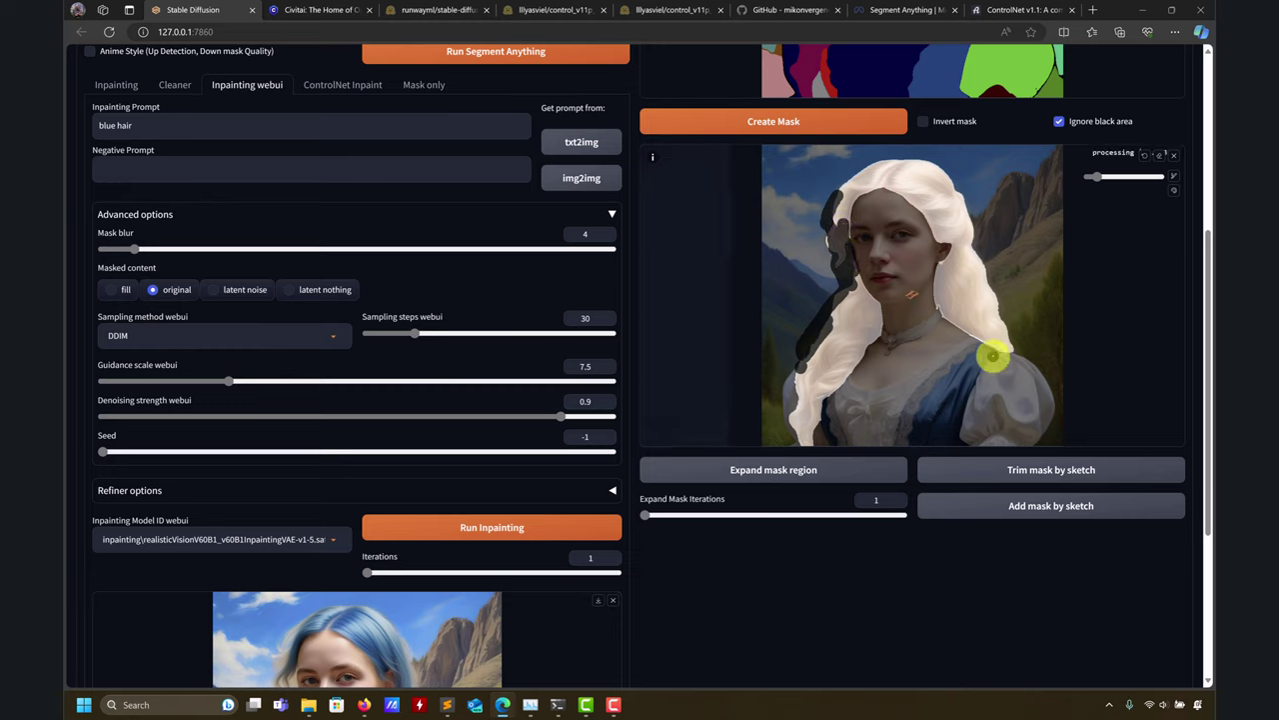
# Step: Sketch along the outer edge of the hair on the portrait's right side and add it to the mask
pyautogui.scroll(-3, 474, 534)
pyautogui.scroll(4, 850, 349)
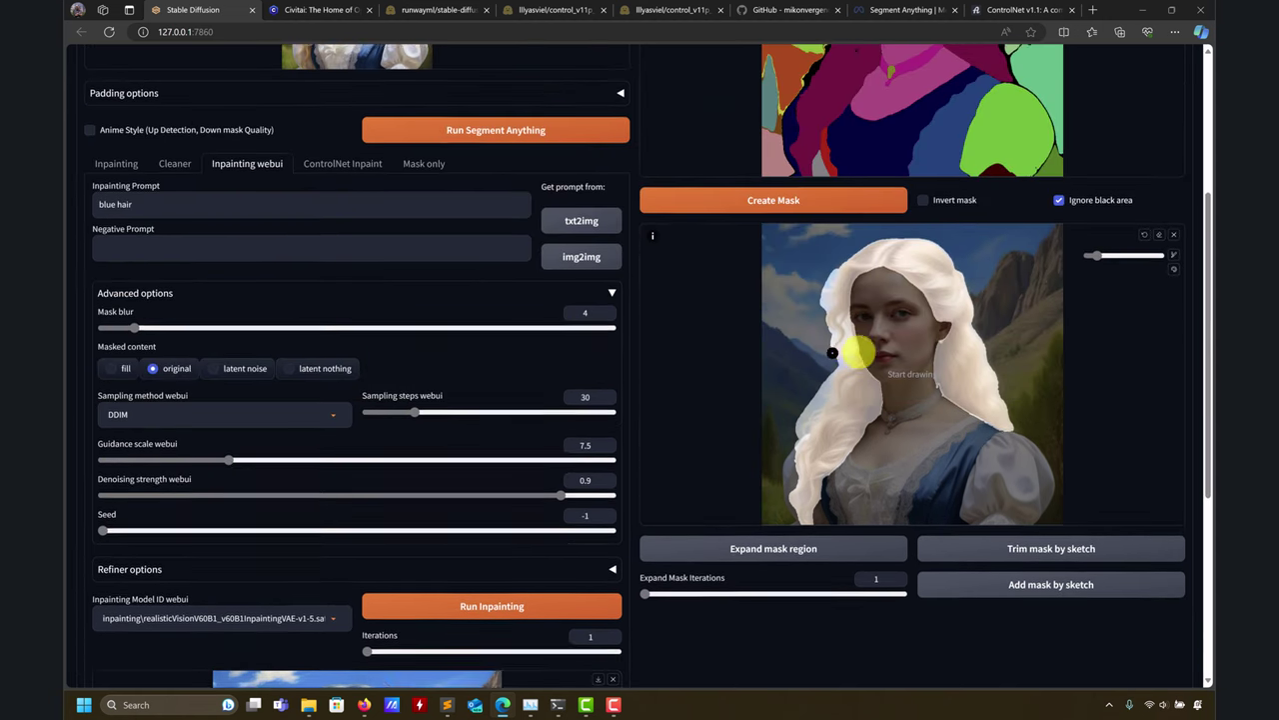
pyautogui.moveTo(1012, 442); pyautogui.dragTo(948, 282)
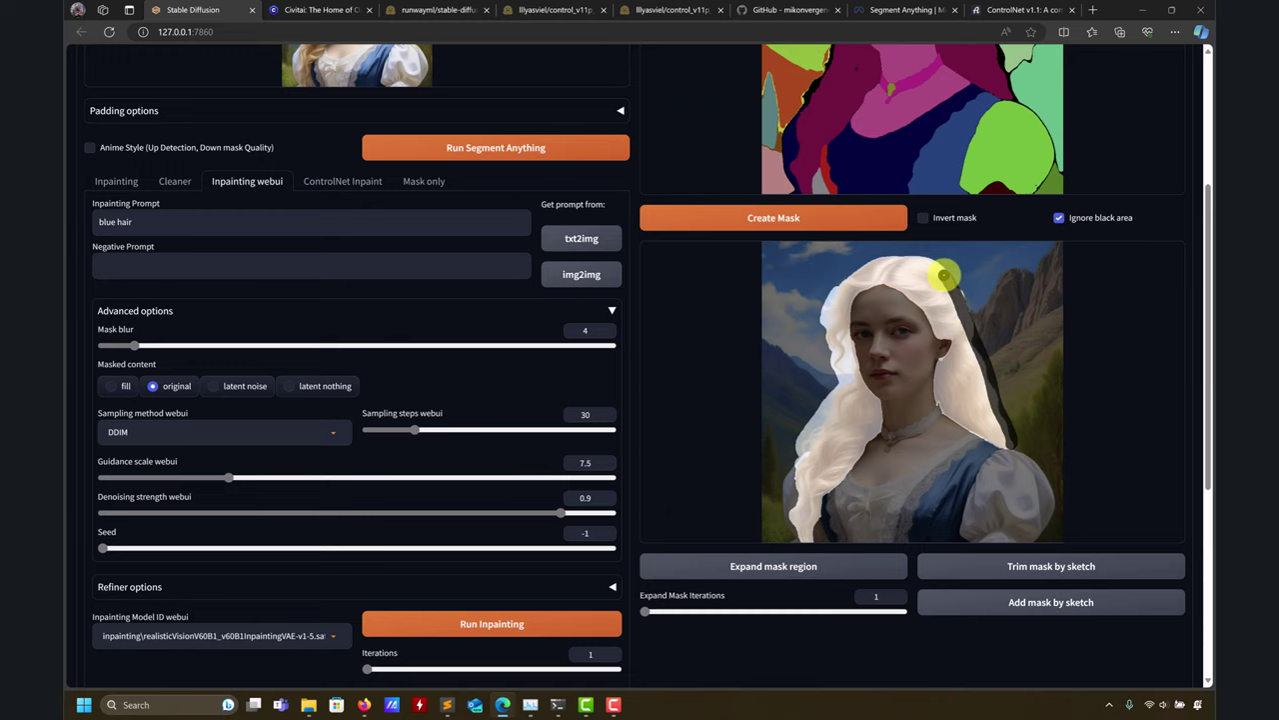
pyautogui.click(986, 599)
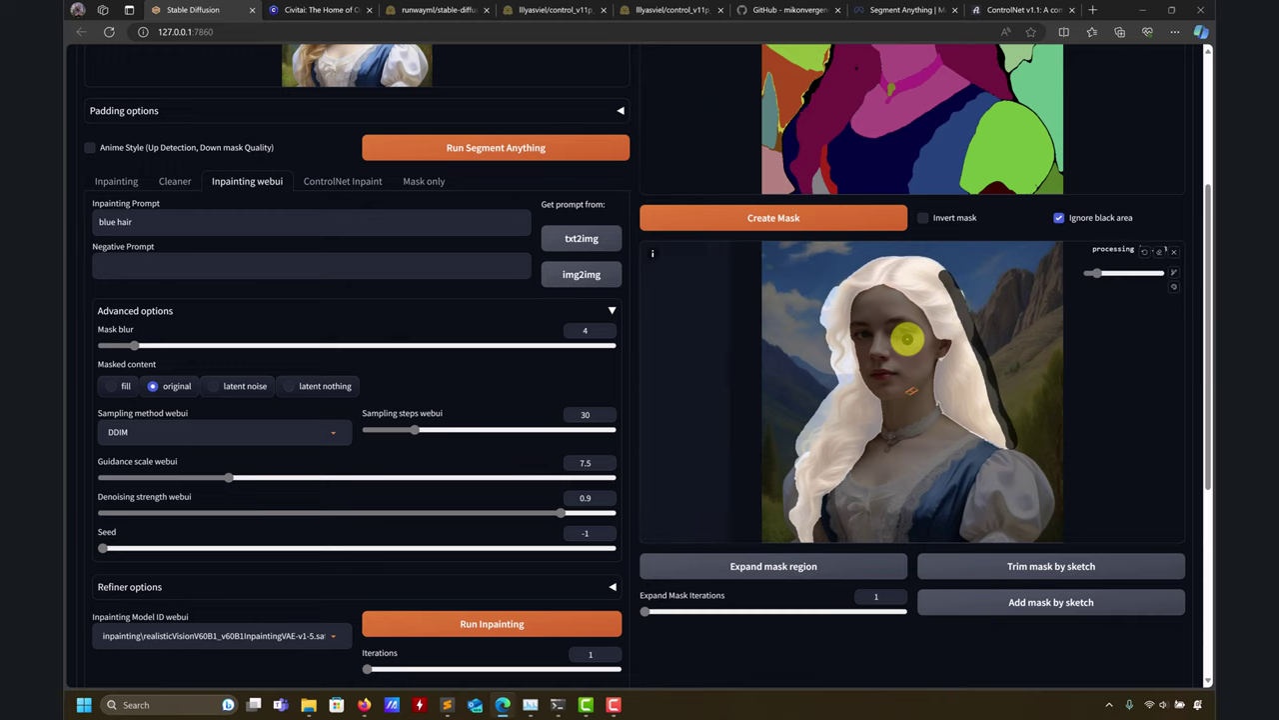
# Step: Extend the hair mask by sketching along its upper left edge and over the top of the head, adding each sketch
pyautogui.scroll(-1, 640, 366)
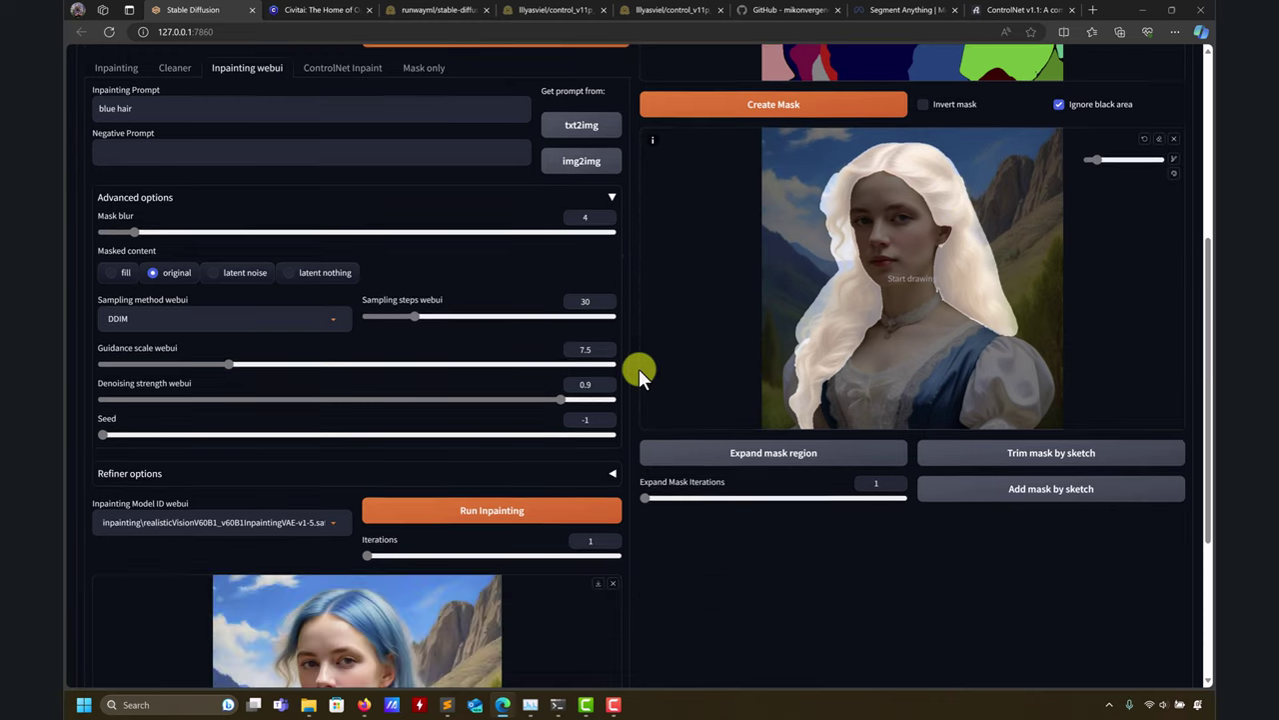
pyautogui.scroll(-1, 639, 368)
pyautogui.moveTo(825, 126); pyautogui.dragTo(832, 182)
pyautogui.click(1015, 418)
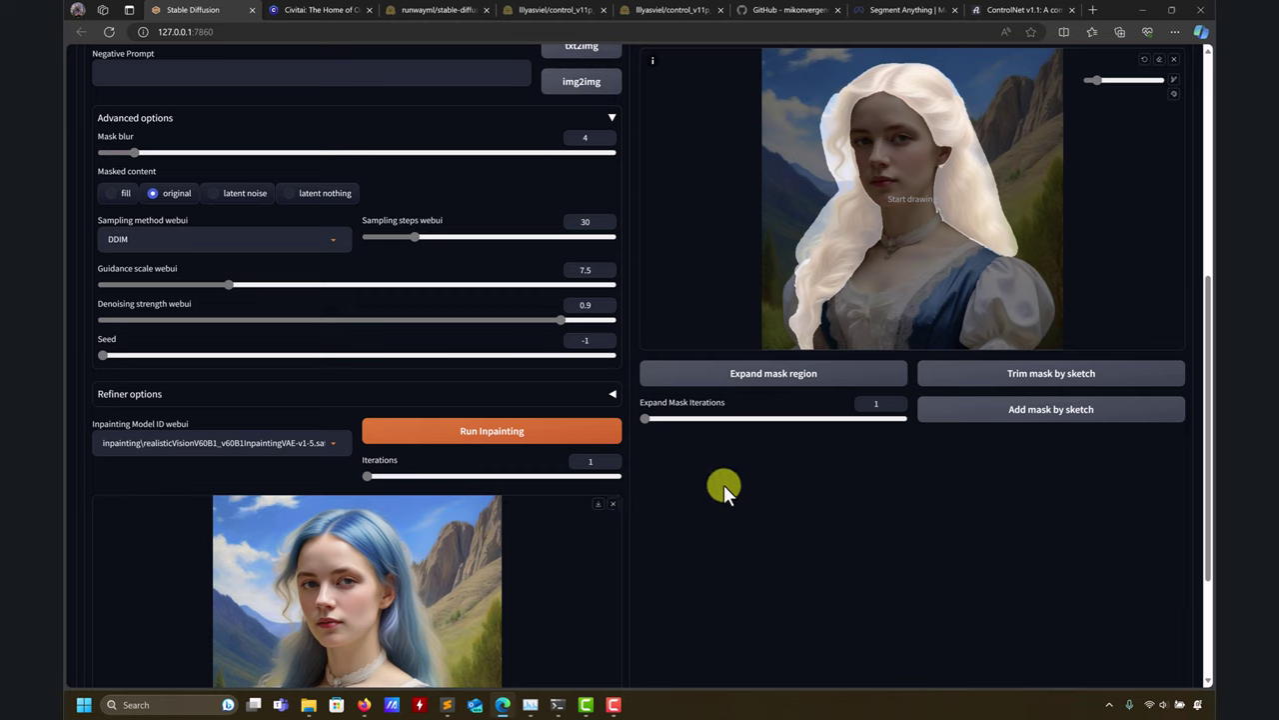
pyautogui.moveTo(848, 87)
pyautogui.mouseDown()
pyautogui.moveTo(866, 68)
pyautogui.moveTo(906, 70)
pyautogui.moveTo(855, 70)
pyautogui.moveTo(909, 66)
pyautogui.mouseUp()
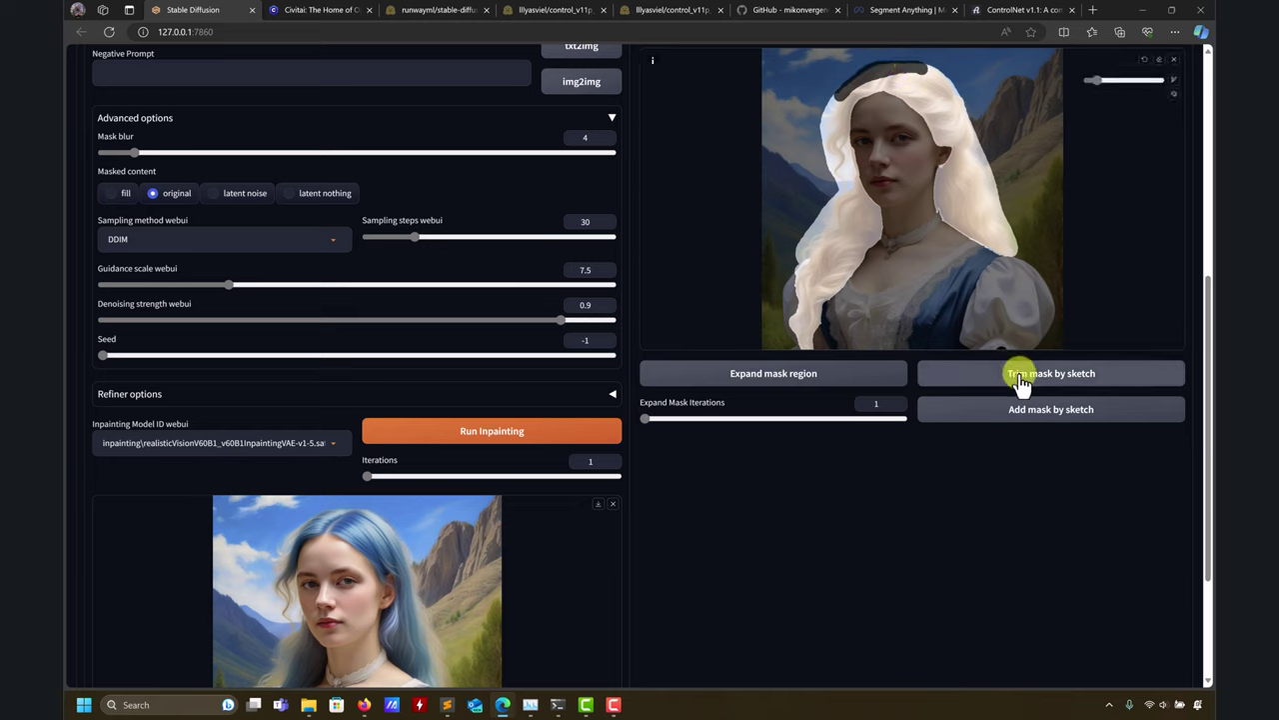
pyautogui.click(998, 411)
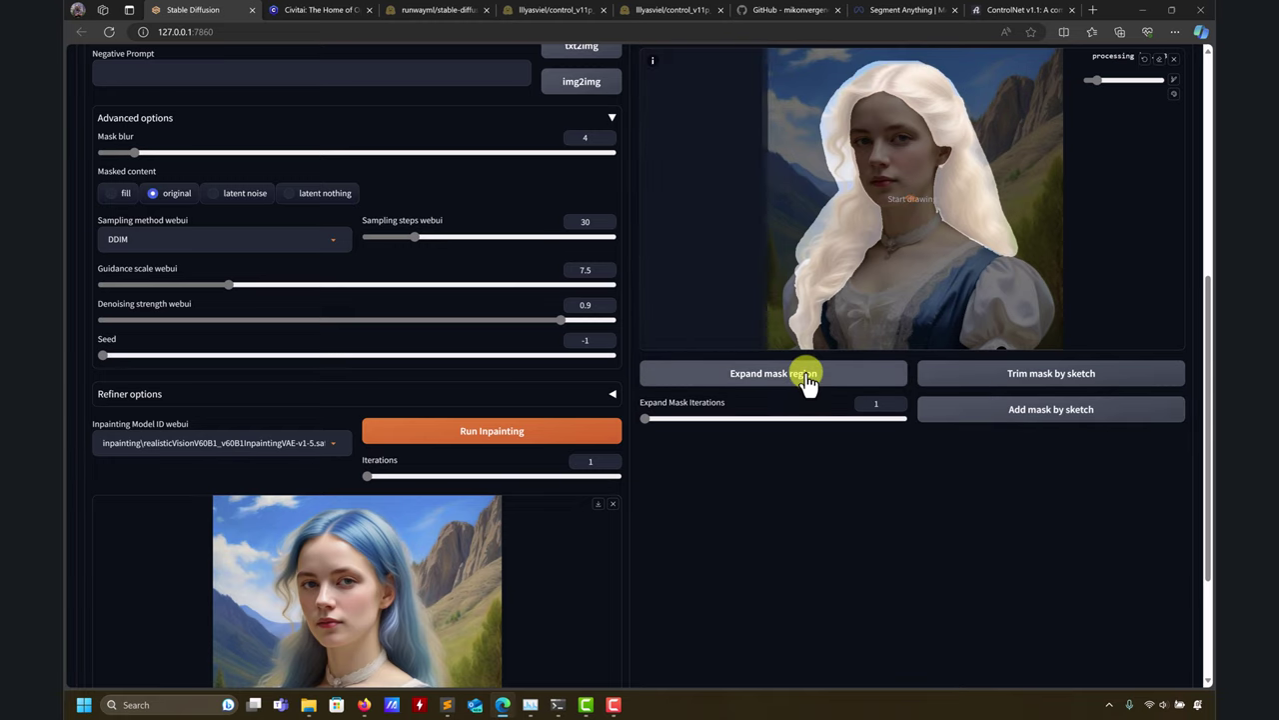
# Step: Run the inpainting again with the enlarged hair mask
pyautogui.scroll(-1, 724, 526)
pyautogui.scroll(-1, 720, 519)
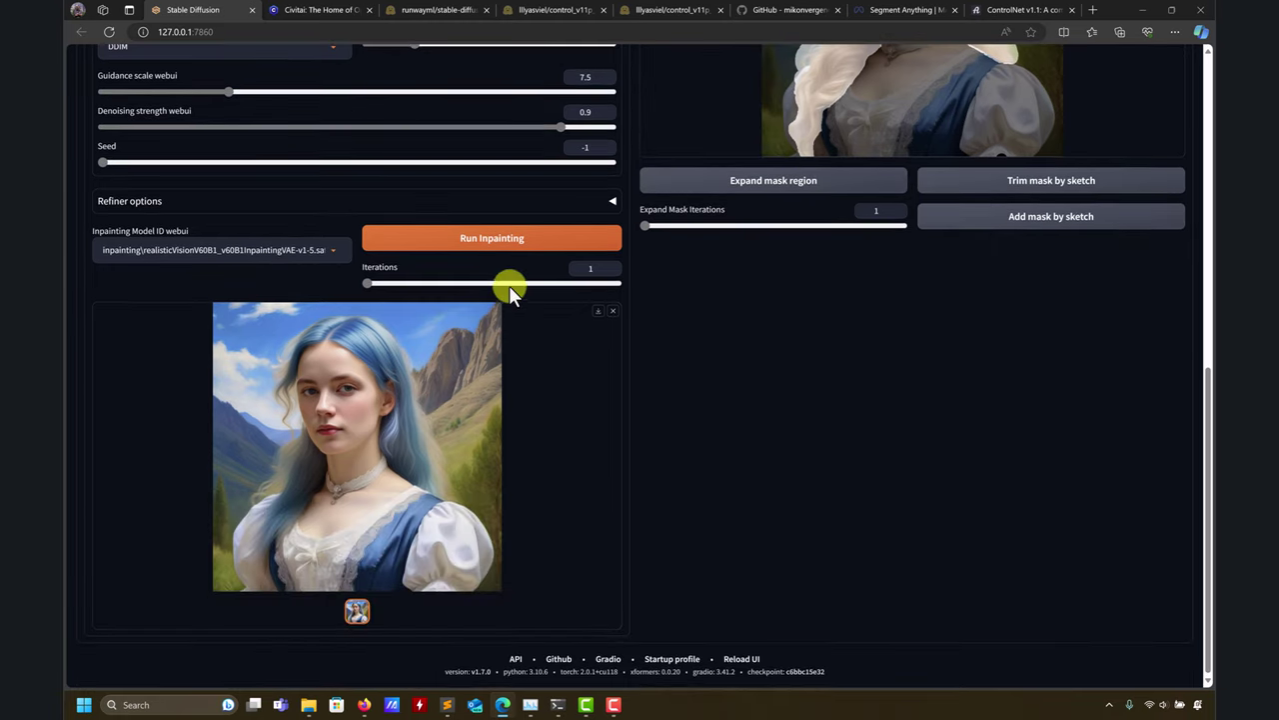
pyautogui.click(500, 250)
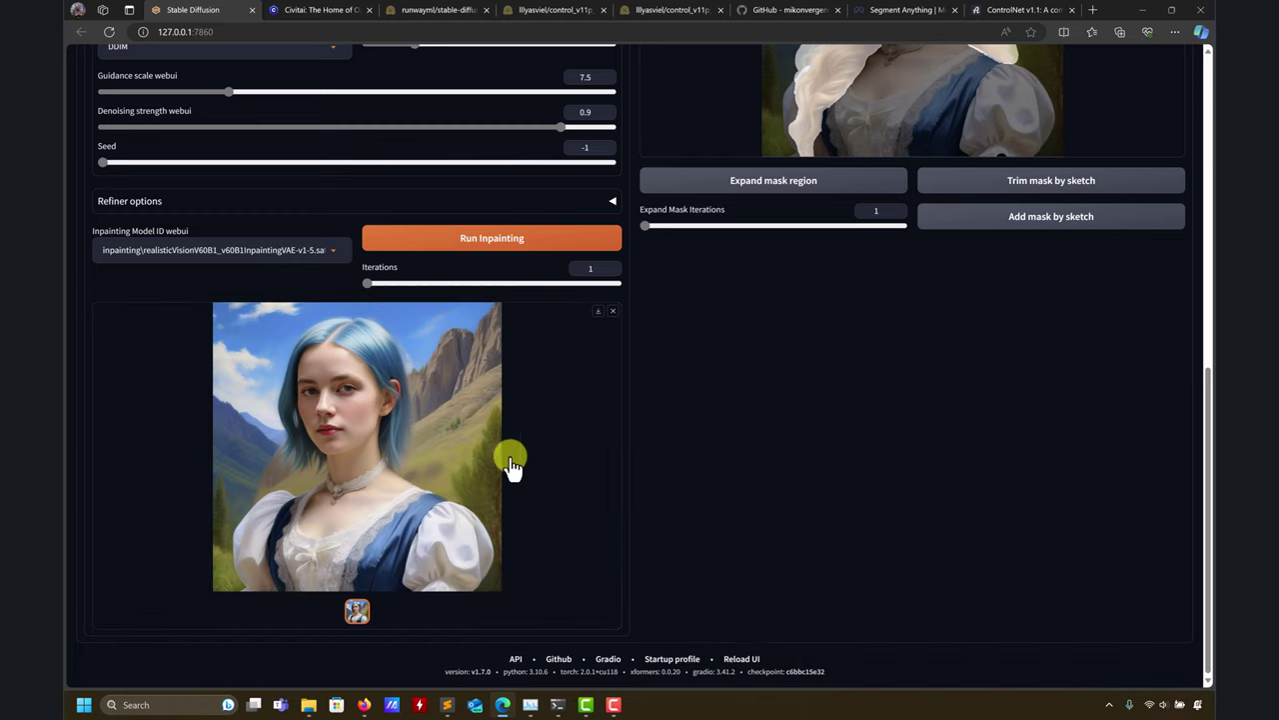
# Step: Enlarge the new inpainting result and examine the edges of the blue hair
pyautogui.scroll(1, 427, 485)
pyautogui.scroll(-1, 427, 484)
pyautogui.click(358, 473)
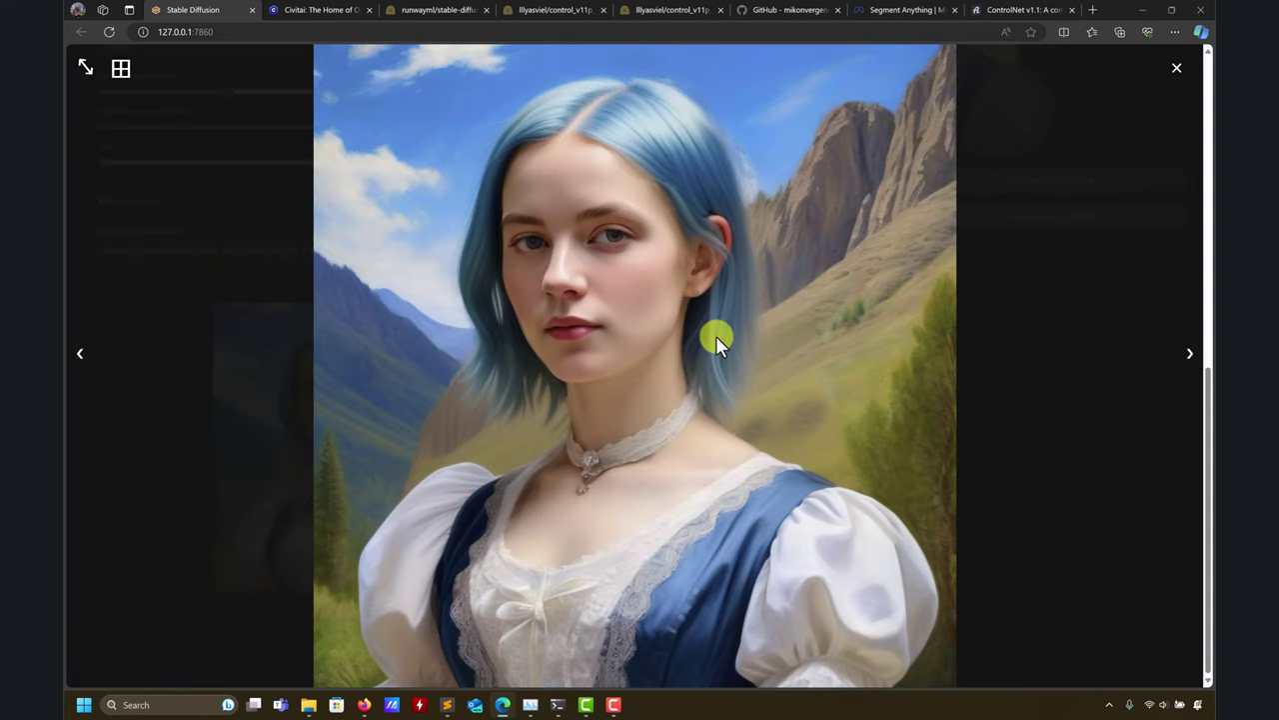
pyautogui.click(1188, 70)
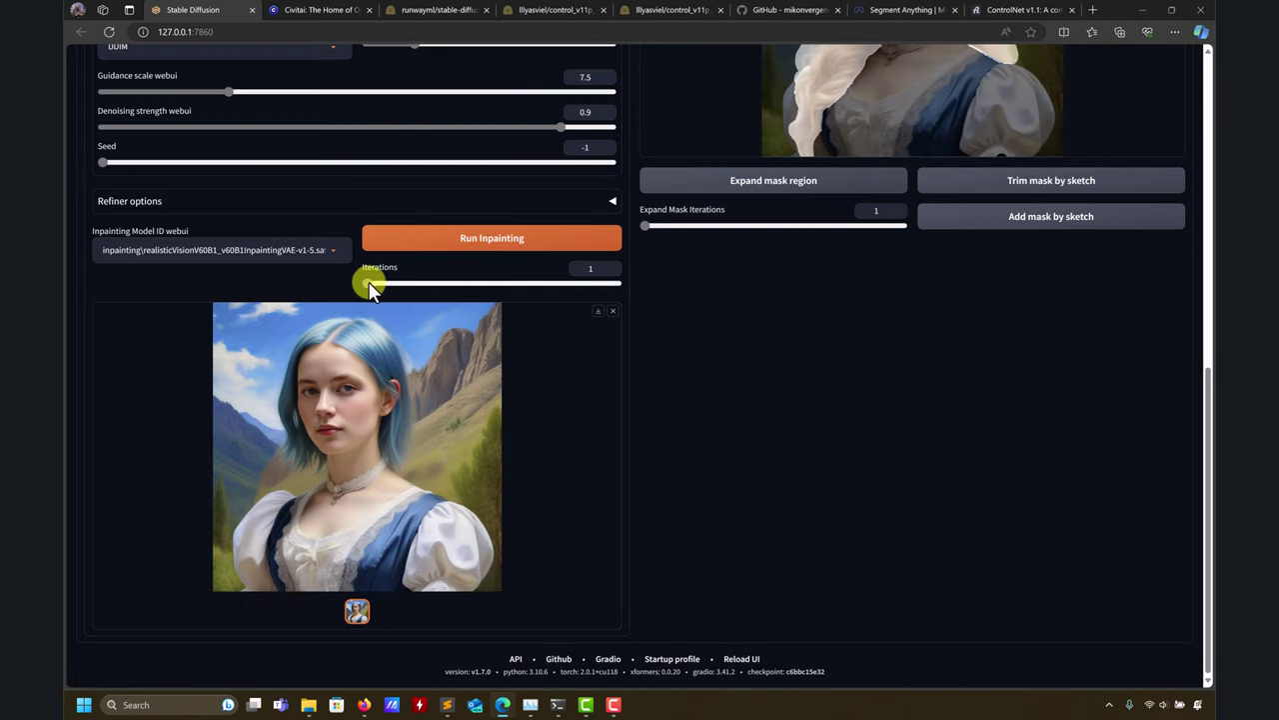
# Step: Increase the number of inpainting iterations, run the inpainting again and view one of the generated variations
pyautogui.moveTo(434, 286); pyautogui.dragTo(445, 284)
pyautogui.click(474, 241)
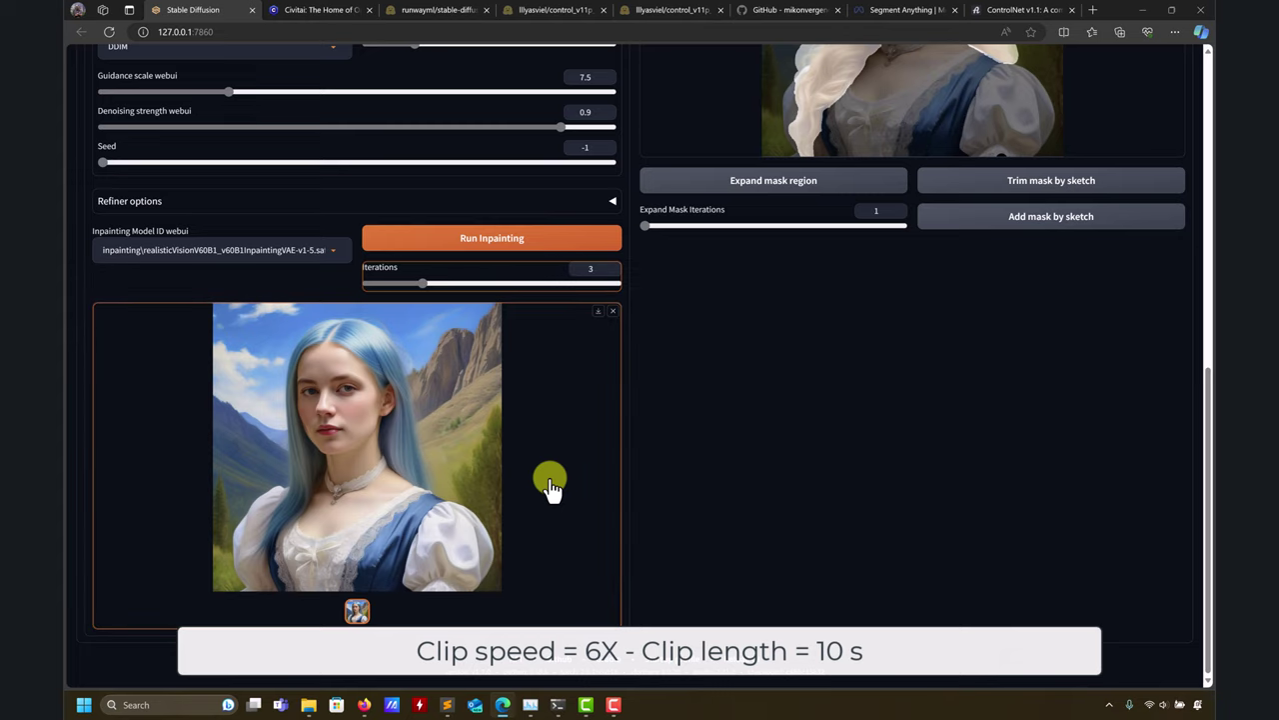
pyautogui.click(346, 612)
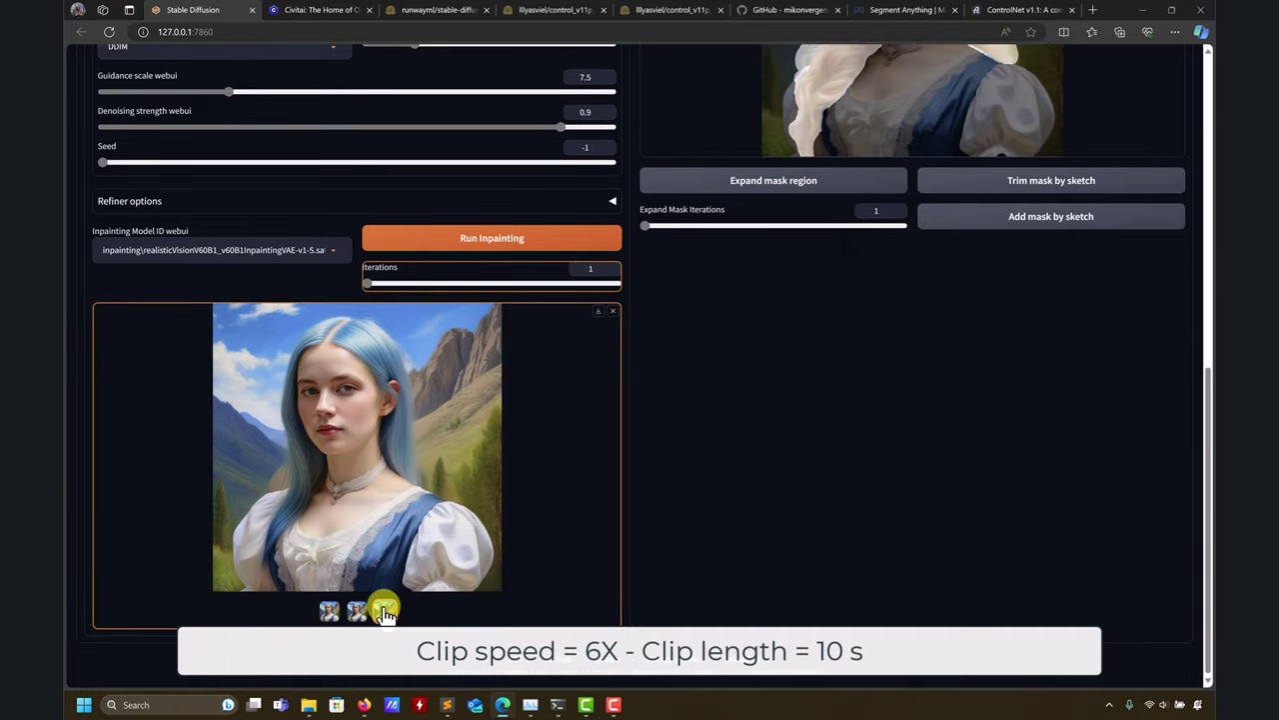
# Step: Compare the four generated blue hair variations by viewing each of them in turn
pyautogui.click(394, 611)
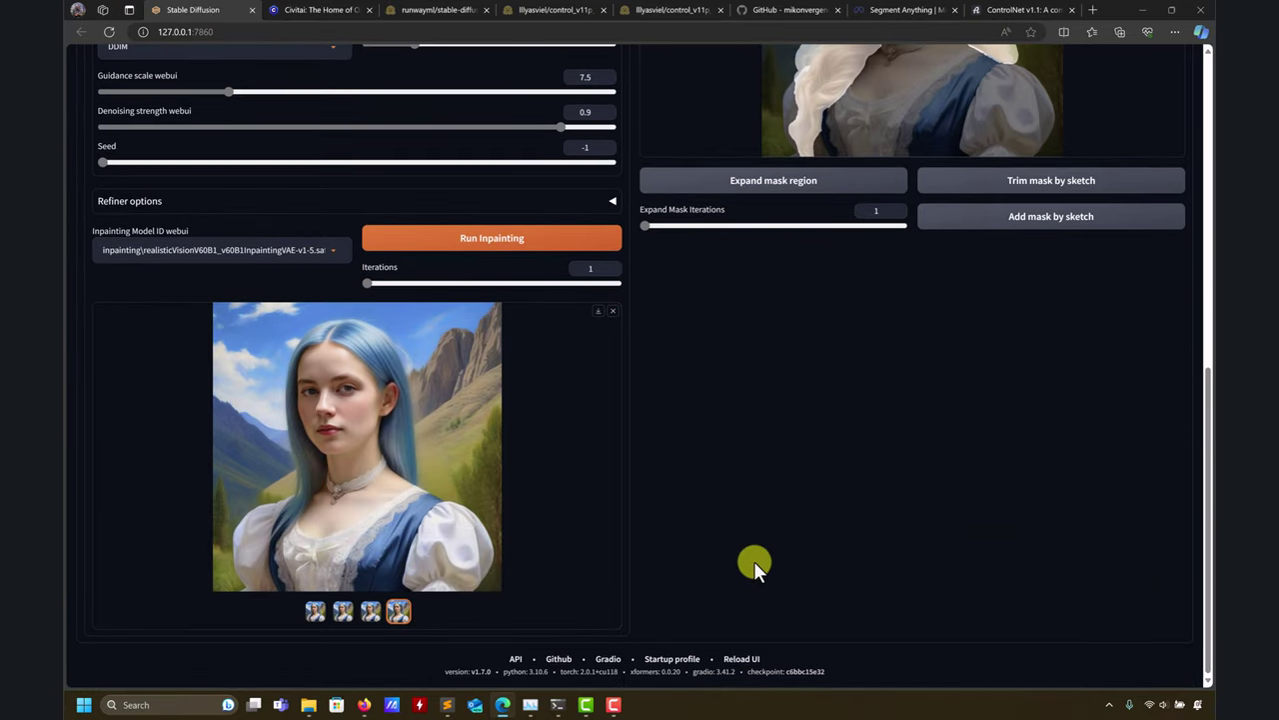
pyautogui.click(370, 611)
pyautogui.click(344, 610)
pyautogui.click(344, 611)
pyautogui.click(369, 611)
pyautogui.click(397, 610)
pyautogui.click(370, 612)
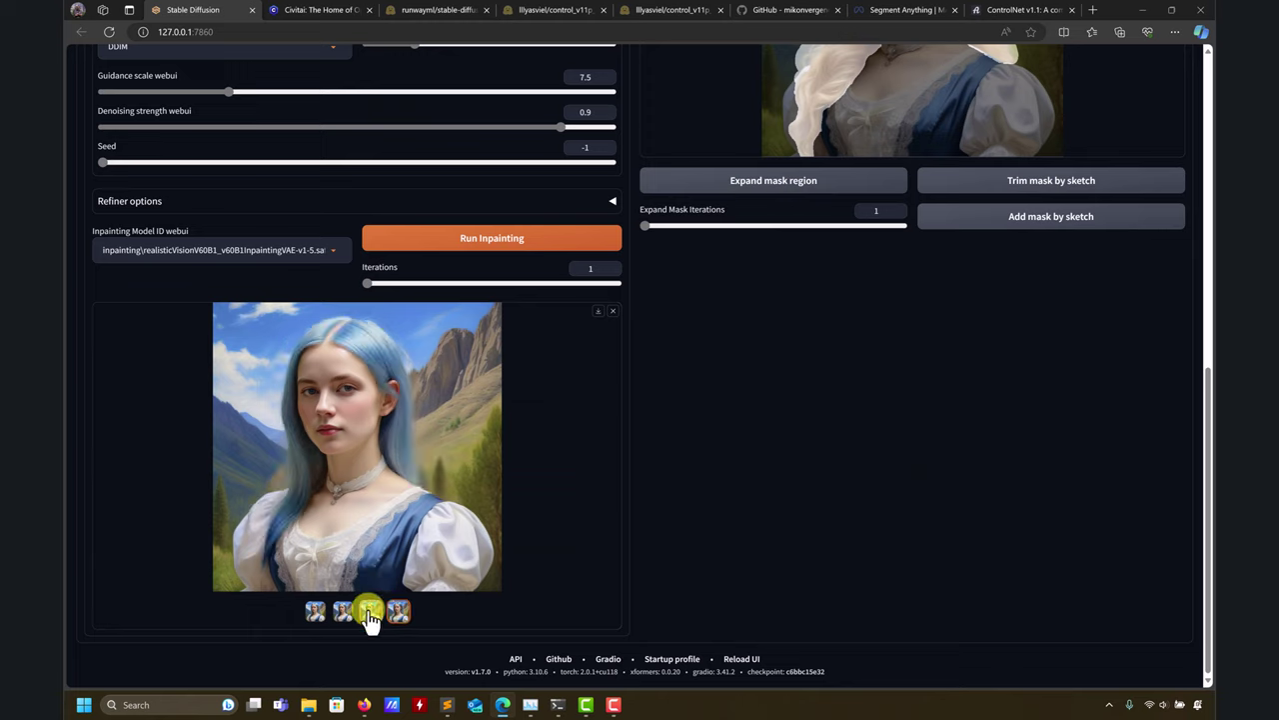
pyautogui.click(325, 609)
pyautogui.click(322, 611)
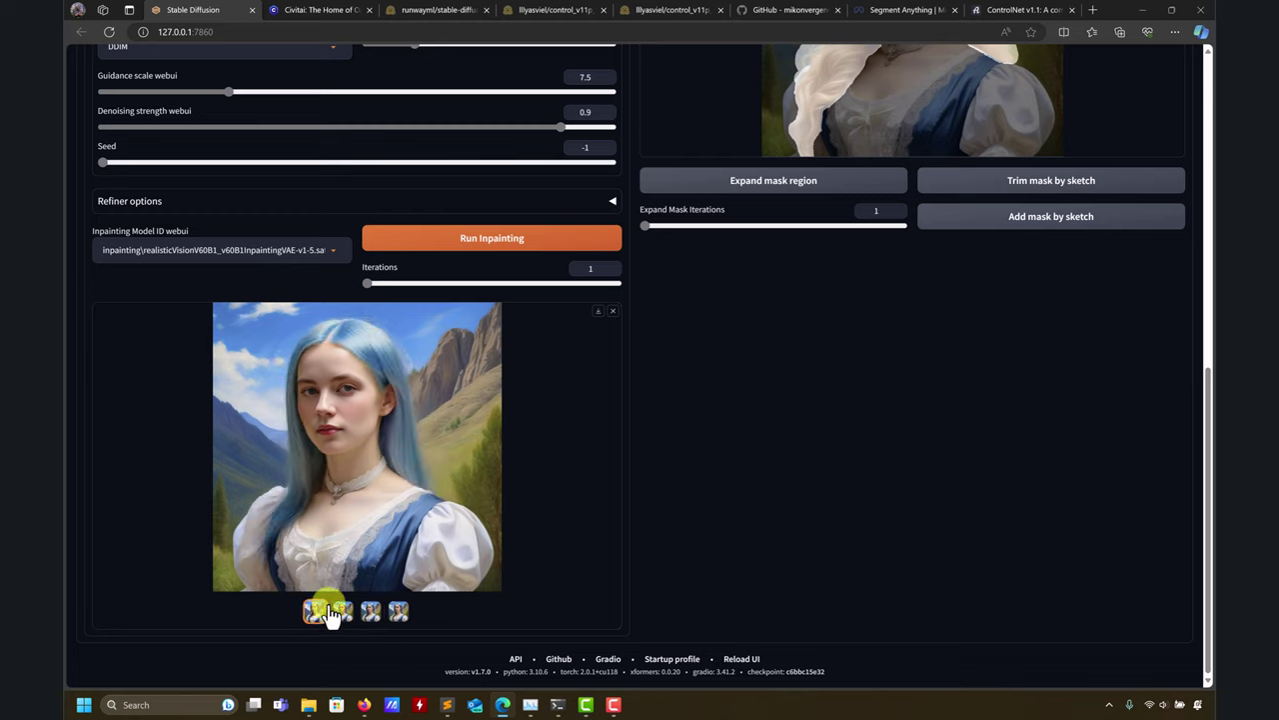
pyautogui.click(372, 612)
pyautogui.click(399, 609)
pyautogui.click(372, 611)
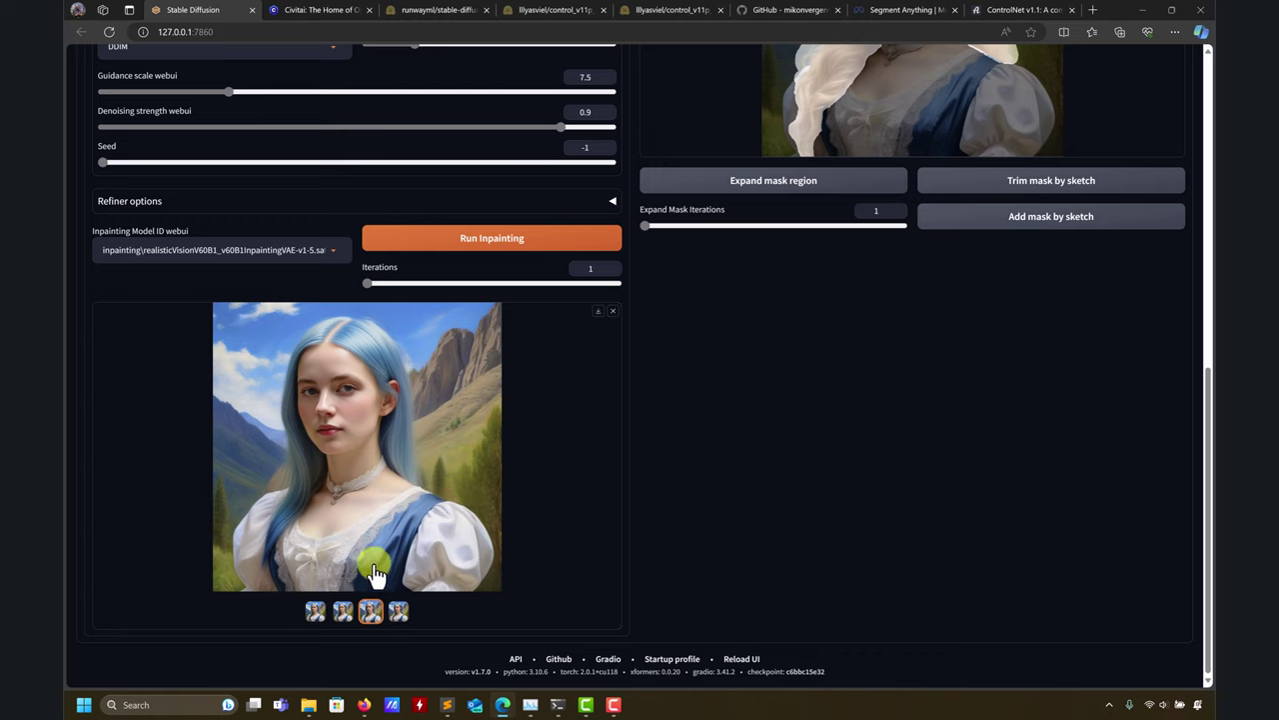
pyautogui.click(345, 612)
pyautogui.click(318, 611)
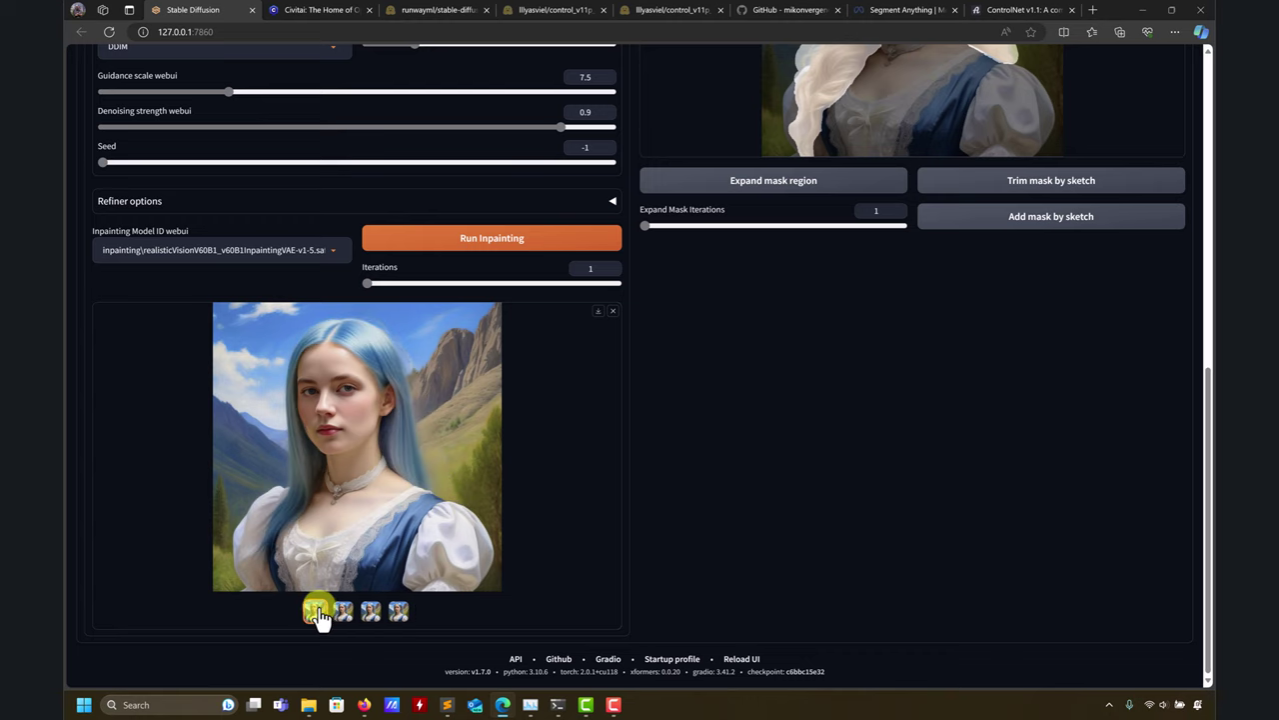
# Step: Compare the hair mask and the segmentation map with the selected blue hair variation
pyautogui.scroll(4, 423, 594)
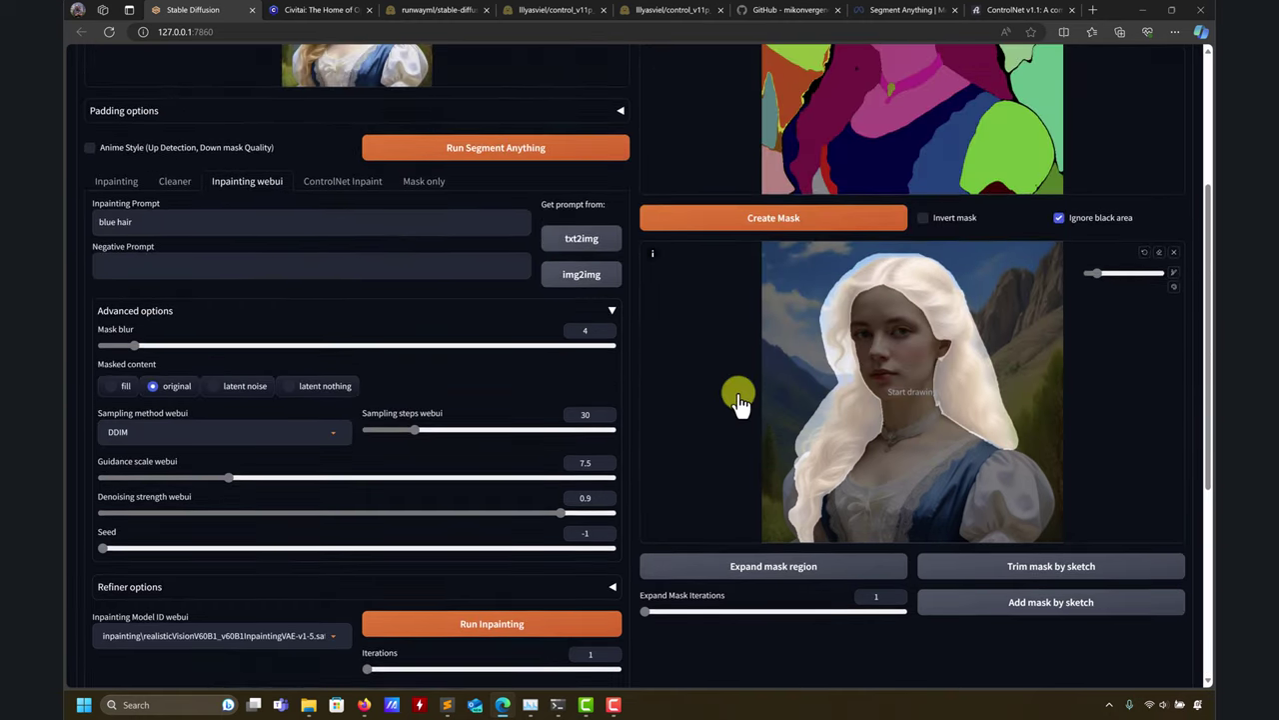
pyautogui.scroll(-3, 600, 476)
pyautogui.scroll(2, 829, 240)
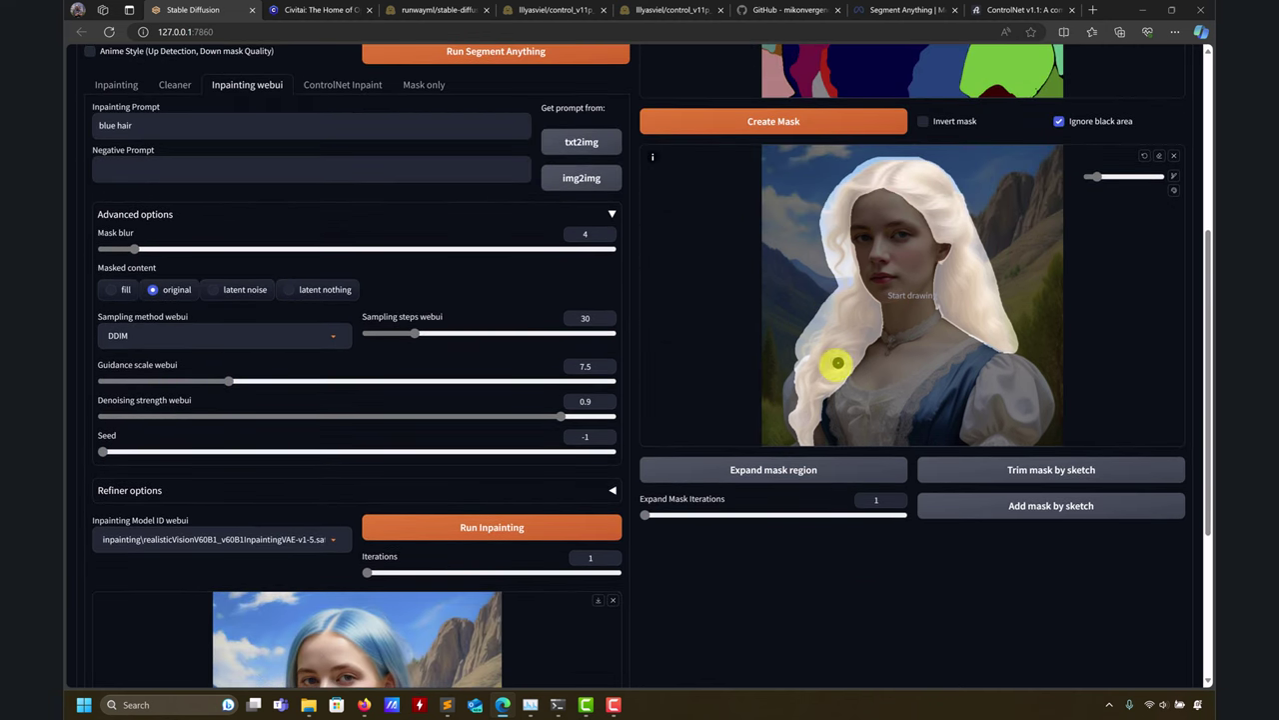
pyautogui.scroll(-3, 450, 422)
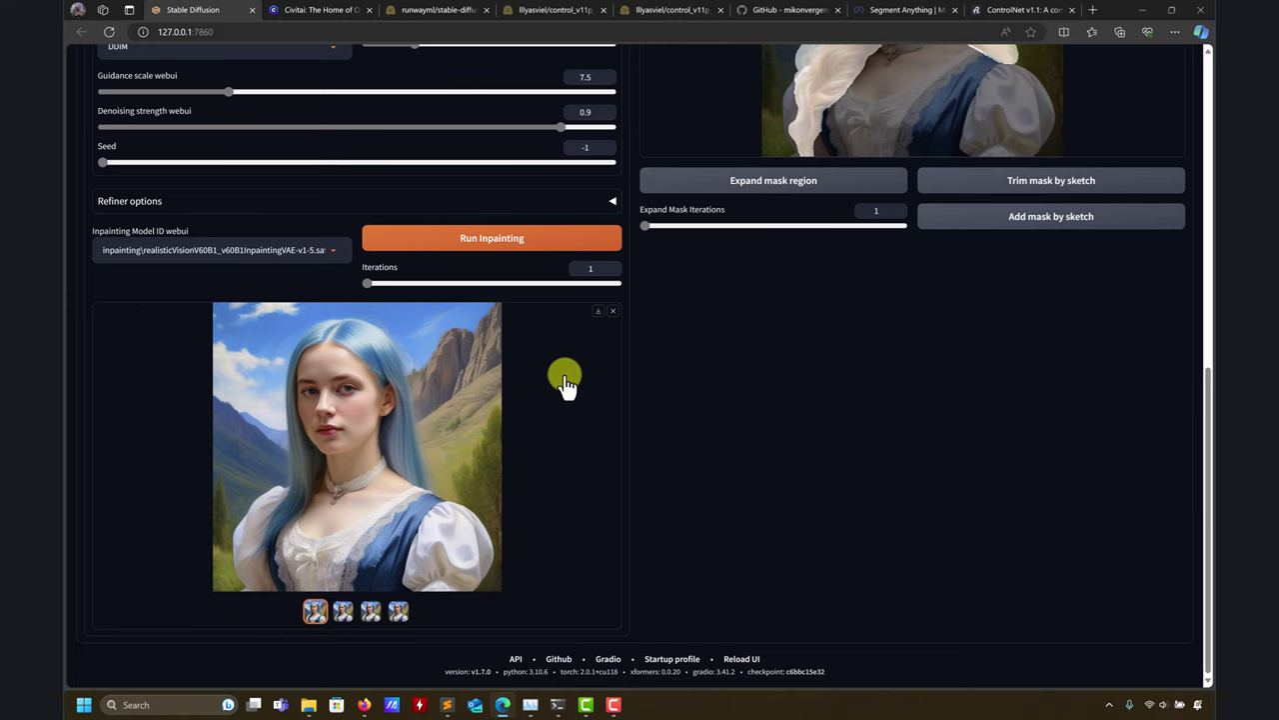
pyautogui.scroll(6, 566, 380)
pyautogui.scroll(2, 744, 298)
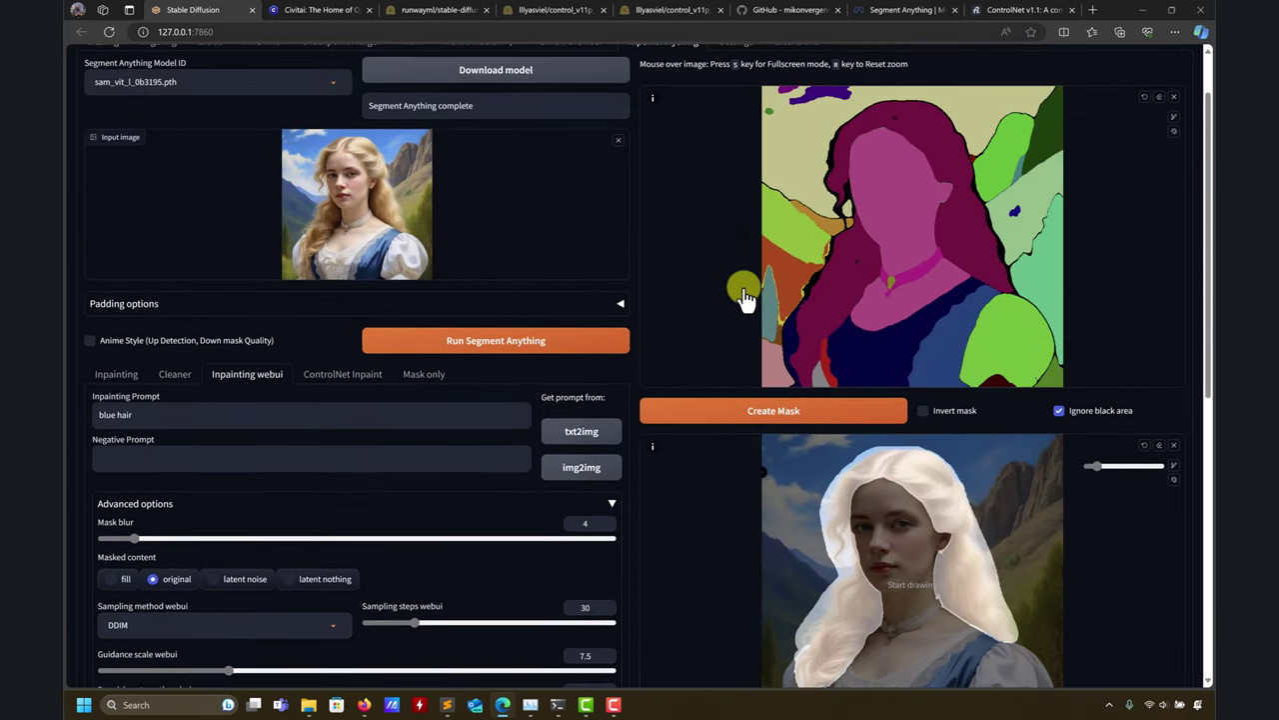
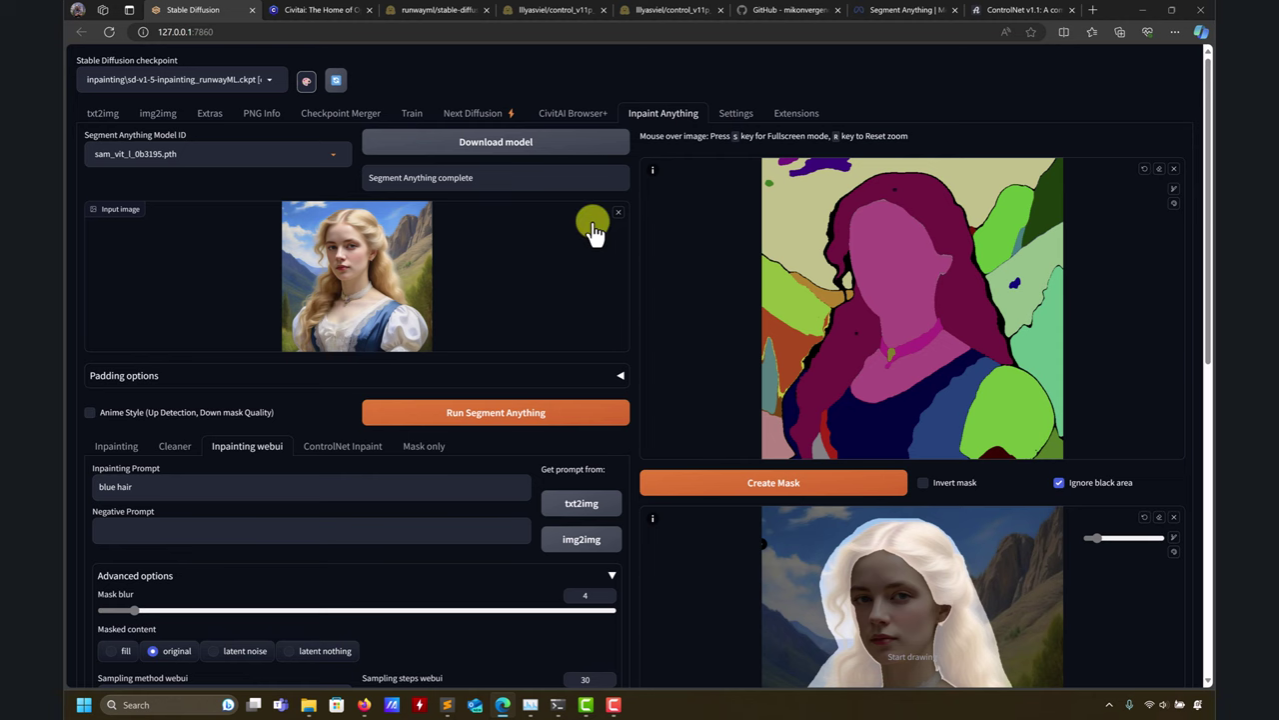
# Step: Create the hair mask anew from the marked hair segments in the segmentation map
pyautogui.scroll(-2, 845, 295)
pyautogui.scroll(-2, 840, 290)
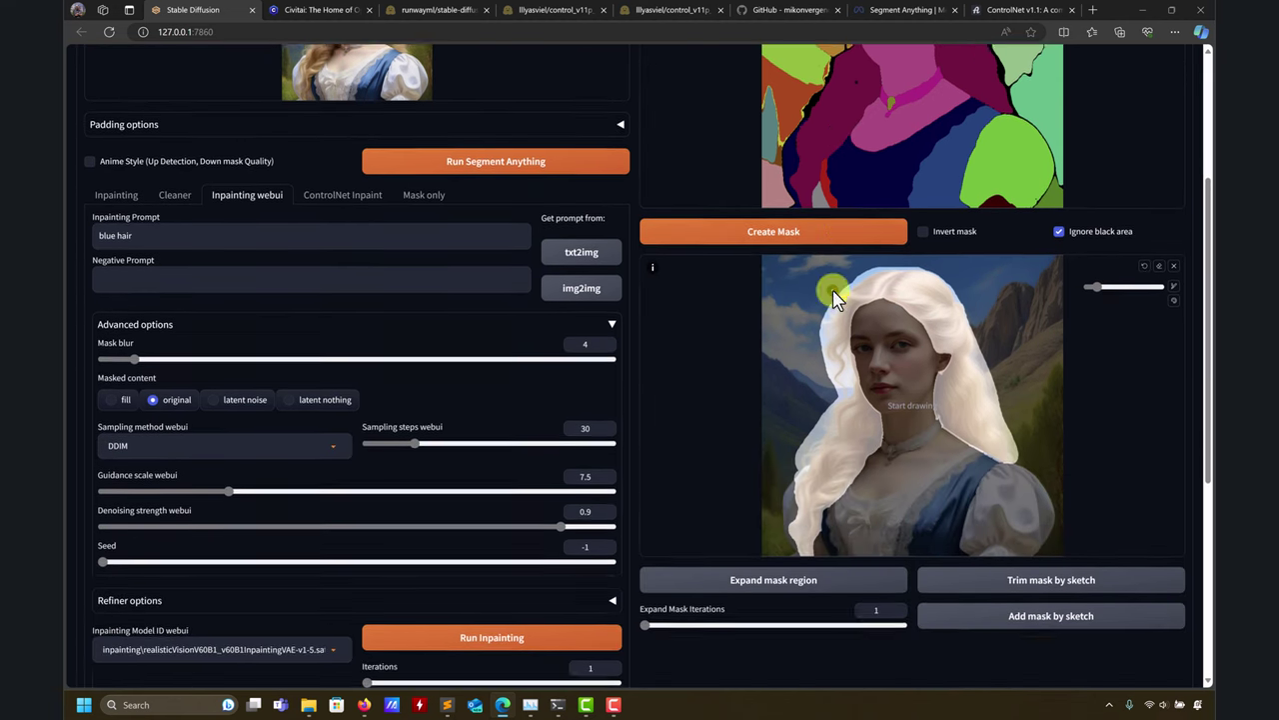
pyautogui.scroll(4, 830, 443)
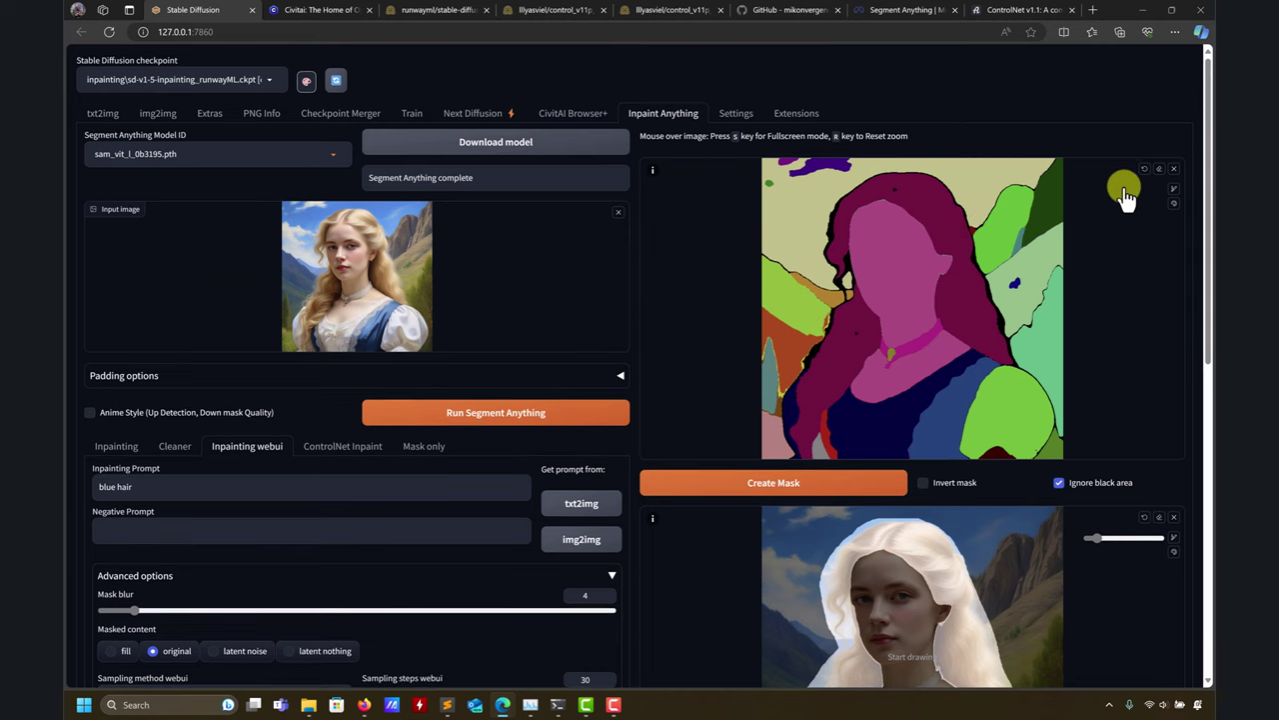
pyautogui.click(832, 485)
pyautogui.scroll(-2, 911, 371)
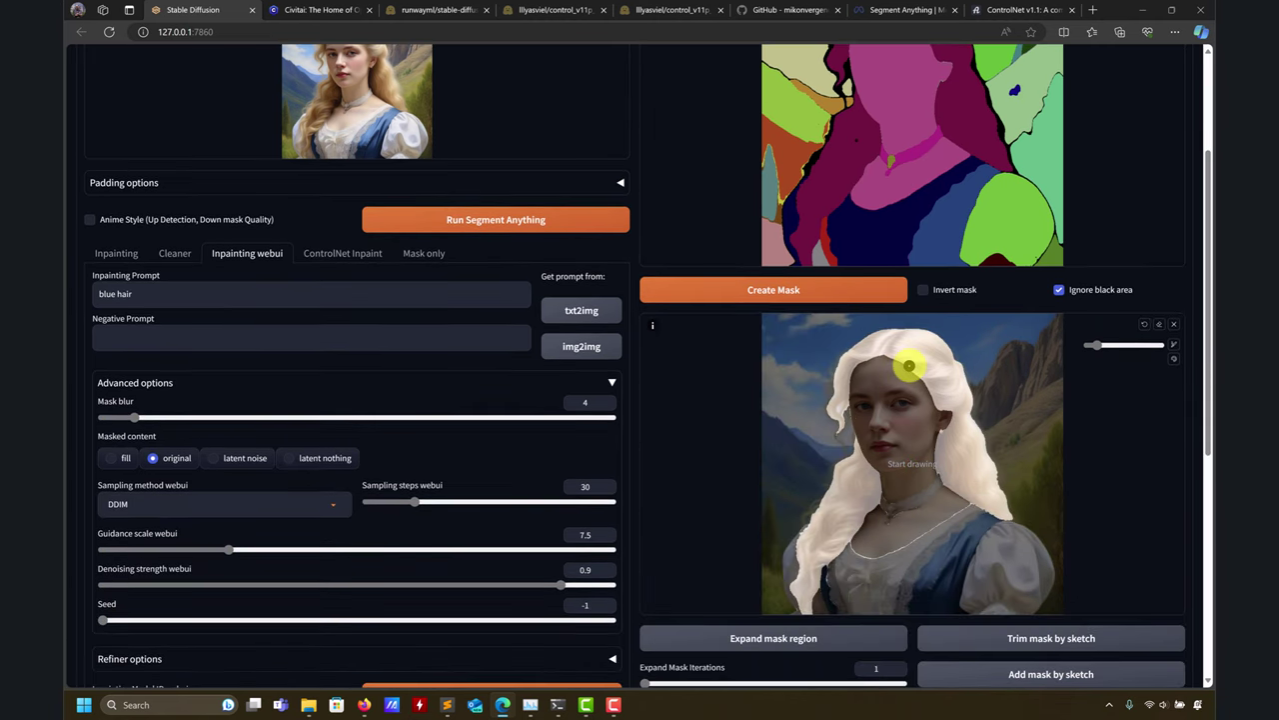
# Step: With a larger brush, sketch over the hair on the portrait's right side and the neckline outline, and trim both from the mask
pyautogui.moveTo(1097, 345); pyautogui.dragTo(1111, 345)
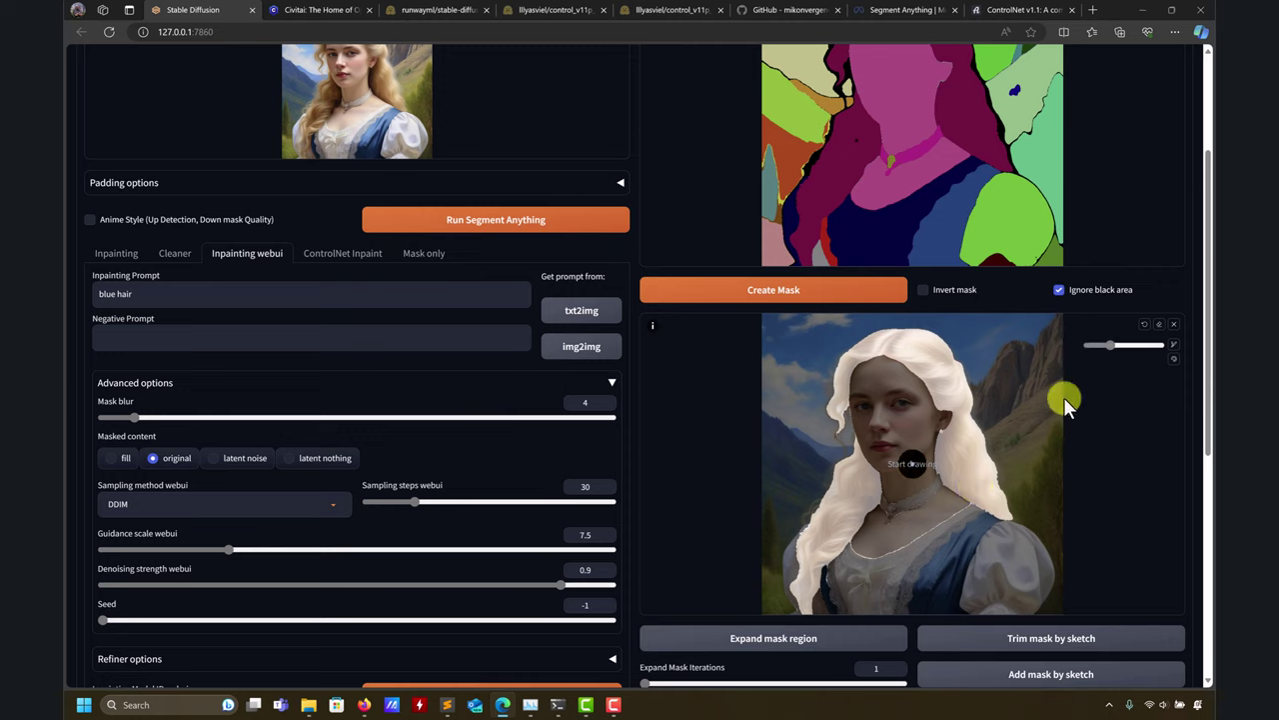
pyautogui.moveTo(1024, 511)
pyautogui.mouseDown()
pyautogui.moveTo(983, 486)
pyautogui.moveTo(963, 398)
pyautogui.mouseUp()
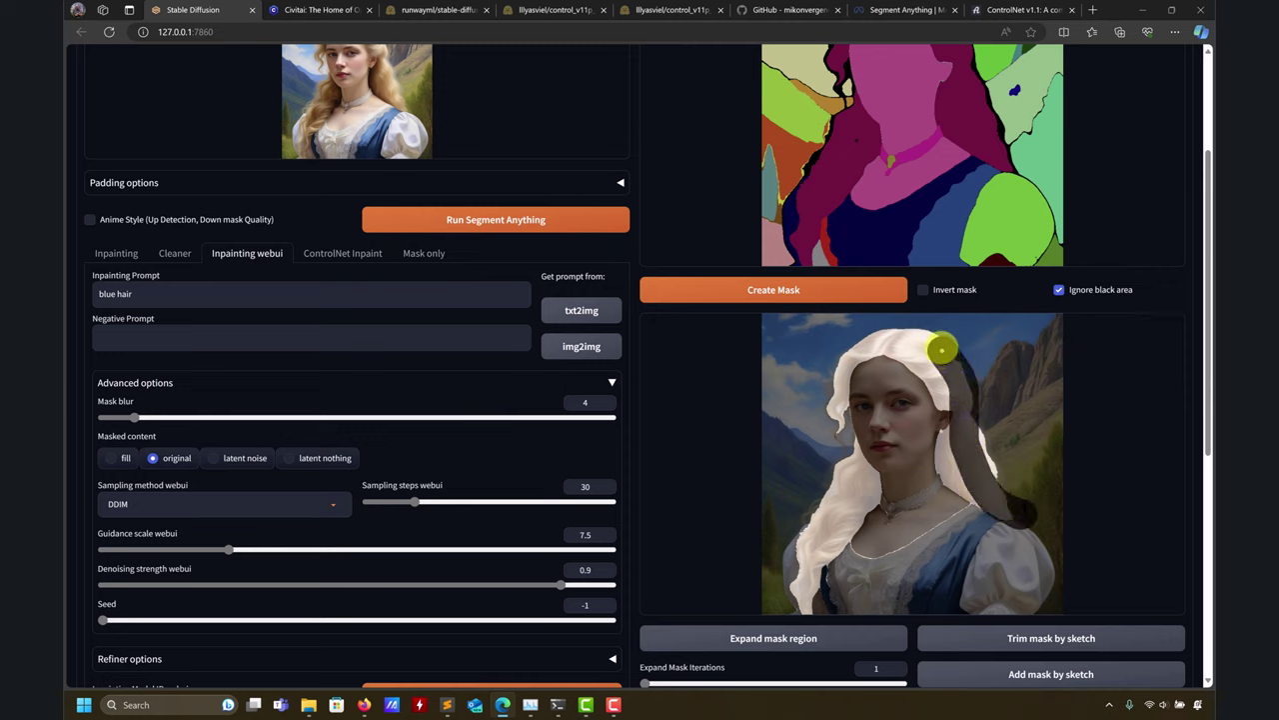
pyautogui.moveTo(942, 349)
pyautogui.mouseDown()
pyautogui.moveTo(943, 437)
pyautogui.moveTo(968, 426)
pyautogui.moveTo(988, 503)
pyautogui.moveTo(871, 560)
pyautogui.moveTo(1047, 528)
pyautogui.mouseUp()
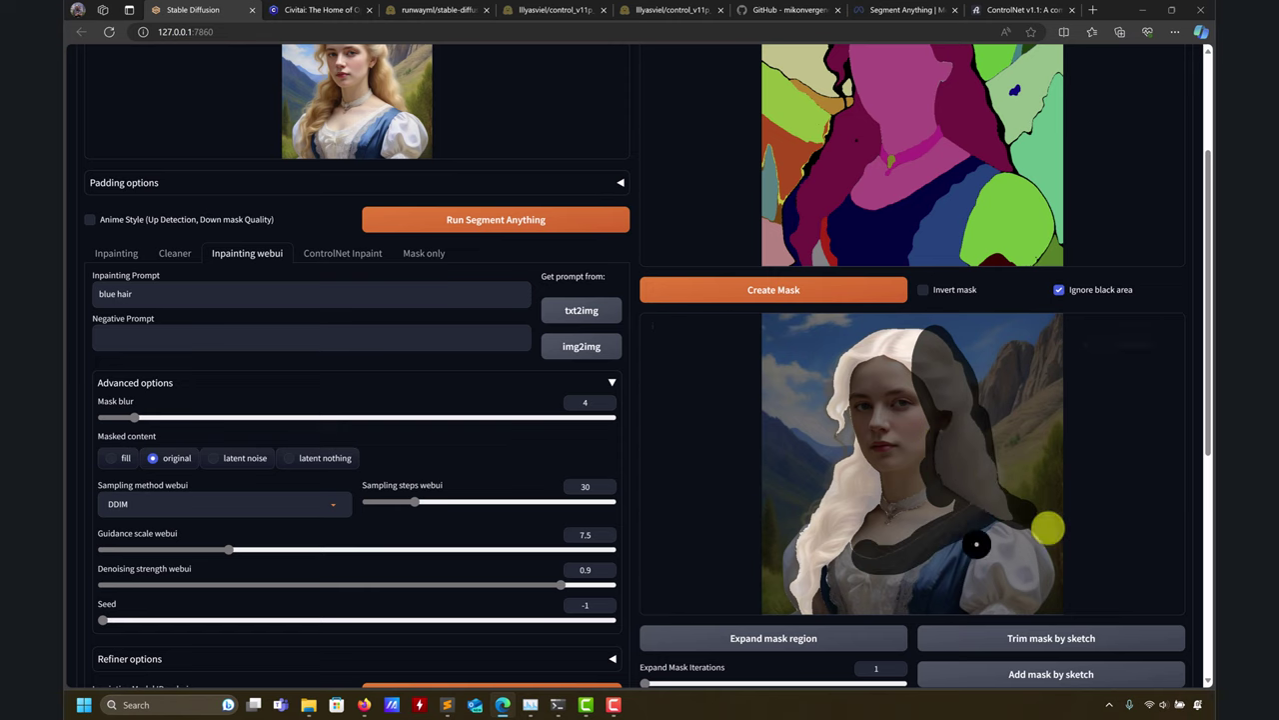
pyautogui.scroll(-3, 1059, 515)
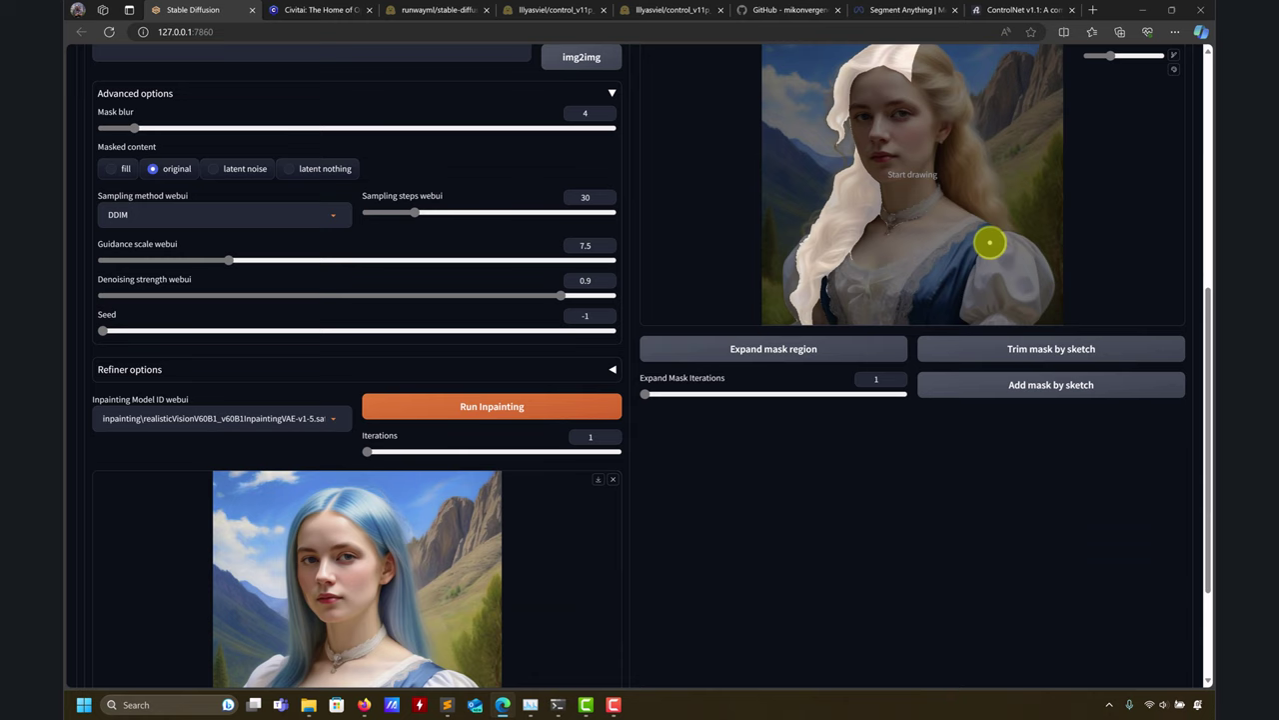
# Step: Sketch over the remaining masked area right of the hair parting at the top of the head and trim it from the mask
pyautogui.scroll(-1, 968, 177)
pyautogui.scroll(5, 960, 177)
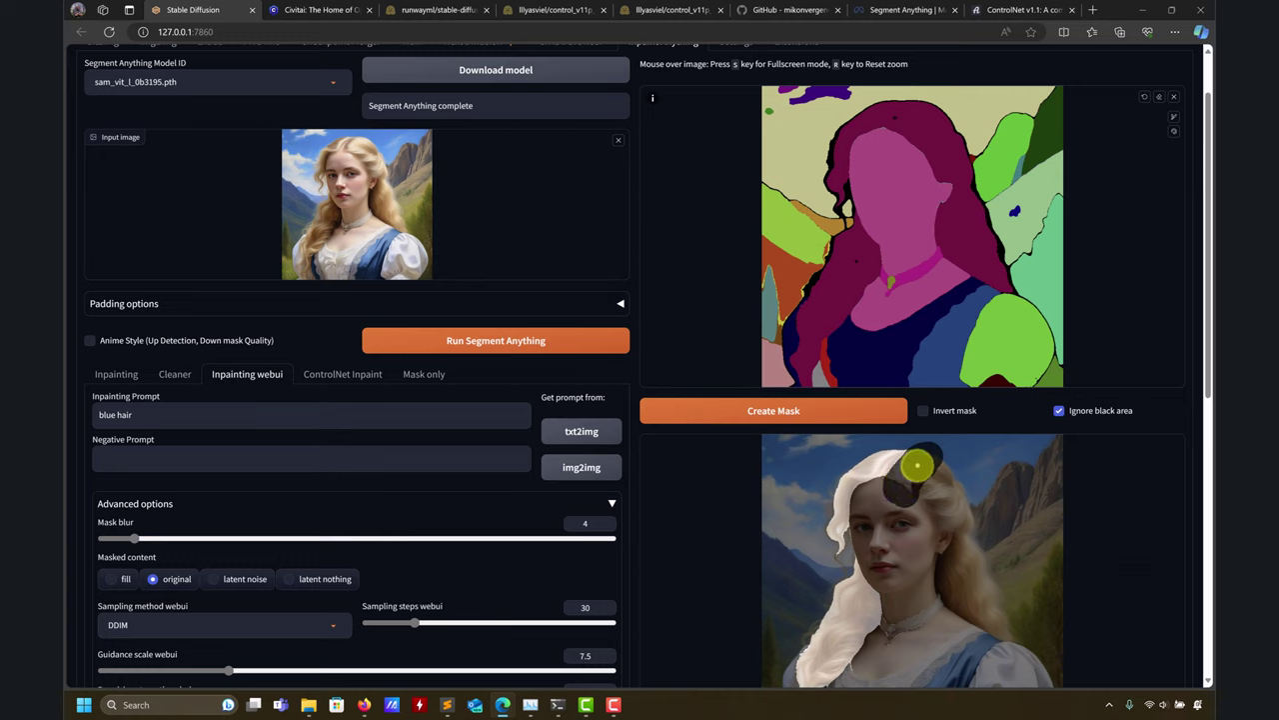
pyautogui.scroll(-4, 1030, 540)
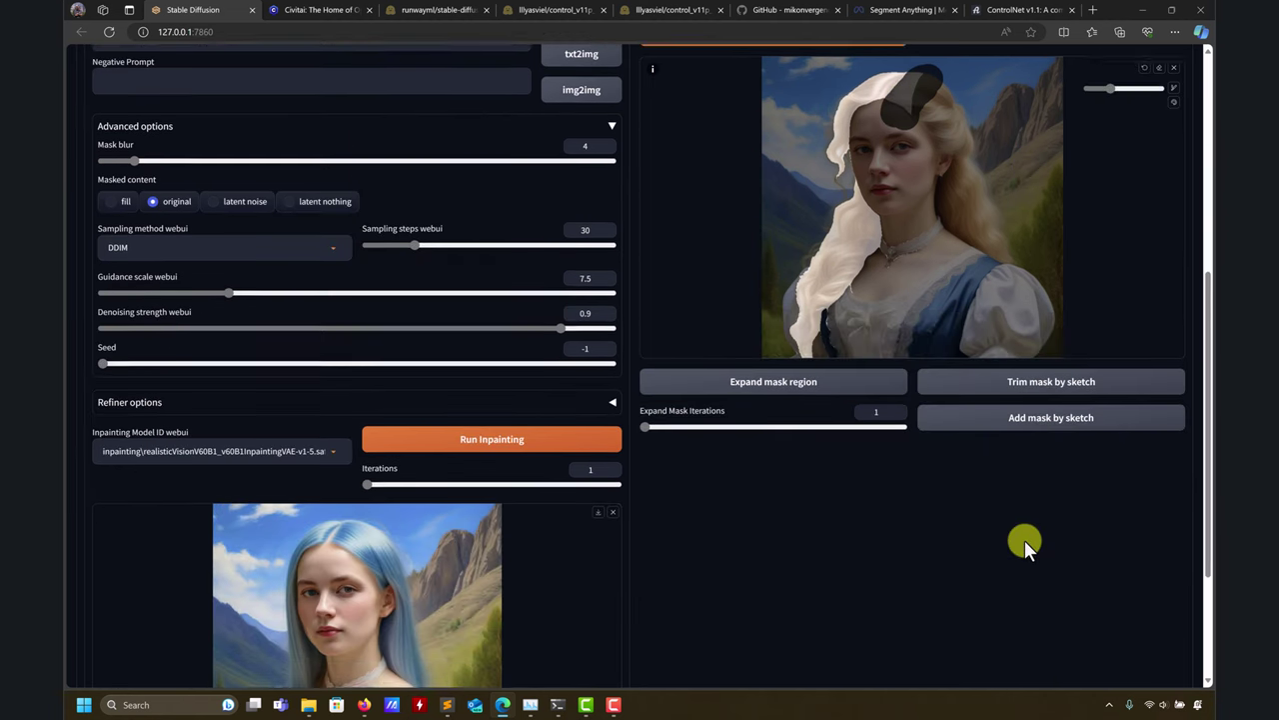
pyautogui.click(1047, 378)
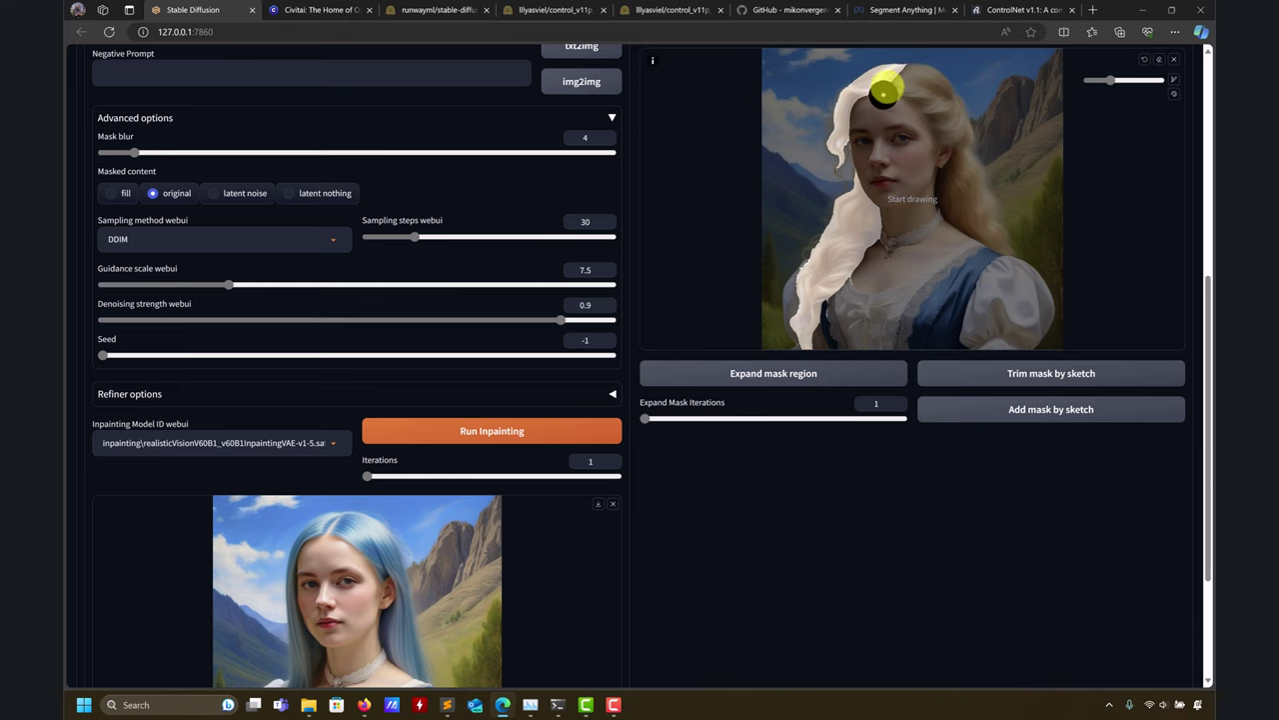
# Step: Change the Inpainting webui prompt to "green hair"
pyautogui.scroll(2, 823, 343)
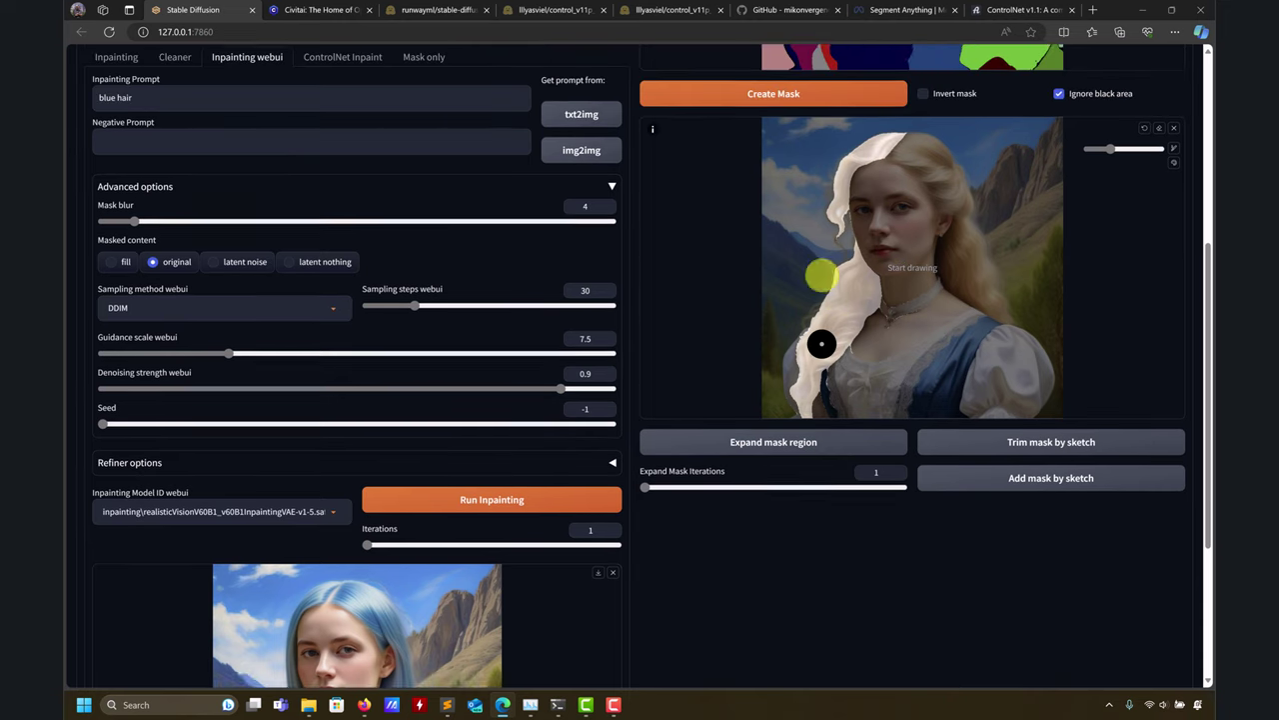
pyautogui.scroll(2, 614, 323)
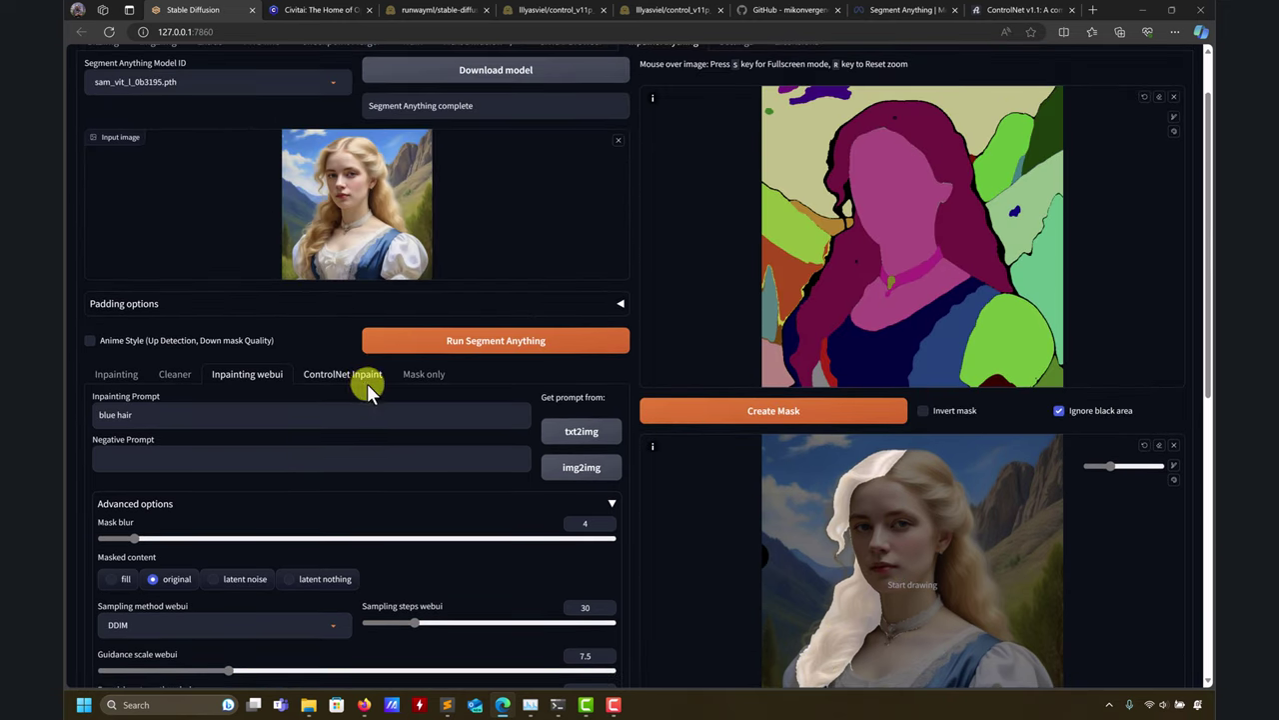
pyautogui.scroll(-2, 250, 299)
pyautogui.click(106, 220)
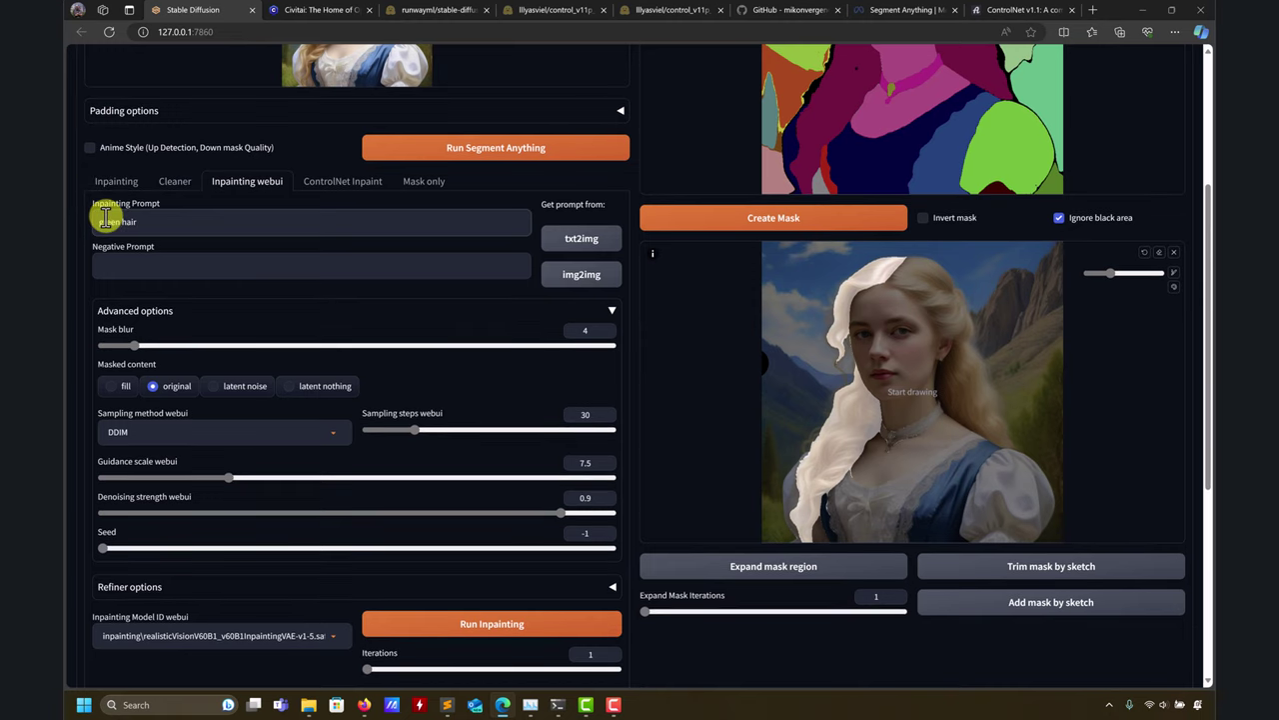
# Step: In the standard Inpainting mode, enter the prompt "green hair" and set the sampler to Euler a
pyautogui.click(114, 185)
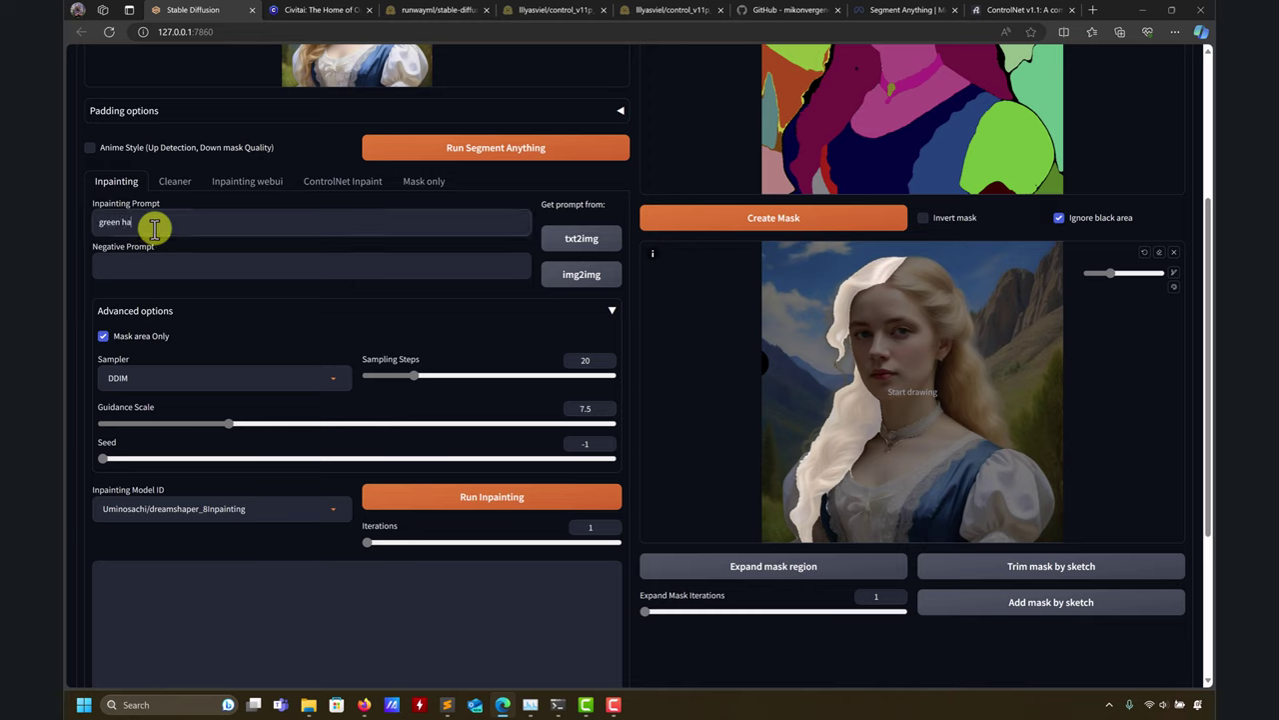
pyautogui.click(328, 377)
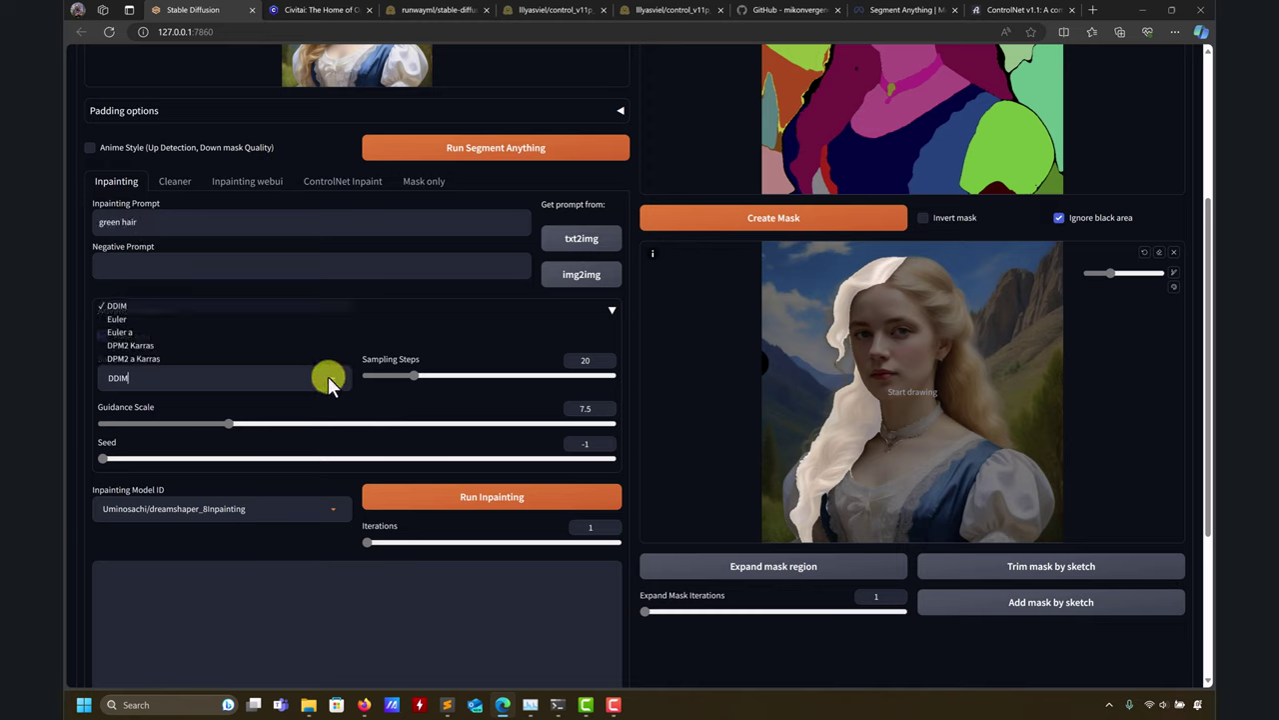
pyautogui.click(103, 323)
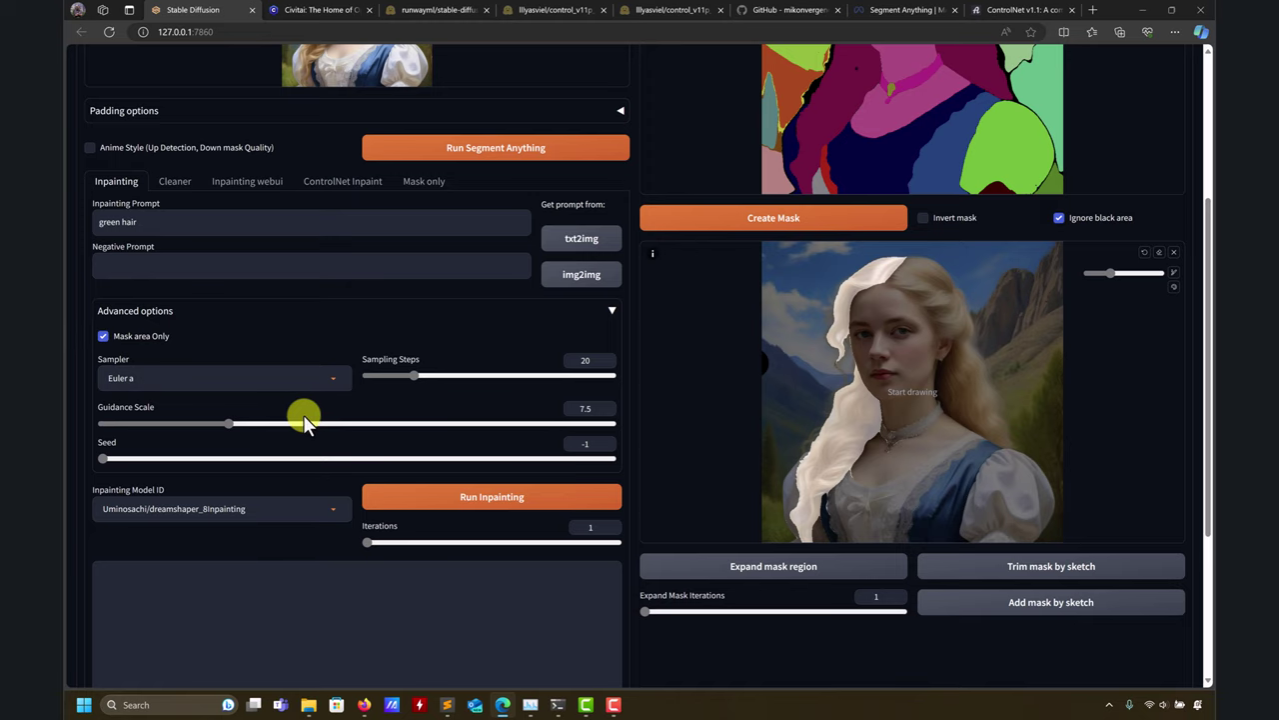
# Step: Run the inpainting on the trimmed hair mask and check its progress in the console window
pyautogui.scroll(-2, 305, 565)
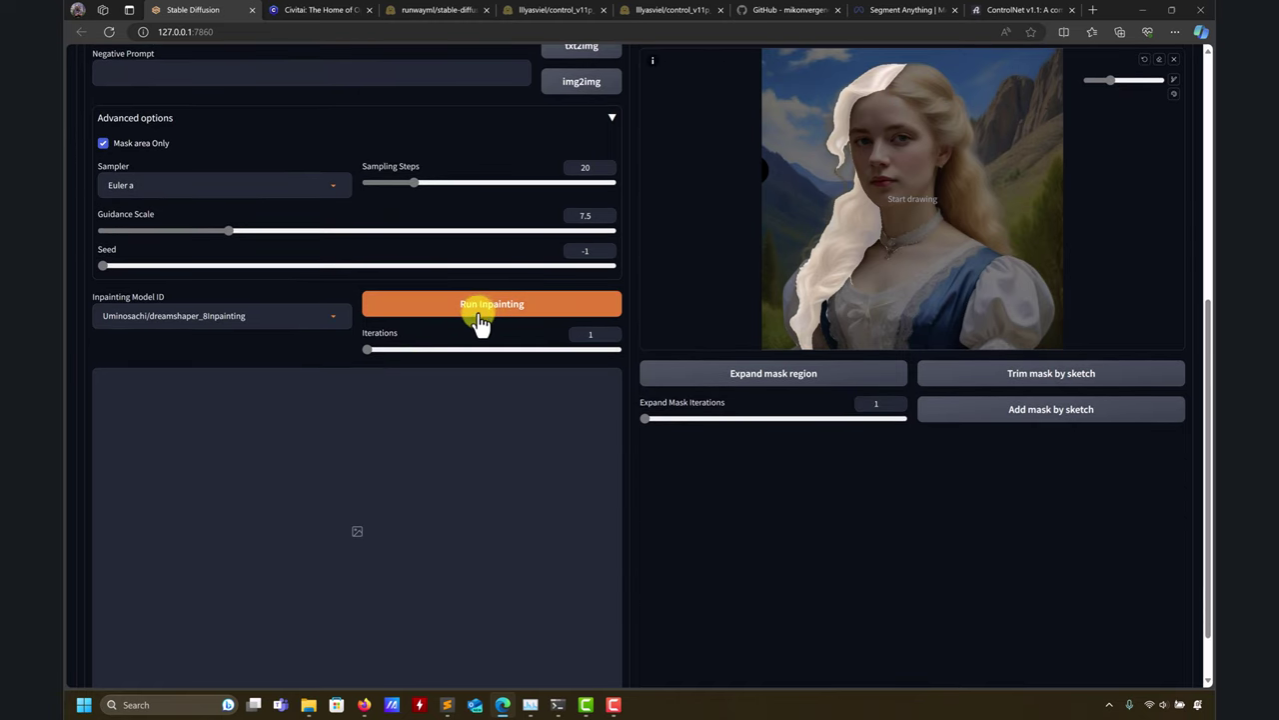
pyautogui.click(478, 316)
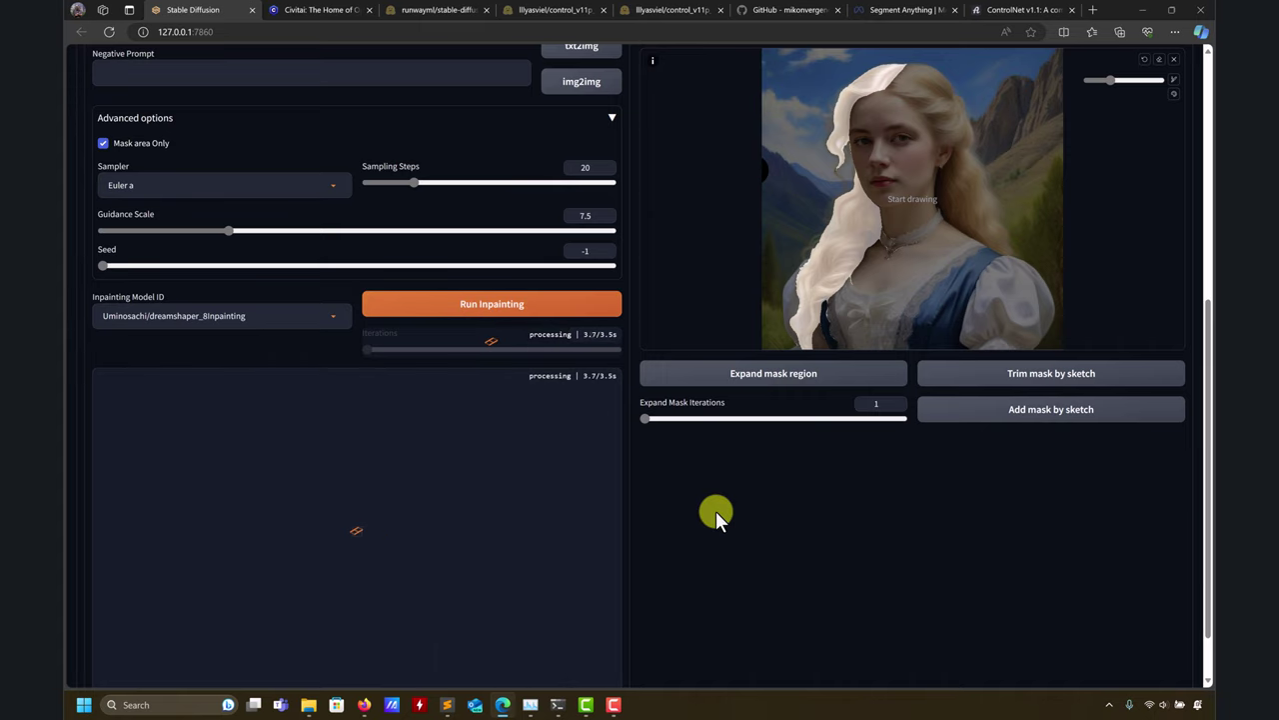
pyautogui.scroll(-1, 687, 551)
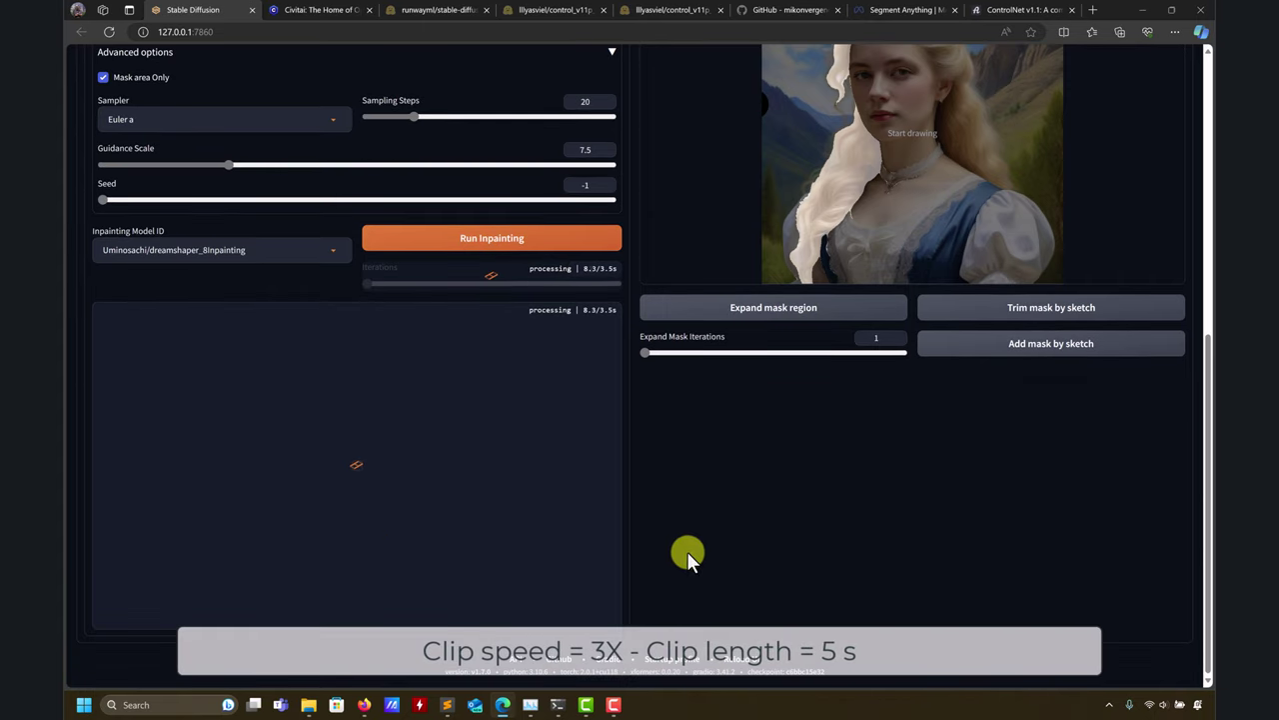
pyautogui.click(560, 705)
pyautogui.click(559, 705)
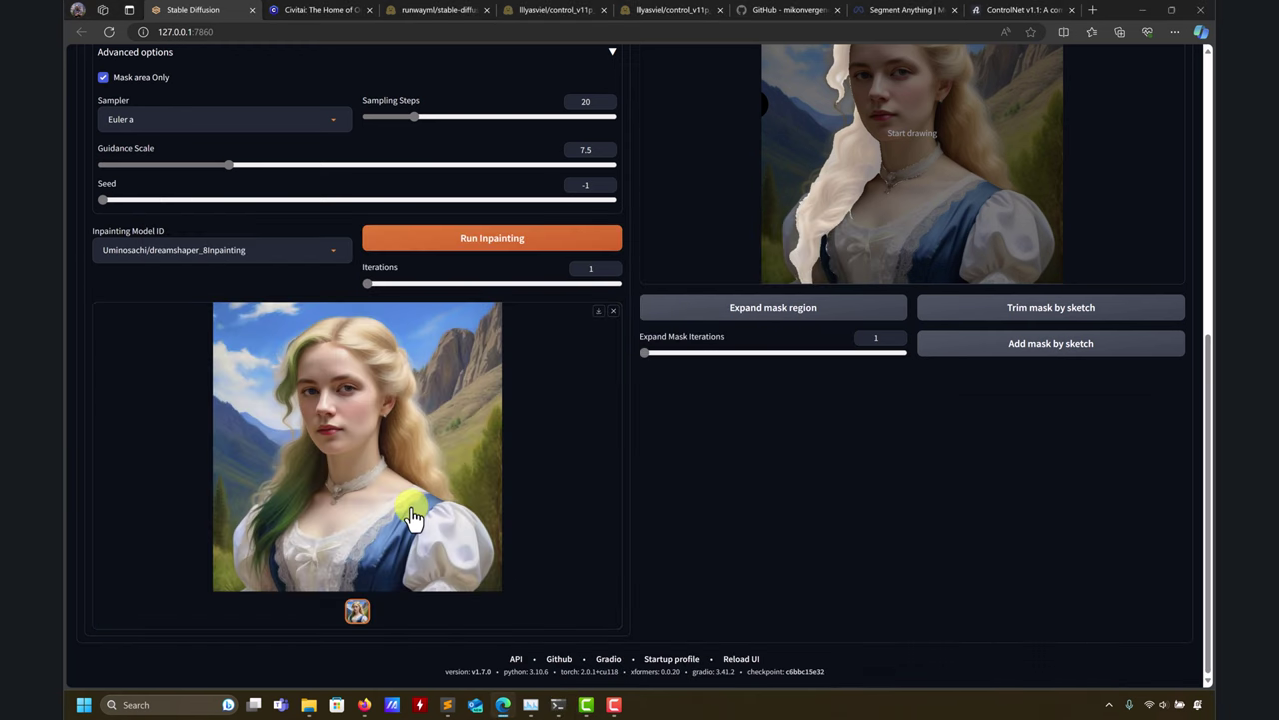
# Step: Enlarge the green hair result to examine the recolored strands, and compare it with the trimmed mask
pyautogui.click(340, 399)
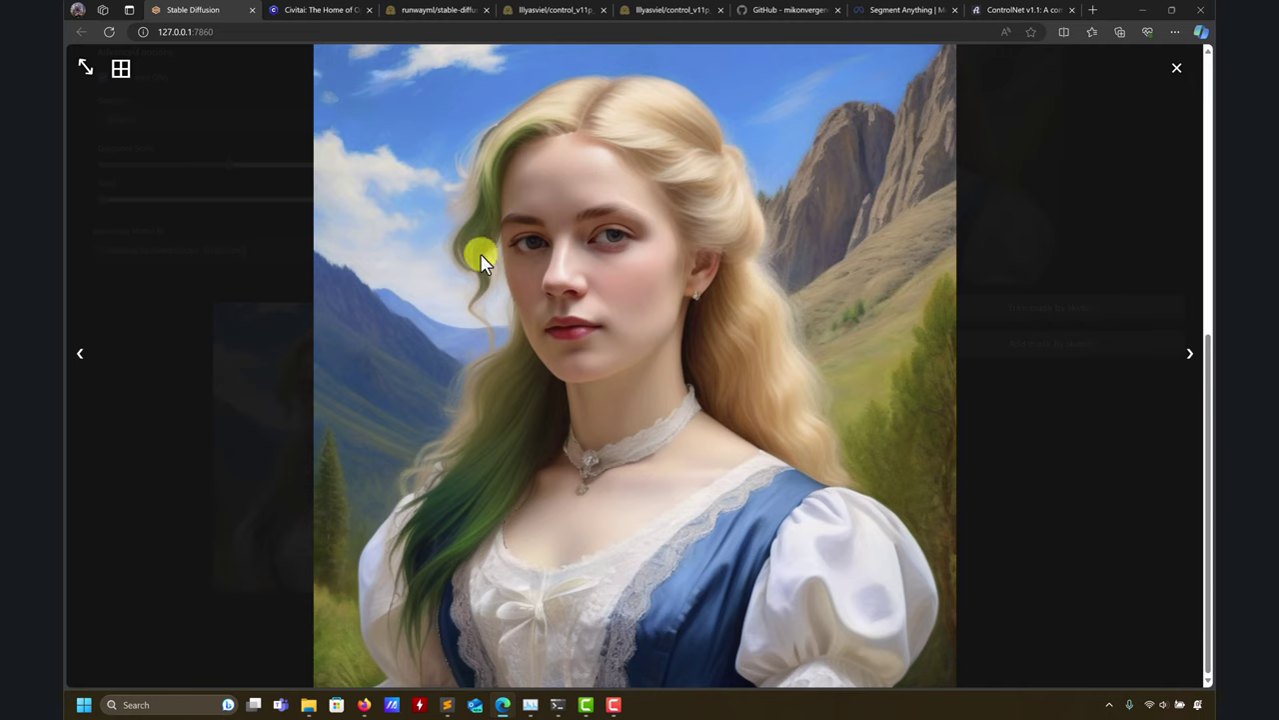
pyautogui.click(1176, 69)
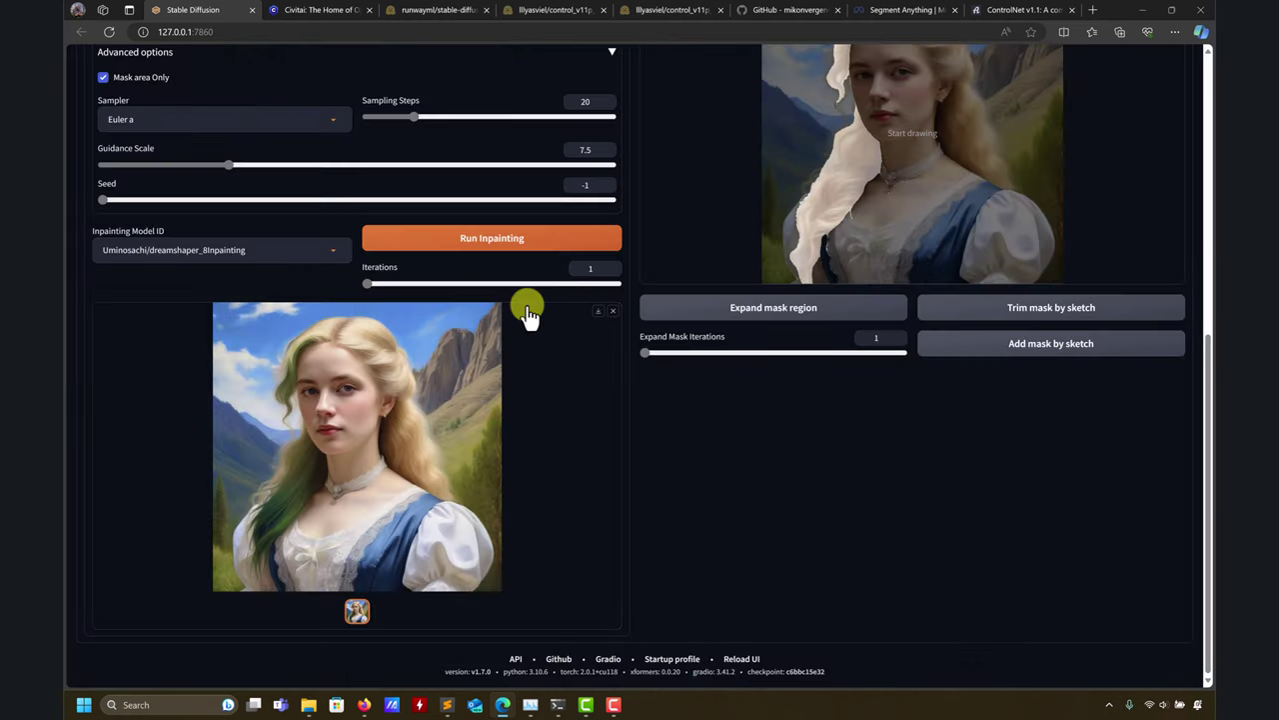
pyautogui.scroll(5, 500, 310)
pyautogui.scroll(-5, 340, 295)
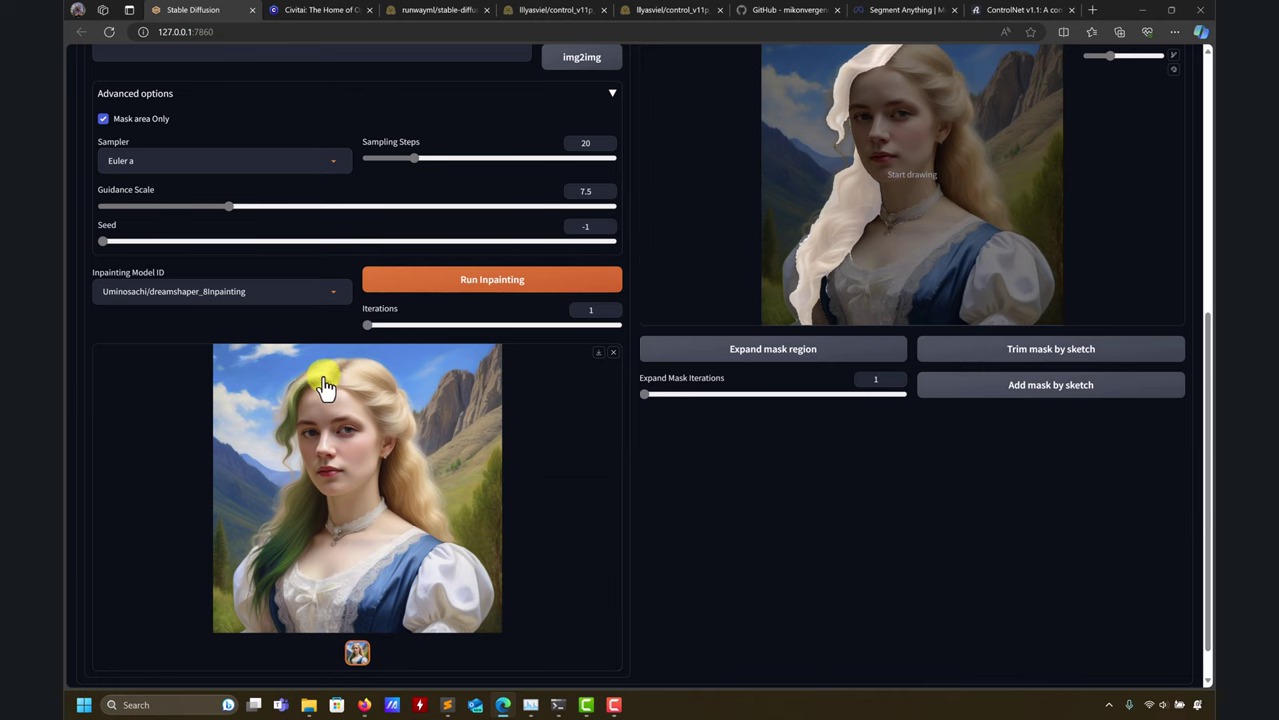
pyautogui.scroll(2, 847, 303)
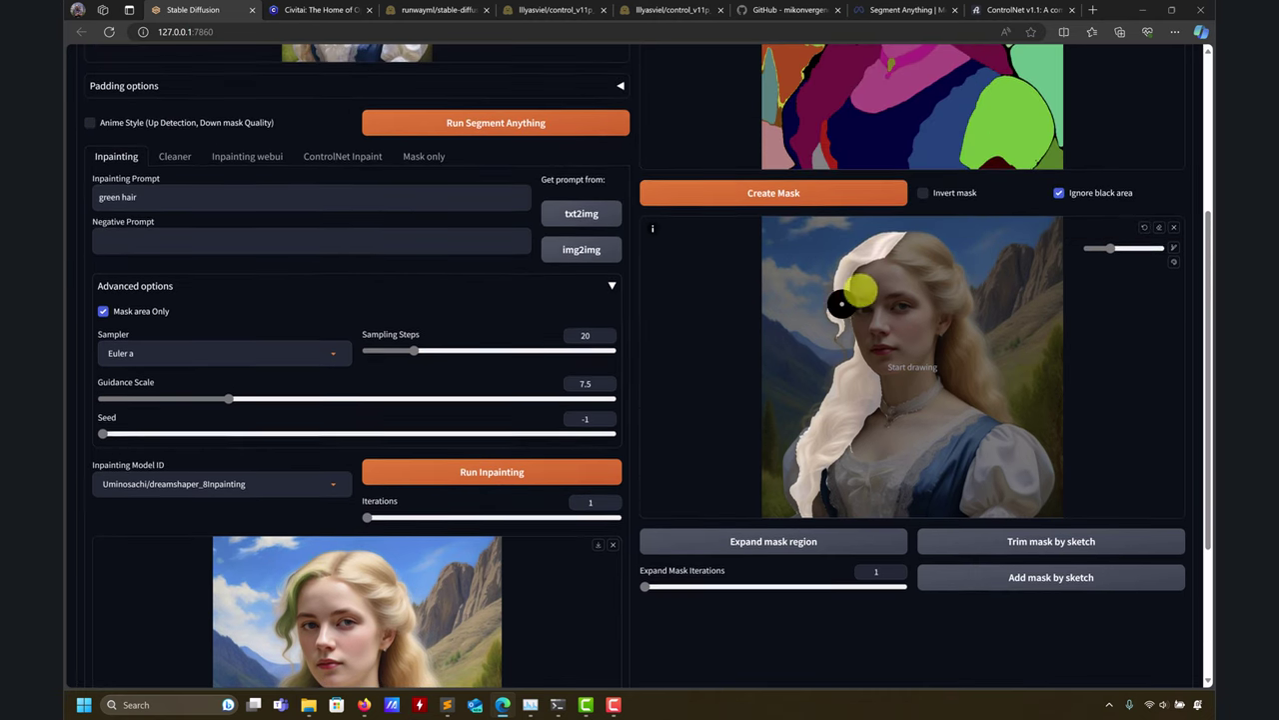
pyautogui.scroll(-2, 450, 438)
pyautogui.scroll(-1, 449, 437)
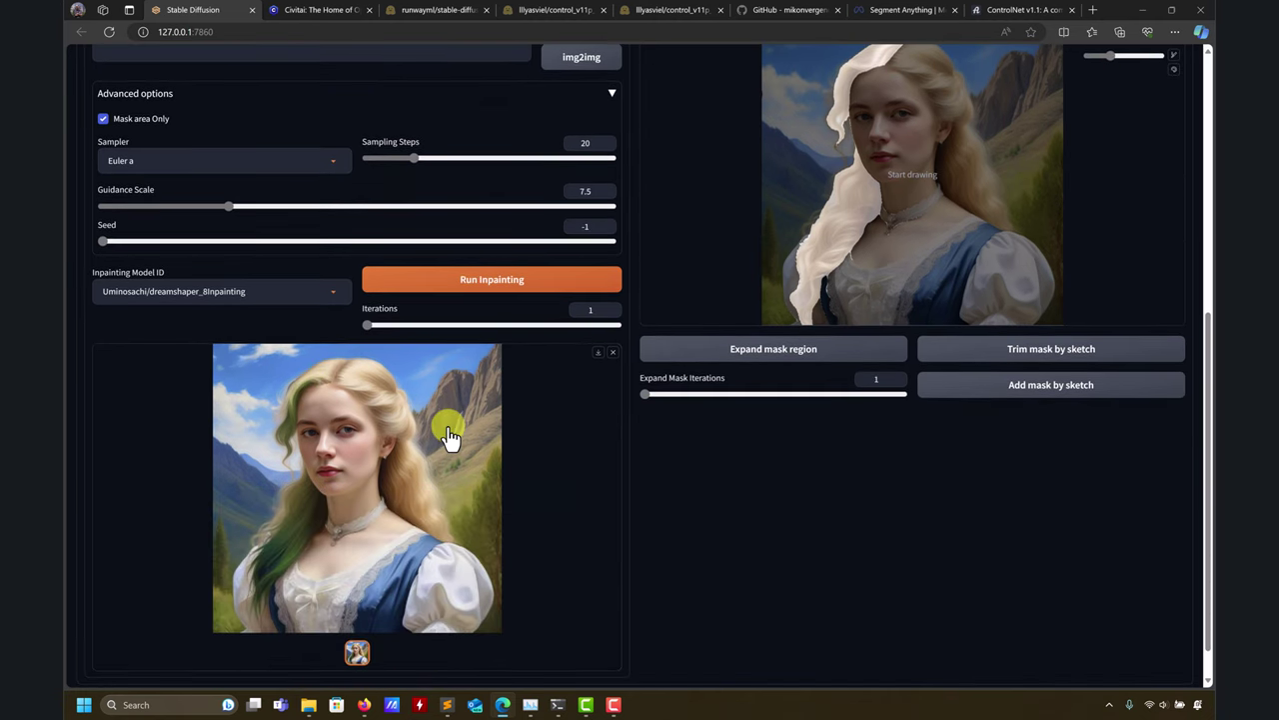
# Step: Switch to the Civitai site, search its models for "hair", and browse through the results
pyautogui.scroll(-2, 337, 451)
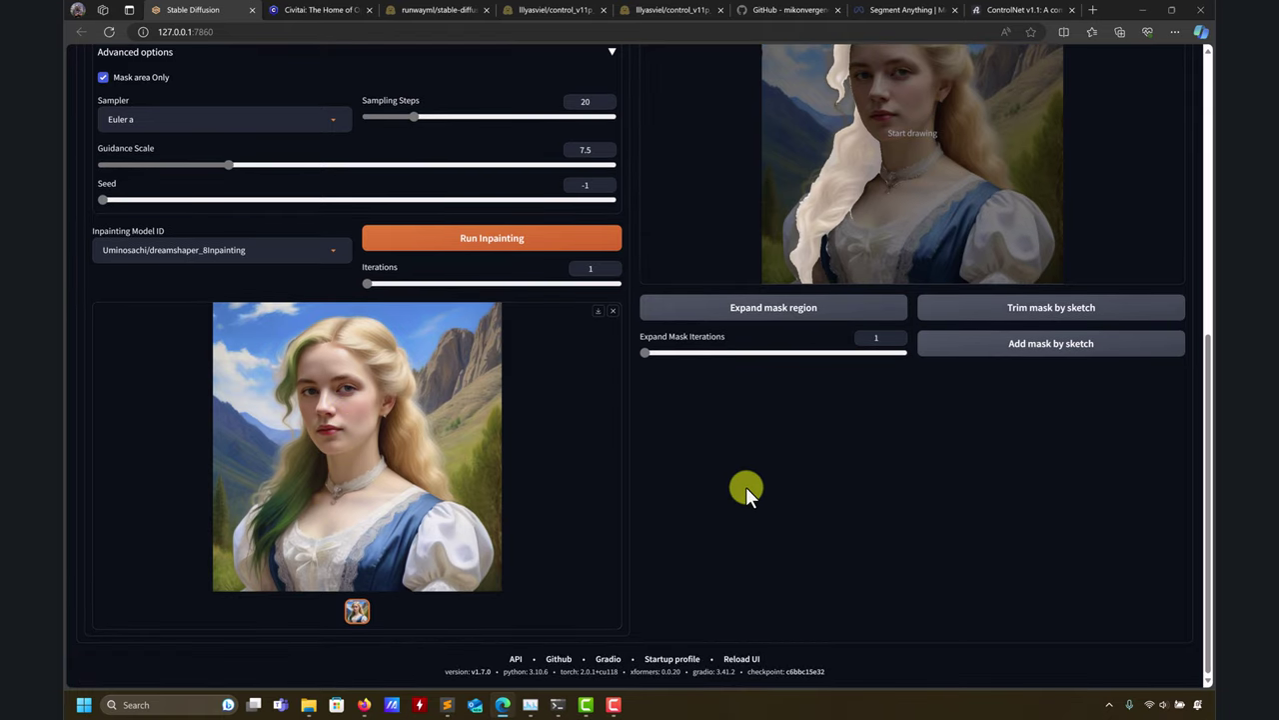
pyautogui.scroll(5, 746, 486)
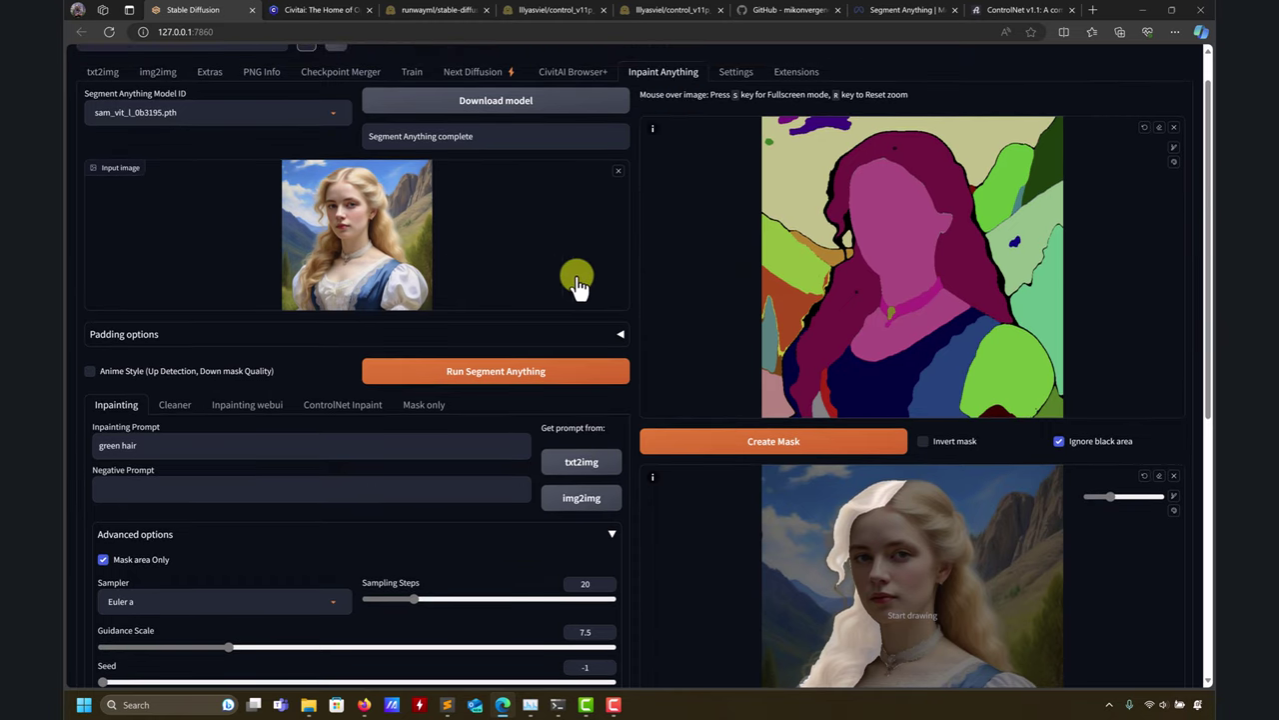
pyautogui.click(327, 12)
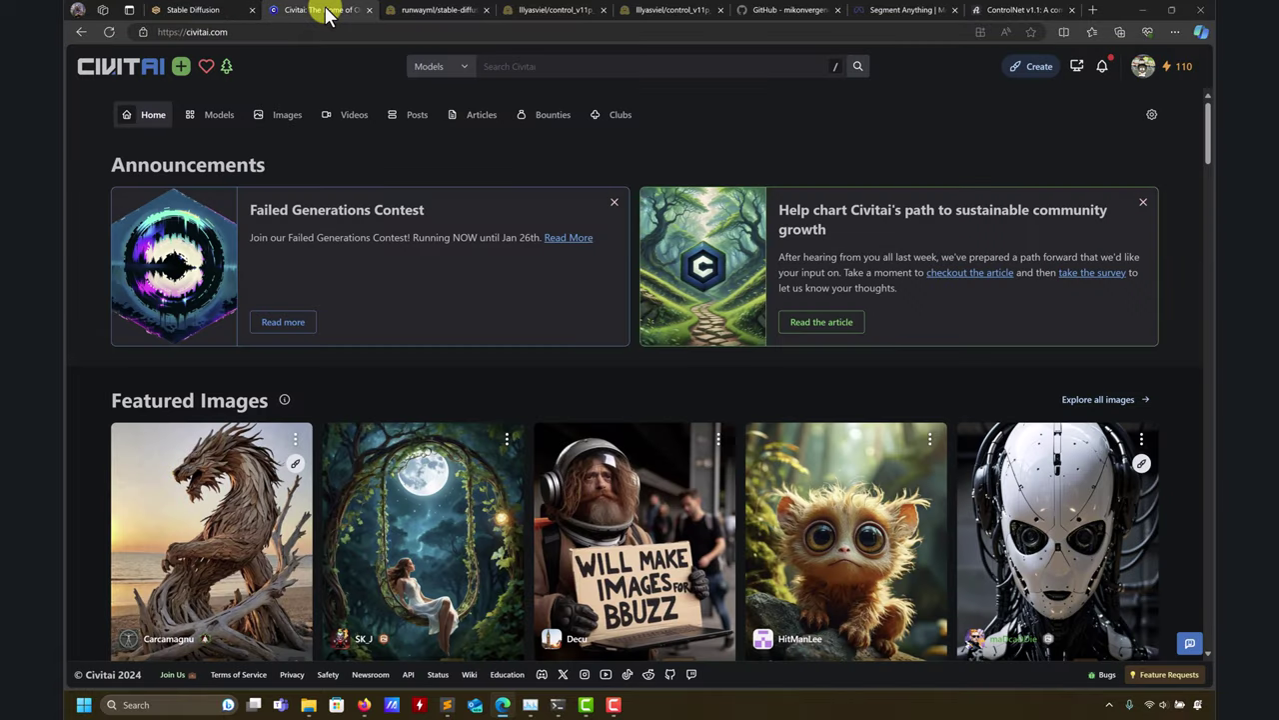
pyautogui.click(506, 67)
pyautogui.write('hal')
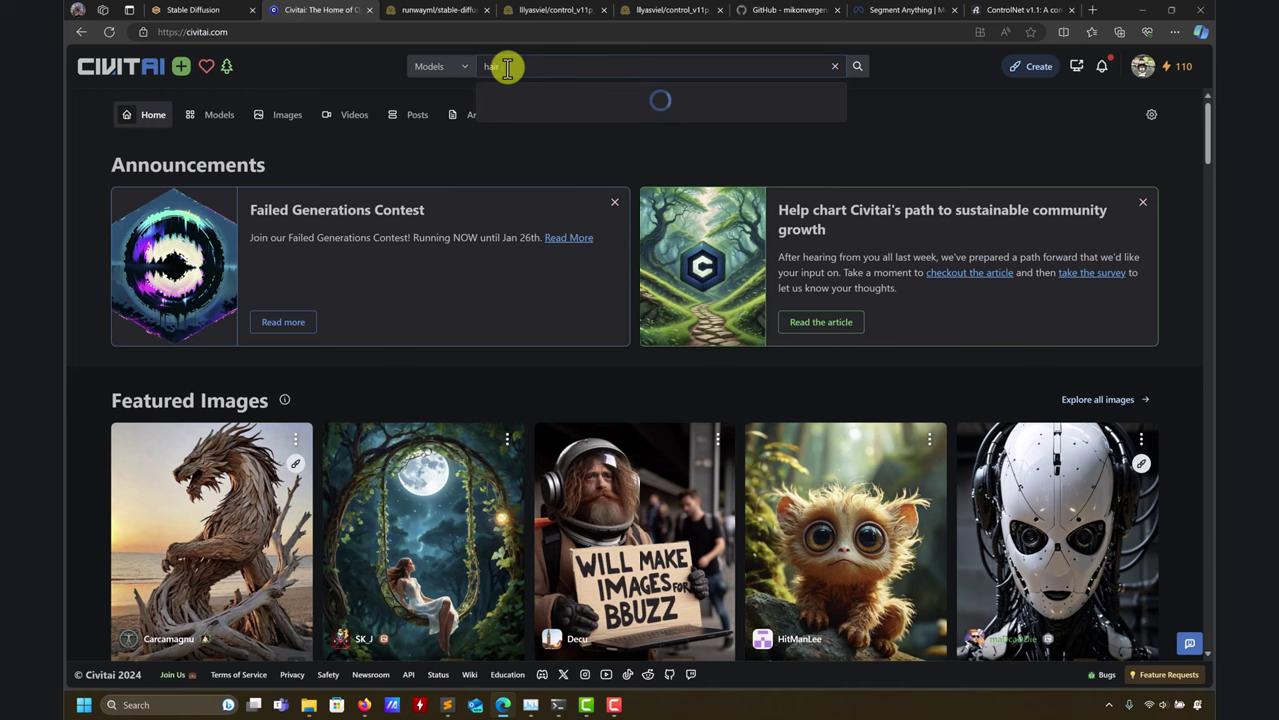
pyautogui.write('r')
pyautogui.press('Return')
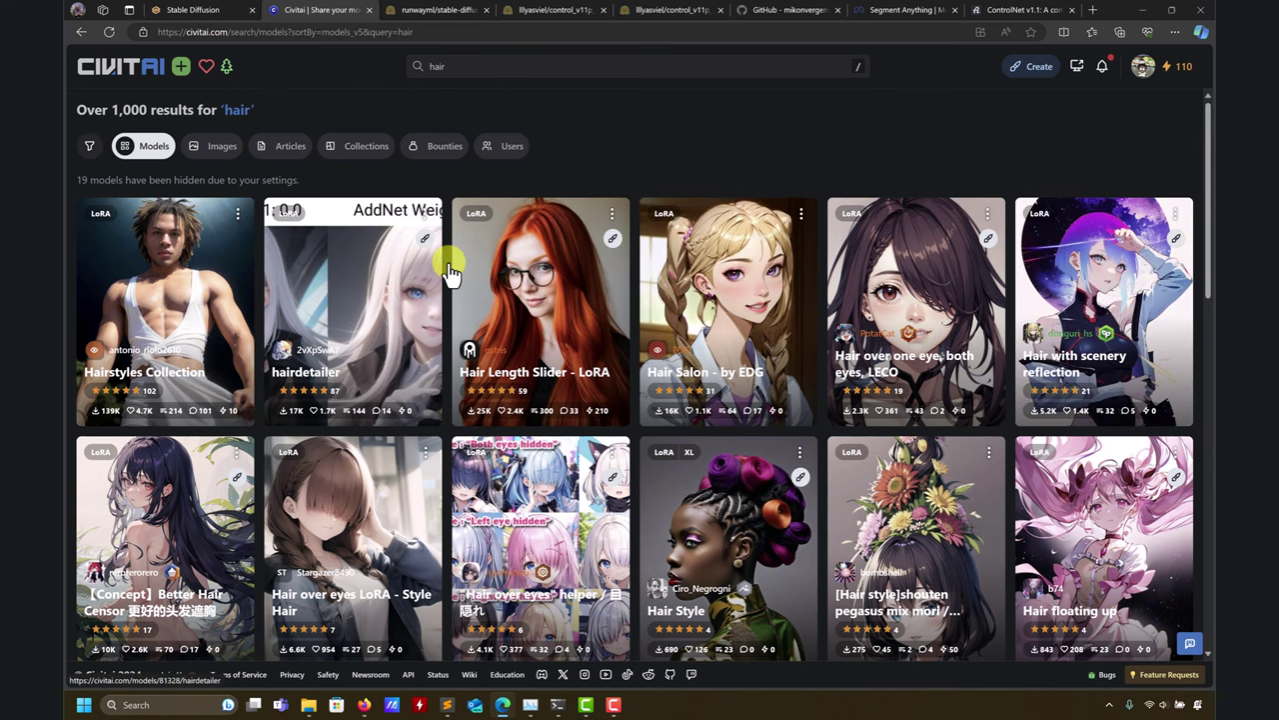
pyautogui.scroll(-5, 450, 272)
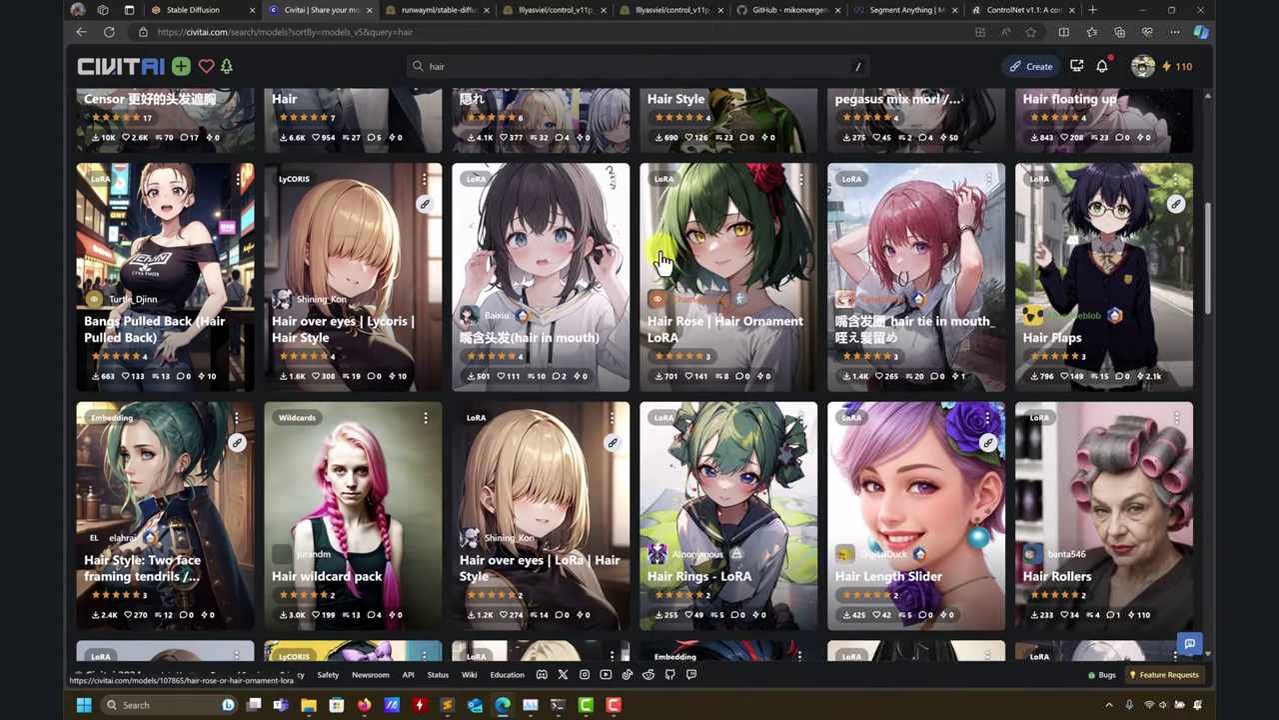
pyautogui.scroll(-6, 660, 262)
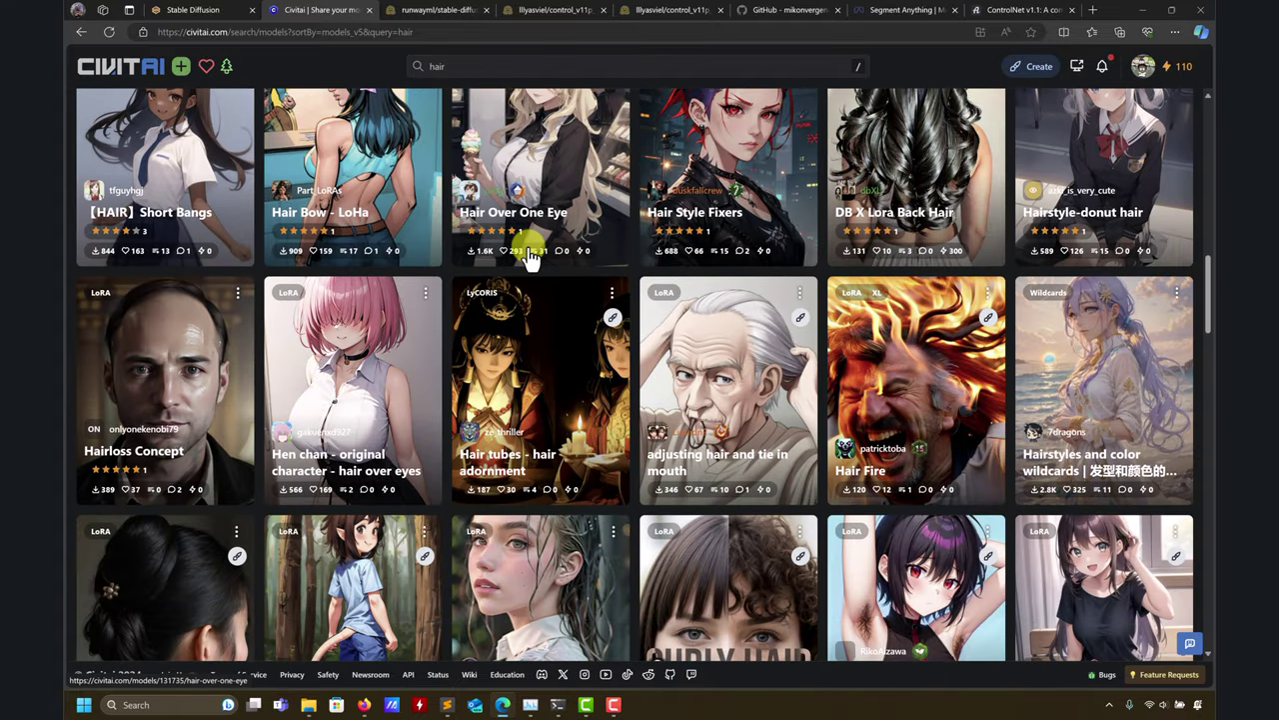
pyautogui.scroll(11, 529, 258)
# Step: Search the models for "eyebrows", view the Detailed Eyebrows LoRA XL [Male Focus] page, and return to the results
pyautogui.click(457, 66)
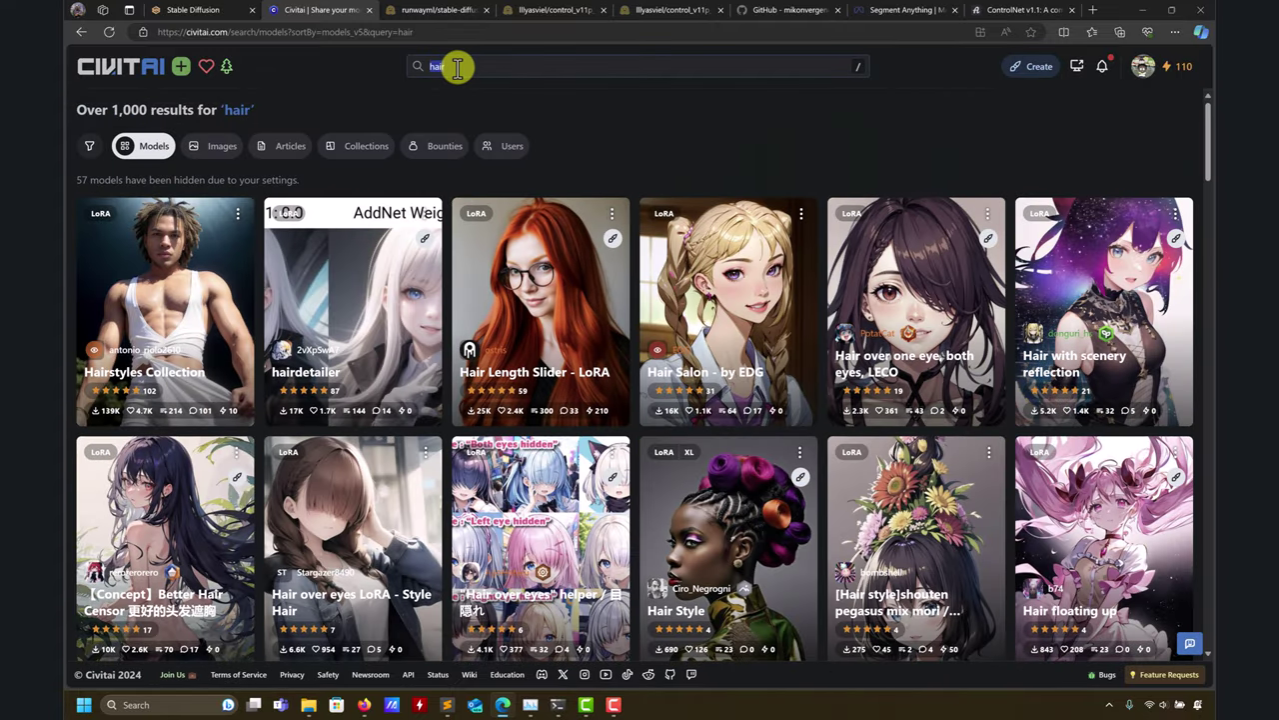
pyautogui.write('eyebro')
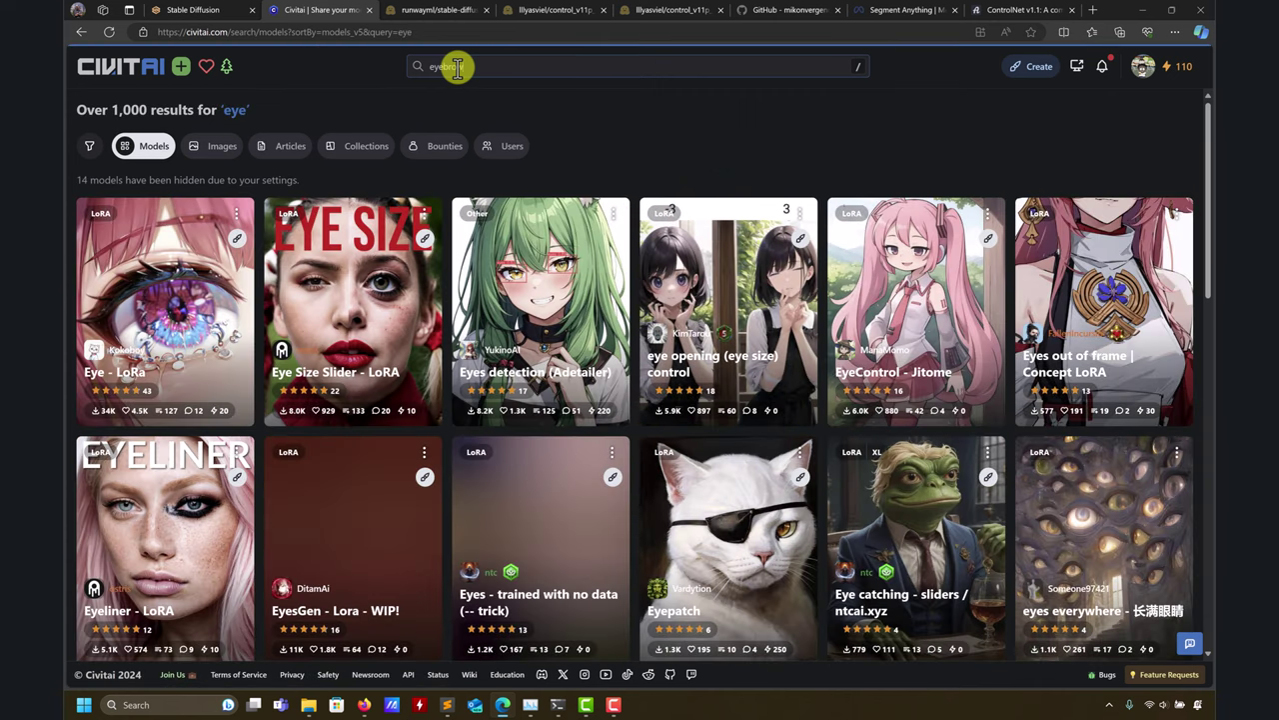
pyautogui.write('ws')
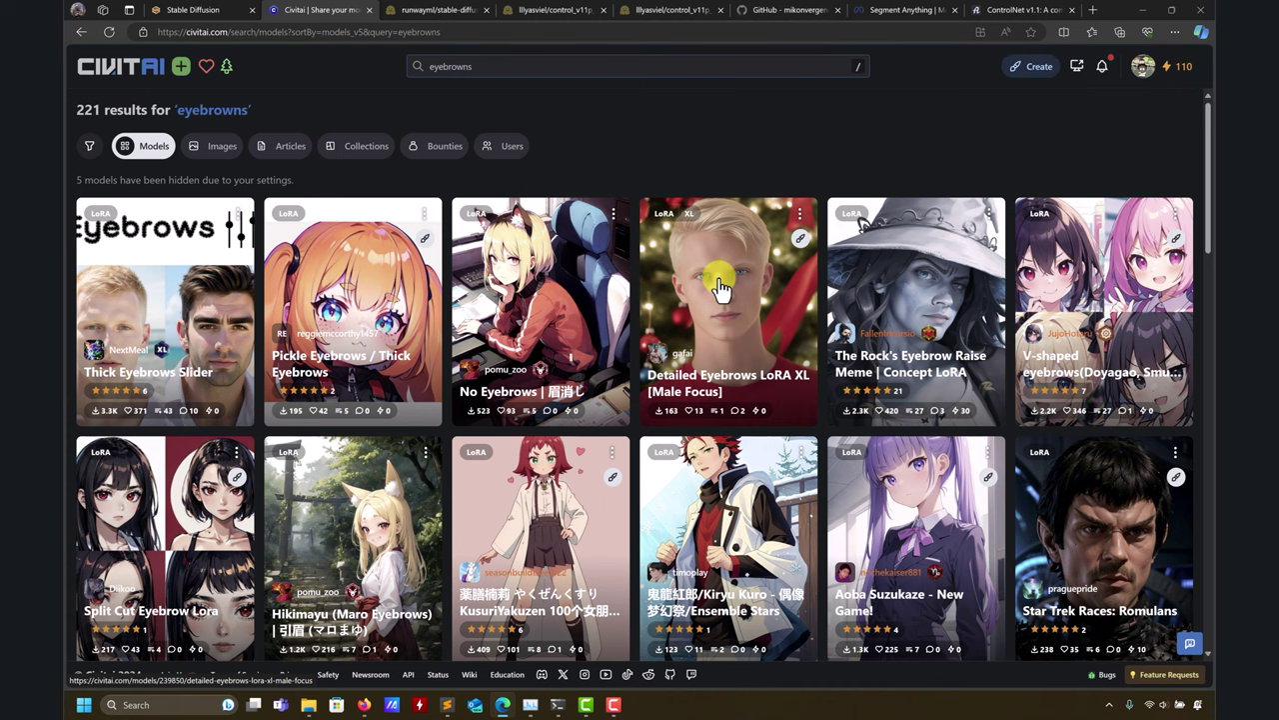
pyautogui.click(721, 288)
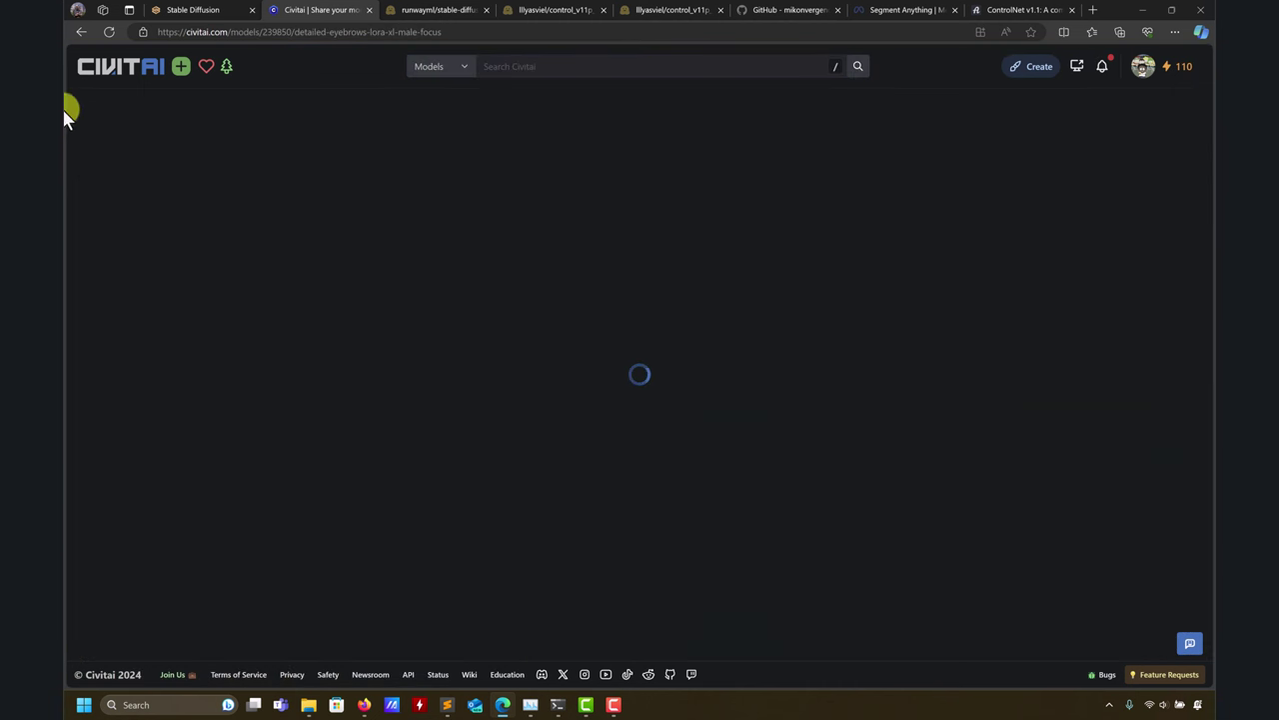
pyautogui.rightClick(82, 28)
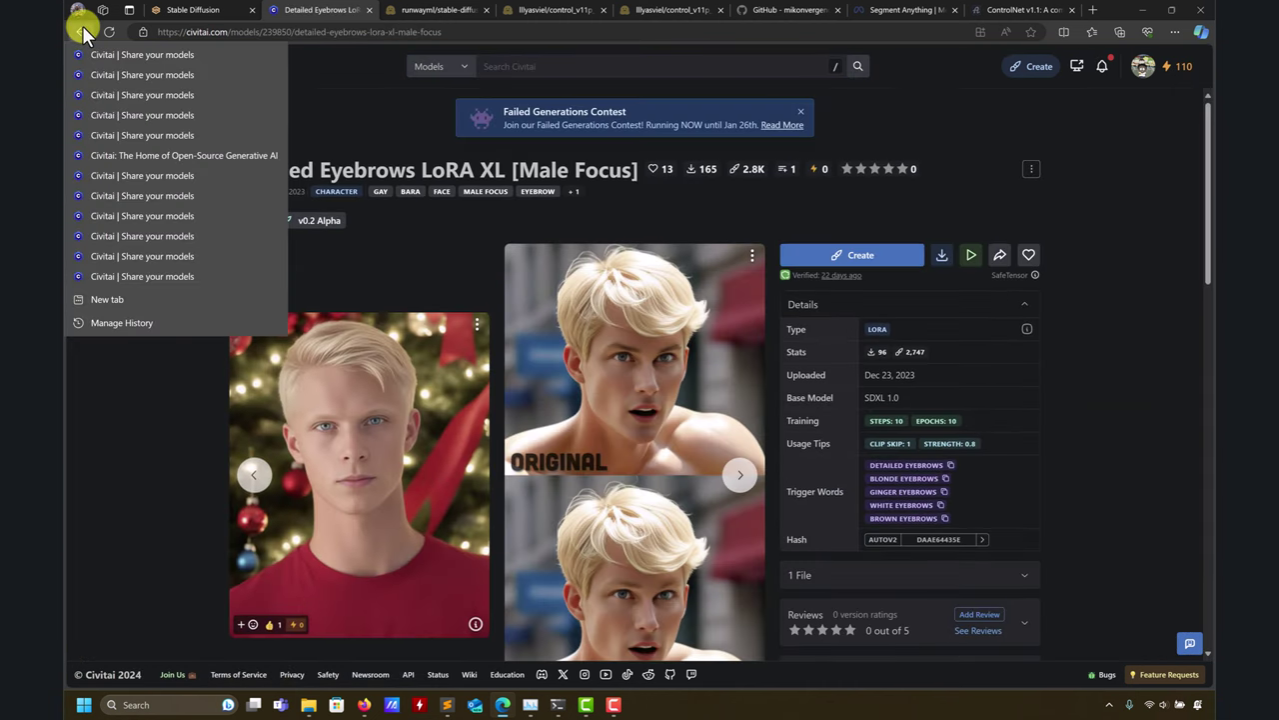
pyautogui.click(82, 25)
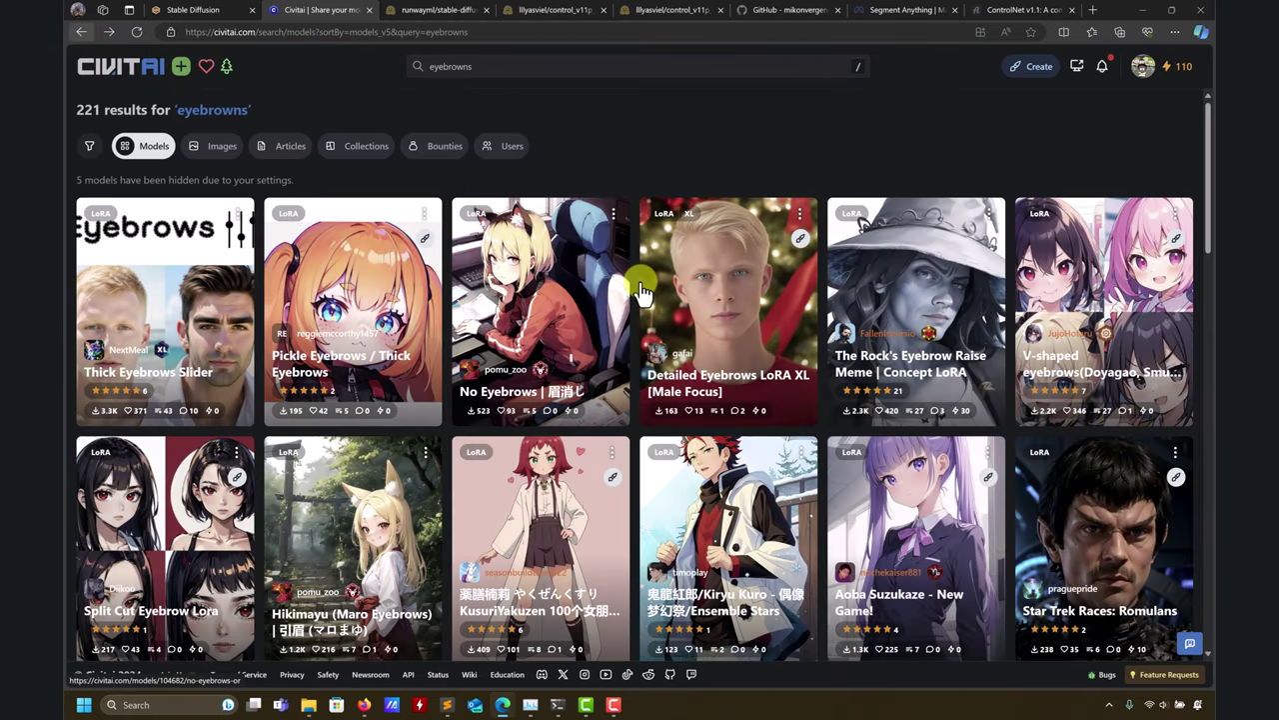
# Step: Search the models for "fur", and replace that search with "adetailer"
pyautogui.doubleClick(453, 68)
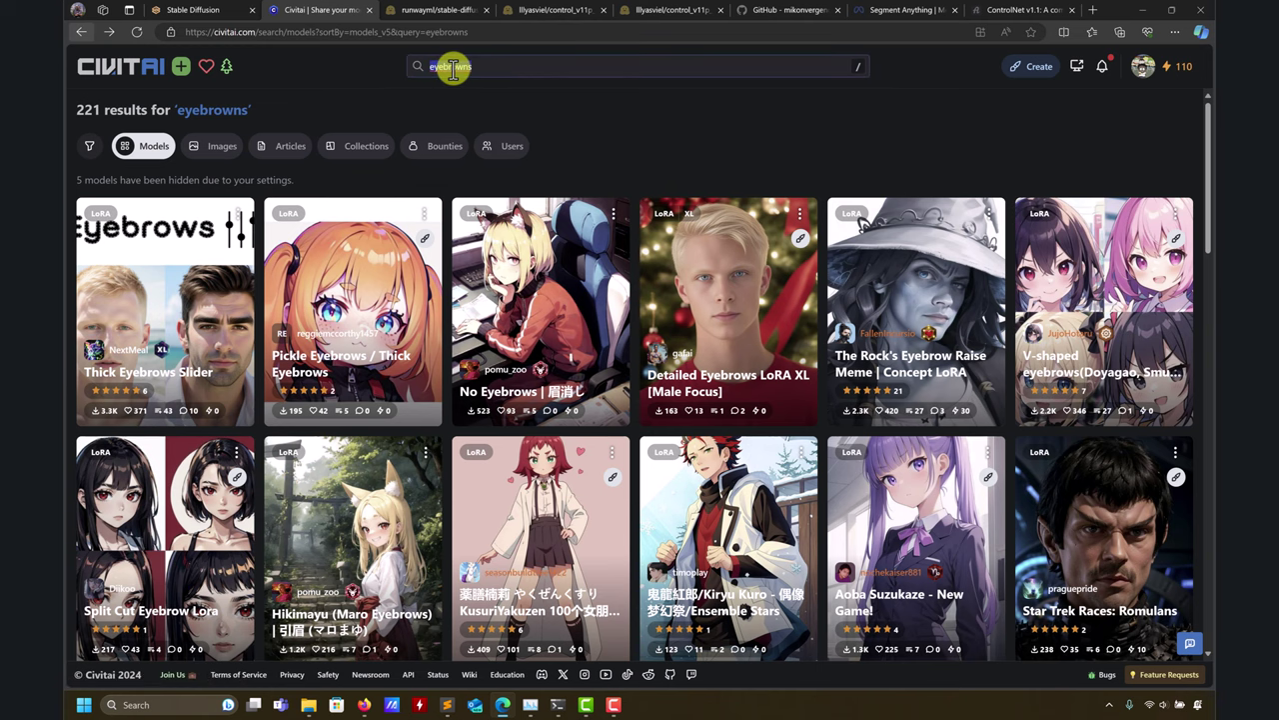
pyautogui.write('fur')
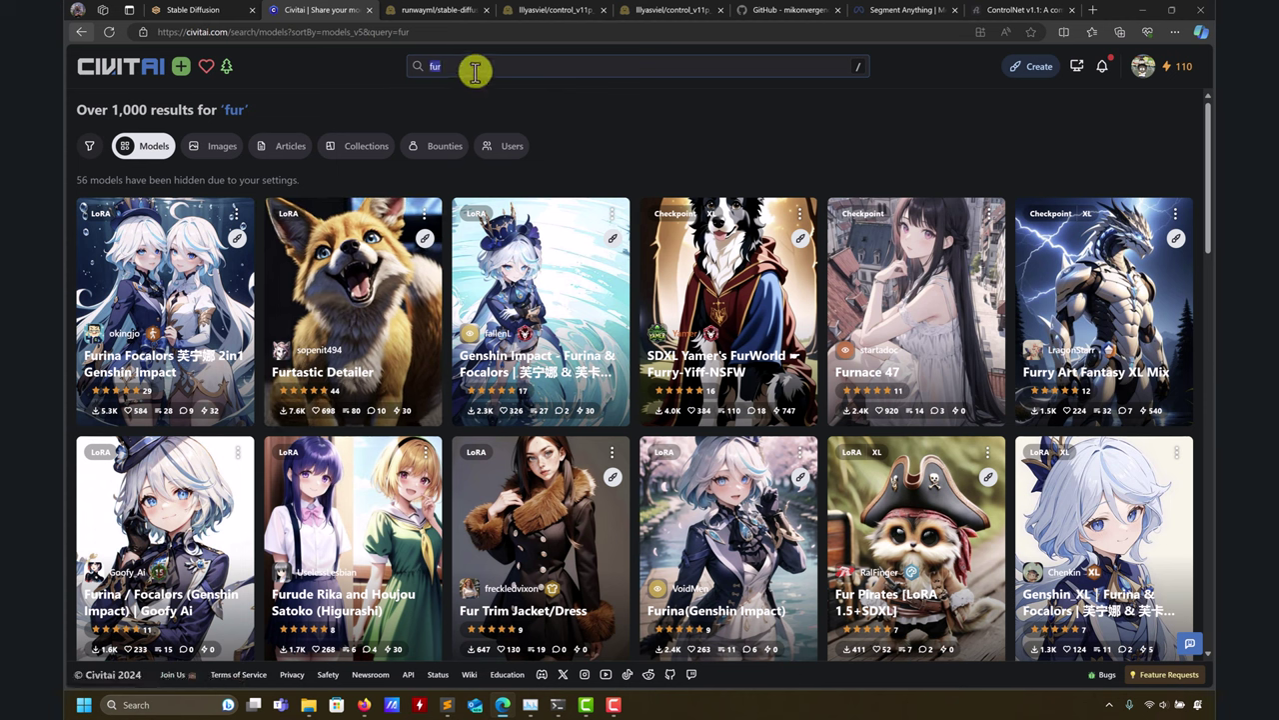
pyautogui.write('adet')
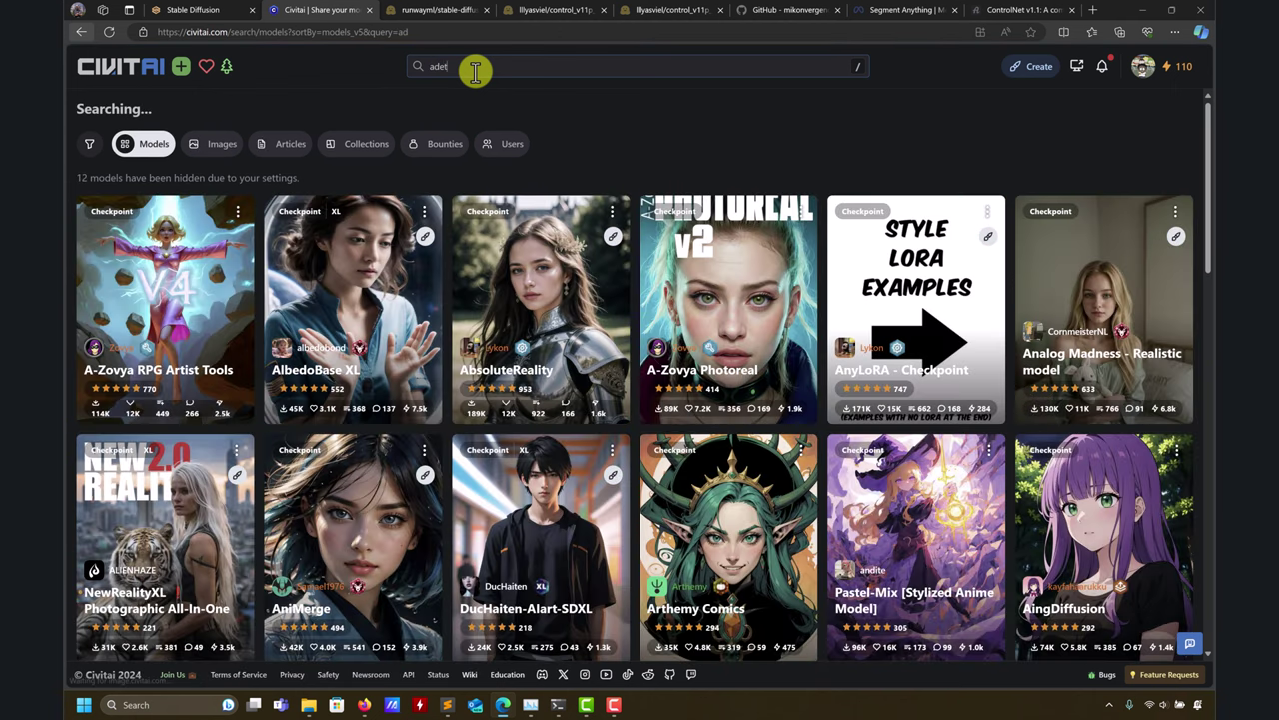
pyautogui.write('ai')
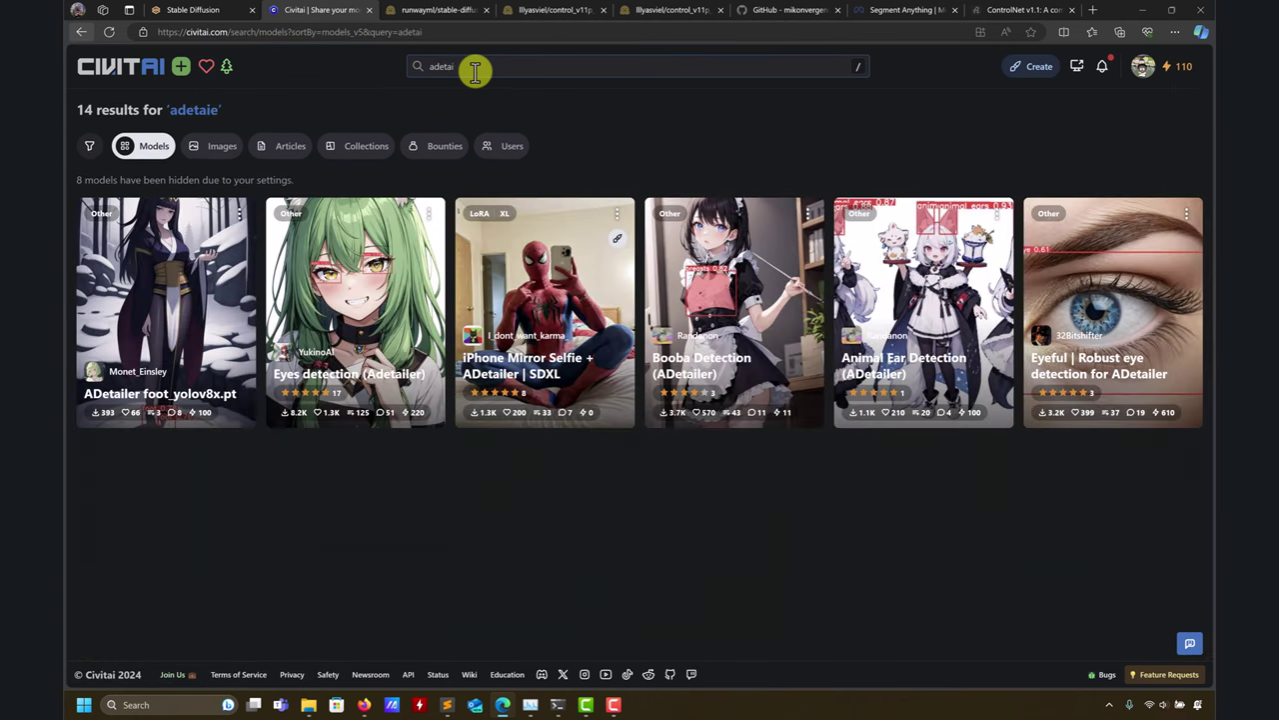
pyautogui.write('ler')
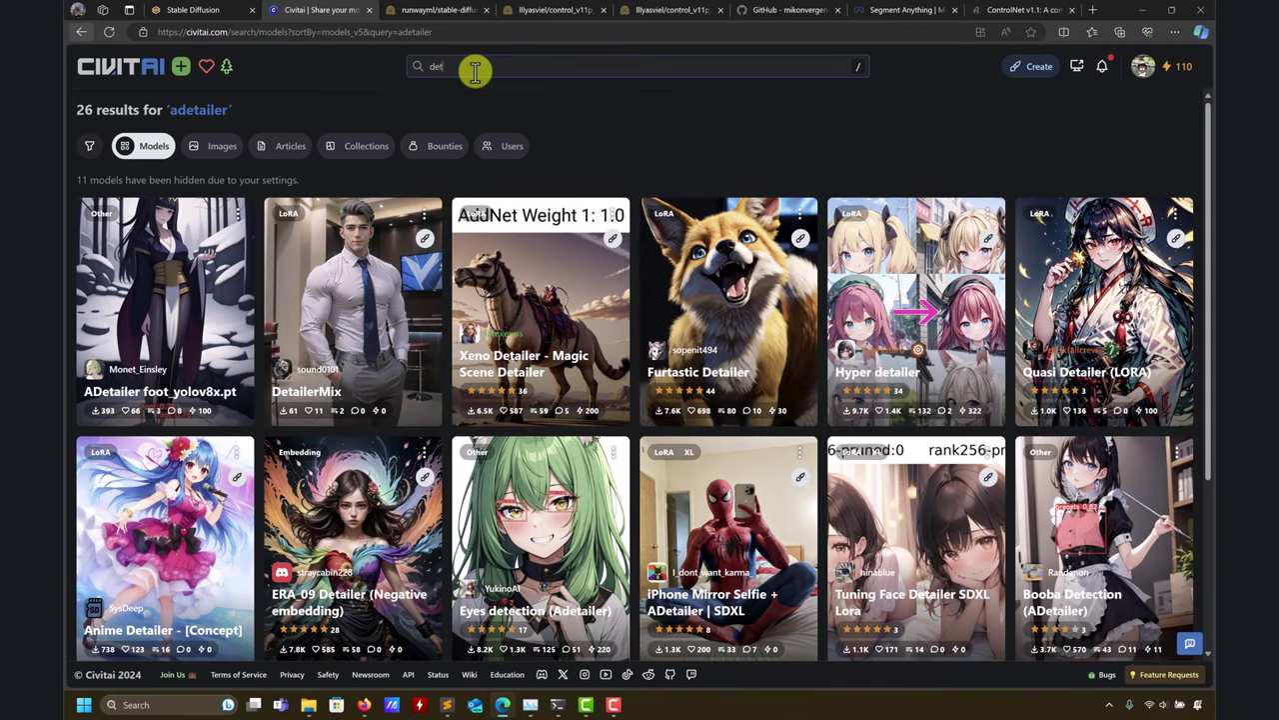
# Step: Shorten the model search to "detailer" and look over the results
pyautogui.press('Home')
pyautogui.press('Delete')
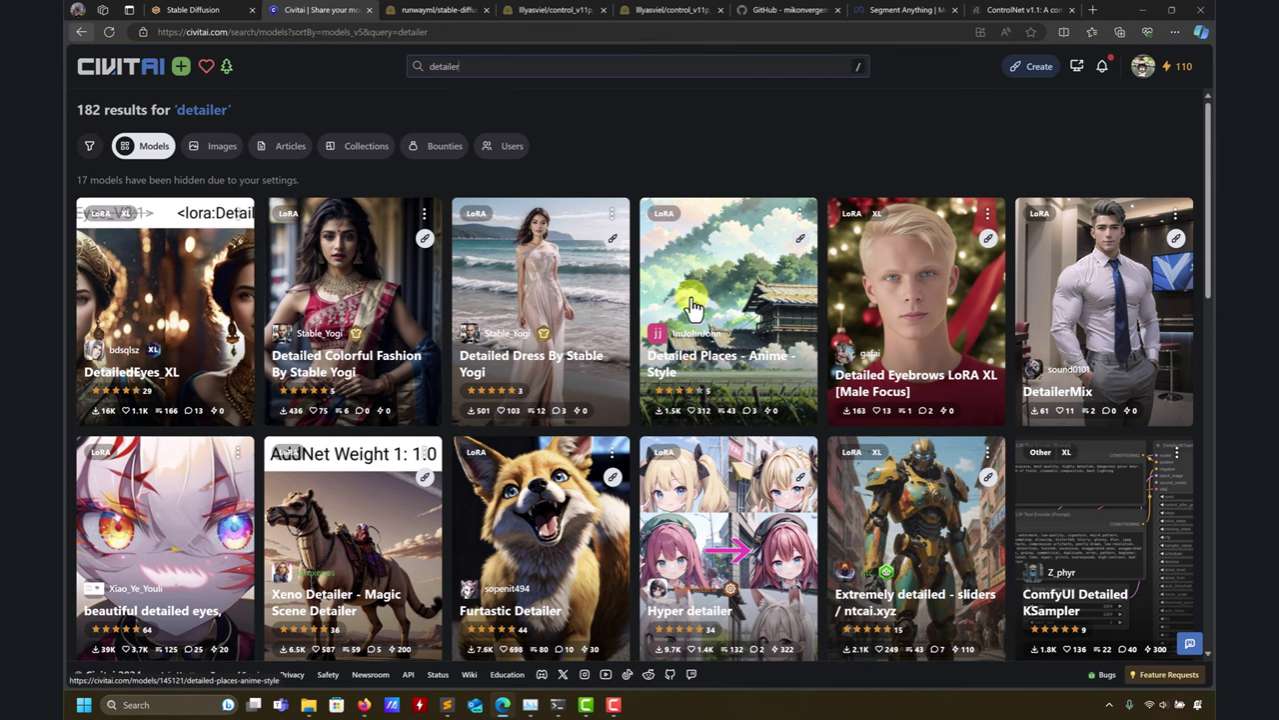
pyautogui.scroll(-2, 839, 255)
pyautogui.scroll(2, 839, 255)
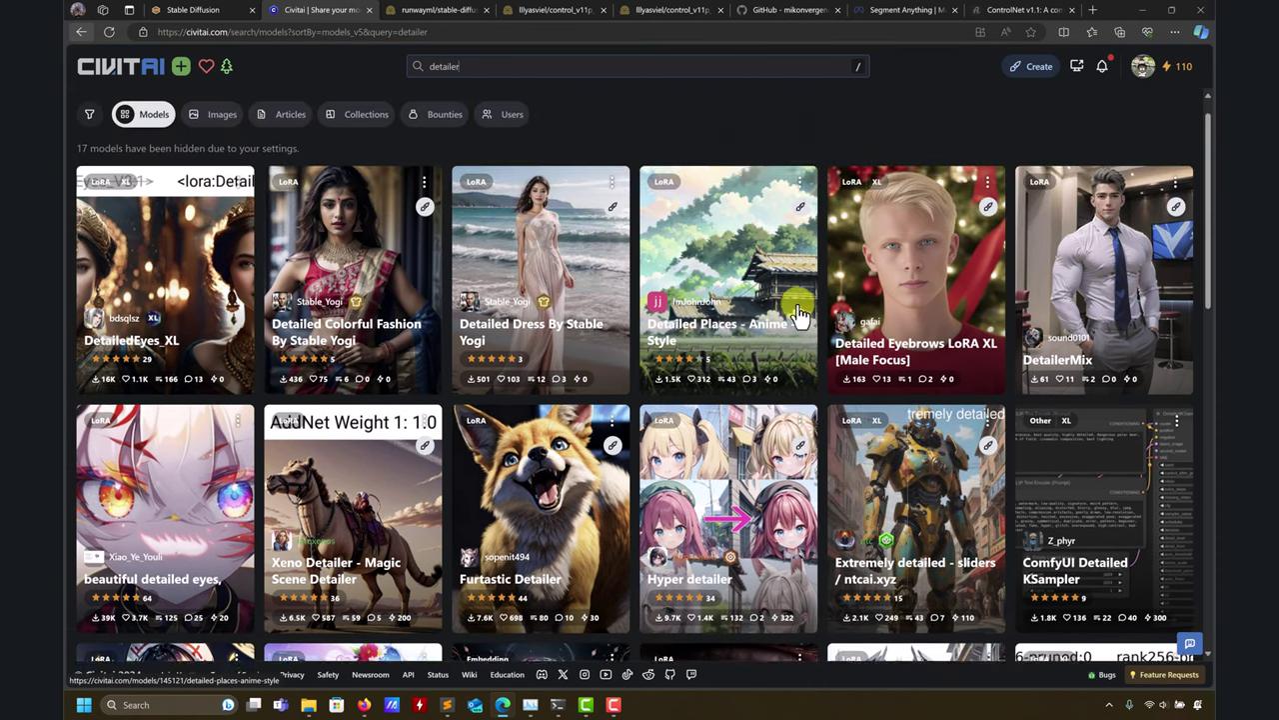
# Step: In File Explorer, go into the catwizrd-upscaled folder of for_inpaint_anything and view SDXL_TURBO_T2I.png and latentUpscale2.jpeg
pyautogui.moveTo(308, 703)
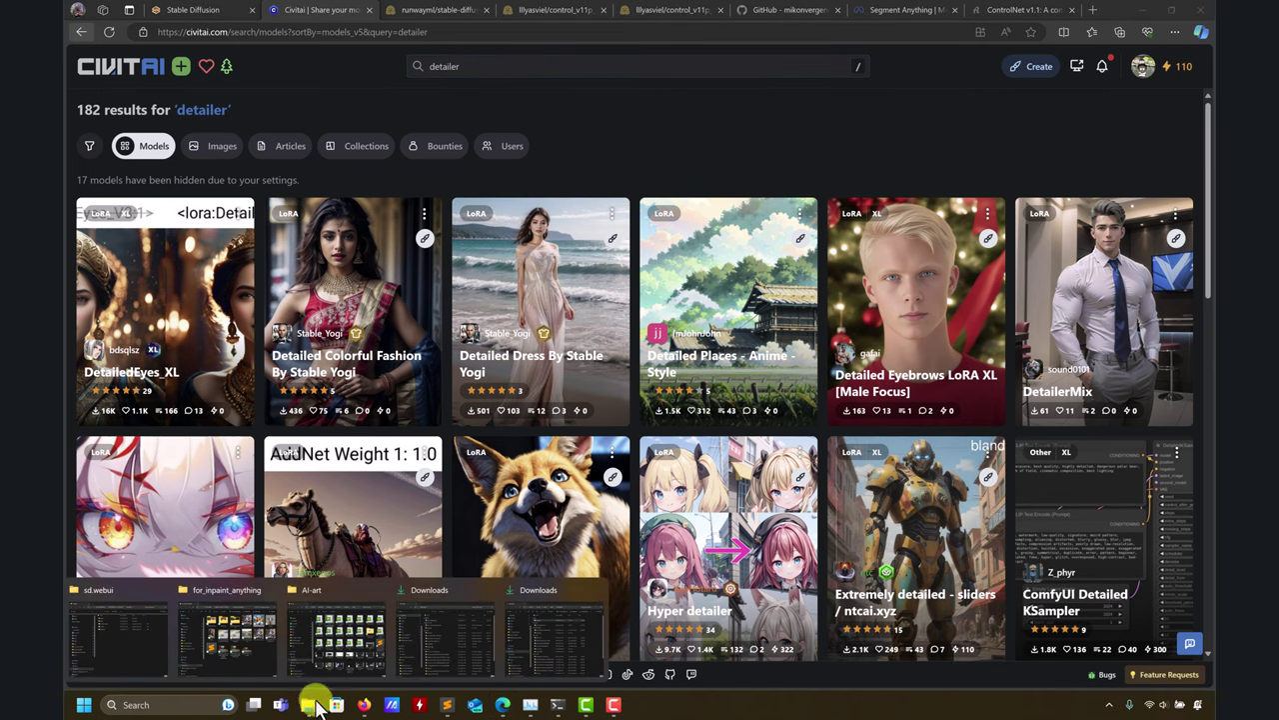
pyautogui.click(257, 643)
pyautogui.click(689, 214)
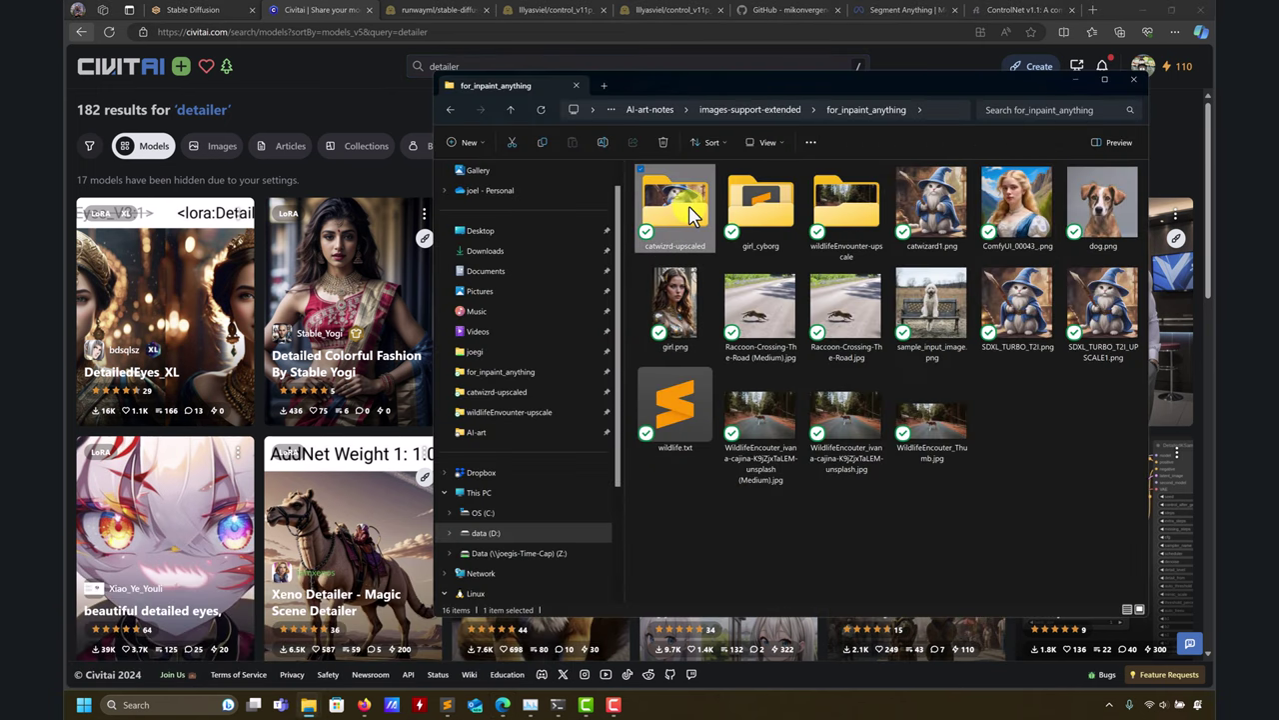
pyautogui.doubleClick(689, 214)
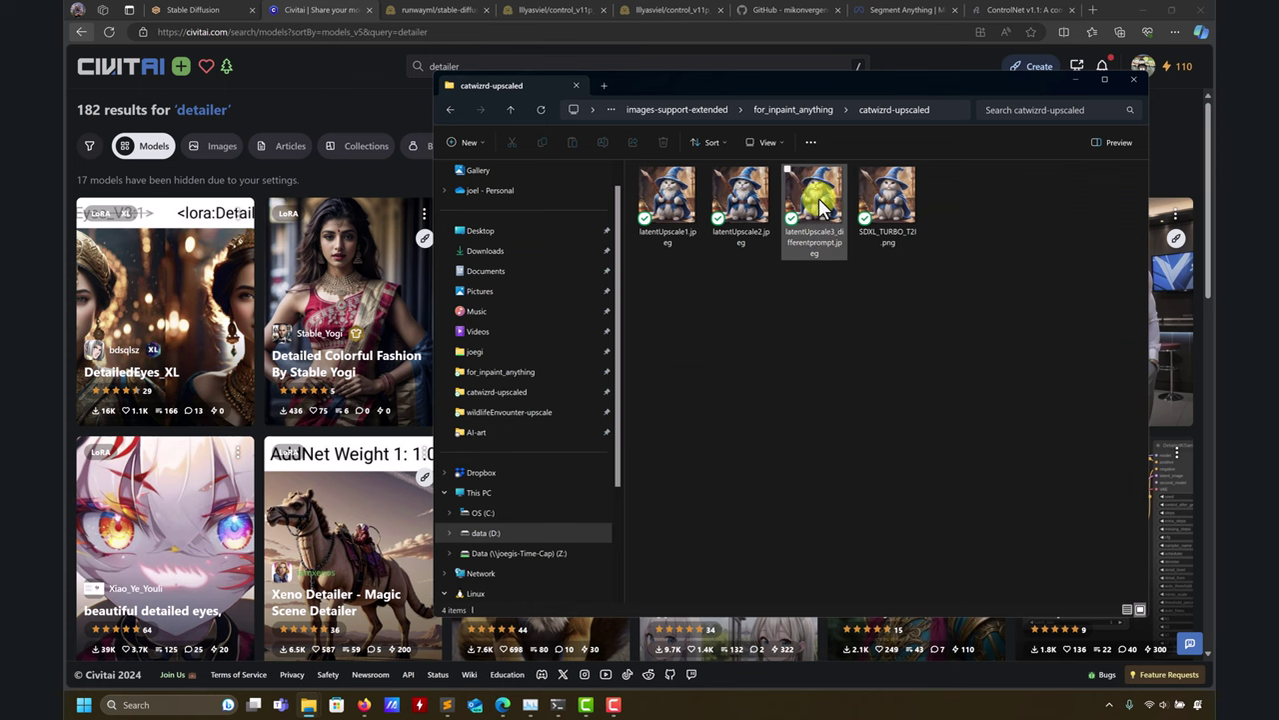
pyautogui.doubleClick(887, 195)
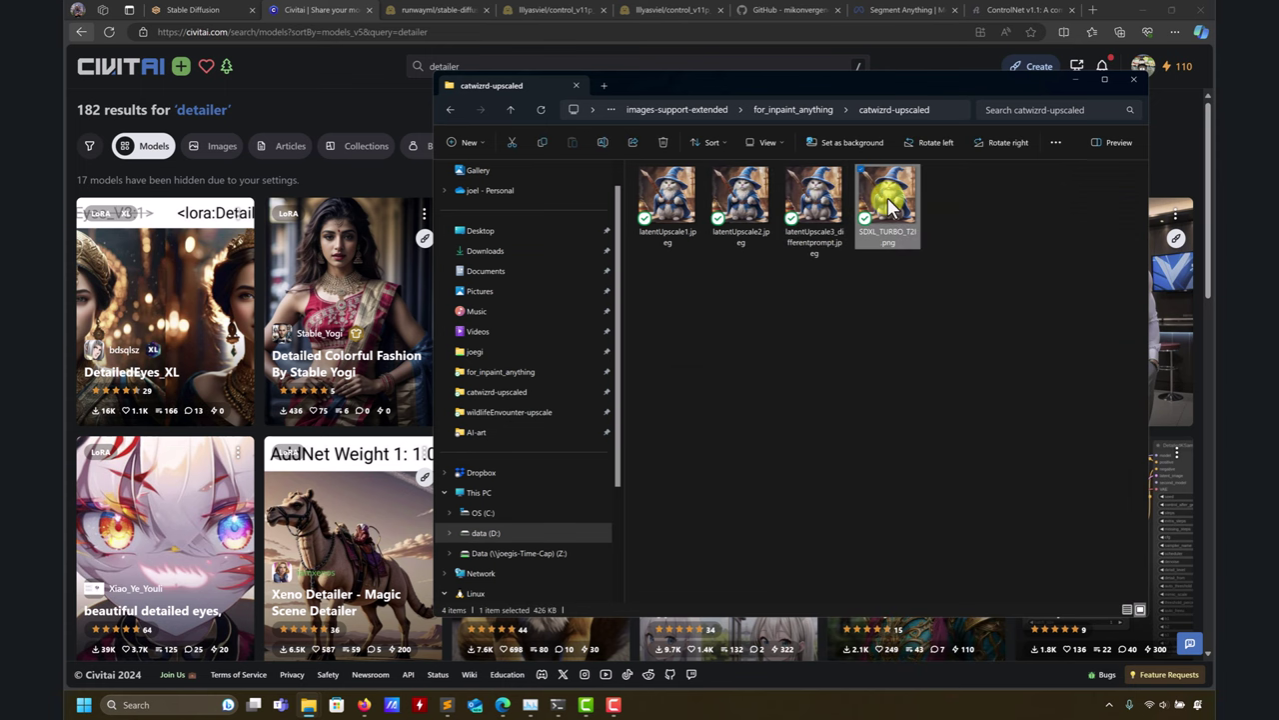
pyautogui.click(820, 306)
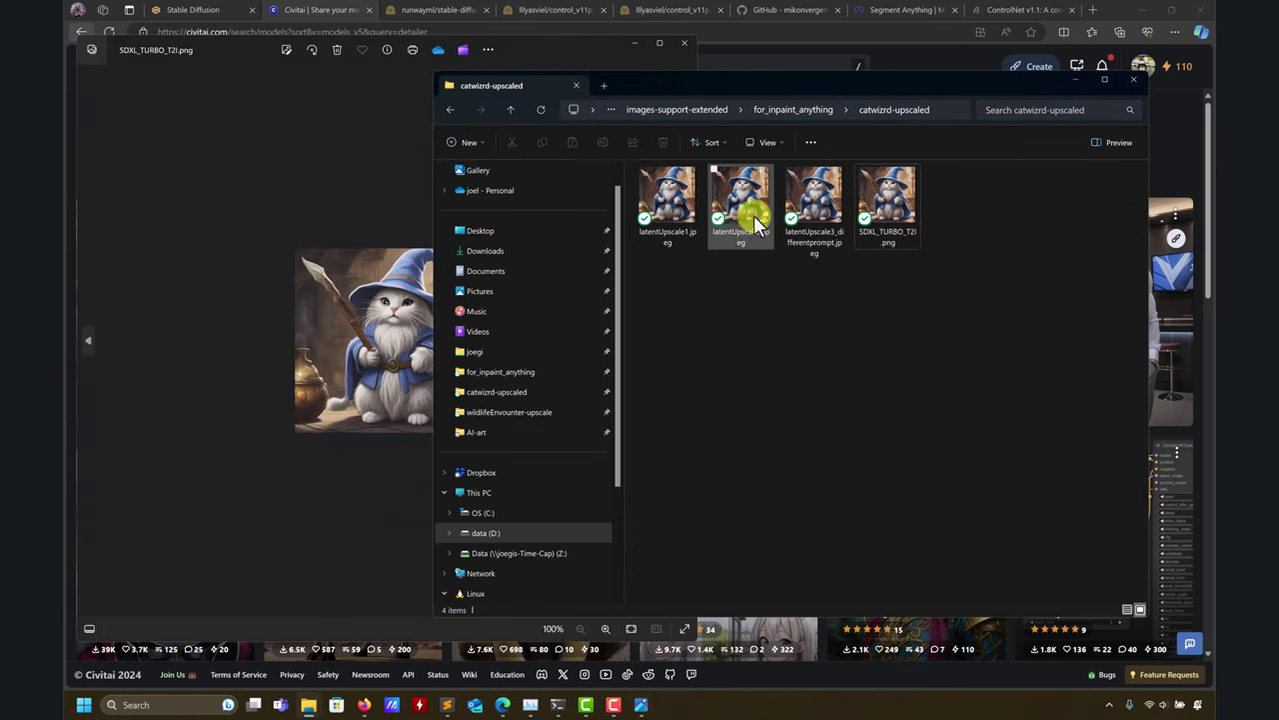
pyautogui.click(740, 205)
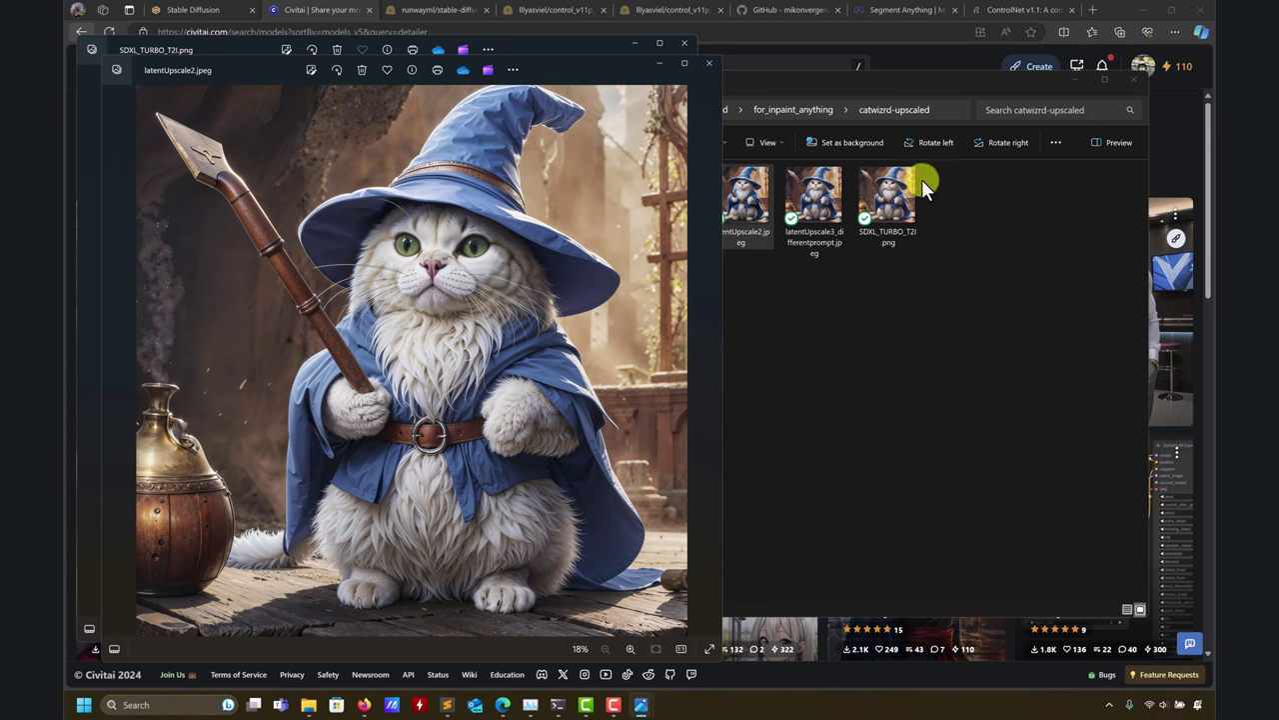
# Step: Examine the cat's face and fur up close in latentUpscale2.jpeg, and close both images and minimize the folder window
pyautogui.scroll(5, 476, 235)
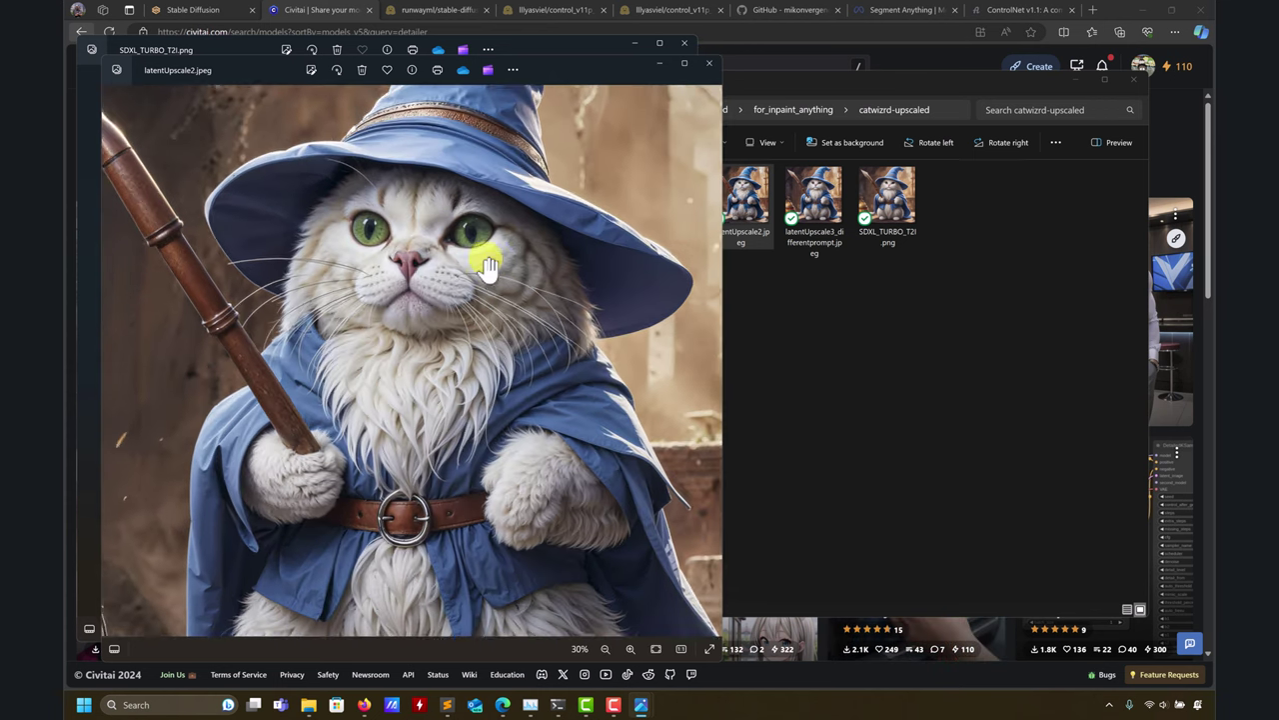
pyautogui.scroll(3, 478, 228)
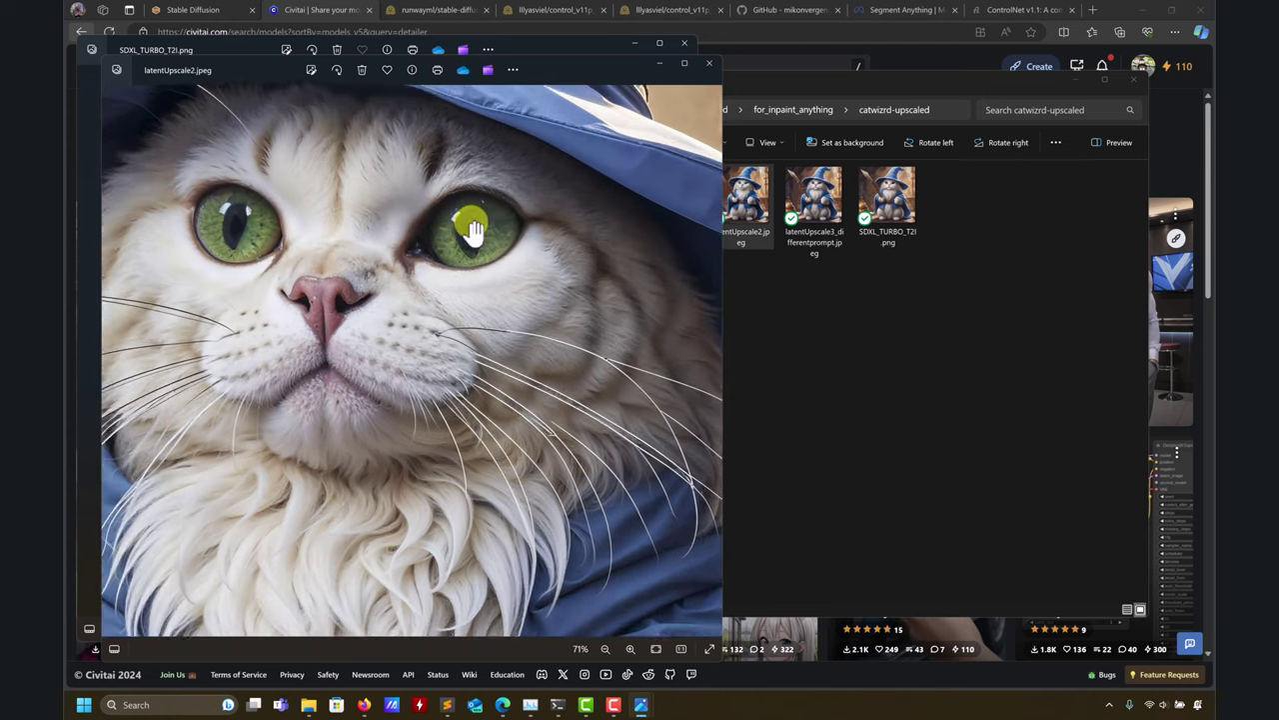
pyautogui.scroll(-6, 472, 233)
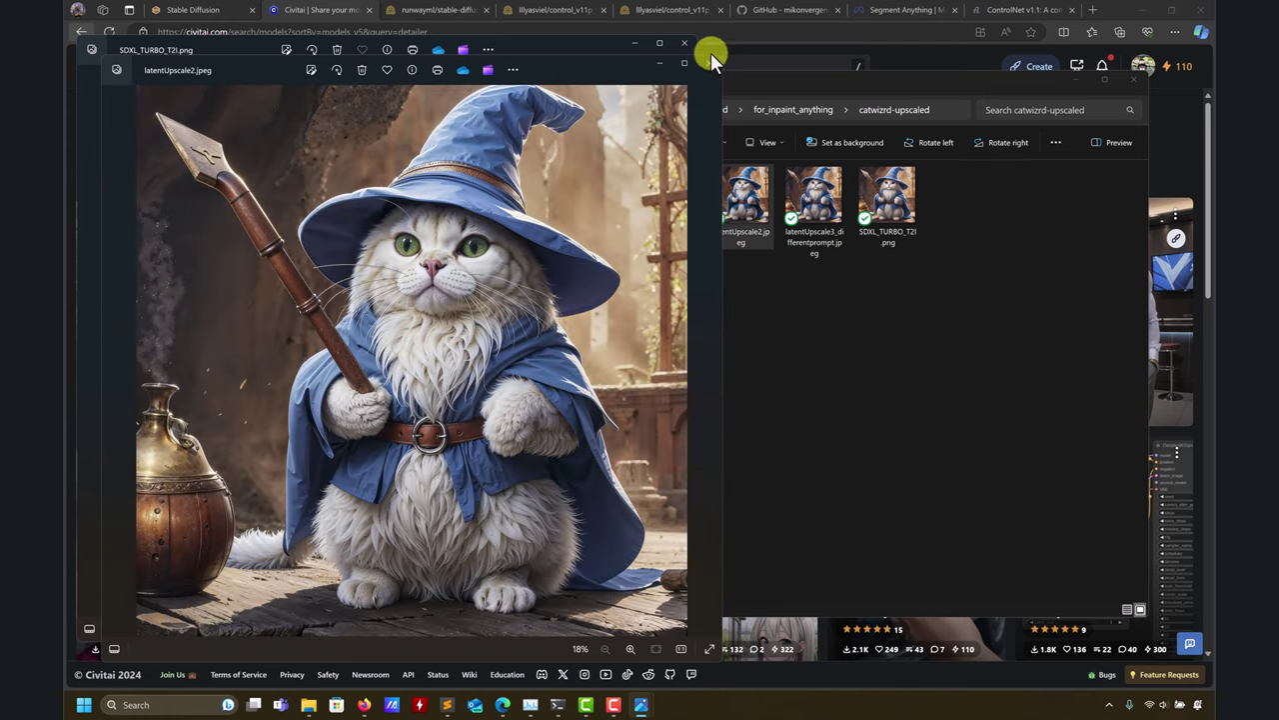
pyautogui.click(683, 63)
pyautogui.click(684, 42)
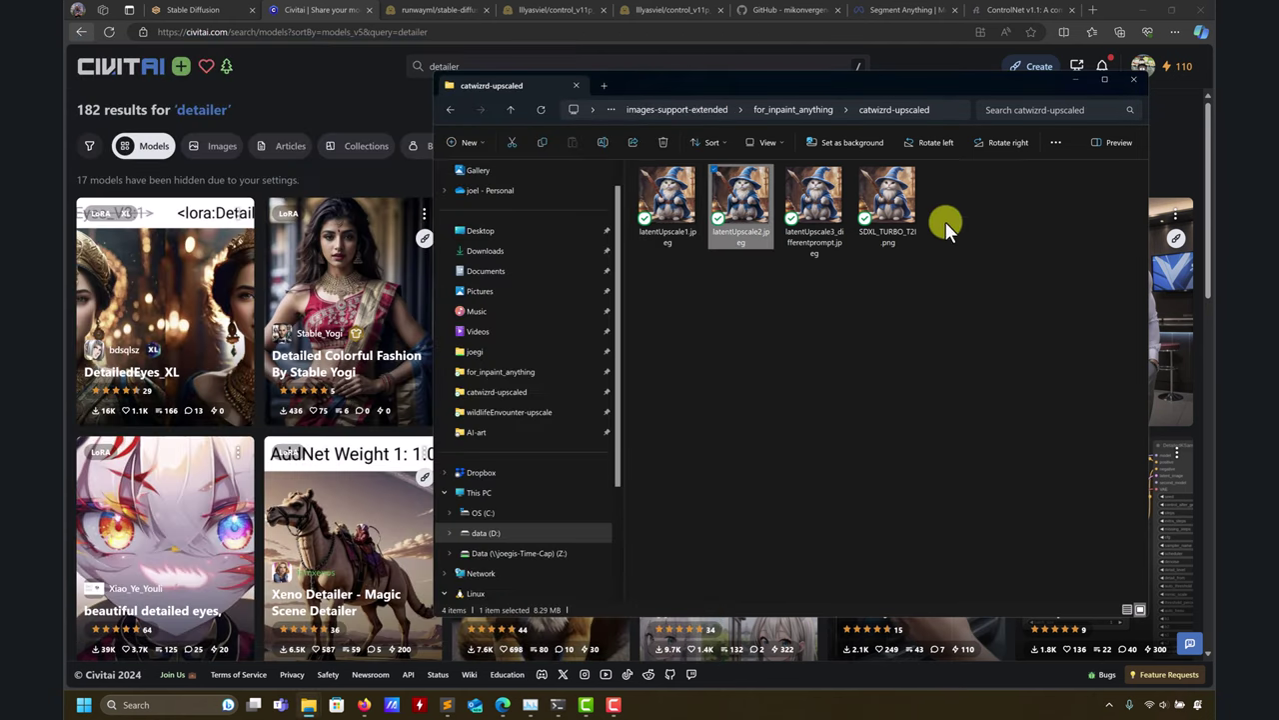
pyautogui.click(1078, 81)
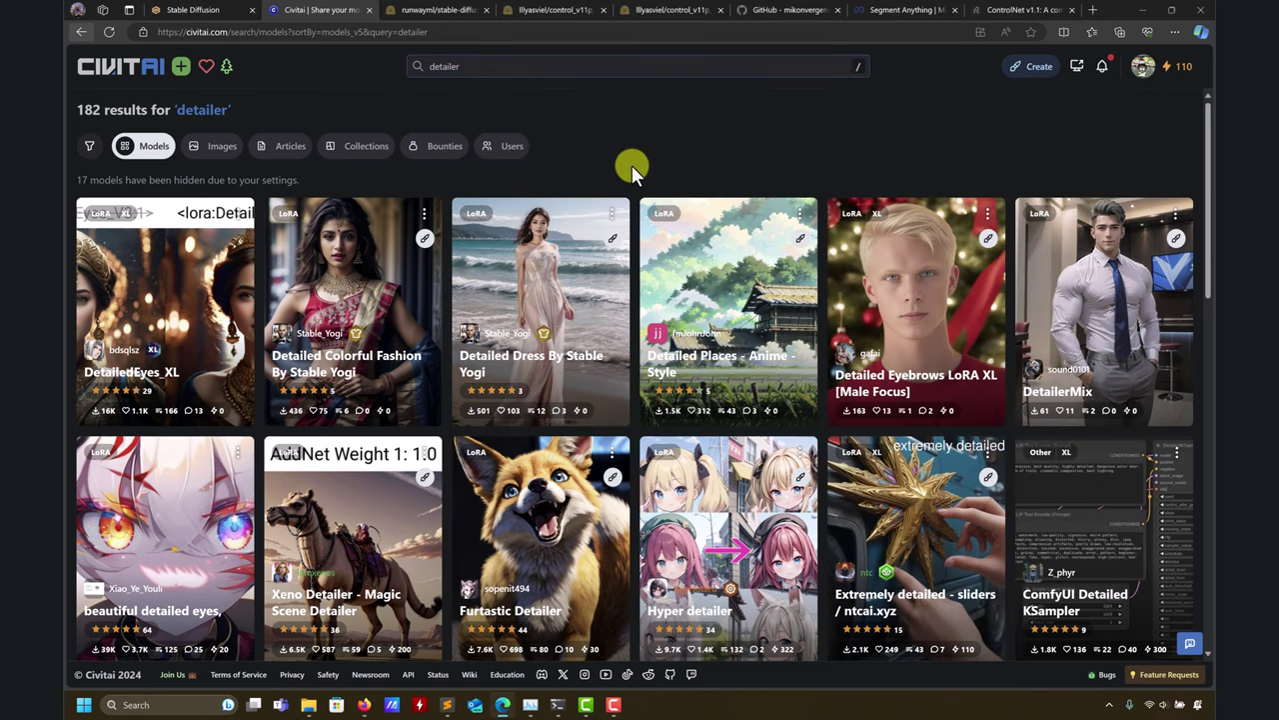
# Step: Return to the Stable Diffusion page, review the green hair result once more, and reload the web interface
pyautogui.click(195, 10)
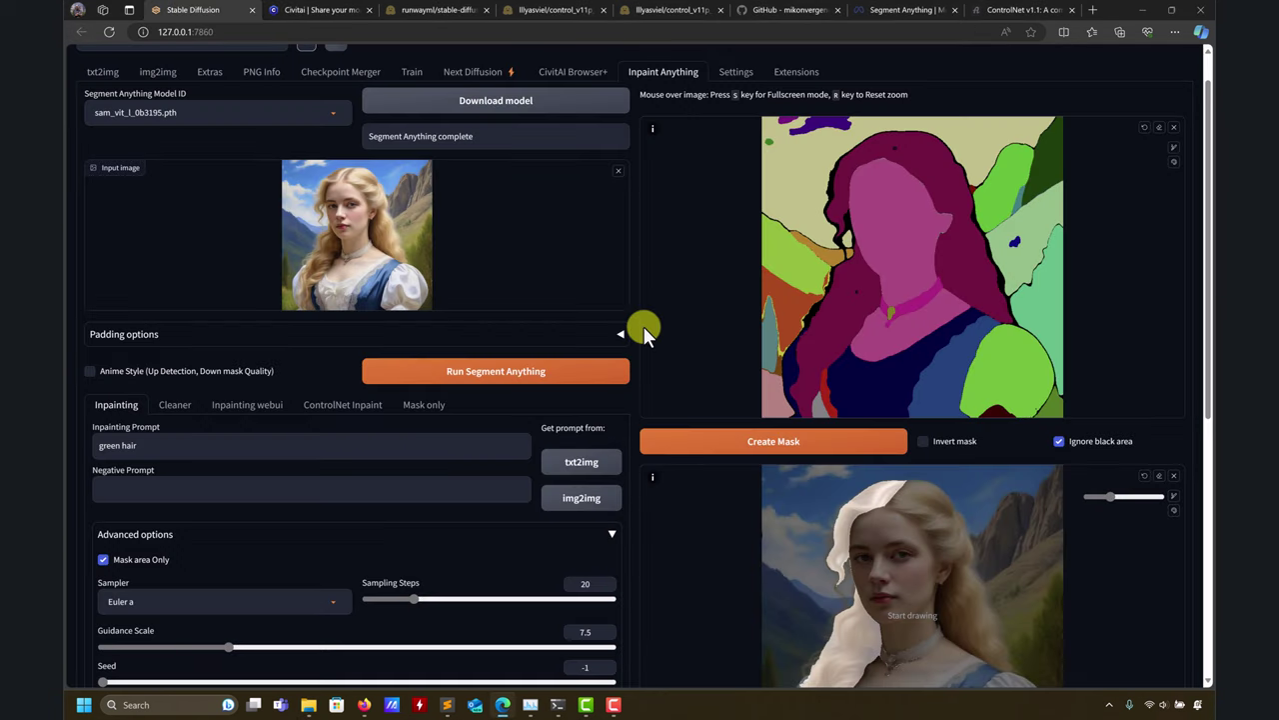
pyautogui.scroll(-5, 708, 316)
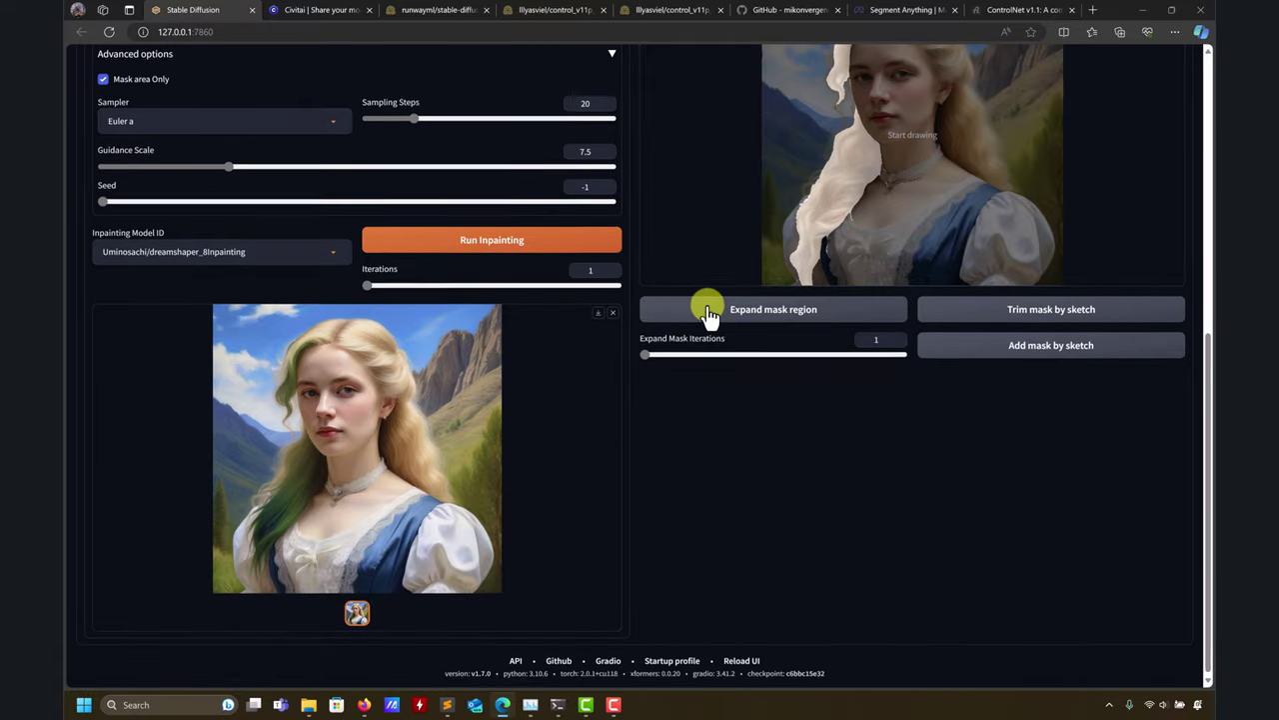
pyautogui.scroll(2, 706, 316)
pyautogui.scroll(3, 706, 316)
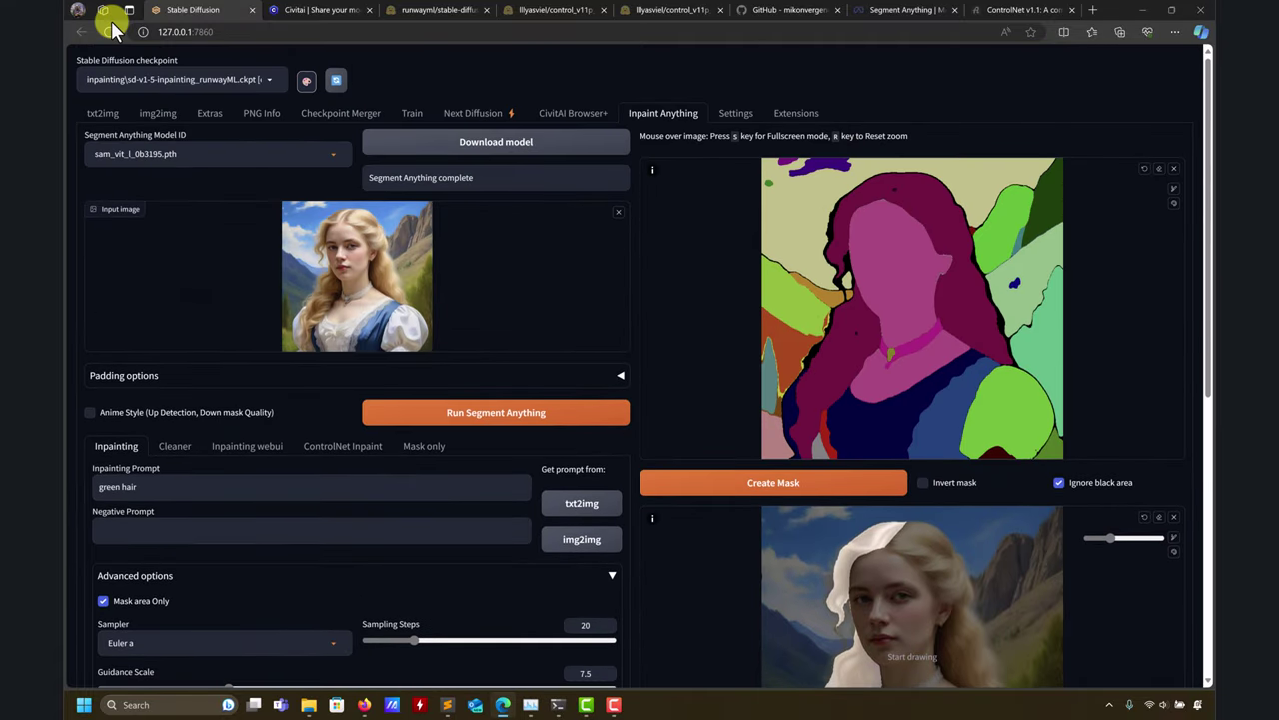
pyautogui.click(109, 32)
# Step: Switch to File Explorer, go up to the for_inpaint_anything folder, and move its window aside to uncover the web interface
pyautogui.moveTo(306, 700)
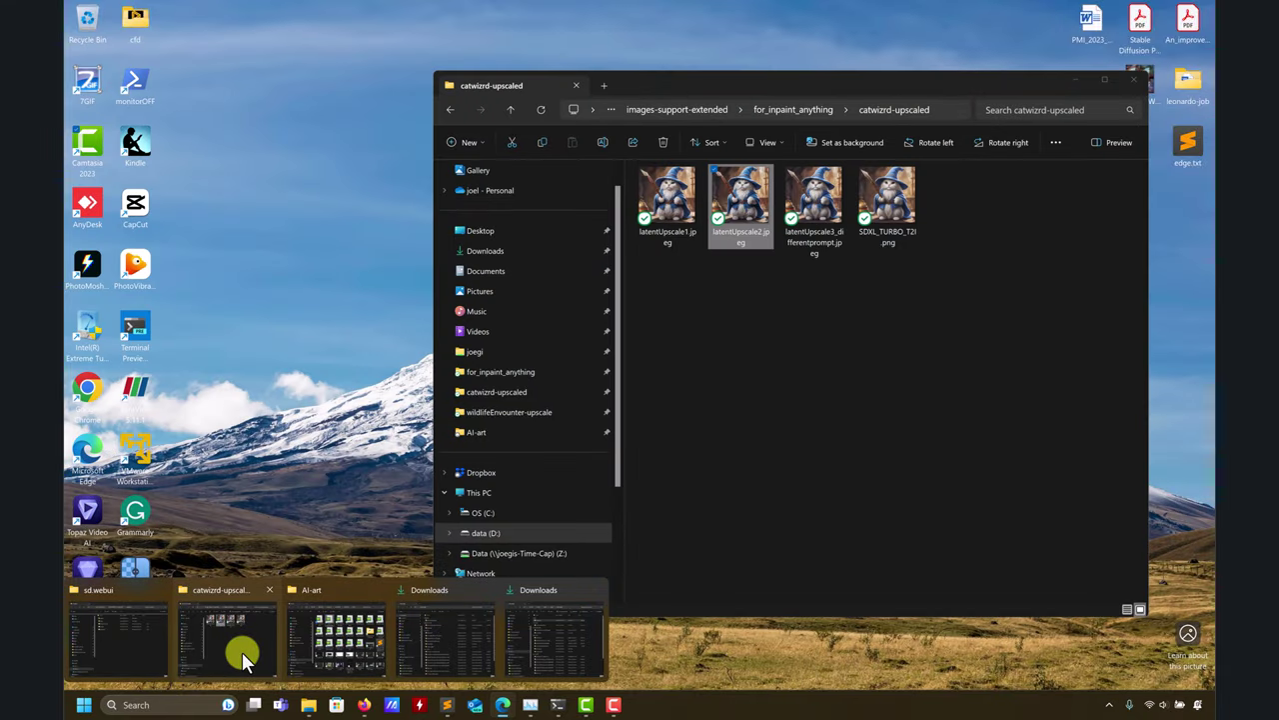
pyautogui.click(242, 652)
pyautogui.click(513, 109)
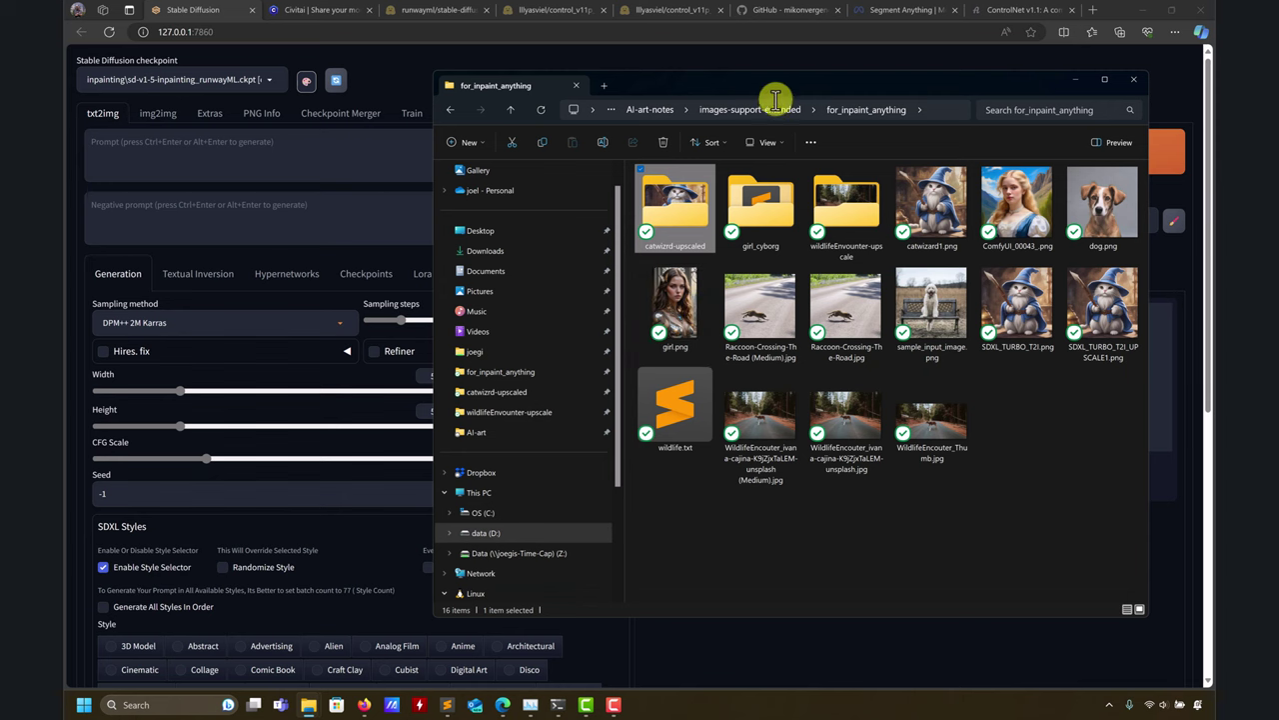
pyautogui.moveTo(783, 84); pyautogui.dragTo(976, 92)
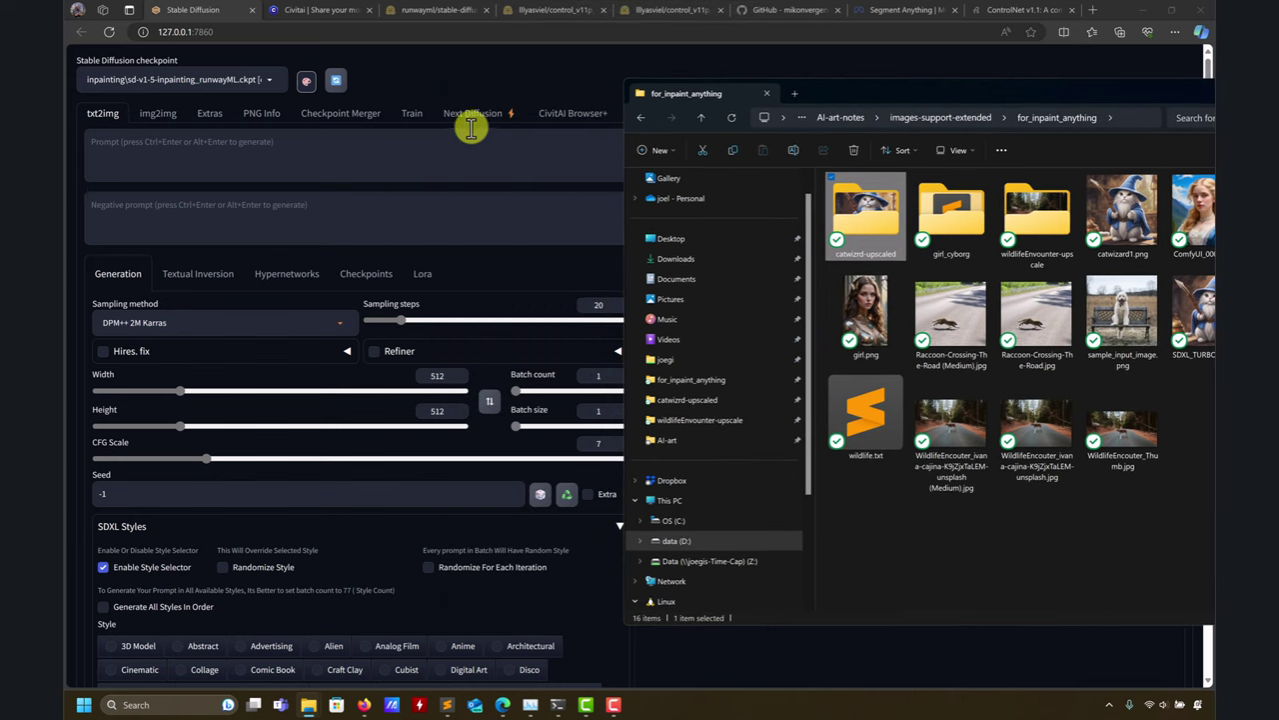
# Step: Open Inpaint Anything and load girl.png from the for_inpaint_anything folder as the input image
pyautogui.click(576, 118)
pyautogui.click(660, 115)
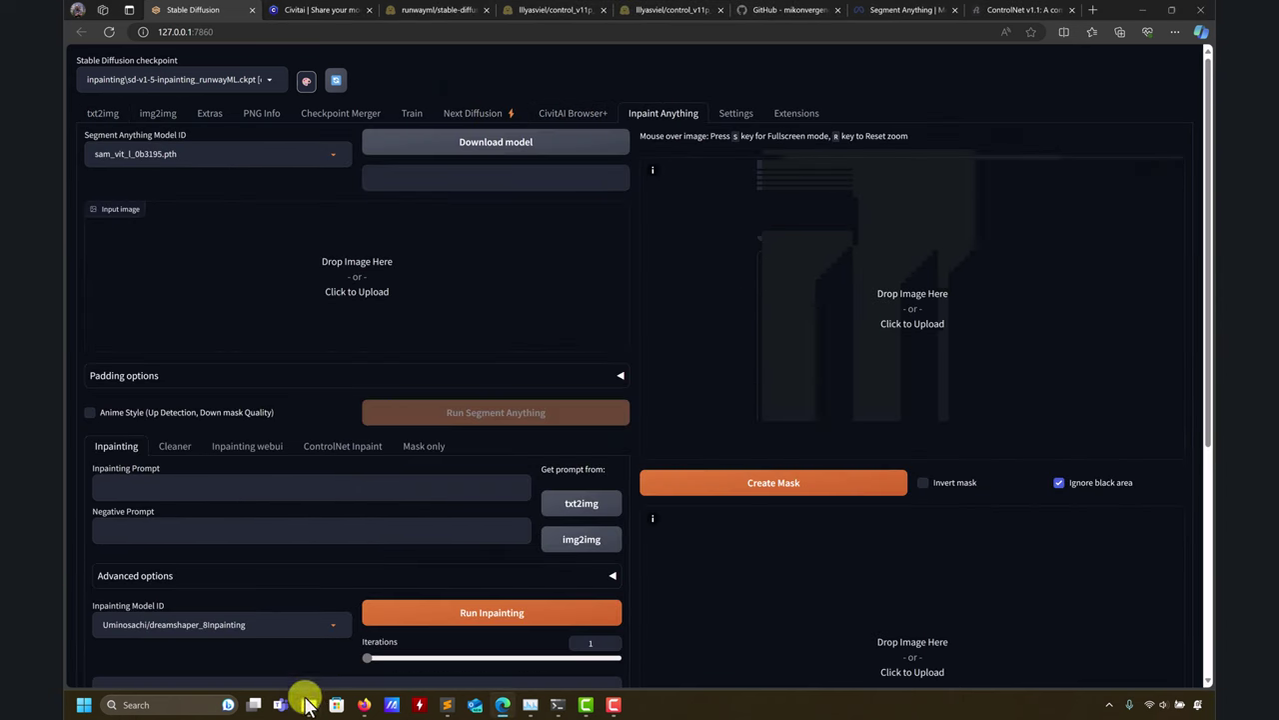
pyautogui.moveTo(309, 706)
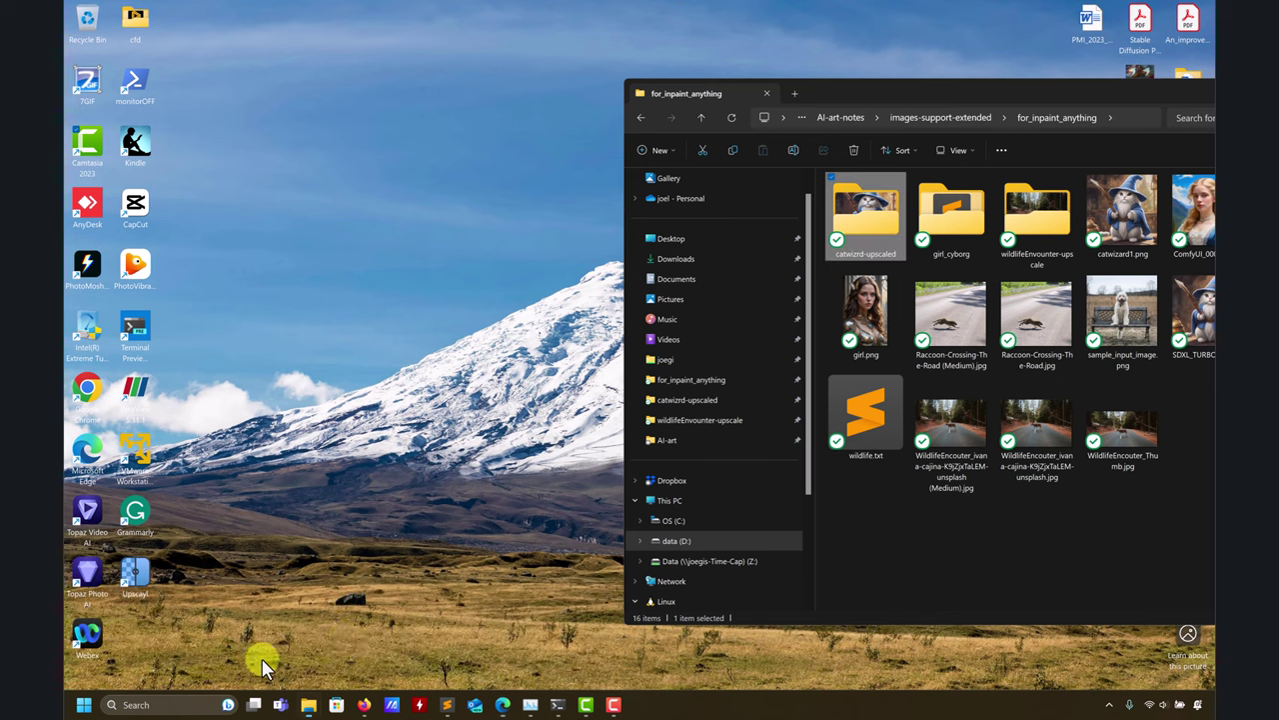
pyautogui.click(263, 663)
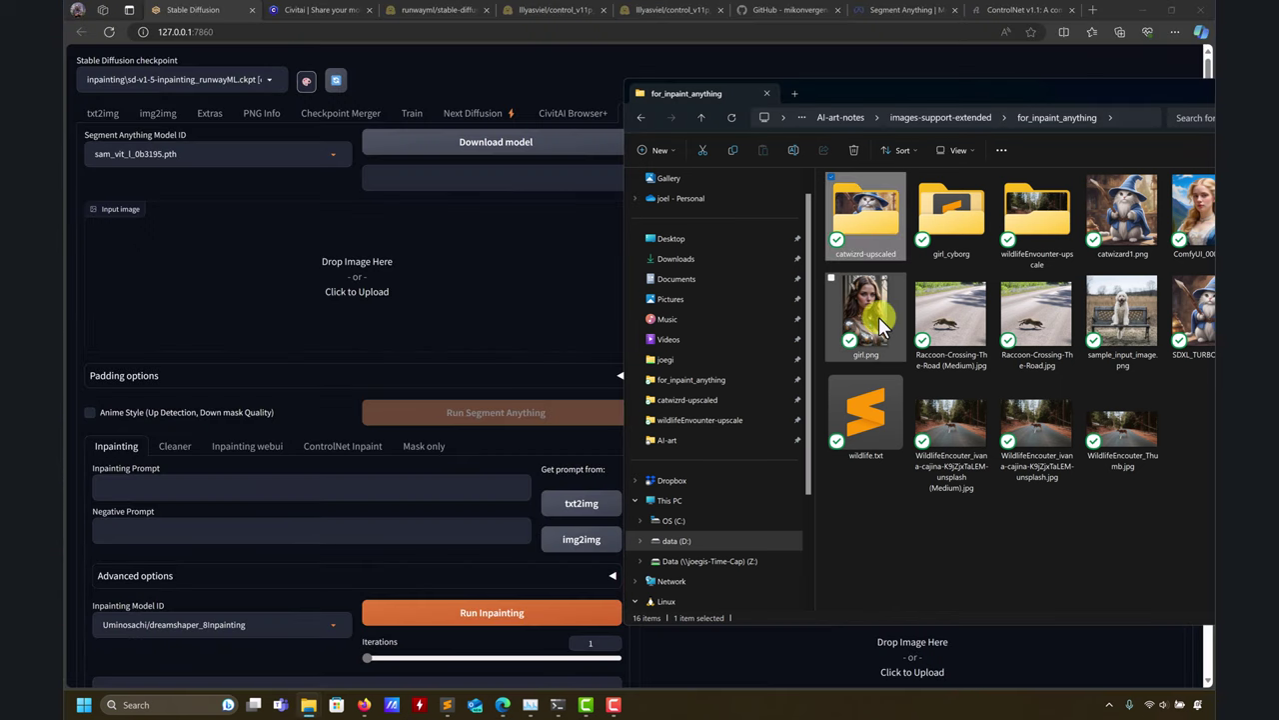
pyautogui.moveTo(879, 317); pyautogui.dragTo(385, 312)
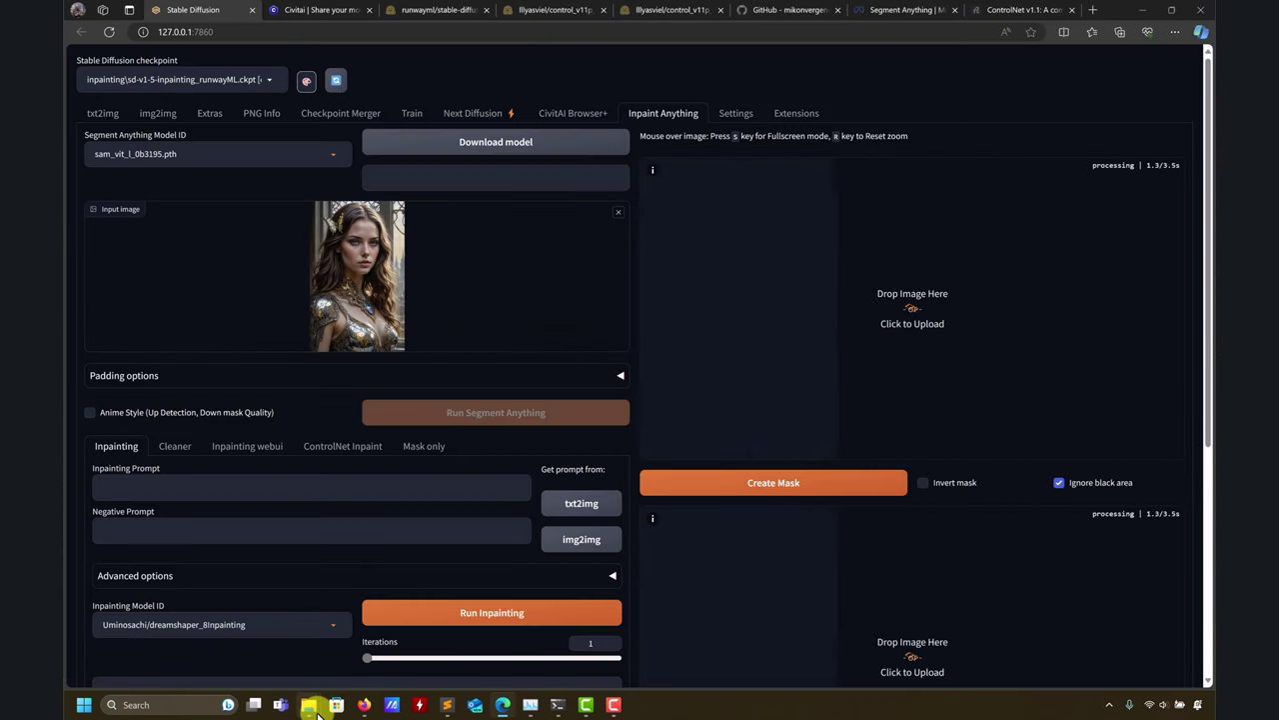
# Step: Return to the for_inpaint_anything folder and open girl.png in the image viewer
pyautogui.moveTo(313, 708)
pyautogui.click(257, 667)
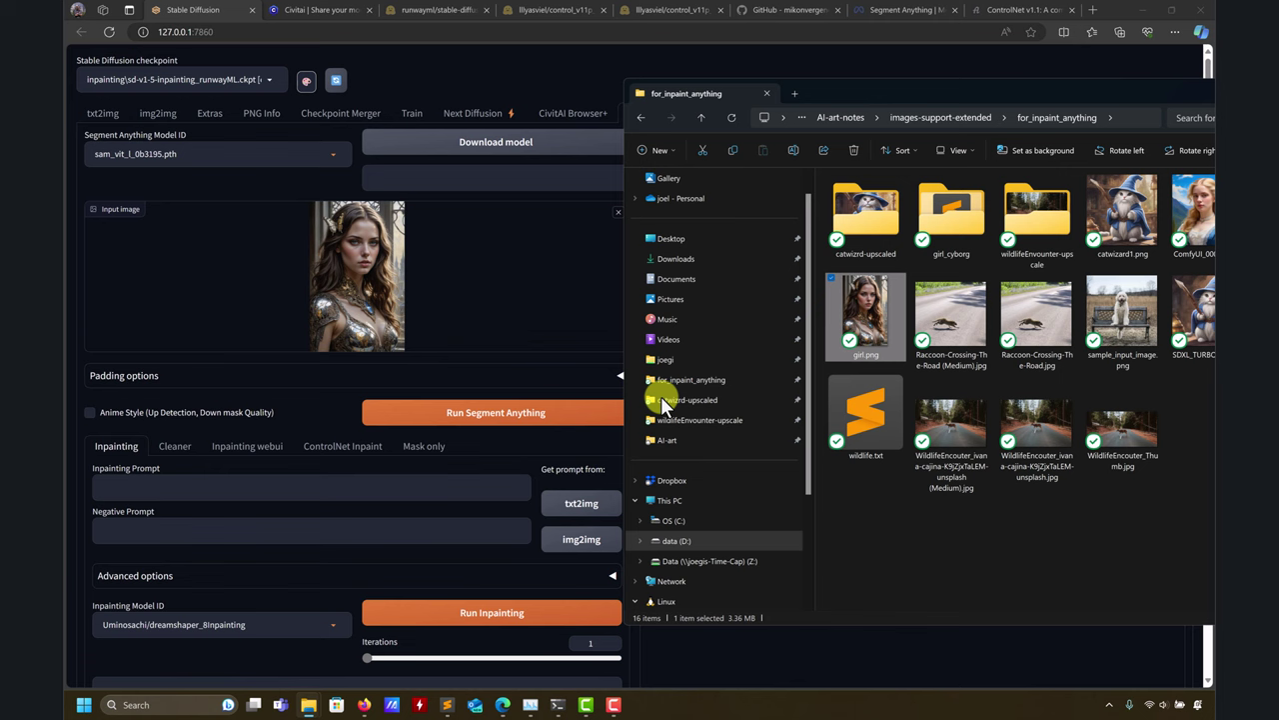
pyautogui.doubleClick(868, 295)
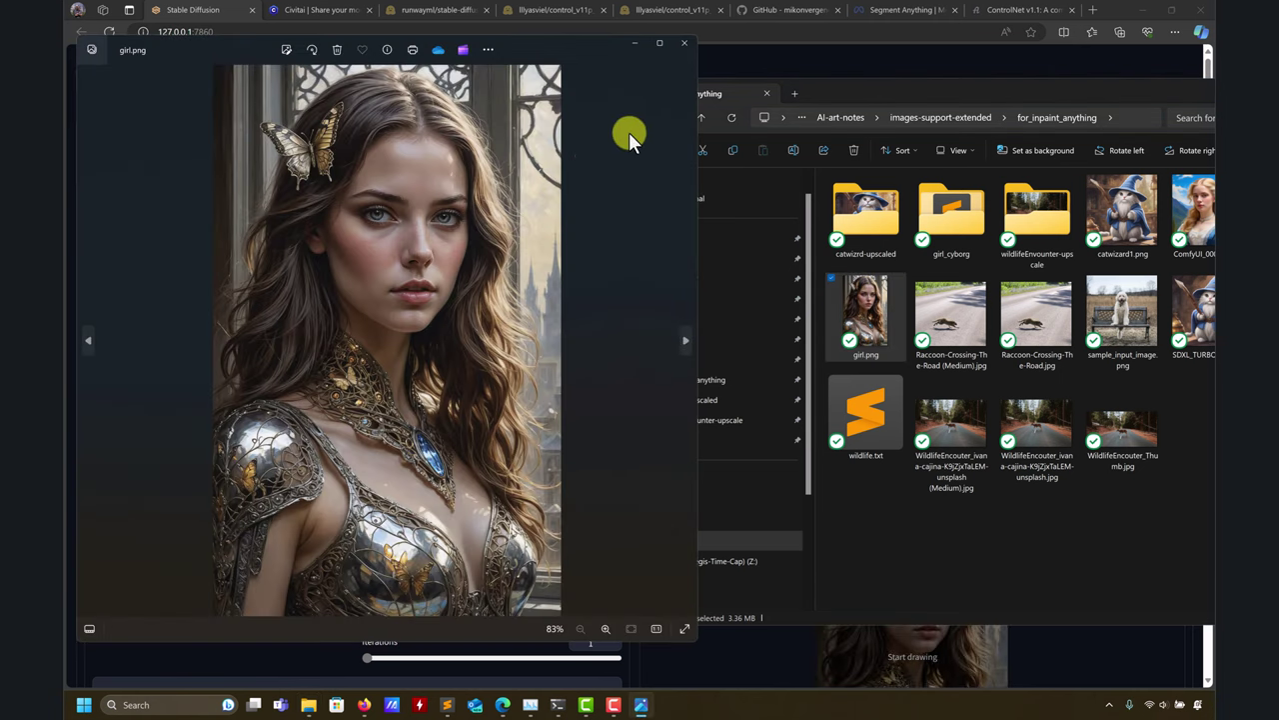
# Step: Check the pixel dimensions in girl.png's file properties, close the properties and the image, and minimize the folder window
pyautogui.click(868, 297)
pyautogui.rightClick(870, 297)
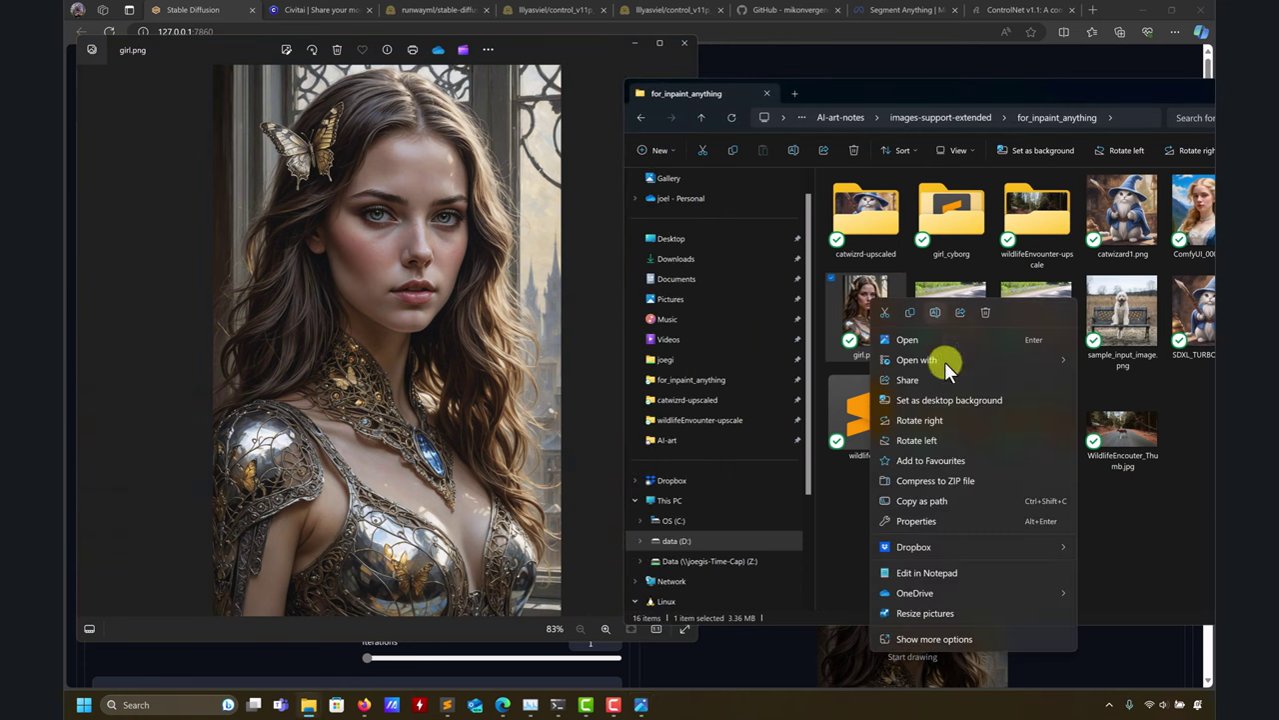
pyautogui.click(916, 520)
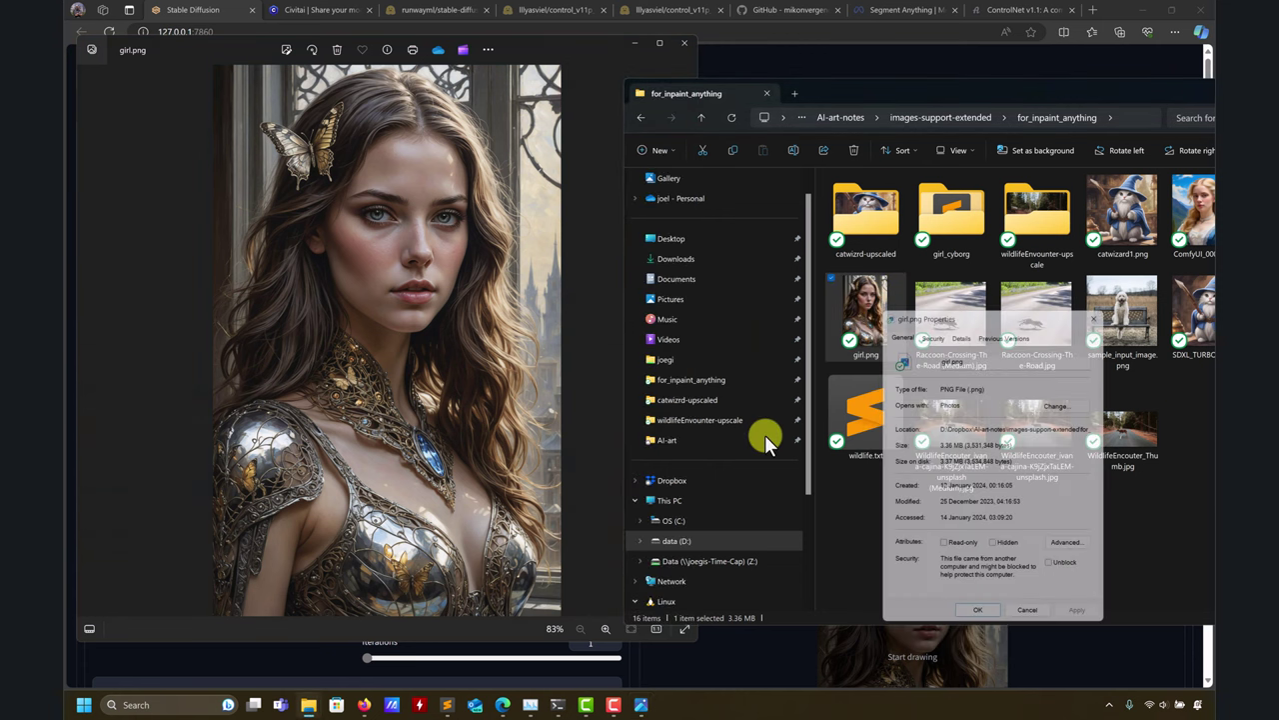
pyautogui.moveTo(1022, 319); pyautogui.dragTo(600, 180)
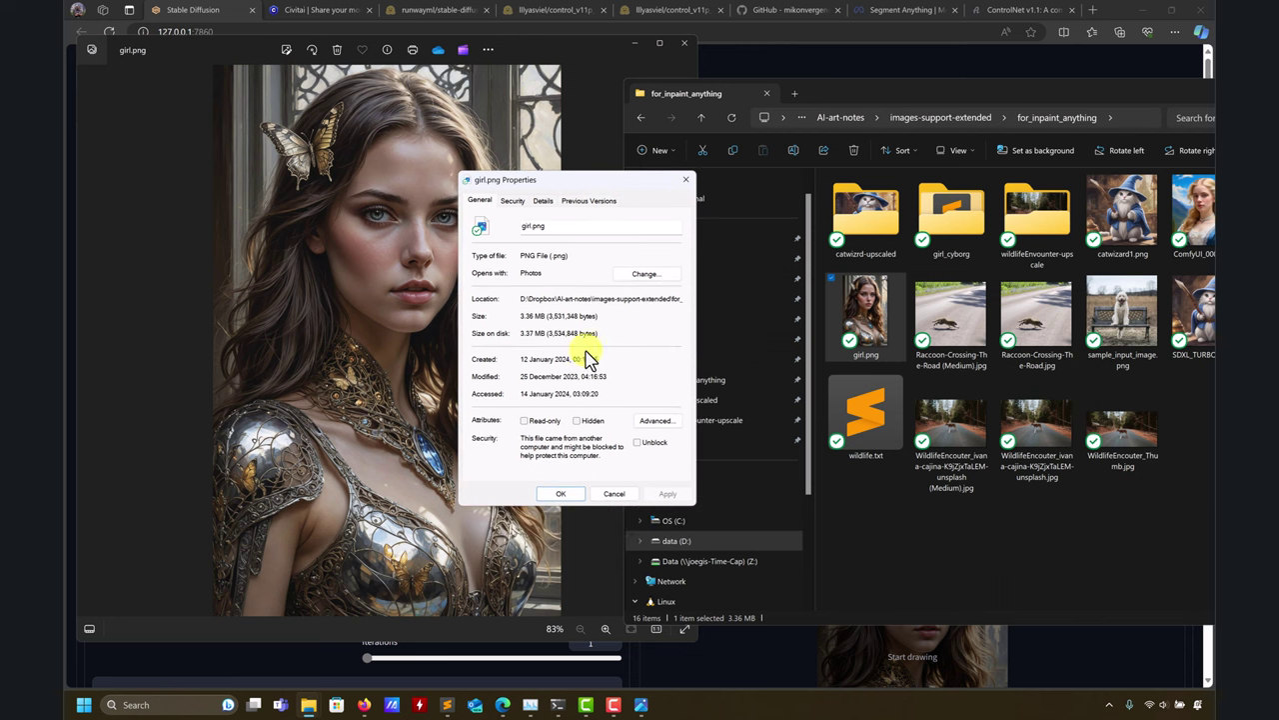
pyautogui.click(544, 201)
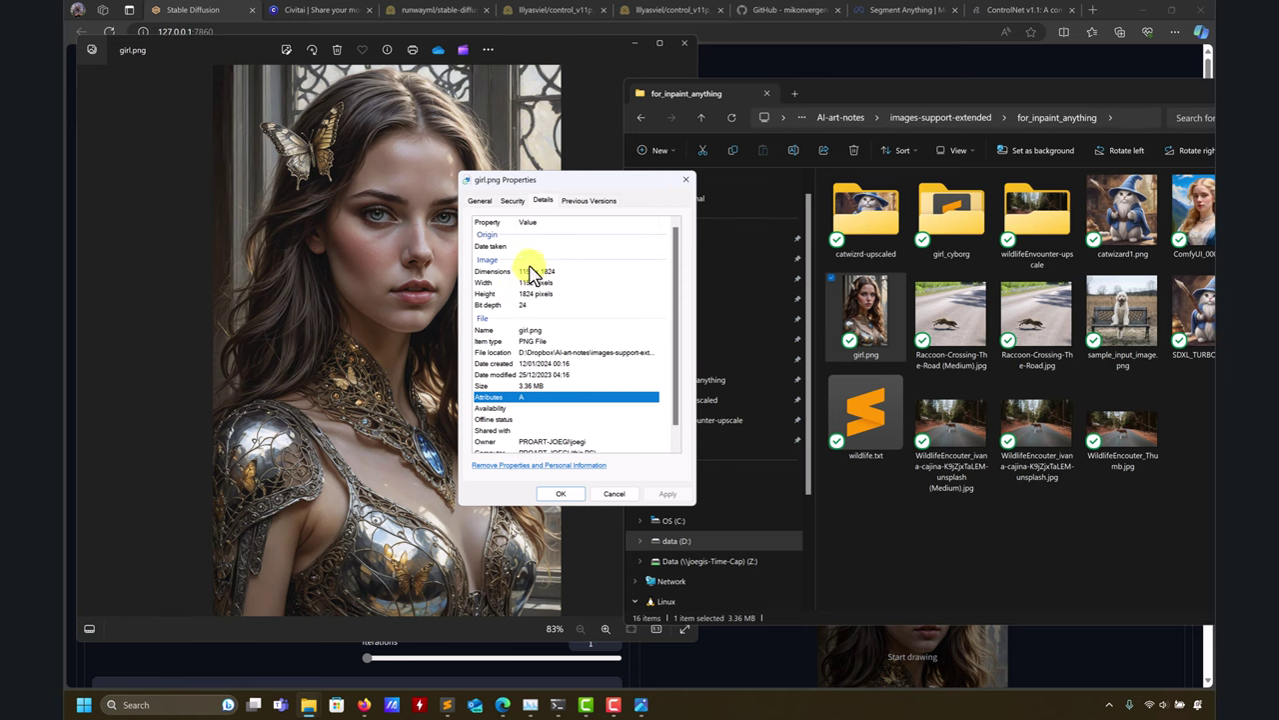
pyautogui.click(685, 179)
pyautogui.click(686, 47)
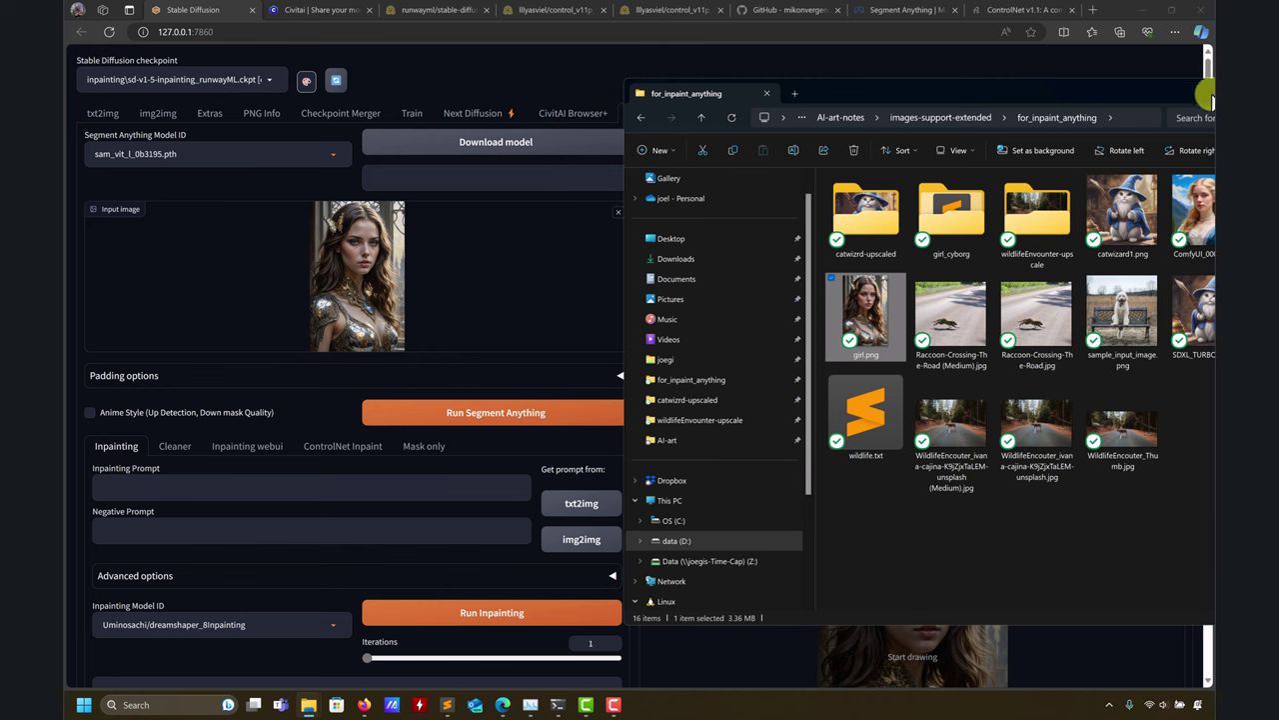
pyautogui.moveTo(1139, 86); pyautogui.dragTo(907, 90)
pyautogui.click(1077, 88)
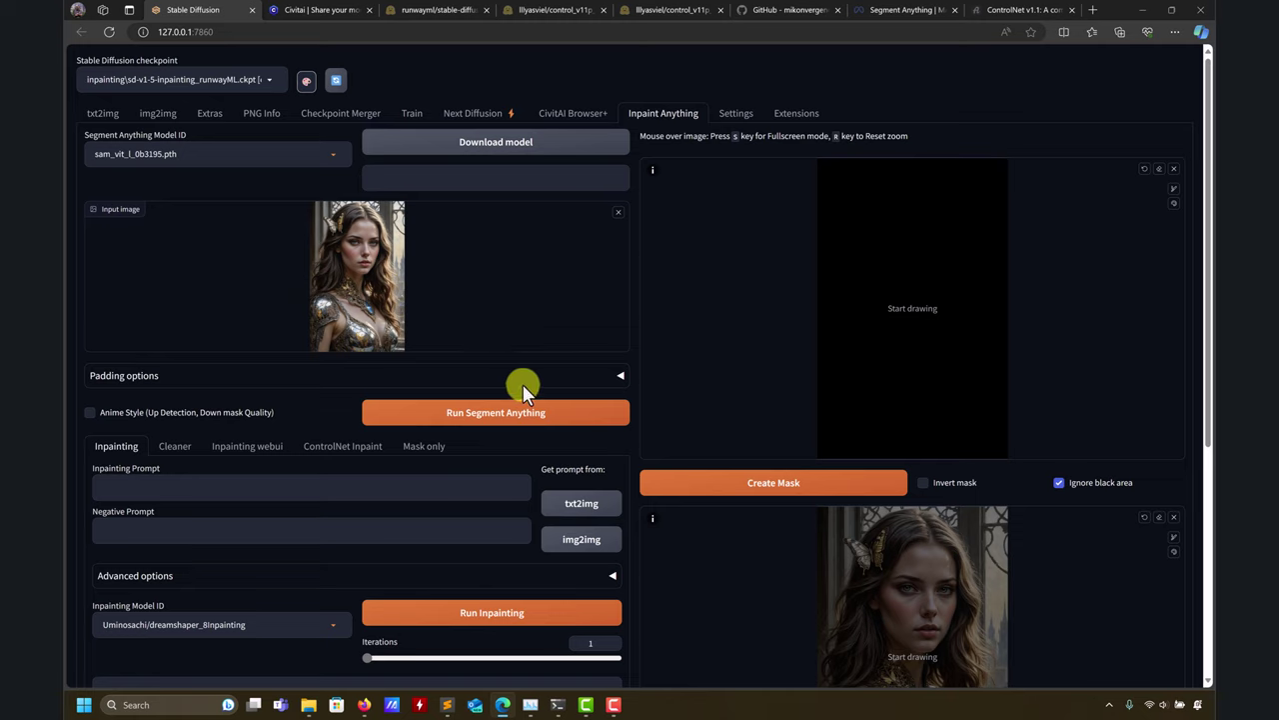
# Step: Run Segment Anything on the image with the sam_vit_l_0b3195.pth model and check the processing log in the console
pyautogui.click(334, 155)
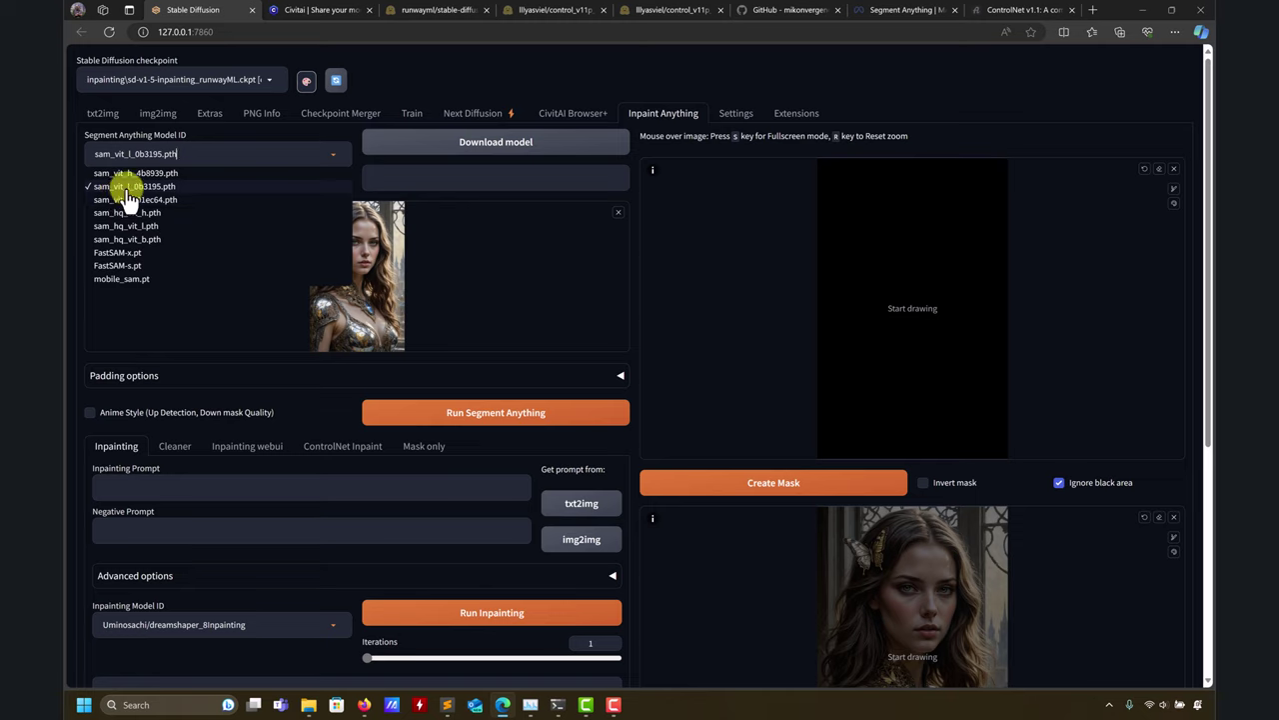
pyautogui.click(513, 258)
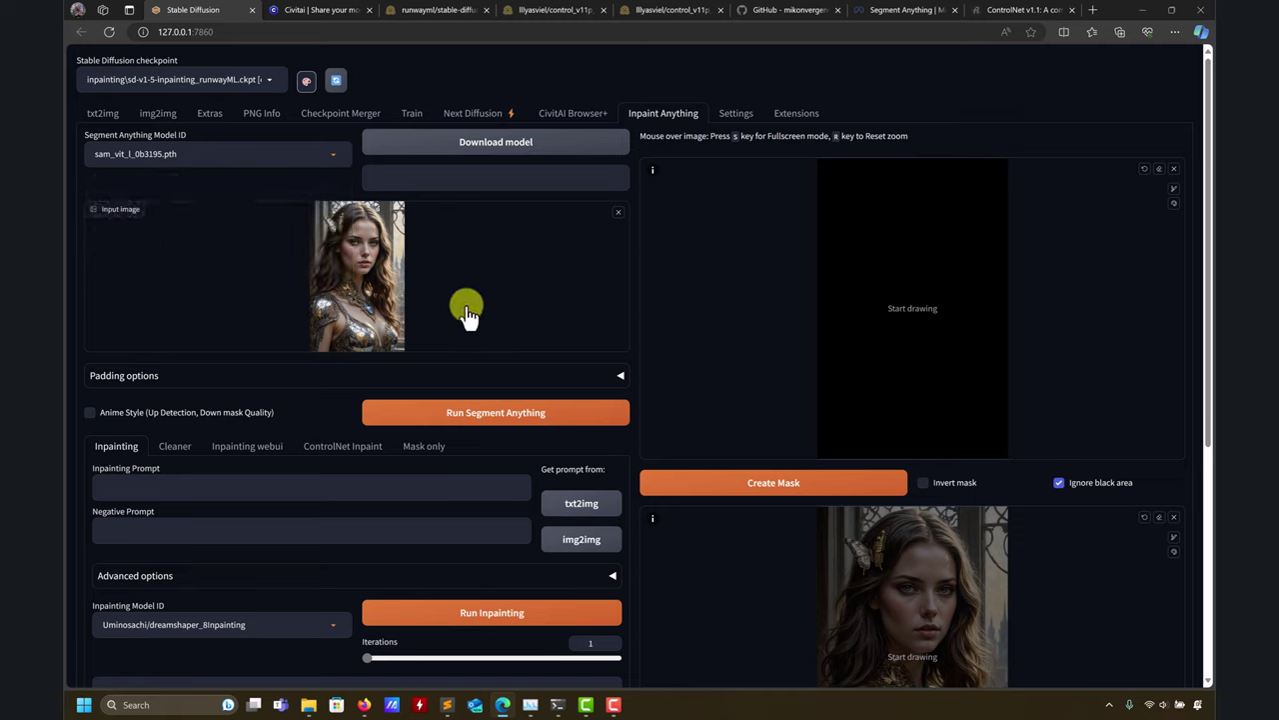
pyautogui.click(486, 420)
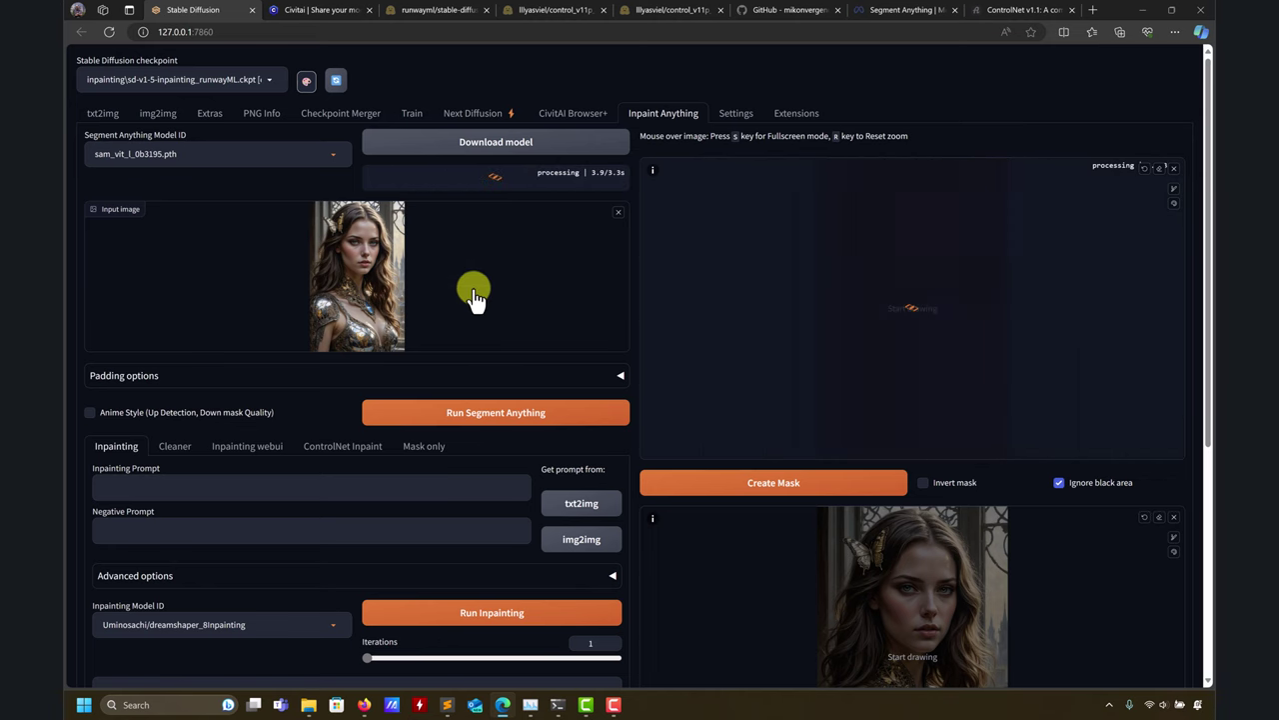
pyautogui.hotkey('alt', 'Tab')
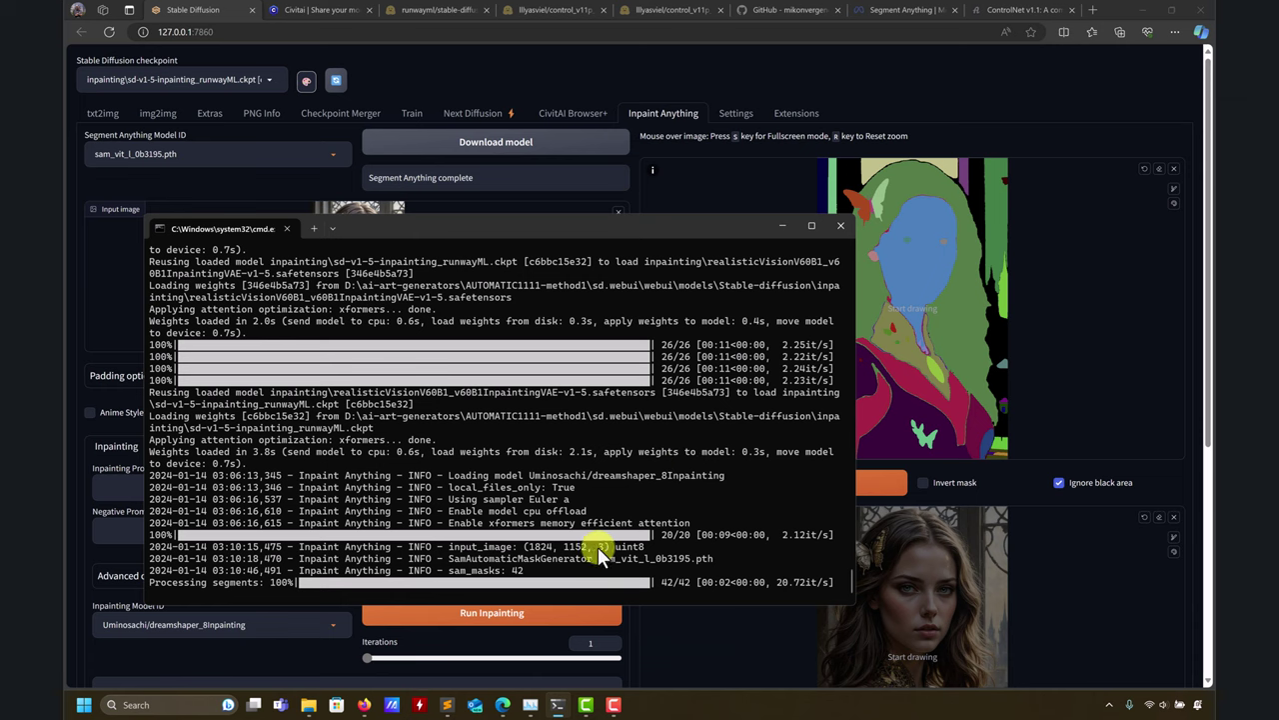
pyautogui.click(783, 226)
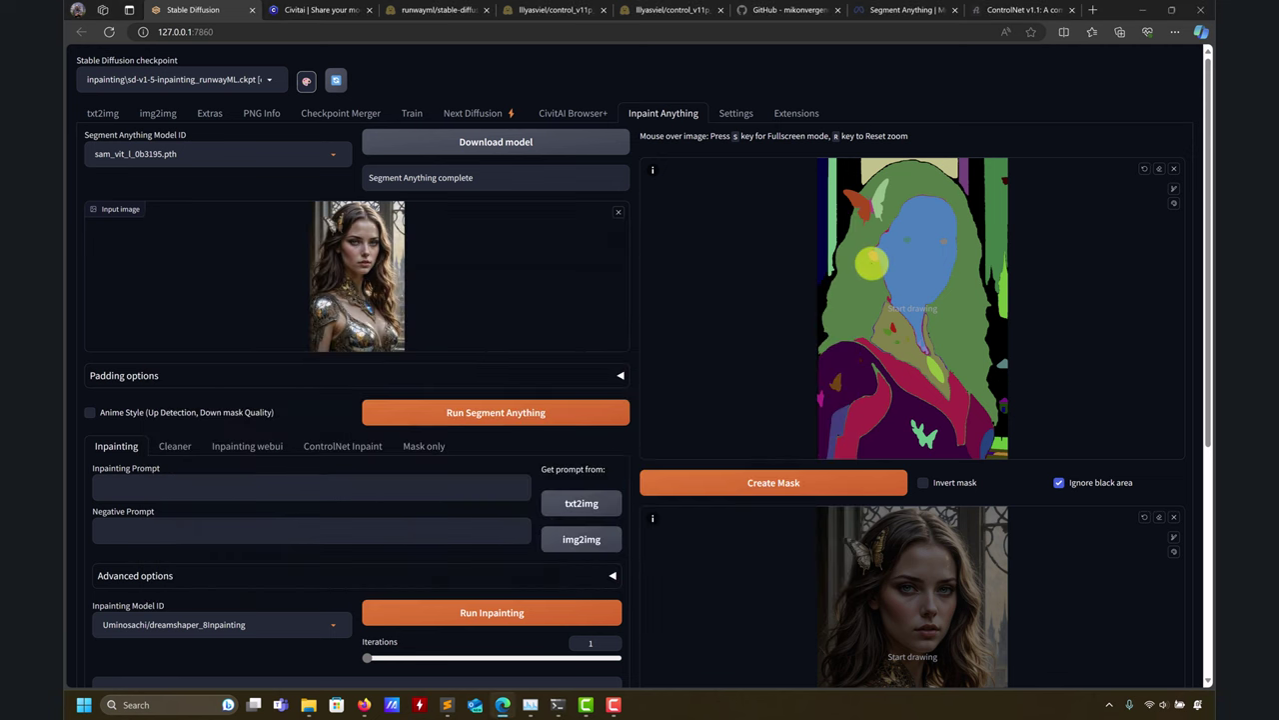
# Step: Mark the butterfly's wing segments in the segmentation map, create a mask from them, and inspect the masked butterfly up close
pyautogui.scroll(-2, 870, 268)
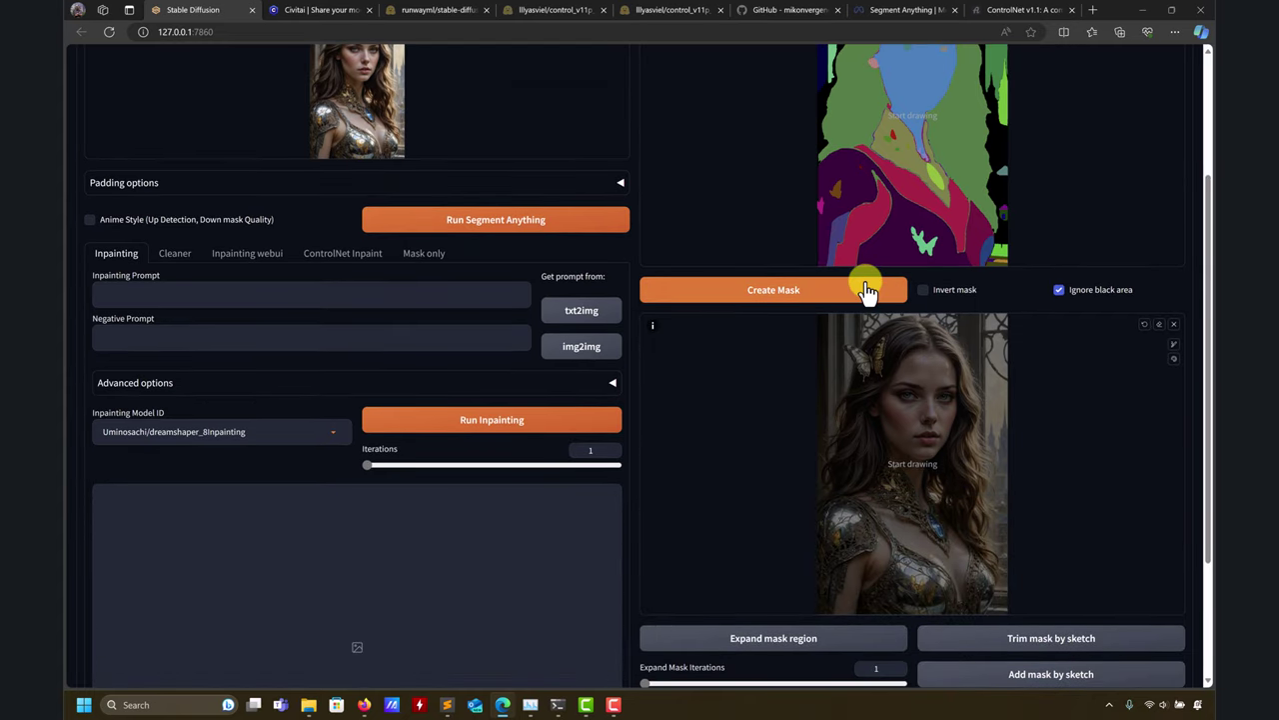
pyautogui.scroll(1, 865, 286)
pyautogui.scroll(1, 868, 290)
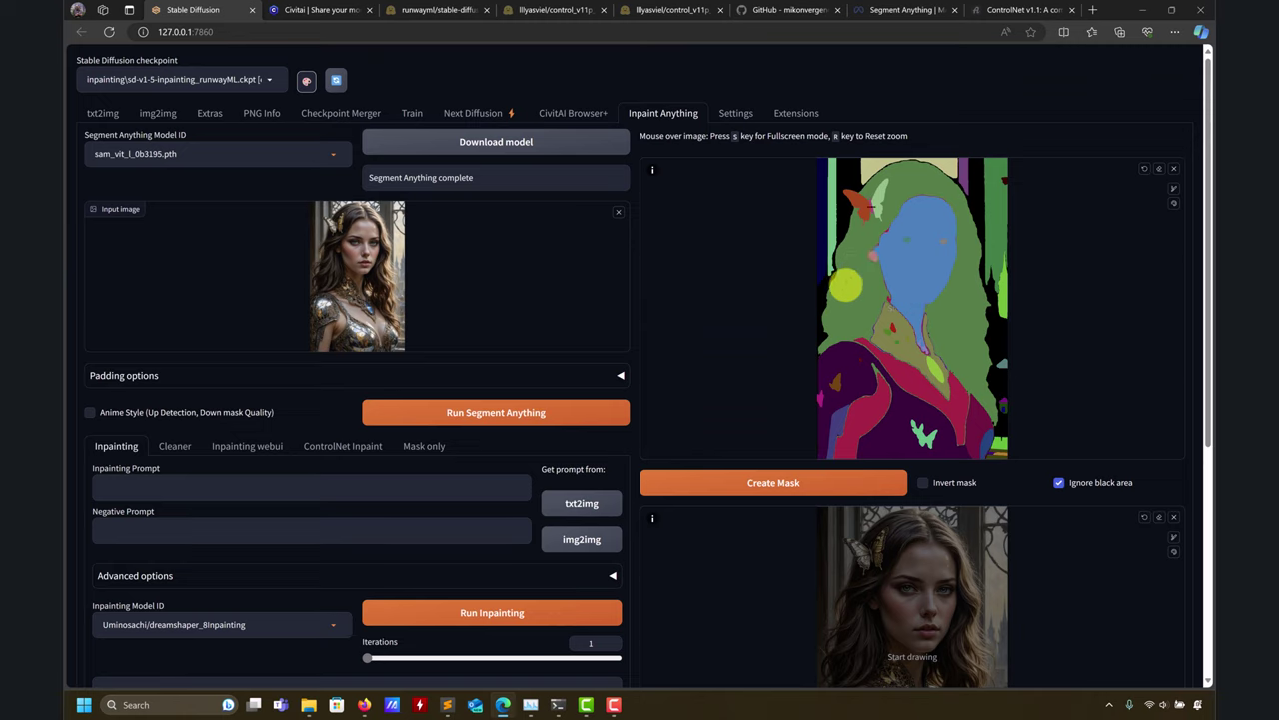
pyautogui.click(807, 487)
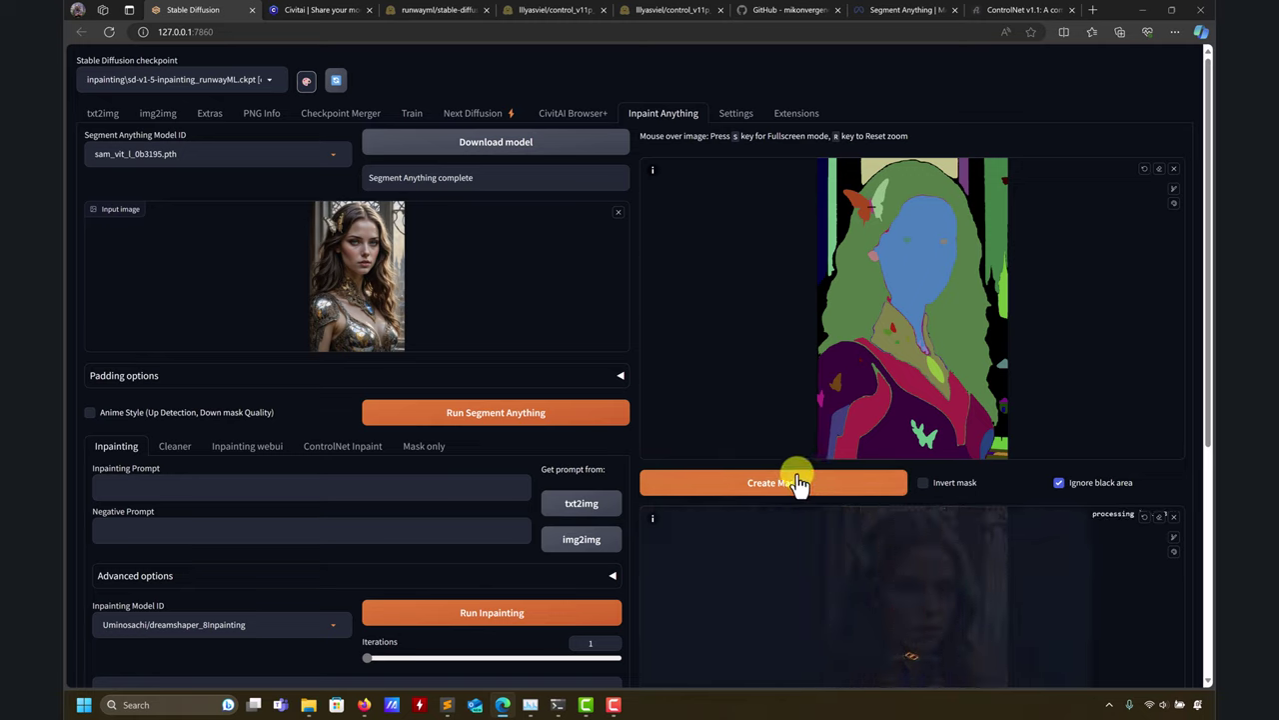
pyautogui.scroll(-2, 717, 586)
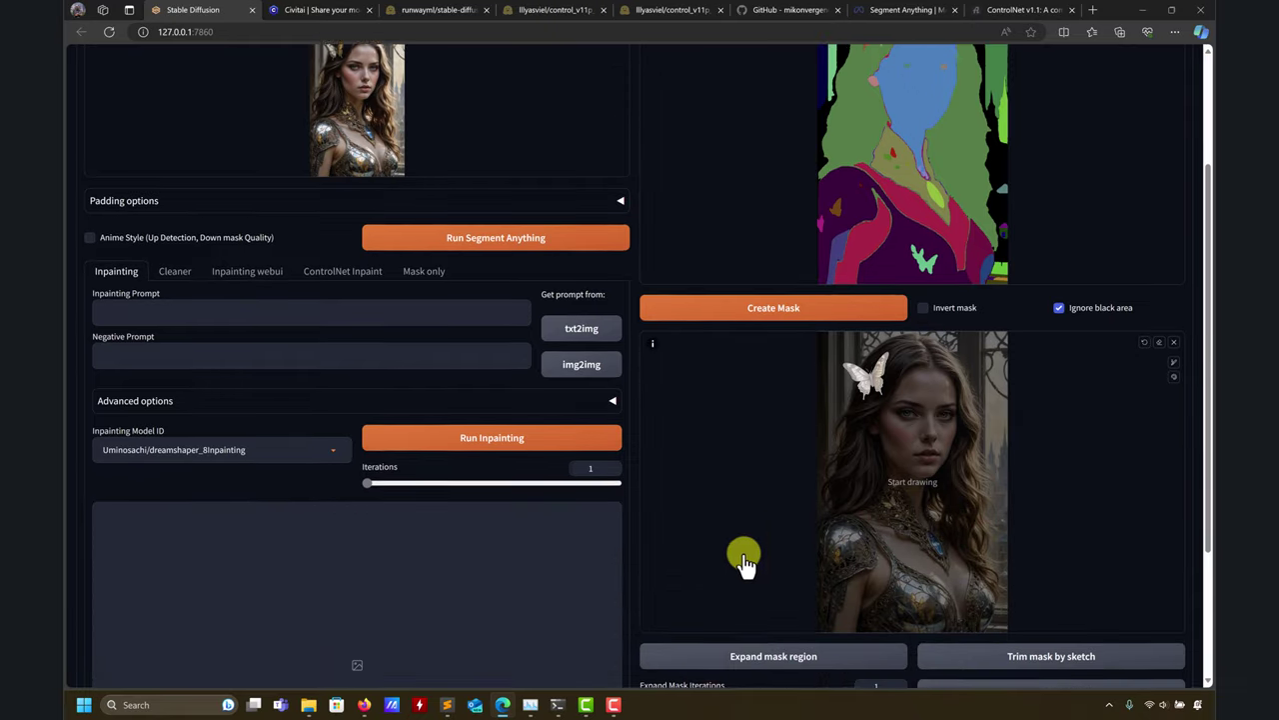
pyautogui.scroll(5, 856, 352)
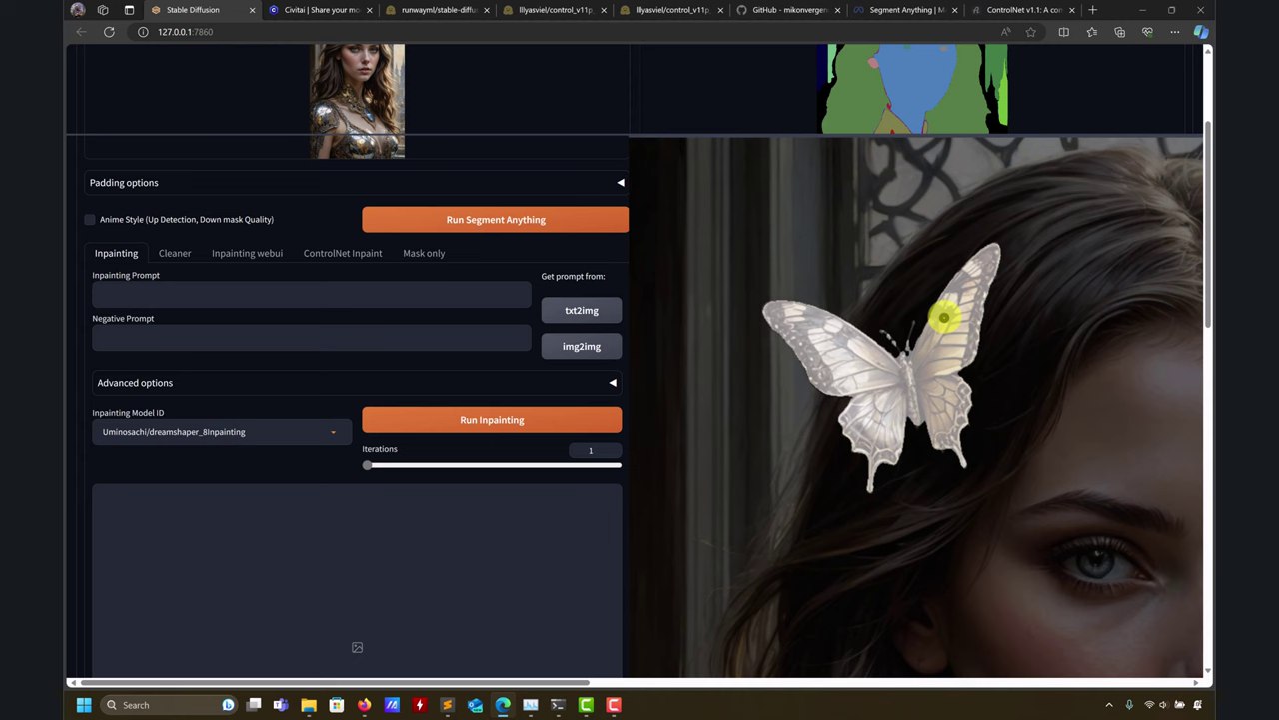
pyautogui.scroll(-5, 934, 320)
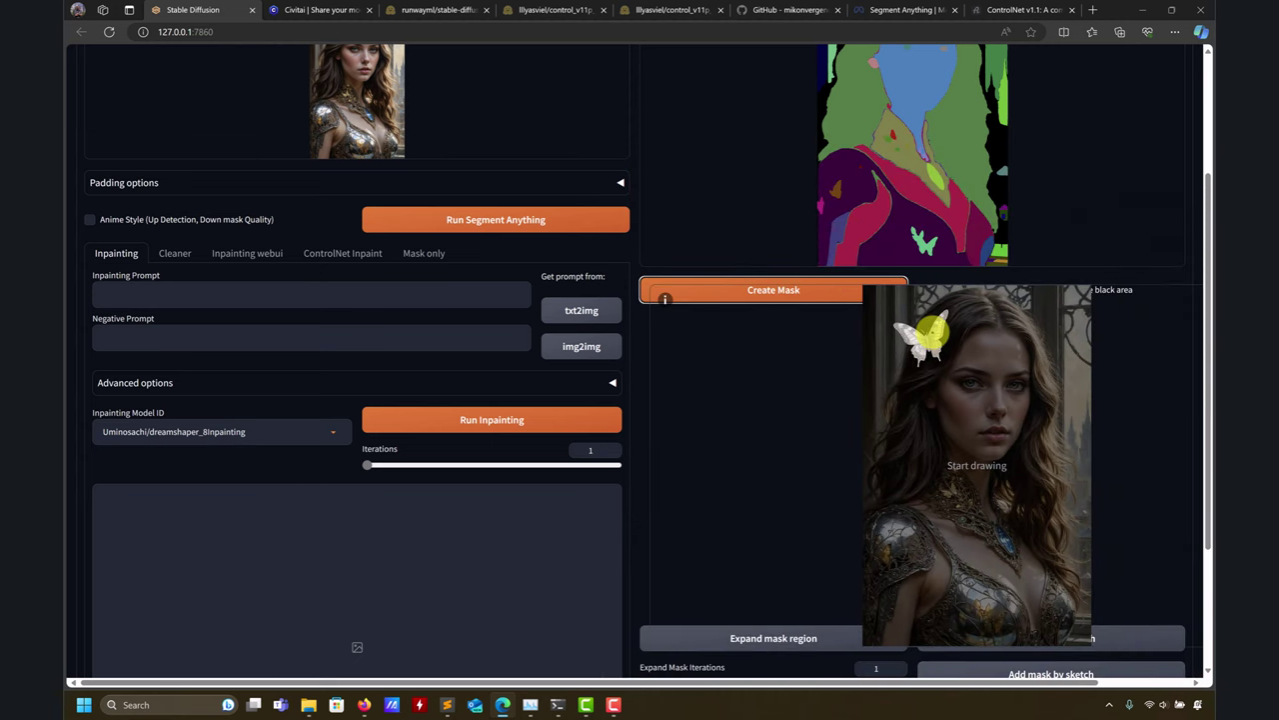
# Step: Set the inpainting prompt to "blue butterfly", expand the advanced options, and run inpainting with Uminosachi/dreamshaper_8Inpainting and the DDIM sampler
pyautogui.scroll(-3, 560, 525)
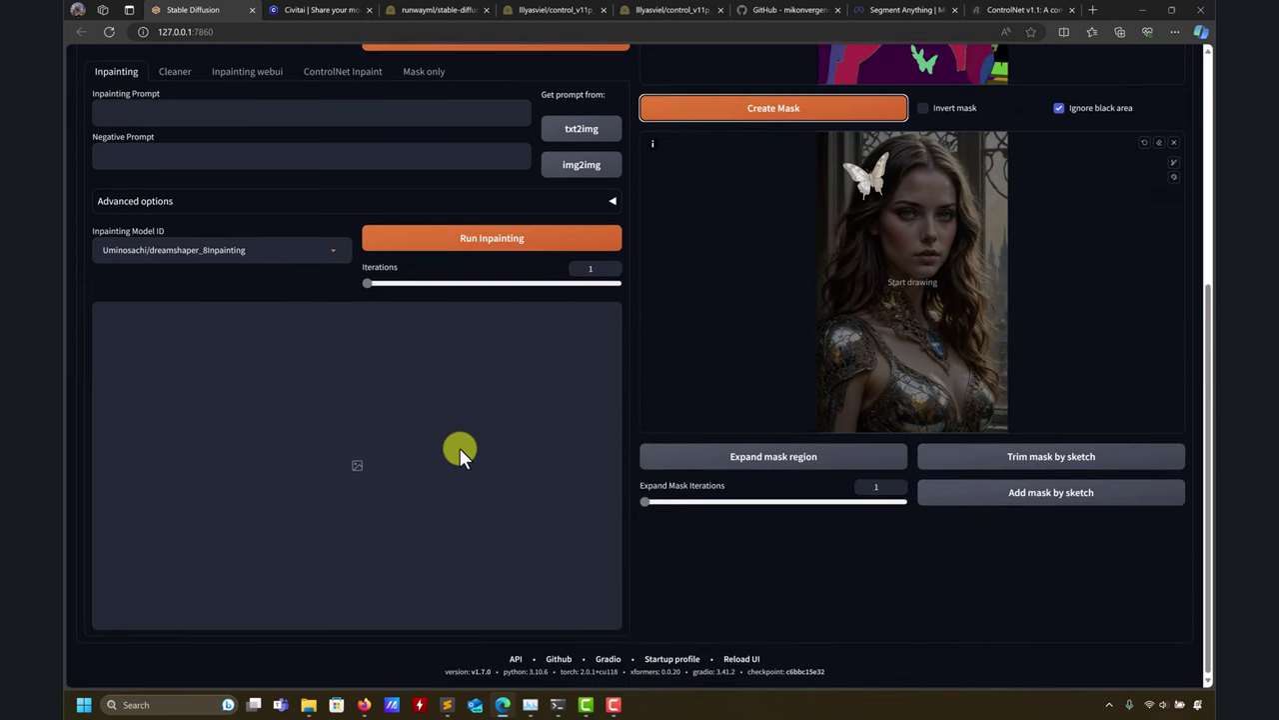
pyautogui.scroll(2, 316, 389)
pyautogui.click(223, 212)
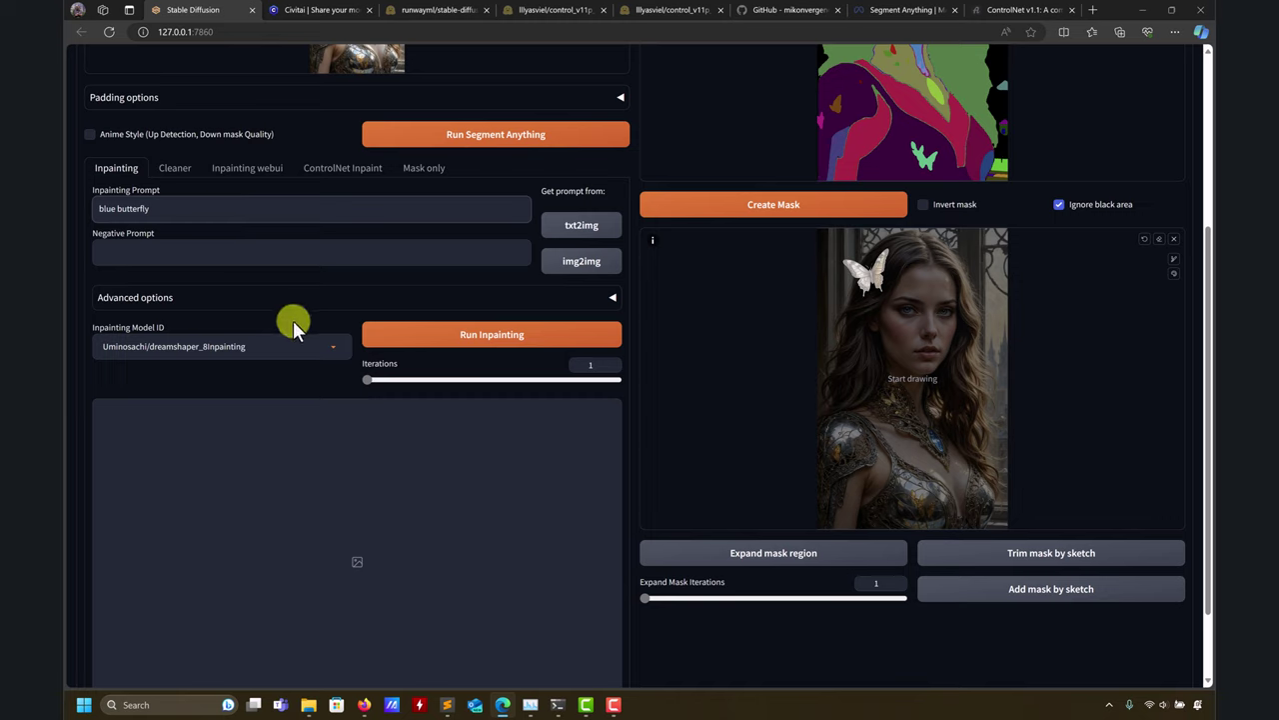
pyautogui.scroll(2, 306, 399)
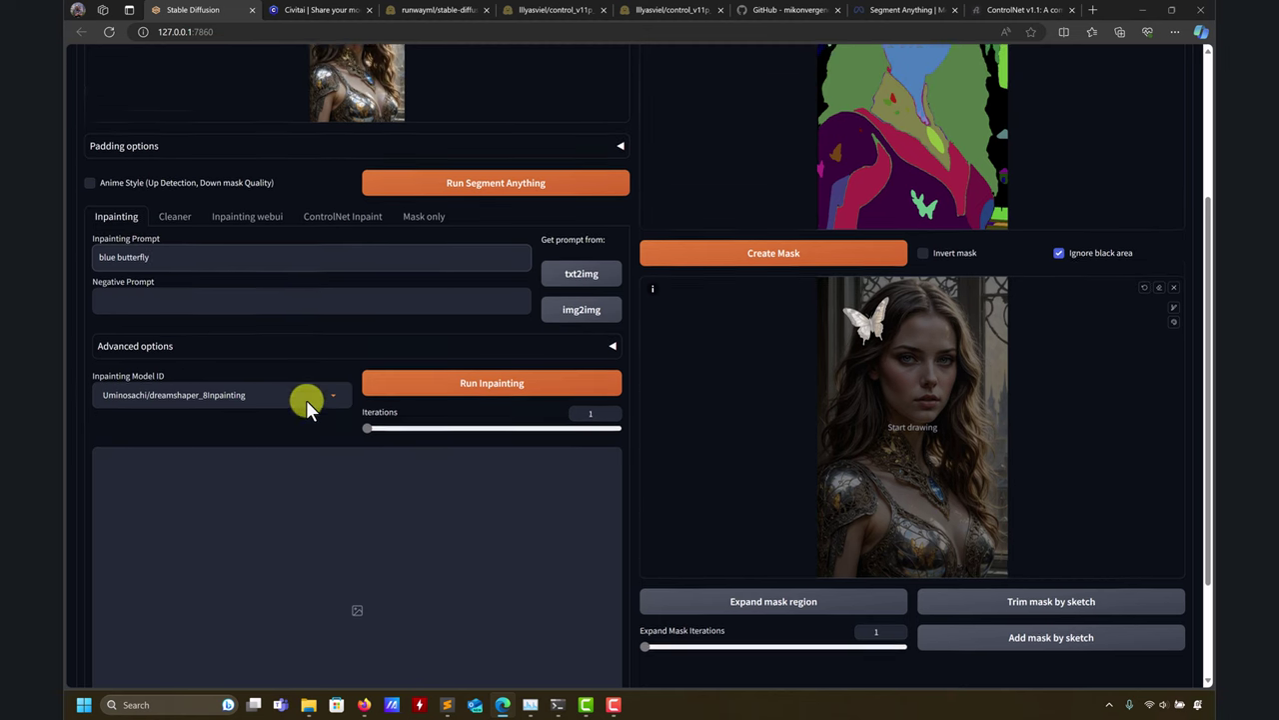
pyautogui.click(594, 489)
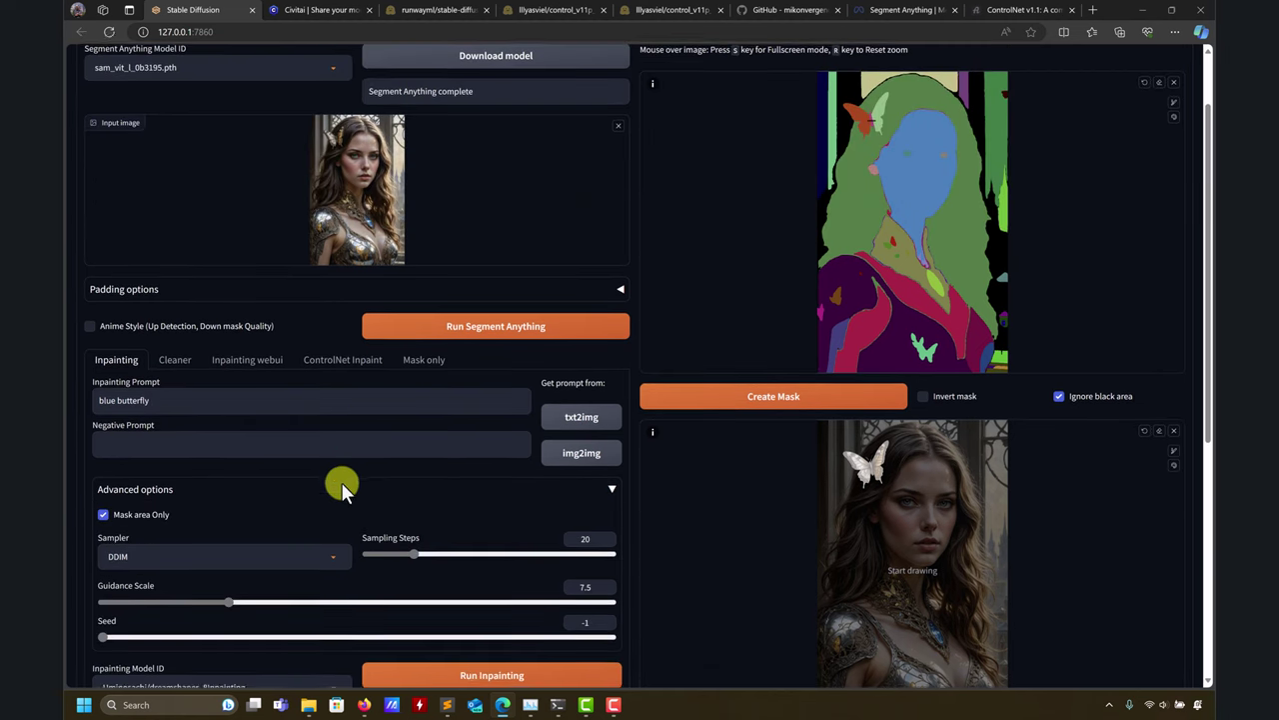
pyautogui.scroll(-4, 341, 482)
pyautogui.click(491, 293)
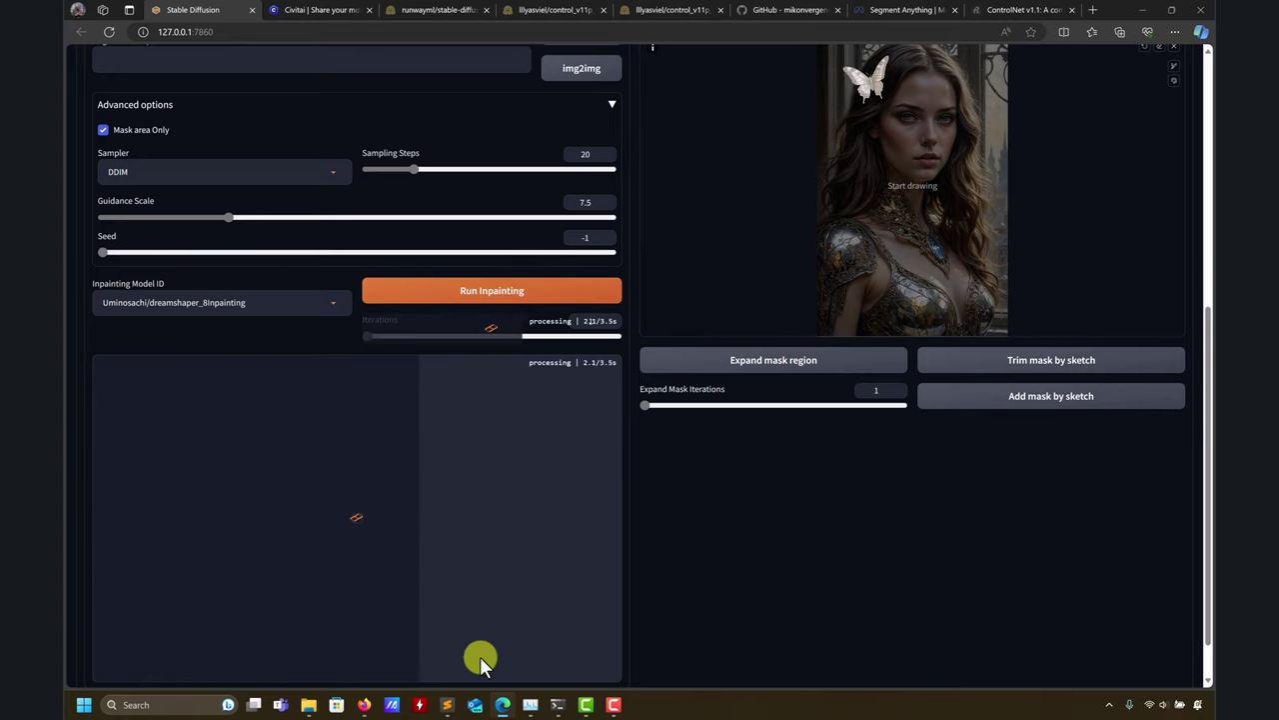
# Step: Check the inpainting progress in the console, return to the web interface, and examine the butterfly in the enlarged result
pyautogui.click(557, 704)
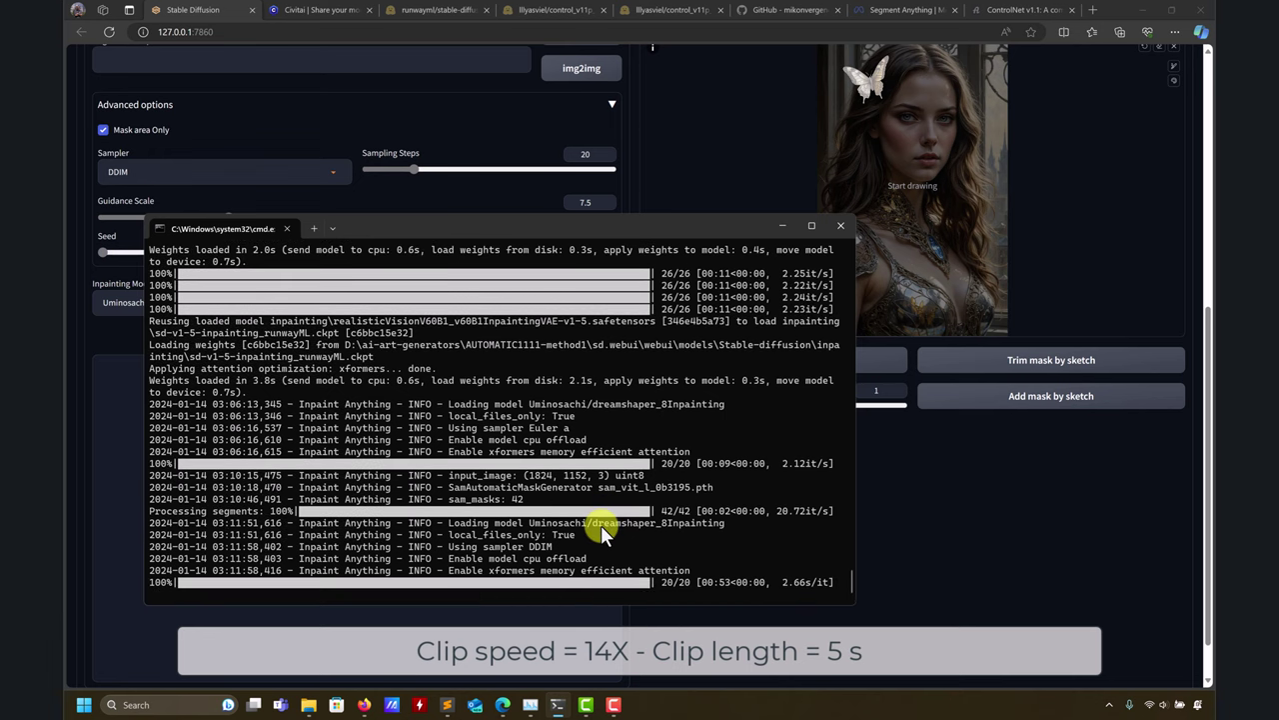
pyautogui.moveTo(692, 230); pyautogui.dragTo(917, 112)
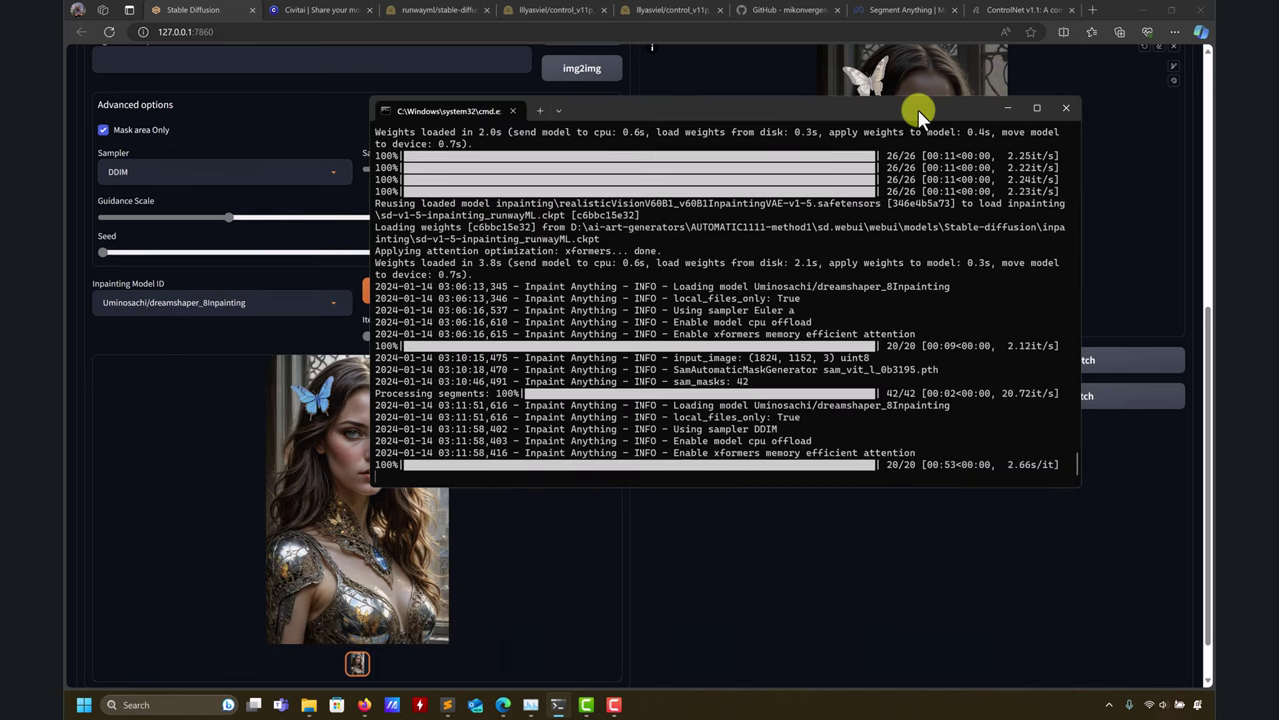
pyautogui.click(137, 503)
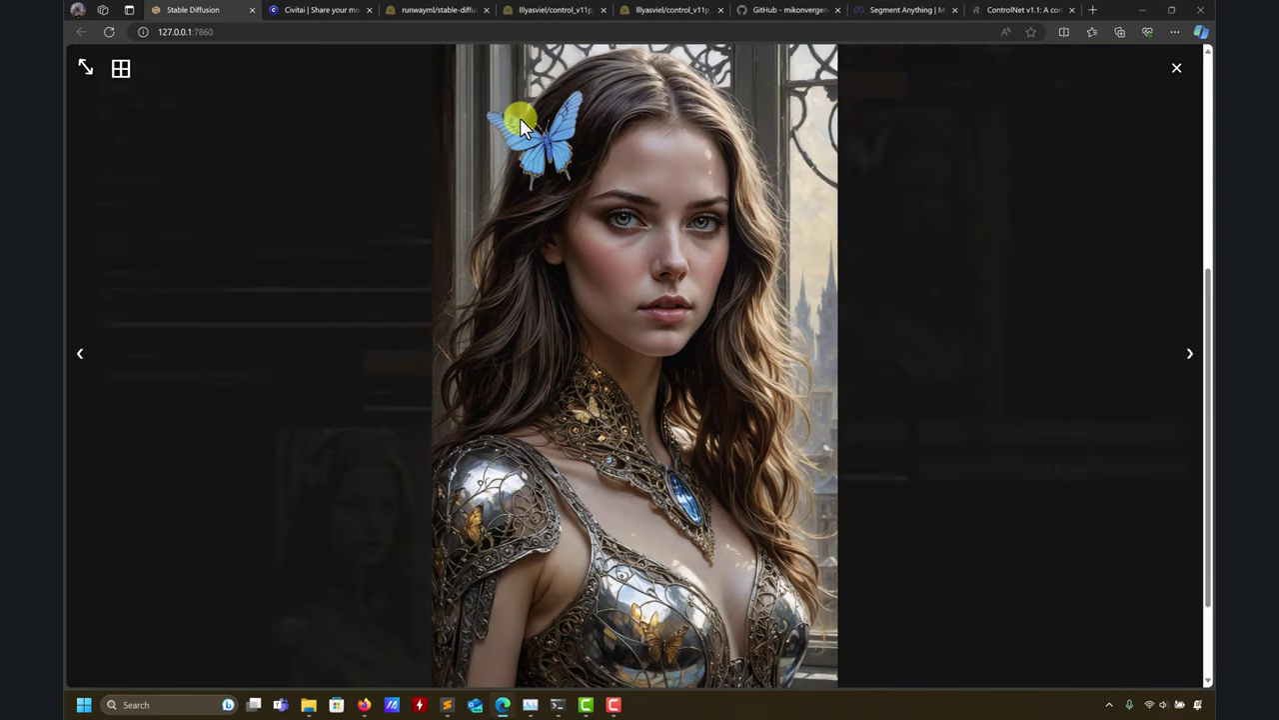
pyautogui.scroll(2, 522, 140)
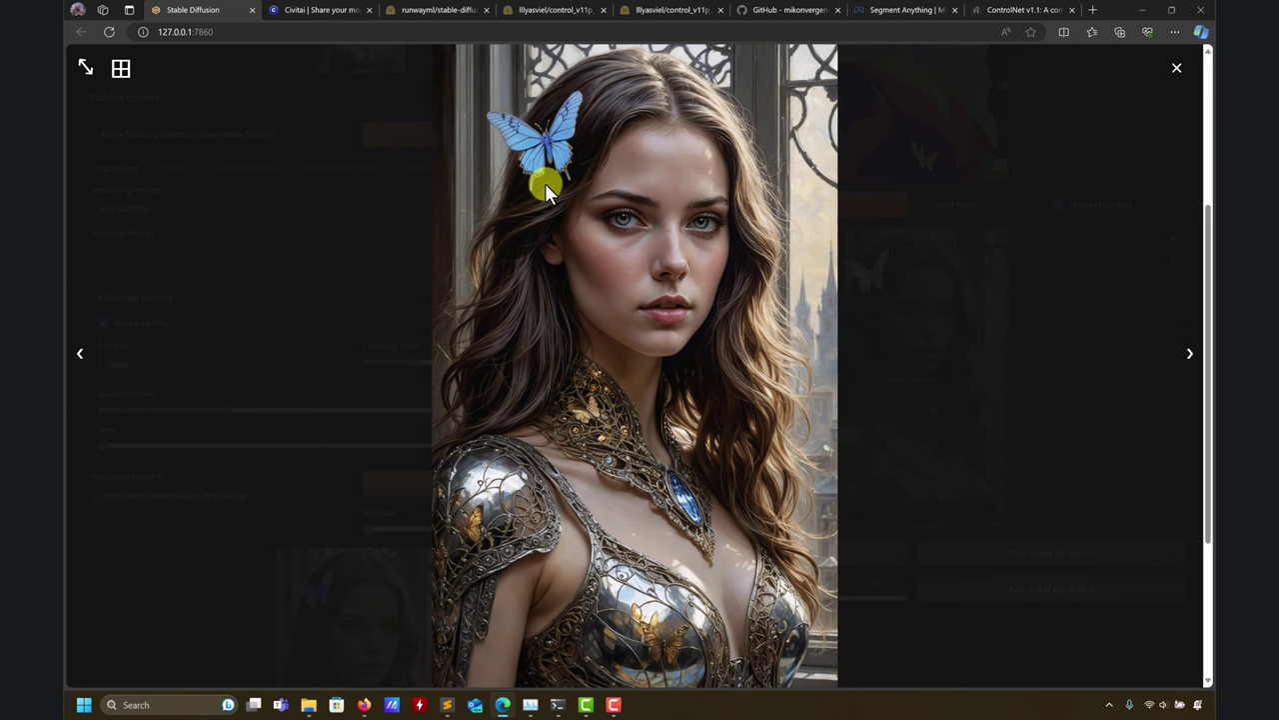
# Step: Close the enlarged view and reuse the blue butterfly inpainting result as the new input image
pyautogui.click(1180, 78)
pyautogui.scroll(-3, 440, 514)
pyautogui.scroll(6, 457, 509)
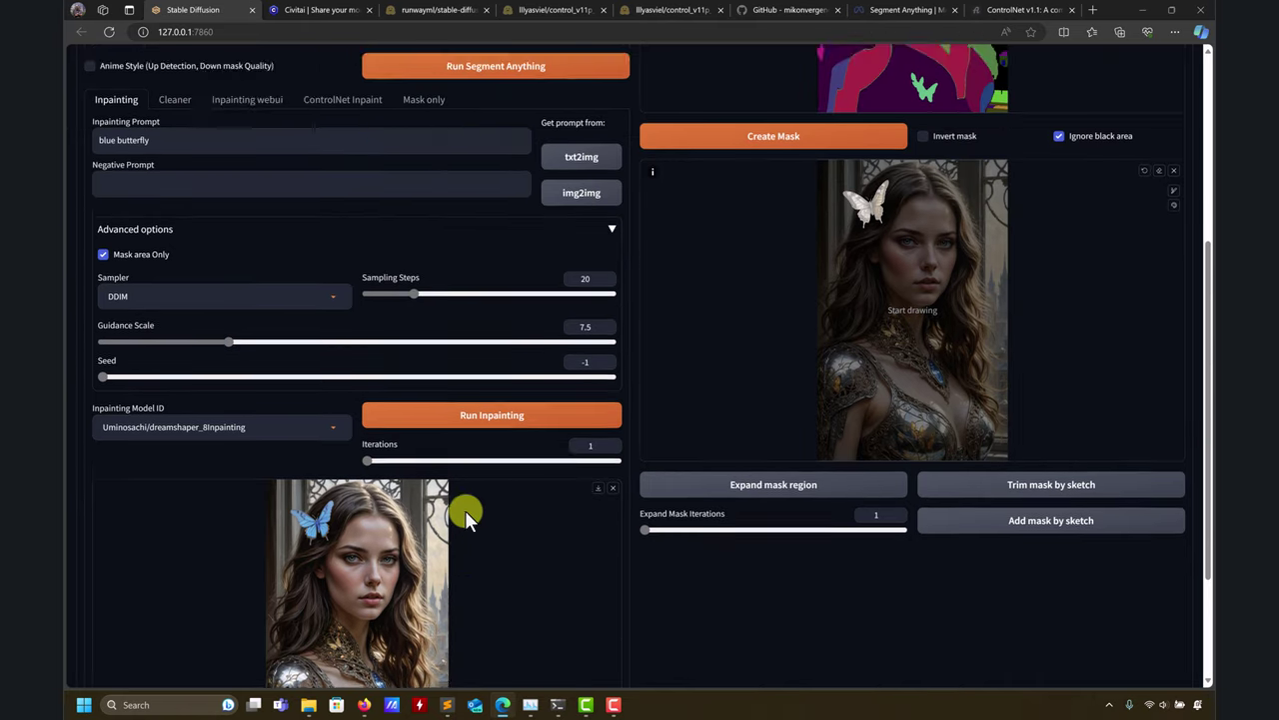
pyautogui.scroll(-5, 474, 480)
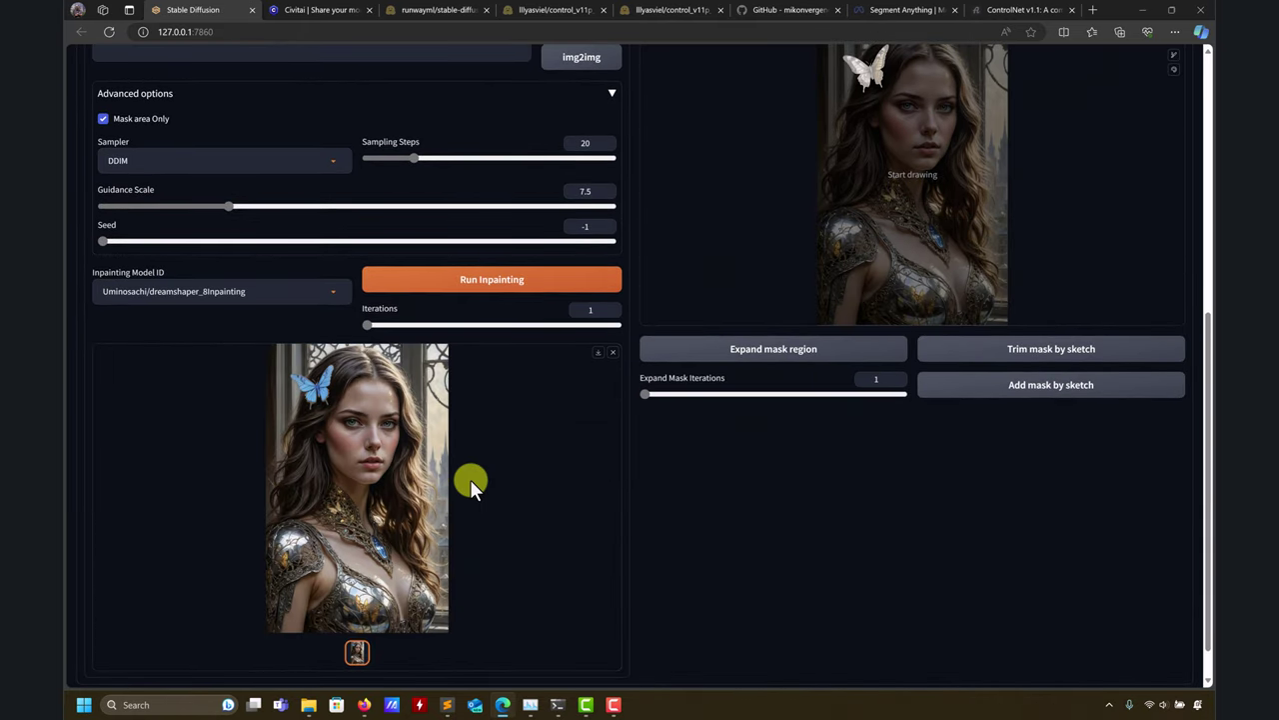
pyautogui.scroll(3, 420, 560)
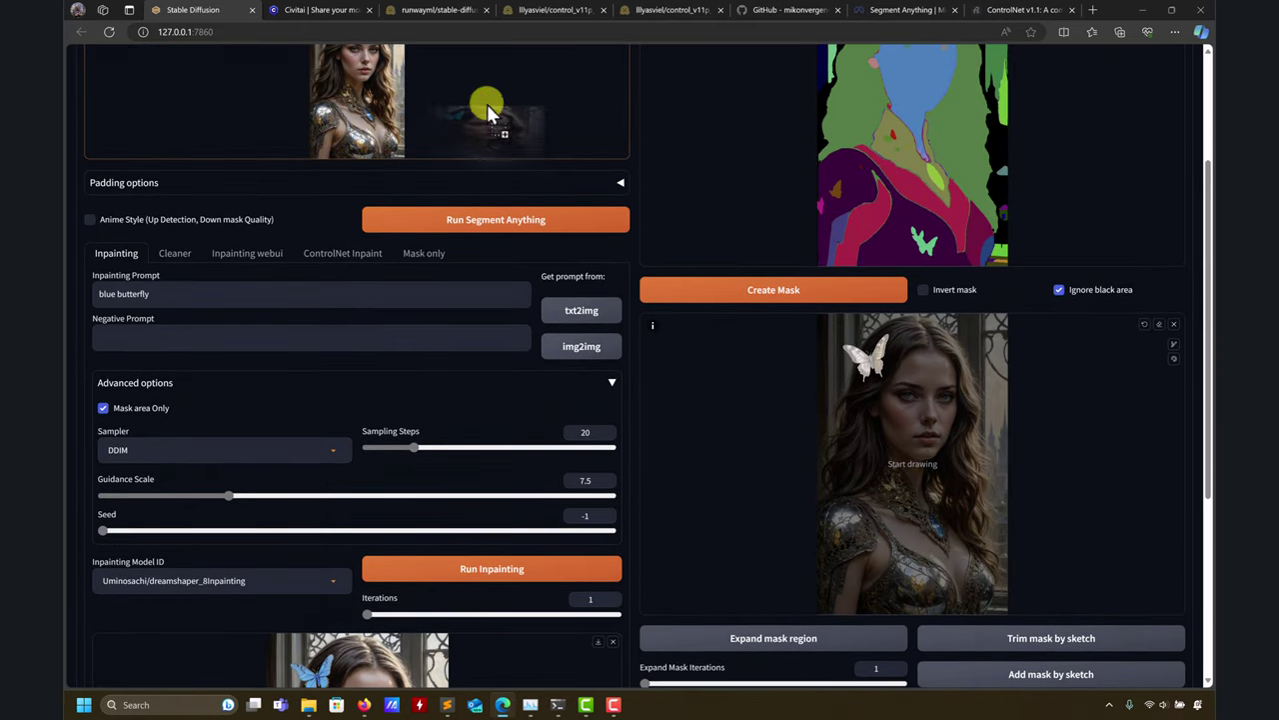
pyautogui.scroll(3, 486, 160)
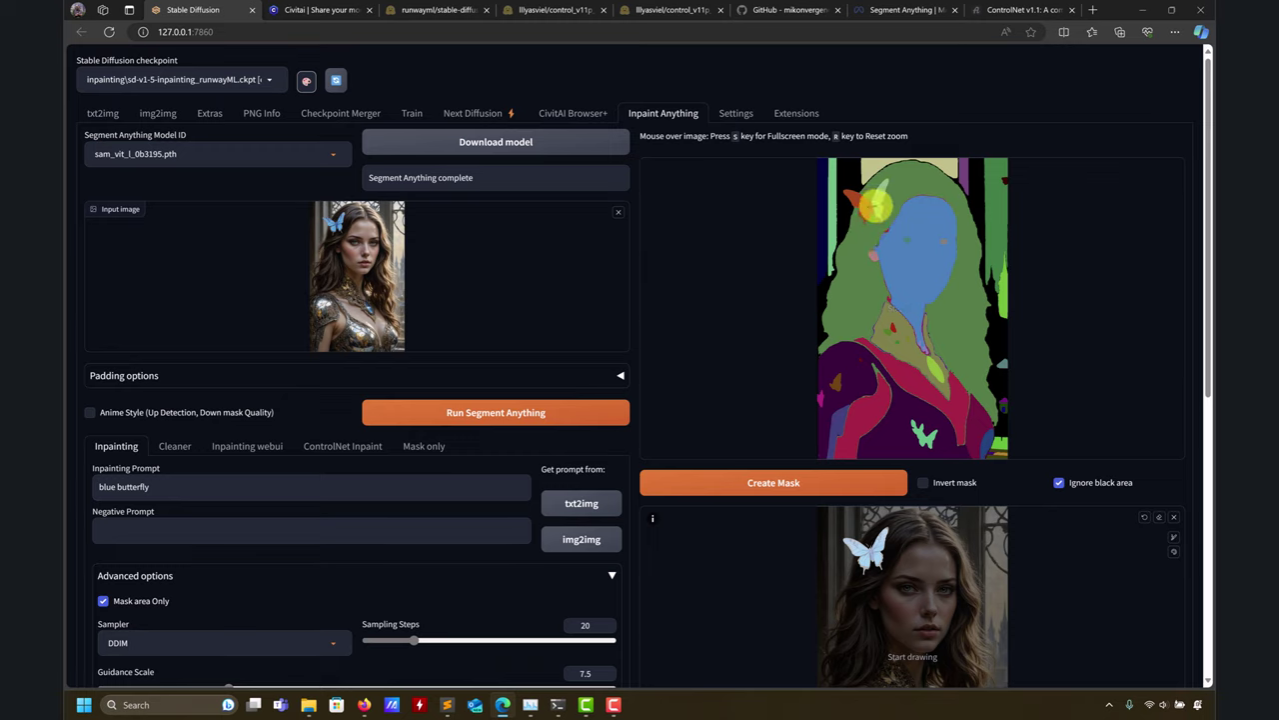
# Step: Create a mask from the marked butterfly wings, expand its region with 2 iterations, and check the mask edges up close
pyautogui.click(788, 492)
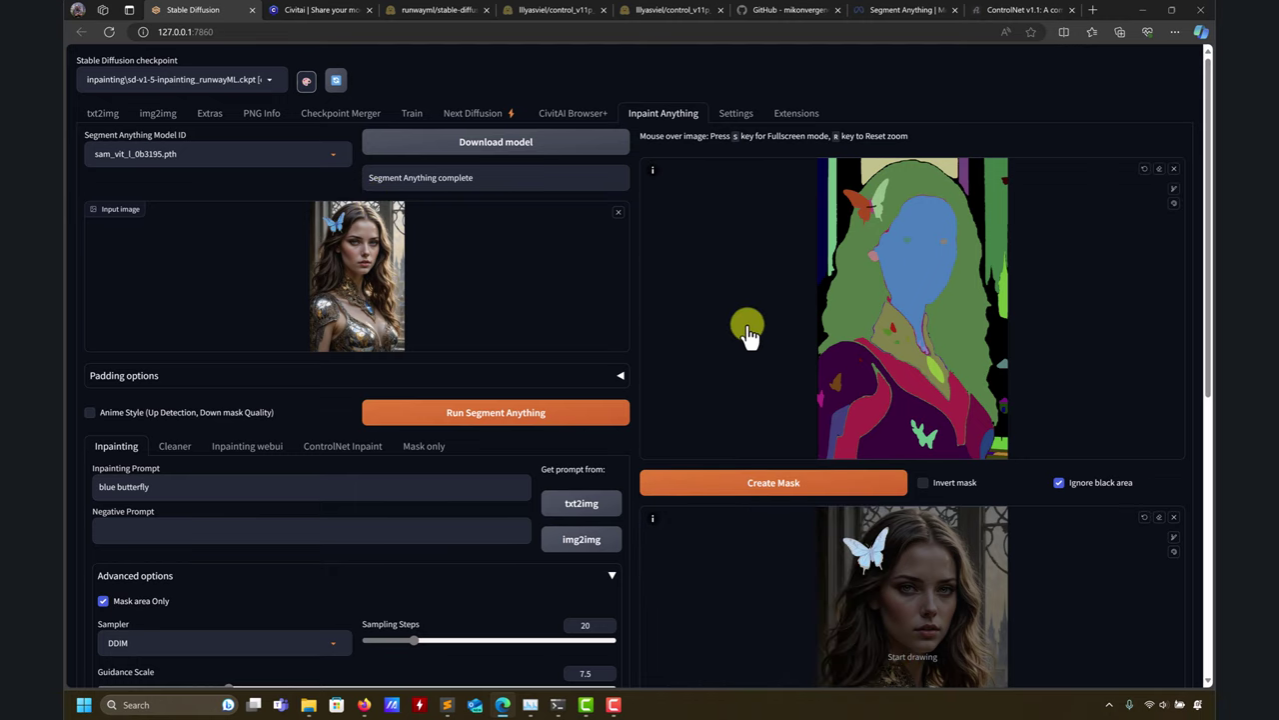
pyautogui.scroll(-2, 747, 333)
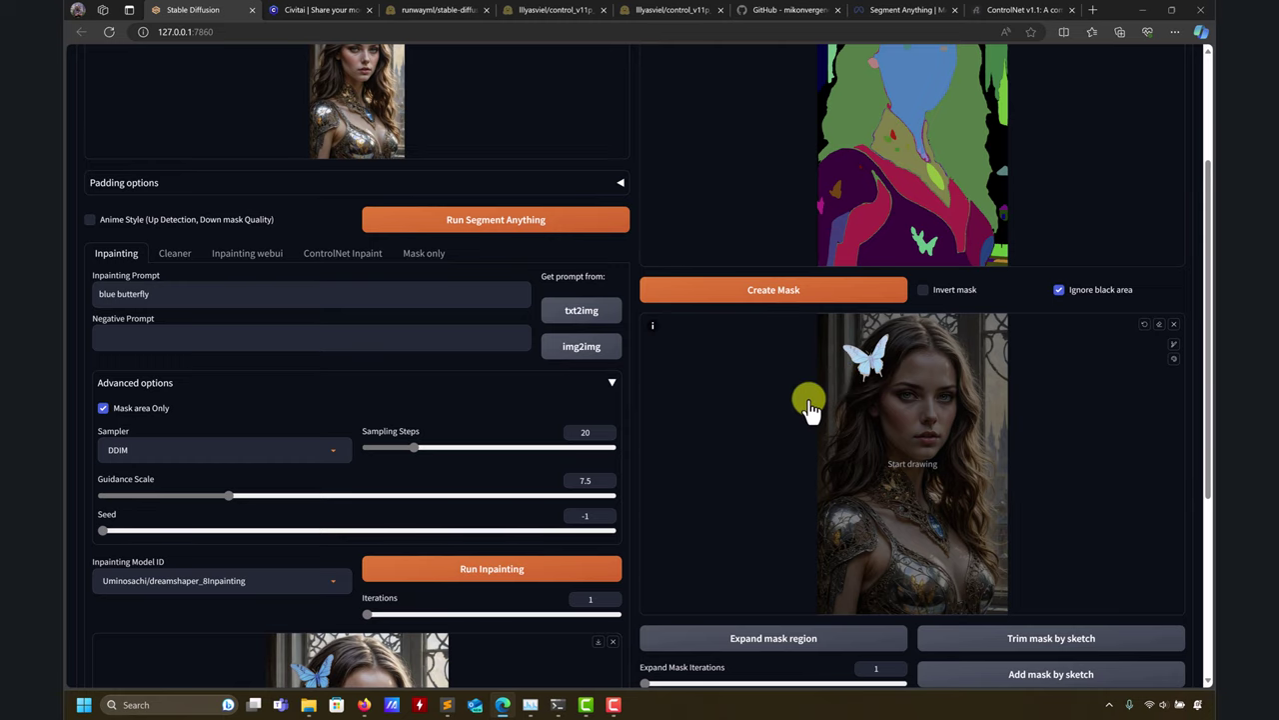
pyautogui.scroll(-1, 809, 405)
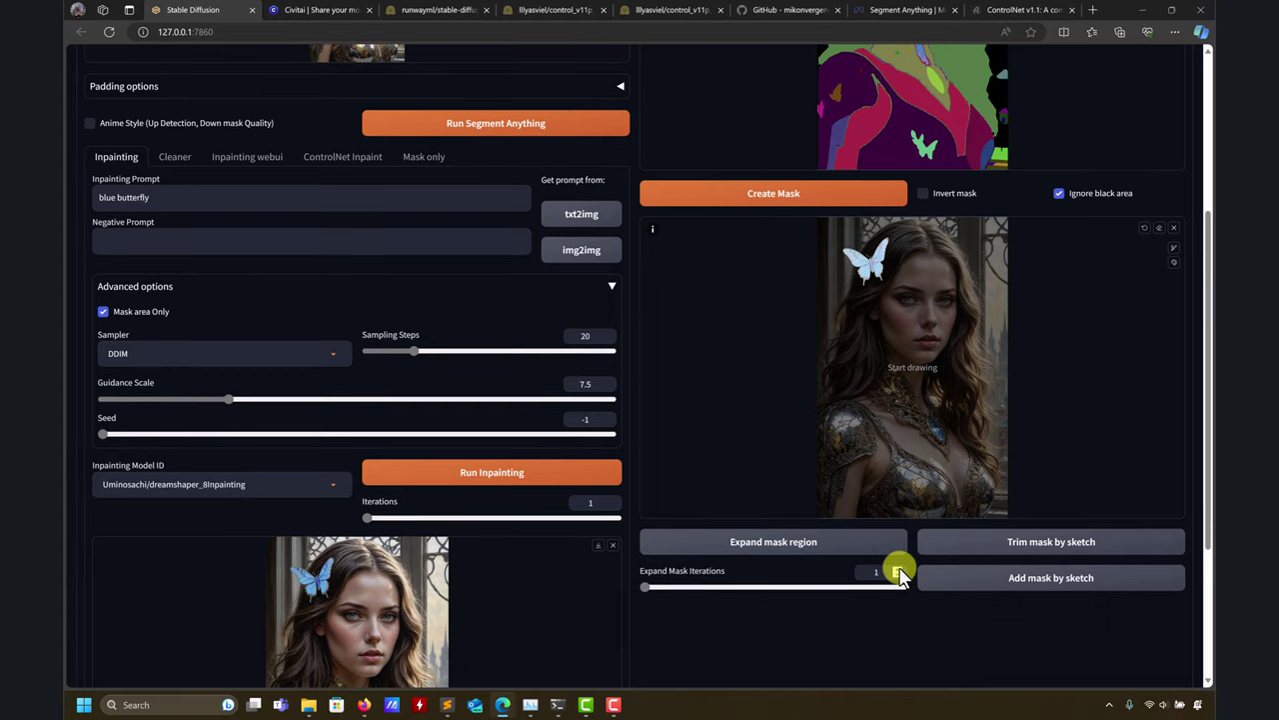
pyautogui.click(835, 549)
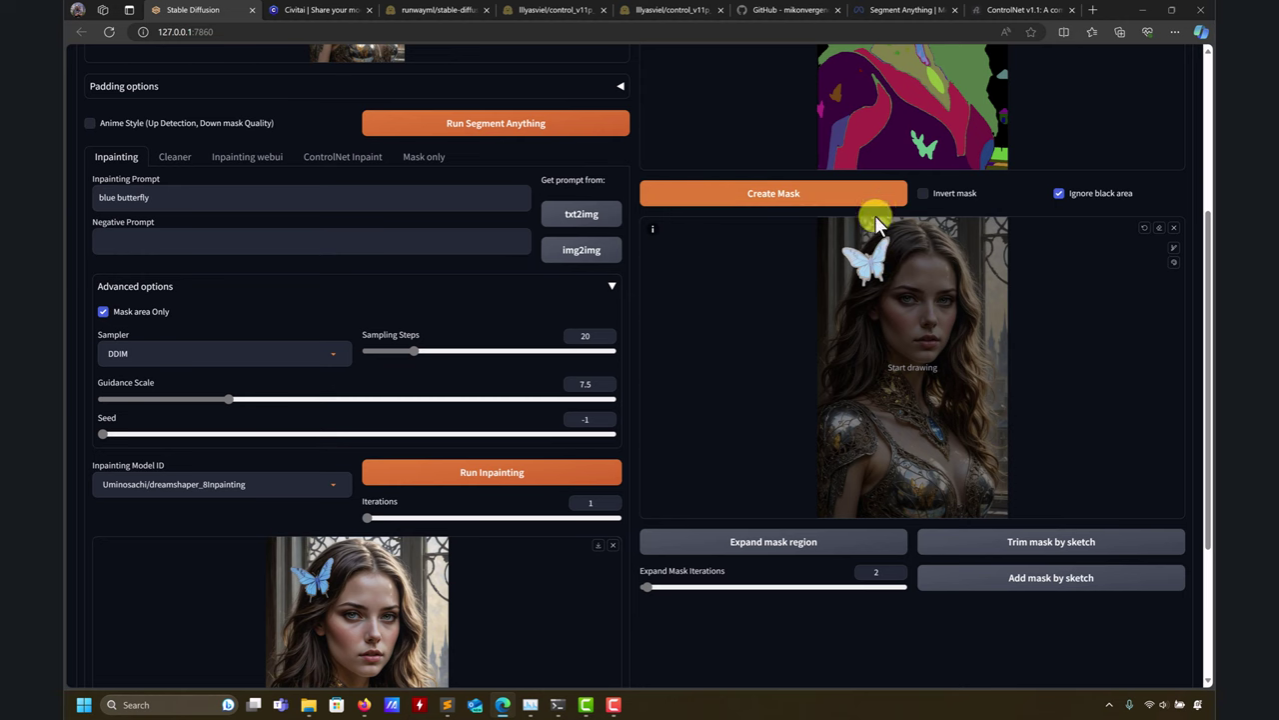
pyautogui.scroll(5, 867, 262)
pyautogui.scroll(2, 867, 262)
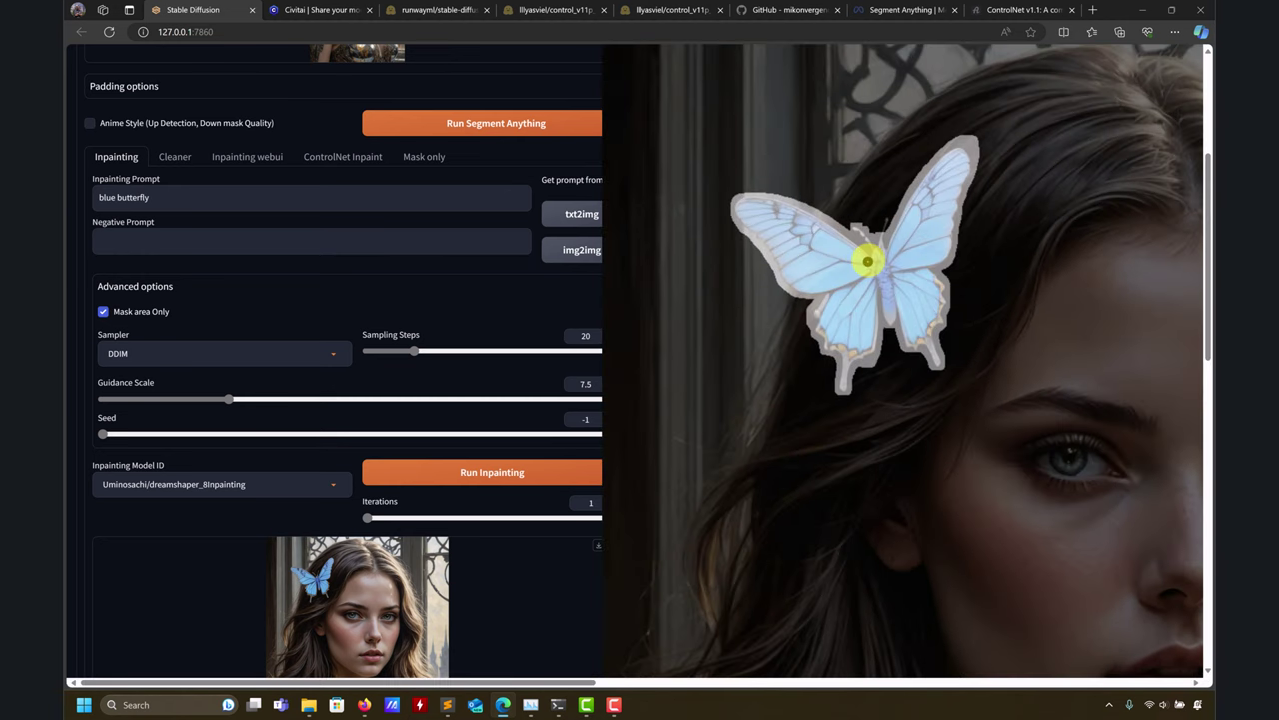
pyautogui.scroll(1, 868, 262)
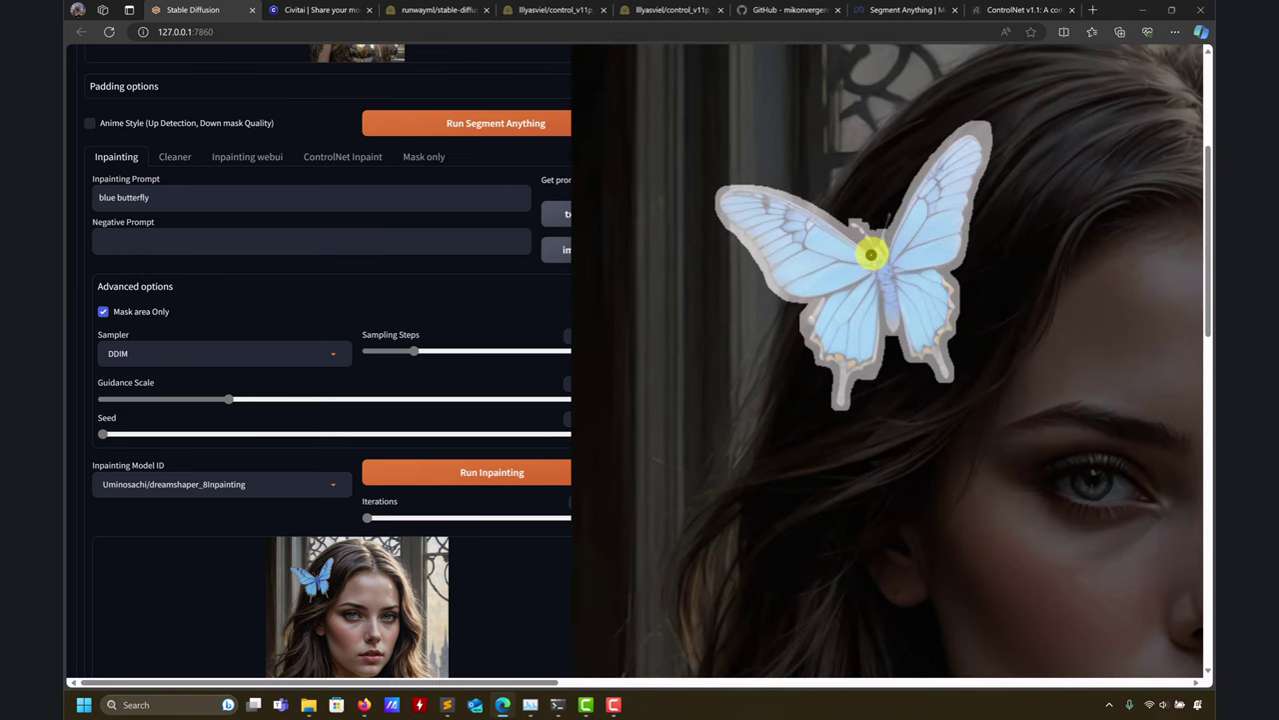
pyautogui.scroll(1, 870, 256)
pyautogui.scroll(1, 892, 322)
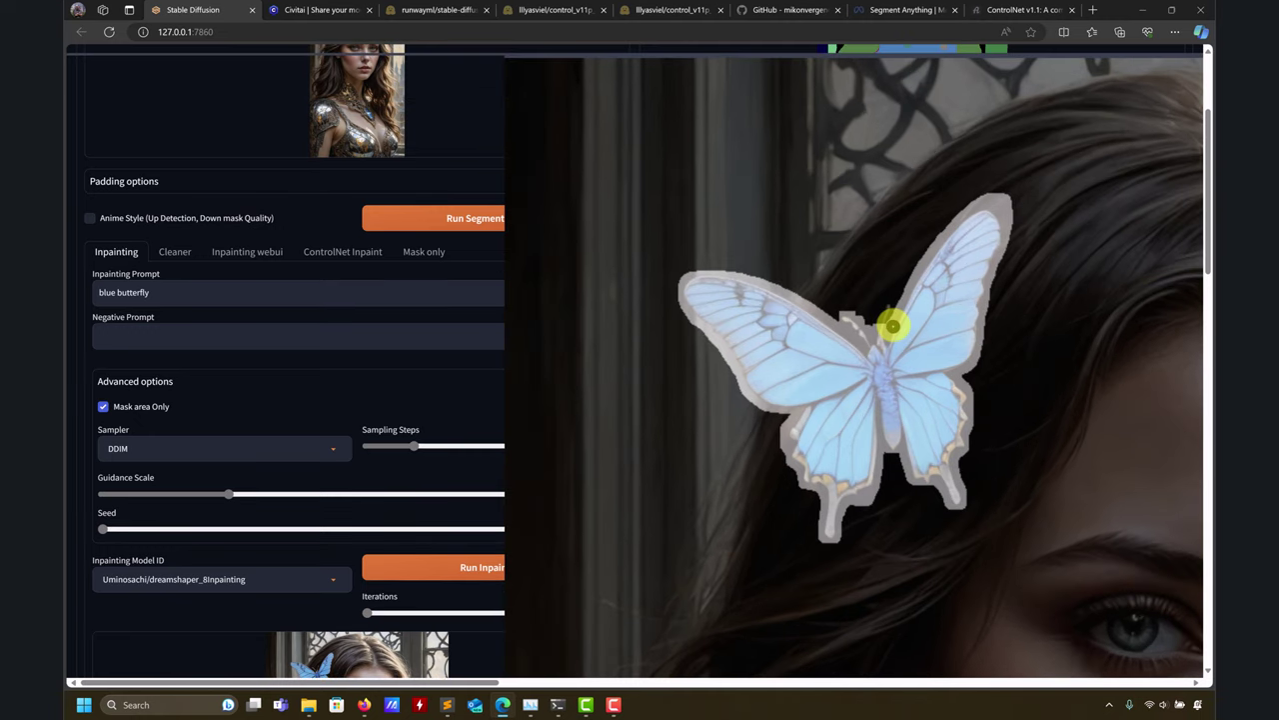
pyautogui.scroll(1, 893, 325)
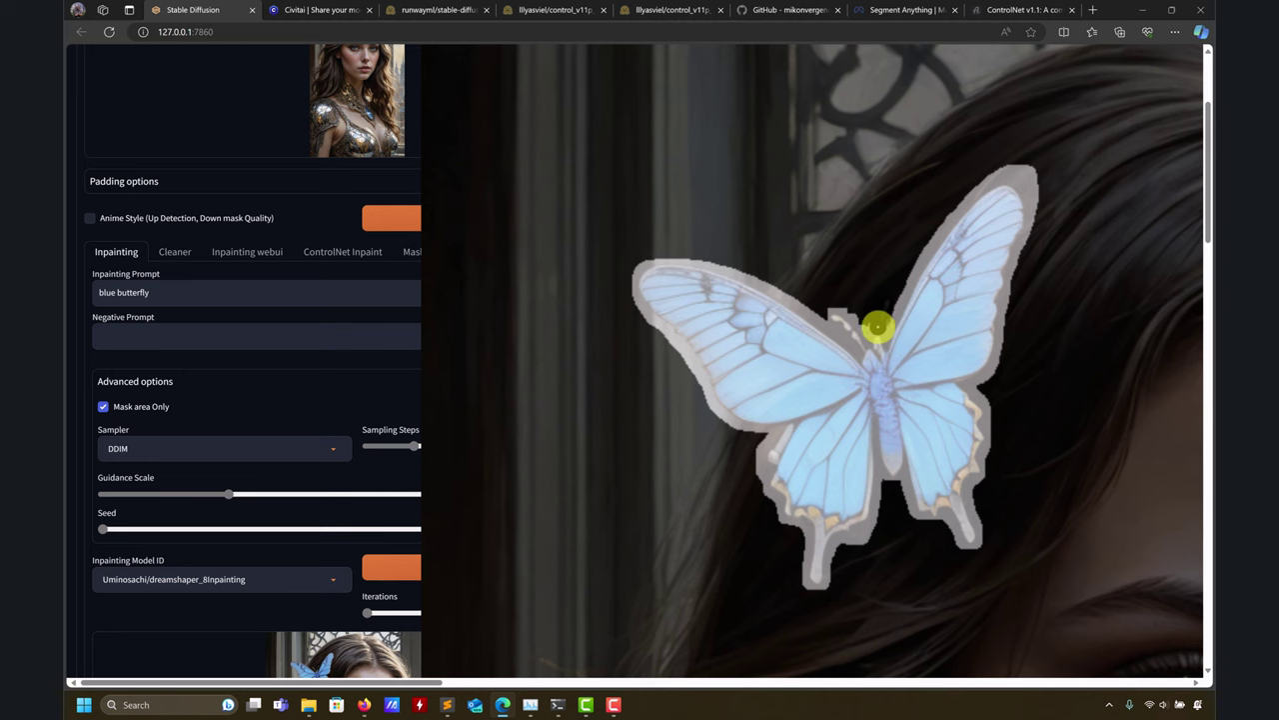
# Step: Sketch over the uncovered gaps between the butterfly's wings and add the strokes to the mask
pyautogui.scroll(-3, 1080, 540)
pyautogui.click(943, 473)
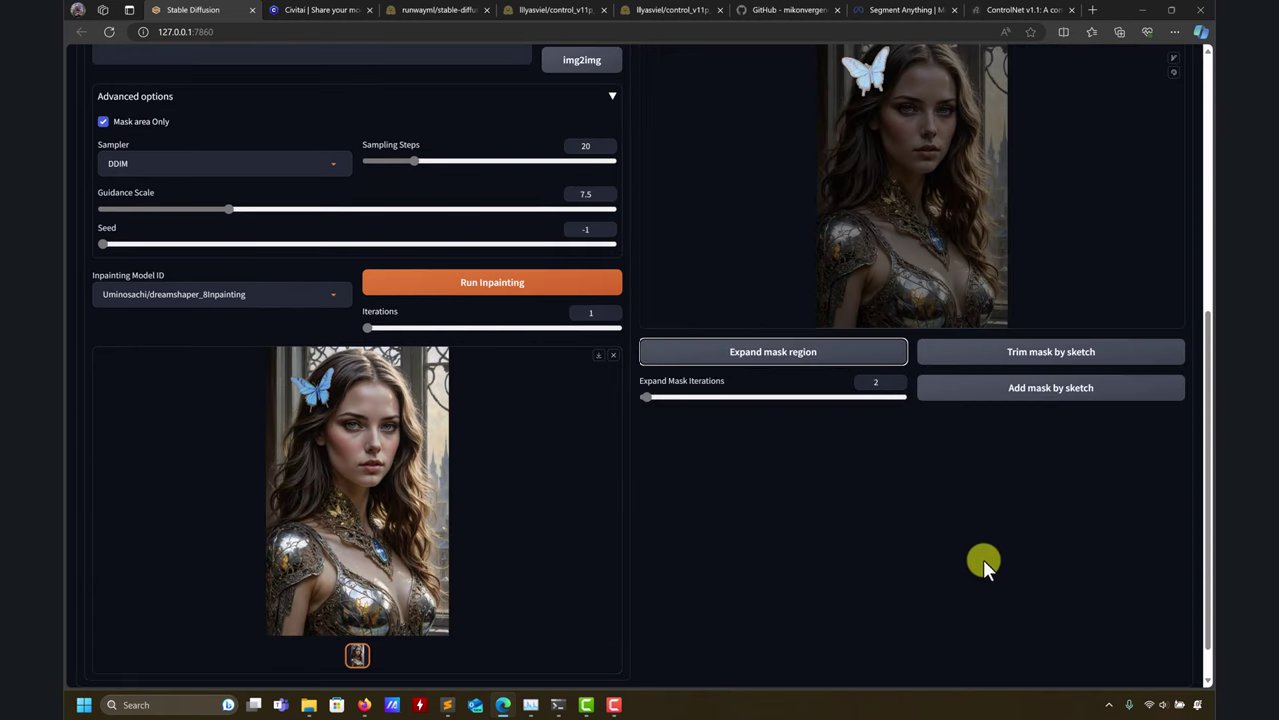
pyautogui.click(1027, 400)
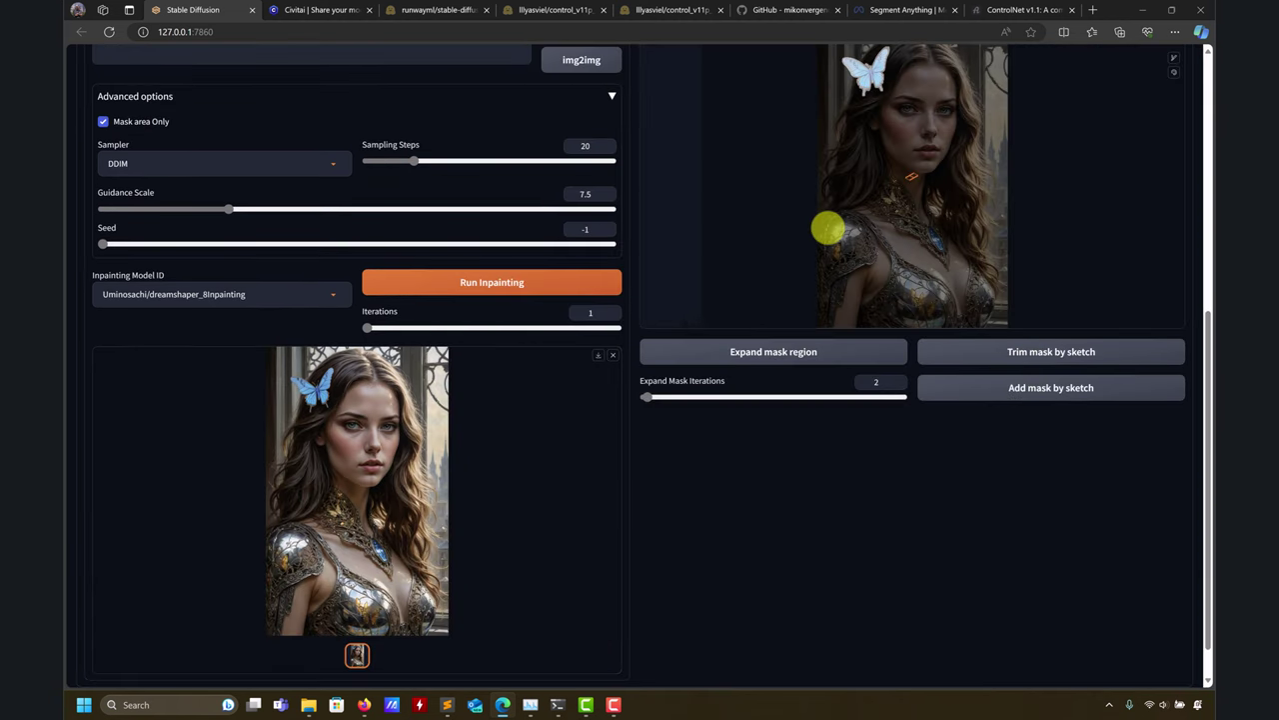
pyautogui.scroll(3, 829, 223)
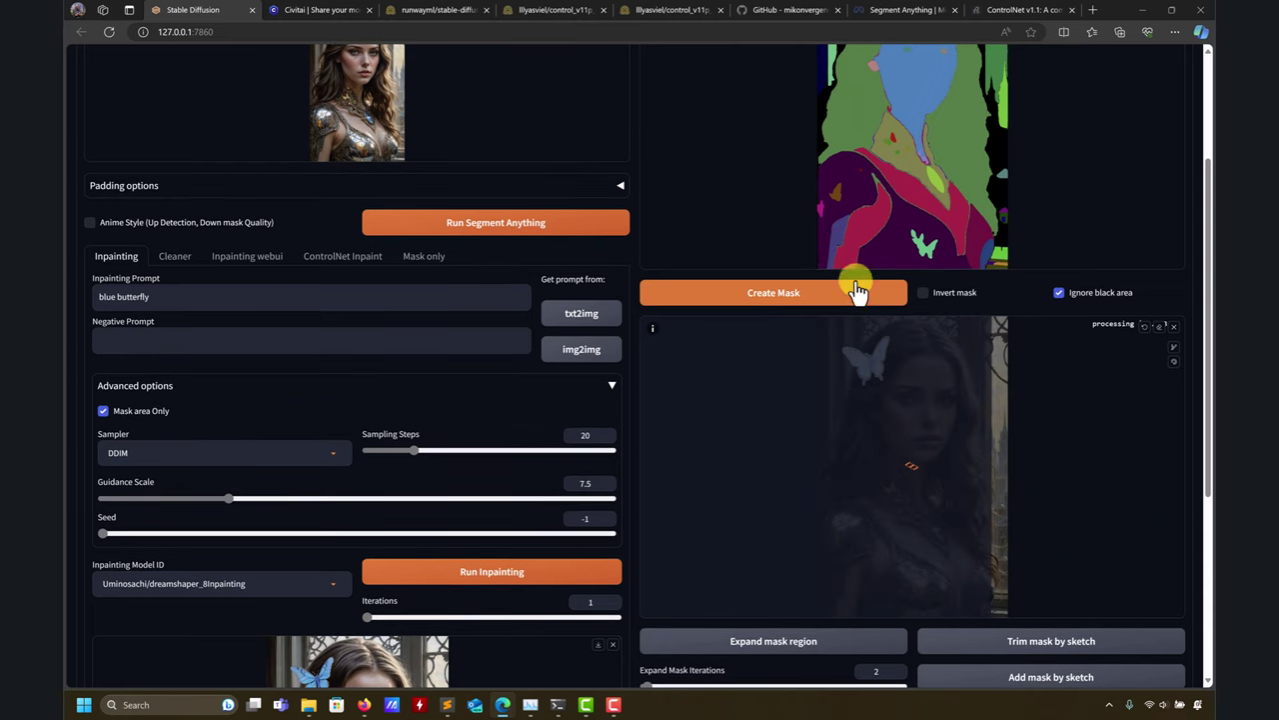
pyautogui.scroll(3, 870, 362)
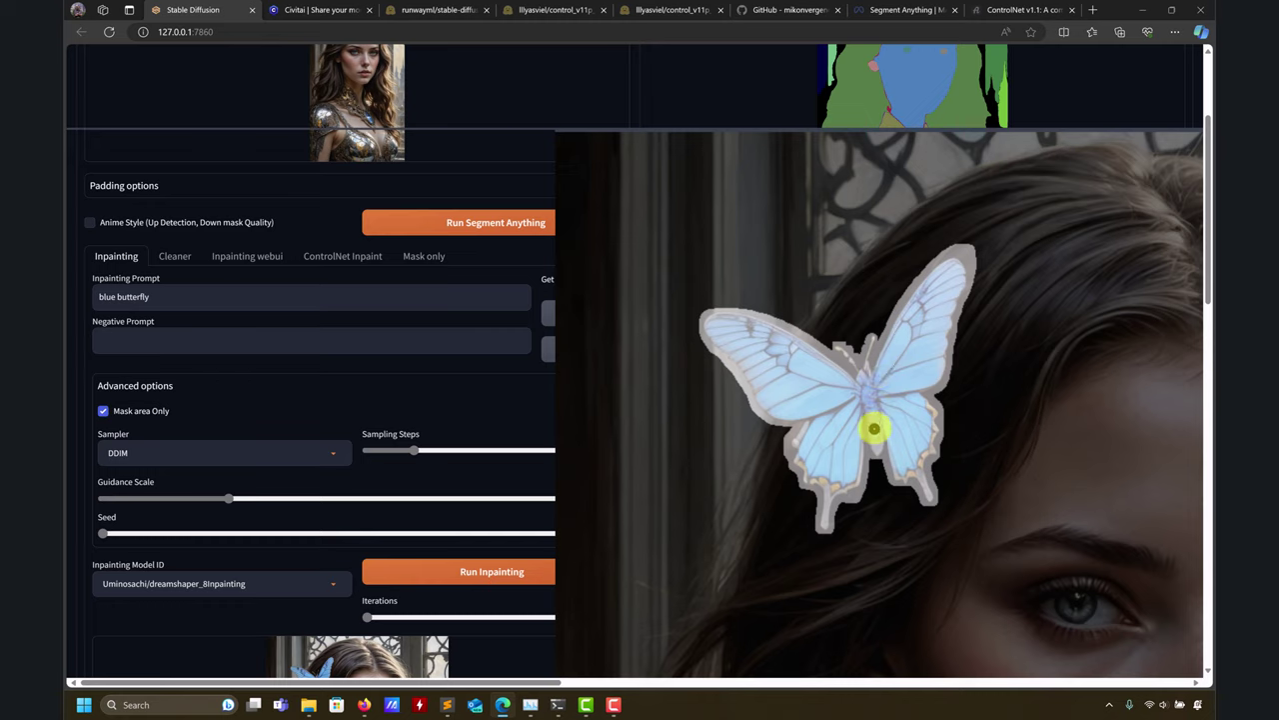
pyautogui.moveTo(874, 428); pyautogui.dragTo(877, 459)
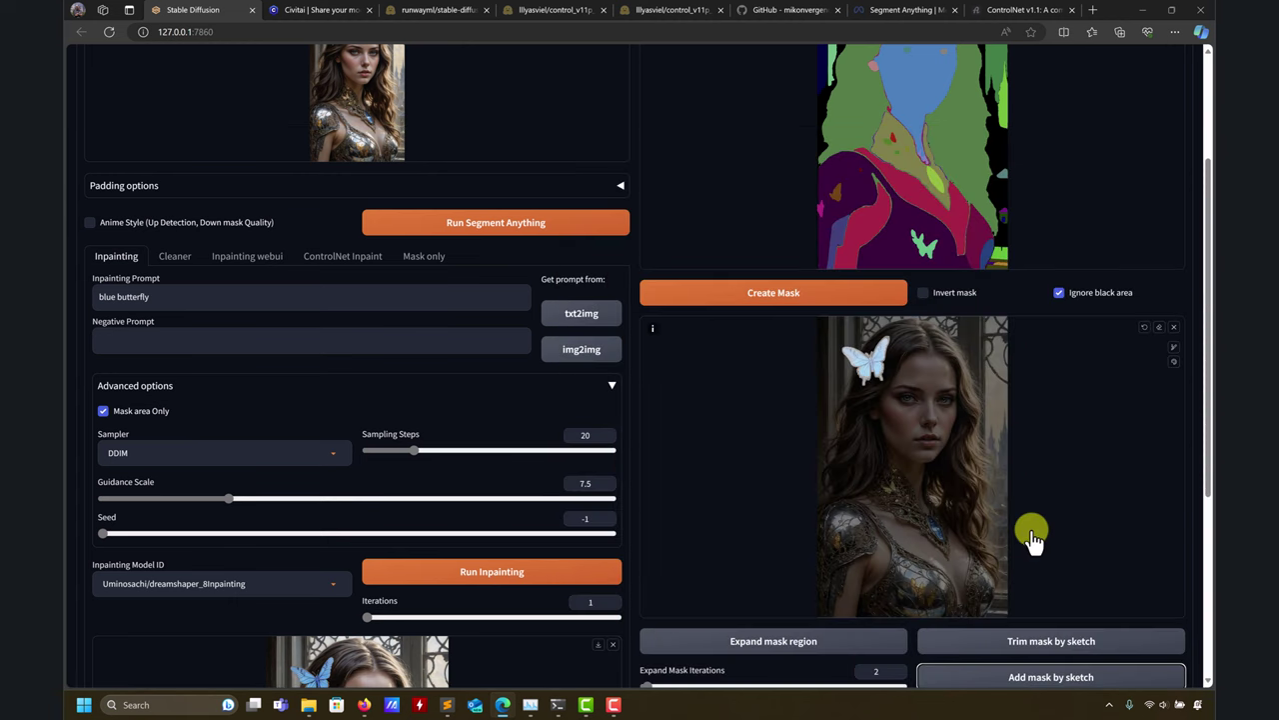
pyautogui.scroll(-3, 949, 440)
pyautogui.click(1012, 393)
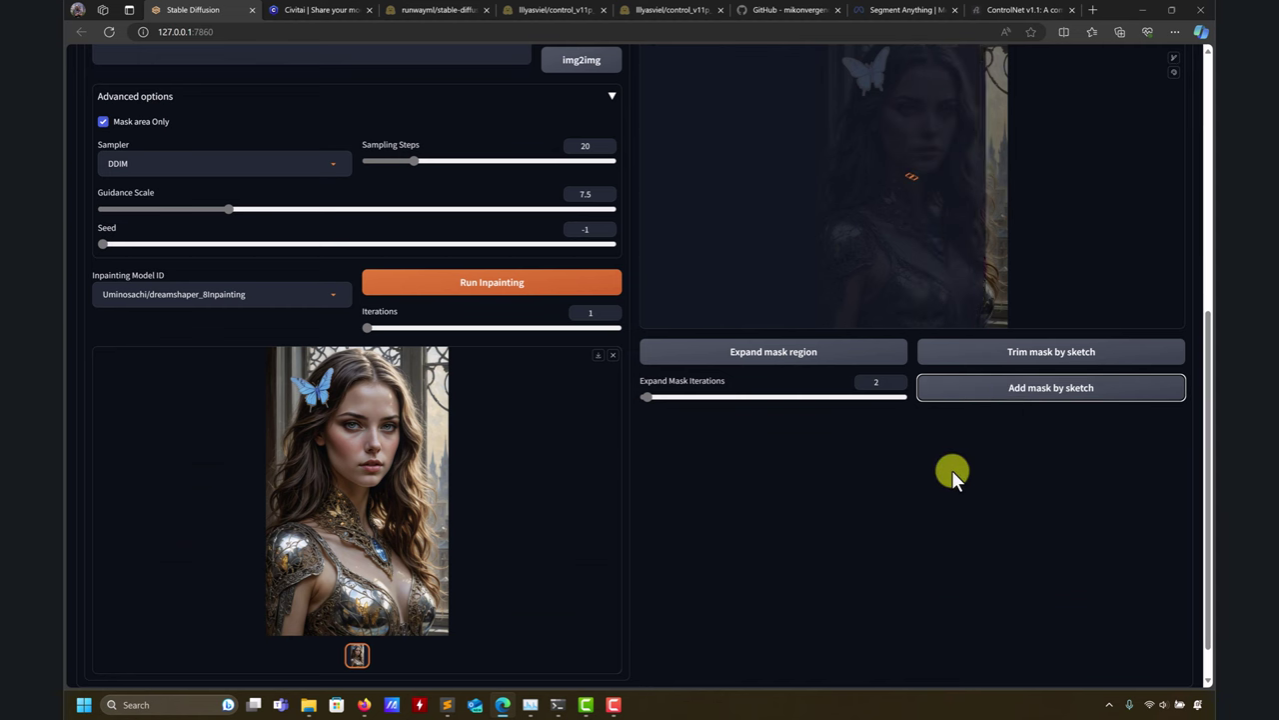
pyautogui.scroll(2, 765, 420)
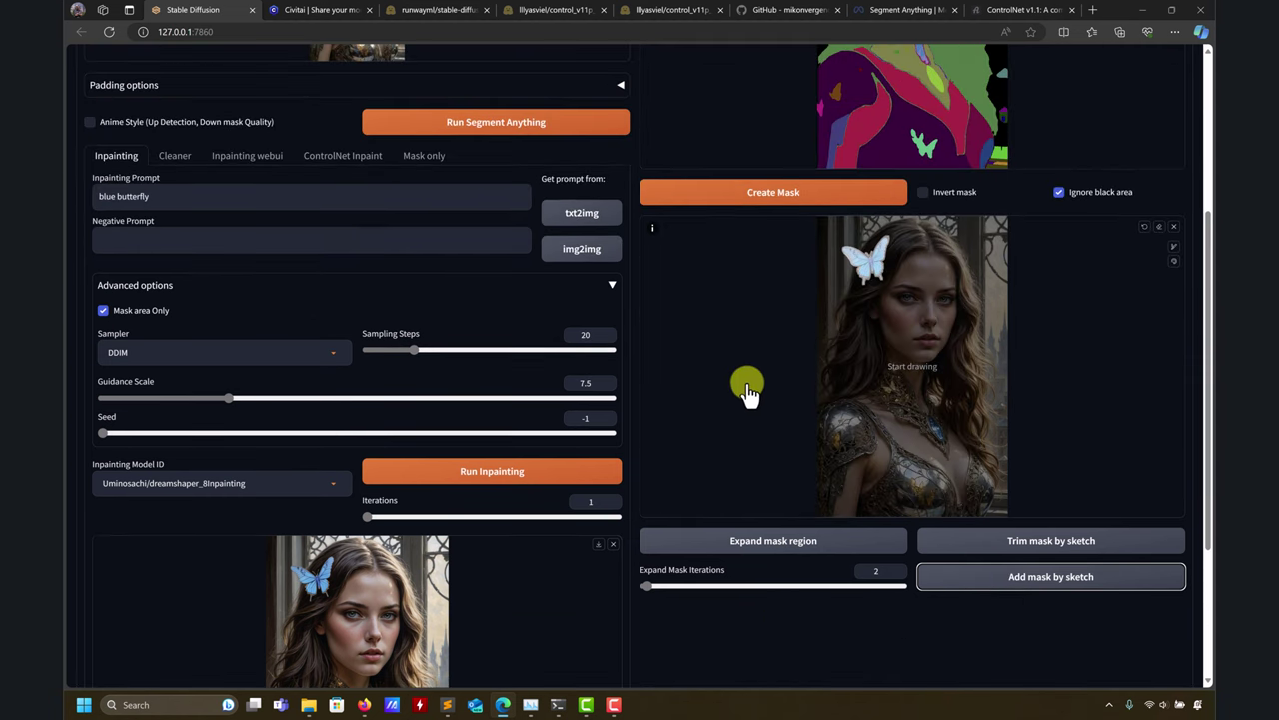
pyautogui.moveTo(186, 203); pyautogui.dragTo(75, 197)
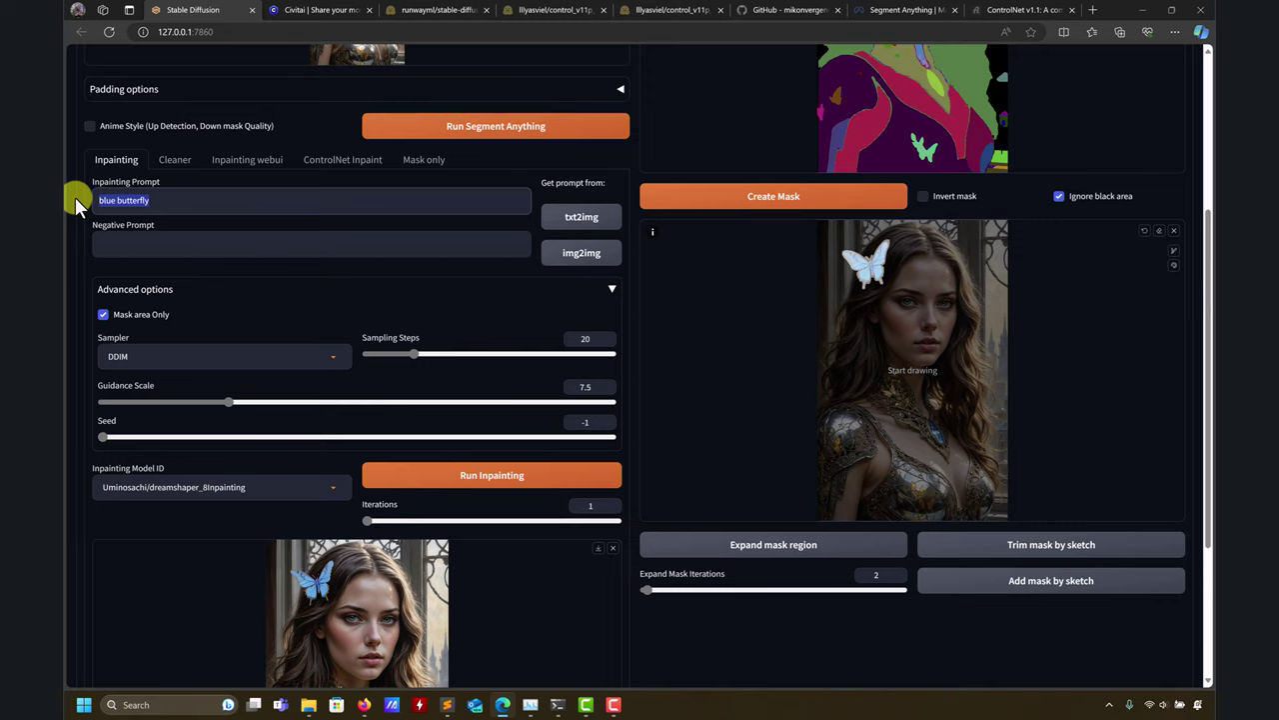
pyautogui.write('empty hair')
pyautogui.moveTo(177, 200); pyautogui.dragTo(65, 192)
# Step: Remove the masked butterfly by running Cleaner with the lama model, and examine the hair in the enlarged result
pyautogui.click(198, 160)
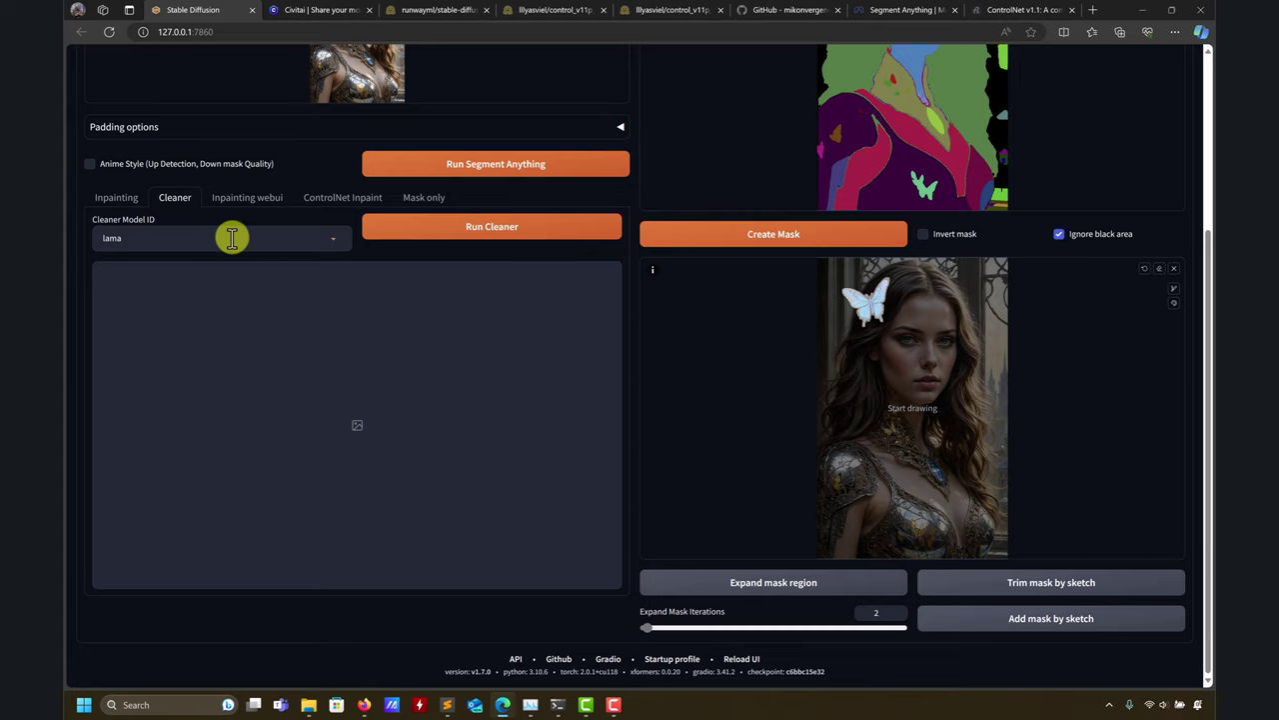
pyautogui.click(331, 238)
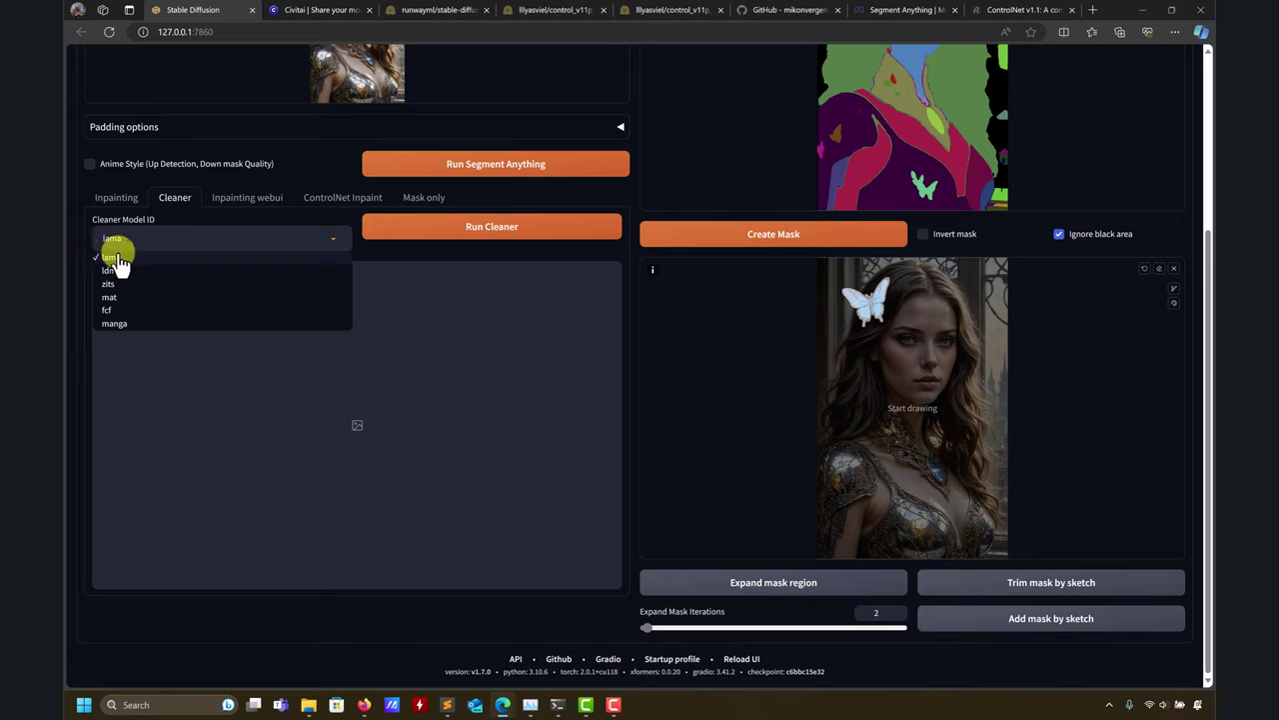
pyautogui.click(112, 258)
pyautogui.click(480, 227)
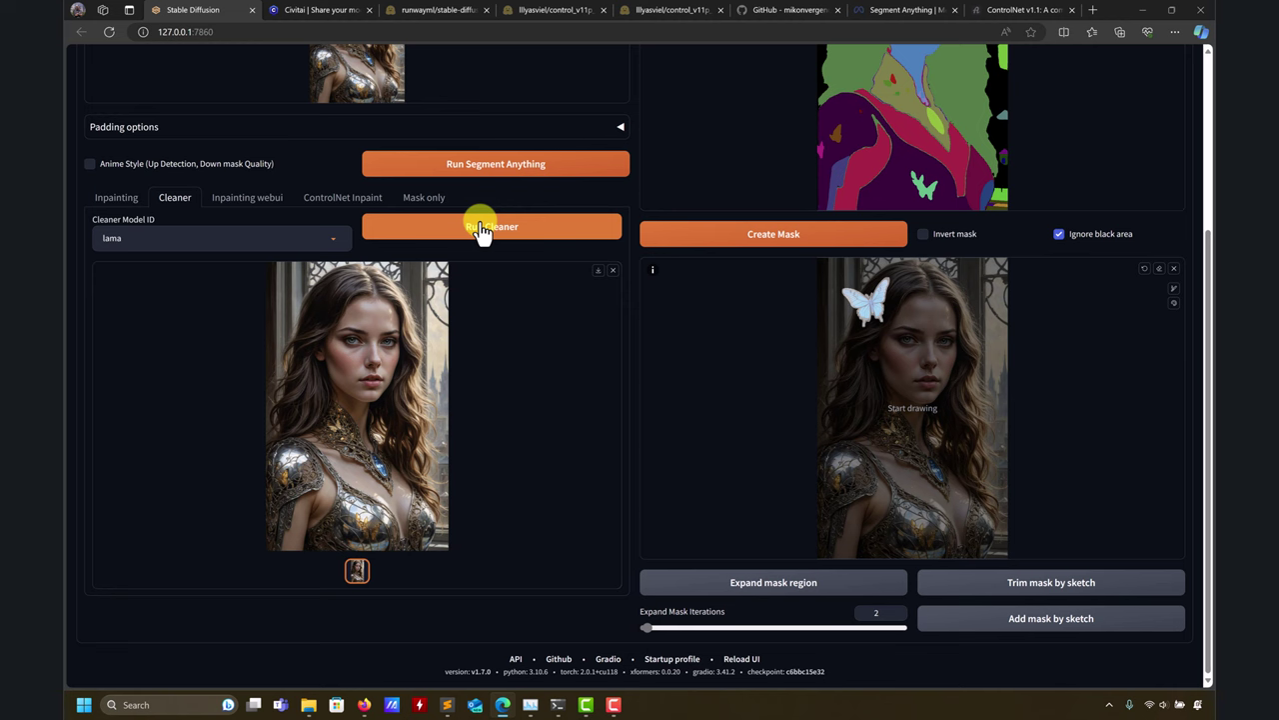
pyautogui.click(337, 331)
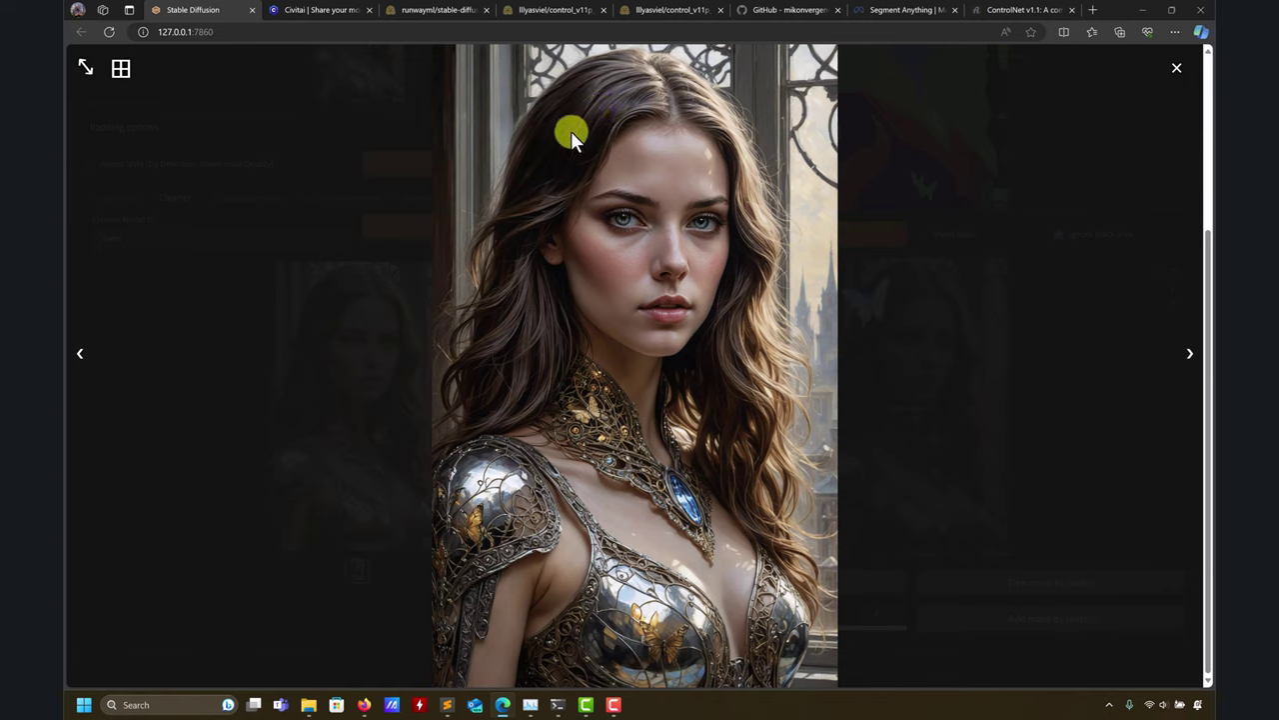
pyautogui.click(1176, 69)
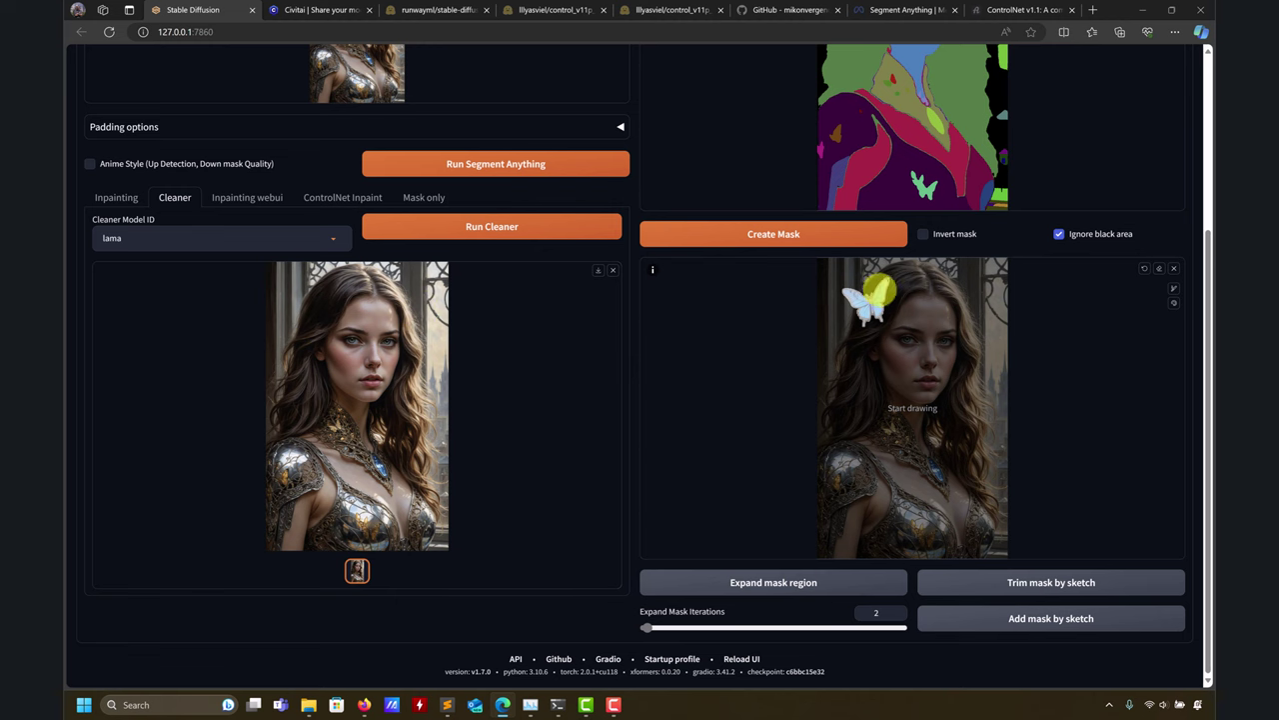
# Step: Use the cleaned image as the new input, run Segment Anything on it, and follow the processing in the console
pyautogui.scroll(3, 434, 422)
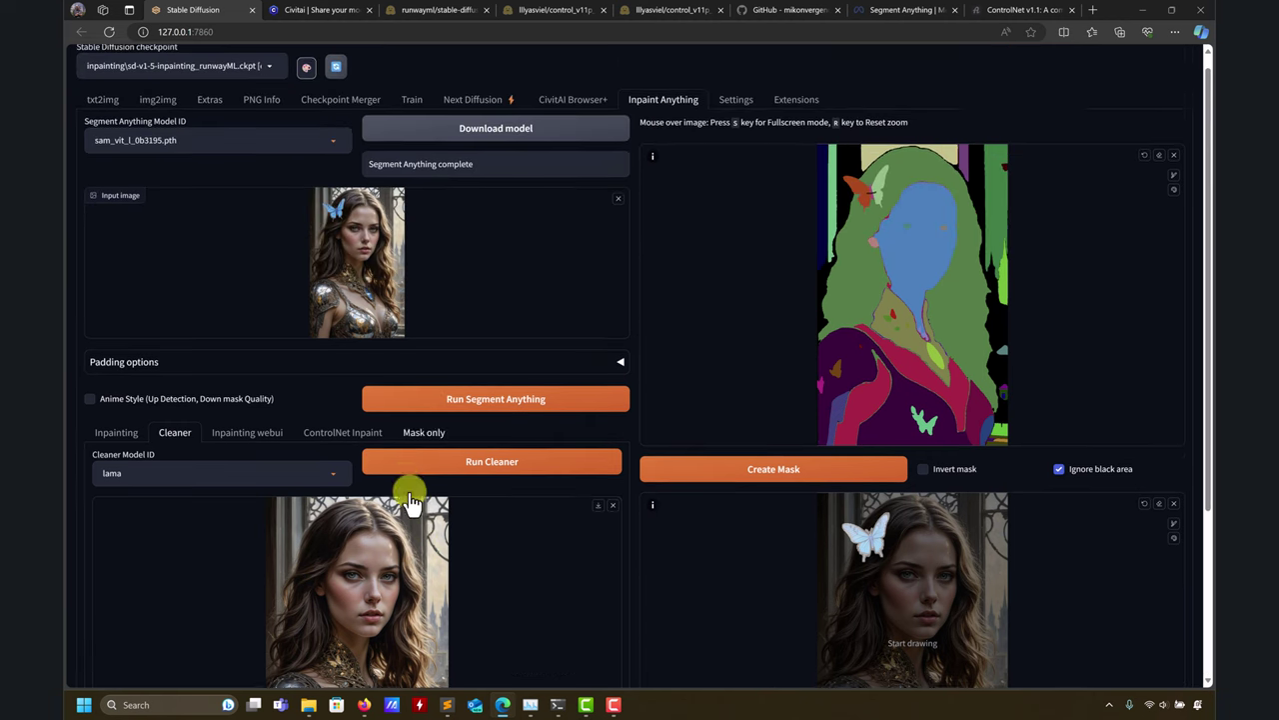
pyautogui.moveTo(386, 297); pyautogui.dragTo(368, 272)
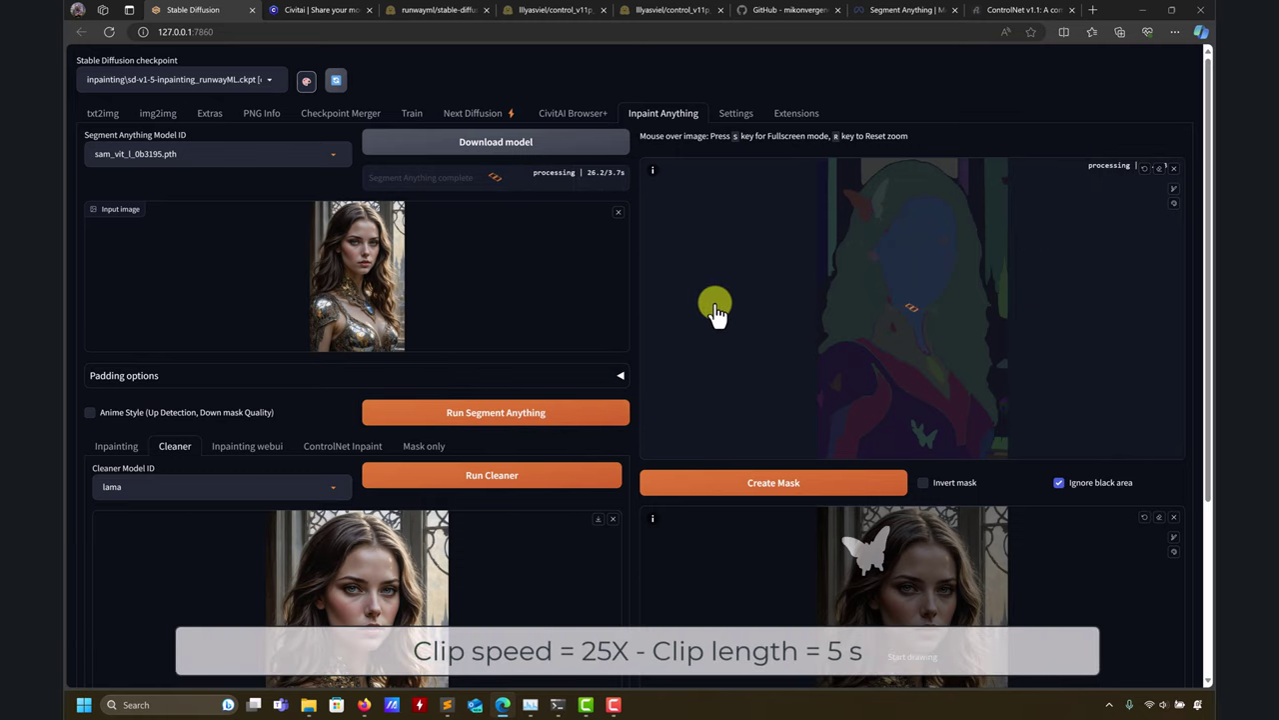
pyautogui.click(558, 705)
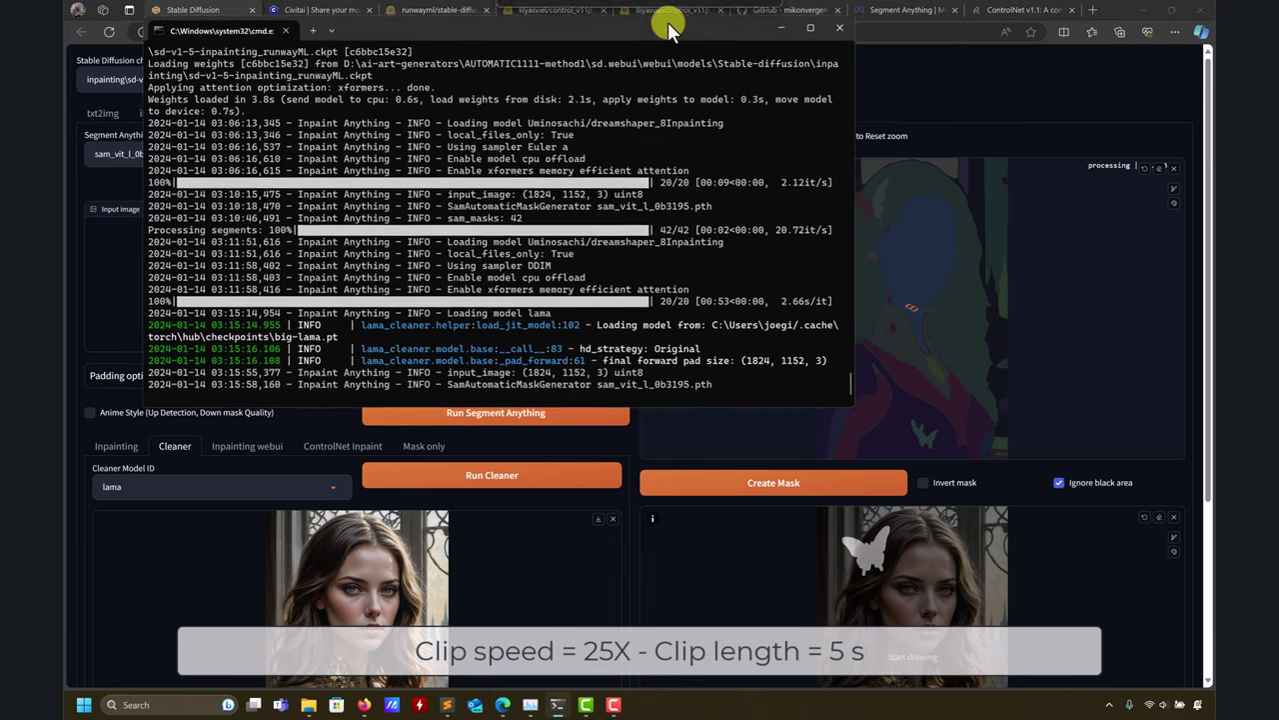
pyautogui.moveTo(668, 22); pyautogui.dragTo(654, 28)
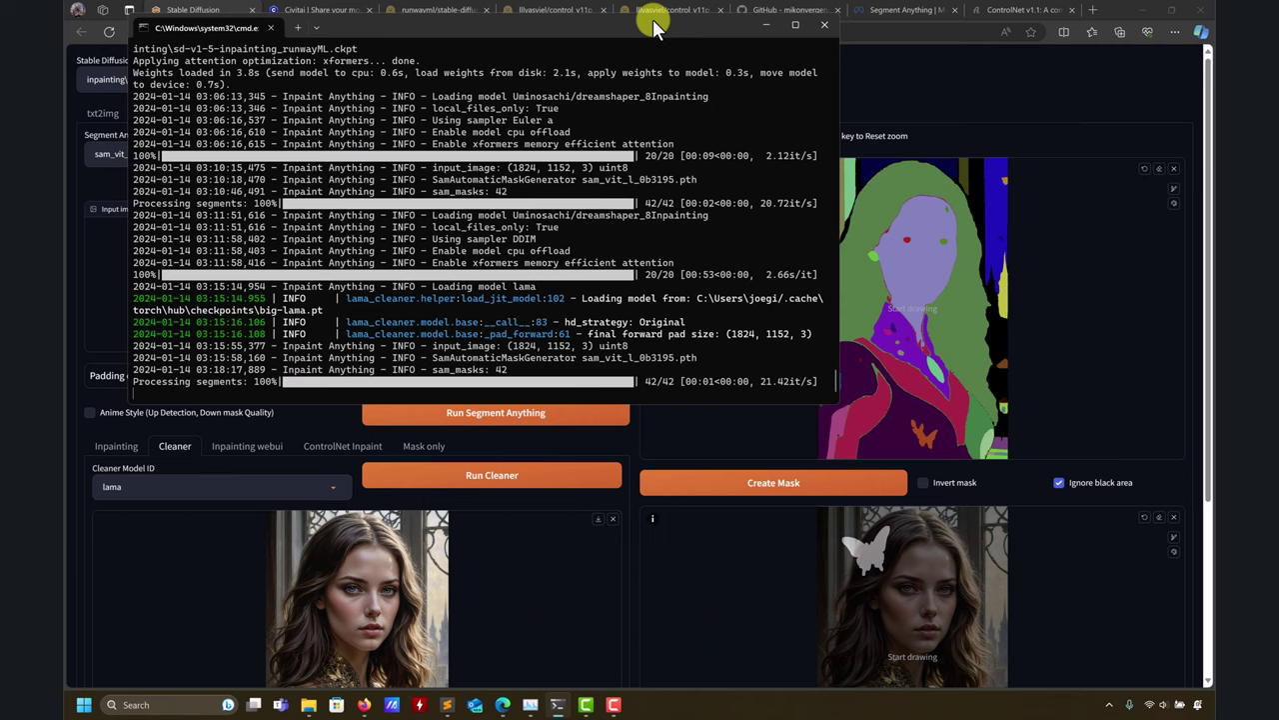
pyautogui.click(767, 24)
# Step: Create a mask from the woman's hair segment and extract it as a black-and-white mask image with Mask only
pyautogui.scroll(-1, 690, 390)
pyautogui.scroll(-3, 690, 405)
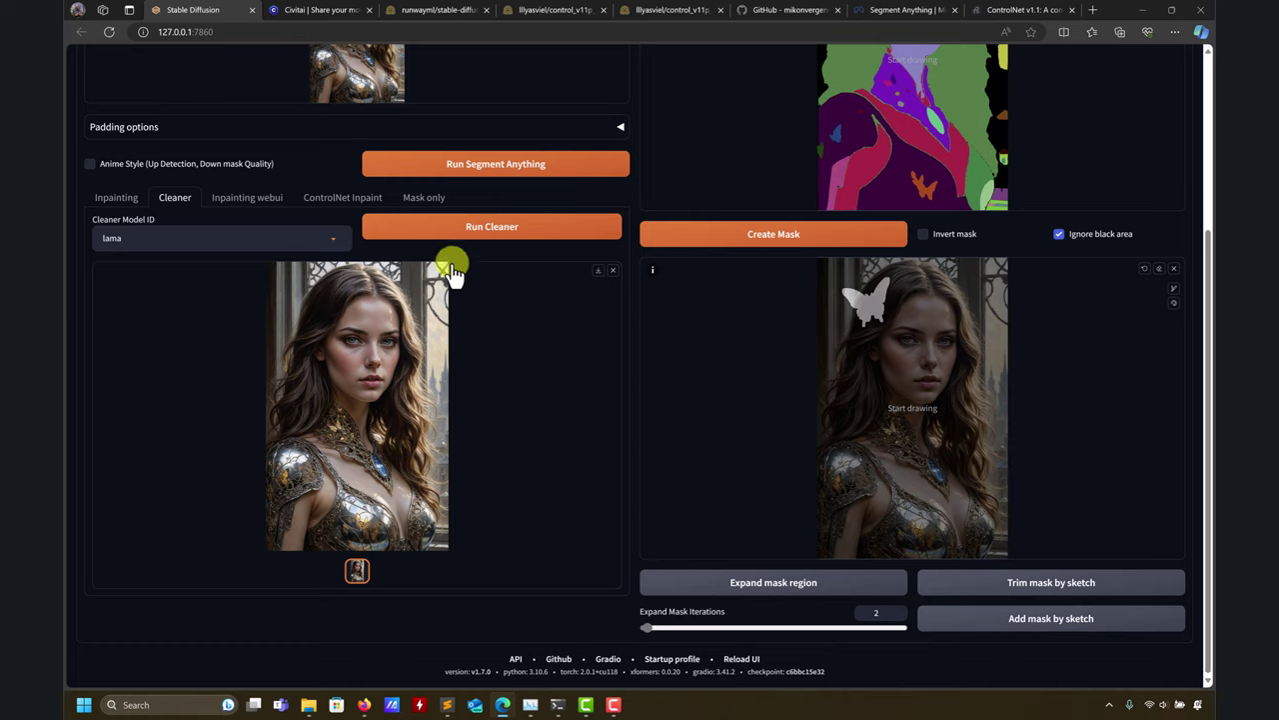
pyautogui.click(418, 200)
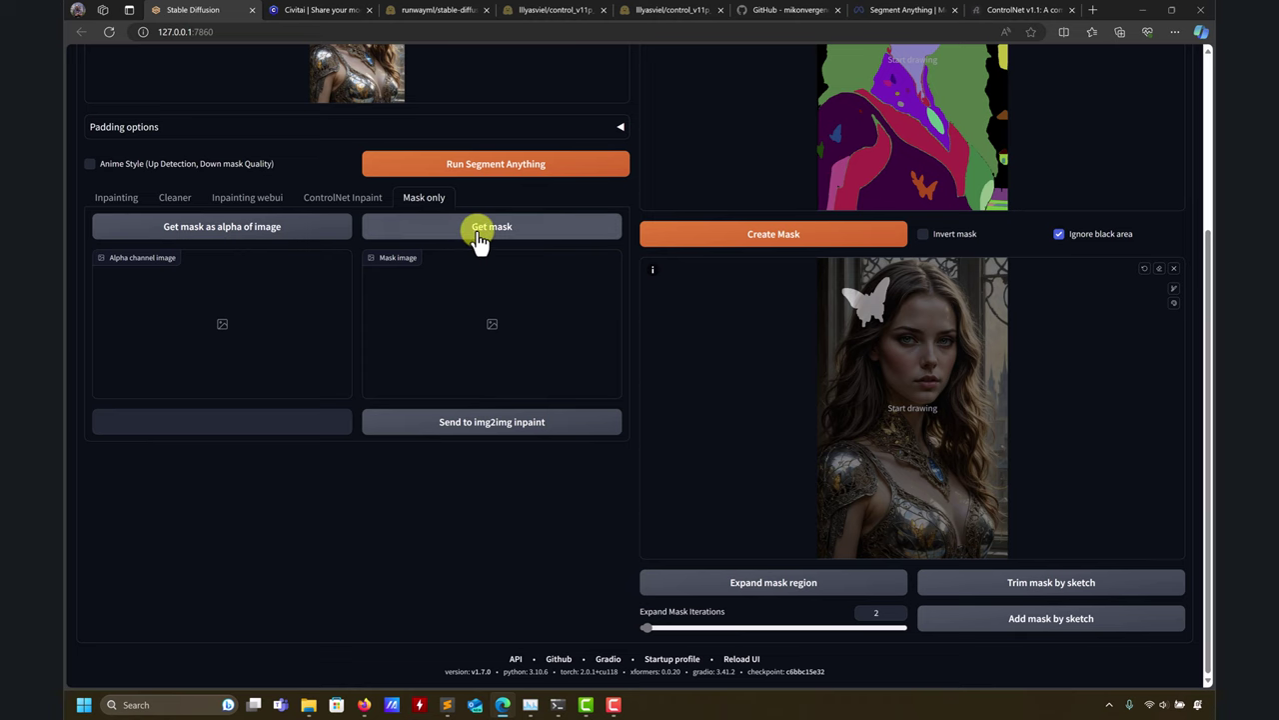
pyautogui.scroll(3, 550, 304)
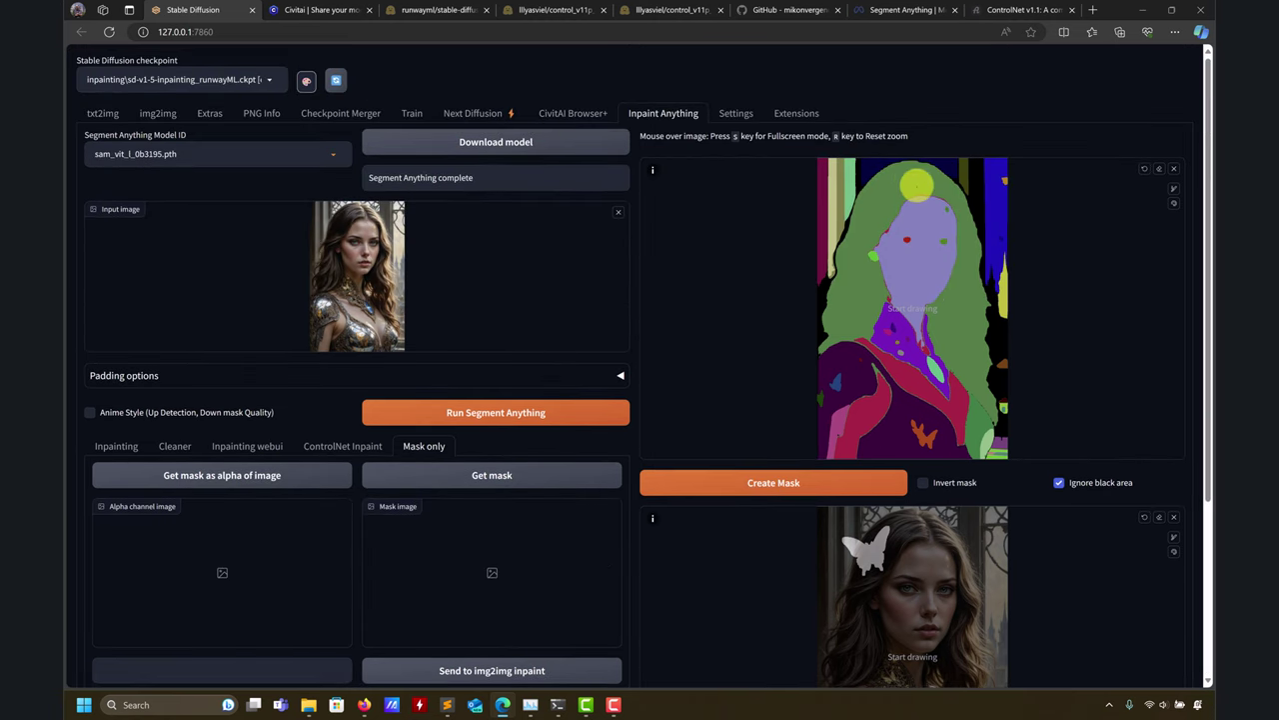
pyautogui.click(812, 488)
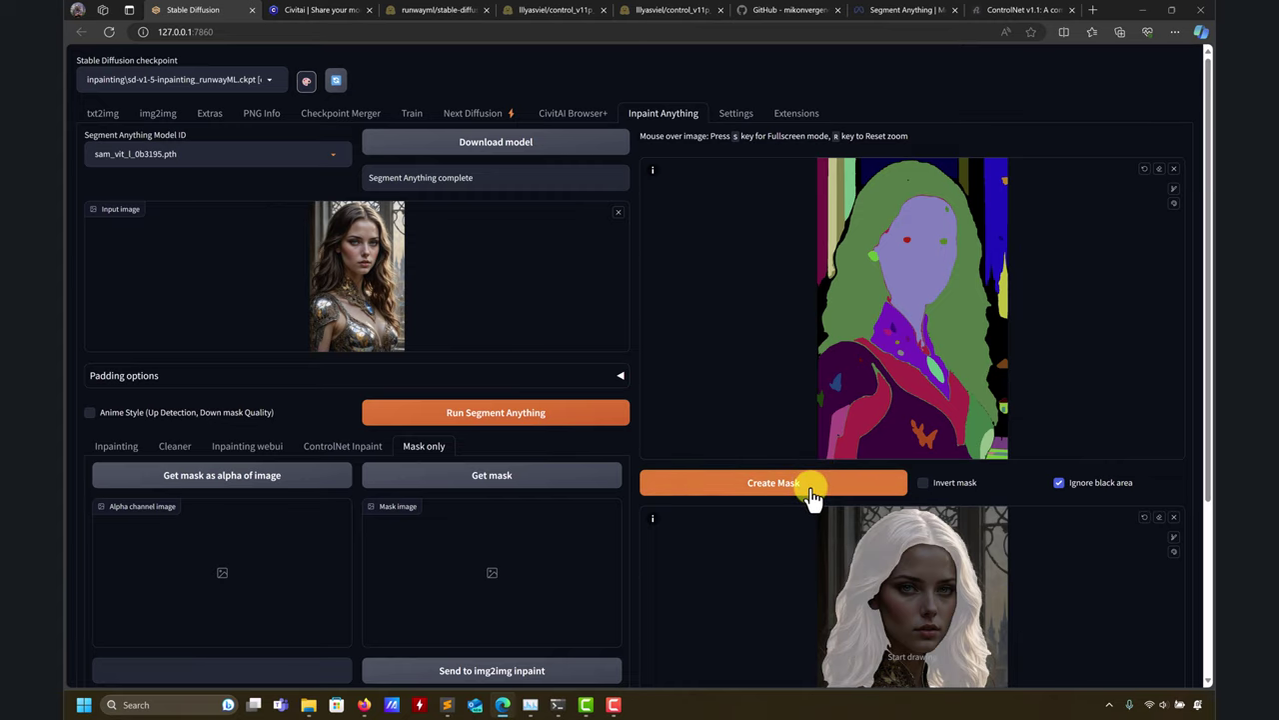
pyautogui.scroll(-1, 789, 488)
pyautogui.scroll(-1, 759, 462)
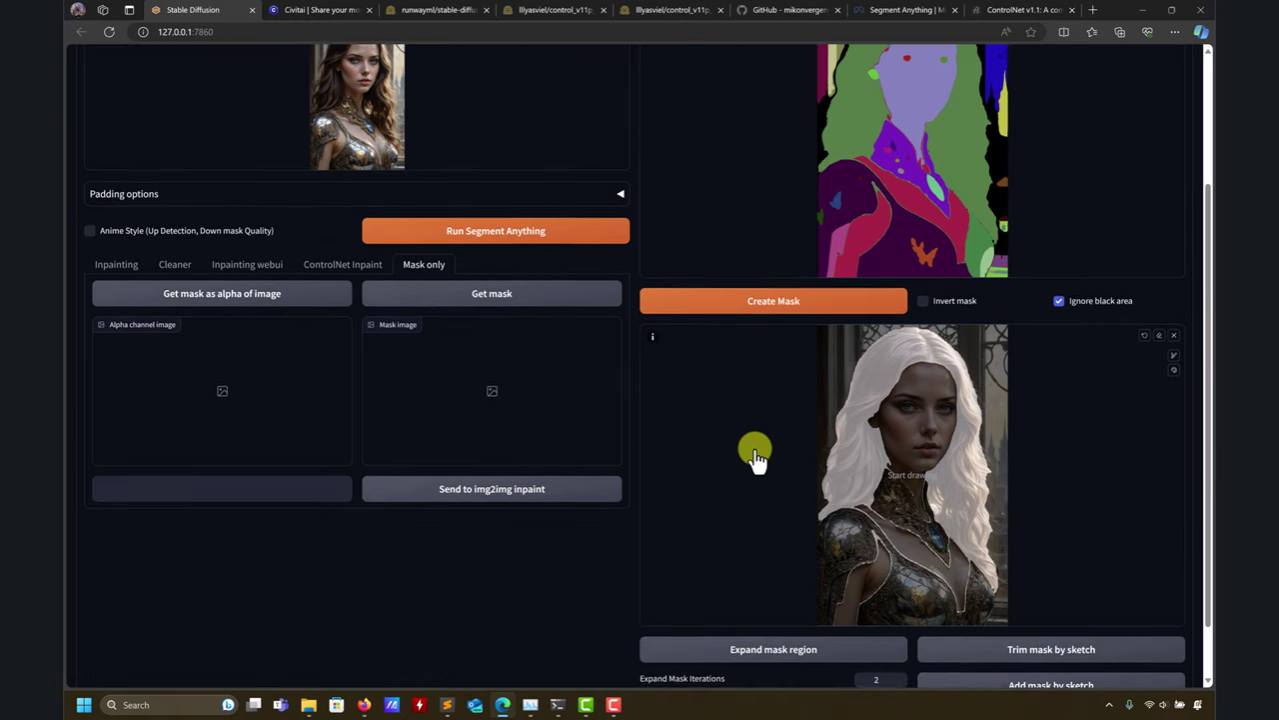
pyautogui.click(522, 290)
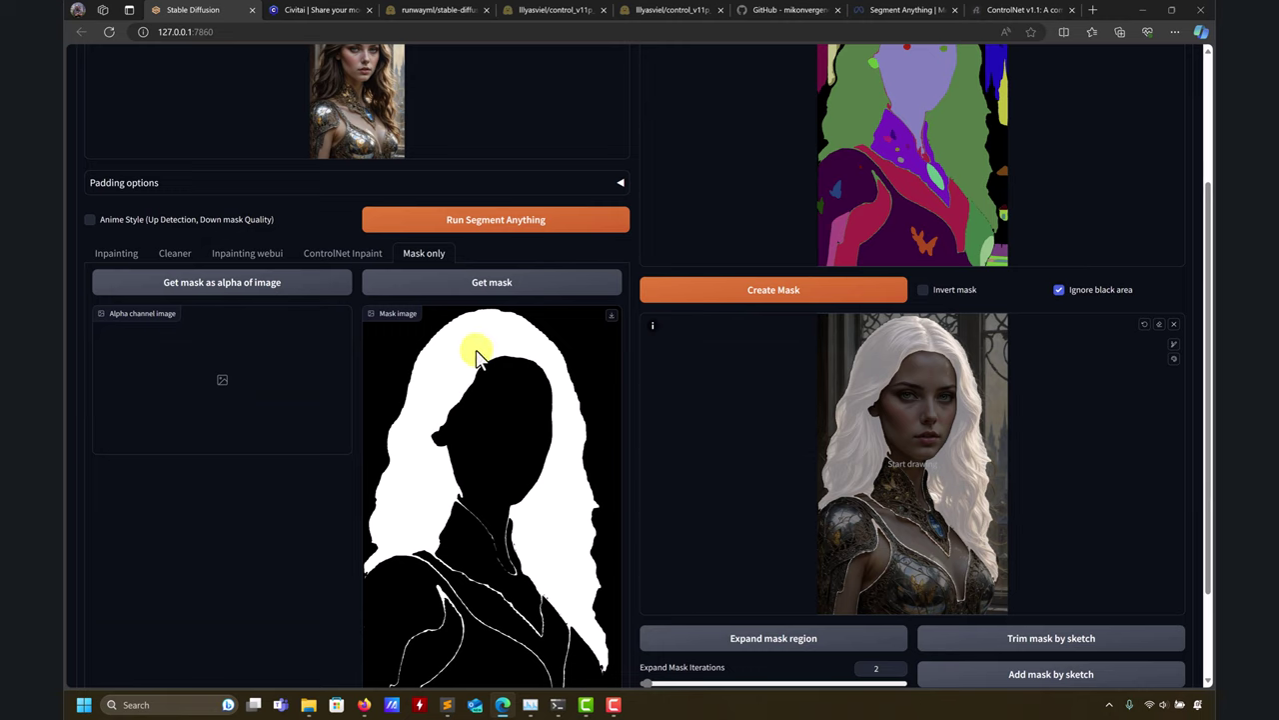
# Step: Extract the masked hair as an alpha channel image and compare it with the black-and-white mask
pyautogui.scroll(2, 997, 264)
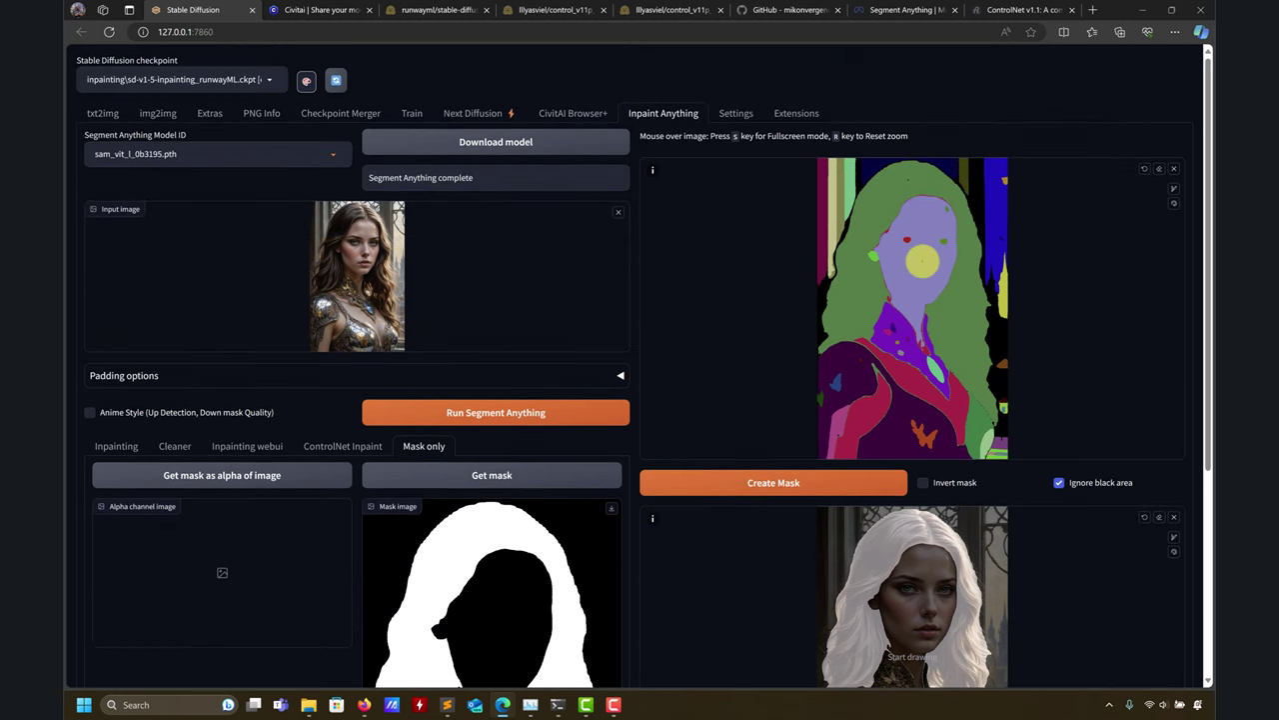
pyautogui.scroll(-1, 822, 286)
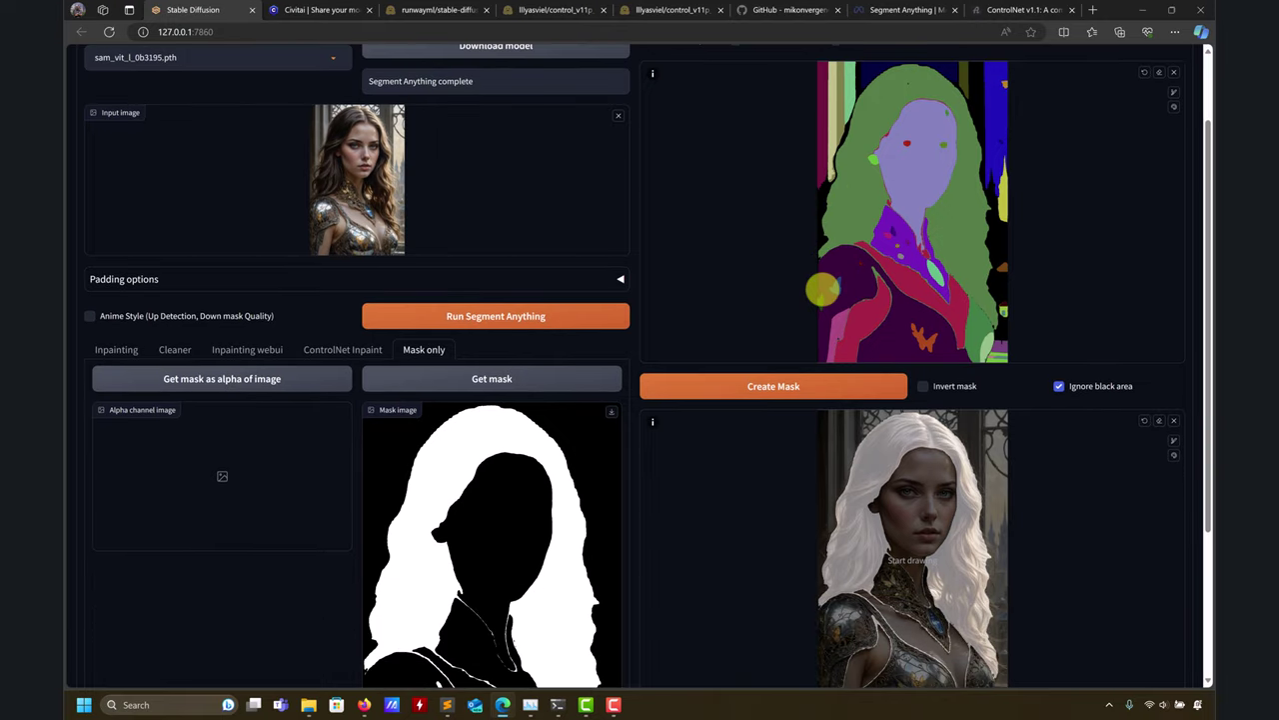
pyautogui.scroll(1, 821, 289)
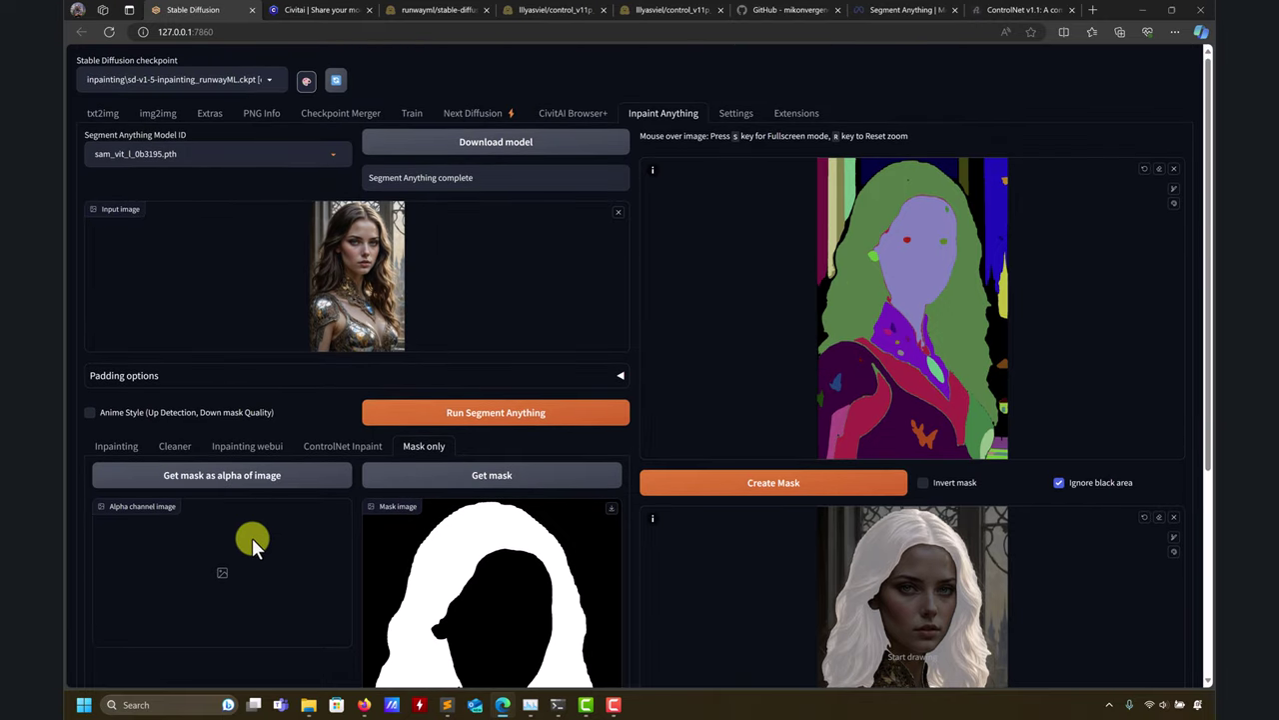
pyautogui.scroll(-1, 239, 452)
pyautogui.click(243, 388)
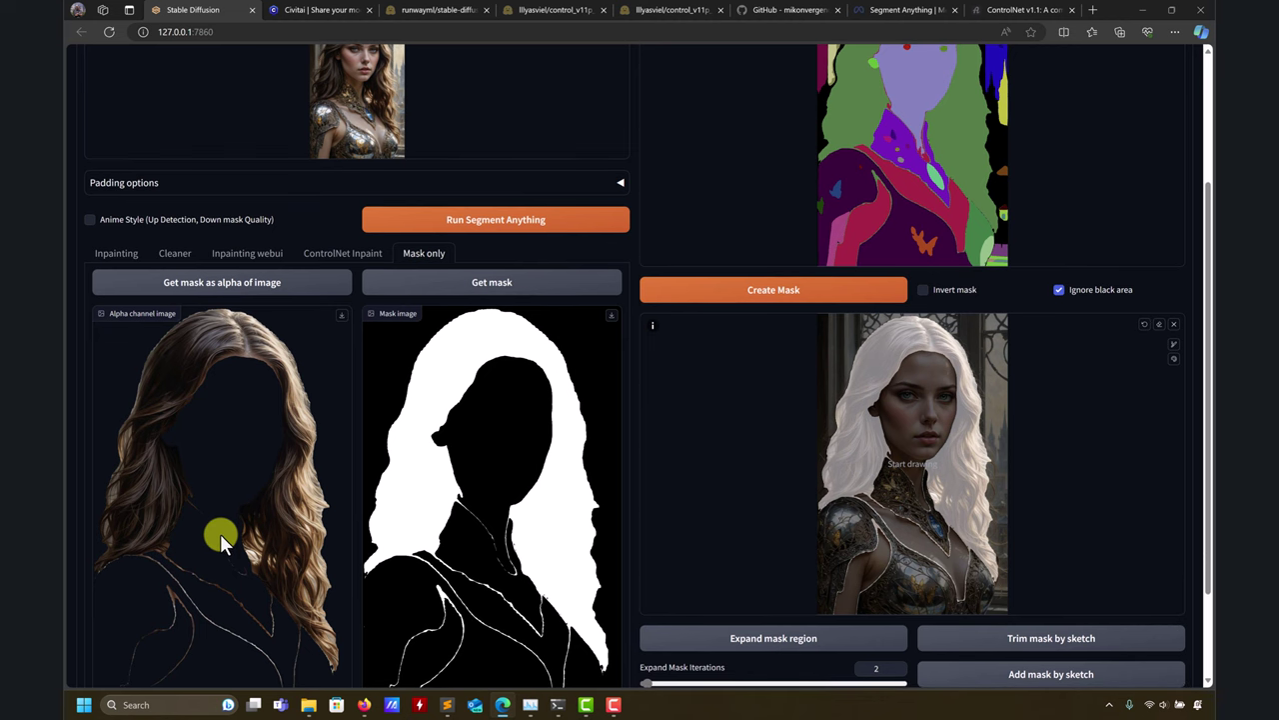
pyautogui.scroll(-1, 219, 531)
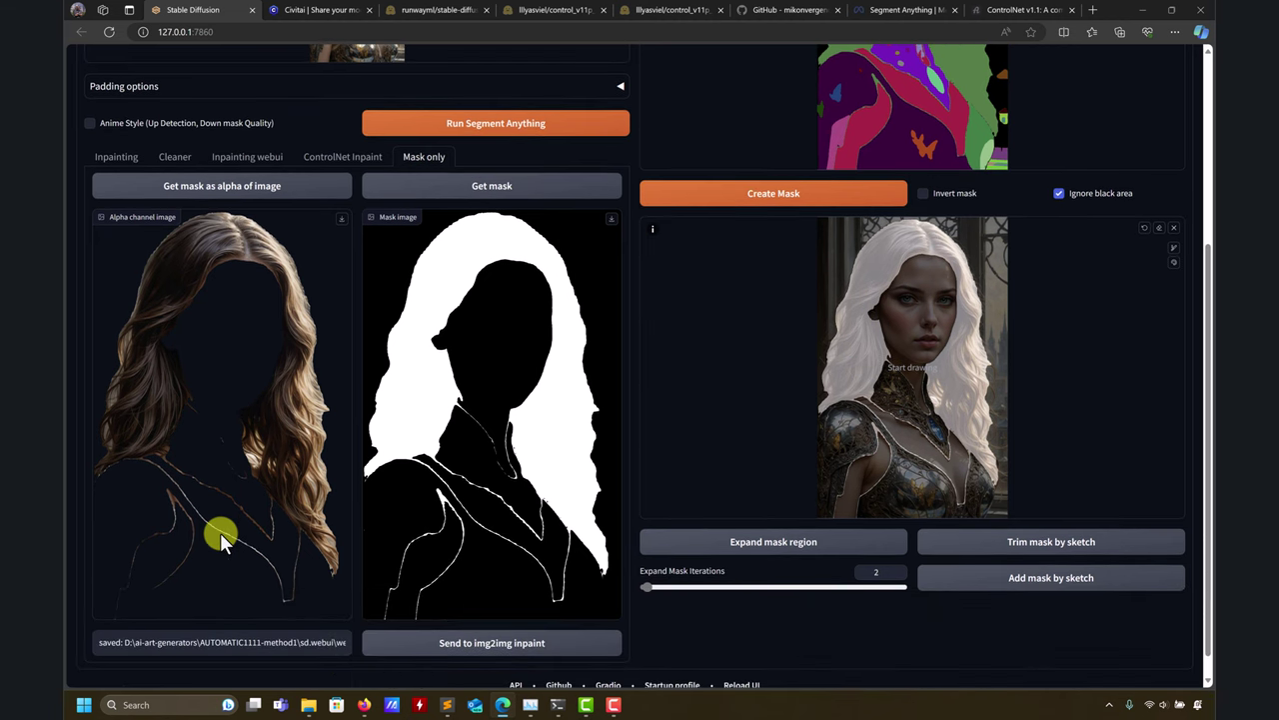
pyautogui.scroll(2, 222, 482)
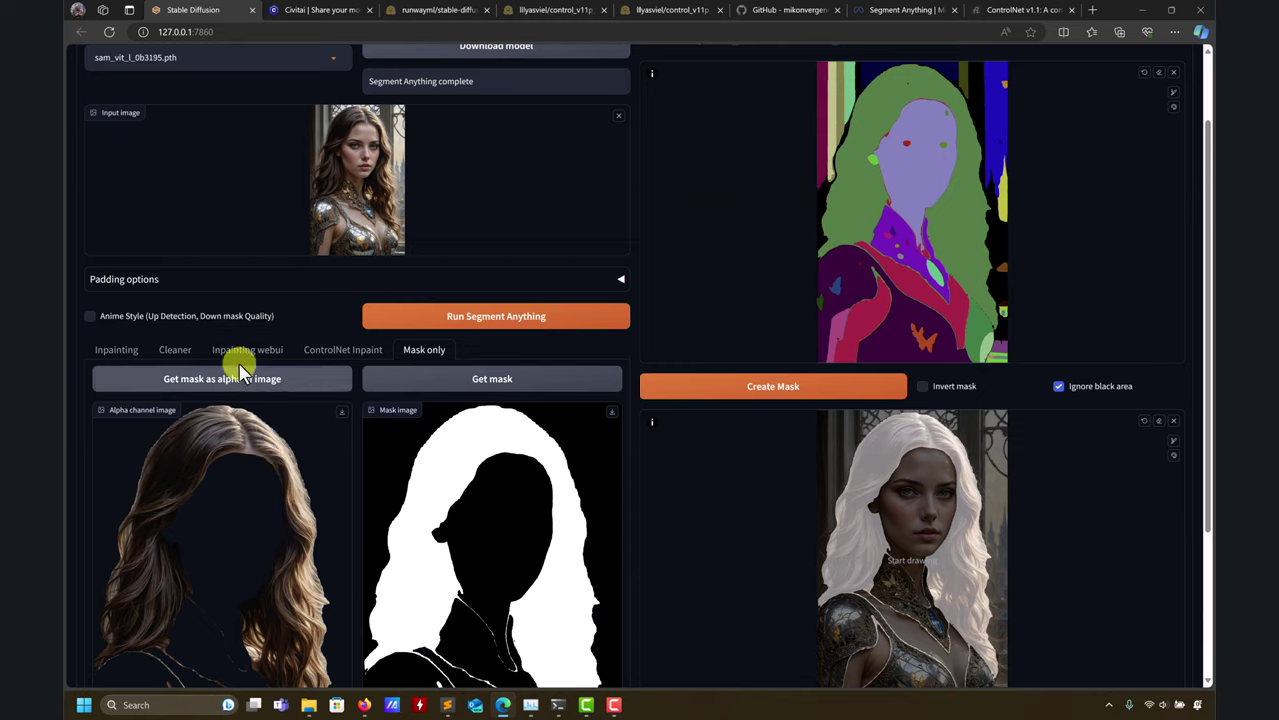
# Step: Bring up the Inpainting settings and inspect the hair mask around the neck and armor in the enlarged view
pyautogui.click(176, 350)
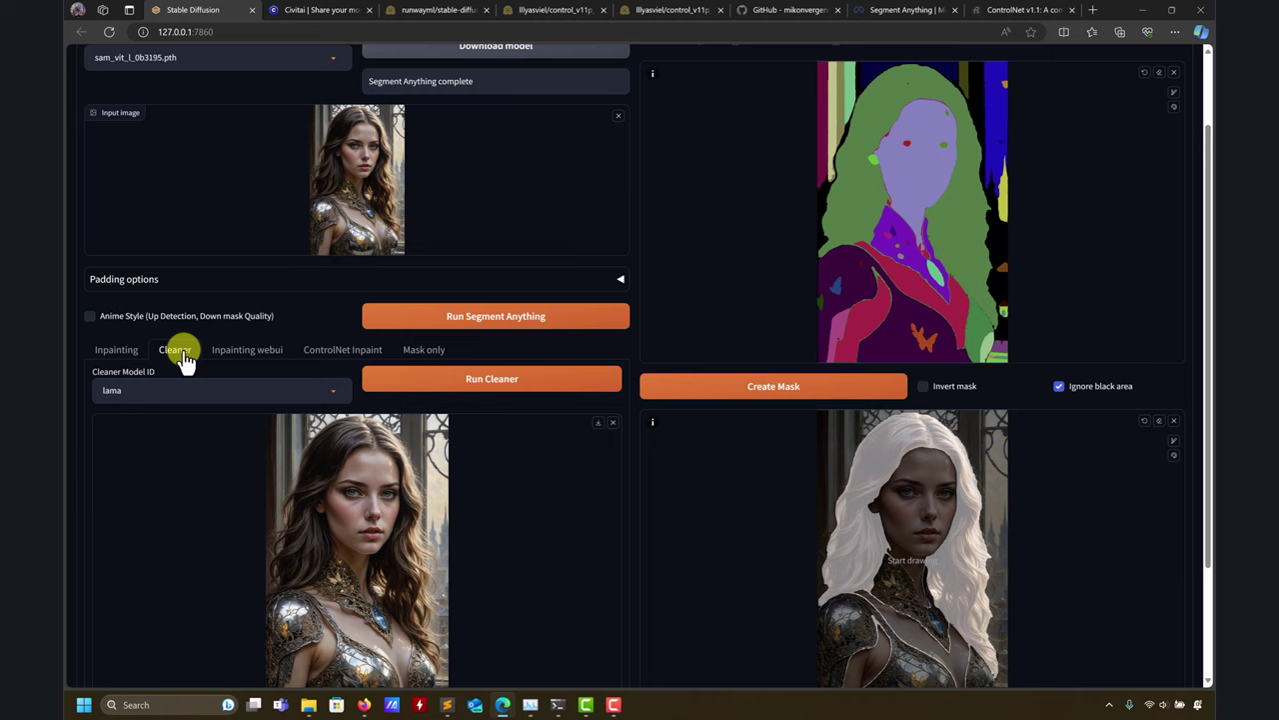
pyautogui.click(116, 350)
pyautogui.click(120, 391)
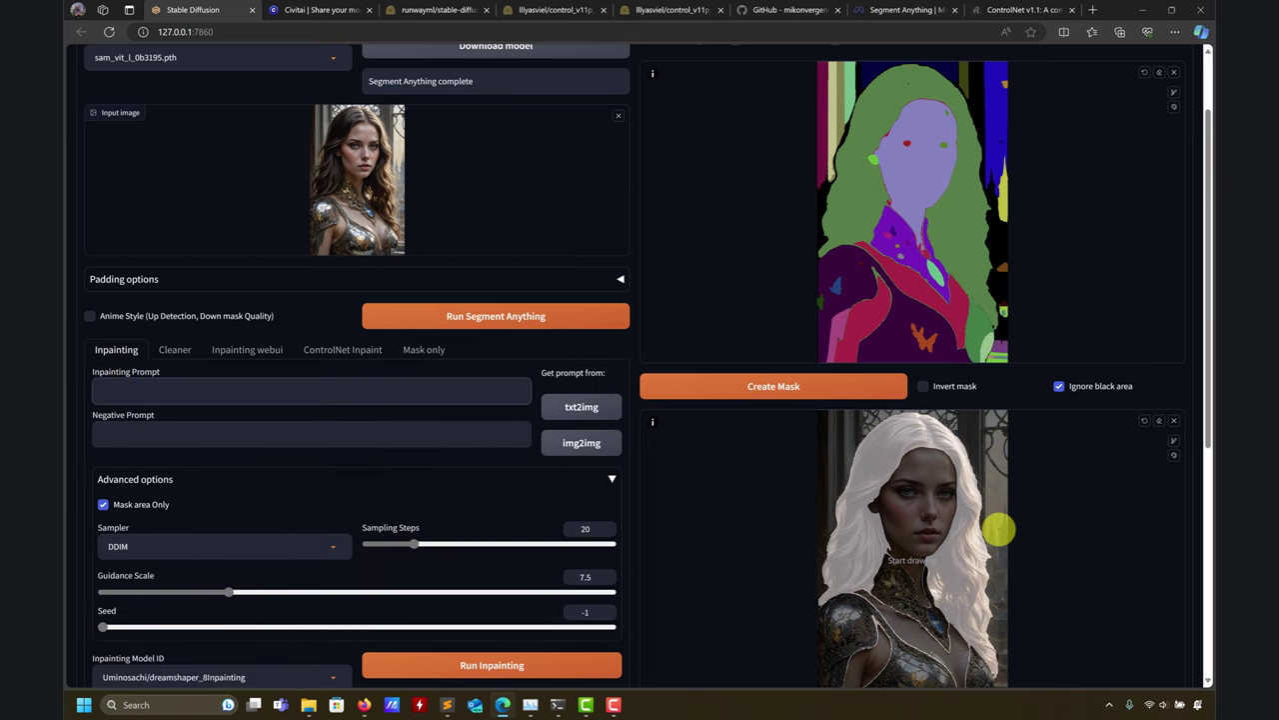
pyautogui.scroll(4, 965, 545)
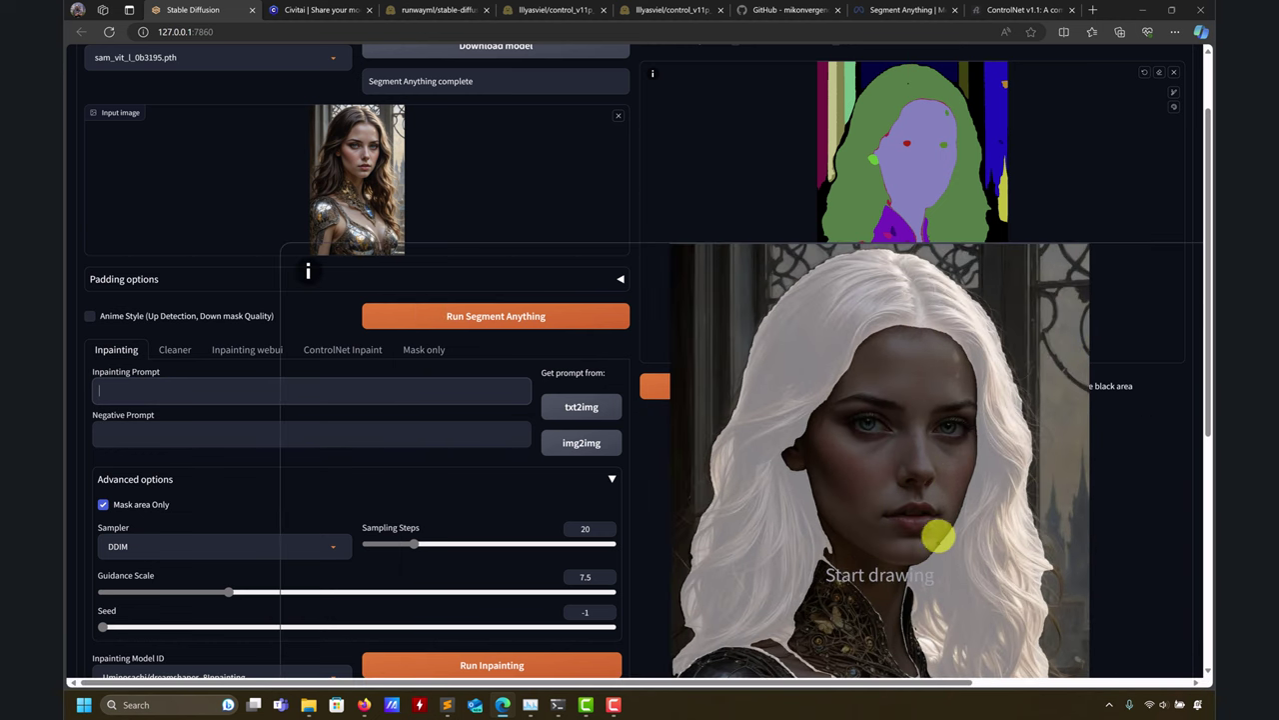
pyautogui.scroll(-3, 986, 380)
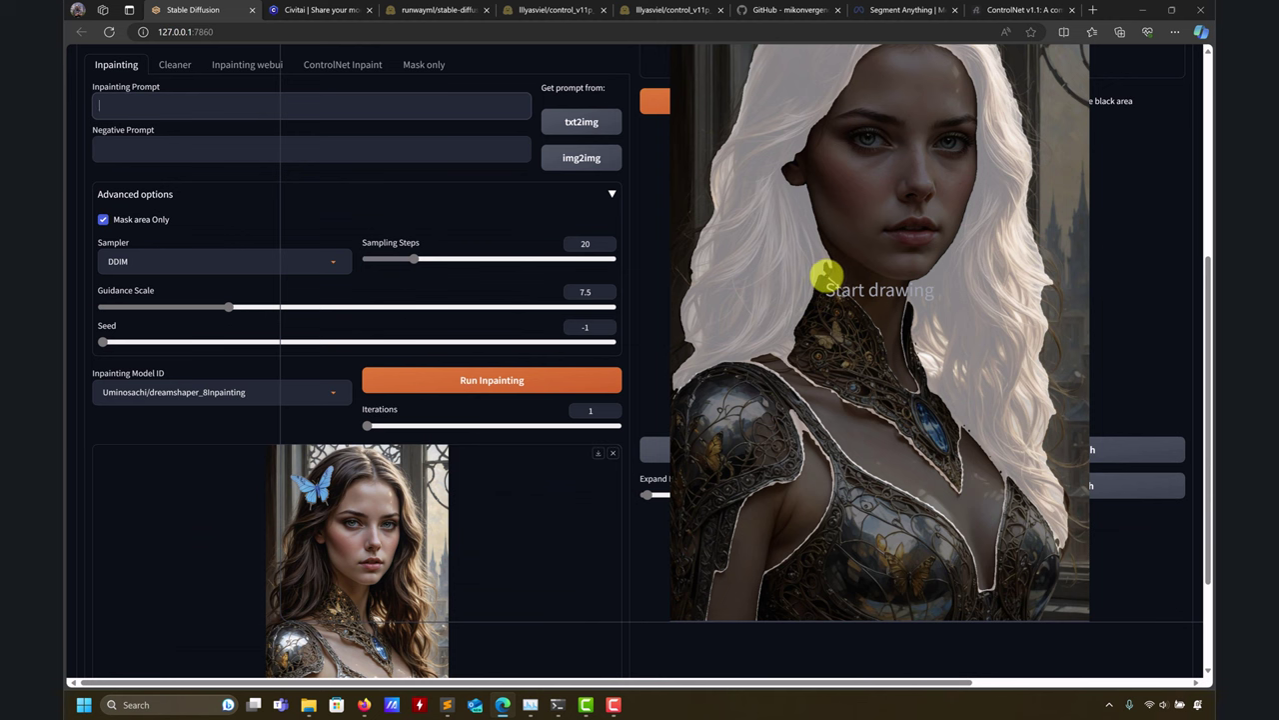
pyautogui.scroll(3, 1155, 350)
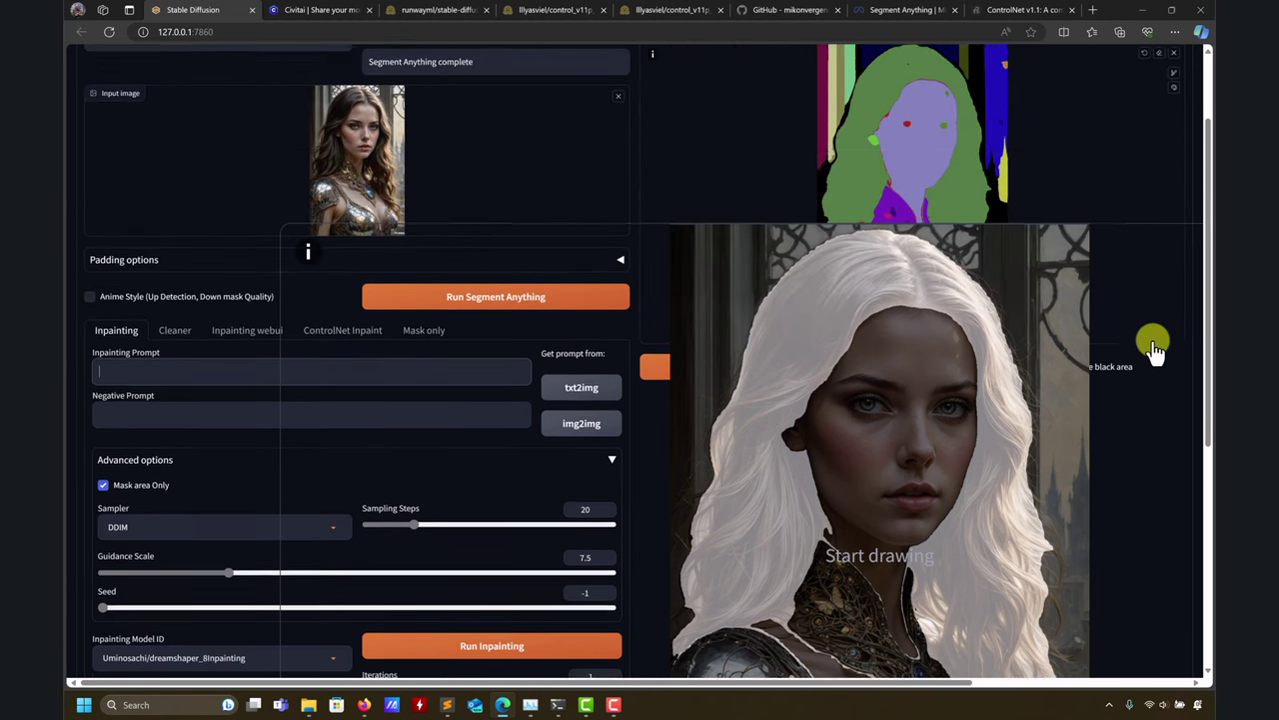
pyautogui.scroll(-2, 1154, 350)
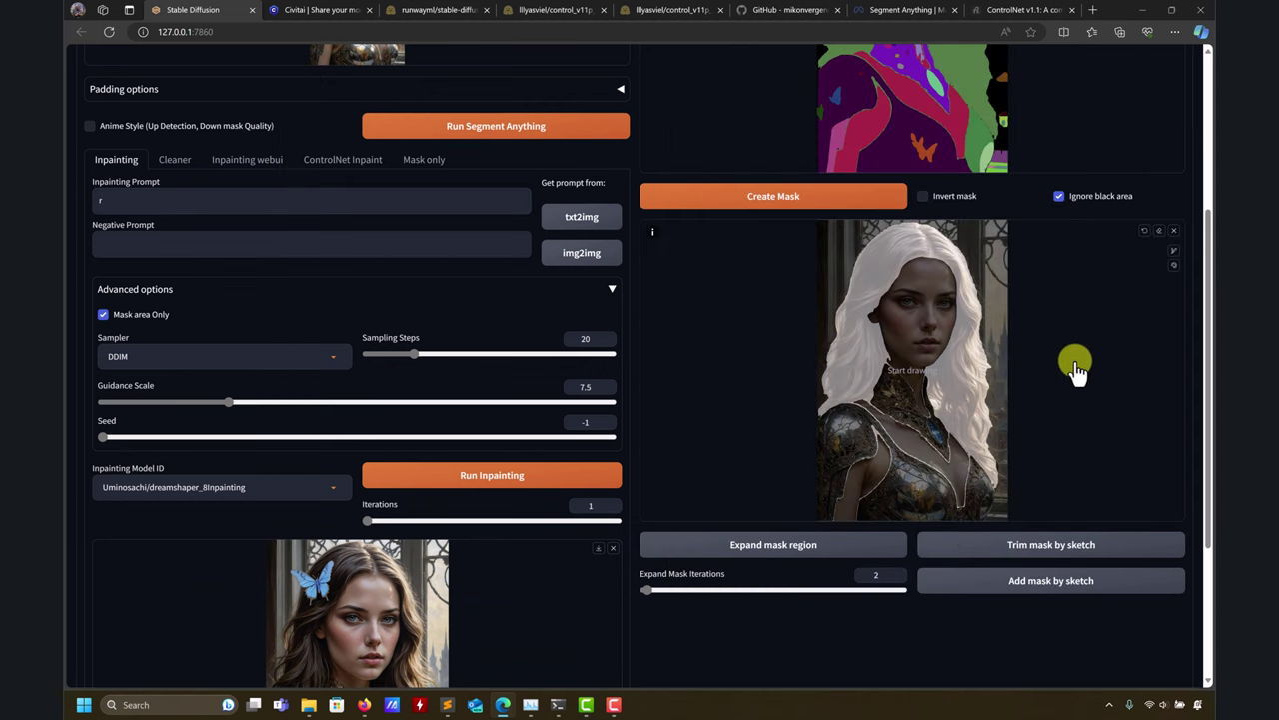
# Step: Enlarge the brush slightly, sketch over the thin mask outlines on the armor and chest, and trim them from the mask
pyautogui.click(1173, 258)
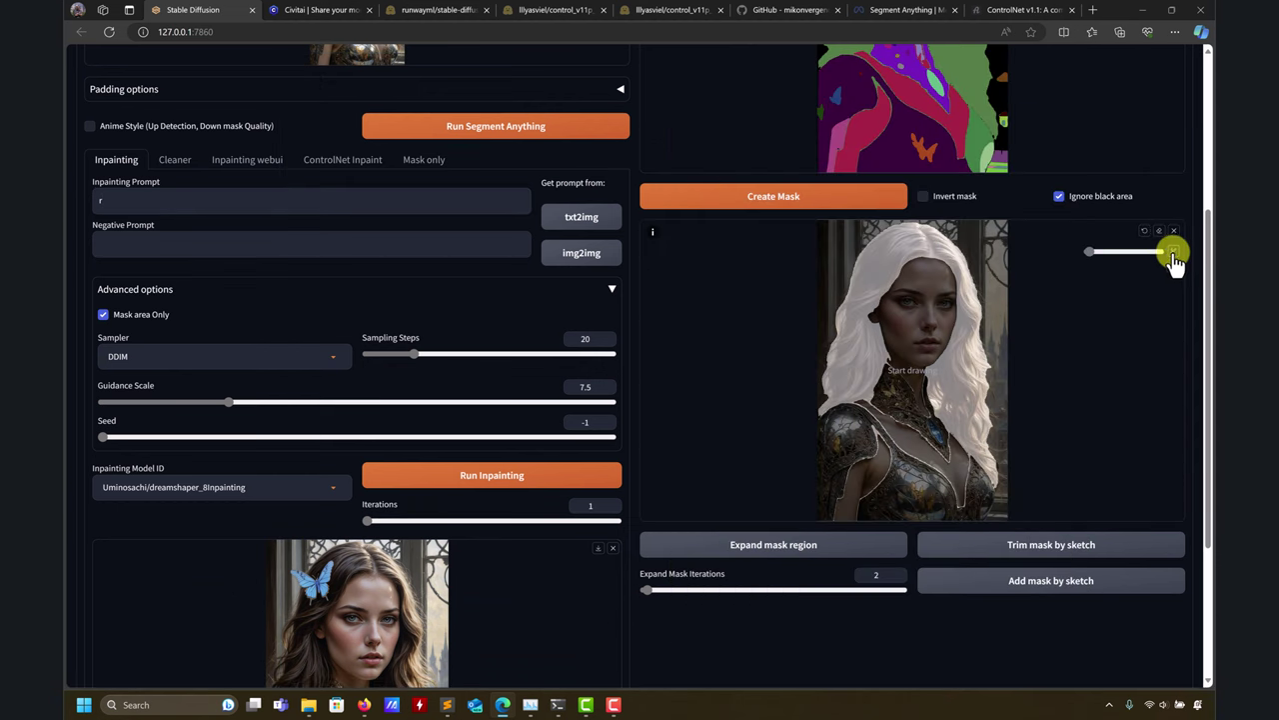
pyautogui.moveTo(1165, 251); pyautogui.dragTo(1099, 251)
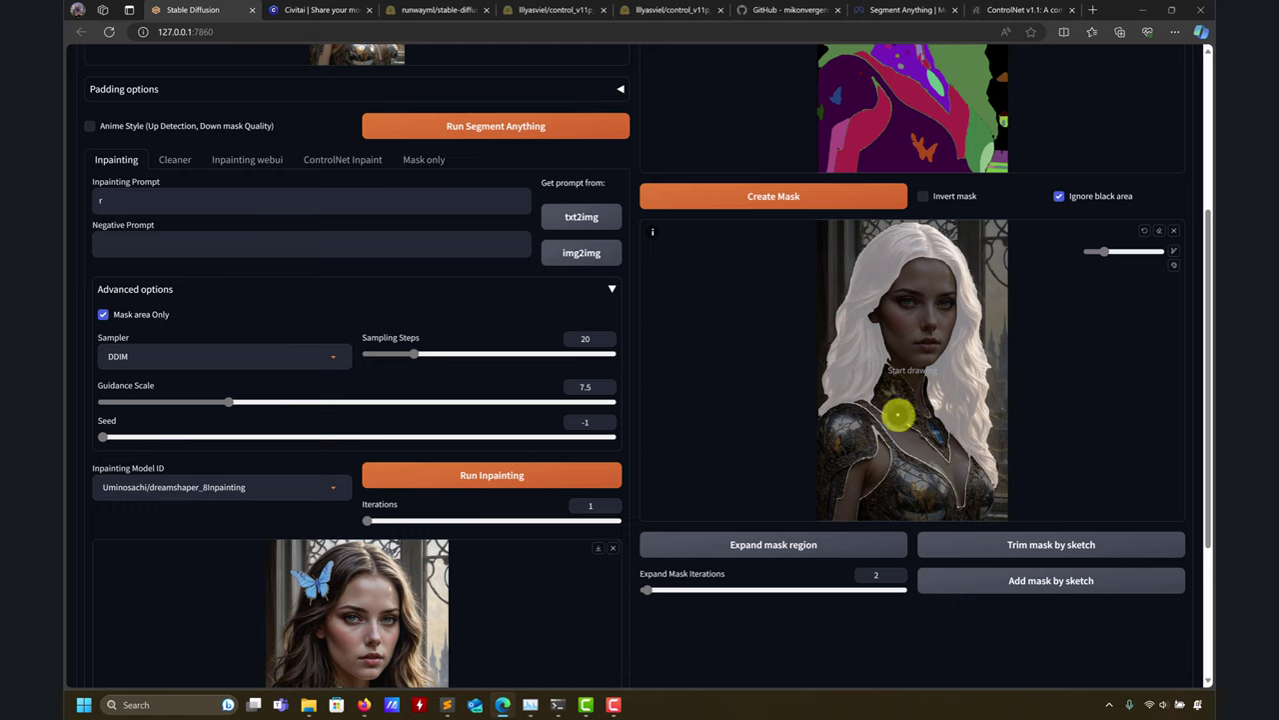
pyautogui.click(894, 408)
pyautogui.moveTo(849, 463)
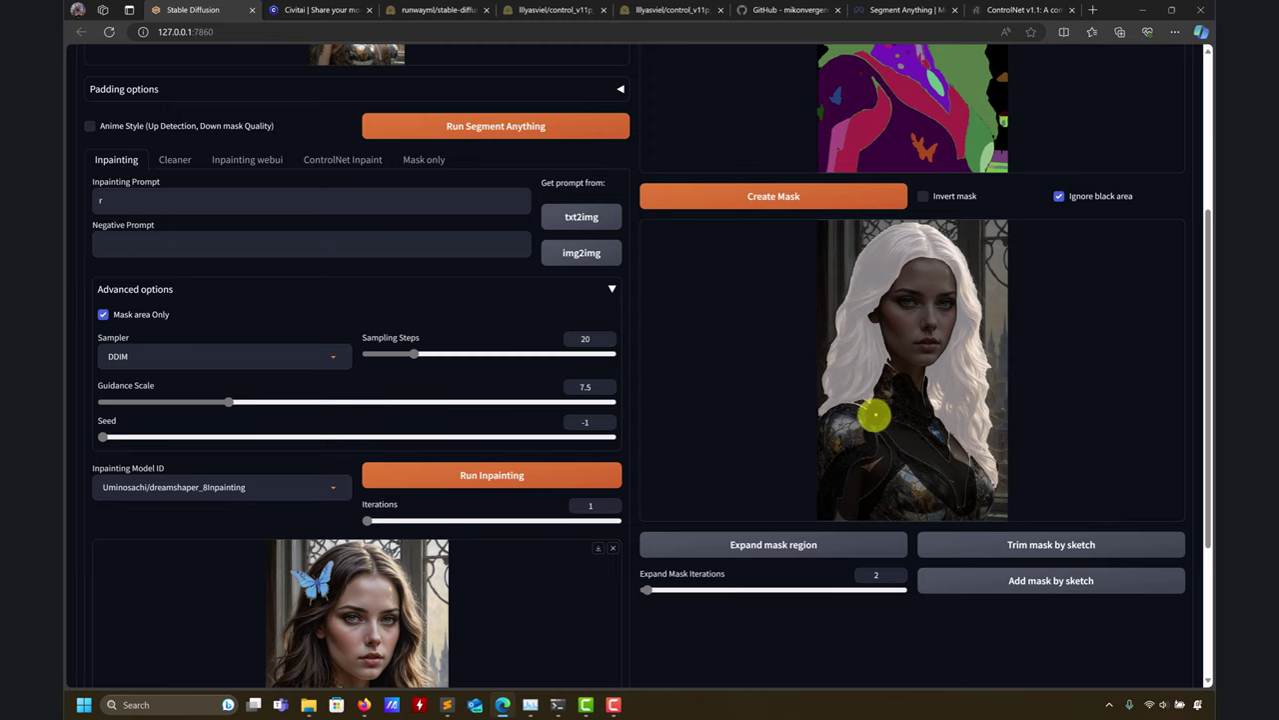
pyautogui.click(1022, 541)
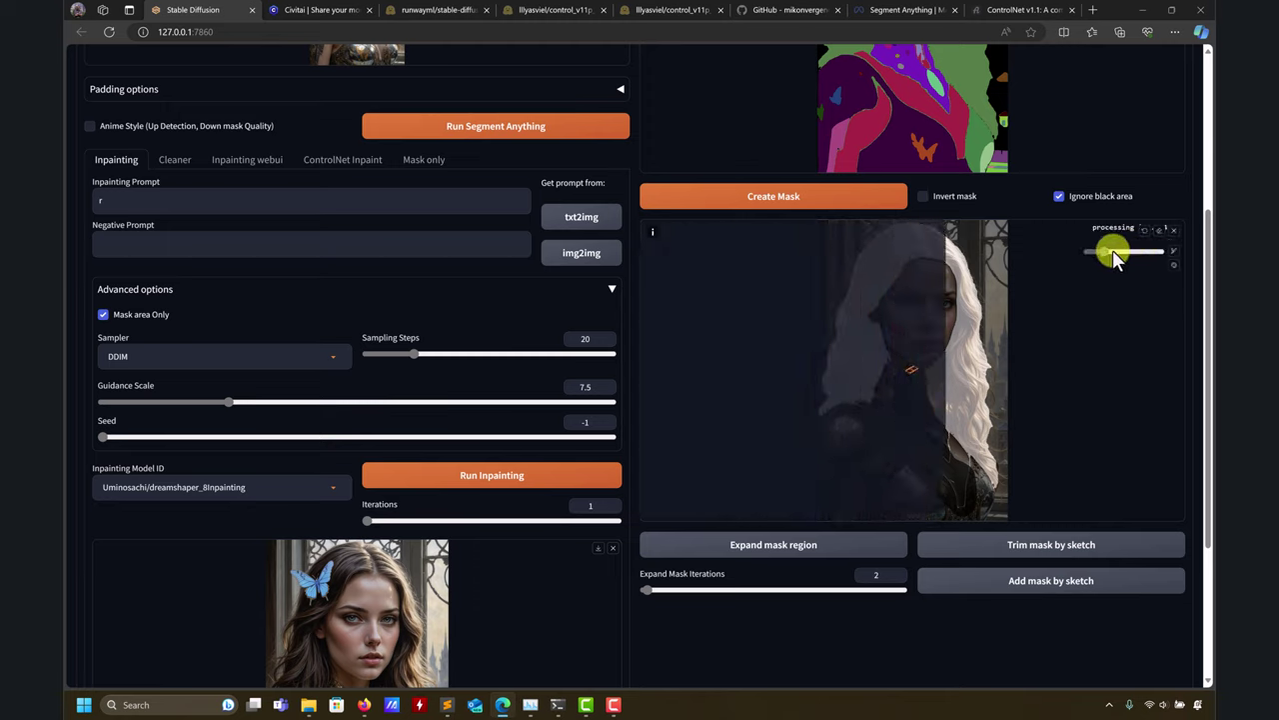
# Step: Reduce the brush size, sketch over the remaining mask lines around the collar and neckline, and trim them from the mask
pyautogui.moveTo(1104, 254); pyautogui.dragTo(1101, 256)
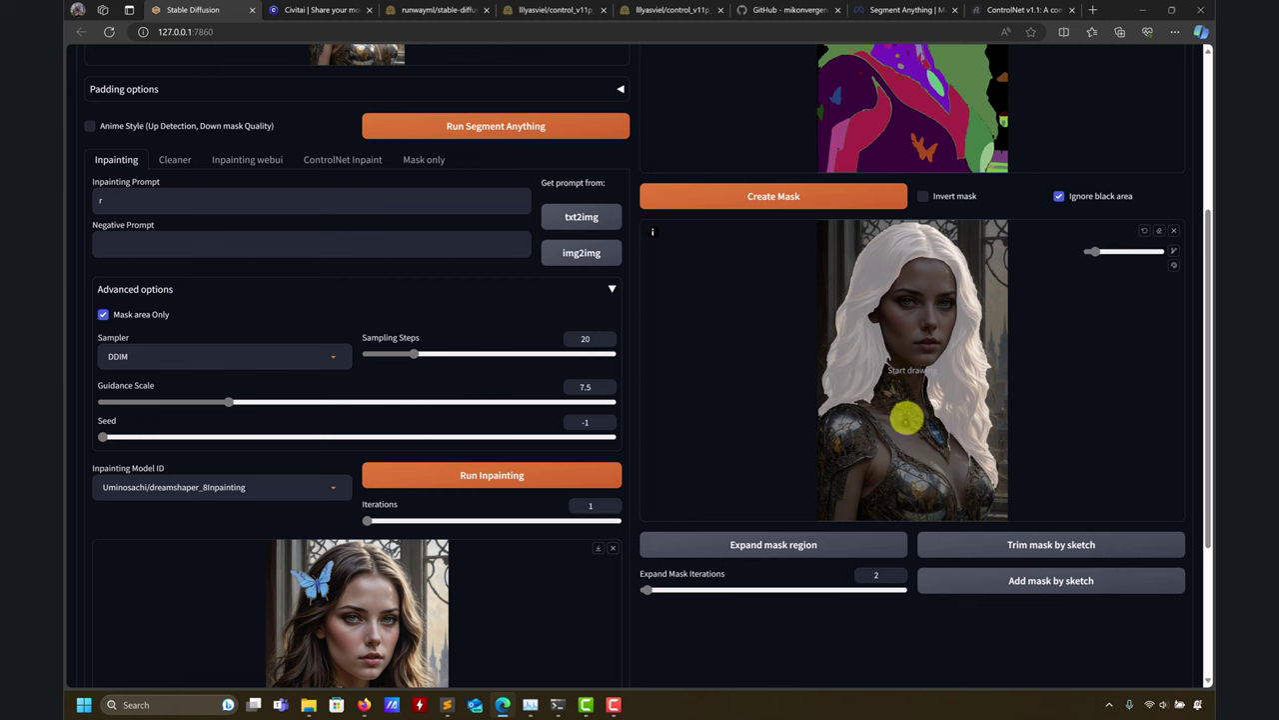
pyautogui.scroll(5, 905, 410)
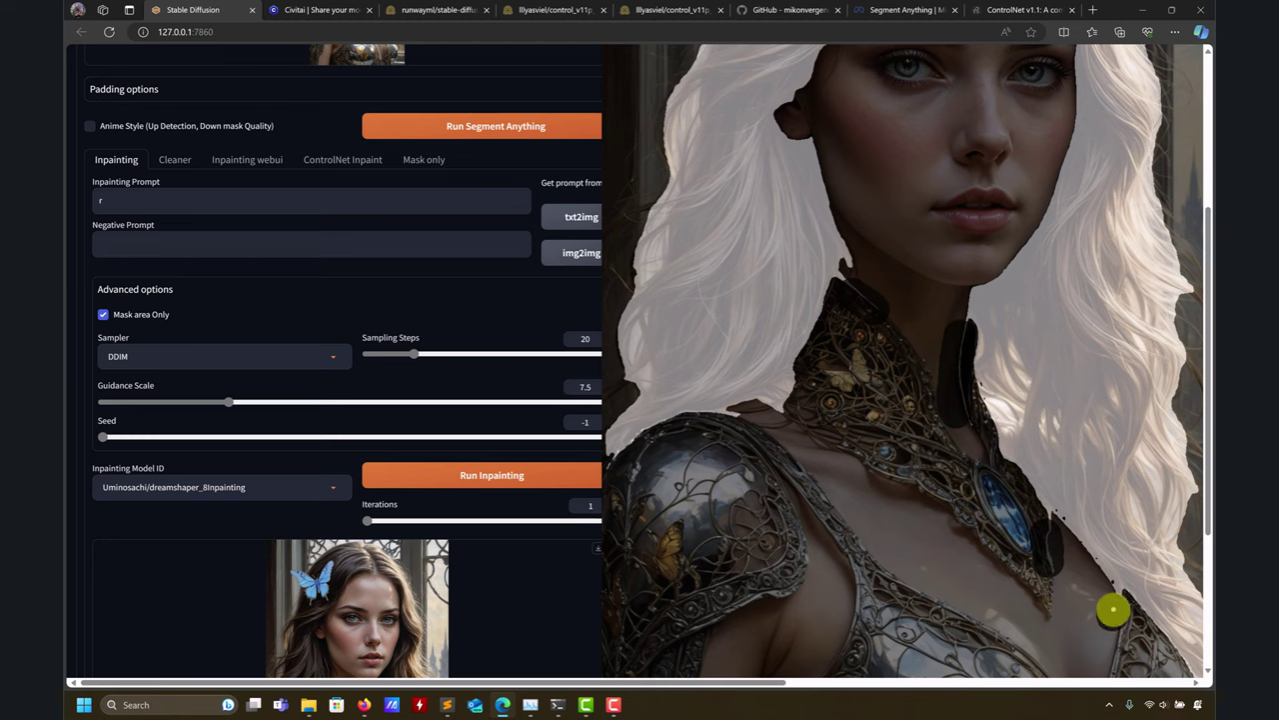
pyautogui.press('r')
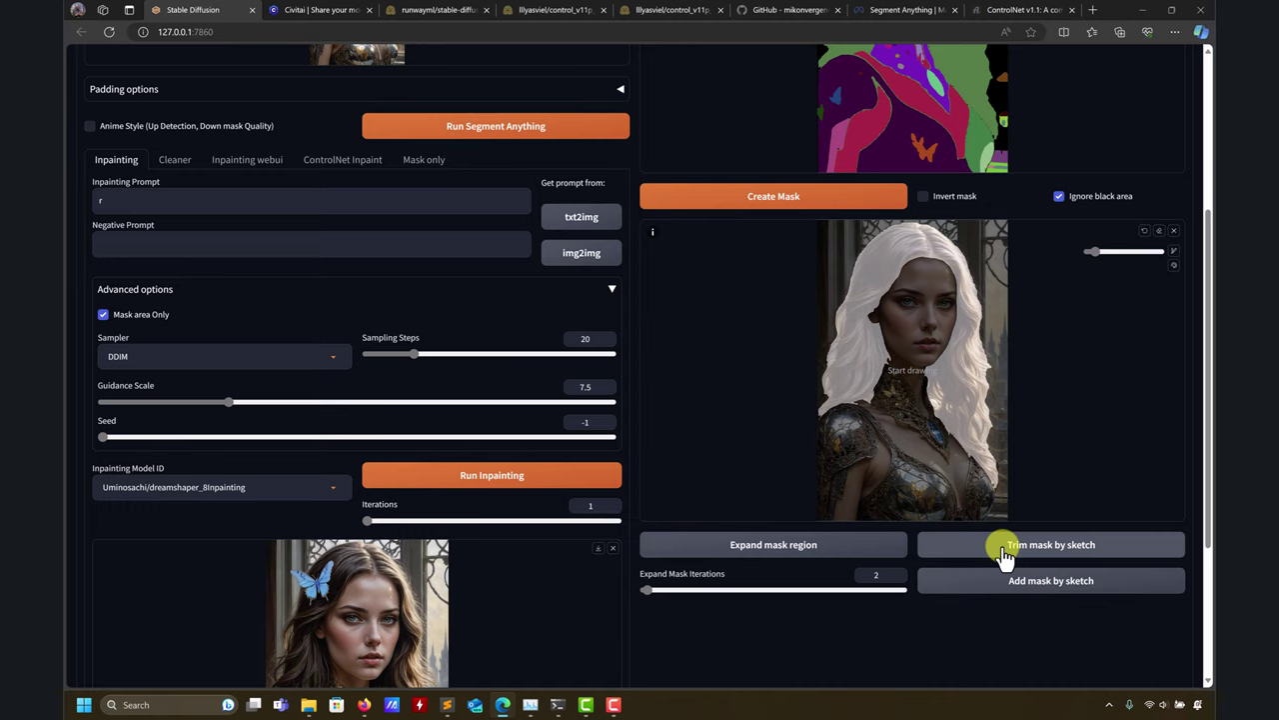
# Step: Set the inpainting prompt to "pink hair" and run inpainting with Uminosachi/dreamshaper_8Inpainting
pyautogui.doubleClick(145, 202)
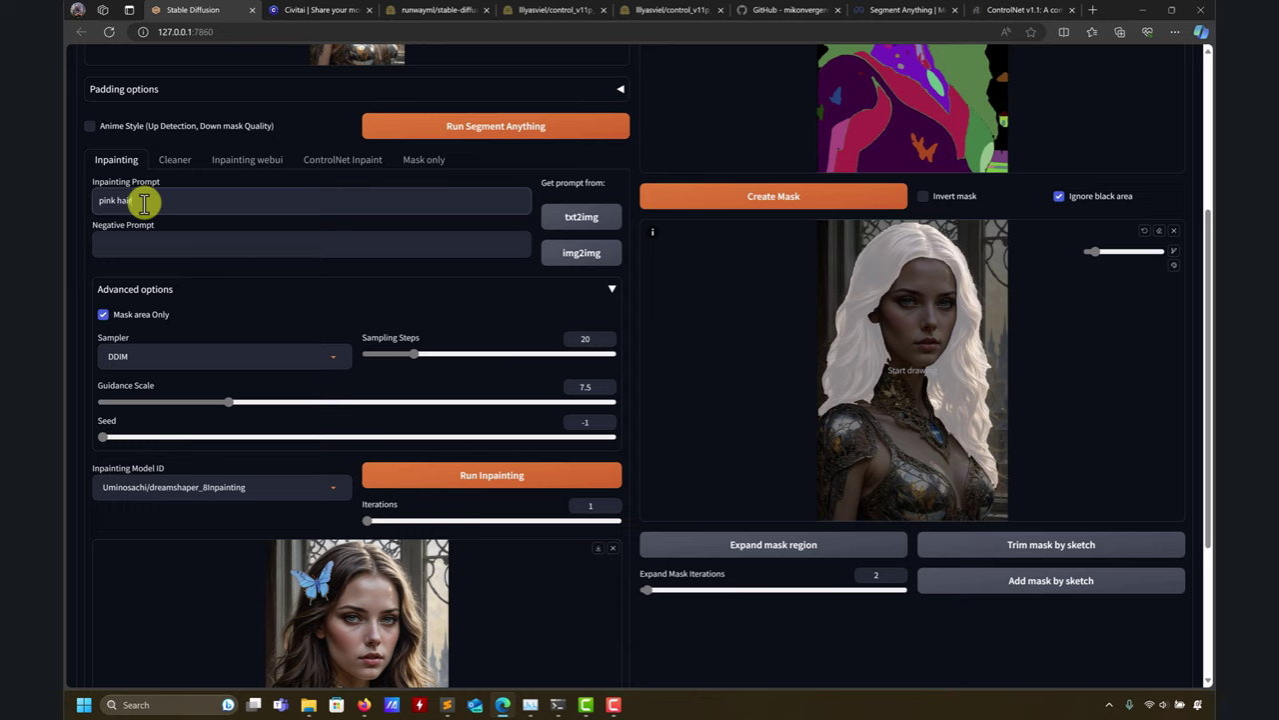
pyautogui.click(423, 489)
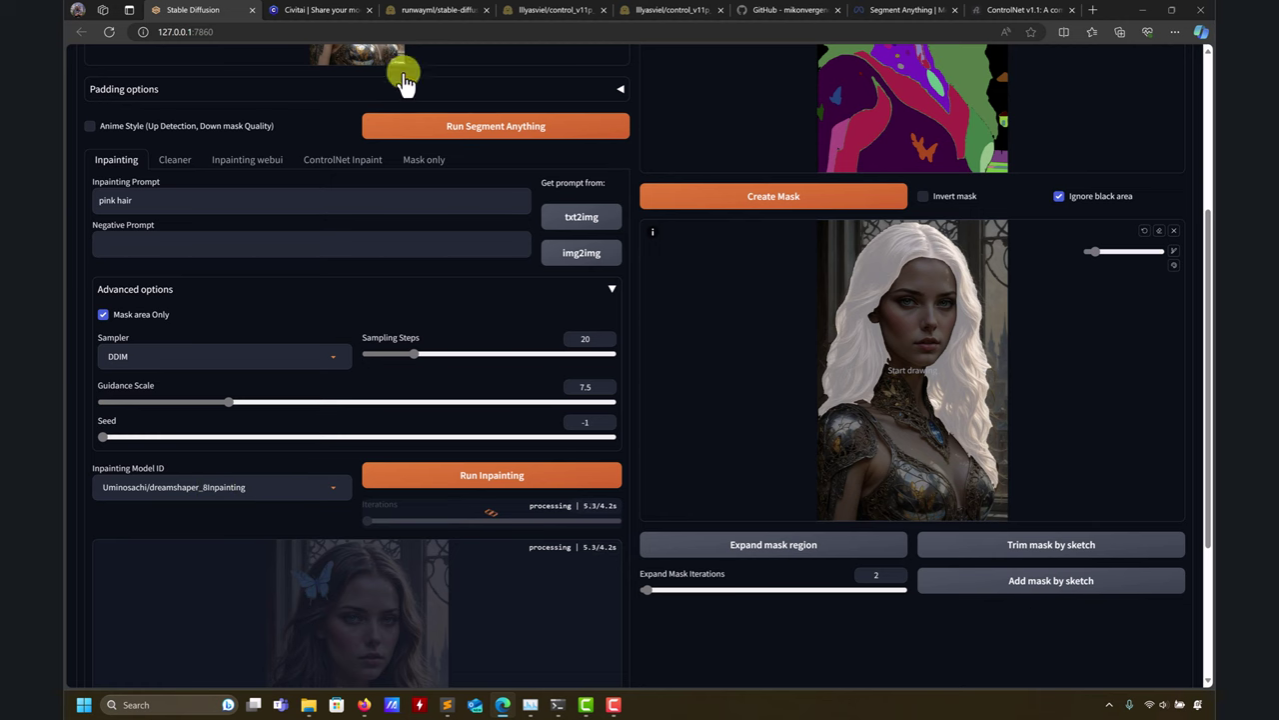
# Step: Switch to Civitai, search the models for "dreamshaper", and view the alpha2 (xl1.0) version of DreamShaper XL
pyautogui.click(311, 10)
pyautogui.click(543, 64)
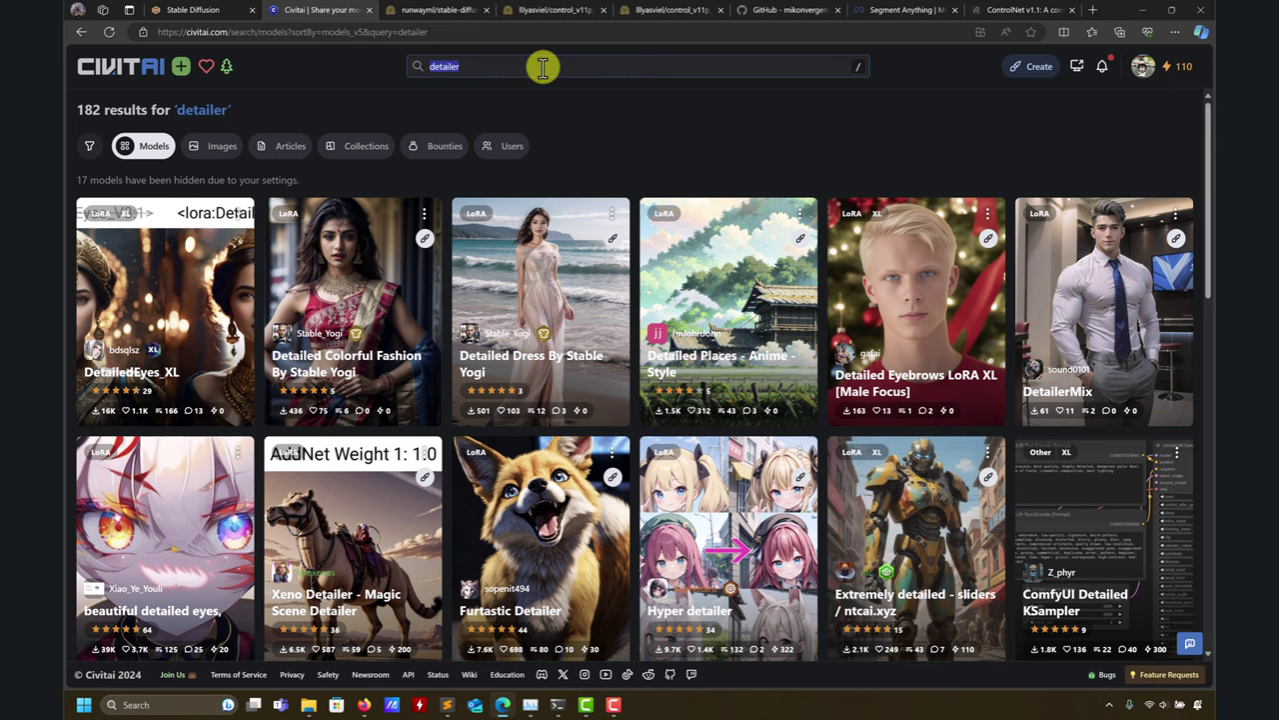
pyautogui.write('dreamshape')
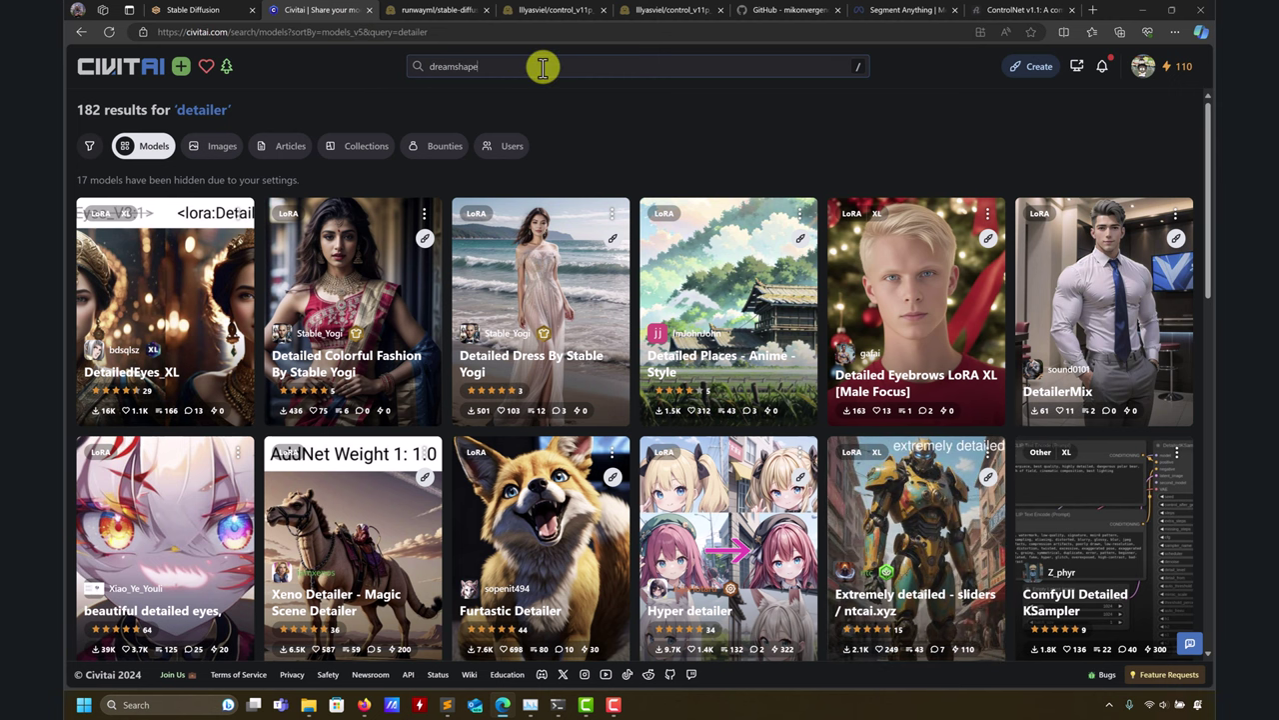
pyautogui.write('r')
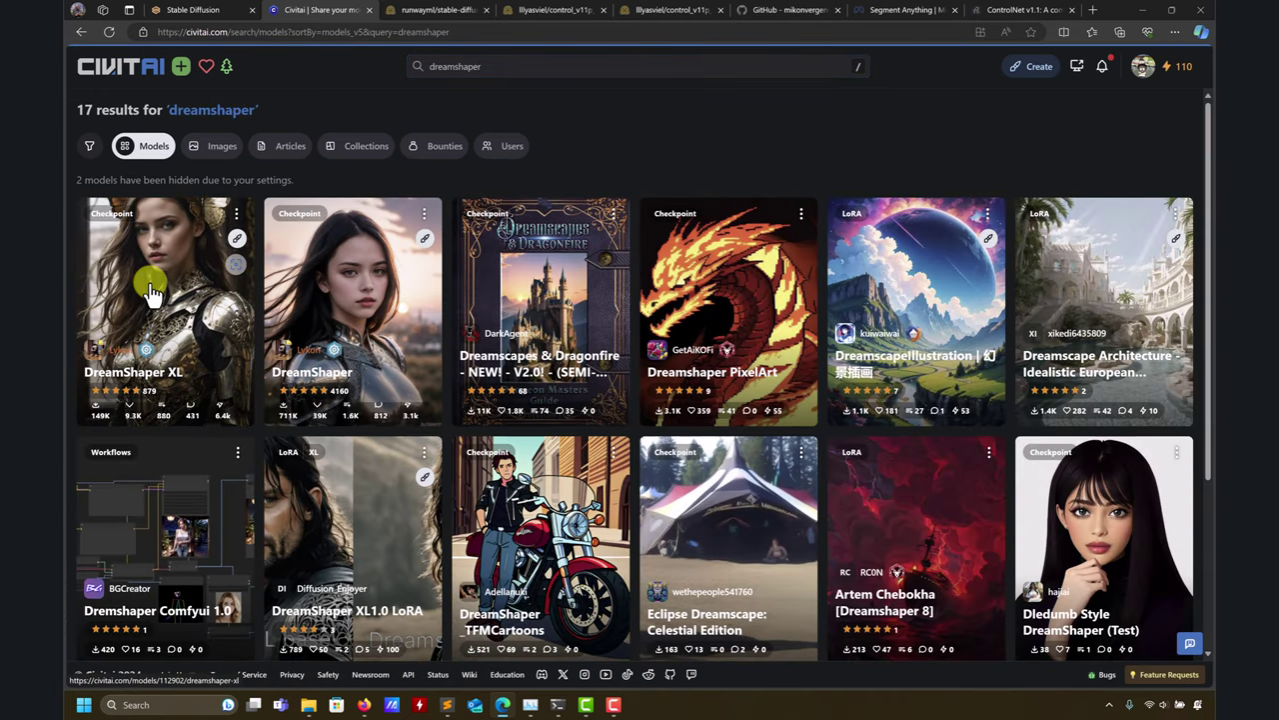
pyautogui.click(152, 290)
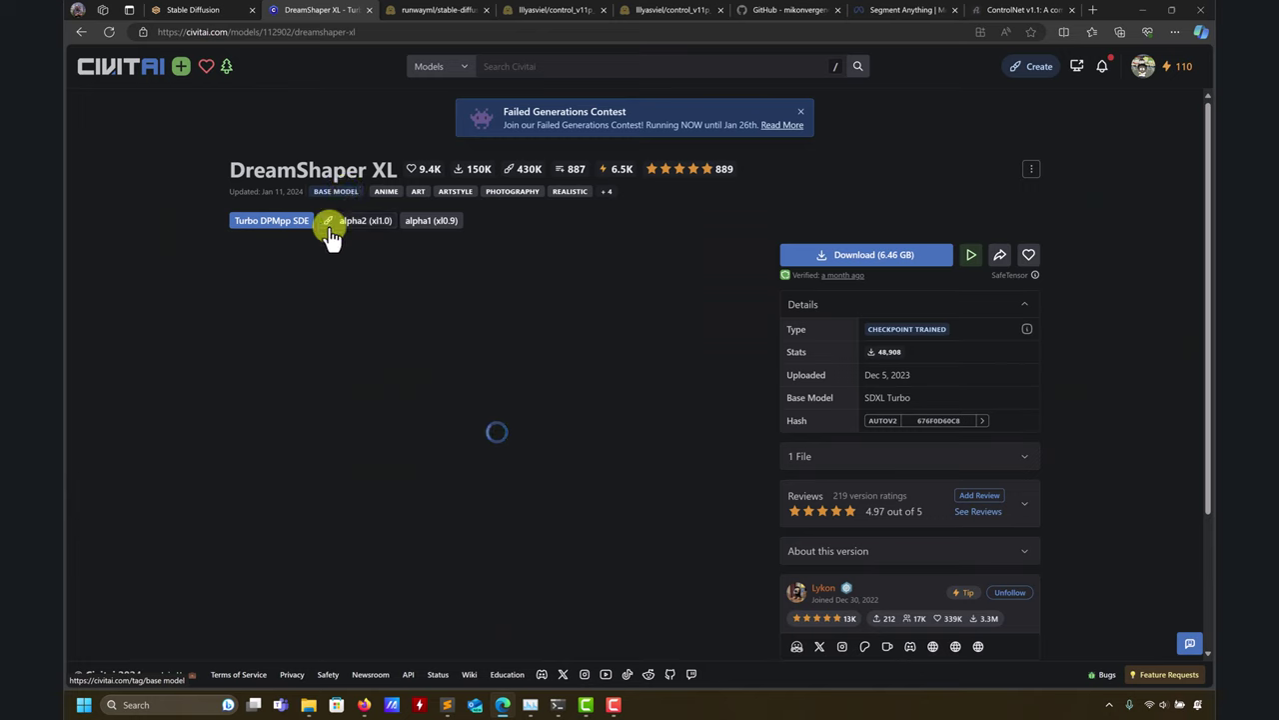
pyautogui.click(352, 222)
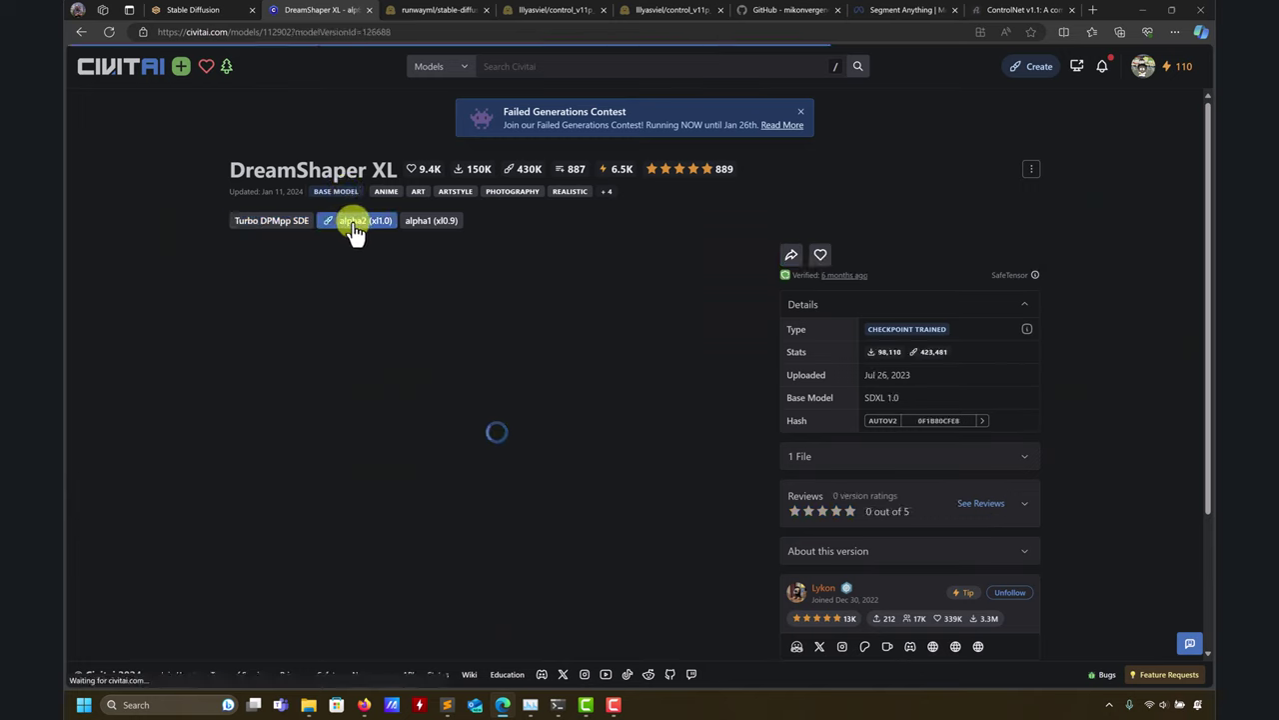
# Step: Search Civitai for "dreamshaper inpaint" and look through the versions on the DreamShaper model page
pyautogui.click(560, 66)
pyautogui.write('dreamshaper inpaint')
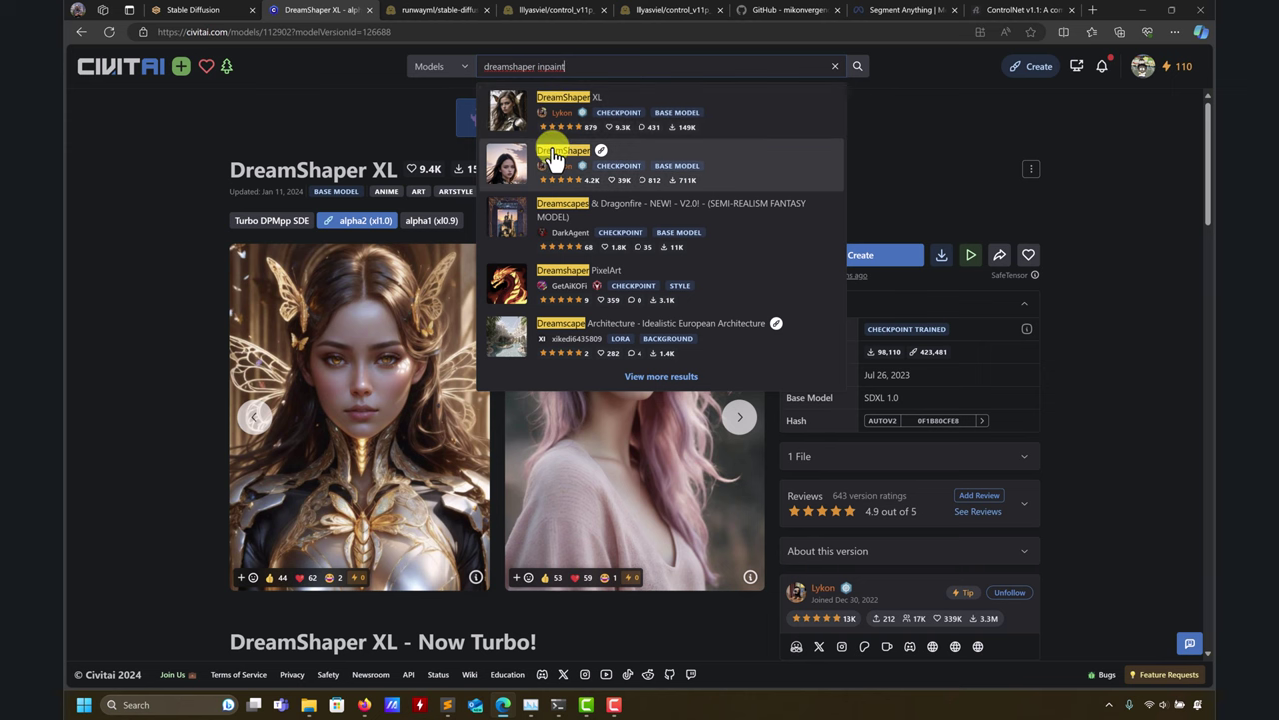
pyautogui.click(552, 148)
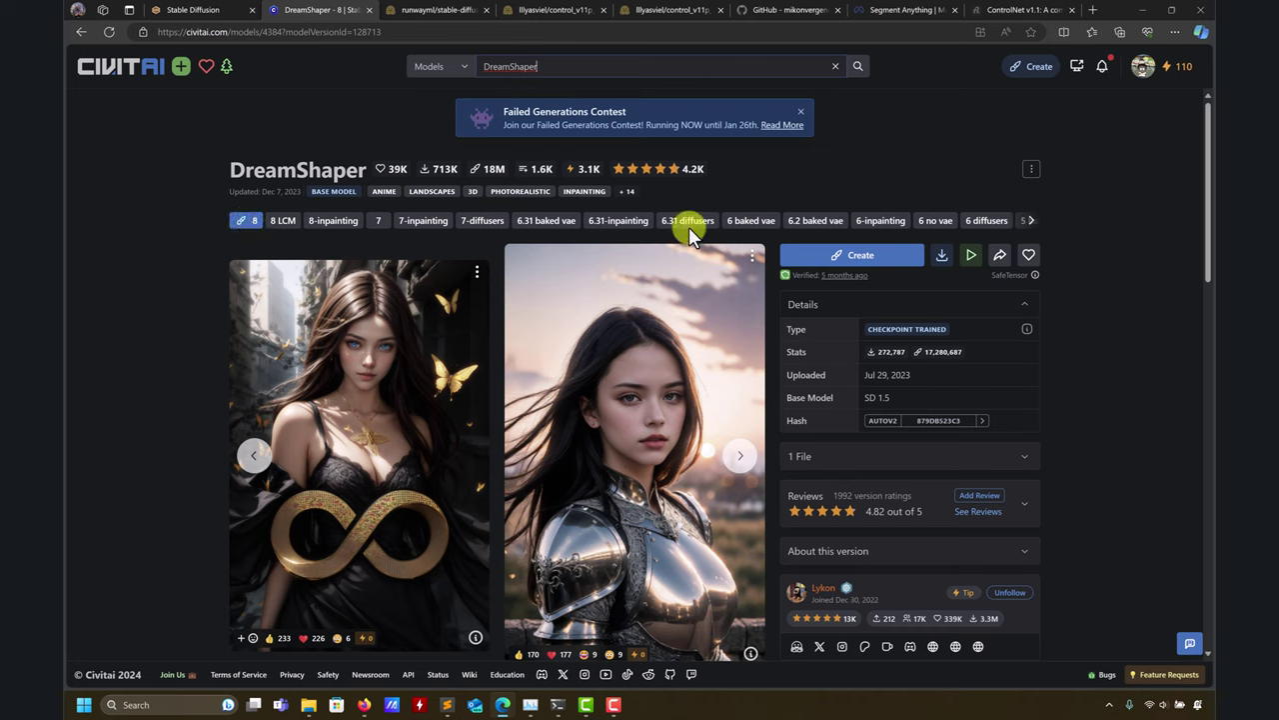
# Step: Search Civitai for "juggernaut inpainter" and check the available versions of the Juggernaut XL model
pyautogui.click(538, 68)
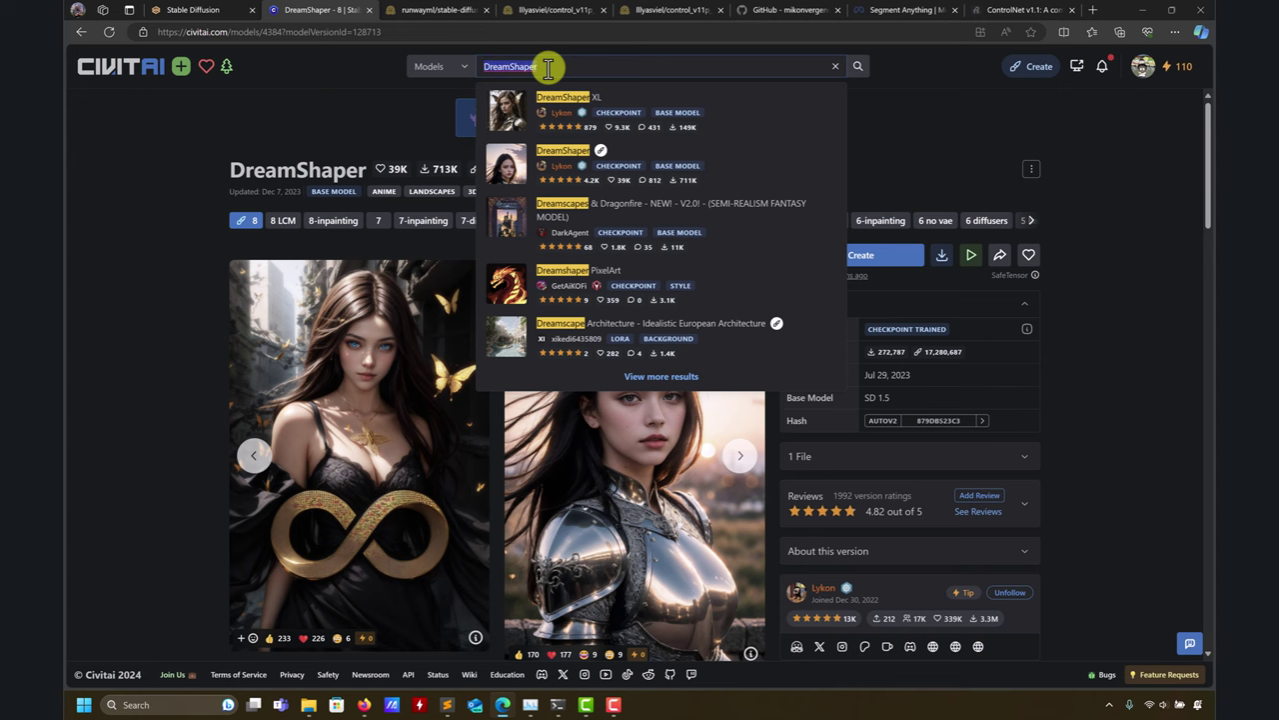
pyautogui.write('ut')
pyautogui.press('Return')
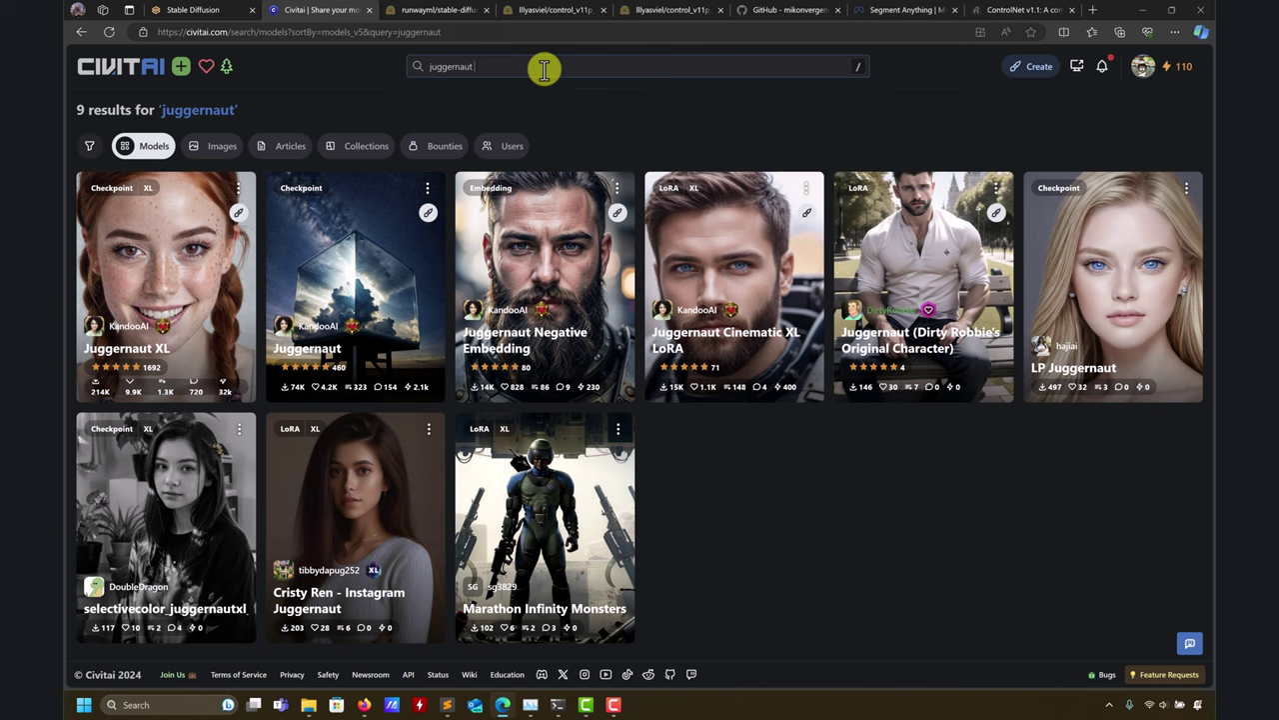
pyautogui.write('inpain')
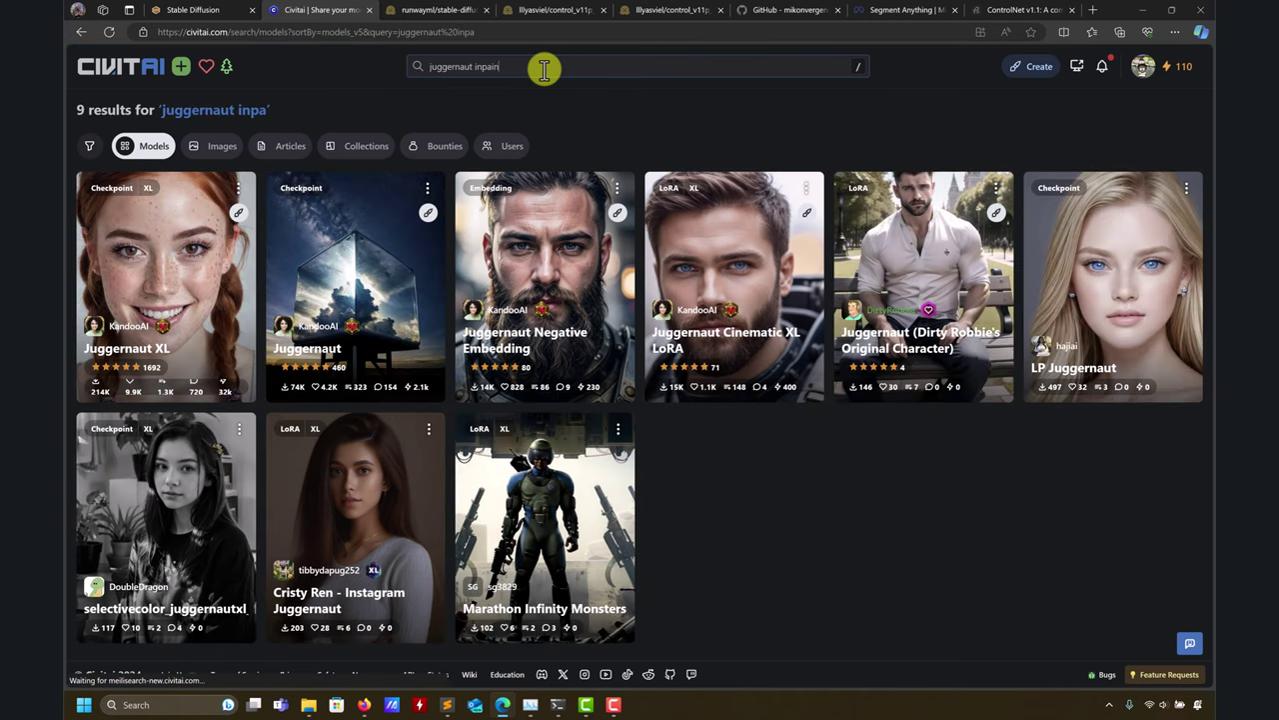
pyautogui.write('ter')
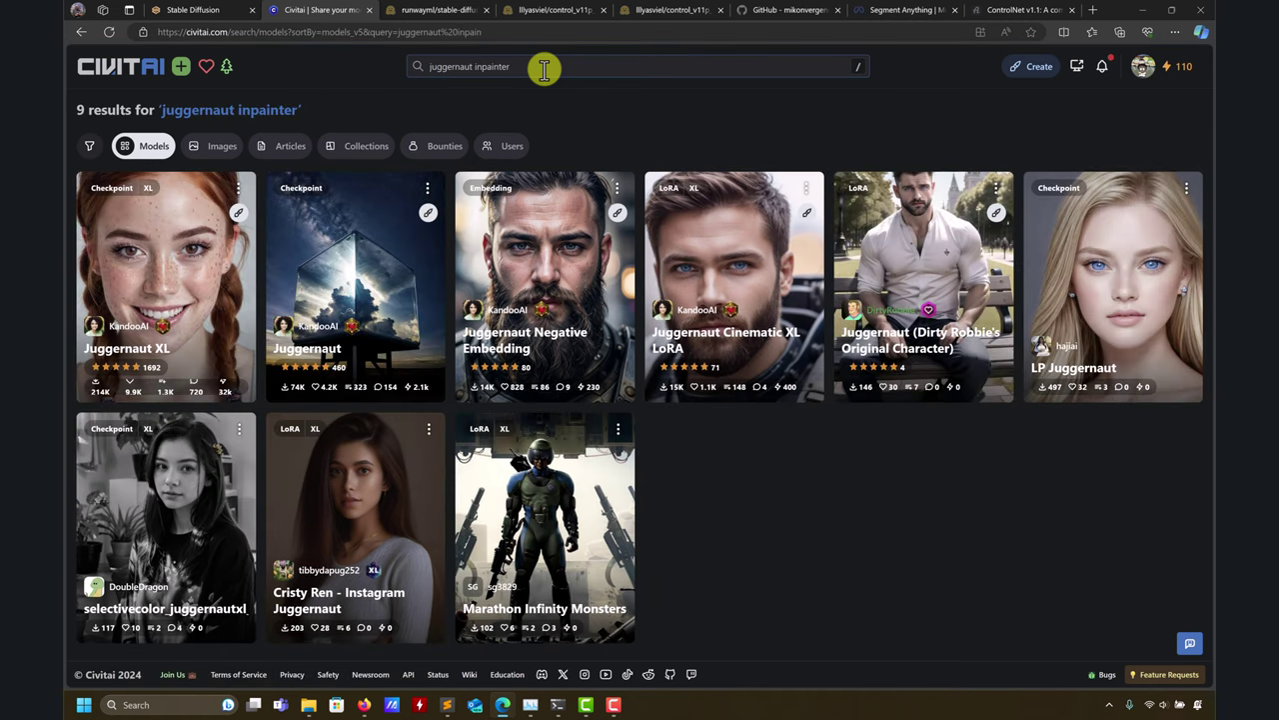
pyautogui.click(188, 268)
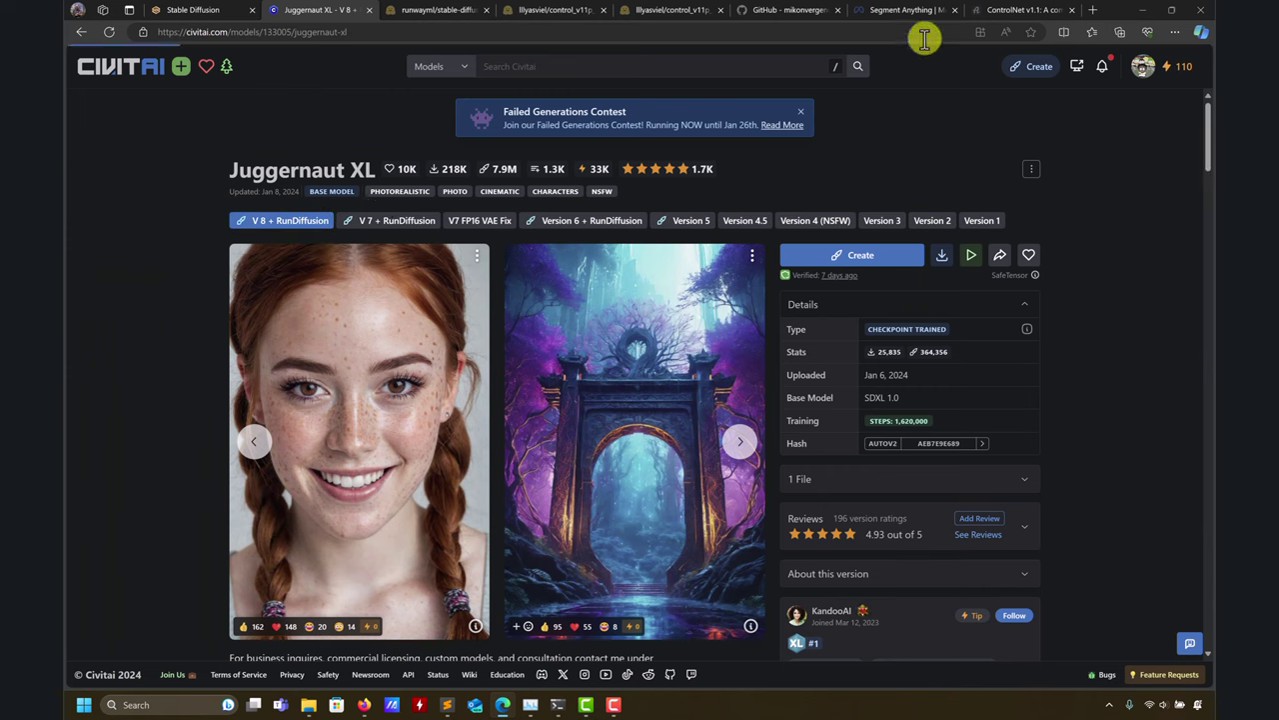
# Step: Return to Stable Diffusion and examine the inpainted pink hair image
pyautogui.click(185, 10)
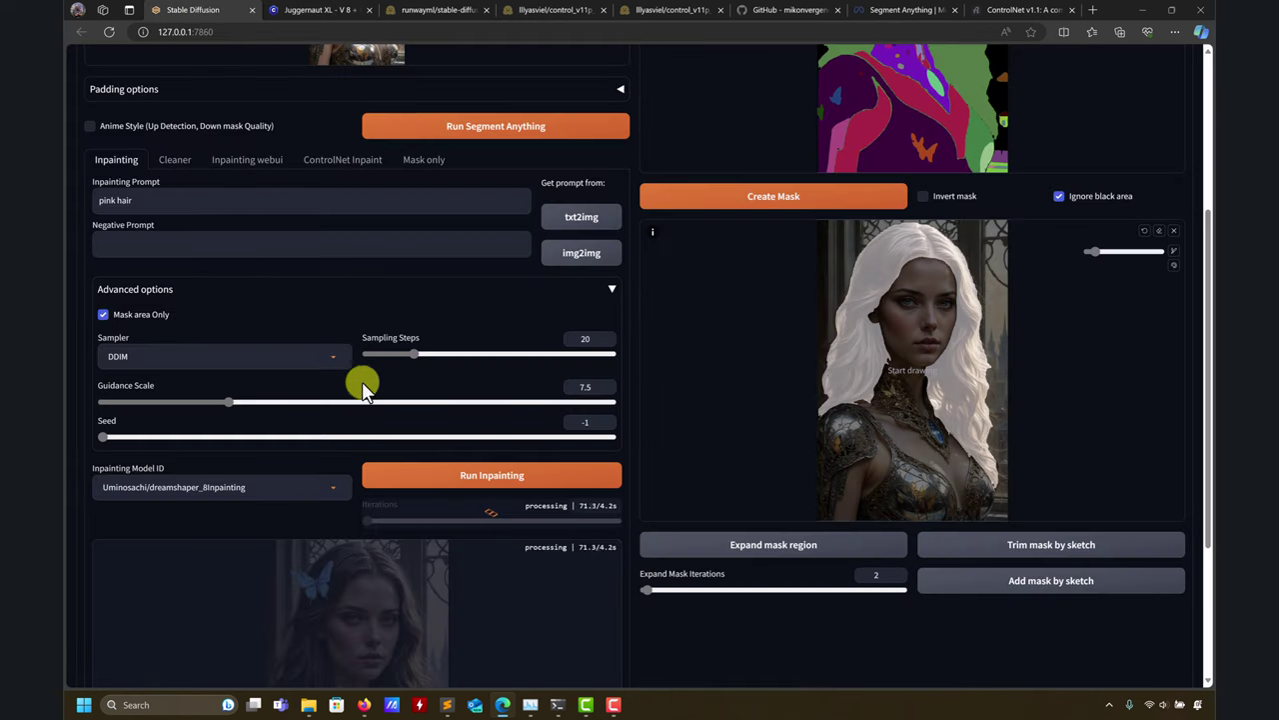
pyautogui.scroll(-3, 459, 428)
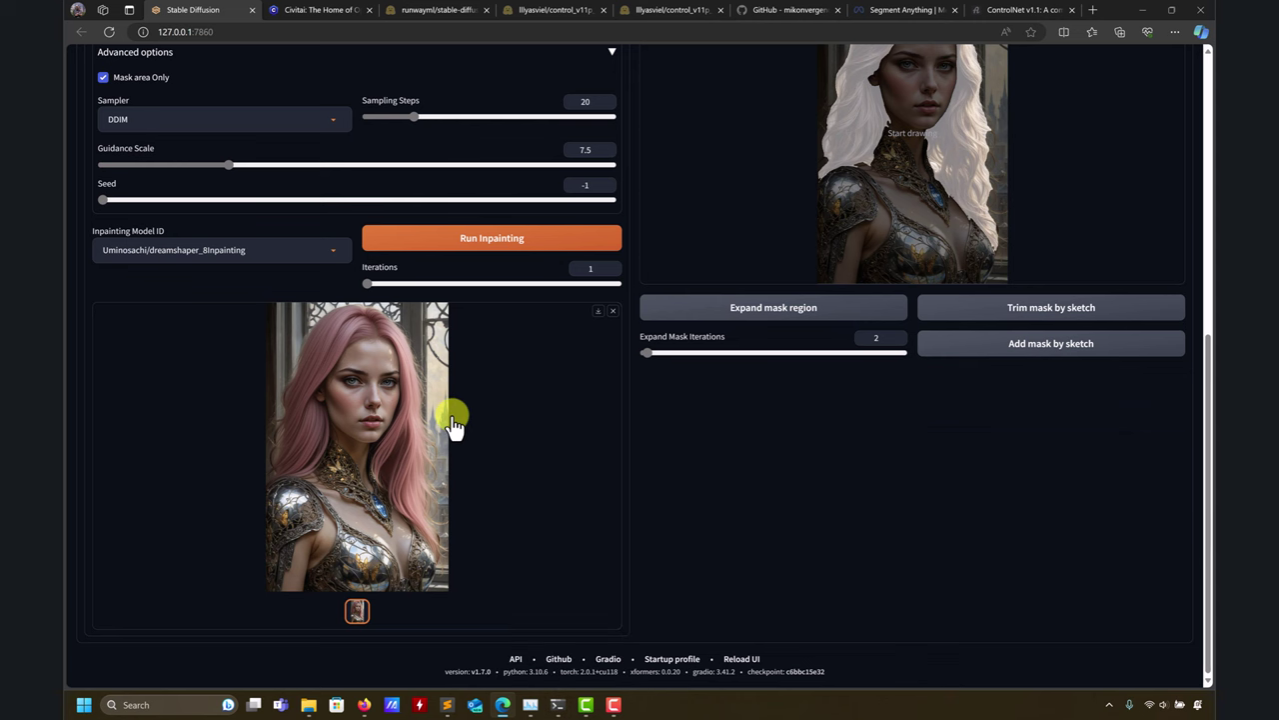
# Step: View the inpainted pink hair image enlarged, then close the enlarged view
pyautogui.scroll(1, 460, 410)
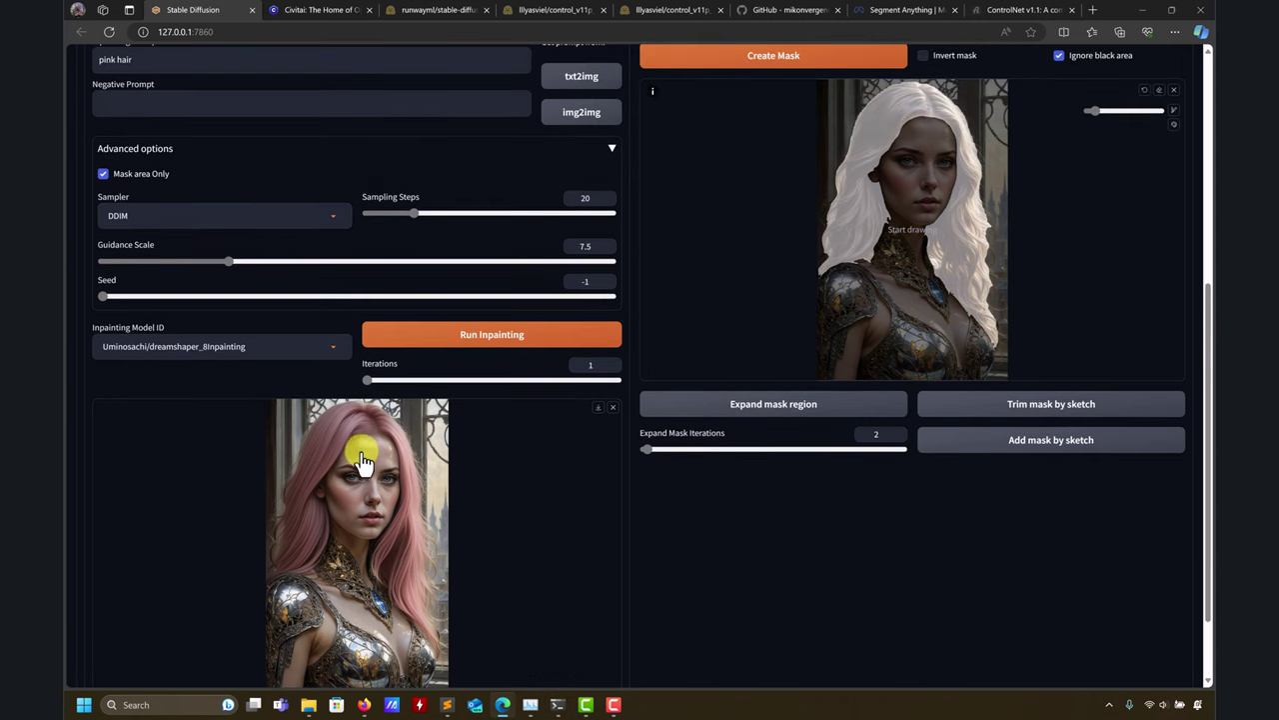
pyautogui.click(372, 444)
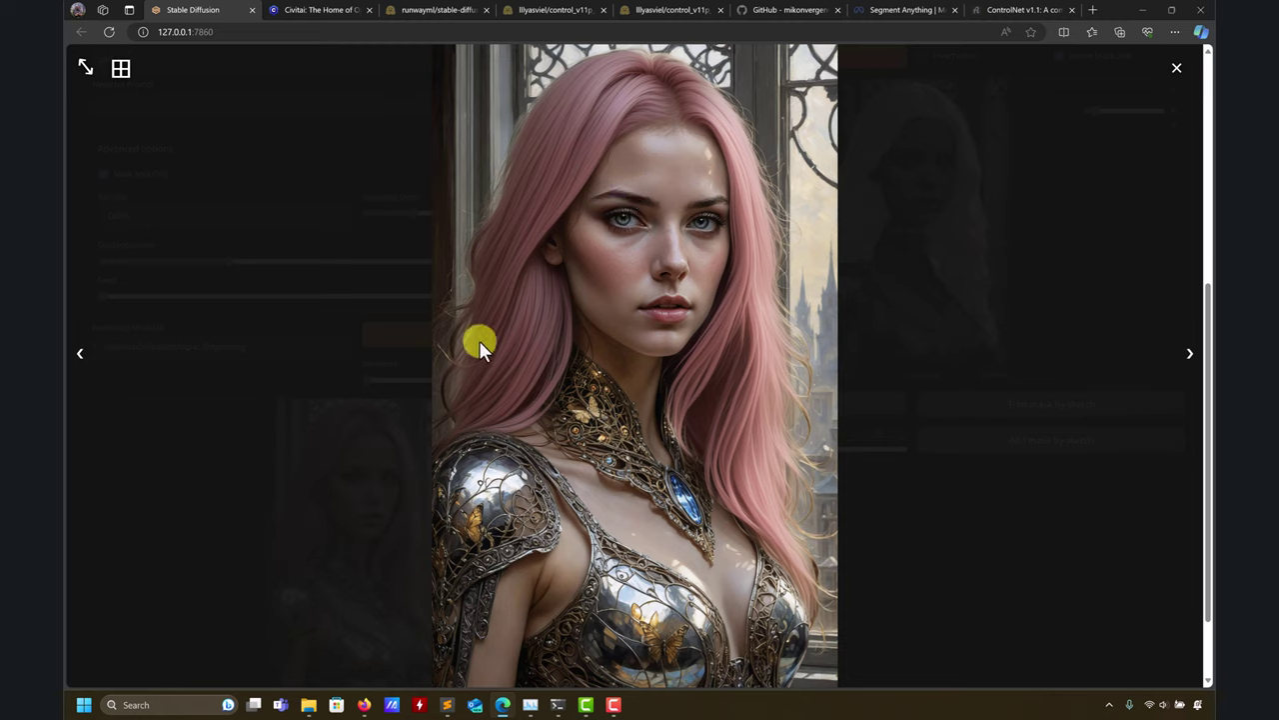
pyautogui.click(1177, 67)
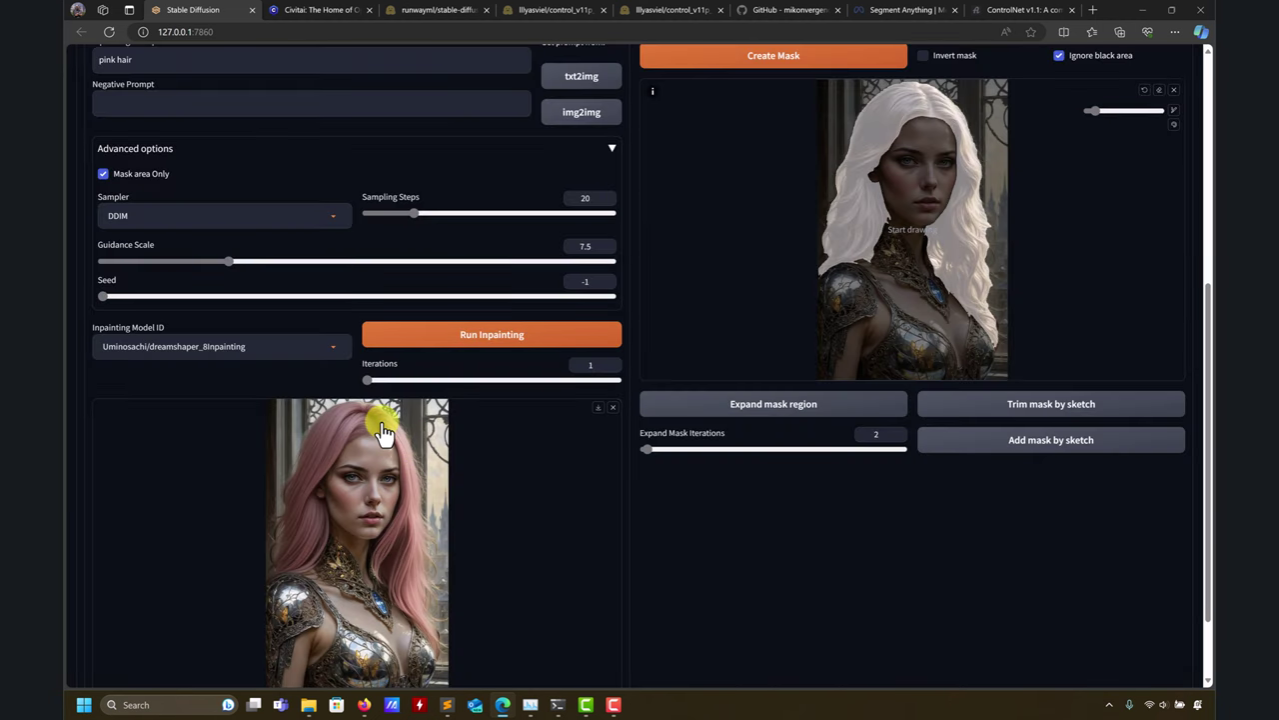
pyautogui.scroll(2, 374, 420)
# Step: Switch to Civitai and search the models for "hair"
pyautogui.click(320, 9)
pyautogui.click(507, 71)
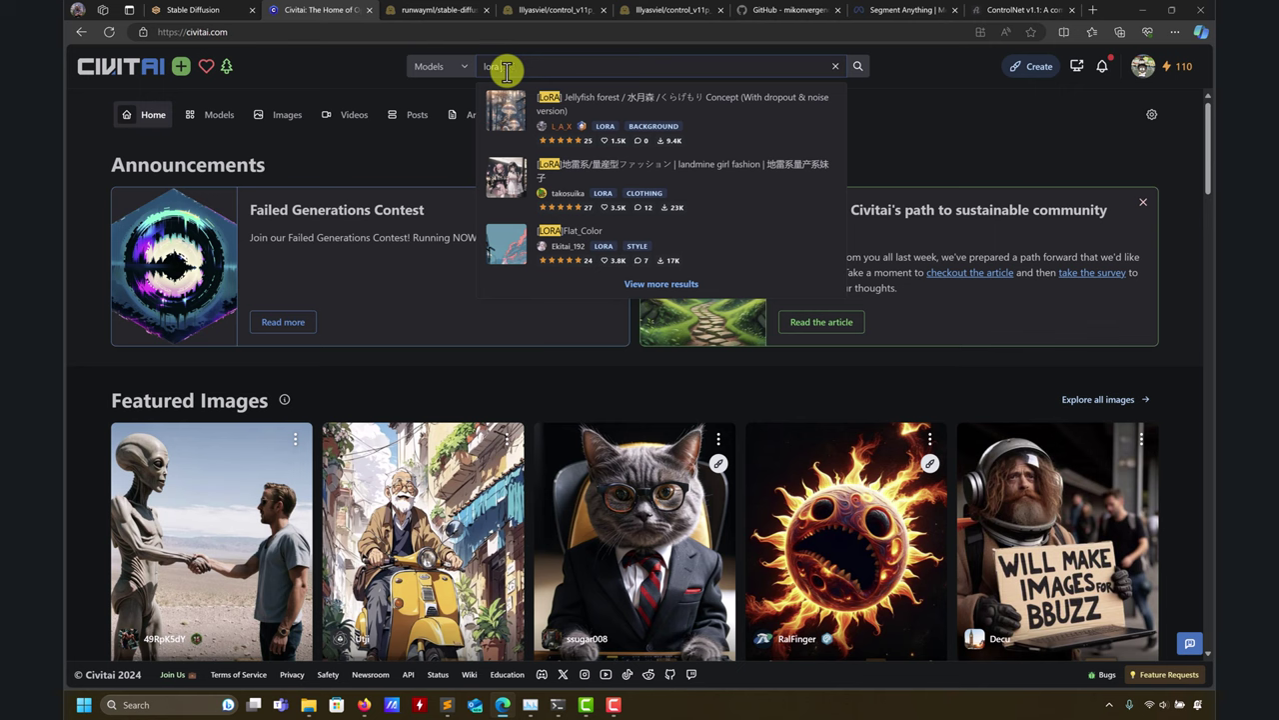
pyautogui.write('lor')
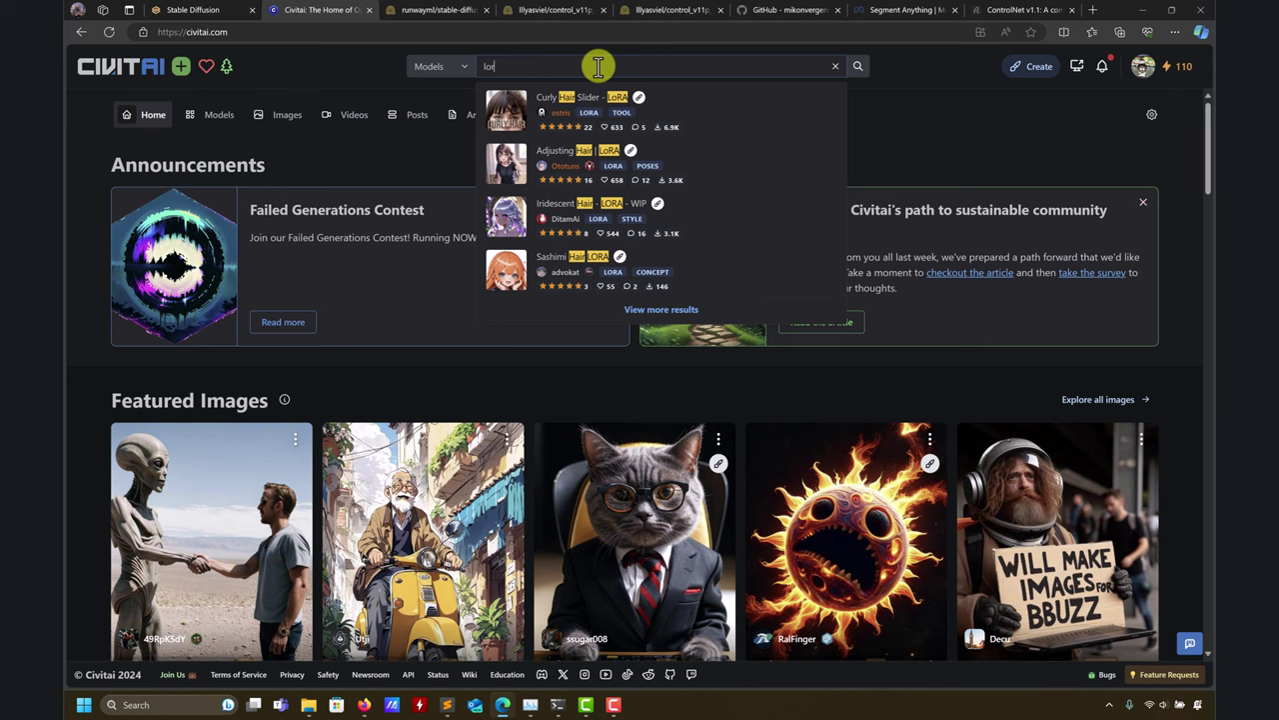
pyautogui.write('a hairhair')
pyautogui.press('Return')
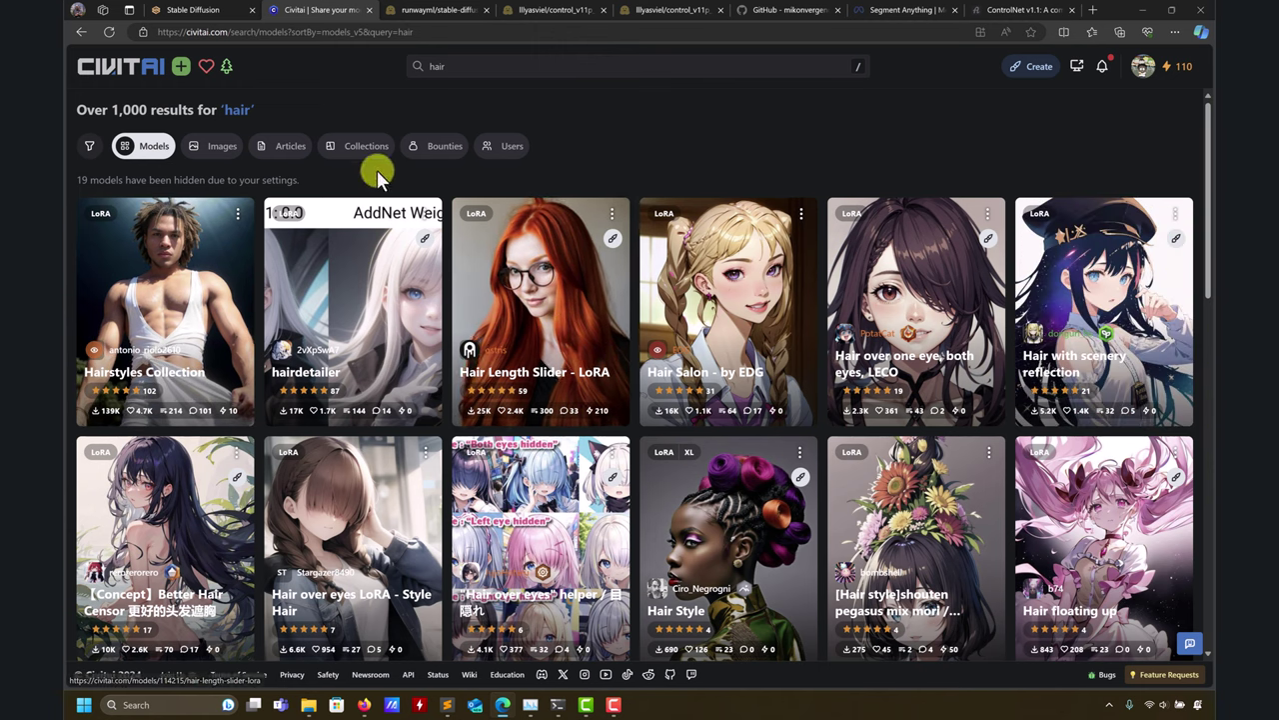
# Step: Return to Stable Diffusion and review the segmentation map, the "pink hair" inpainting prompt and the inpainting settings
pyautogui.click(175, 10)
pyautogui.scroll(-2, 686, 423)
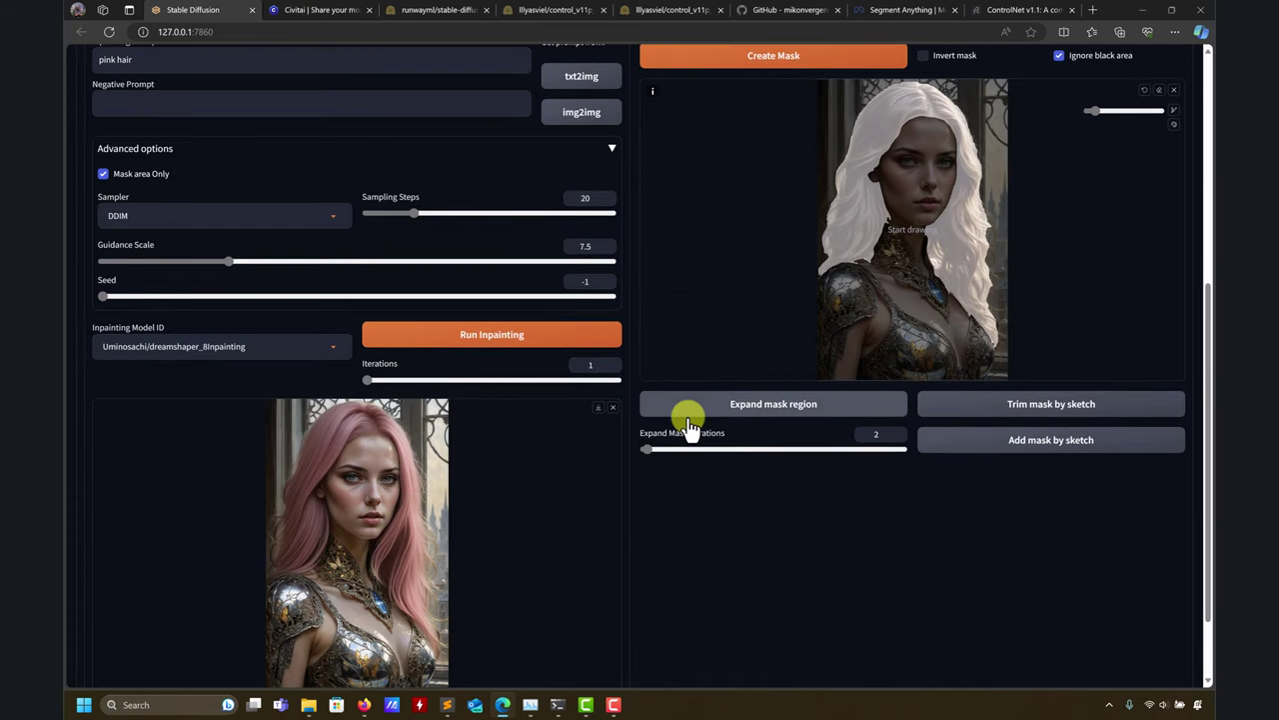
pyautogui.scroll(4, 688, 425)
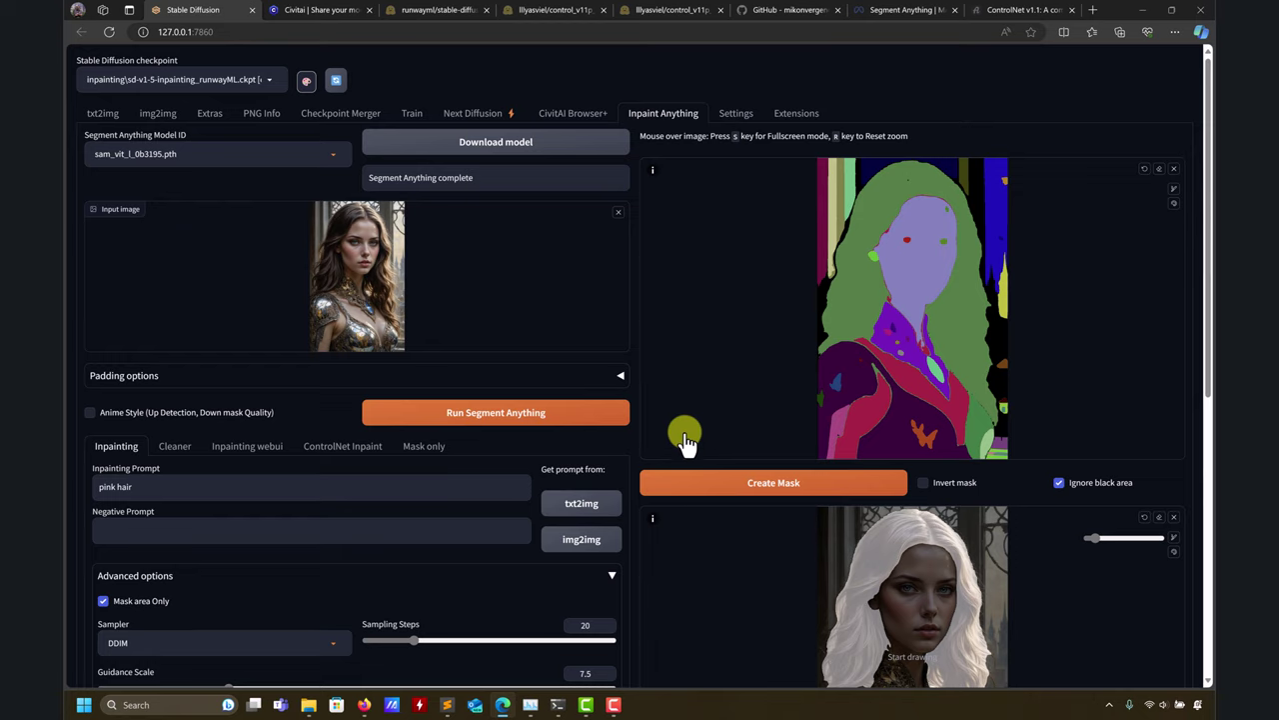
pyautogui.click(140, 487)
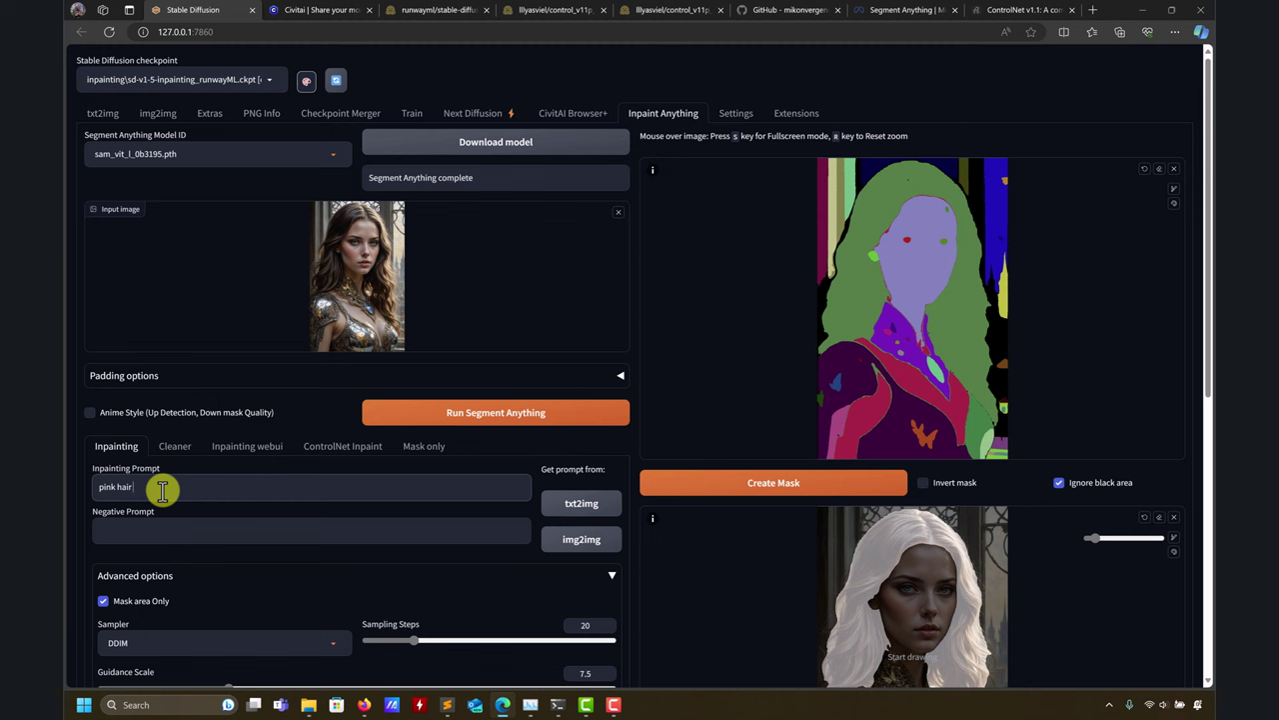
pyautogui.scroll(-3, 163, 485)
pyautogui.click(571, 490)
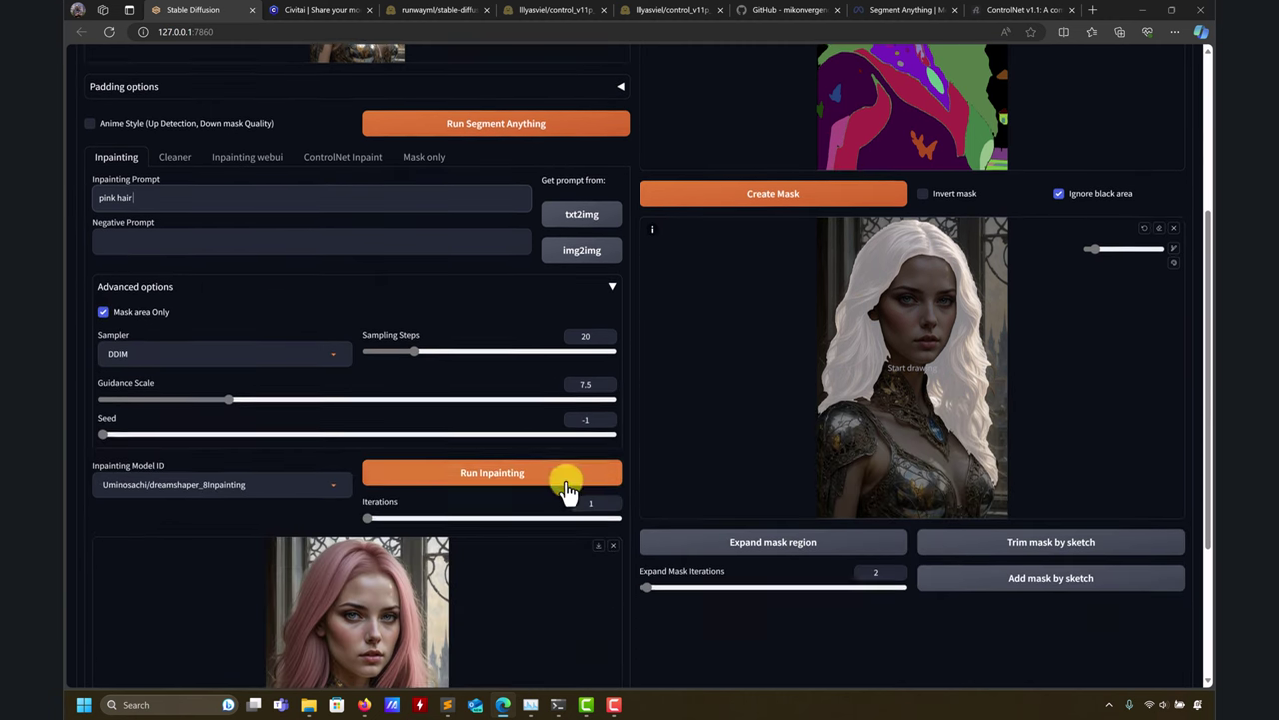
# Step: Enlarge the inpainting result once more to inspect the recolored hair, then close it
pyautogui.scroll(-3, 585, 500)
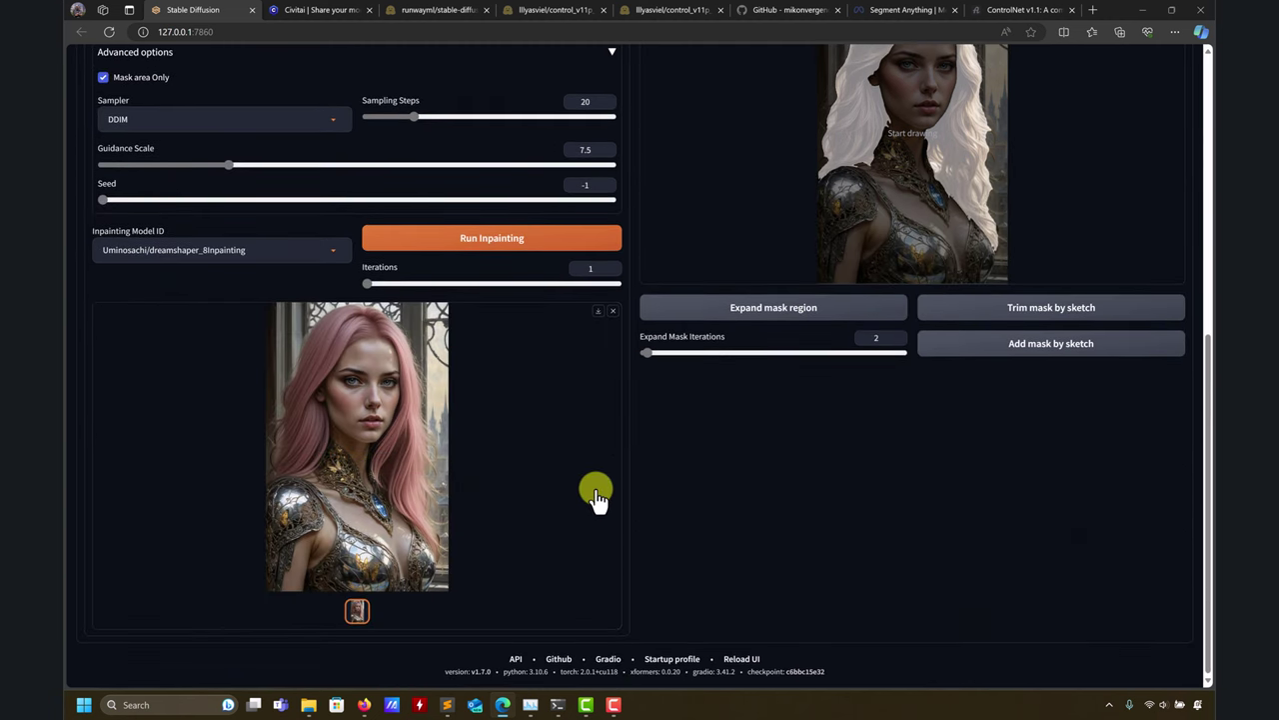
pyautogui.click(398, 456)
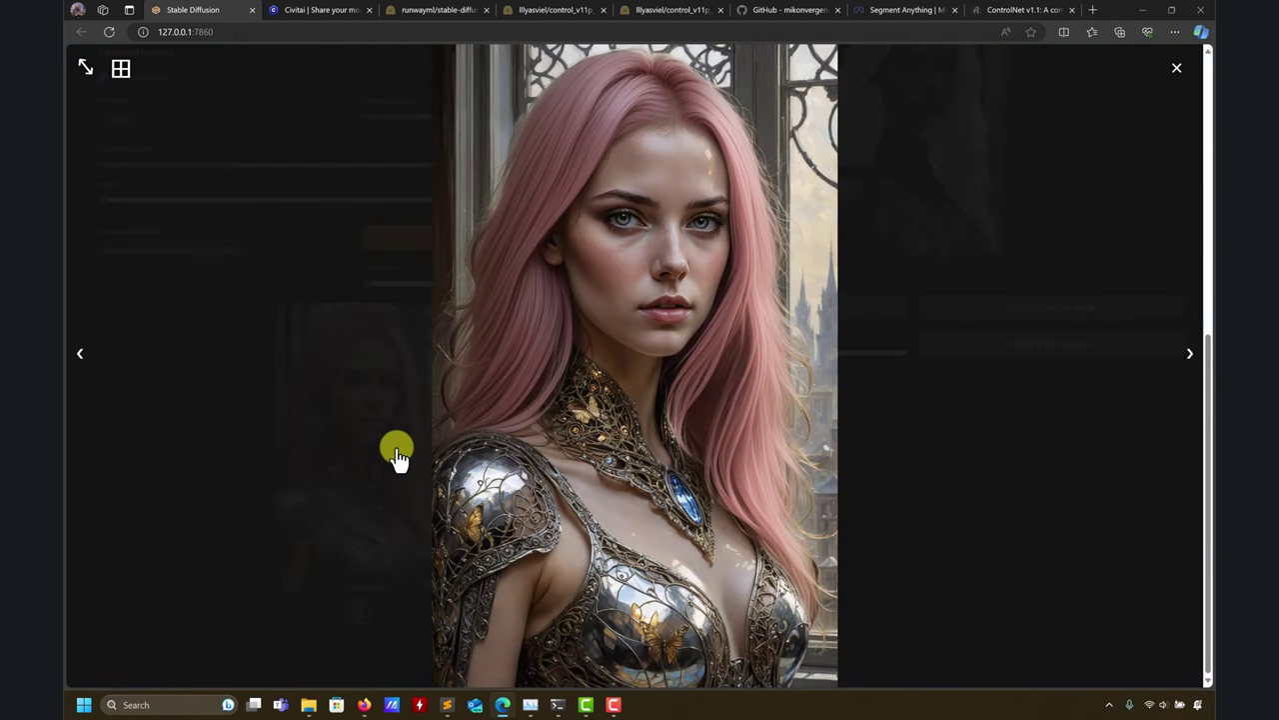
pyautogui.click(1177, 67)
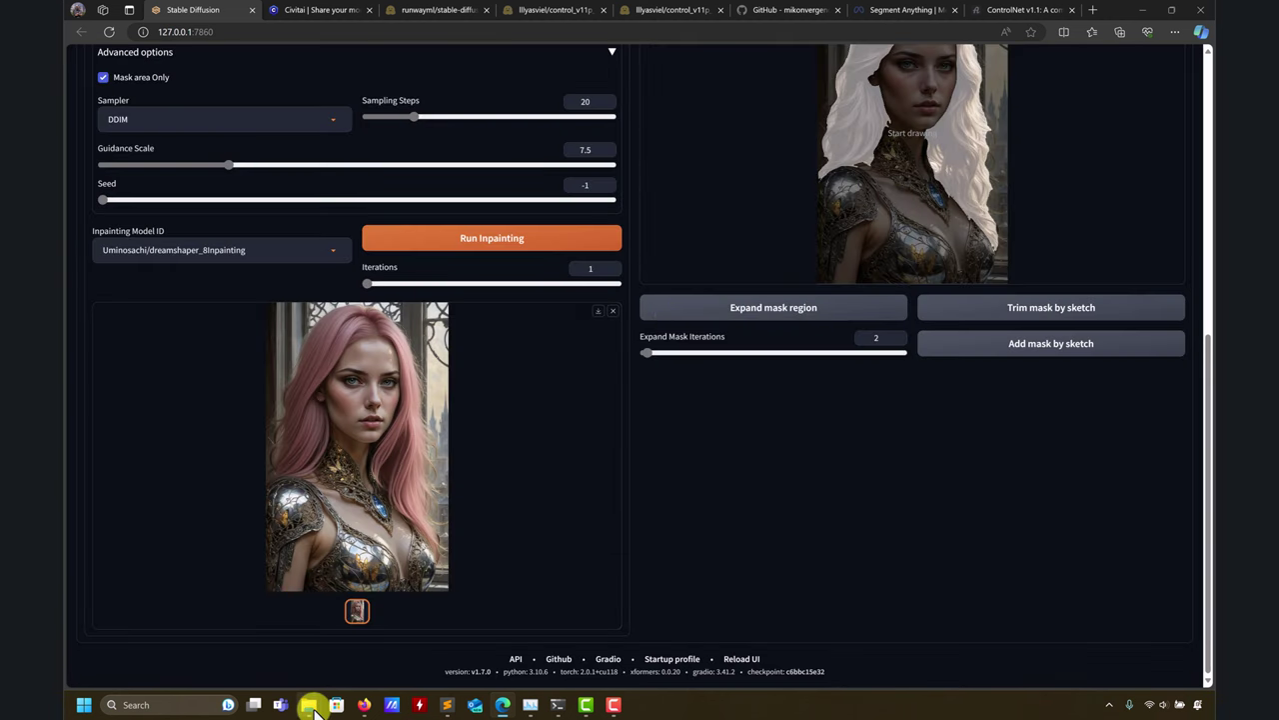
# Step: Switch to File Explorer and open the girl_cyborg folder inside for_inpaint_anything
pyautogui.moveTo(312, 707)
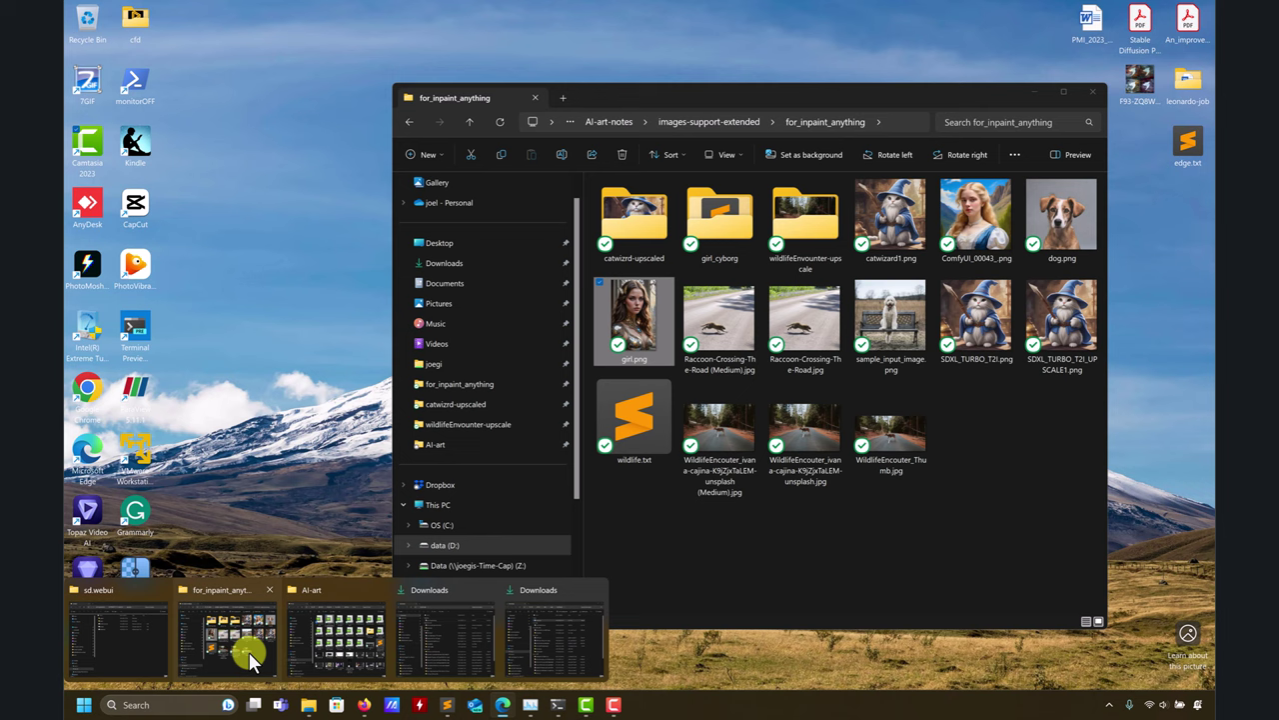
pyautogui.click(247, 652)
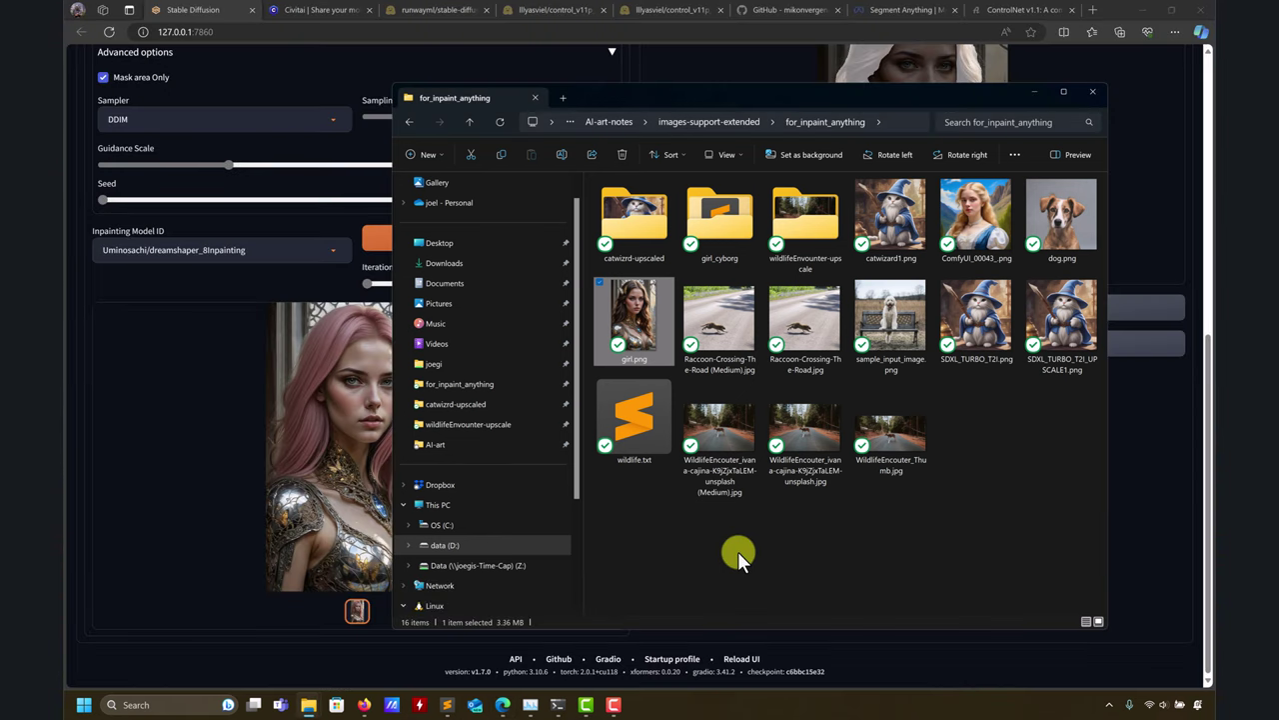
pyautogui.click(745, 237)
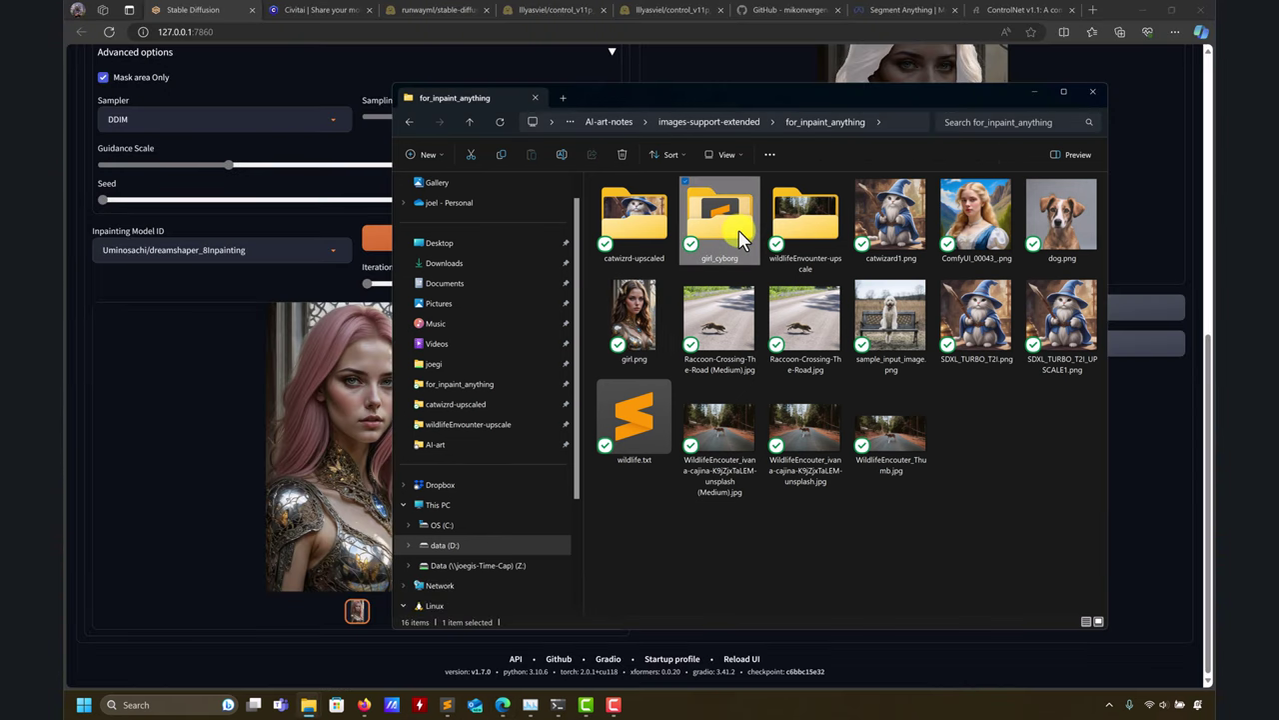
pyautogui.doubleClick(745, 237)
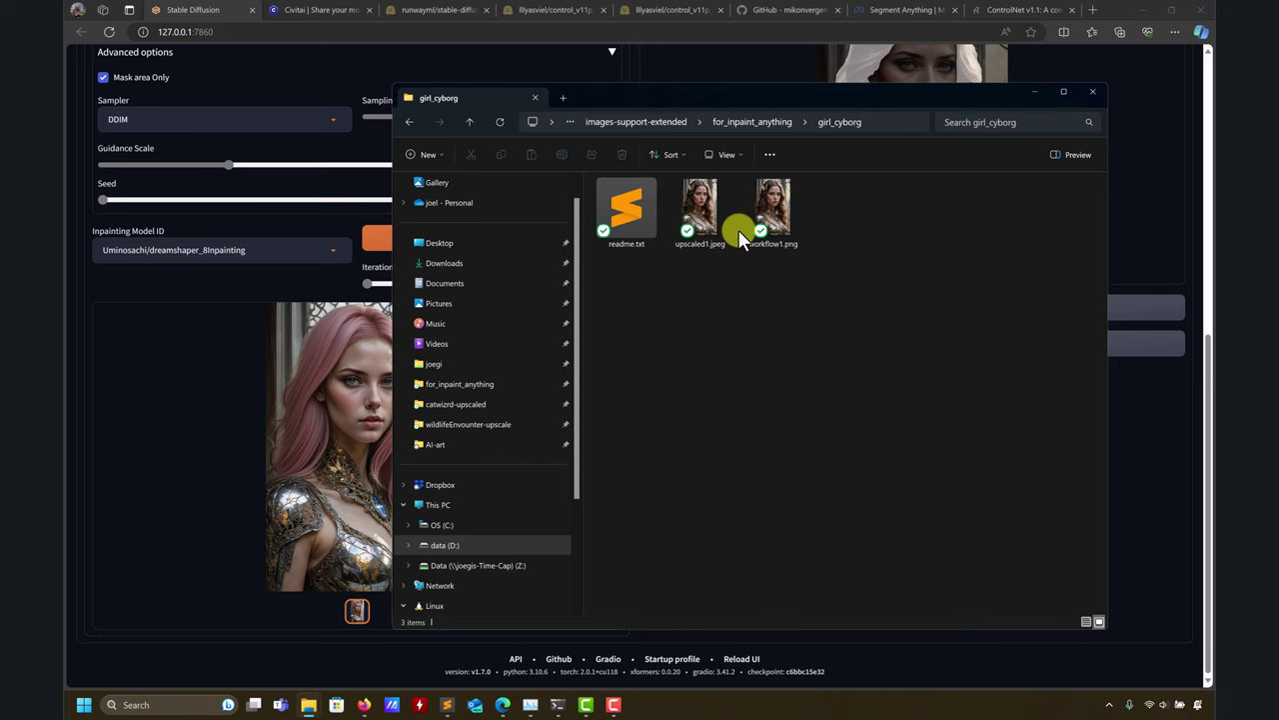
# Step: Open workflow1.png and upscaled1.jpeg from the girl_cyborg folder for viewing
pyautogui.doubleClick(792, 214)
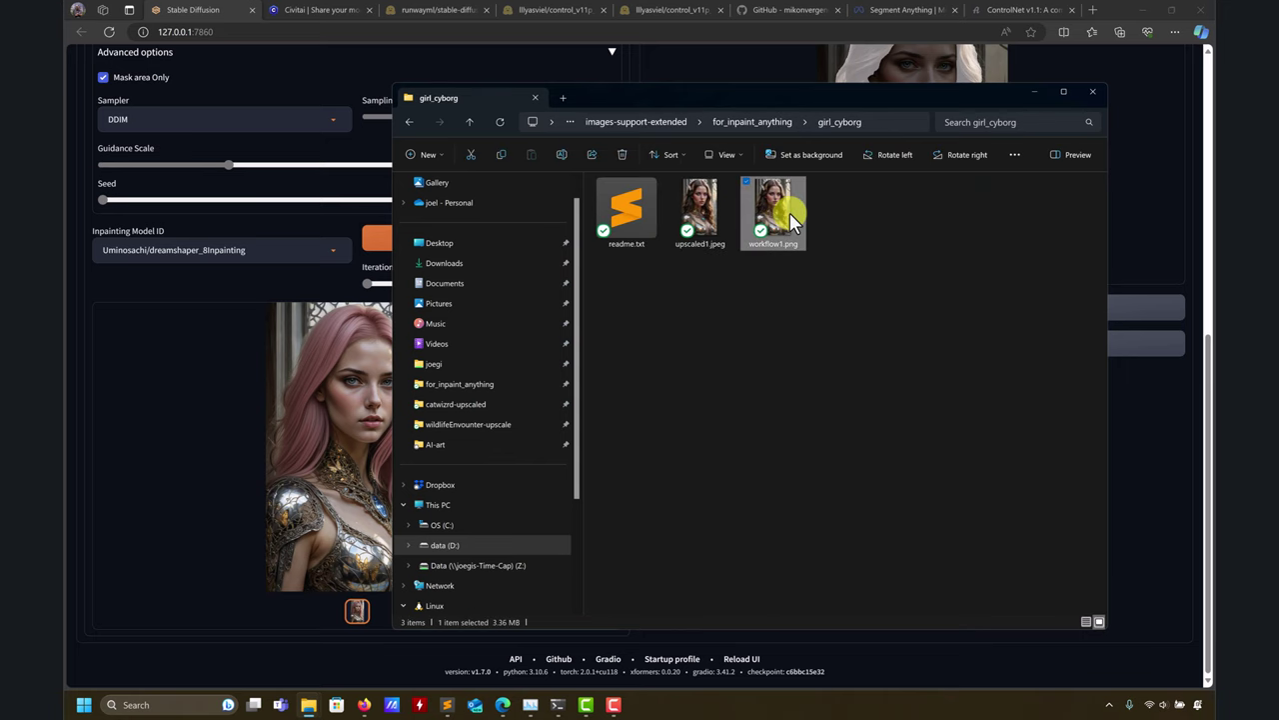
pyautogui.click(709, 213)
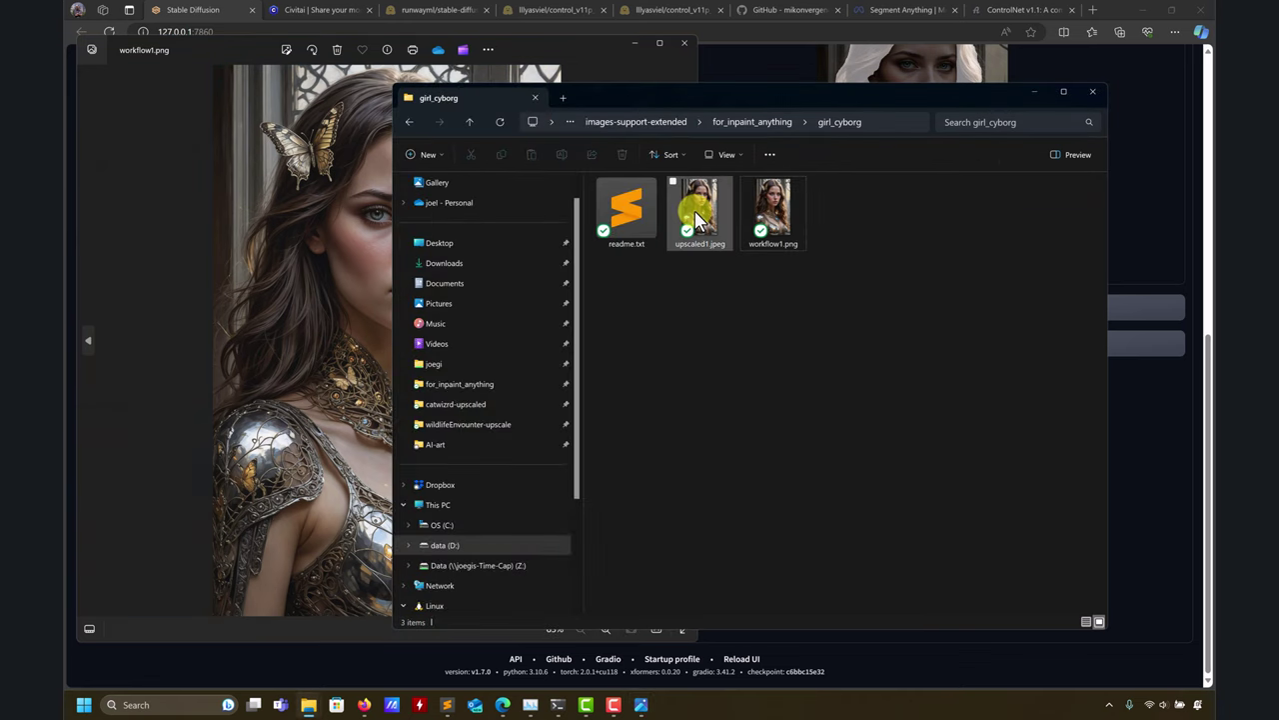
pyautogui.doubleClick(699, 210)
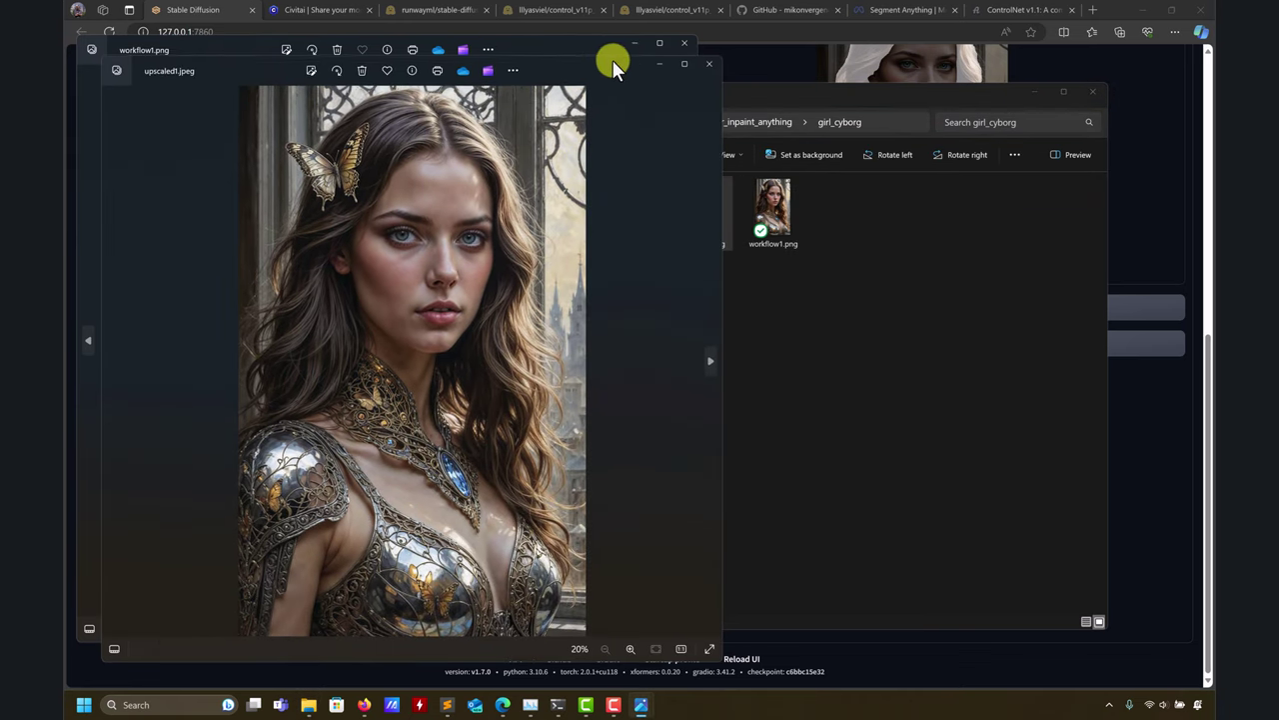
# Step: Place upscaled1.jpeg beside workflow1.png and compare the close-up detail of the same eye in both images
pyautogui.moveTo(600, 70); pyautogui.dragTo(1067, 33)
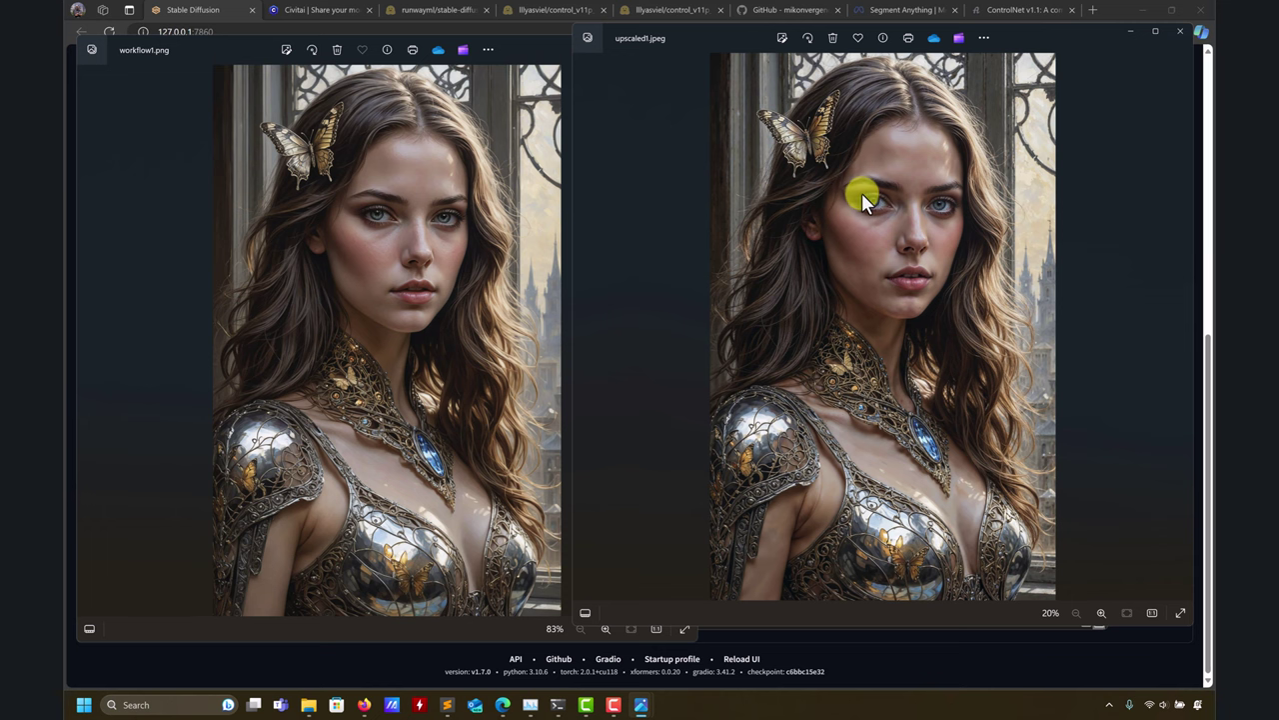
pyautogui.scroll(5, 861, 193)
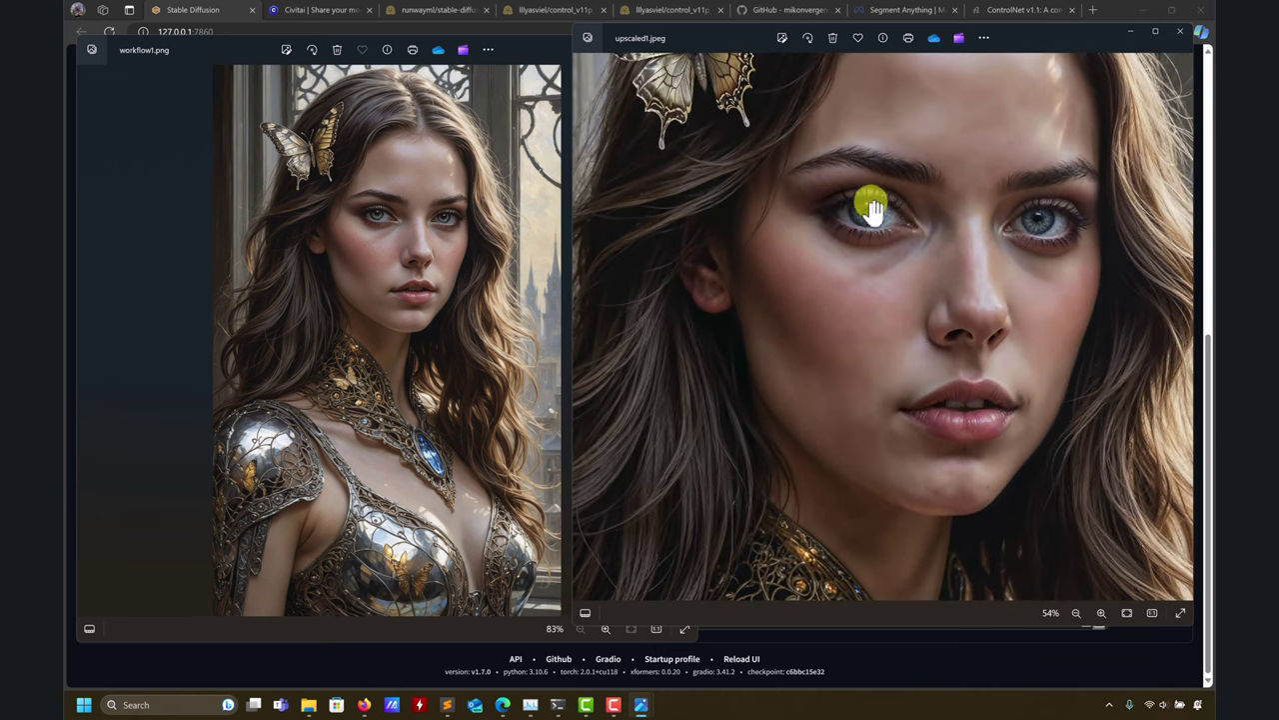
pyautogui.scroll(-5, 872, 209)
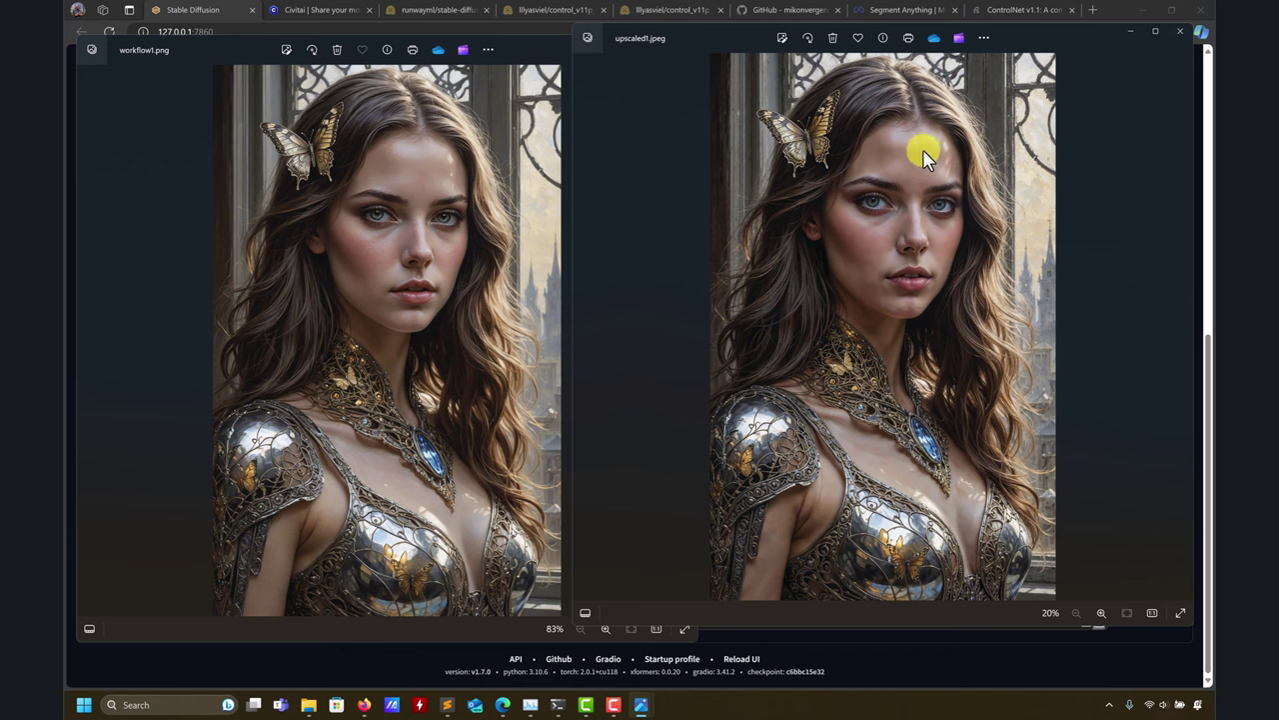
pyautogui.scroll(5, 875, 226)
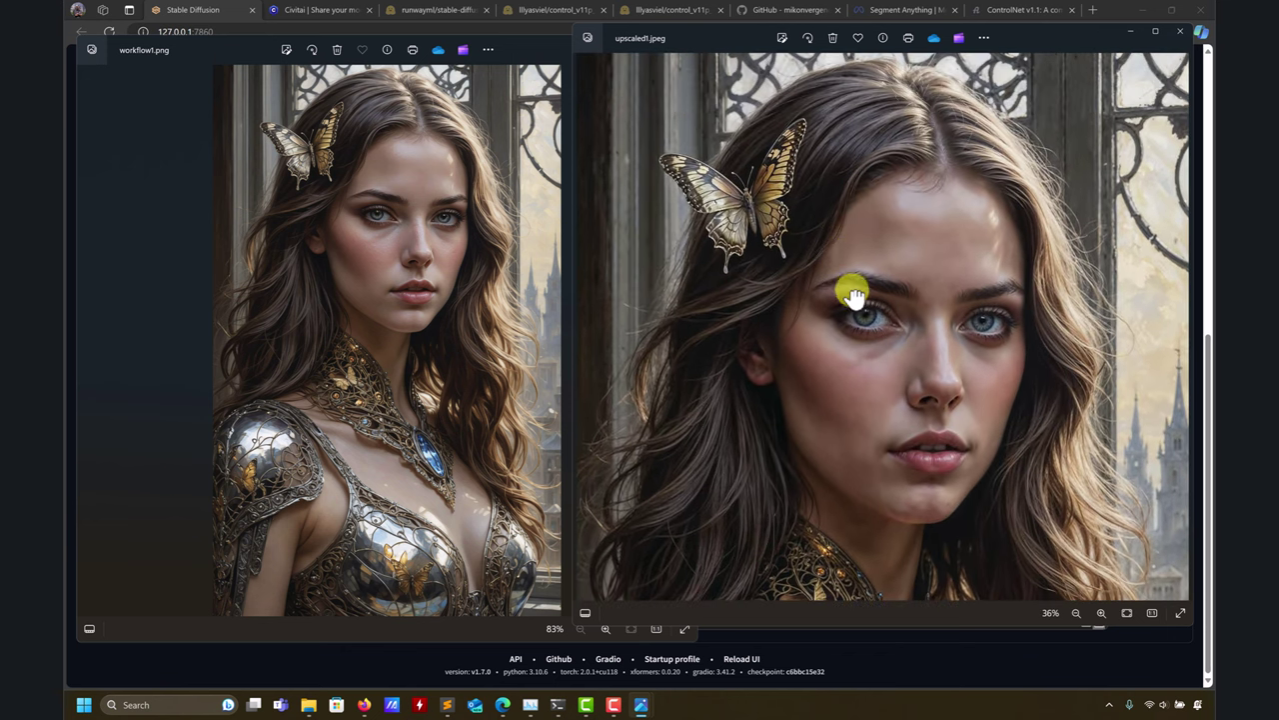
pyautogui.scroll(8, 888, 336)
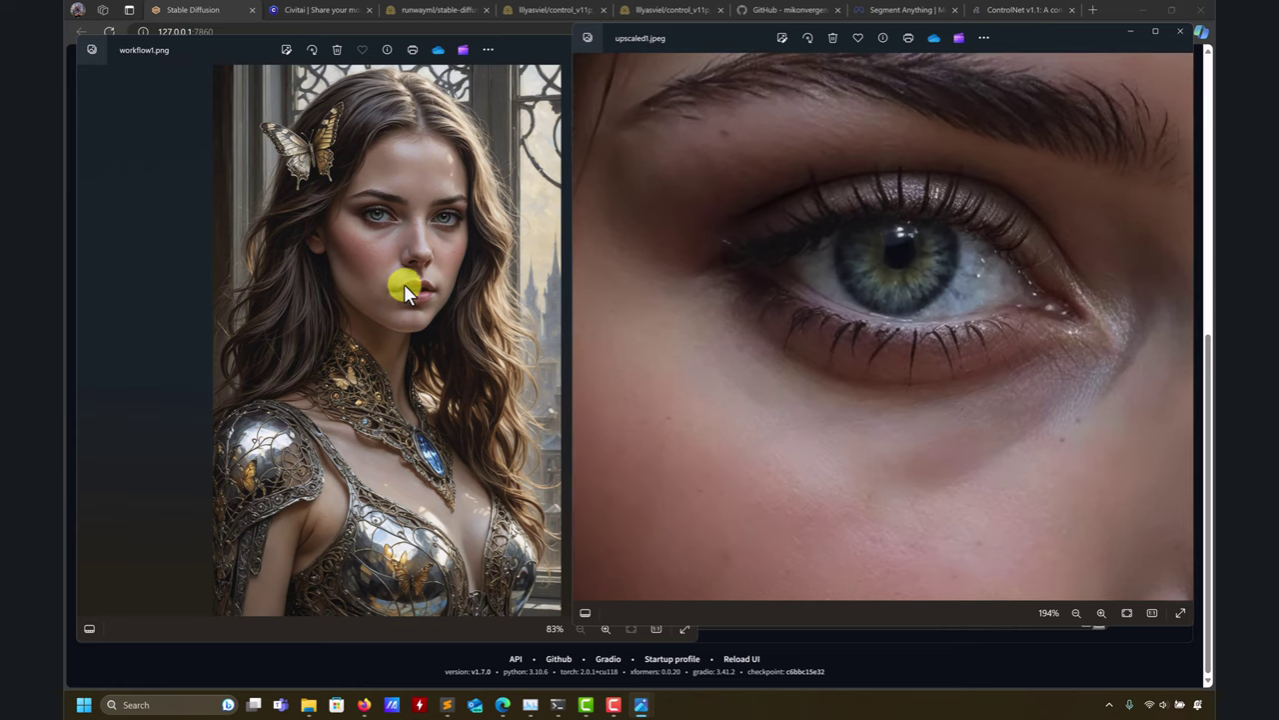
pyautogui.scroll(4, 404, 284)
pyautogui.click(380, 212)
pyautogui.scroll(8, 404, 335)
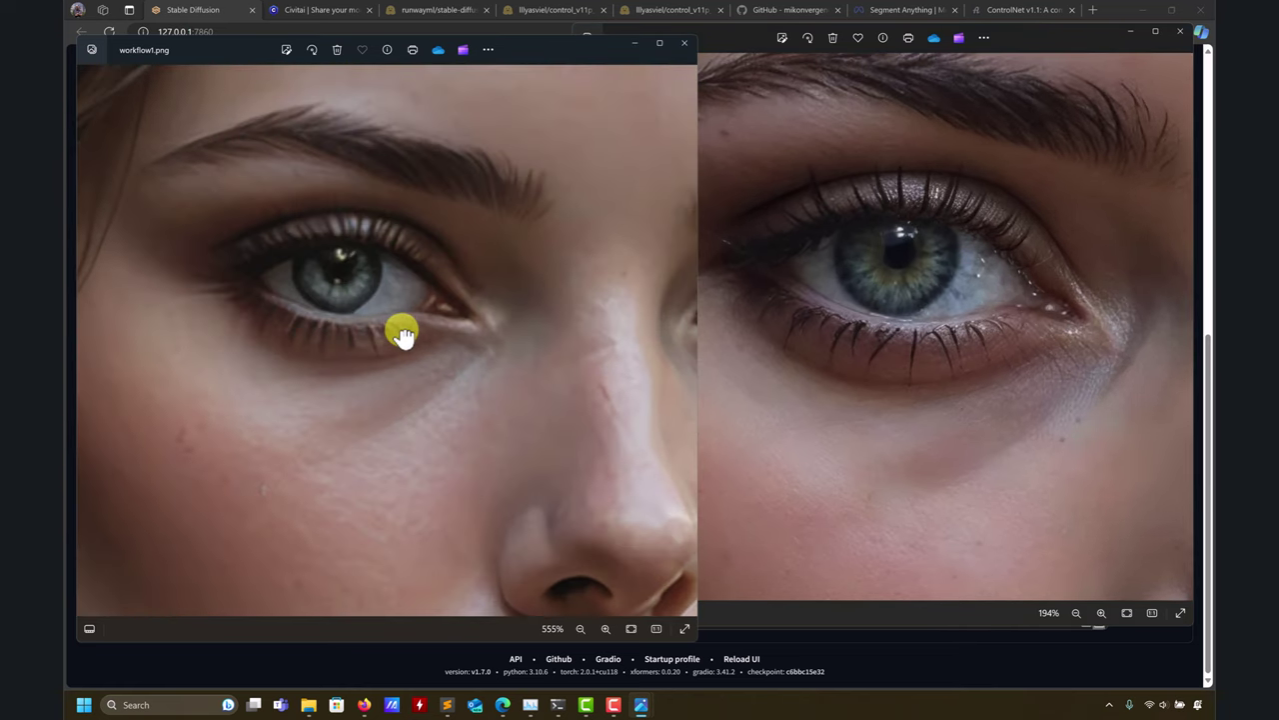
pyautogui.scroll(2, 355, 300)
pyautogui.scroll(1, 869, 251)
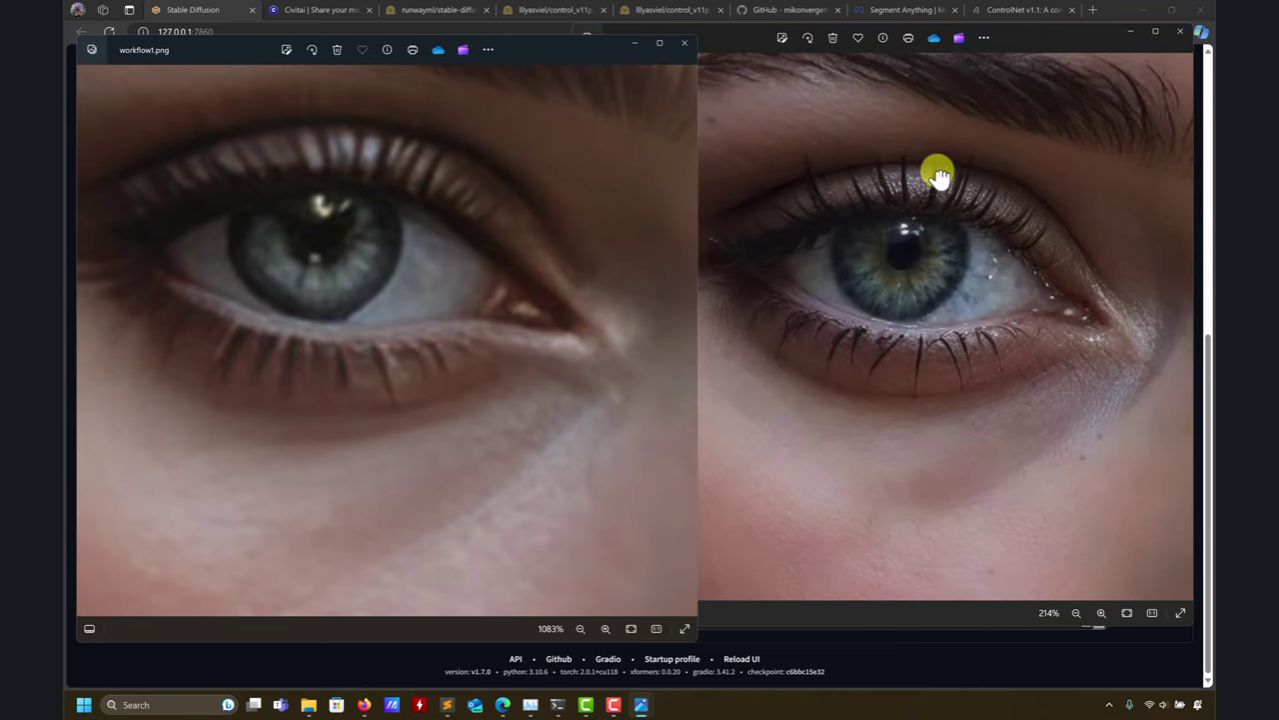
pyautogui.scroll(-5, 1022, 155)
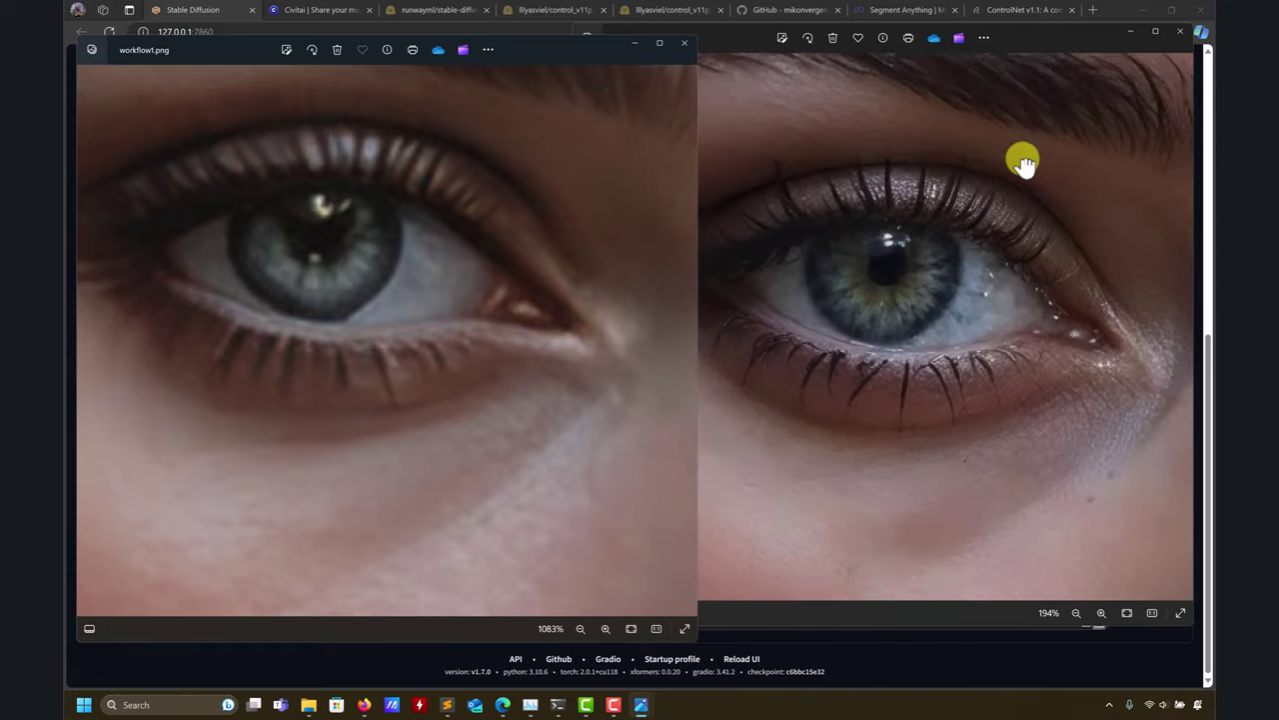
# Step: Compare the lips and teeth at close range in upscaled1.jpeg and workflow1.png
pyautogui.scroll(-10, 1022, 163)
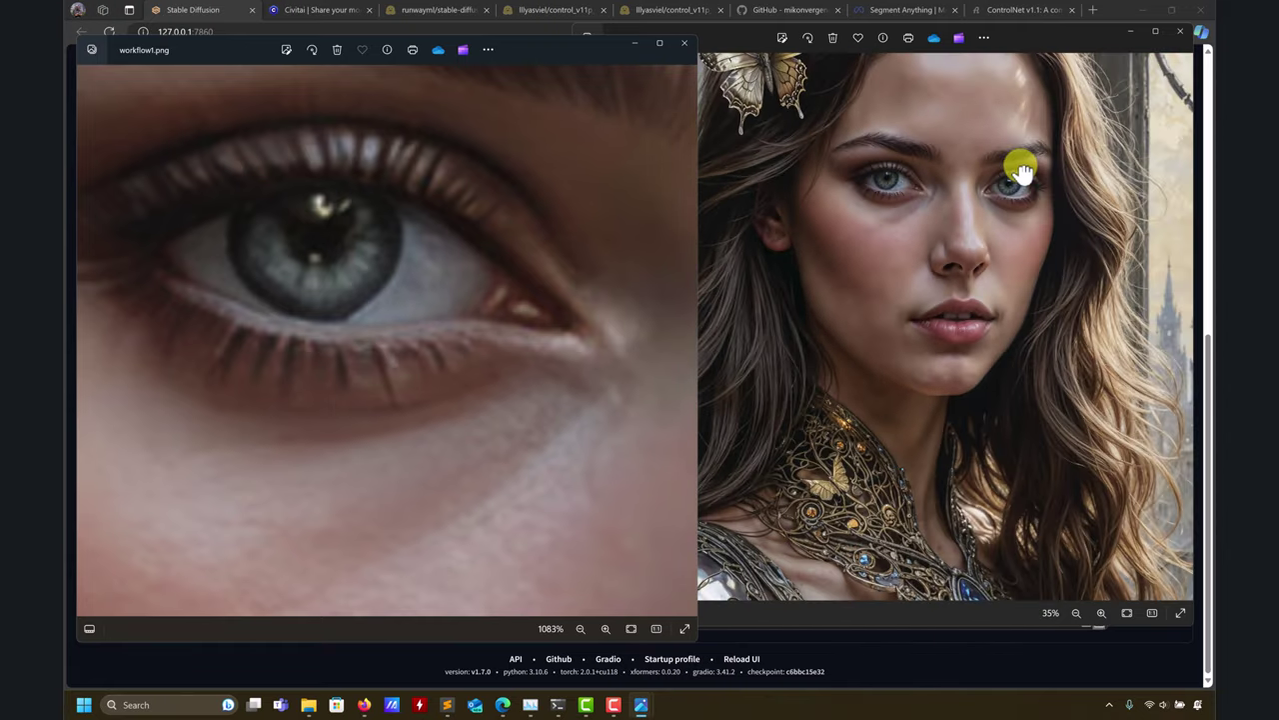
pyautogui.scroll(6, 857, 386)
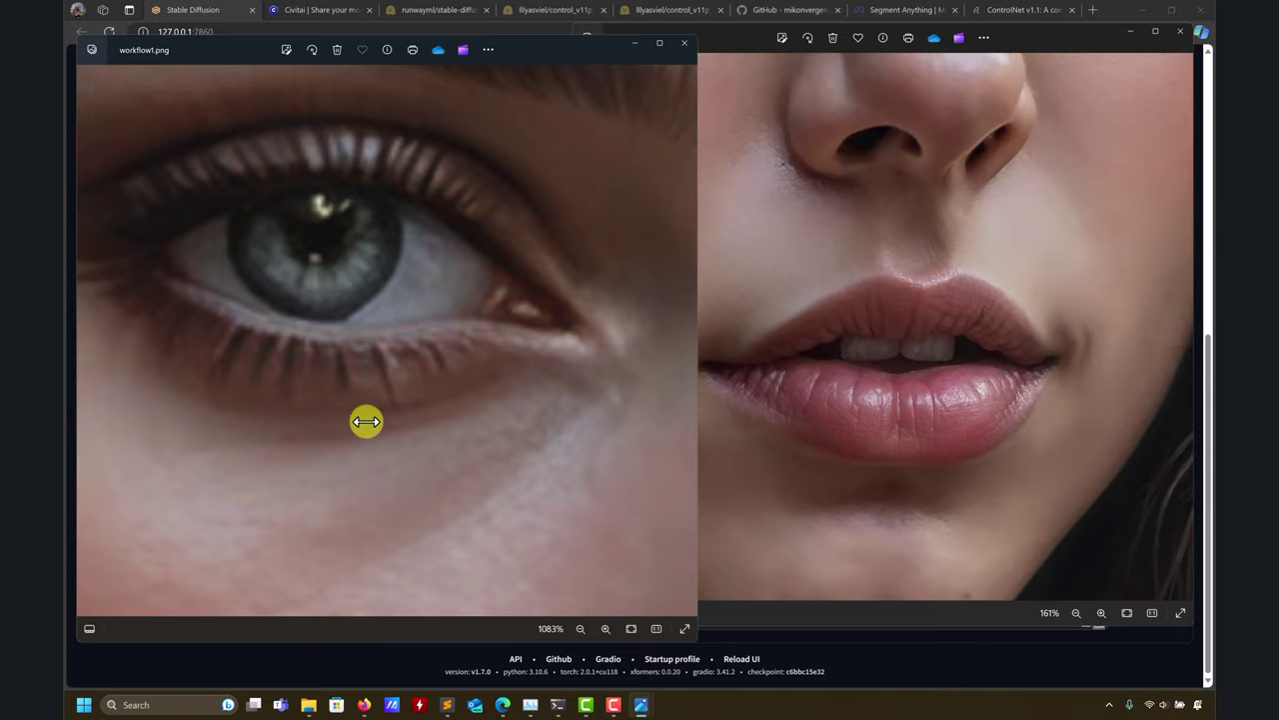
pyautogui.scroll(-3, 400, 415)
pyautogui.scroll(-8, 251, 217)
pyautogui.scroll(2, 442, 429)
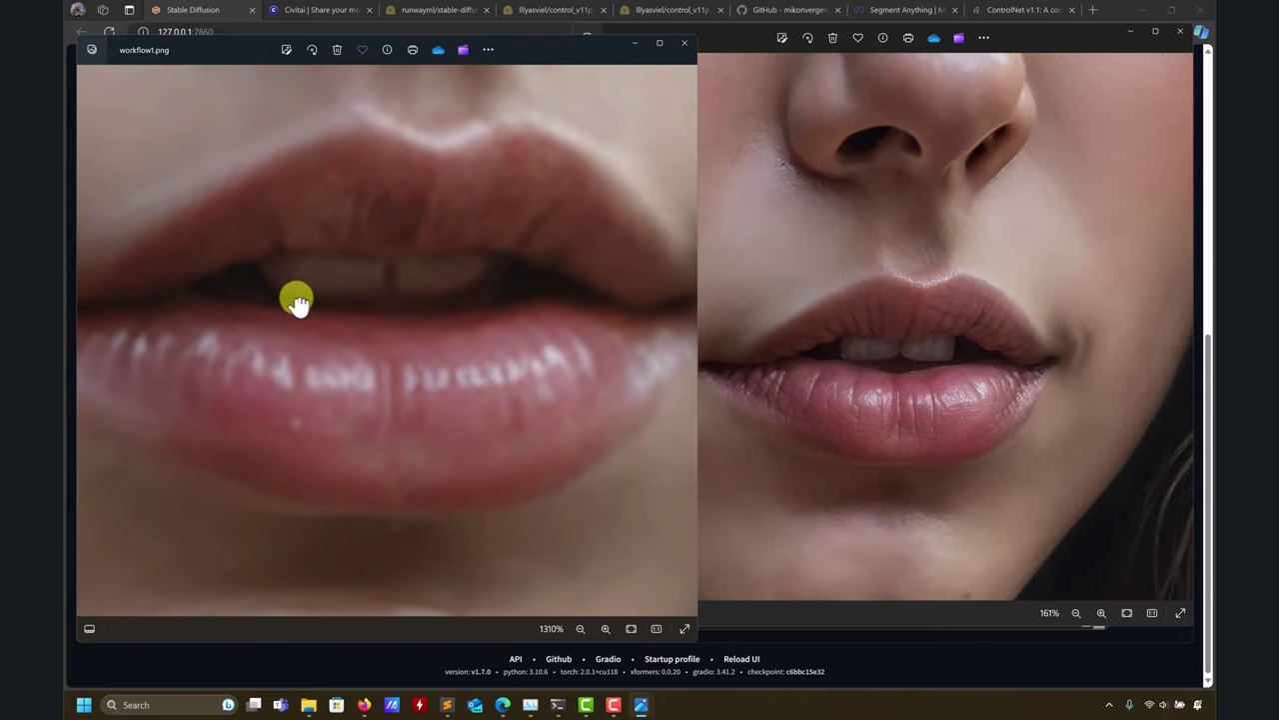
pyautogui.scroll(-2, 357, 369)
pyautogui.scroll(-4, 357, 369)
pyautogui.scroll(-9, 758, 443)
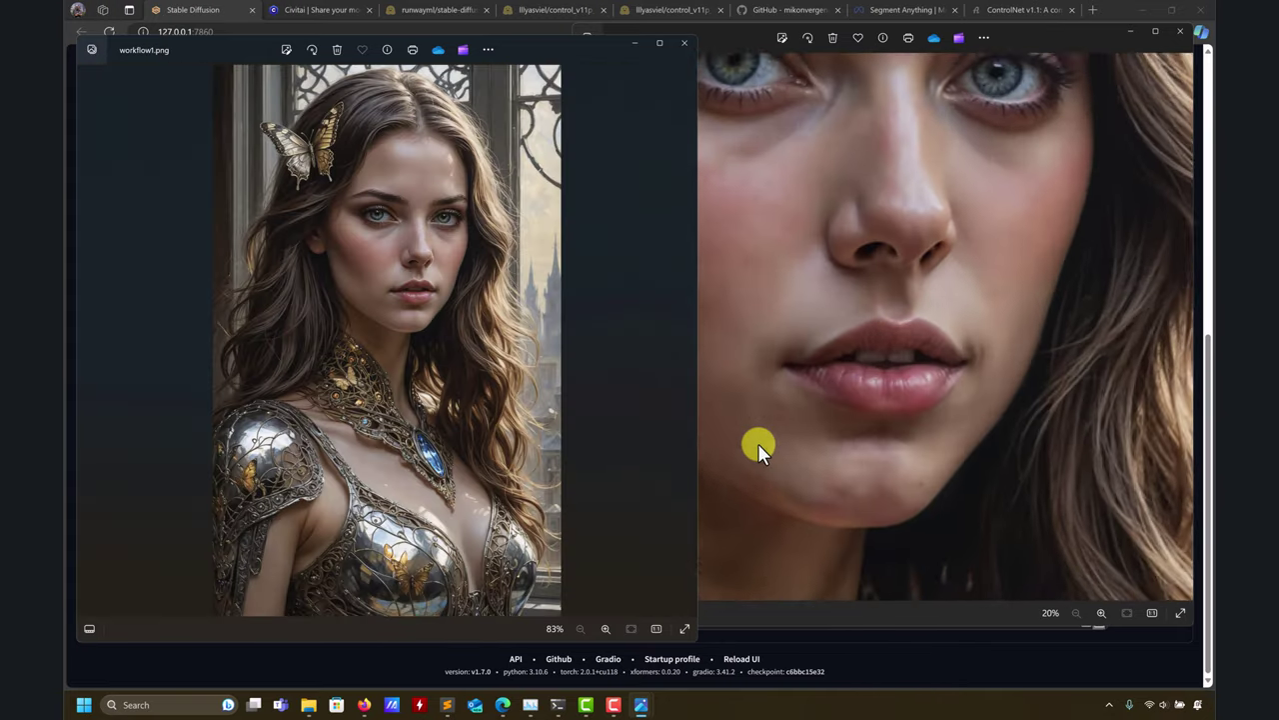
# Step: Compare the blue gemstone and surrounding metalwork of the necklace in upscaled1.jpeg and workflow1.png
pyautogui.click(791, 355)
pyautogui.scroll(10, 954, 445)
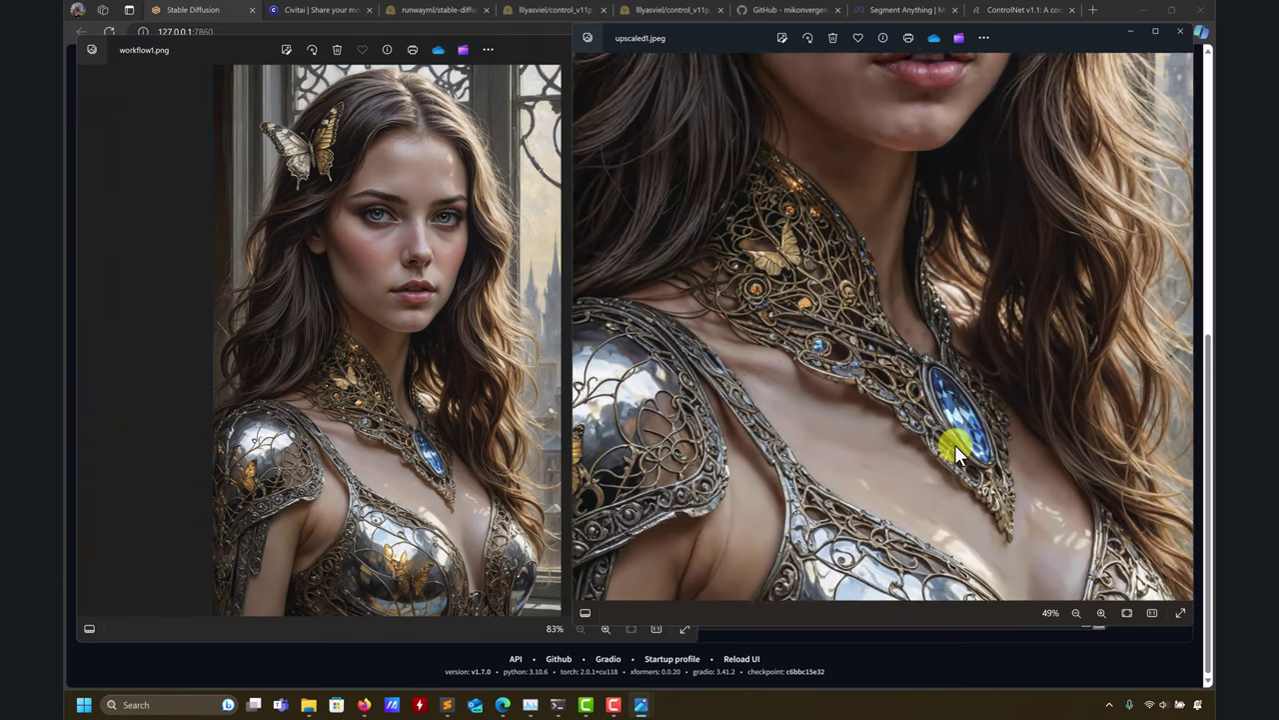
pyautogui.scroll(5, 430, 458)
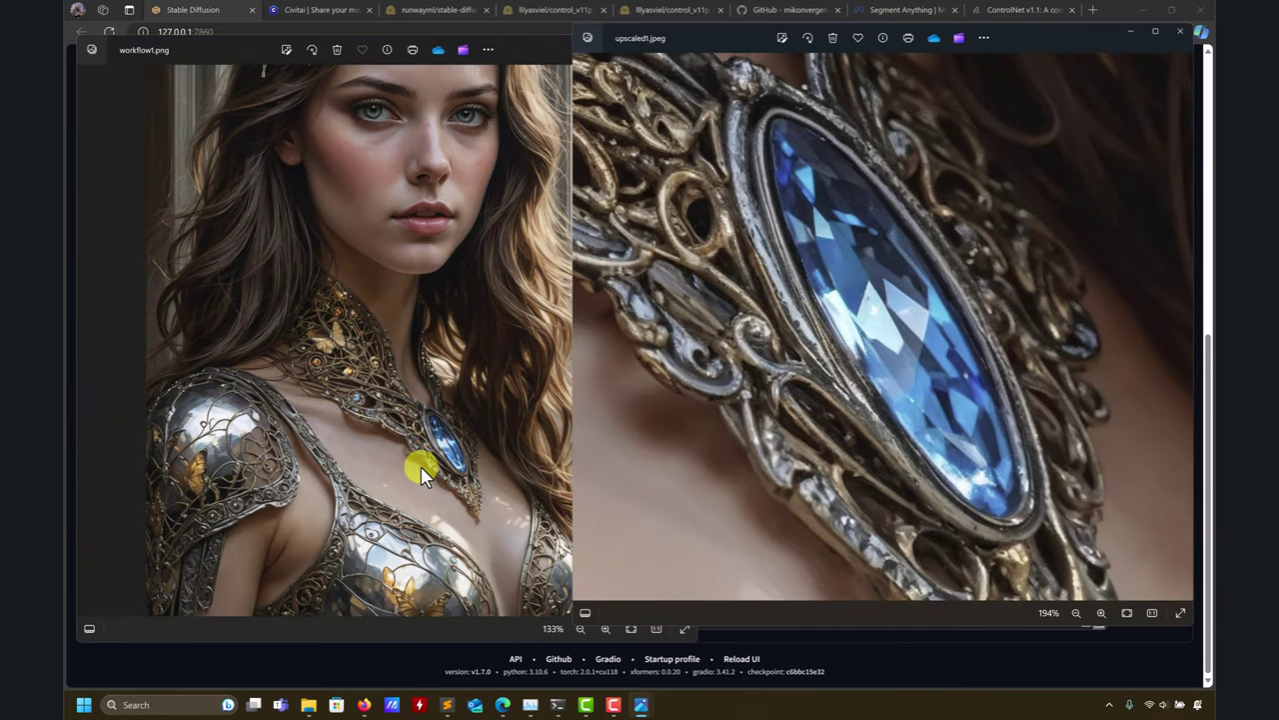
pyautogui.click(435, 407)
pyautogui.scroll(8, 440, 400)
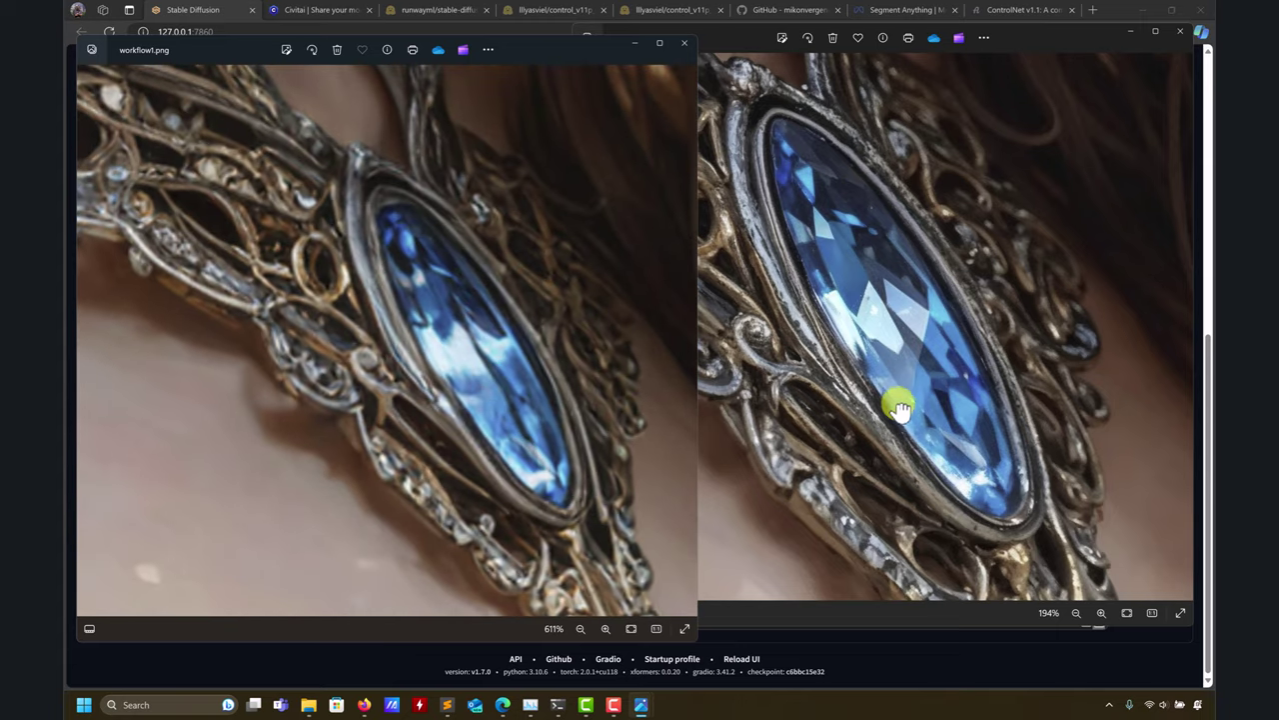
pyautogui.scroll(-4, 902, 409)
pyautogui.scroll(-3, 437, 337)
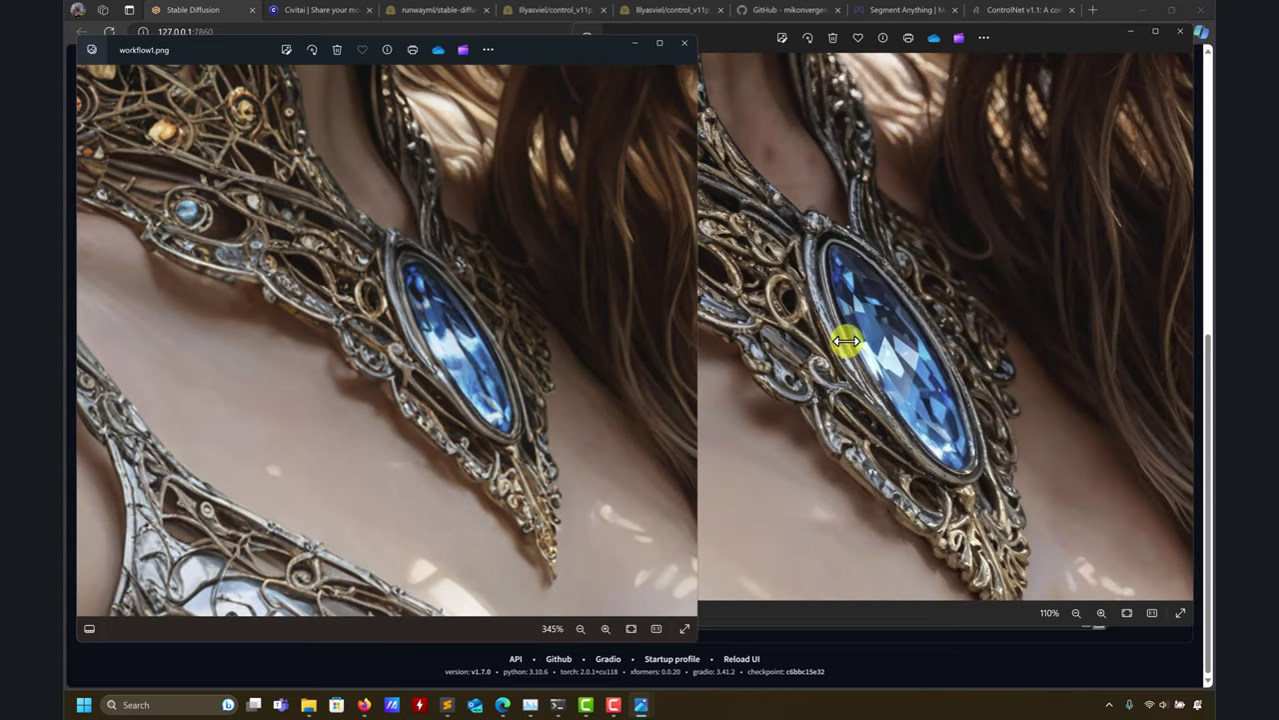
pyautogui.scroll(-2, 846, 337)
pyautogui.scroll(-1, 846, 336)
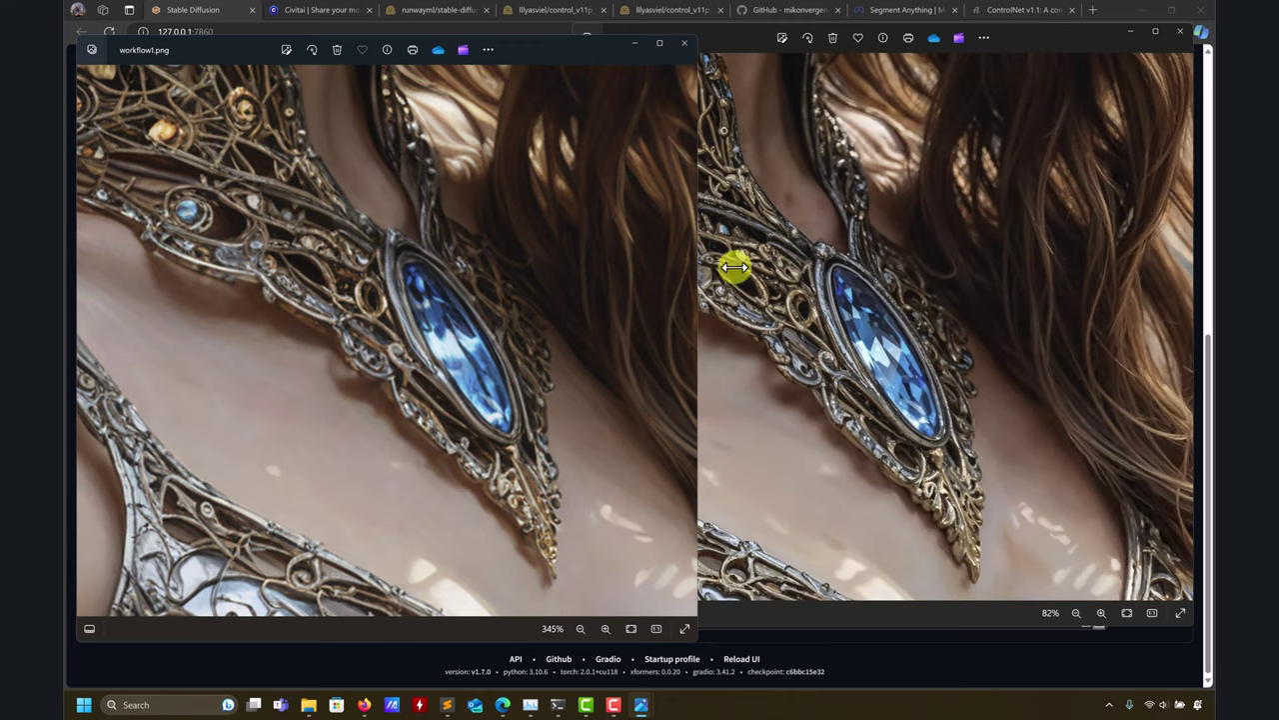
pyautogui.scroll(-3, 810, 283)
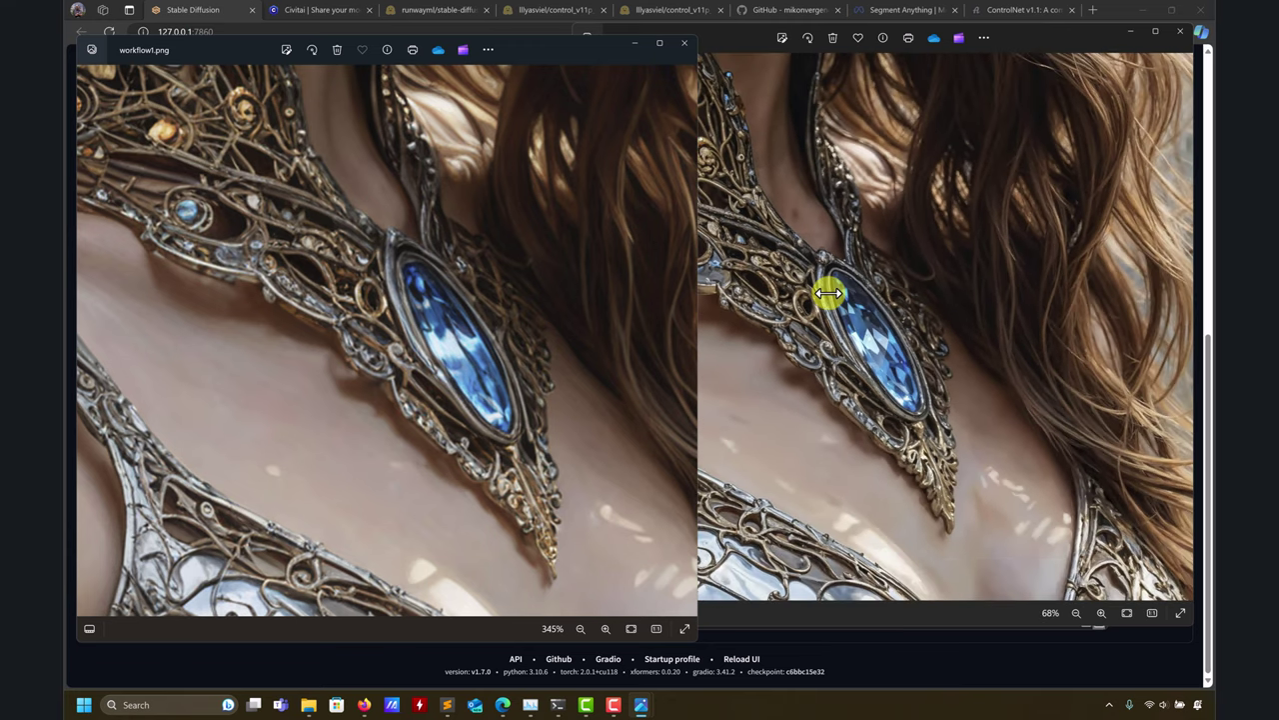
pyautogui.scroll(-2, 778, 263)
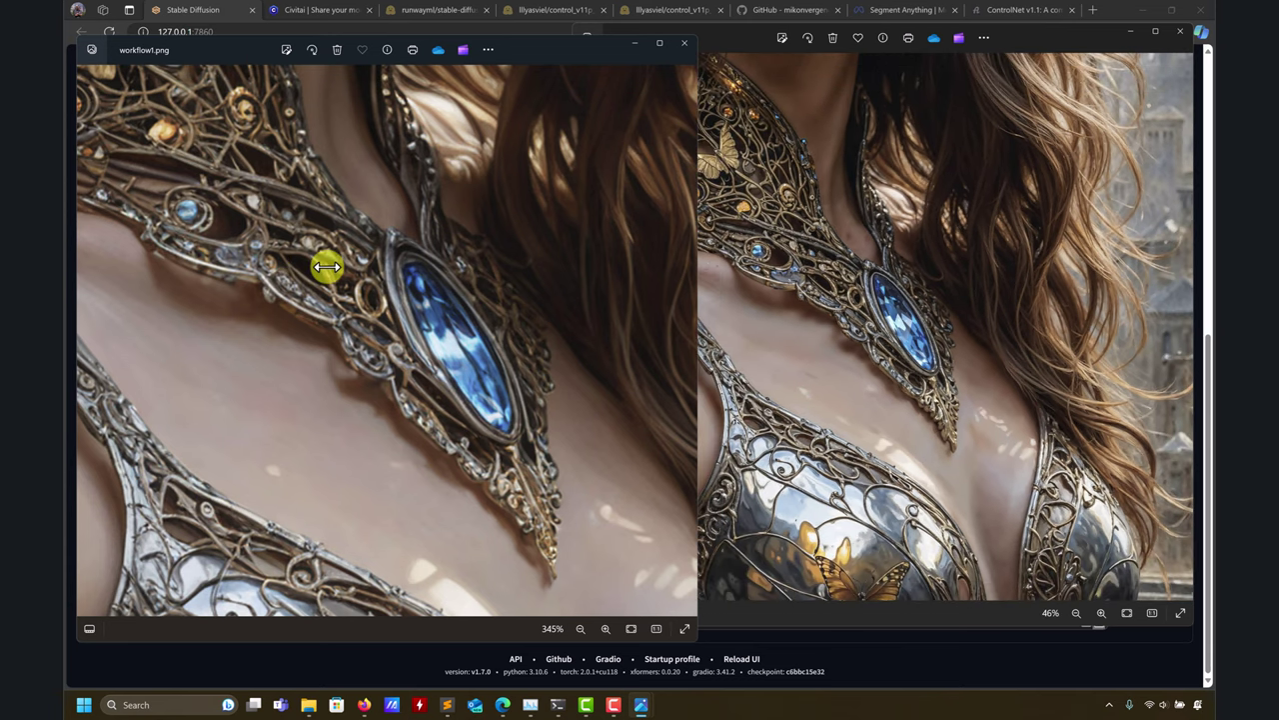
pyautogui.scroll(-3, 257, 257)
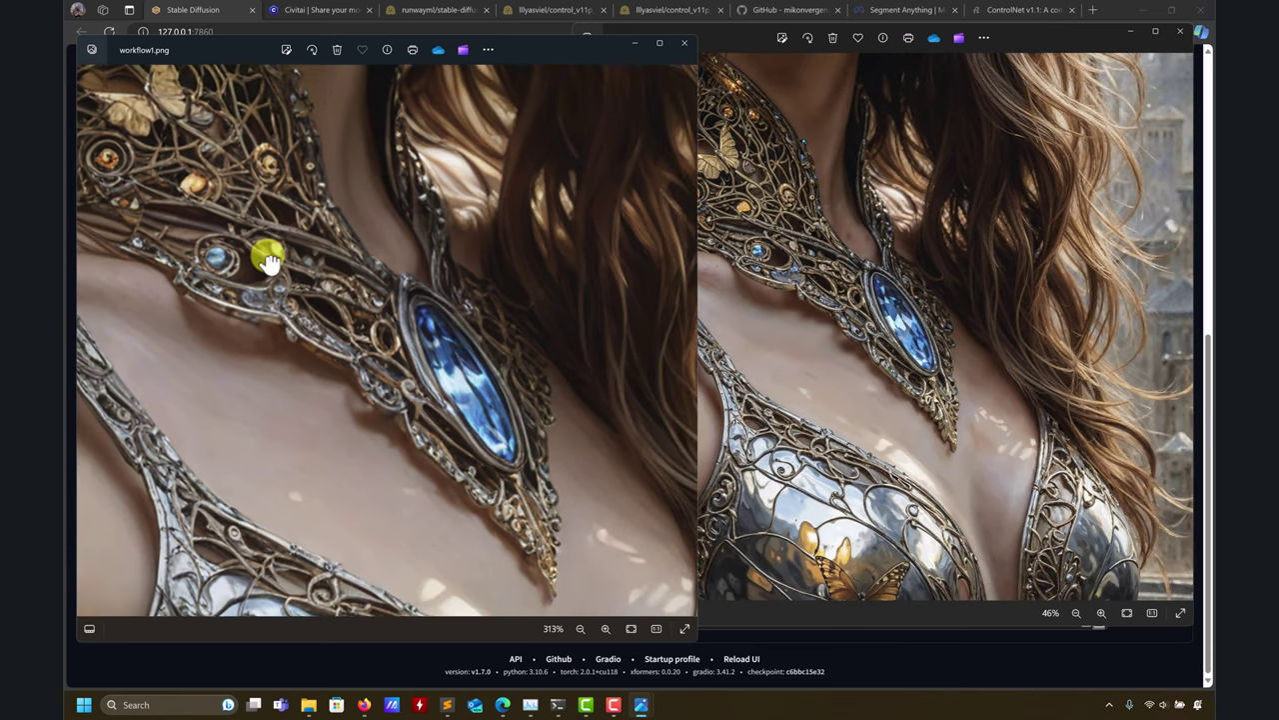
# Step: Compare the small gold butterfly on the collar in upscaled1.jpeg and workflow1.png
pyautogui.click(733, 160)
pyautogui.scroll(8, 758, 194)
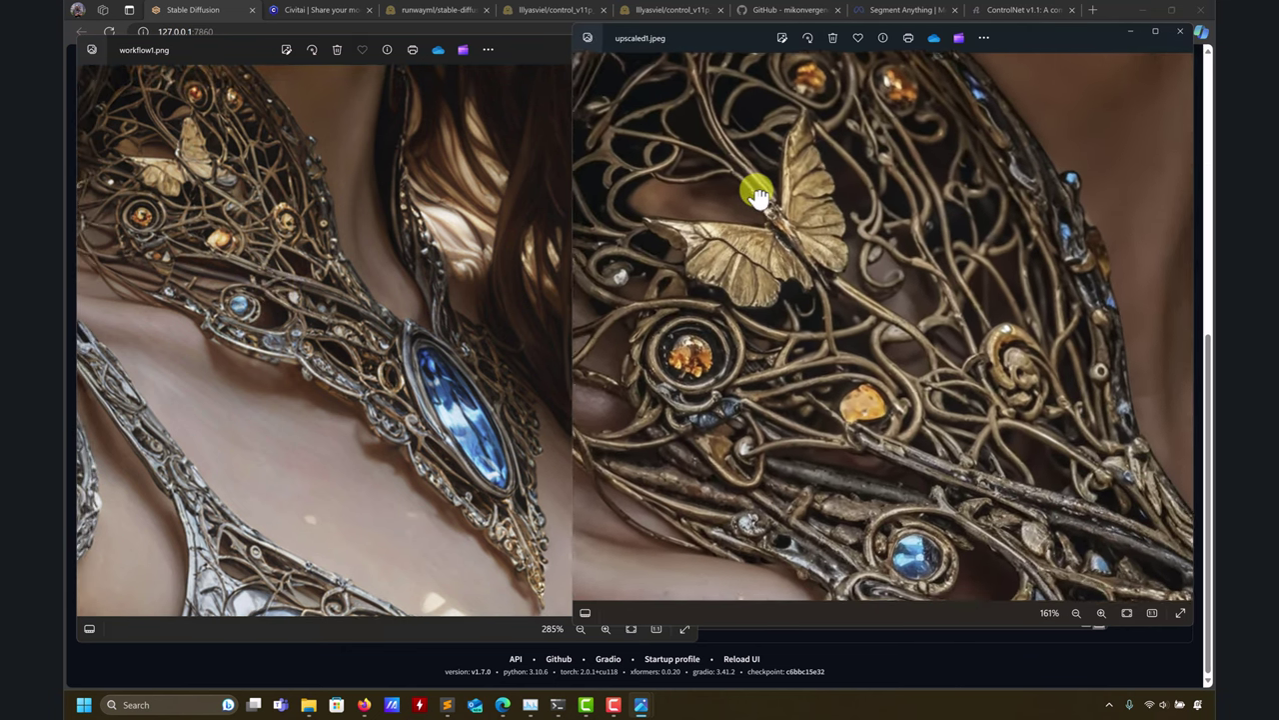
pyautogui.scroll(2, 758, 194)
pyautogui.click(306, 206)
pyautogui.scroll(-2, 314, 286)
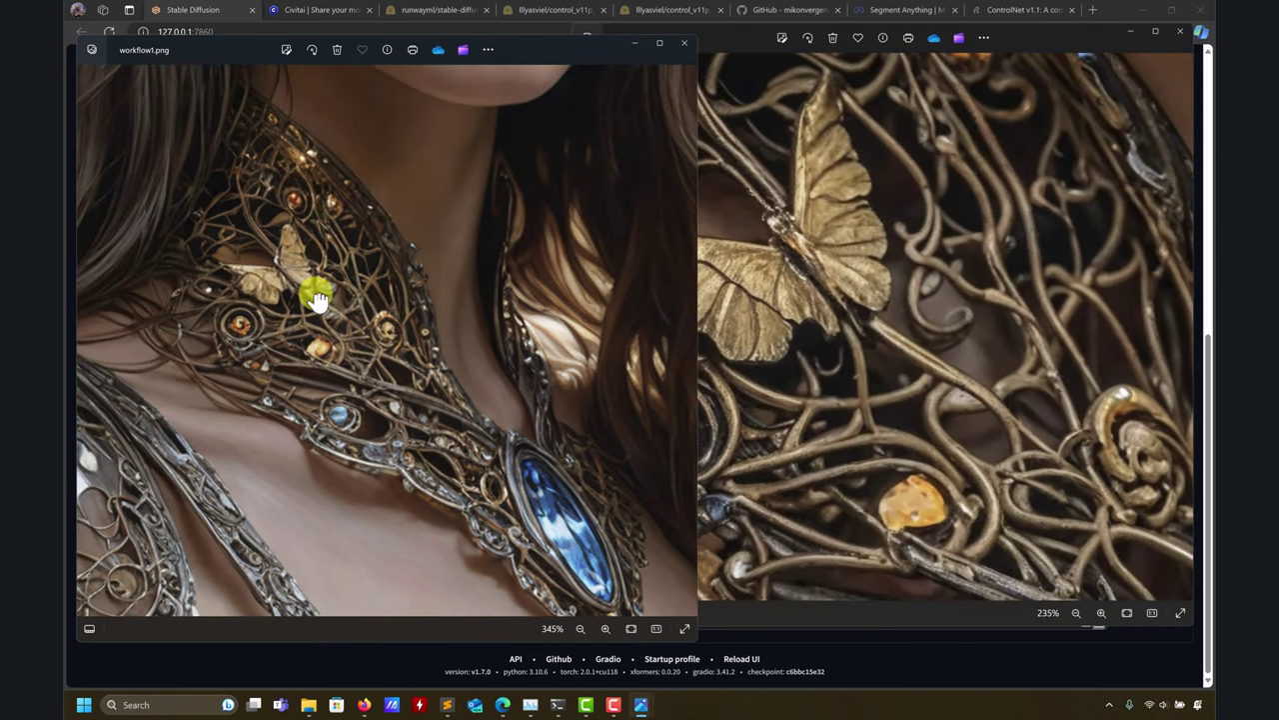
pyautogui.scroll(6, 248, 266)
pyautogui.scroll(-10, 250, 266)
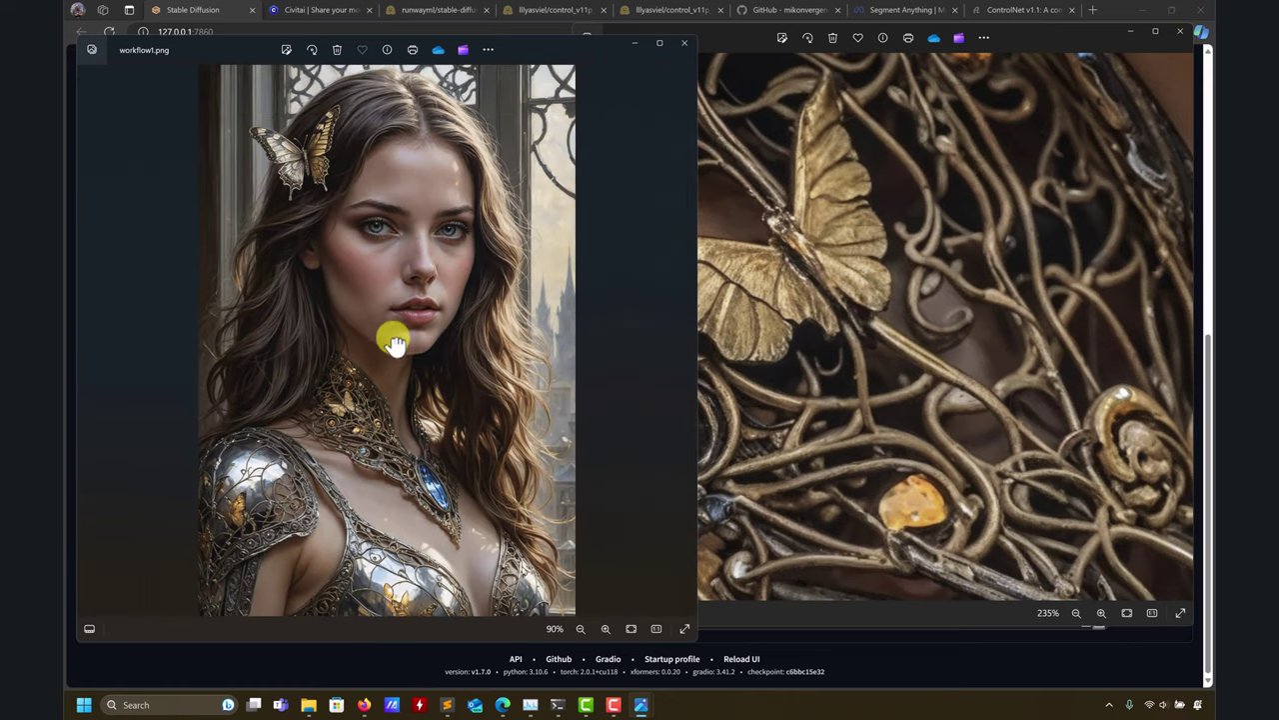
# Step: Compare the wings and body of the butterfly in the woman's hair in both portrait versions
pyautogui.scroll(8, 306, 149)
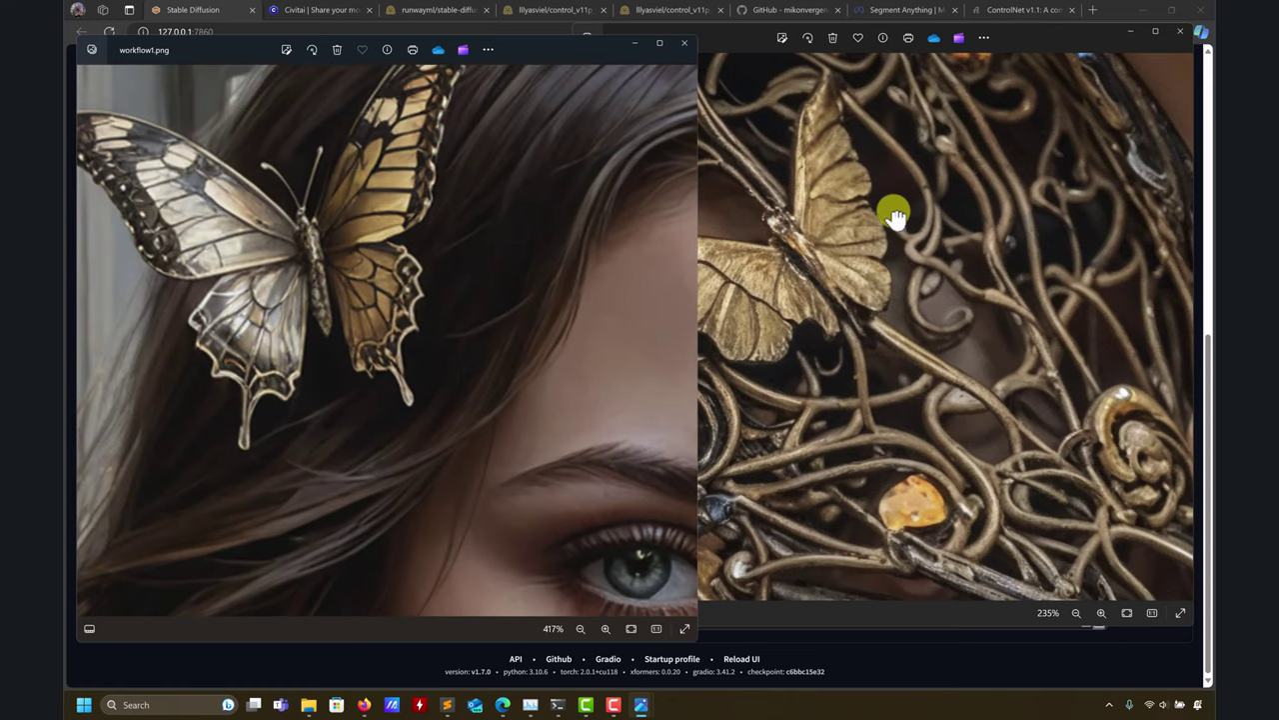
pyautogui.scroll(-10, 895, 209)
pyautogui.click(857, 185)
pyautogui.scroll(7, 784, 148)
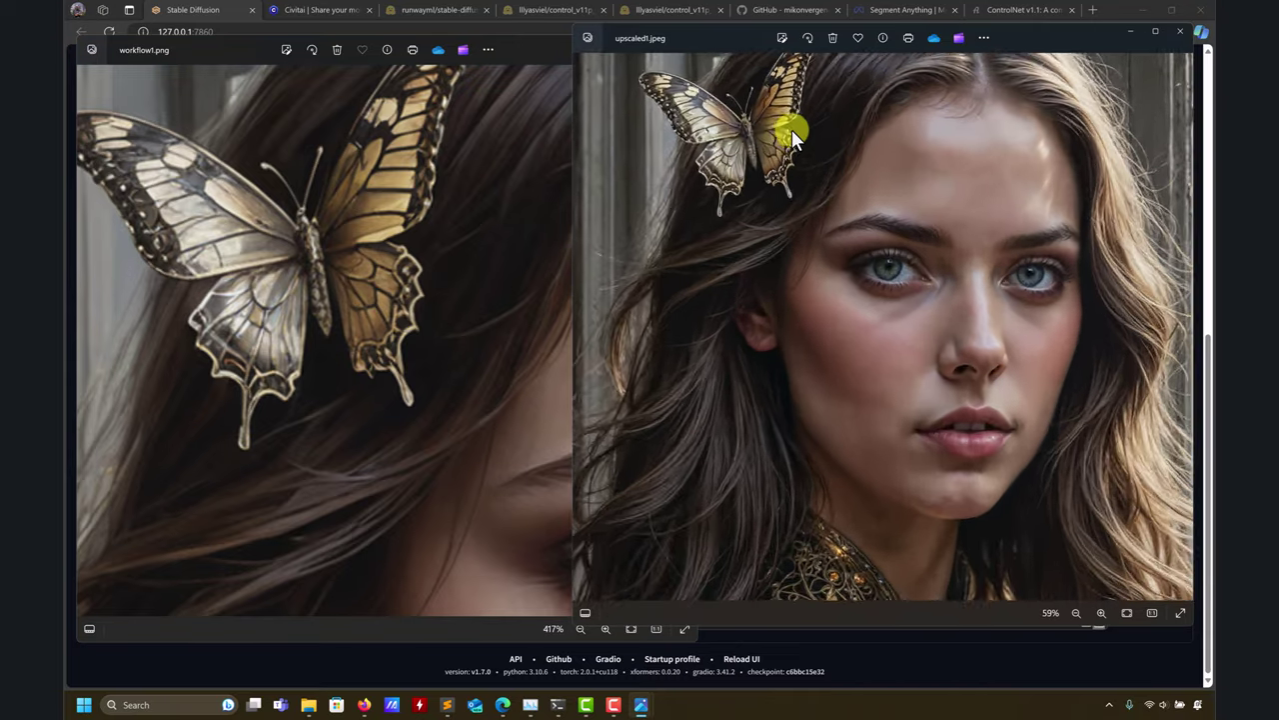
pyautogui.moveTo(720, 137); pyautogui.dragTo(802, 285)
pyautogui.scroll(7, 805, 279)
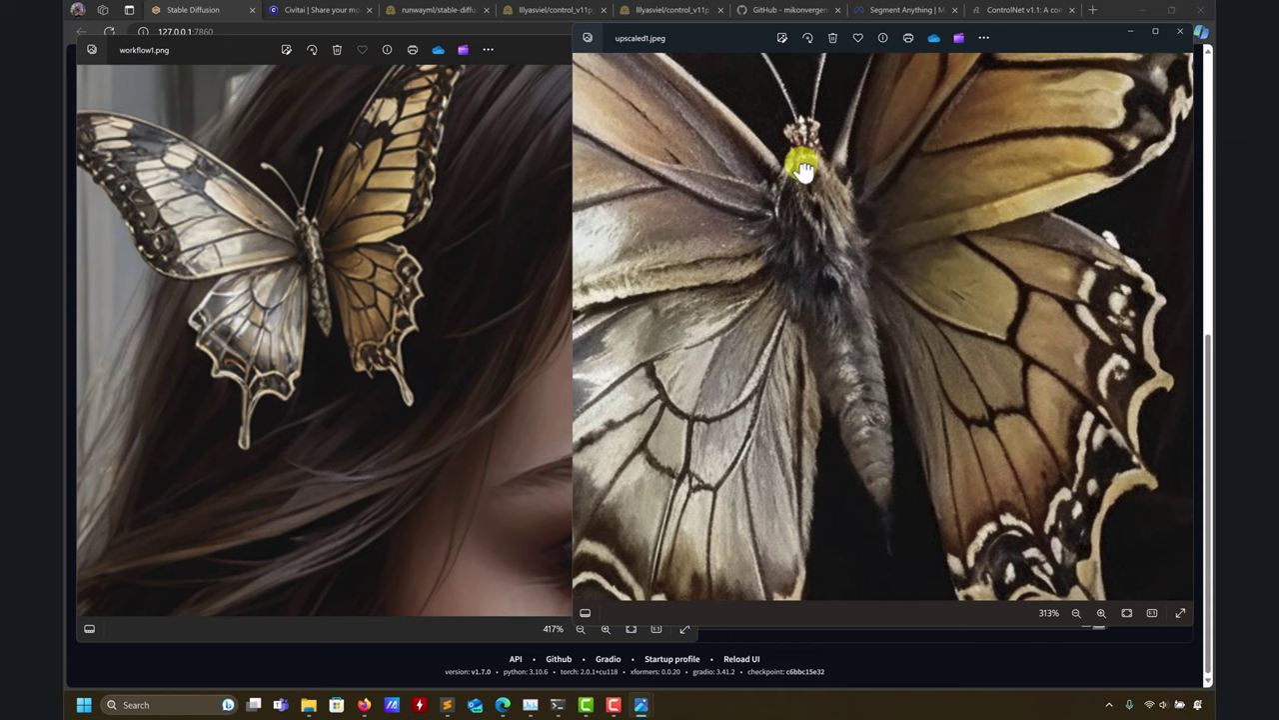
pyautogui.scroll(4, 805, 170)
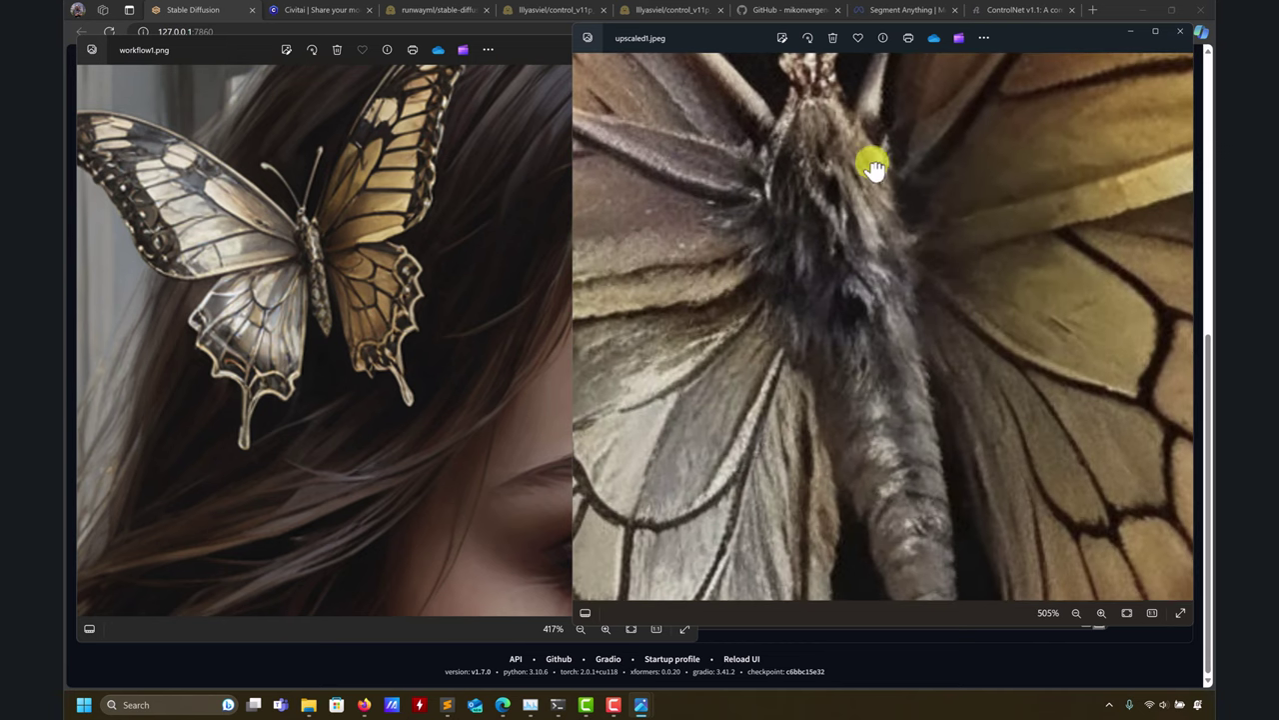
pyautogui.scroll(-15, 873, 168)
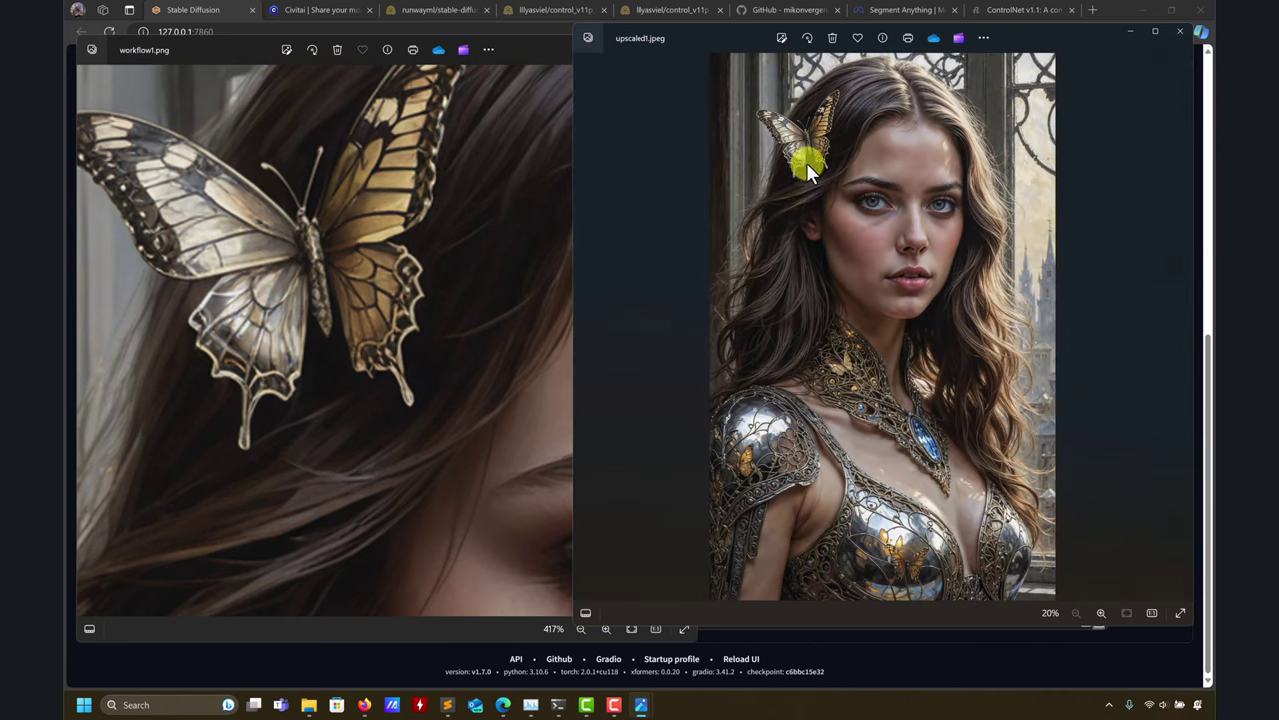
# Step: Show both portraits in full and bring the workflow1.png window level with upscaled1.jpeg for an overall comparison
pyautogui.scroll(2, 807, 162)
pyautogui.scroll(-2, 808, 163)
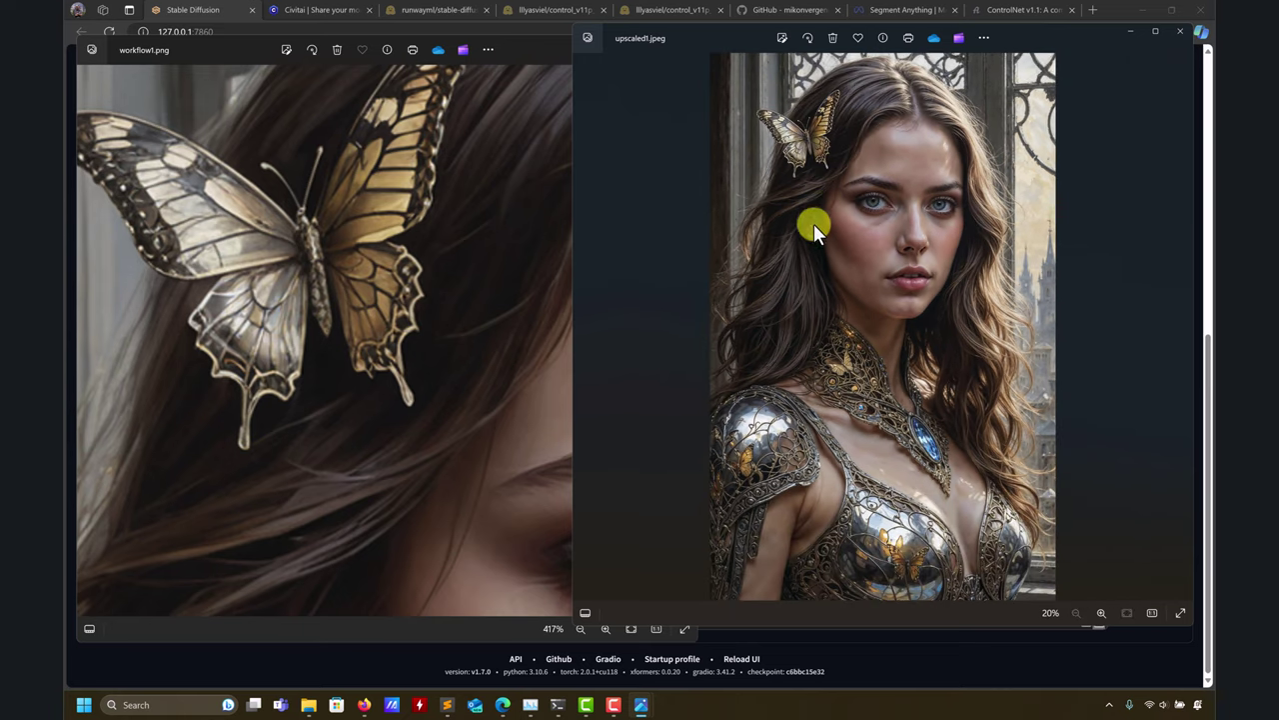
pyautogui.scroll(-8, 303, 253)
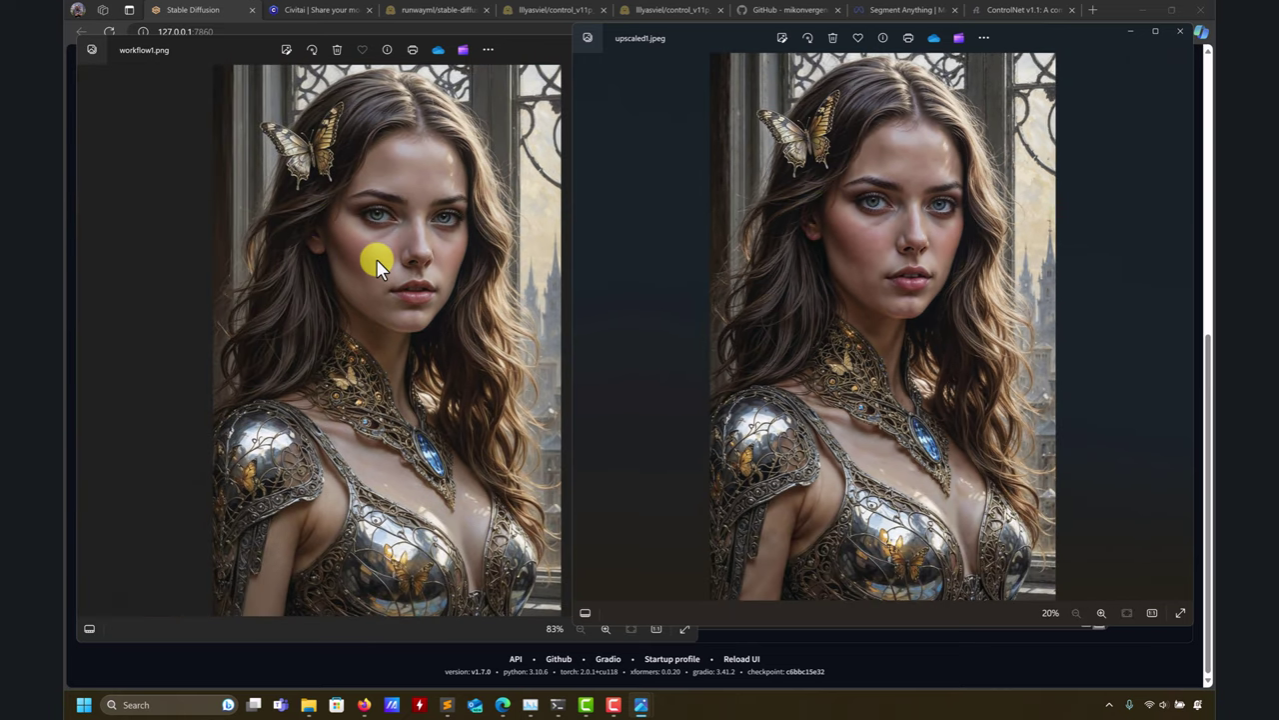
pyautogui.moveTo(563, 72); pyautogui.dragTo(551, 27)
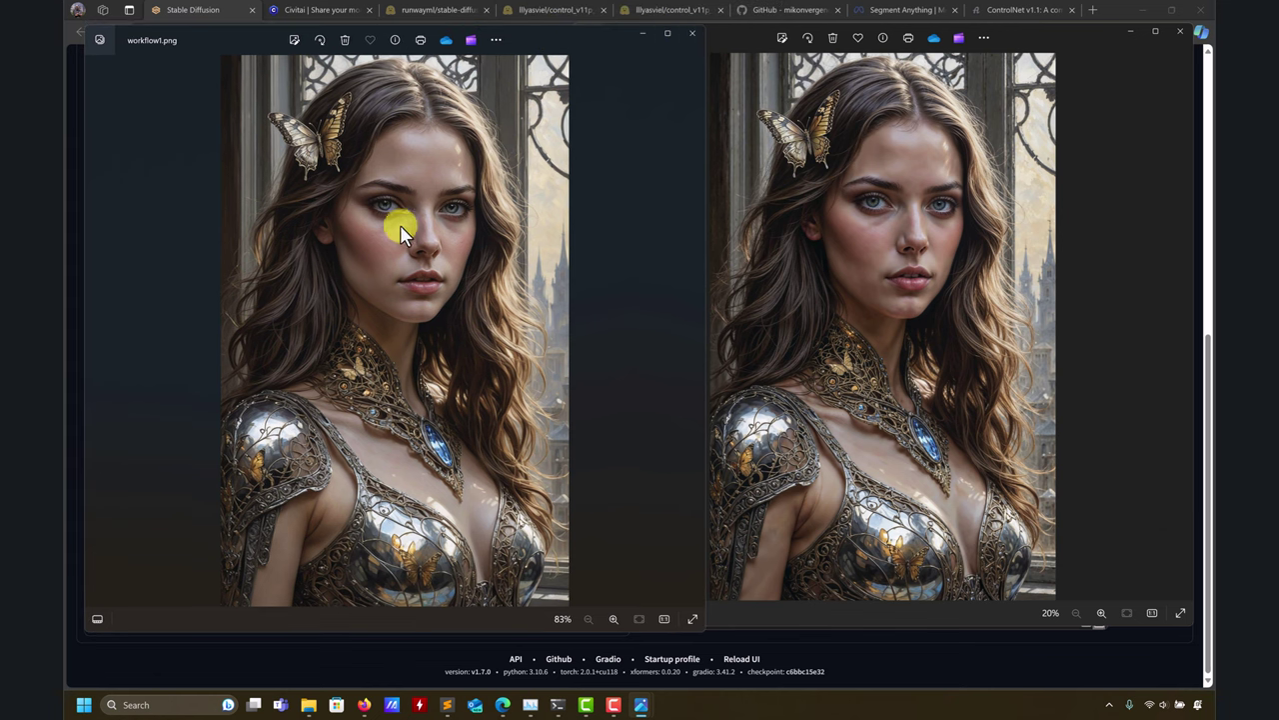
# Step: Close both portrait images and select the full-size WildlifeEncouter unsplash JPG in the parent for_inpaint_anything folder
pyautogui.click(692, 38)
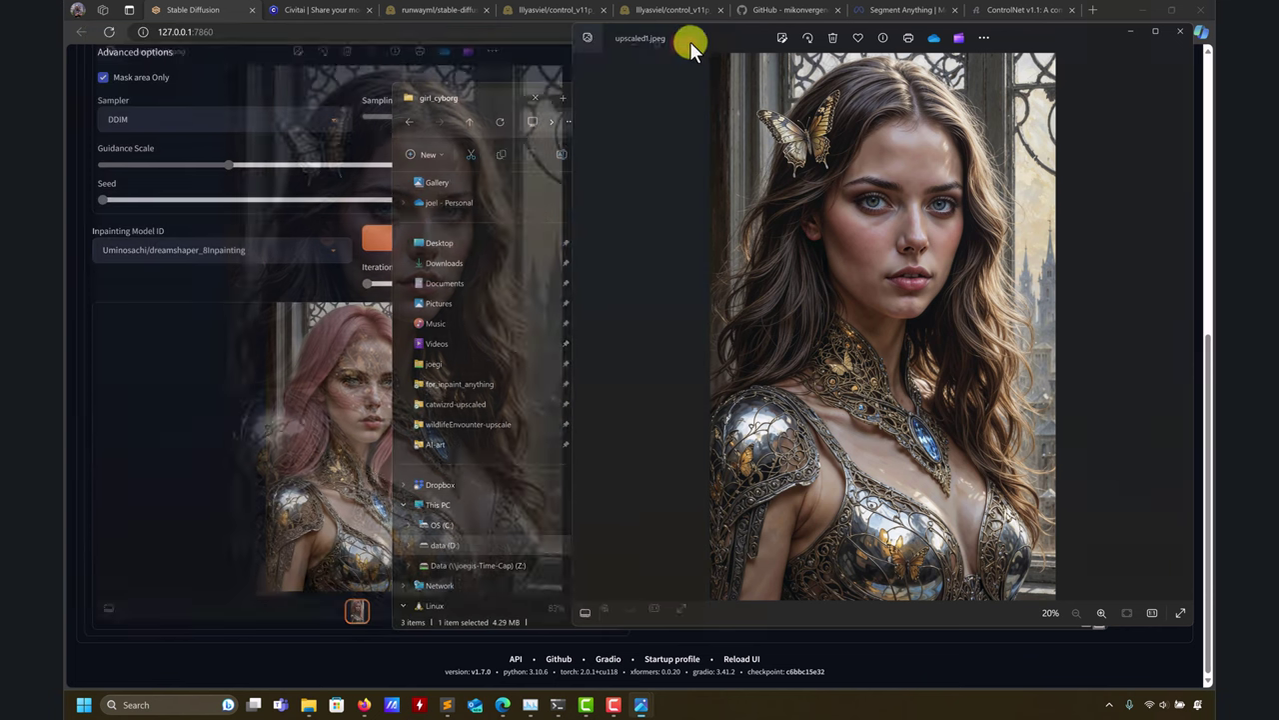
pyautogui.click(1177, 35)
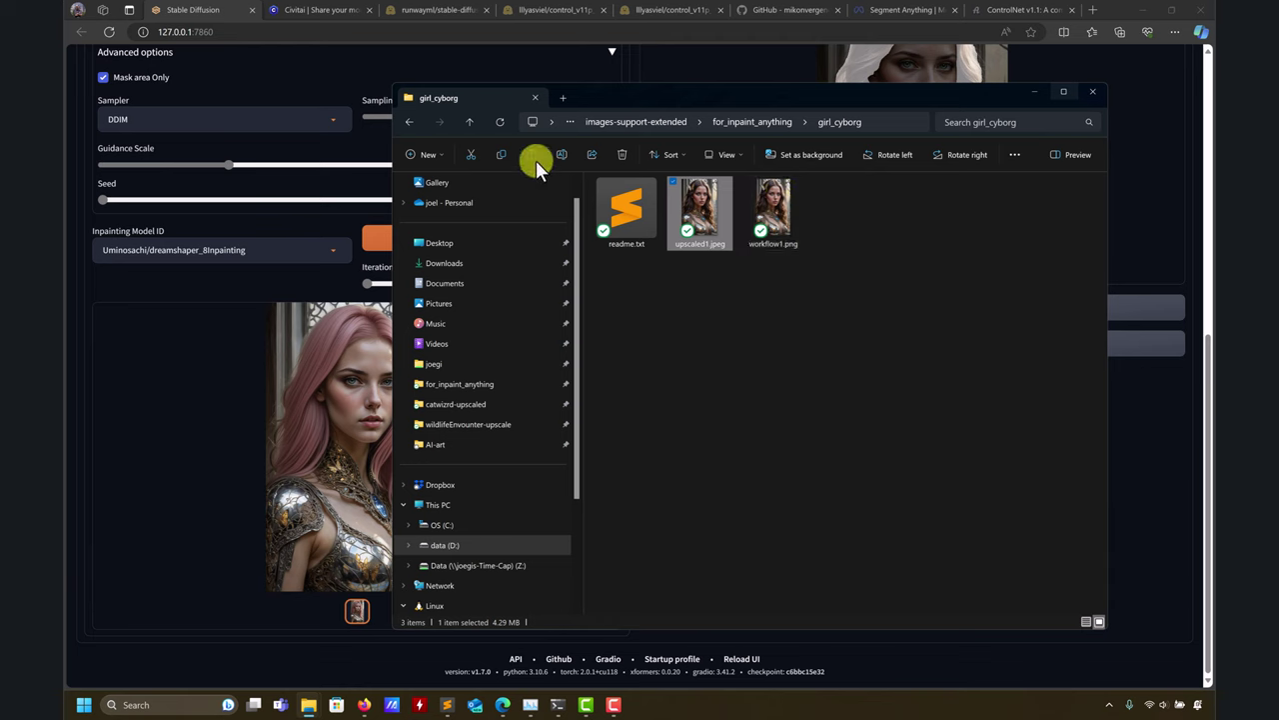
pyautogui.click(473, 122)
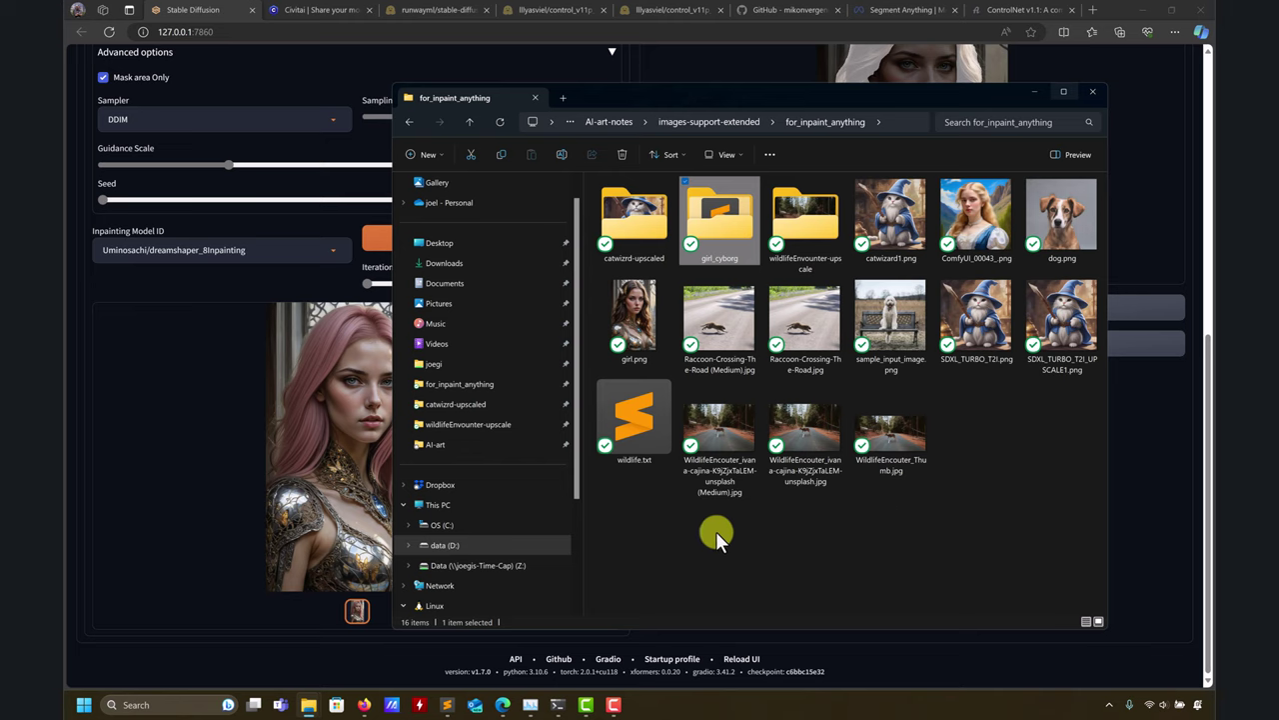
pyautogui.click(799, 431)
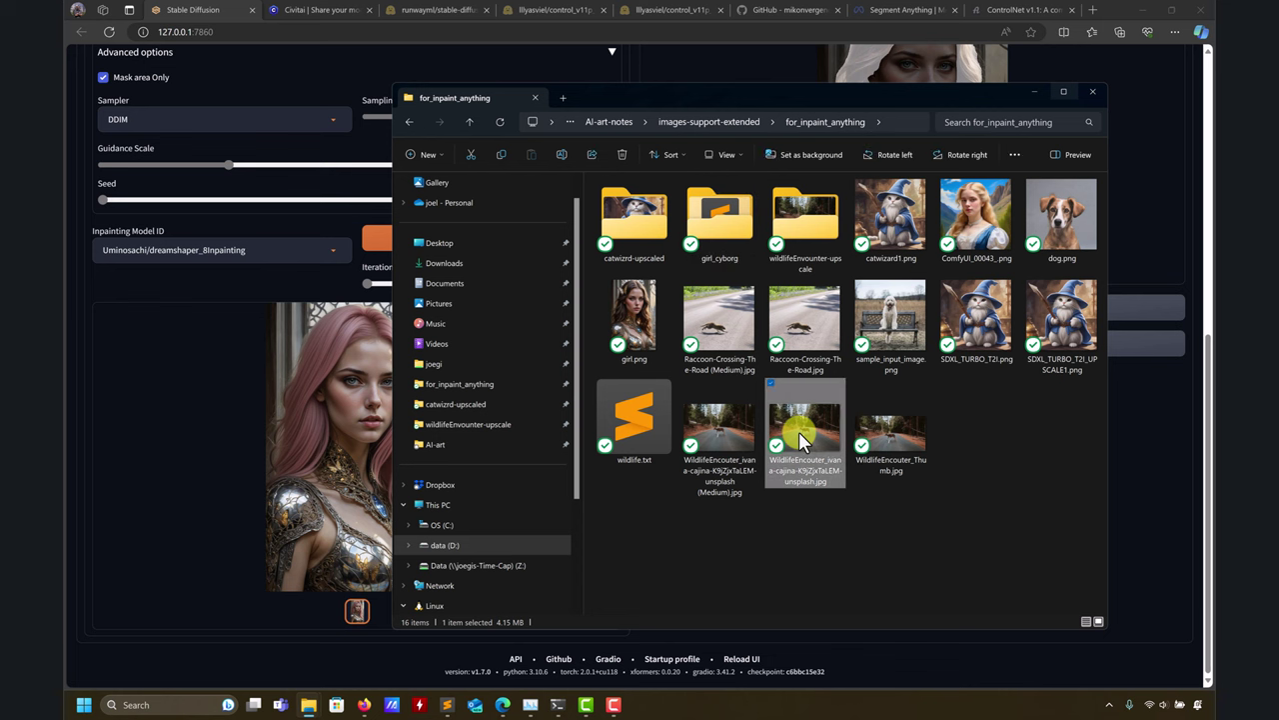
# Step: Open the full-size WildlifeEncouter unsplash JPG in its own window and examine the deer crossing the forest road
pyautogui.moveTo(1042, 38); pyautogui.dragTo(563, 37)
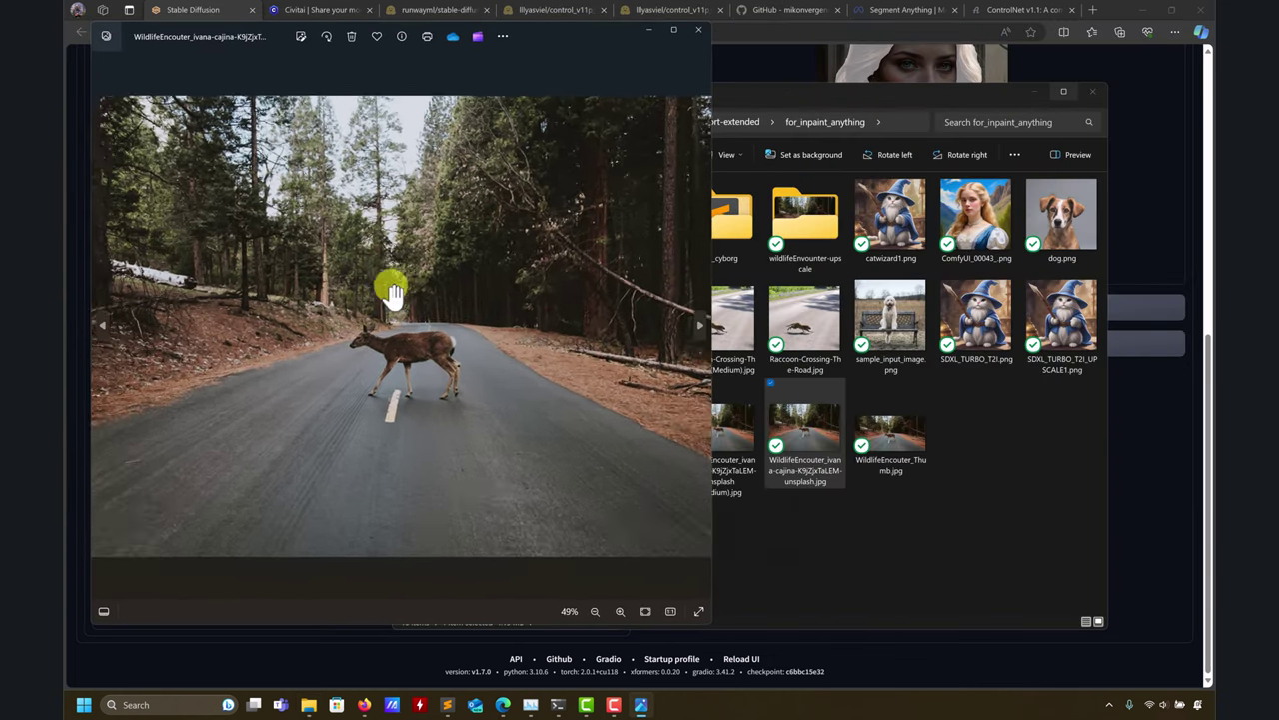
pyautogui.scroll(3, 404, 395)
pyautogui.scroll(2, 410, 390)
pyautogui.scroll(-5, 415, 382)
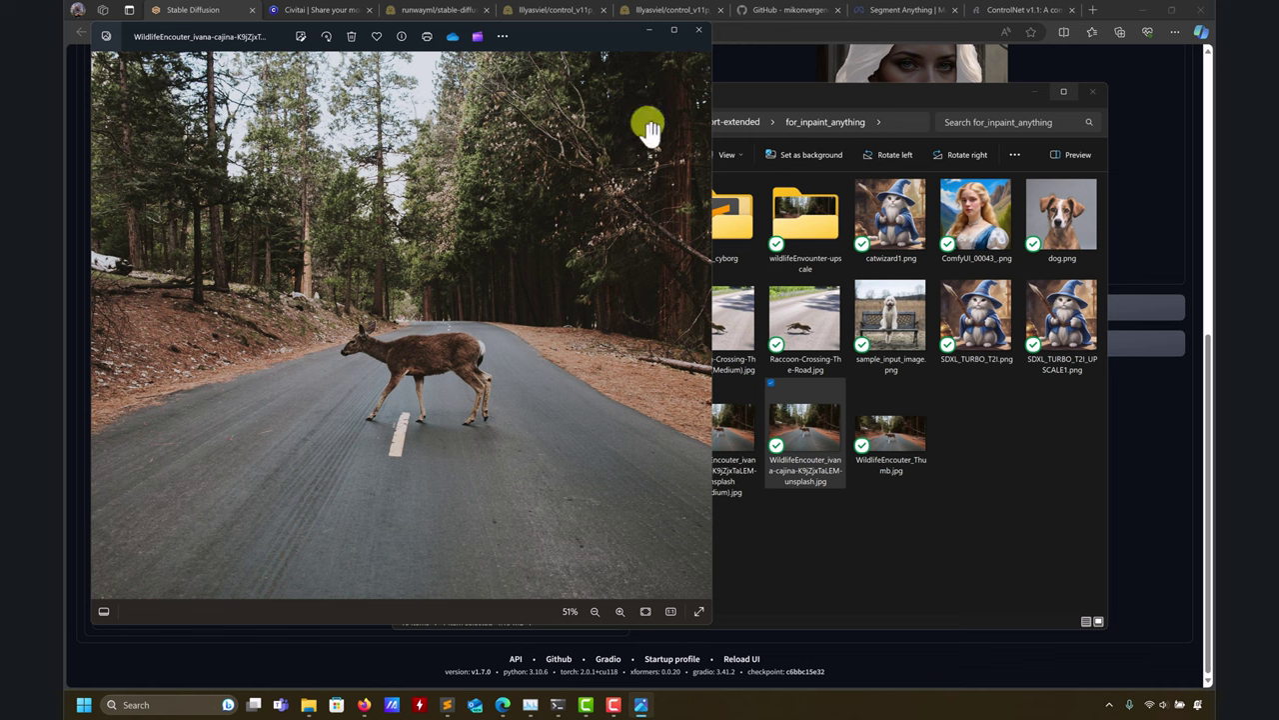
pyautogui.click(714, 112)
pyautogui.click(723, 118)
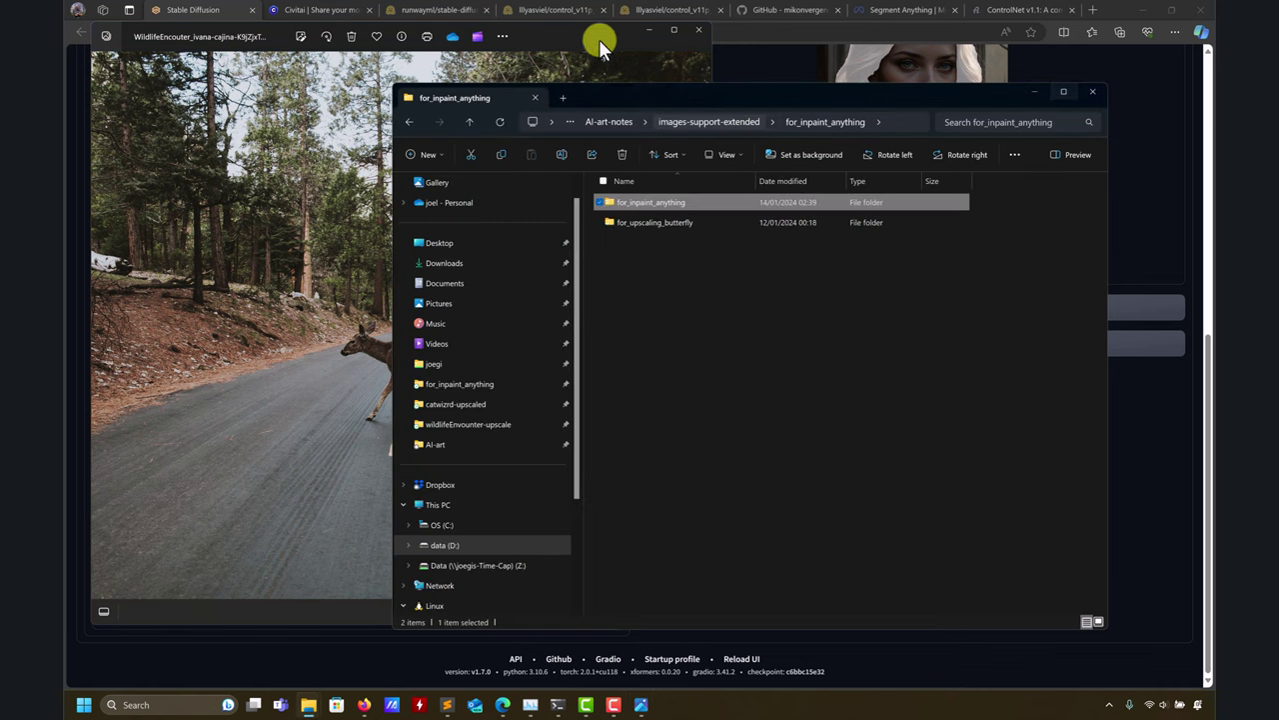
pyautogui.click(600, 39)
pyautogui.click(717, 100)
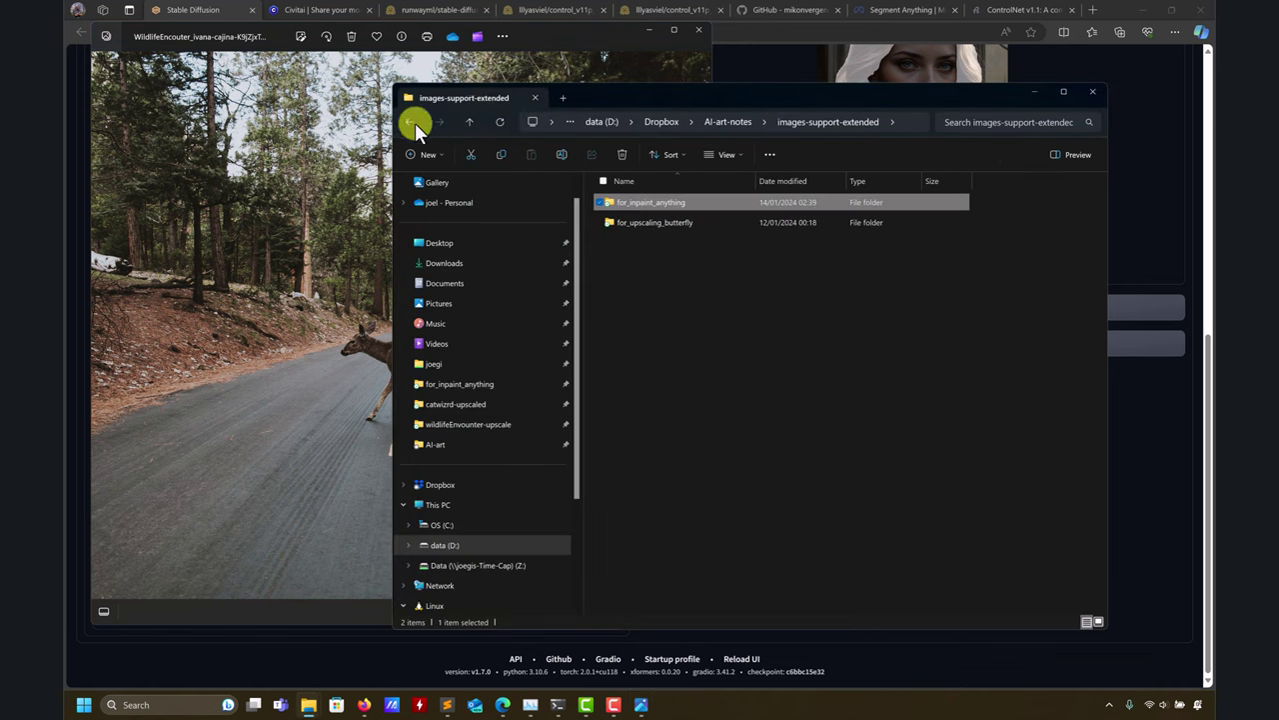
pyautogui.click(411, 123)
pyautogui.click(296, 404)
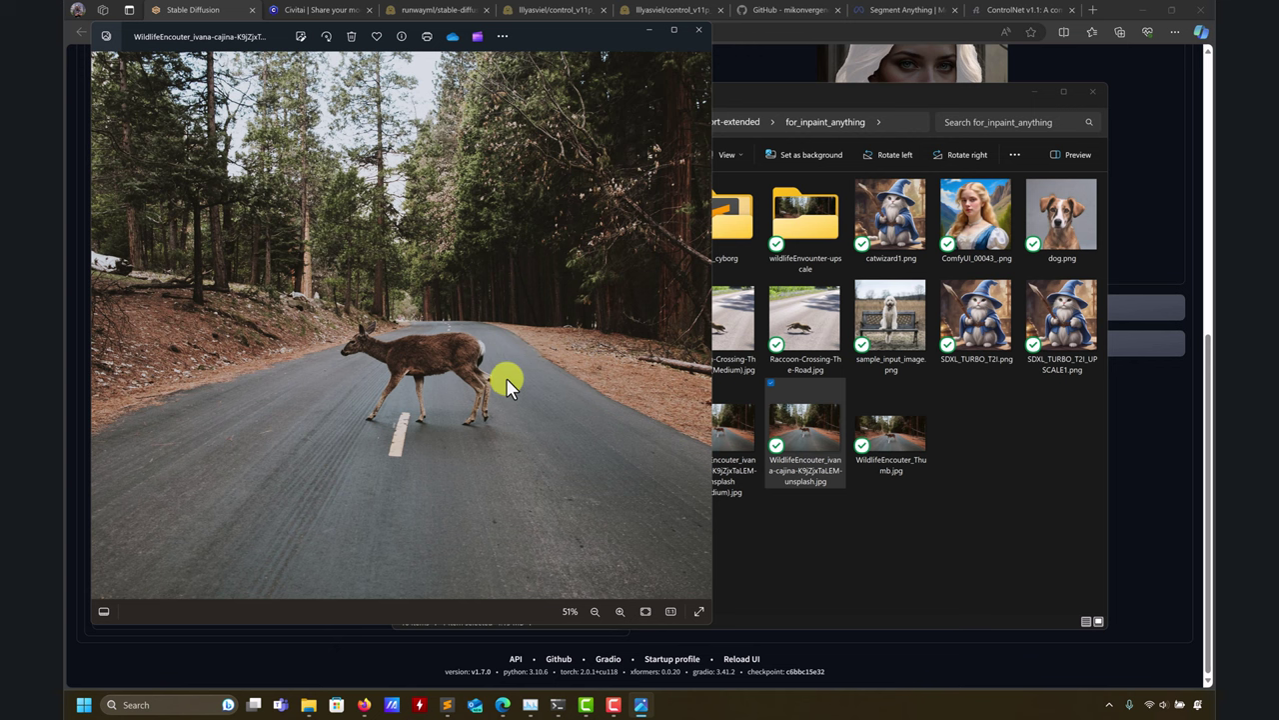
# Step: Check the pixel dimensions of the full-size WildlifeEncouter unsplash JPG in its file properties, then close them
pyautogui.click(897, 543)
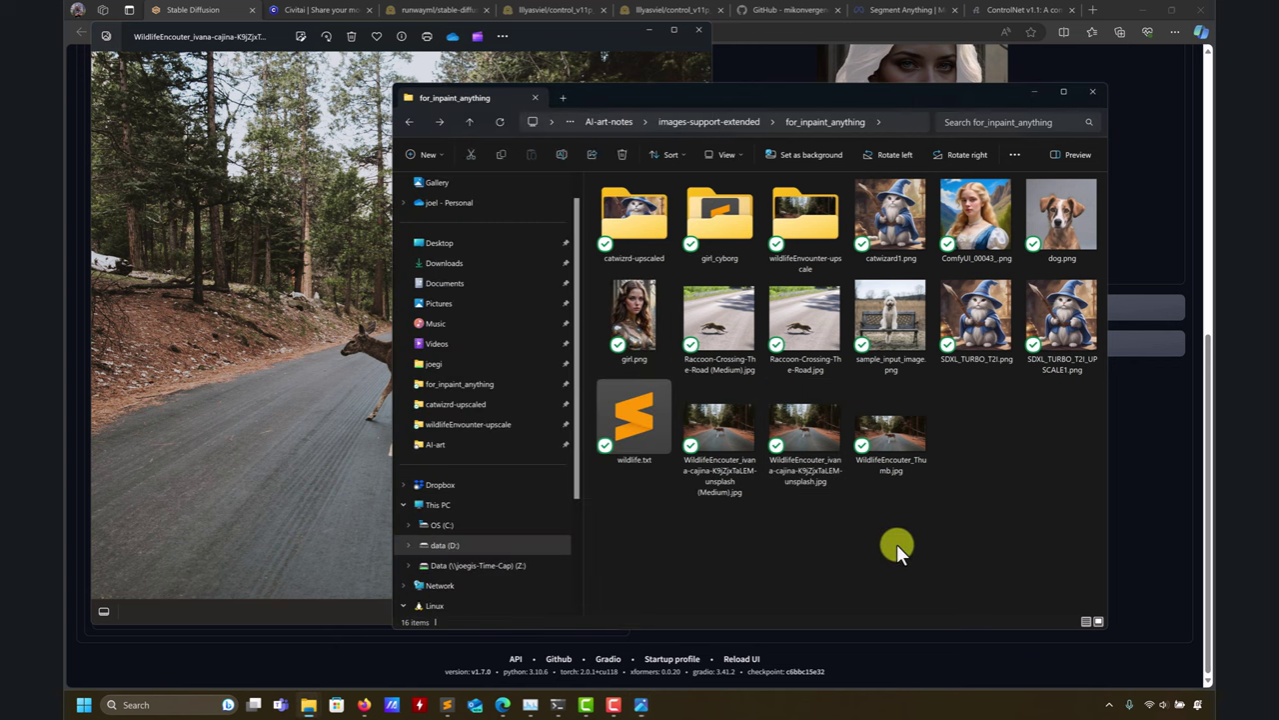
pyautogui.rightClick(817, 454)
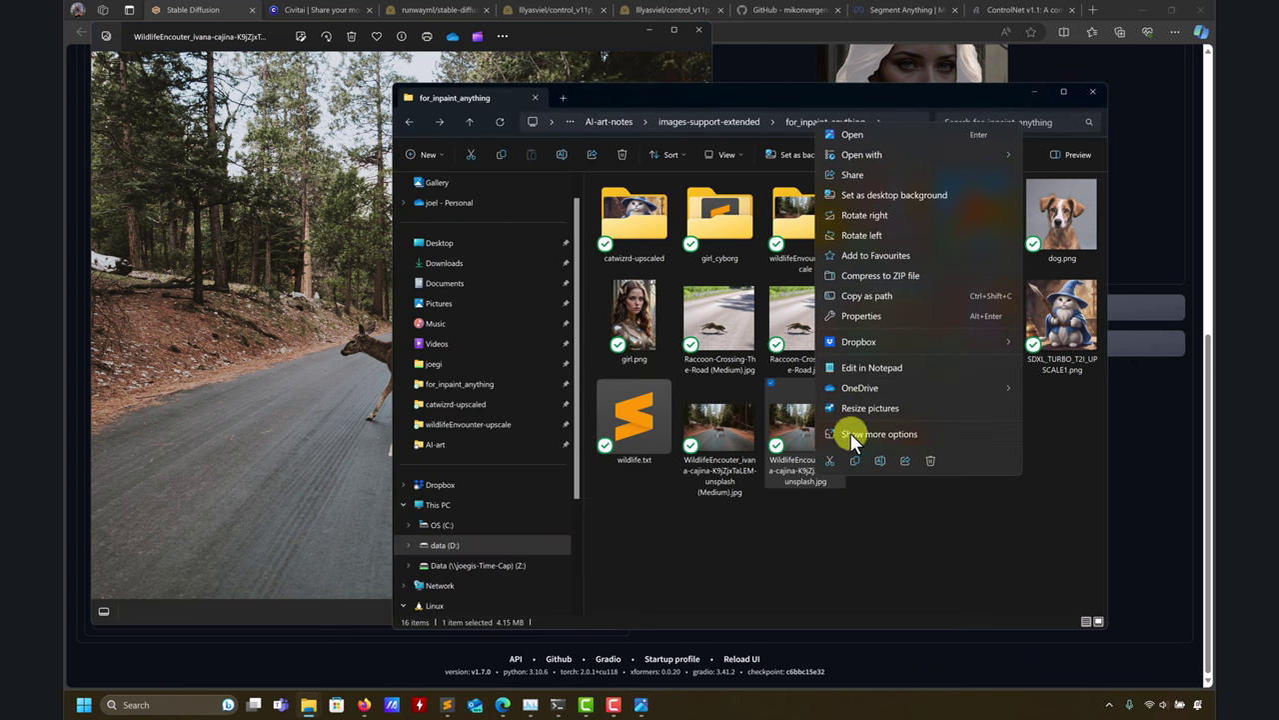
pyautogui.click(867, 316)
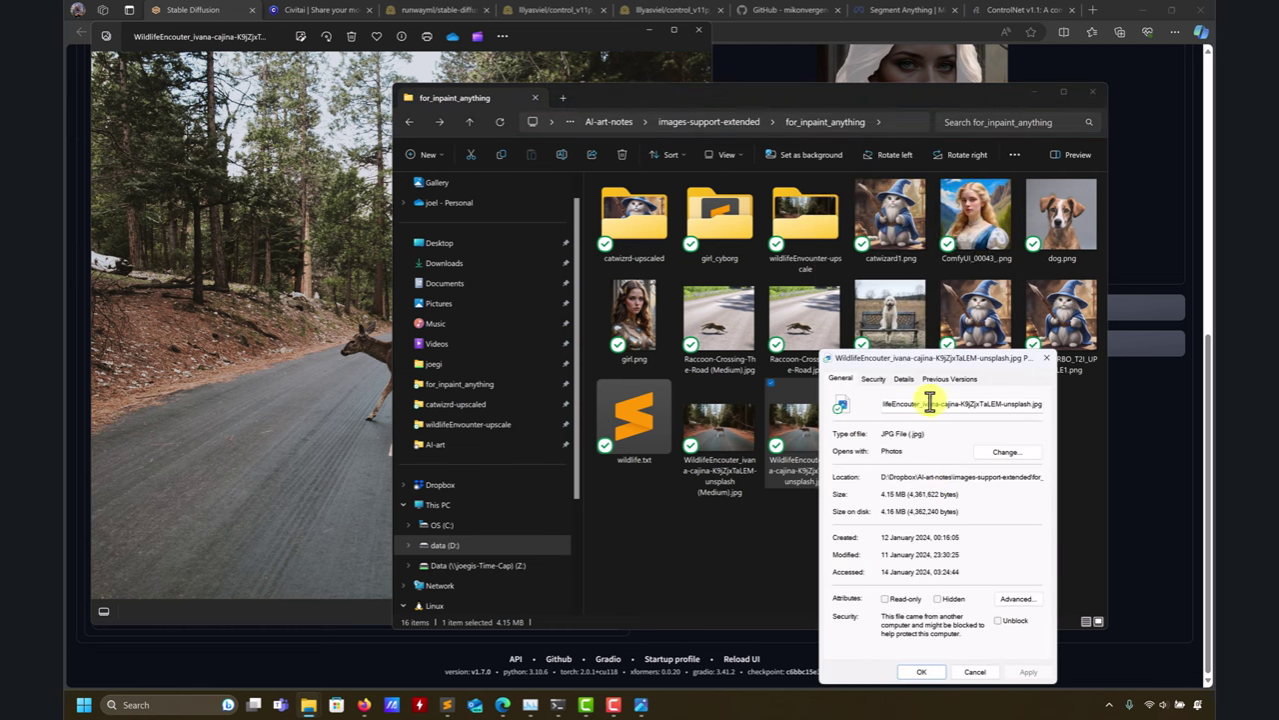
pyautogui.click(903, 379)
pyautogui.moveTo(928, 358); pyautogui.dragTo(395, 110)
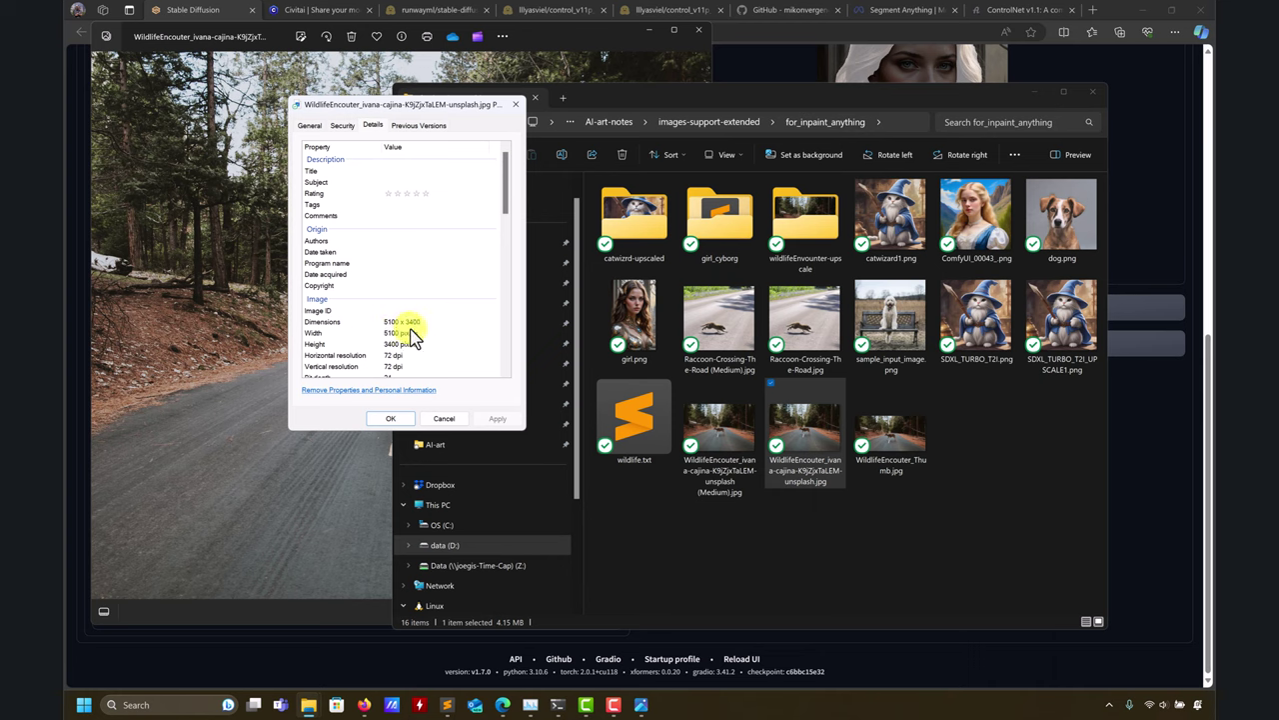
pyautogui.click(523, 108)
# Step: Open the Medium version of the WildlifeEncouter JPG and check its pixel dimensions in the file properties
pyautogui.click(575, 40)
pyautogui.click(699, 29)
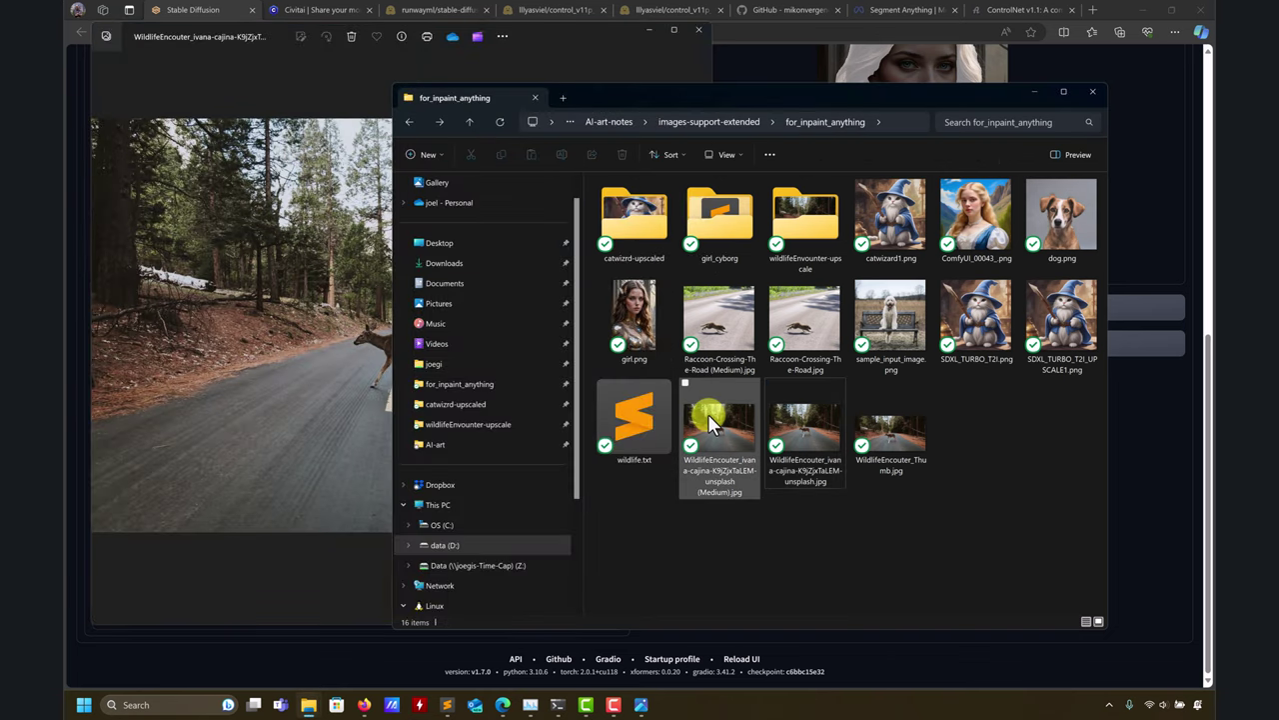
pyautogui.click(708, 413)
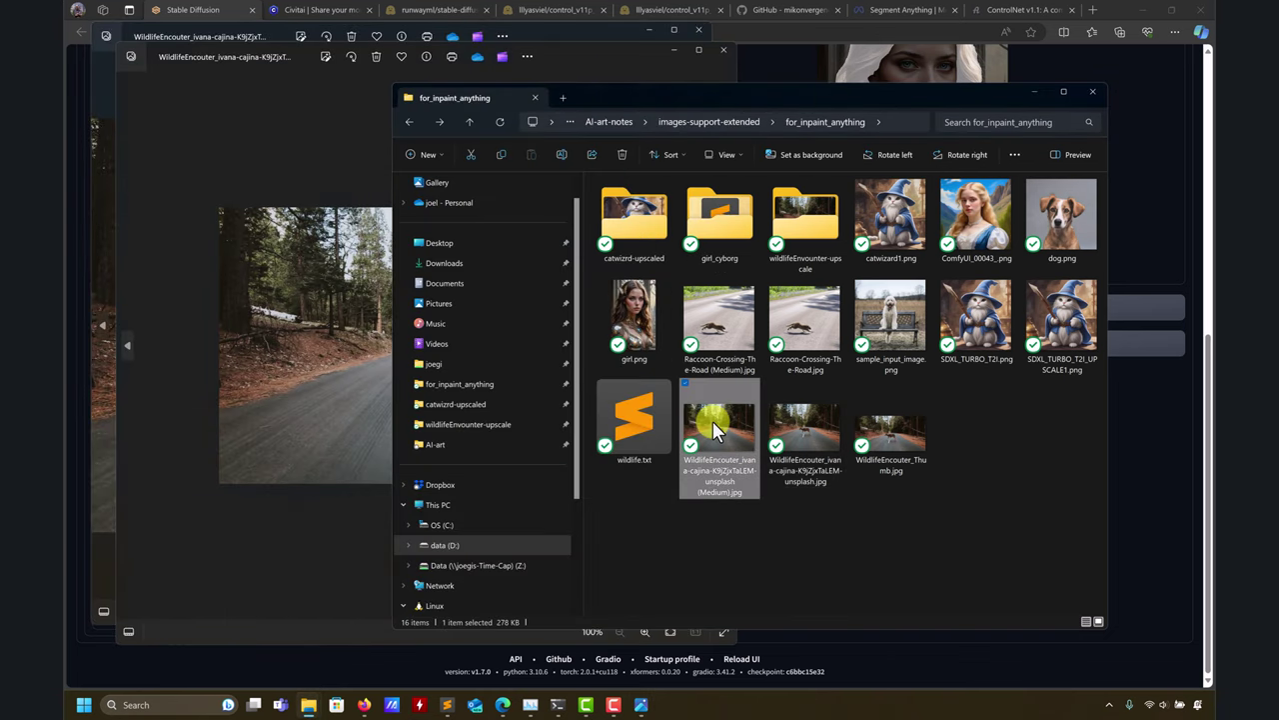
pyautogui.rightClick(713, 420)
pyautogui.click(785, 291)
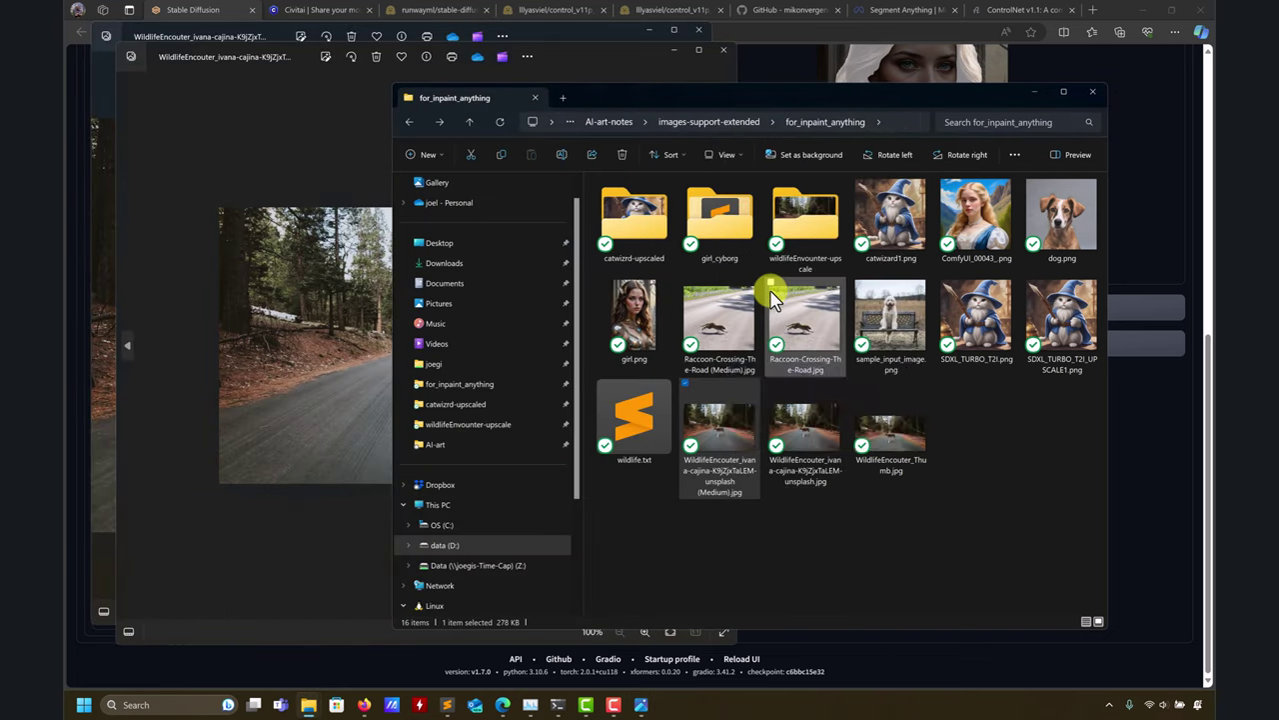
pyautogui.moveTo(824, 361); pyautogui.dragTo(404, 193)
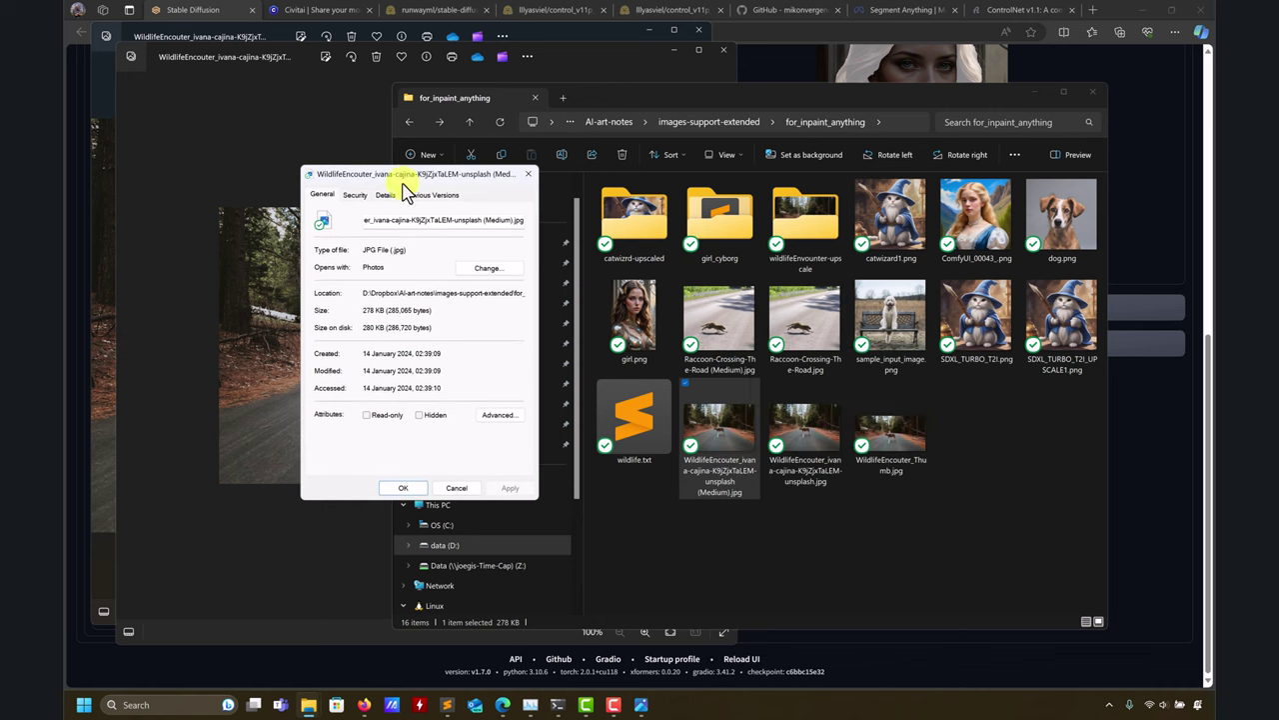
pyautogui.click(386, 196)
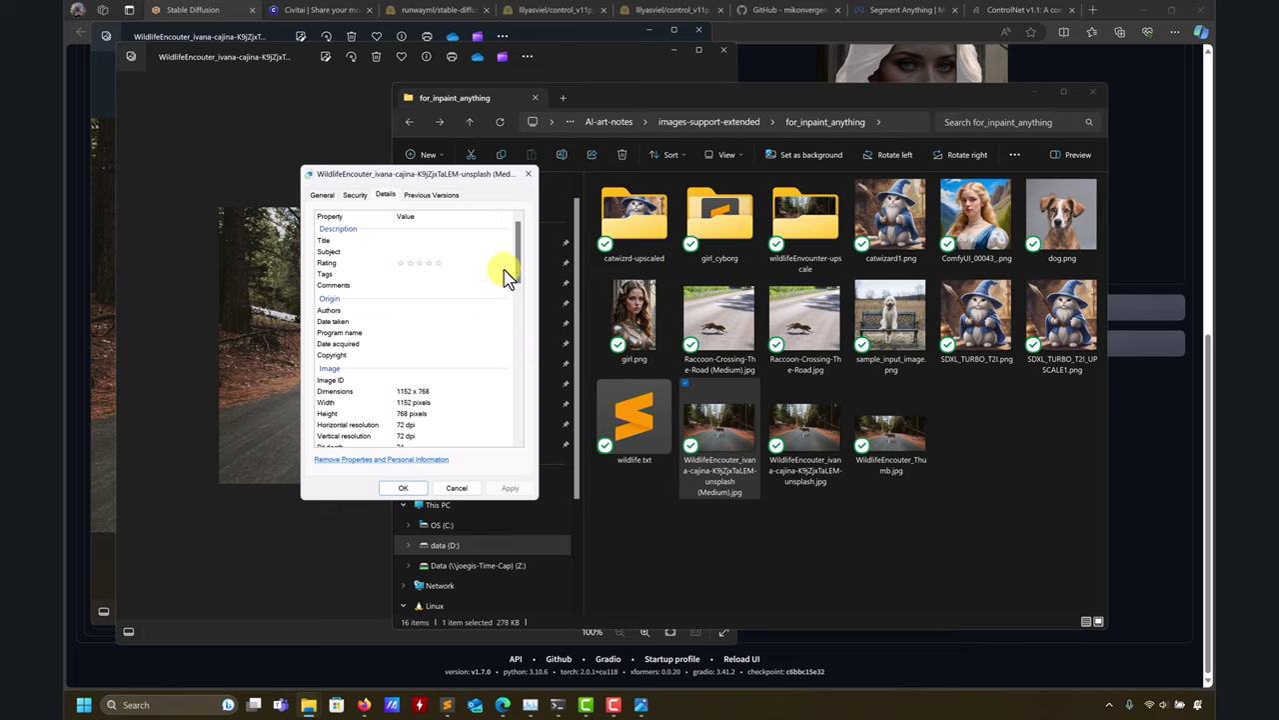
pyautogui.click(530, 176)
# Step: Place the Medium photo beside the full-size one and compare the deer's head and fur close up
pyautogui.moveTo(577, 65); pyautogui.dragTo(996, 34)
pyautogui.click(364, 108)
pyautogui.scroll(6, 366, 337)
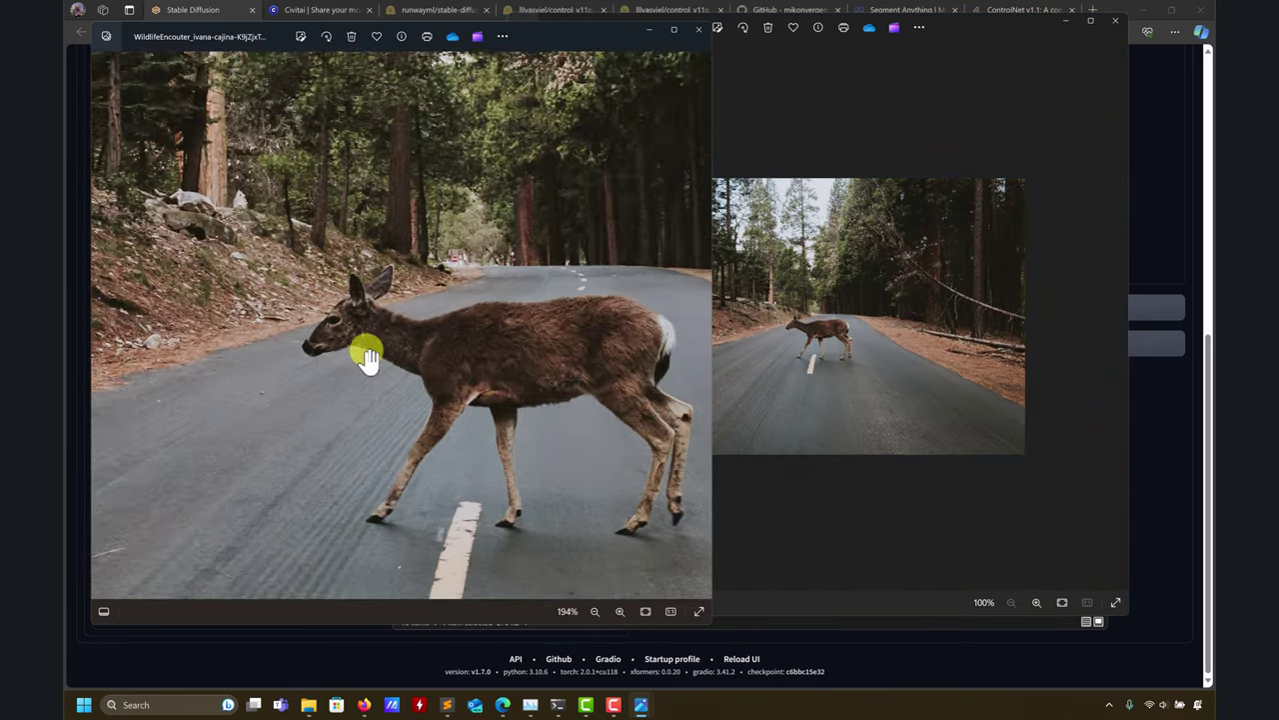
pyautogui.scroll(3, 859, 312)
pyautogui.scroll(7, 798, 328)
pyautogui.click(788, 334)
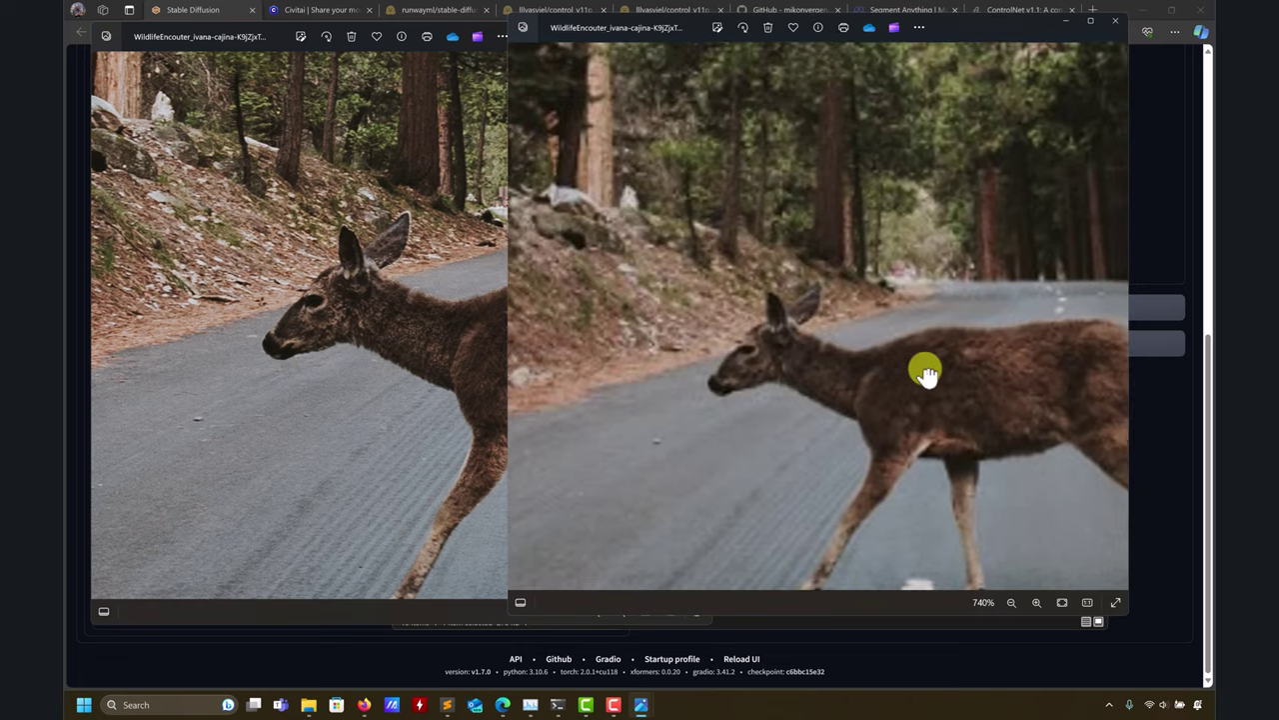
pyautogui.scroll(4, 728, 347)
pyautogui.scroll(5, 727, 346)
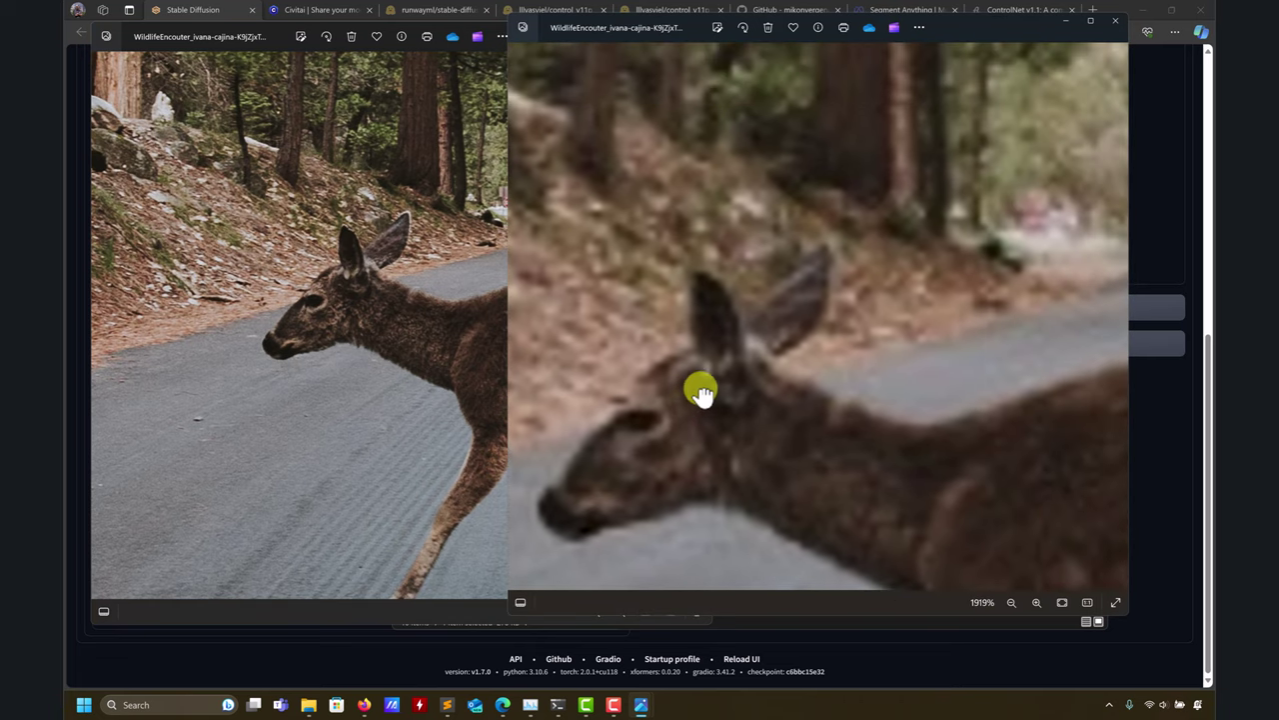
# Step: Compare the distant road sign and trees behind the deer in the full-size and Medium photos
pyautogui.moveTo(380, 285); pyautogui.dragTo(296, 440)
pyautogui.scroll(5, 374, 420)
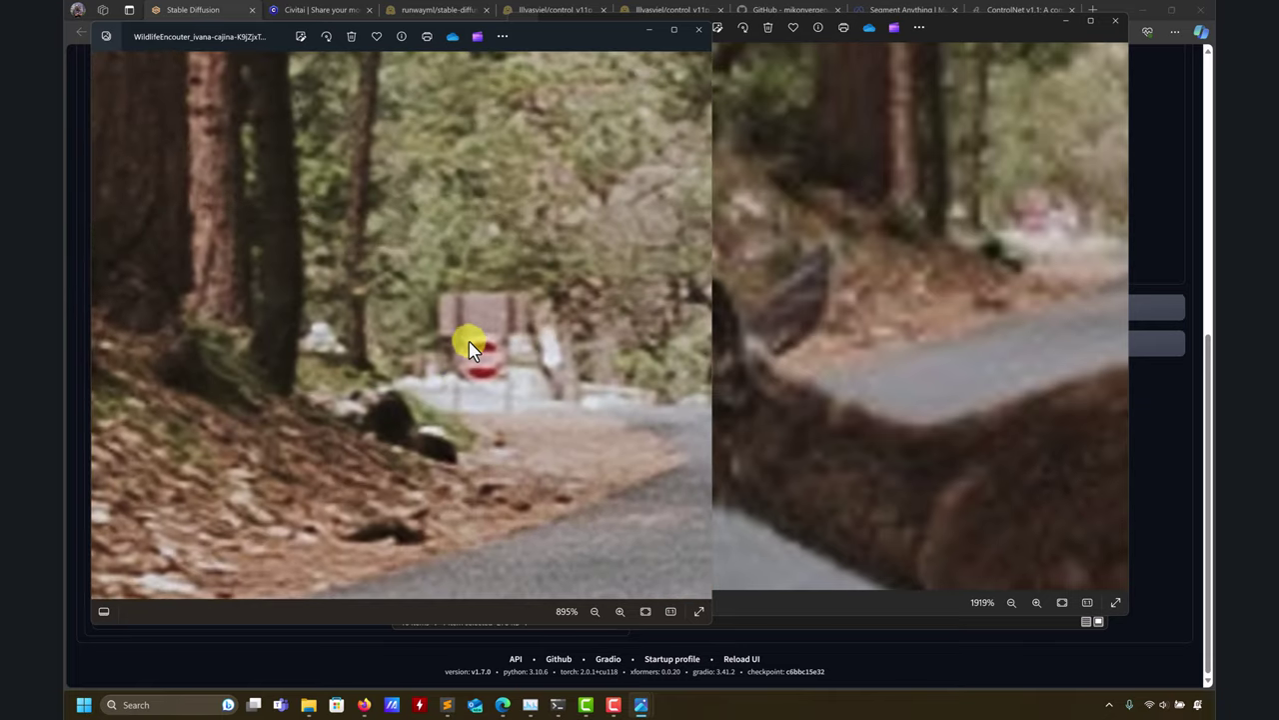
pyautogui.click(985, 175)
pyautogui.scroll(3, 939, 380)
pyautogui.scroll(-10, 930, 399)
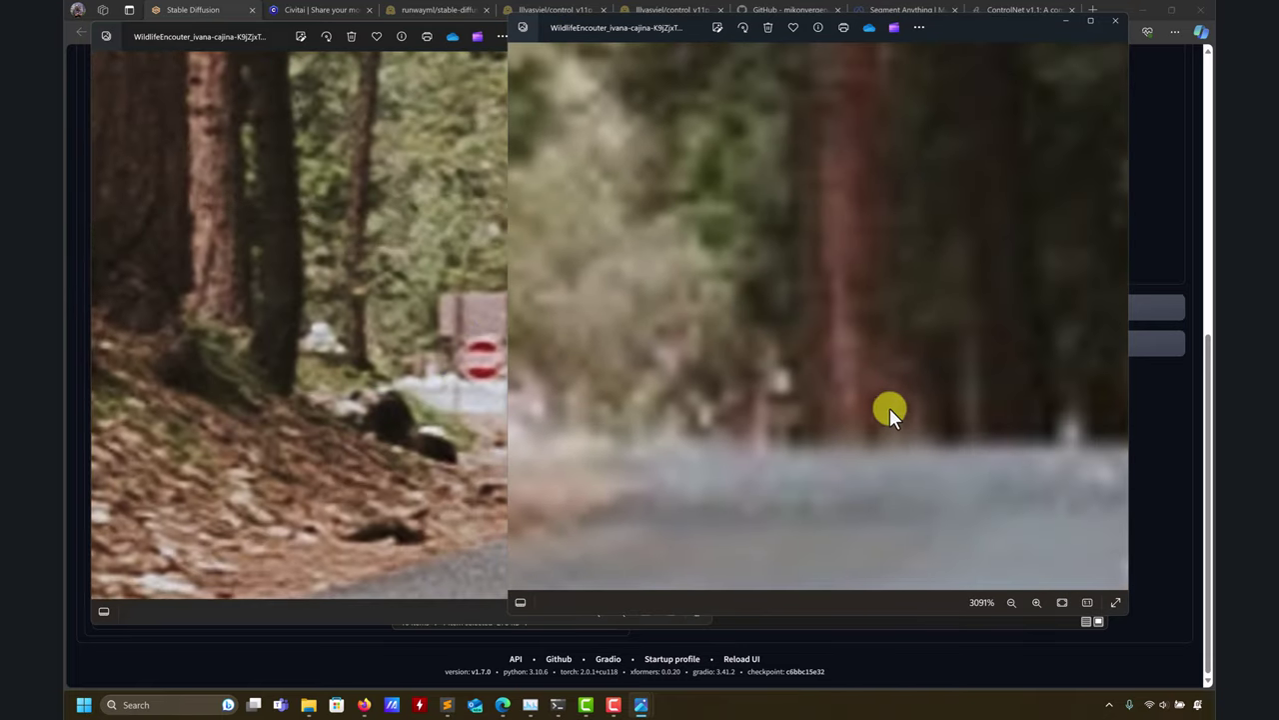
pyautogui.scroll(3, 859, 436)
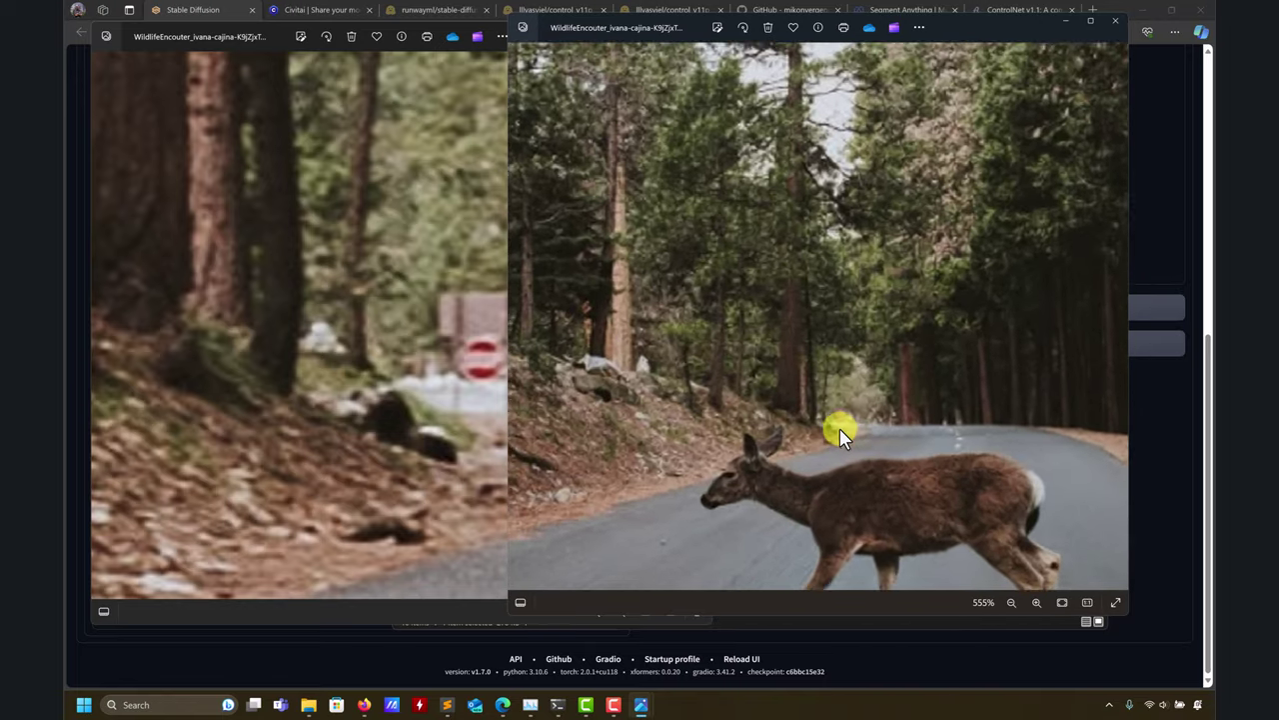
# Step: Compare both deer photos in a wider view and close the two image windows
pyautogui.scroll(-5, 839, 426)
pyautogui.click(443, 316)
pyautogui.scroll(-2, 443, 317)
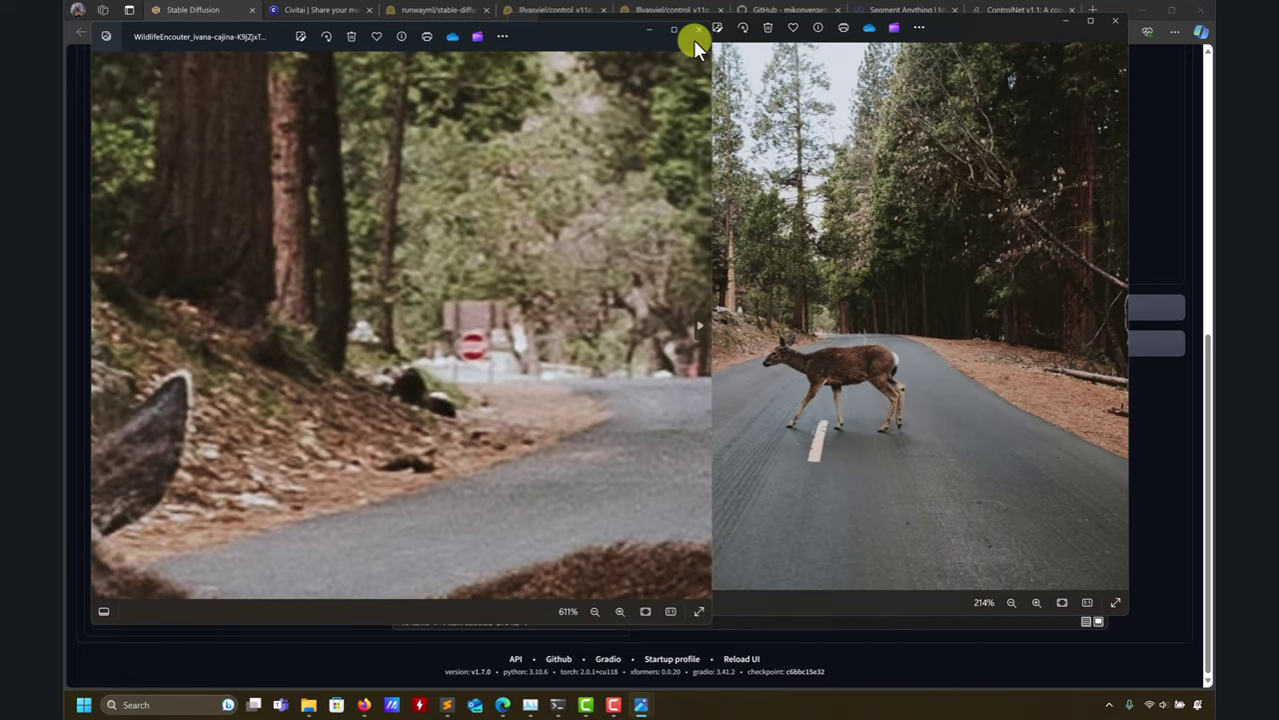
pyautogui.scroll(-2, 462, 360)
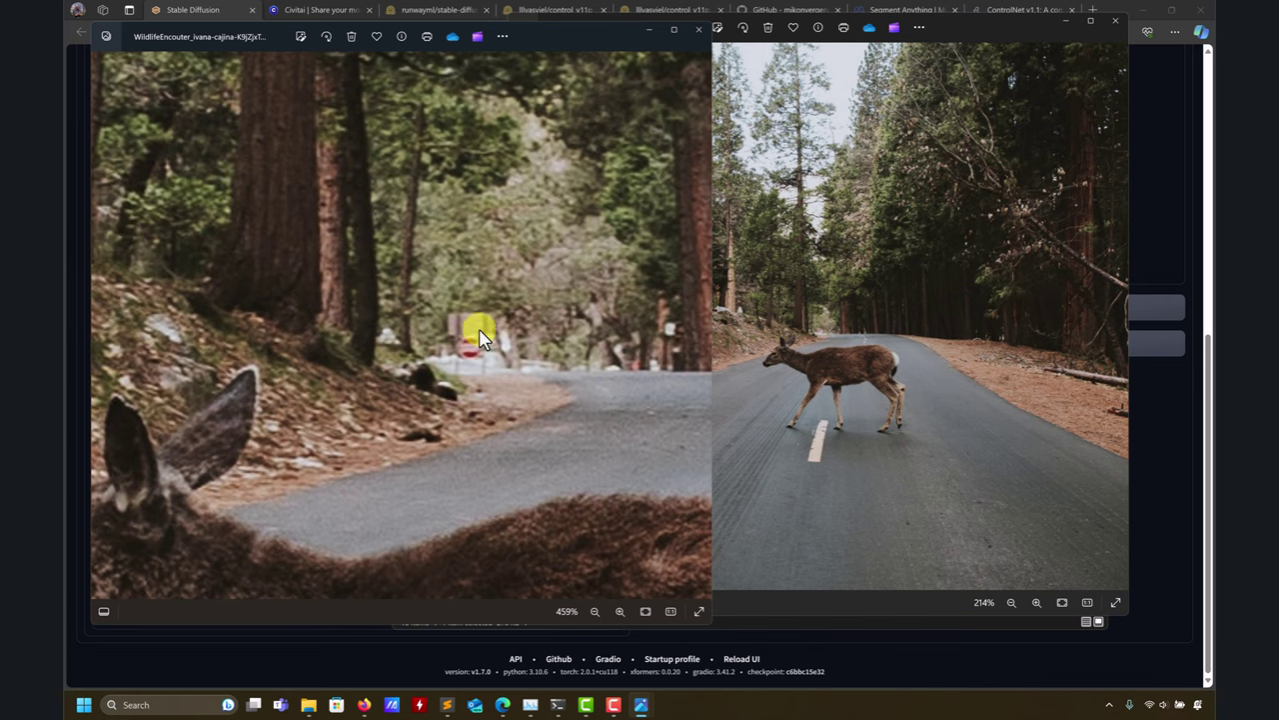
pyautogui.click(698, 28)
pyautogui.click(1118, 22)
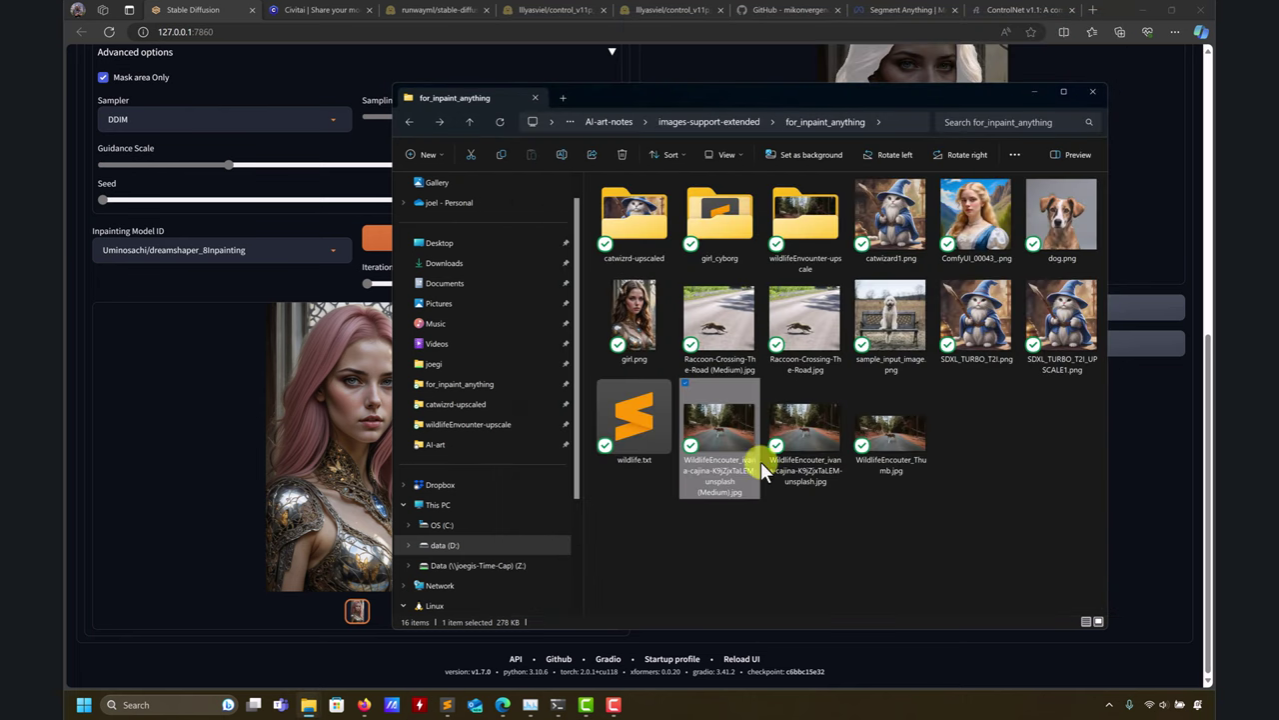
# Step: Load the full-size WildlifeEncouter unsplash JPG as the Inpaint Anything input image
pyautogui.click(788, 545)
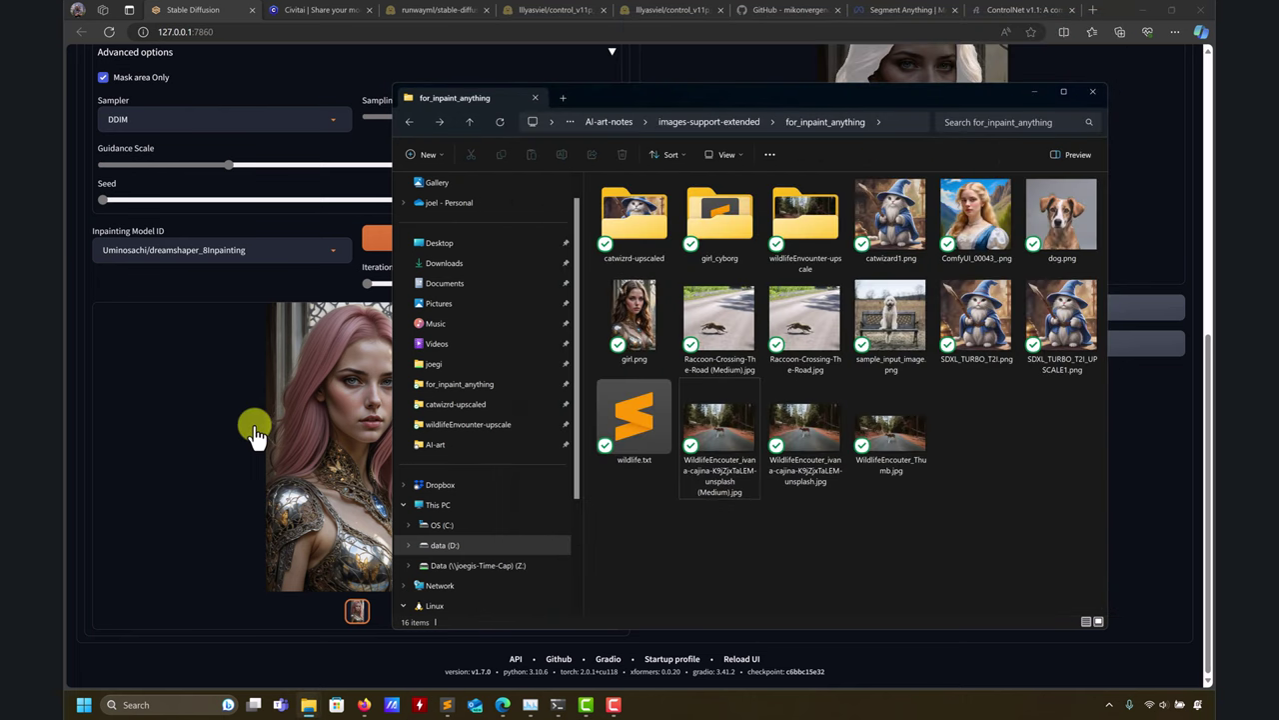
pyautogui.scroll(4, 257, 433)
pyautogui.scroll(1, 257, 432)
pyautogui.moveTo(723, 94); pyautogui.dragTo(1060, 60)
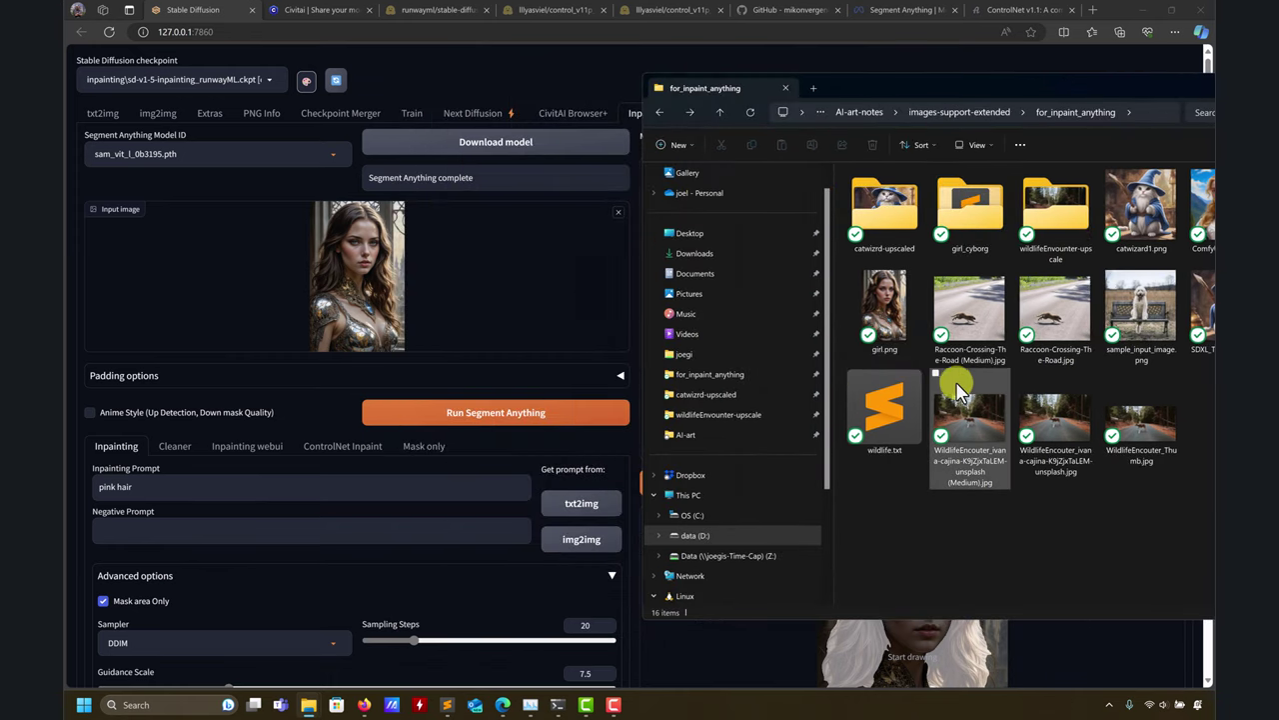
pyautogui.moveTo(1057, 424); pyautogui.dragTo(460, 264)
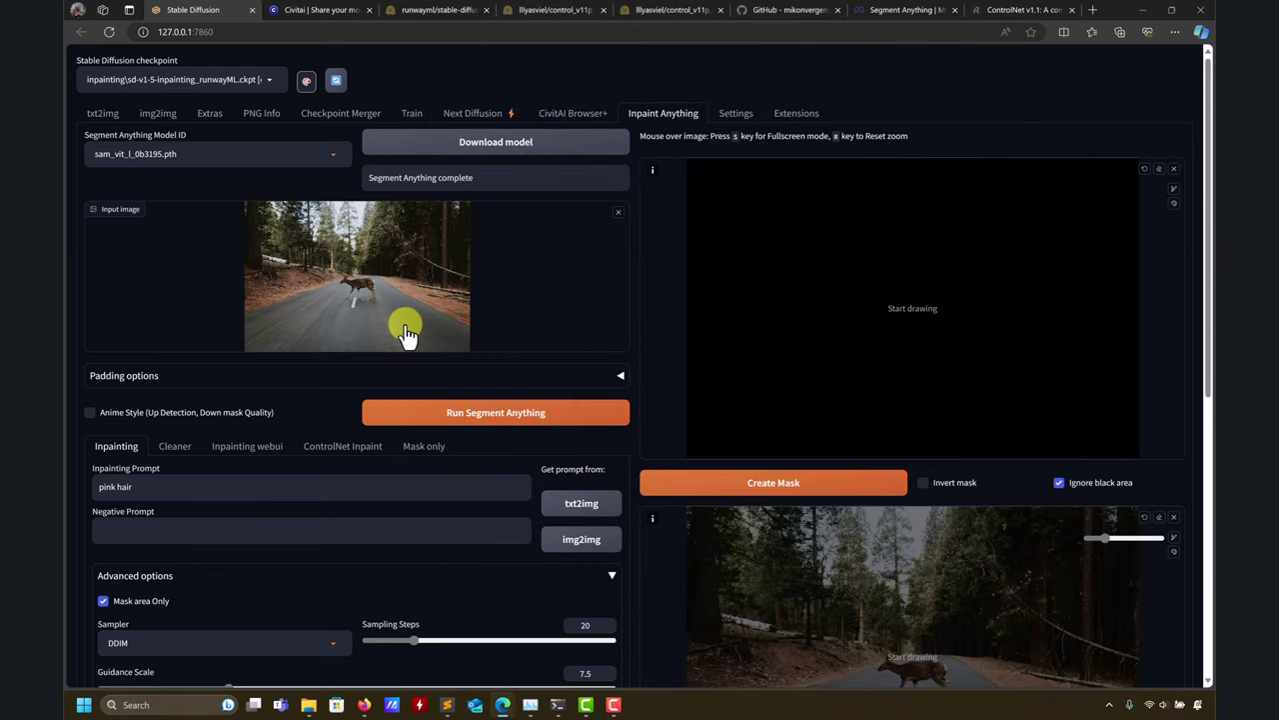
# Step: Replace the Inpaint Anything input image with the Medium version of the WildlifeEncouter JPG
pyautogui.moveTo(313, 708)
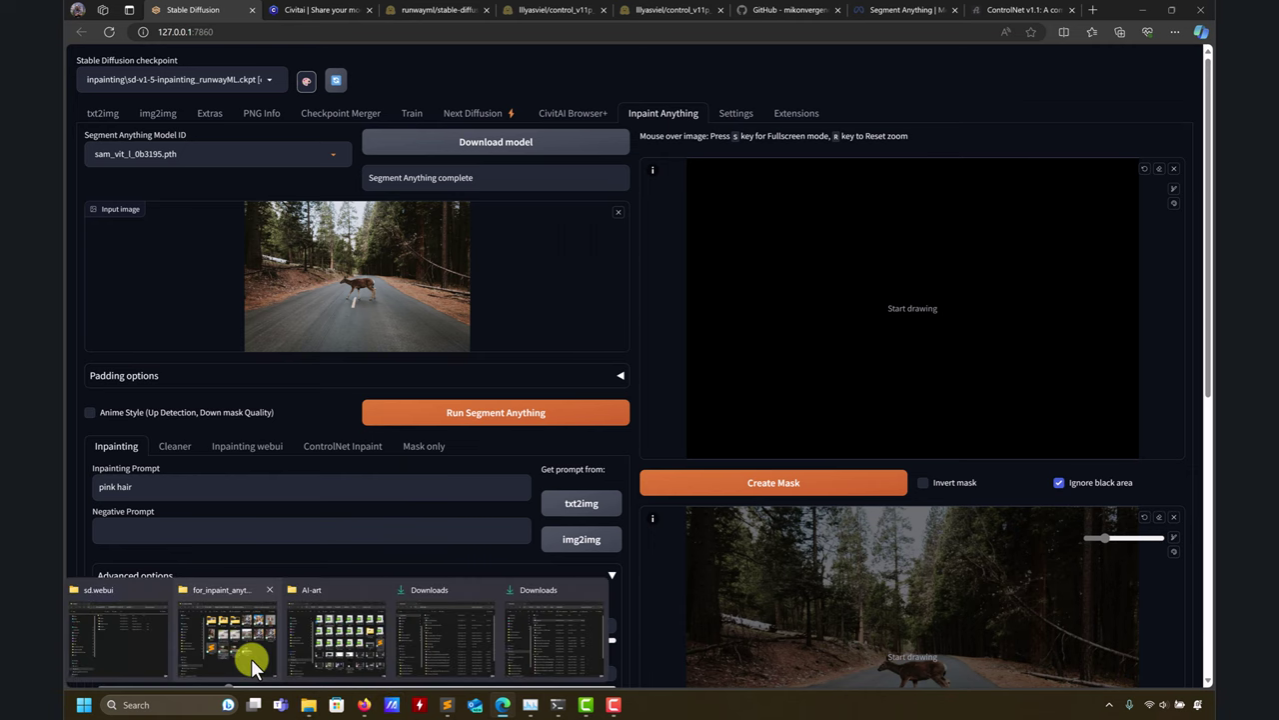
pyautogui.click(250, 658)
pyautogui.moveTo(966, 428); pyautogui.dragTo(263, 273)
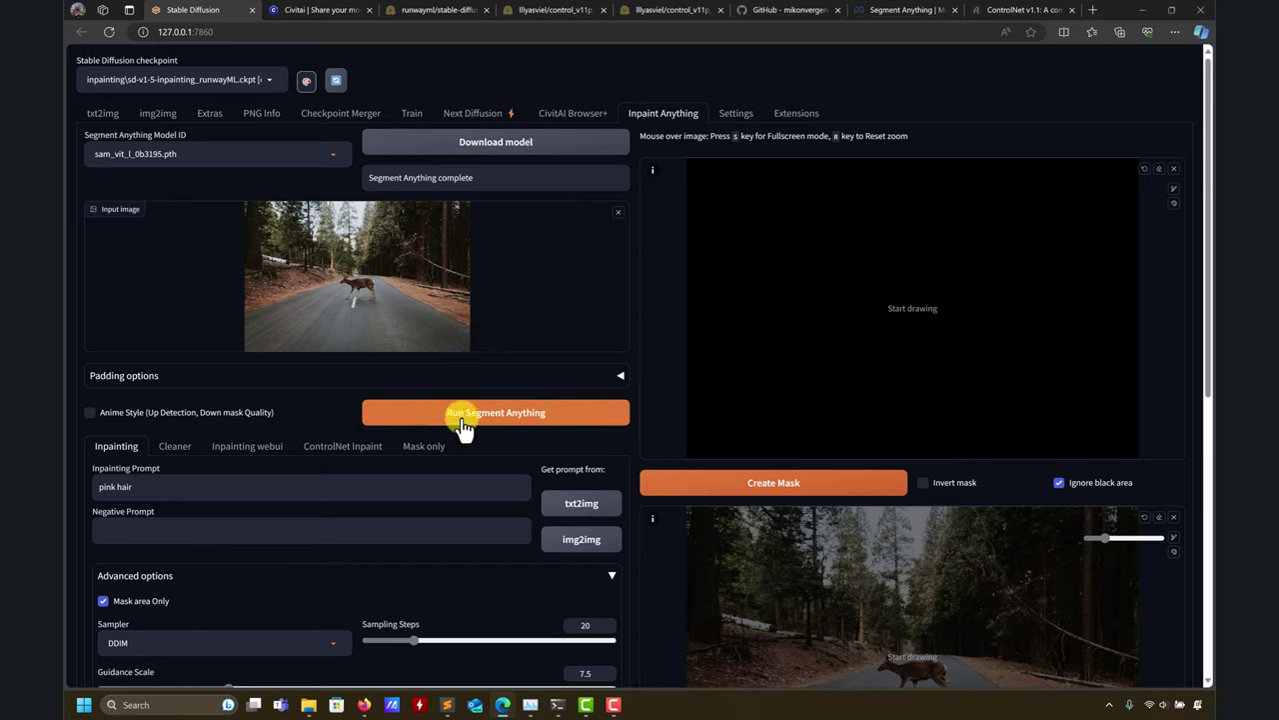
# Step: Load the Medium WildlifeEncouter JPG as the source image in img2img
pyautogui.click(159, 118)
pyautogui.click(307, 707)
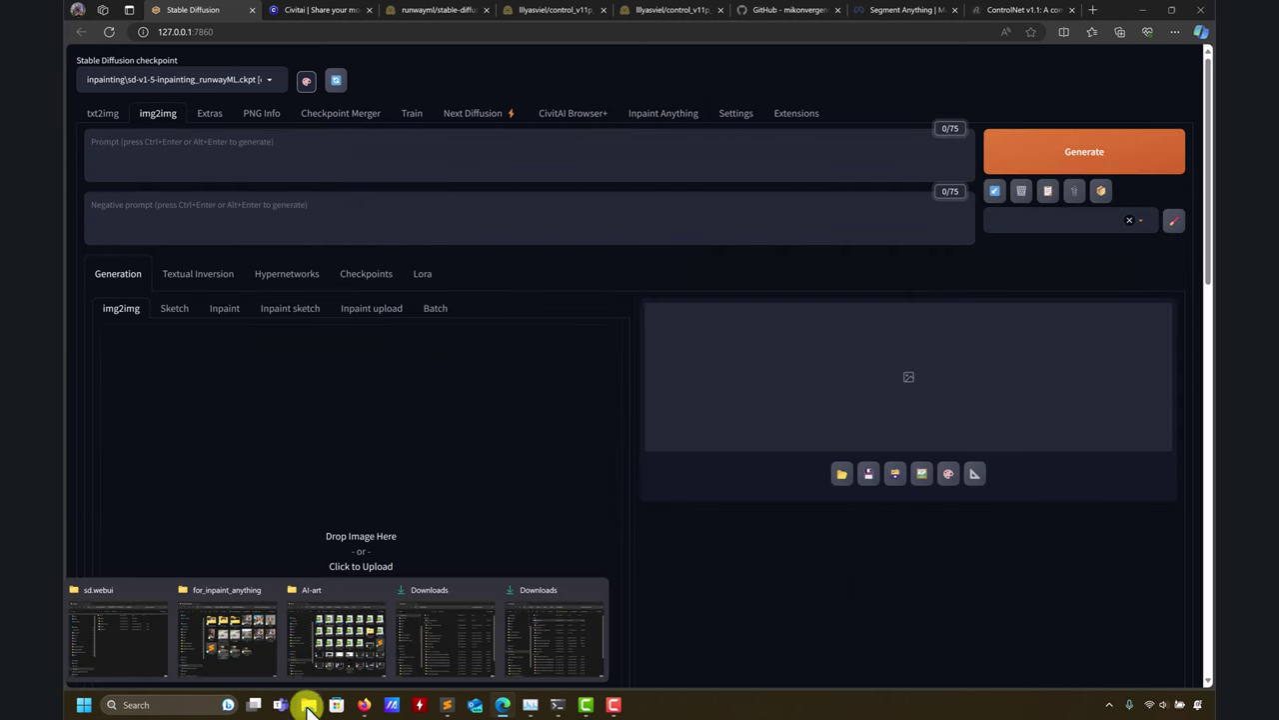
pyautogui.click(250, 651)
pyautogui.click(972, 422)
pyautogui.moveTo(972, 419); pyautogui.dragTo(383, 493)
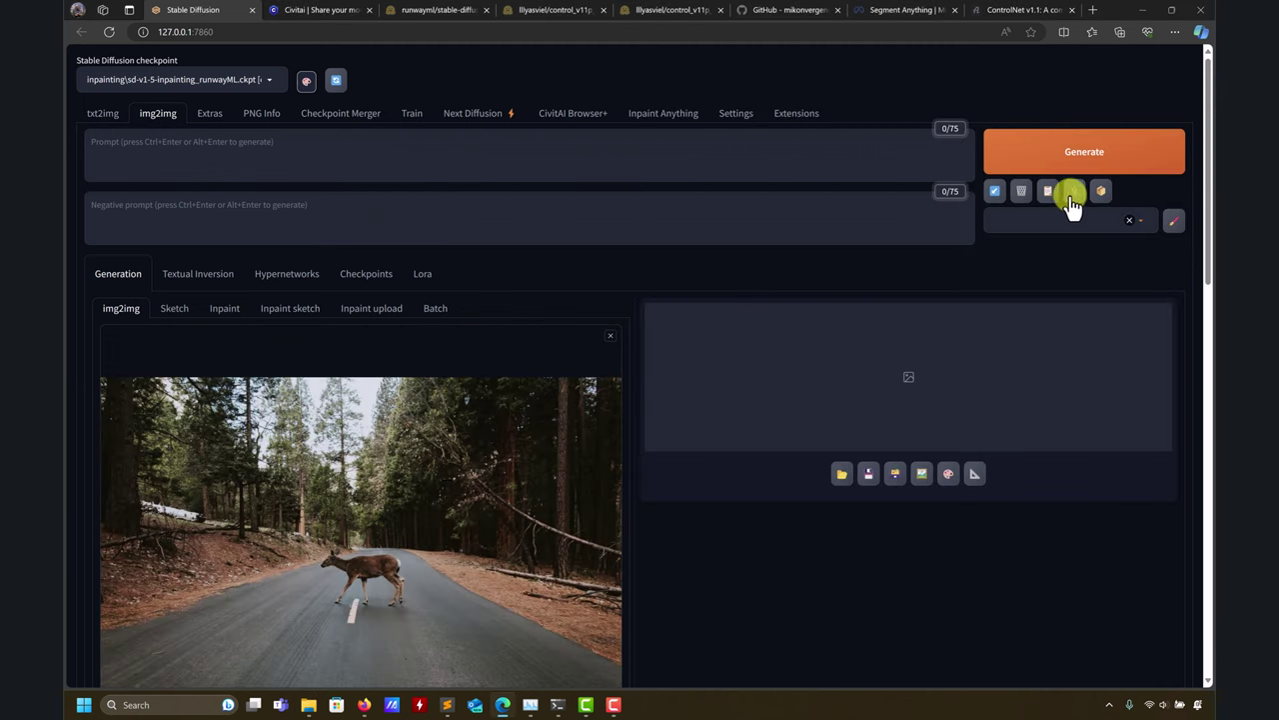
# Step: Generate a text prompt from the loaded deer photo with CLIP interrogation
pyautogui.click(1075, 200)
pyautogui.click(1090, 196)
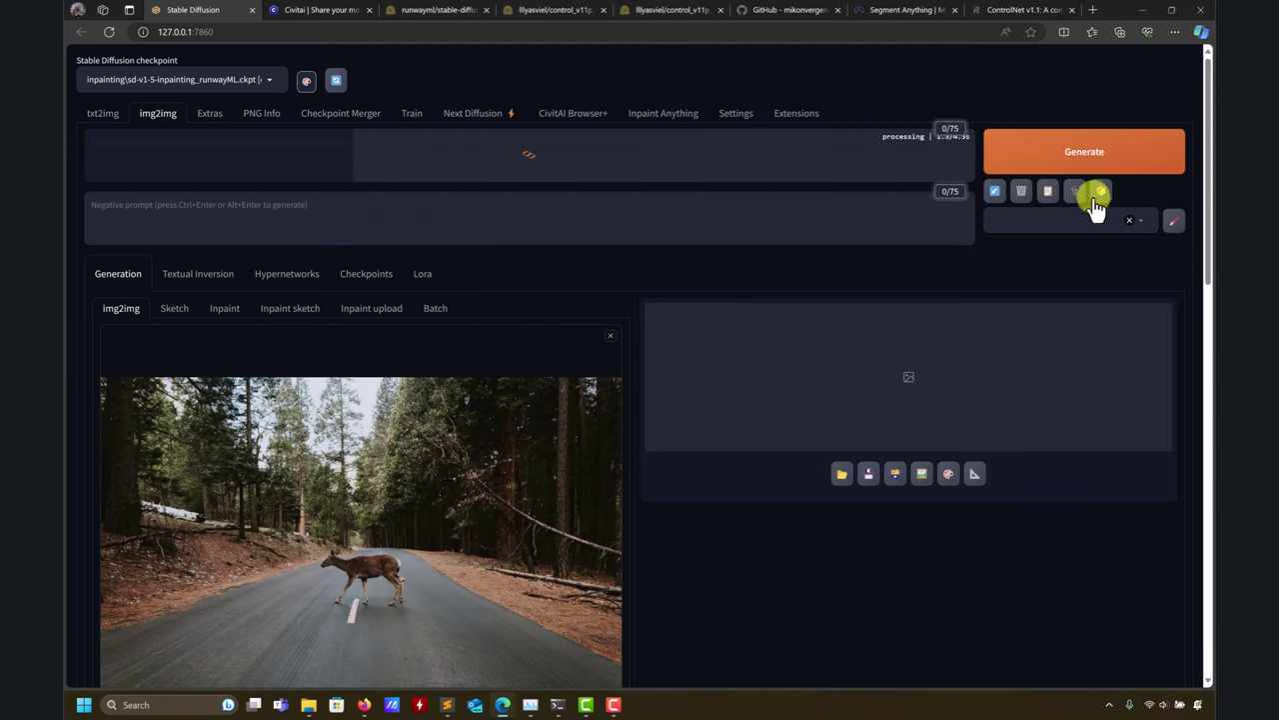
pyautogui.scroll(-2, 370, 500)
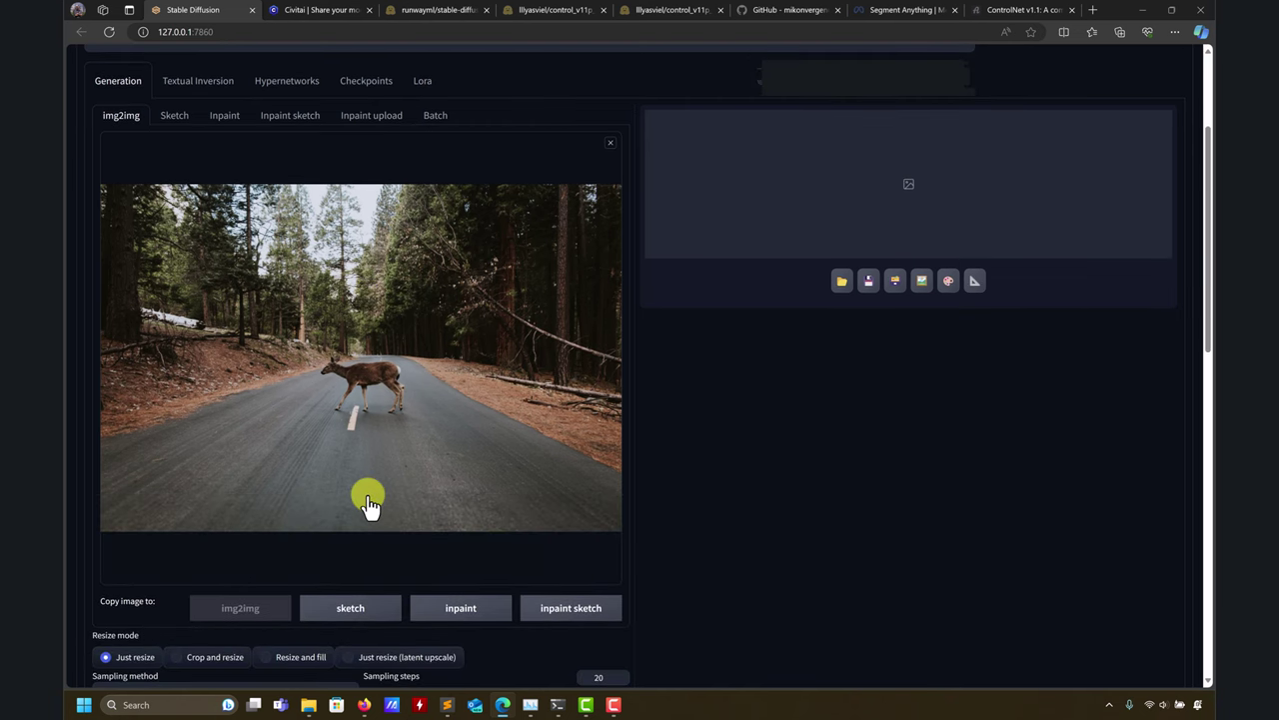
pyautogui.scroll(2, 368, 500)
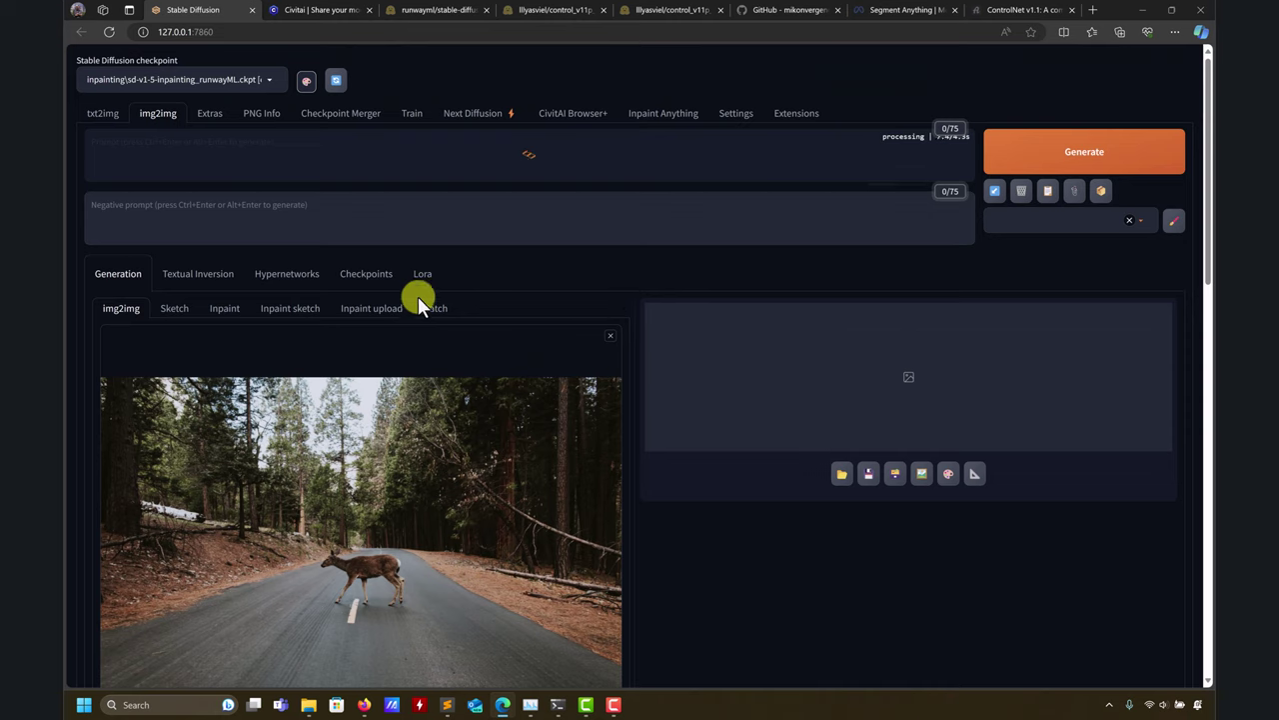
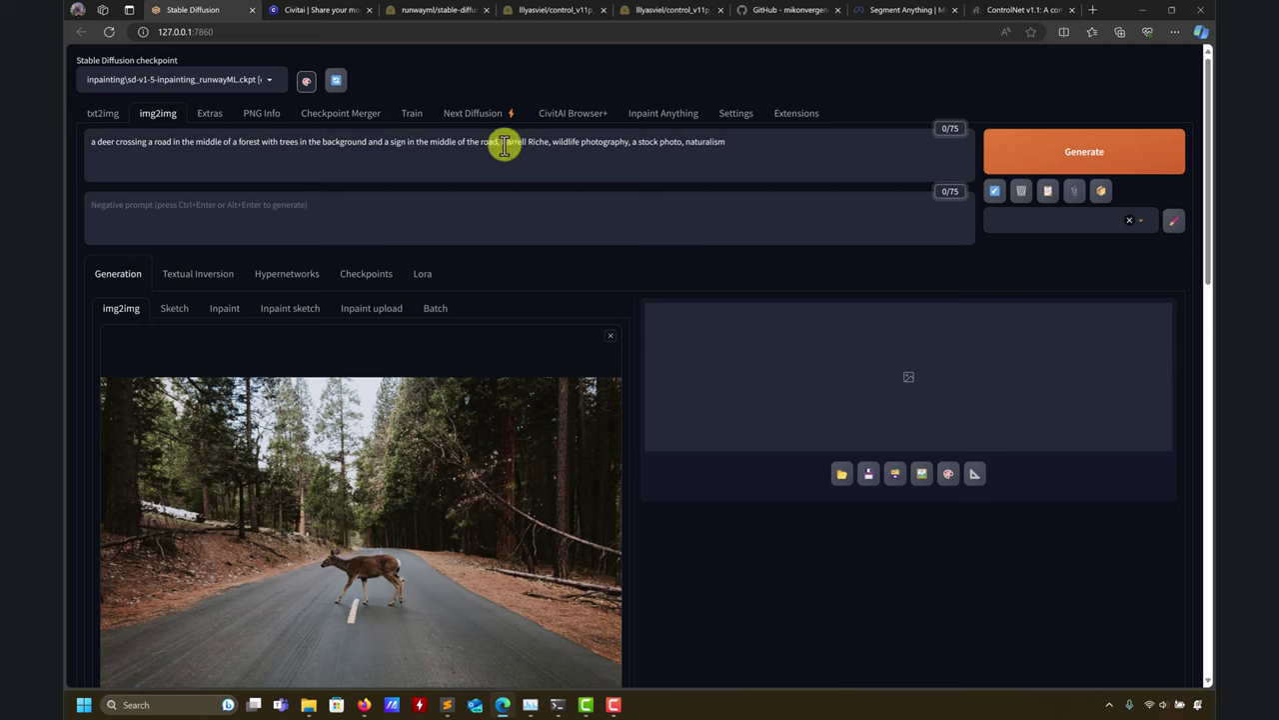
# Step: Examine the wording of the interrogated img2img prompt against the contents of the deer photo
pyautogui.moveTo(504, 144); pyautogui.dragTo(799, 145)
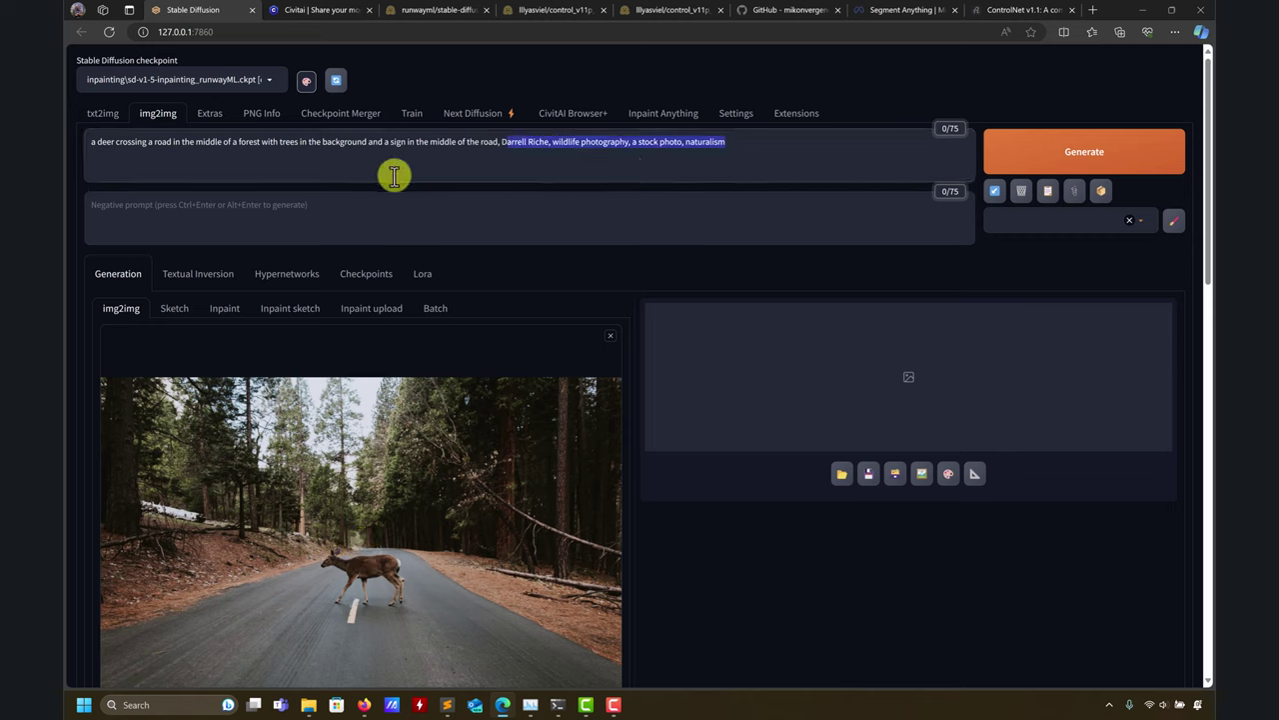
pyautogui.click(286, 143)
pyautogui.tripleClick(286, 143)
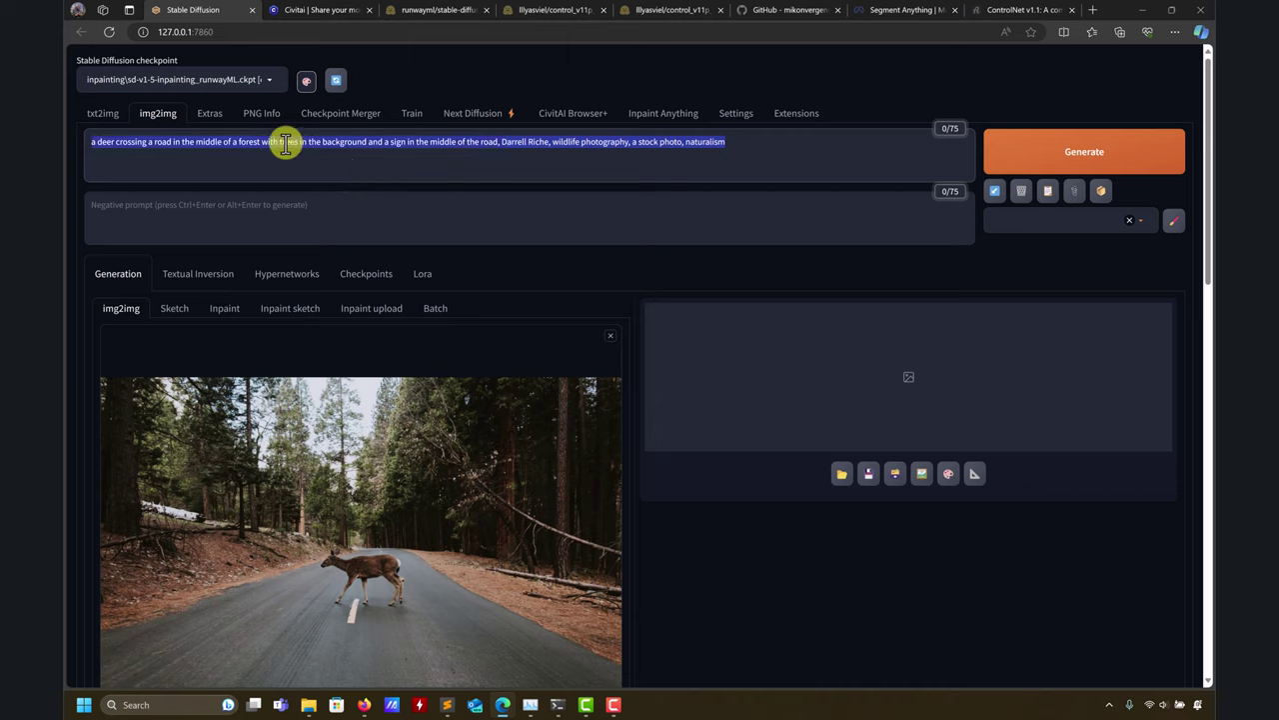
pyautogui.click(391, 145)
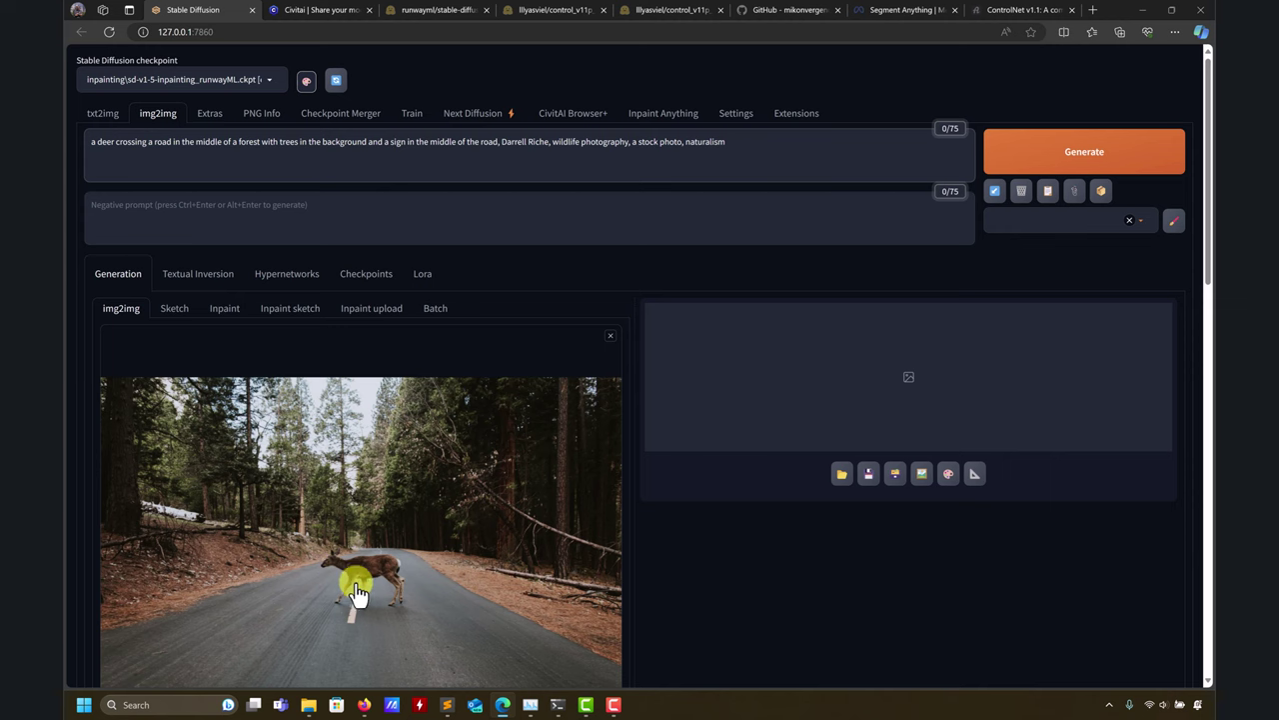
pyautogui.scroll(-2, 372, 616)
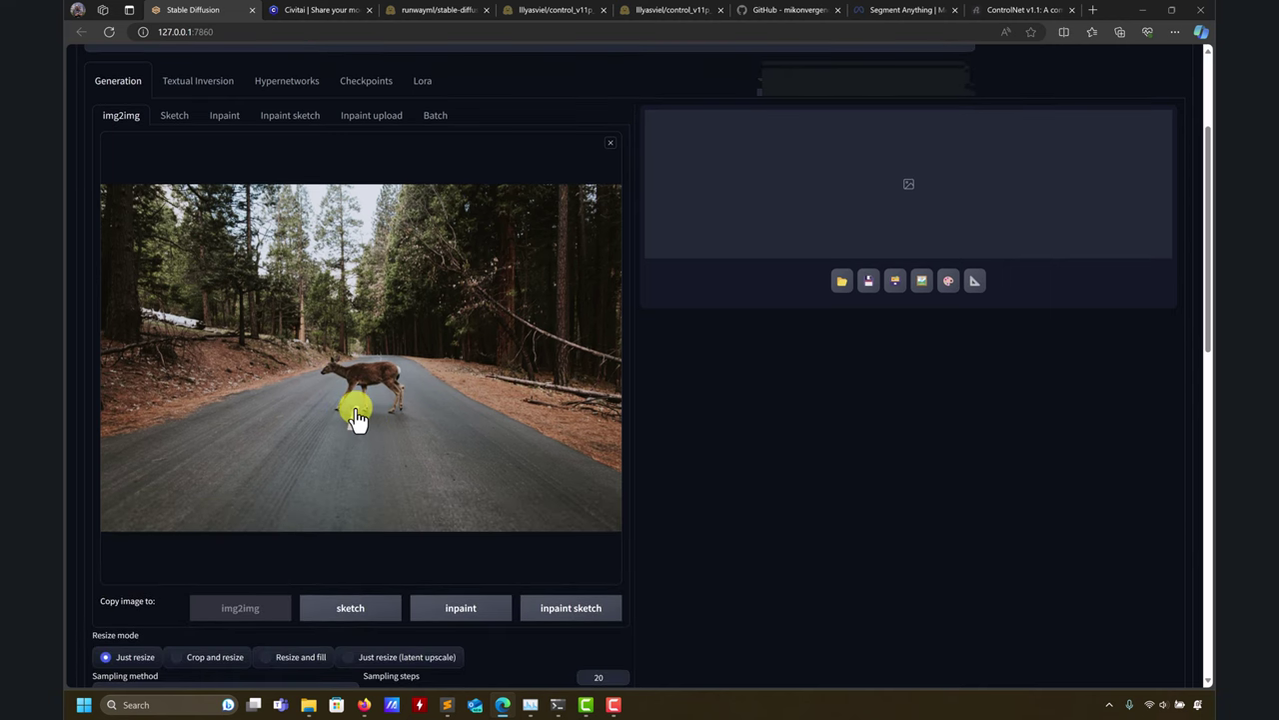
pyautogui.scroll(2, 359, 440)
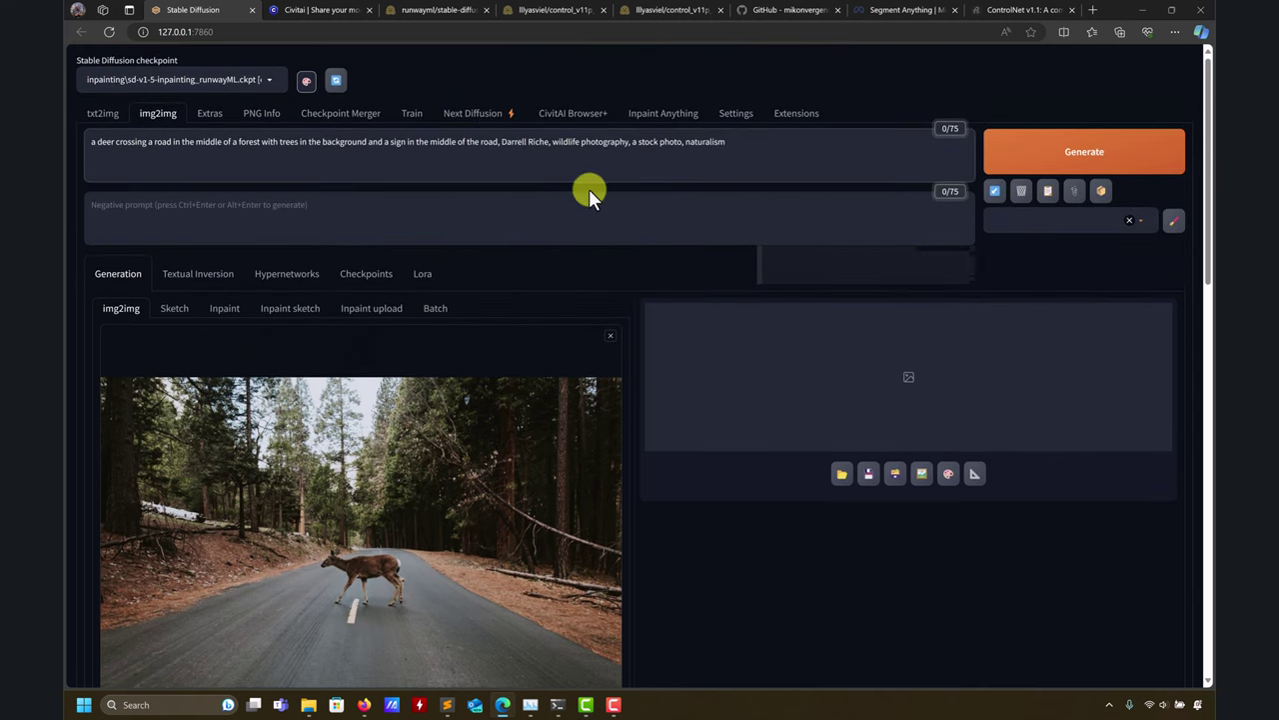
pyautogui.click(209, 141)
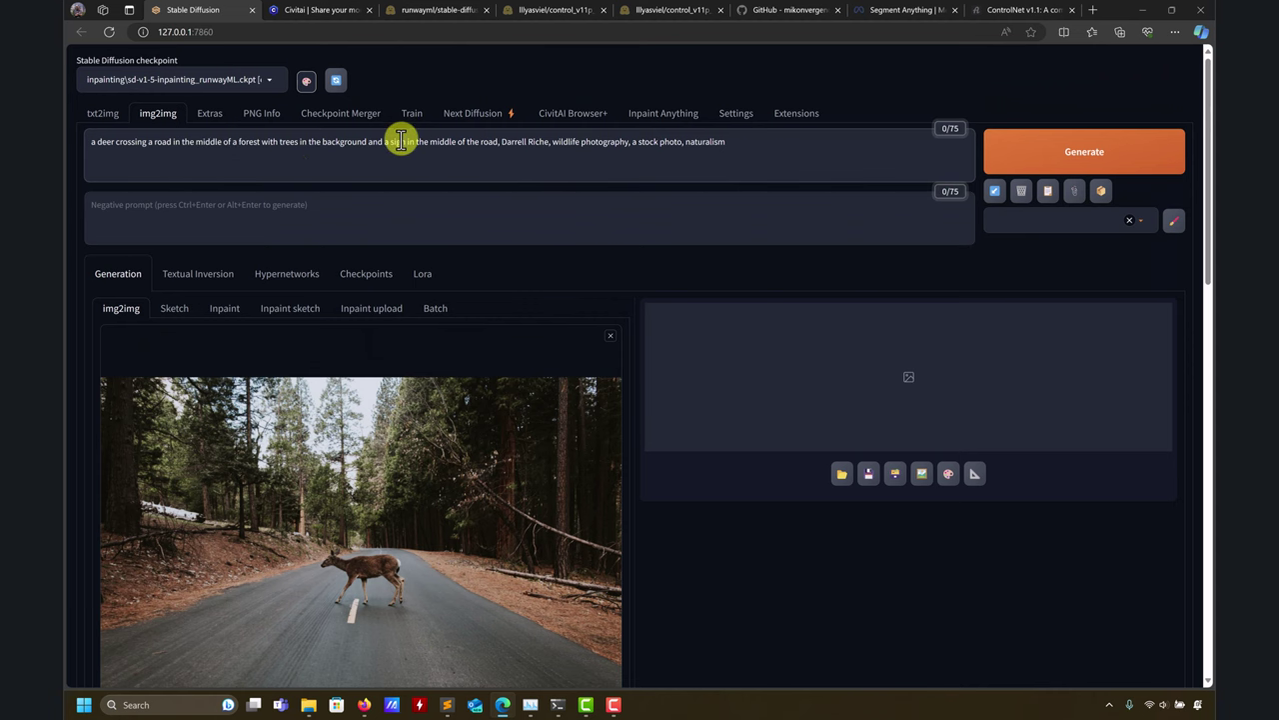
pyautogui.tripleClick(400, 141)
# Step: Mark the deer segment in Inpaint Anything's segmentation map and create a mask from it
pyautogui.click(686, 118)
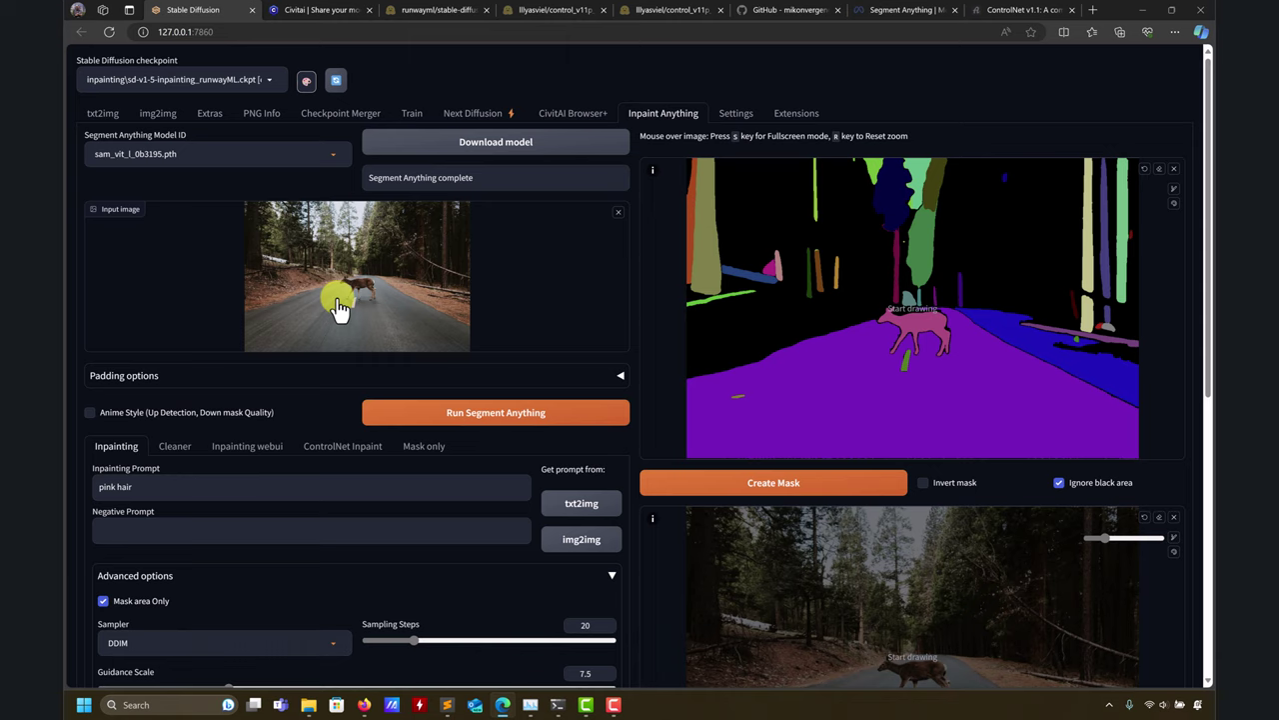
pyautogui.click(918, 322)
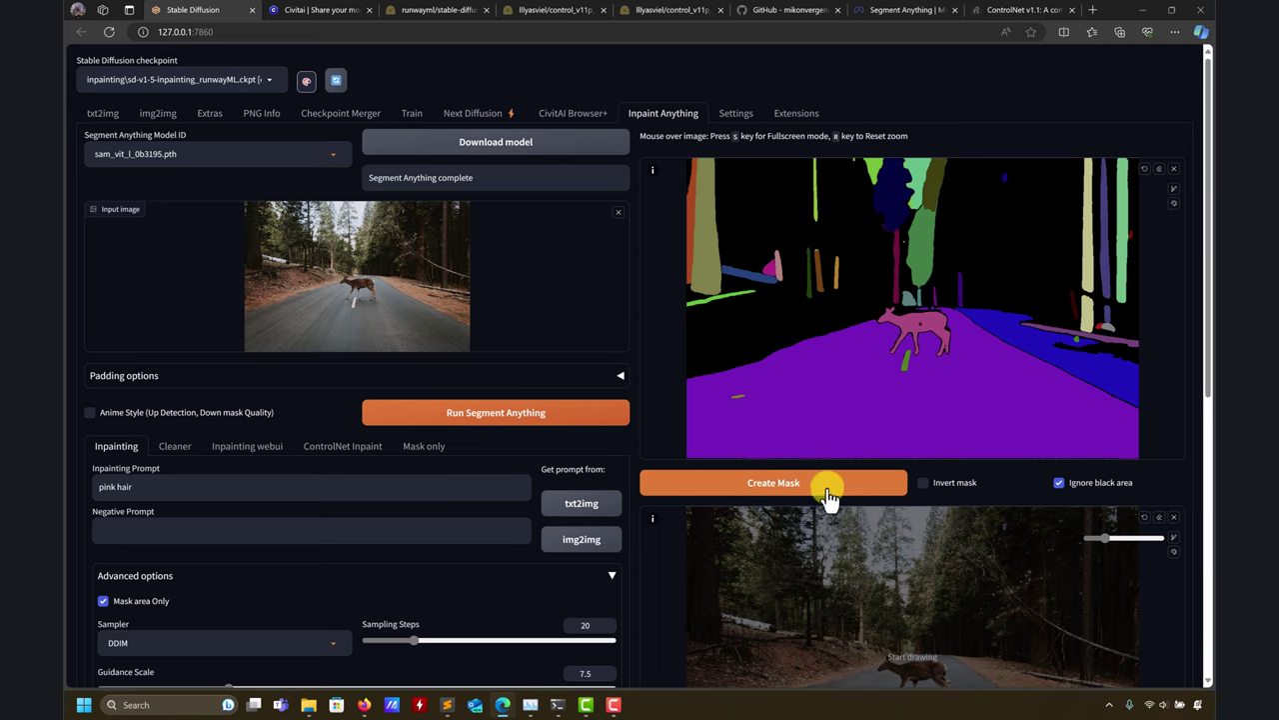
pyautogui.click(828, 484)
pyautogui.scroll(-1, 943, 419)
pyautogui.scroll(-5, 943, 419)
pyautogui.scroll(2, 914, 414)
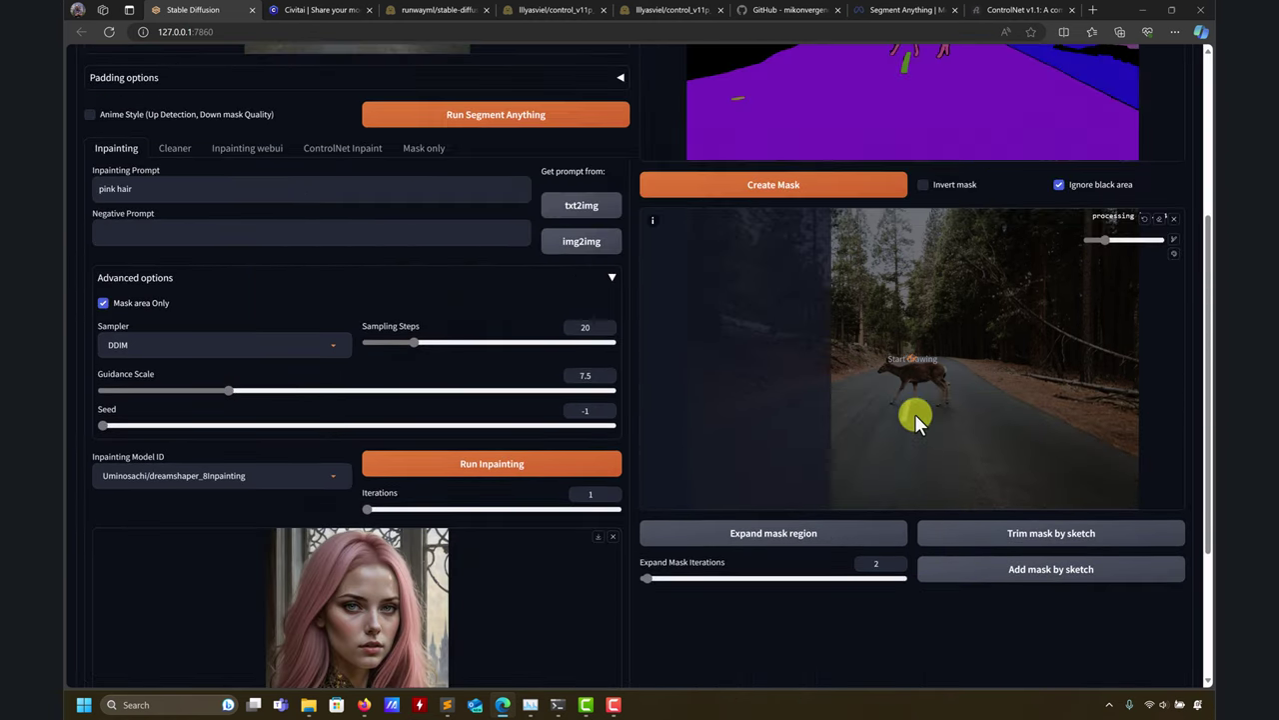
pyautogui.scroll(3, 985, 443)
pyautogui.scroll(-4, 963, 440)
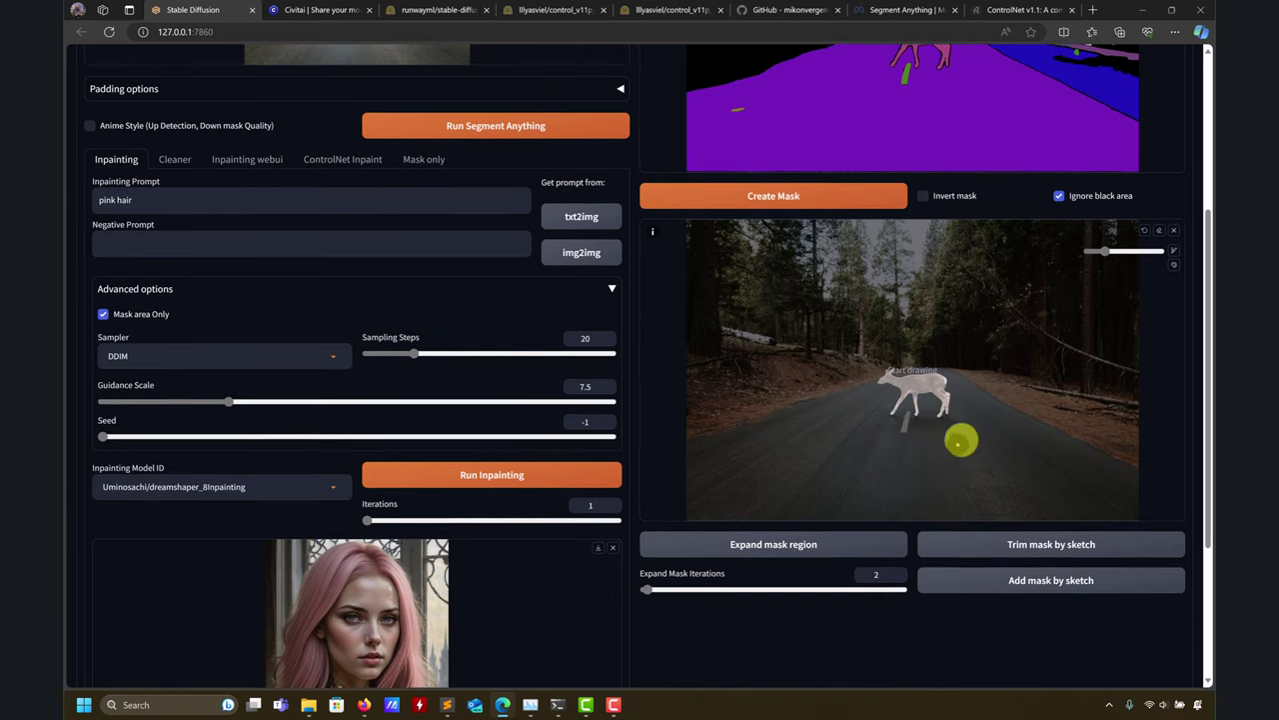
pyautogui.scroll(4, 829, 594)
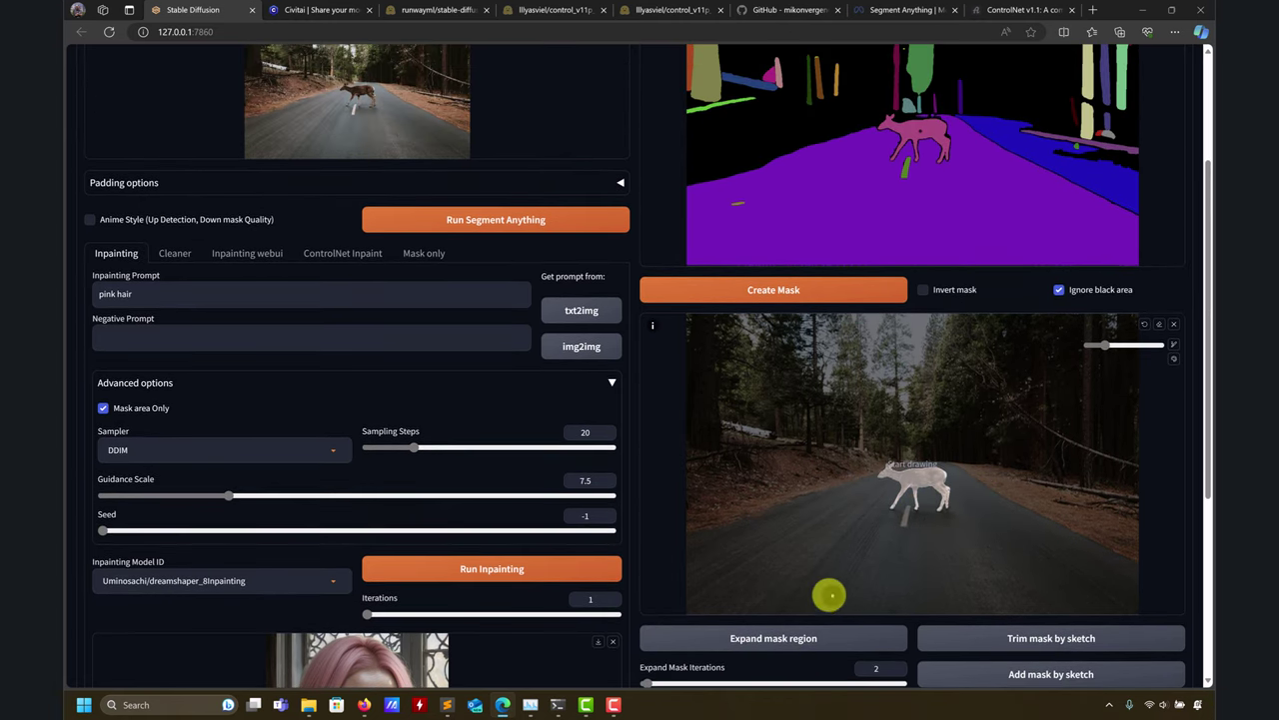
# Step: Expand the deer mask region with 2 iterations and remove the deer by running the Cleaner with the lama model
pyautogui.scroll(-8, 814, 531)
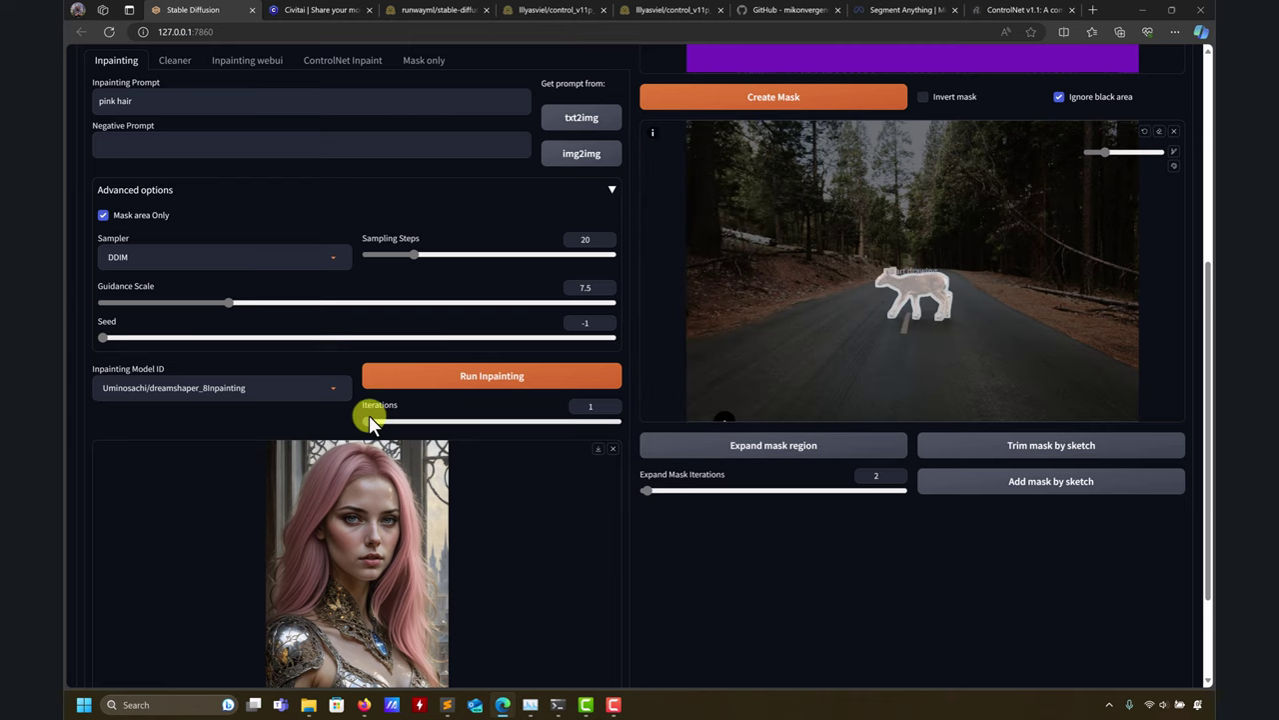
pyautogui.scroll(3, 175, 316)
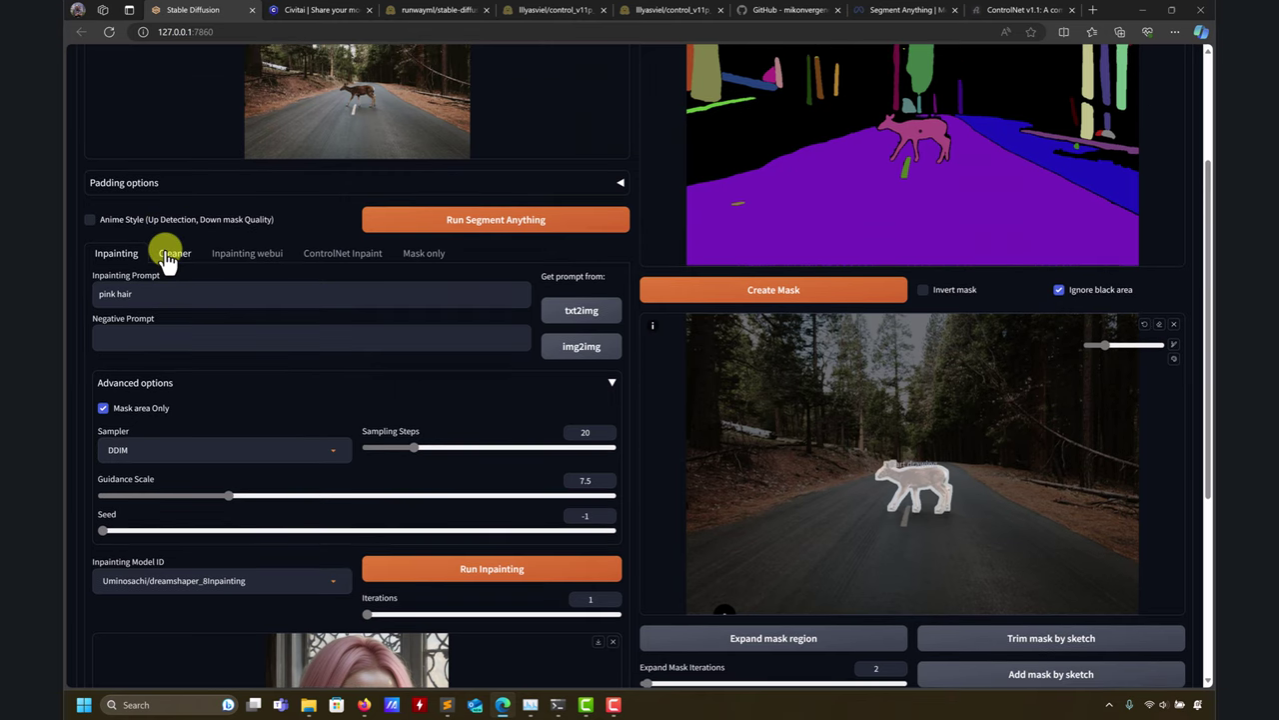
pyautogui.click(174, 252)
pyautogui.click(477, 285)
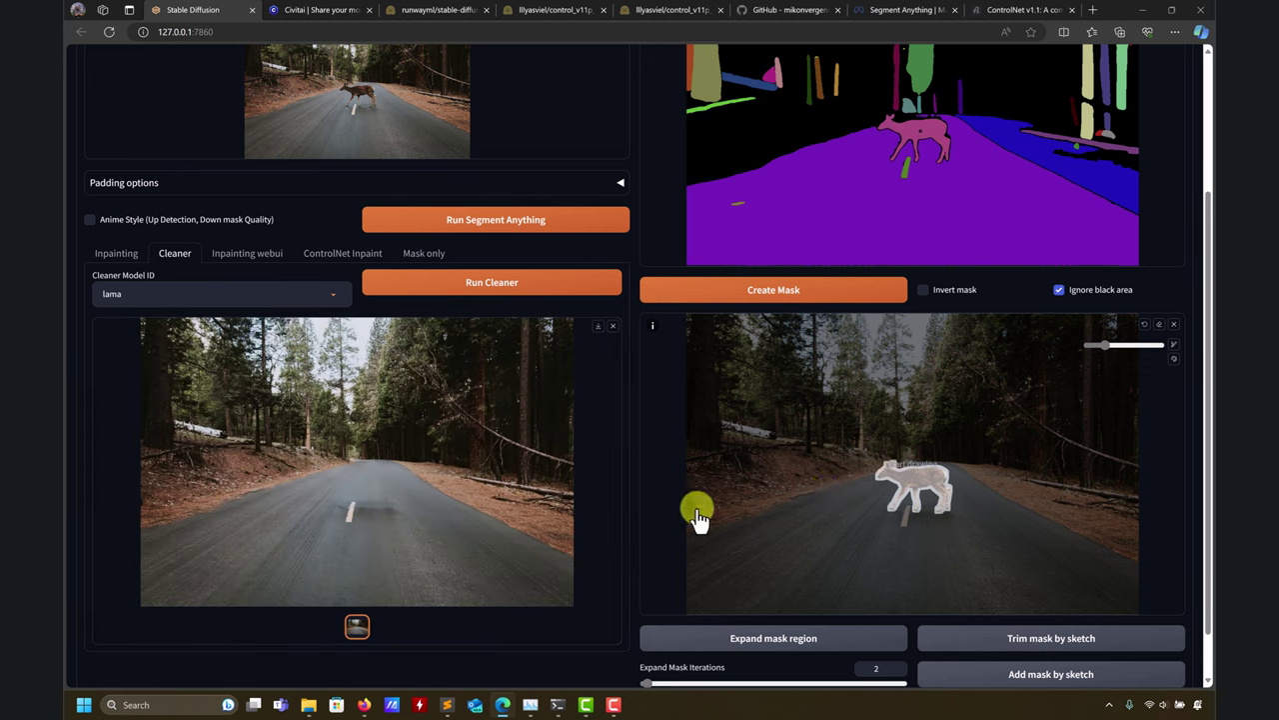
pyautogui.scroll(1, 243, 251)
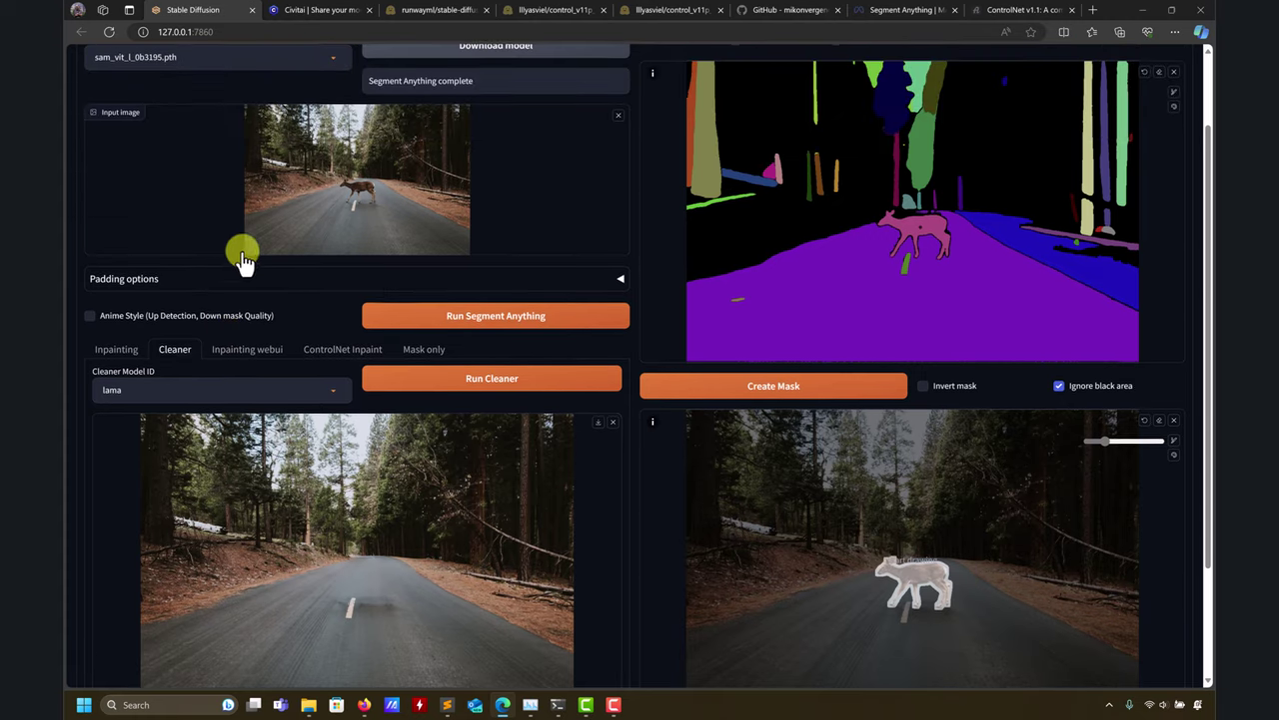
pyautogui.scroll(-2, 466, 500)
# Step: View the original Medium WildlifeEncouter JPG from the for_inpaint_anything folder for comparison with the cleaned image
pyautogui.moveTo(306, 699)
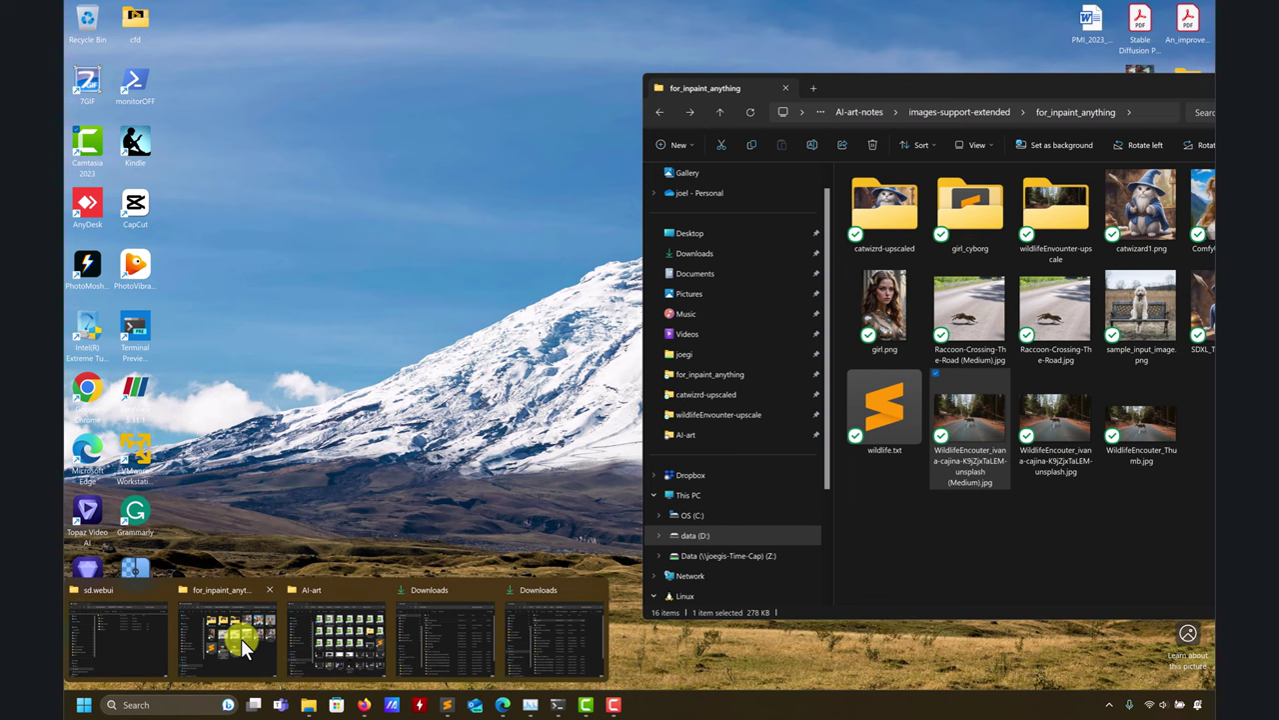
pyautogui.click(233, 645)
pyautogui.press('Return')
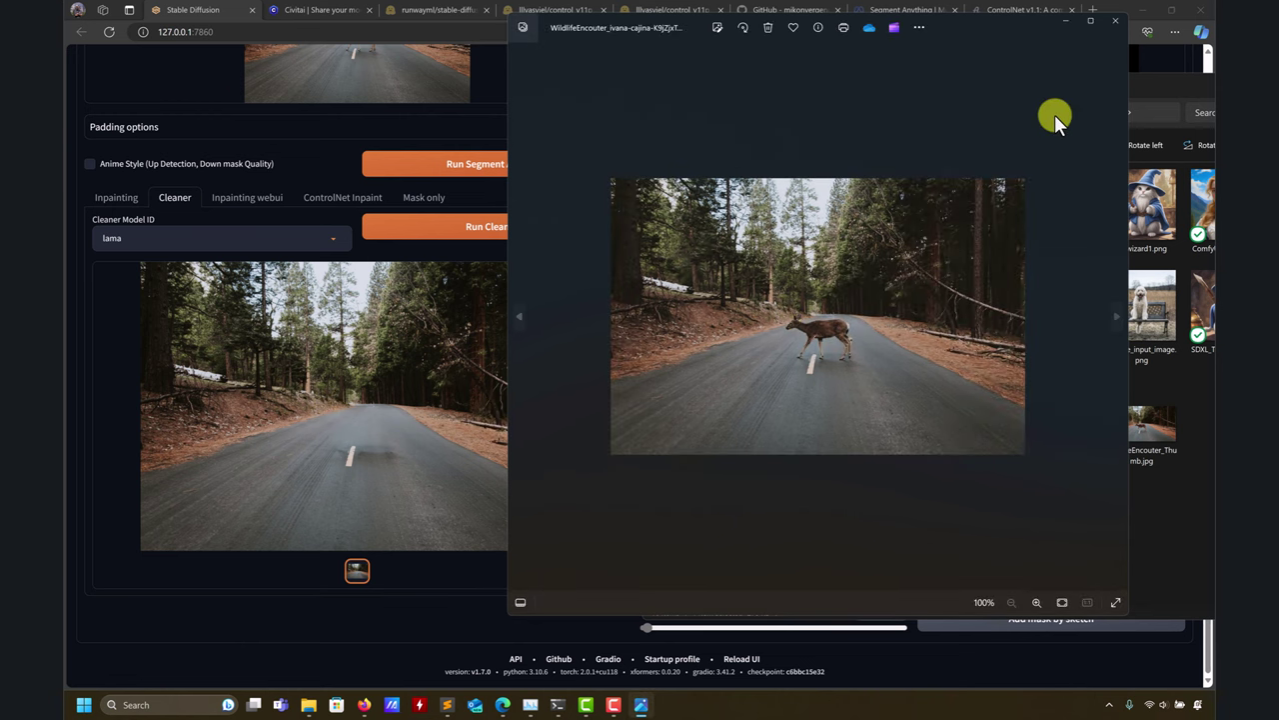
pyautogui.click(1066, 20)
pyautogui.moveTo(1104, 81); pyautogui.dragTo(953, 78)
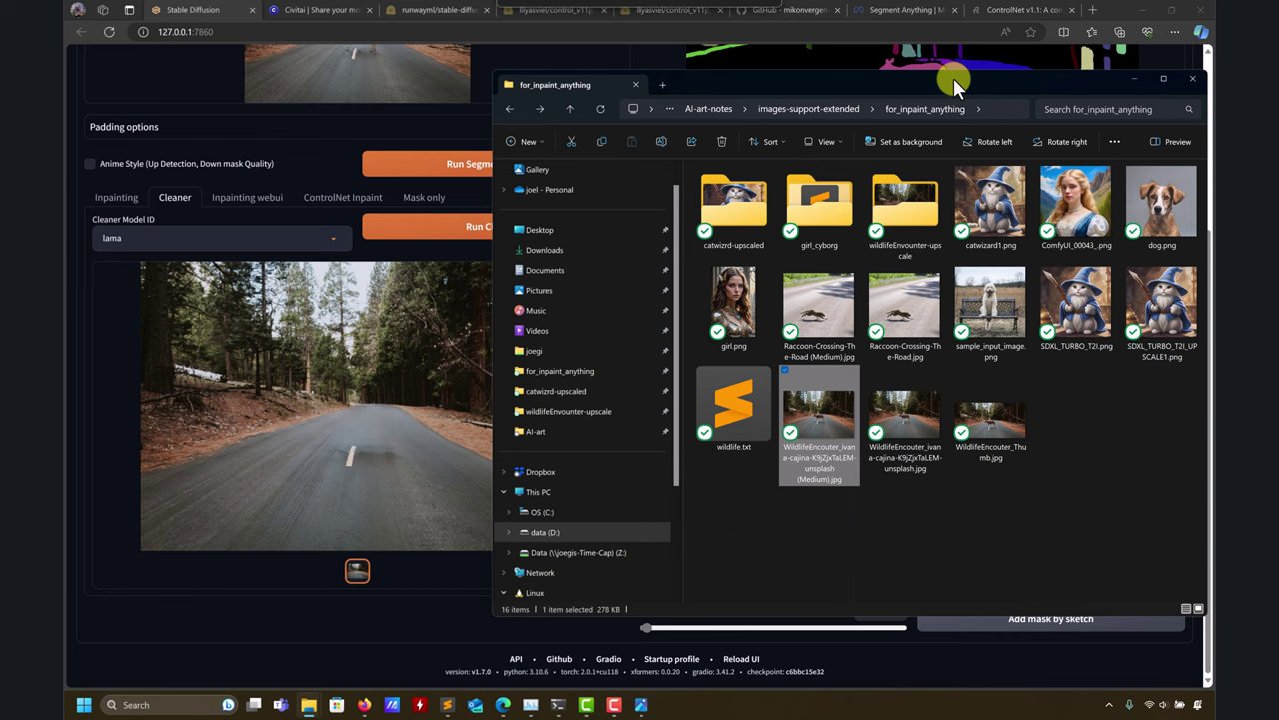
pyautogui.click(1134, 78)
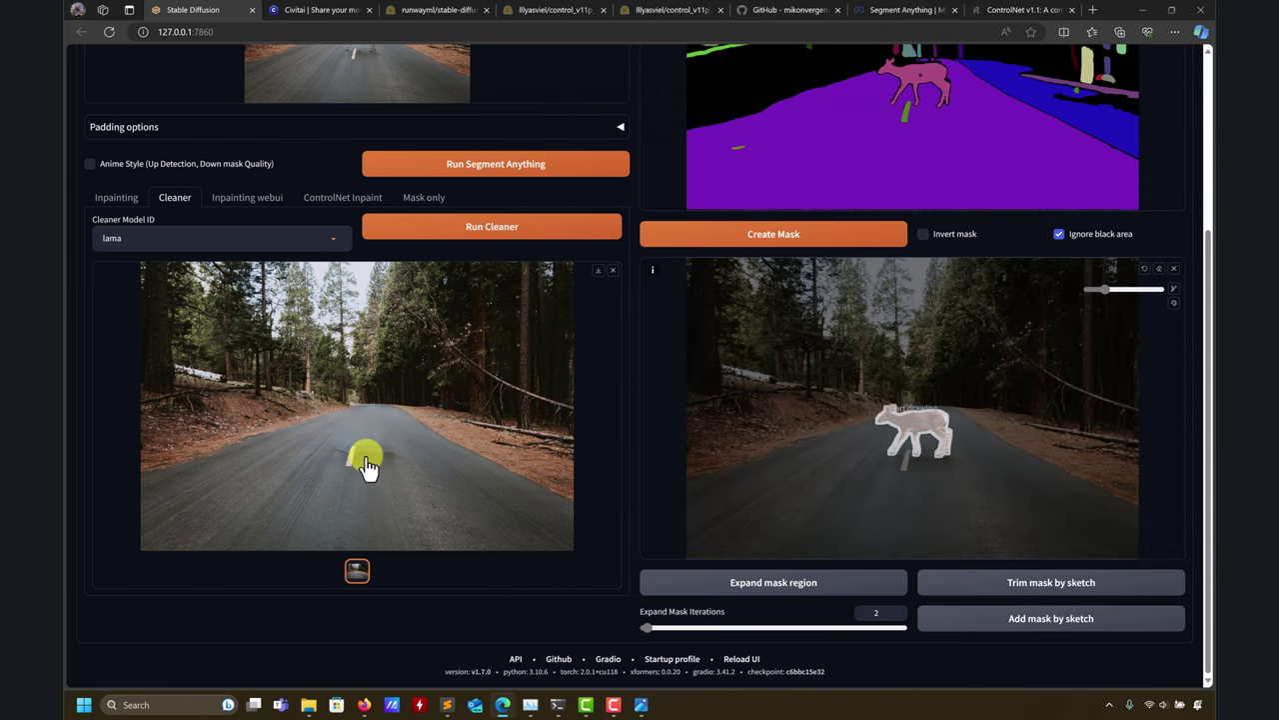
# Step: Add a sketched area enclosing the deer, its shadow and the nearby road stripe to the mask, and rerun the Cleaner
pyautogui.scroll(3, 372, 470)
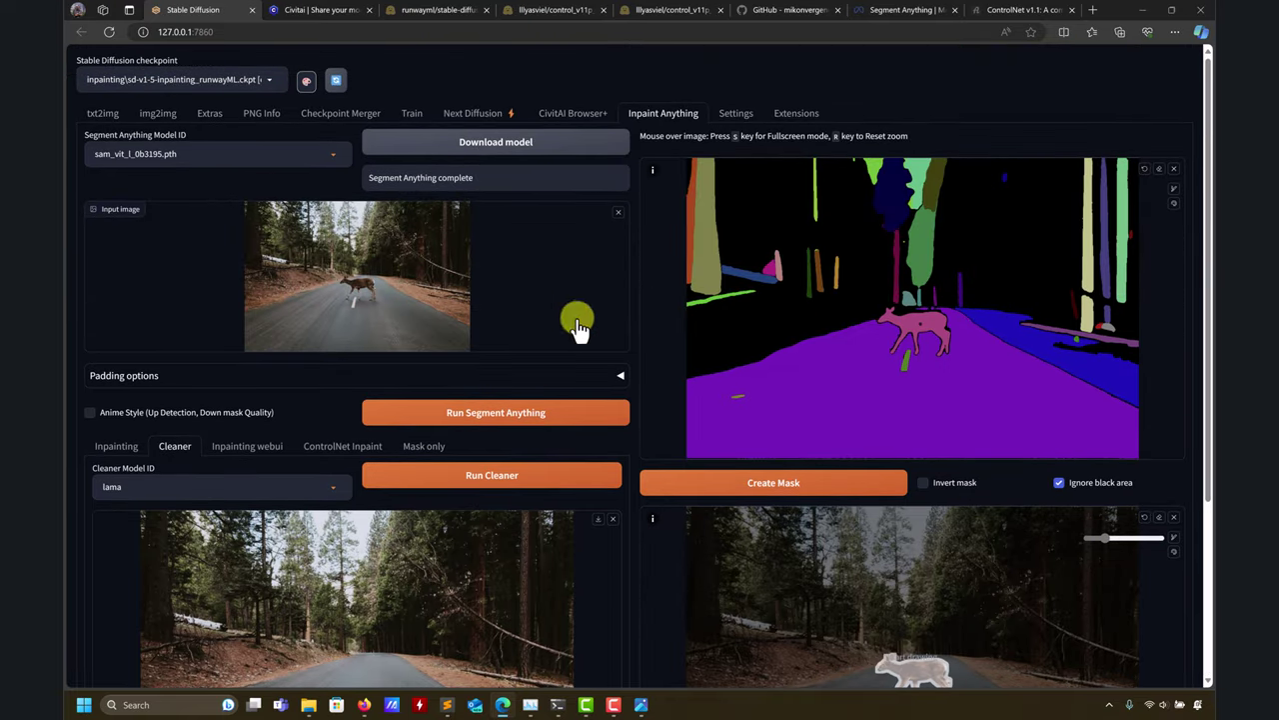
pyautogui.scroll(-2, 735, 362)
pyautogui.scroll(-1, 735, 362)
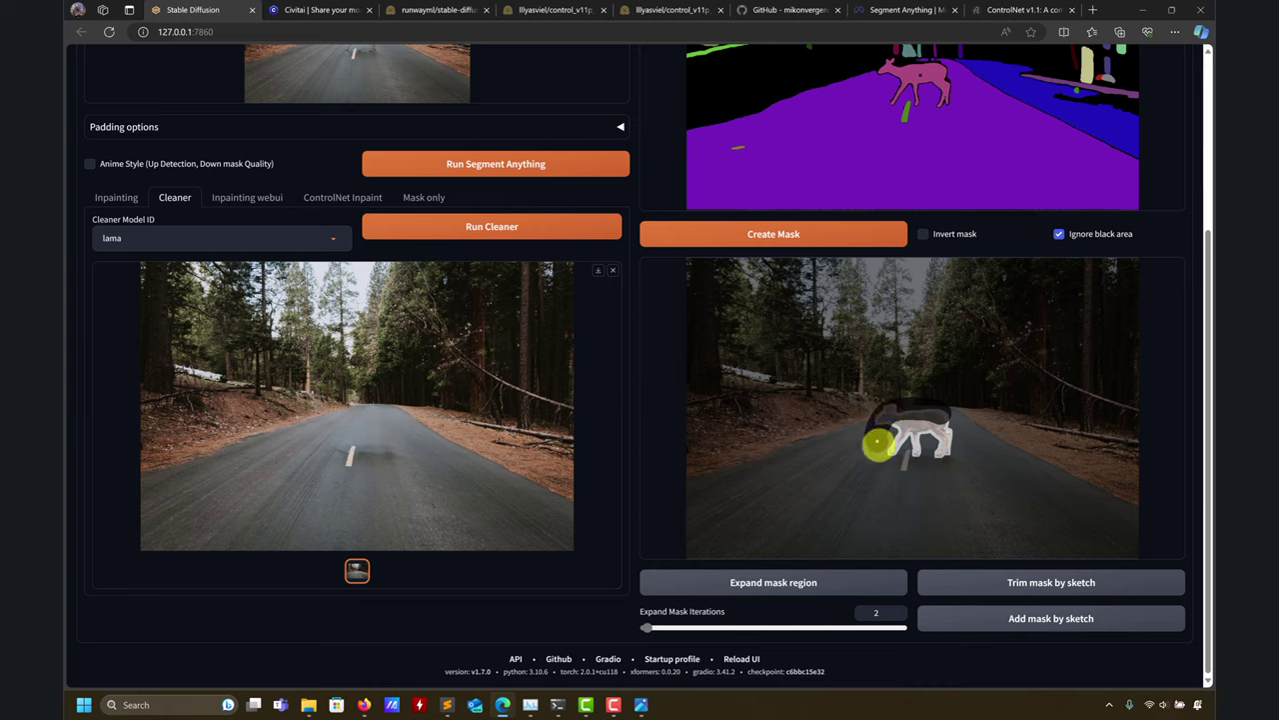
pyautogui.moveTo(876, 443)
pyautogui.mouseDown()
pyautogui.moveTo(904, 460)
pyautogui.moveTo(950, 455)
pyautogui.moveTo(957, 438)
pyautogui.moveTo(946, 416)
pyautogui.moveTo(904, 421)
pyautogui.moveTo(940, 443)
pyautogui.moveTo(894, 439)
pyautogui.mouseUp()
pyautogui.click(1048, 628)
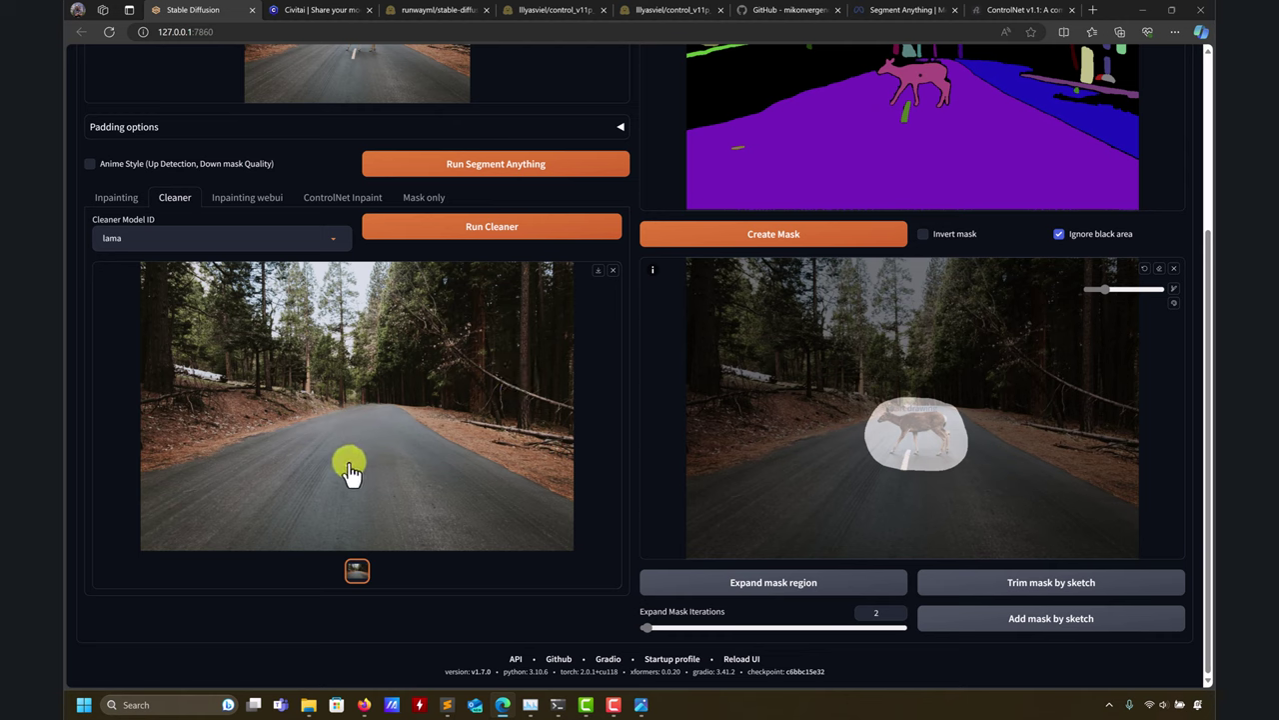
pyautogui.click(521, 240)
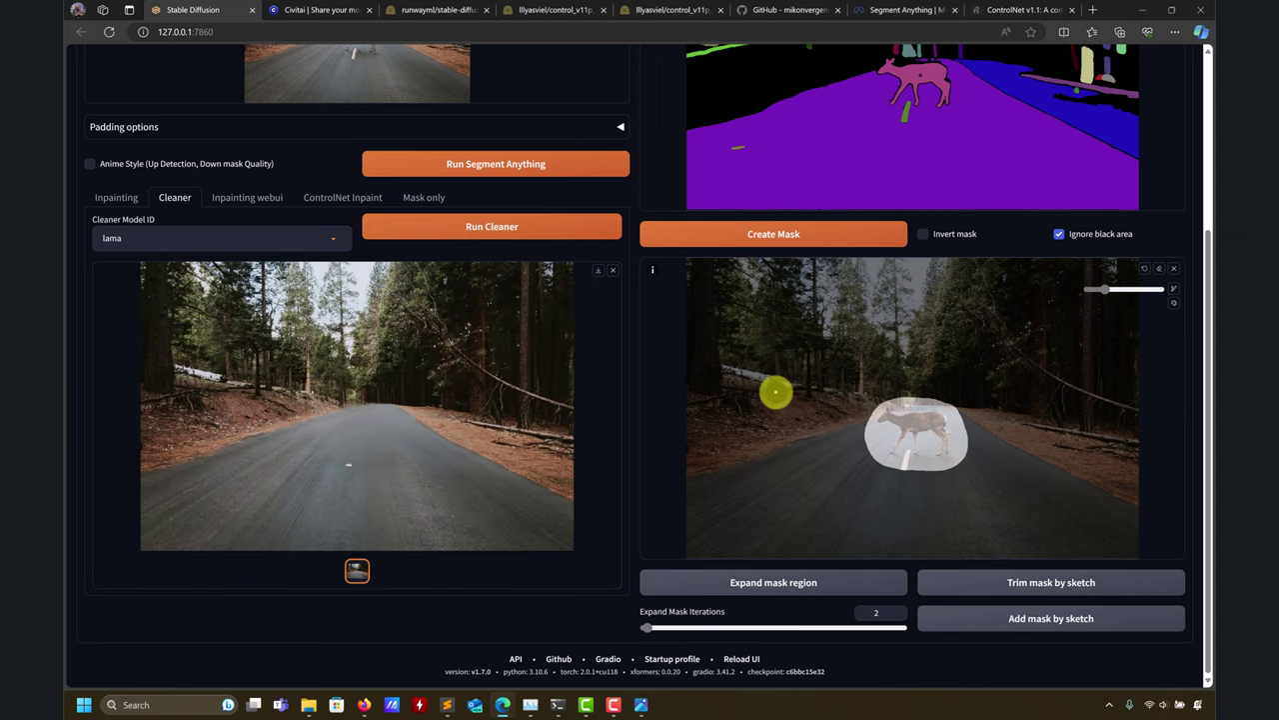
pyautogui.scroll(3, 614, 433)
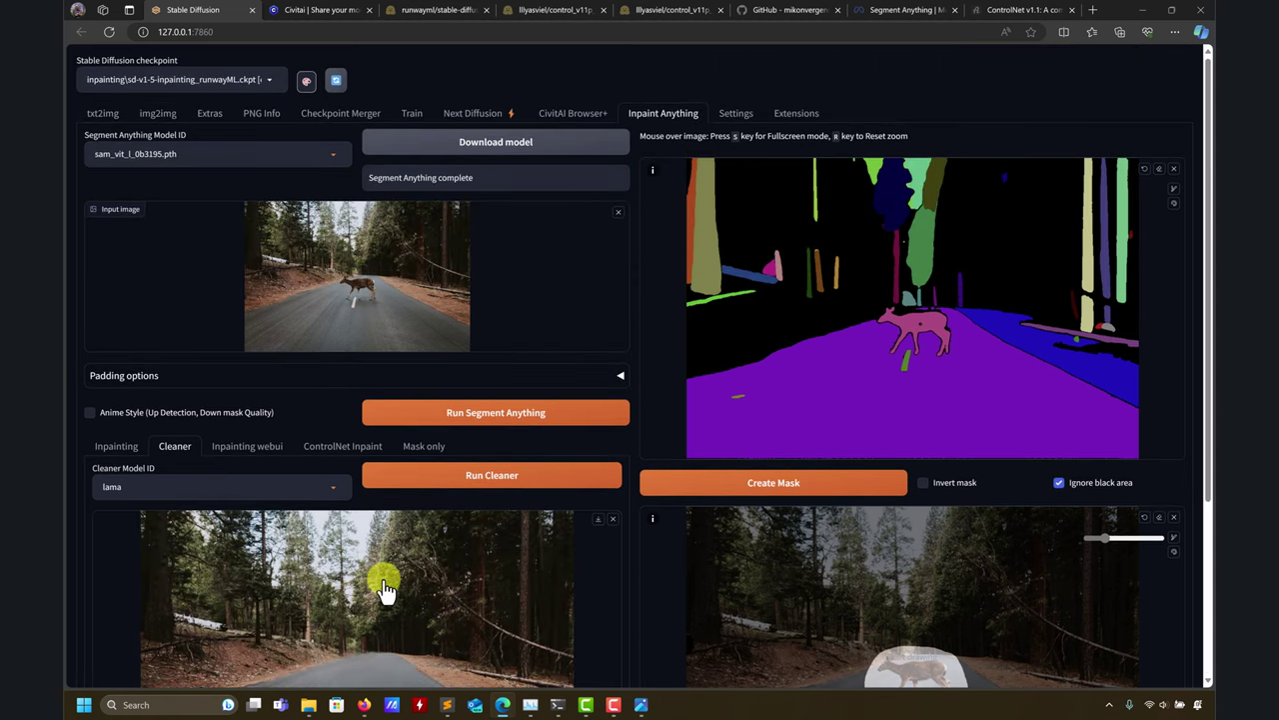
pyautogui.scroll(-3, 764, 393)
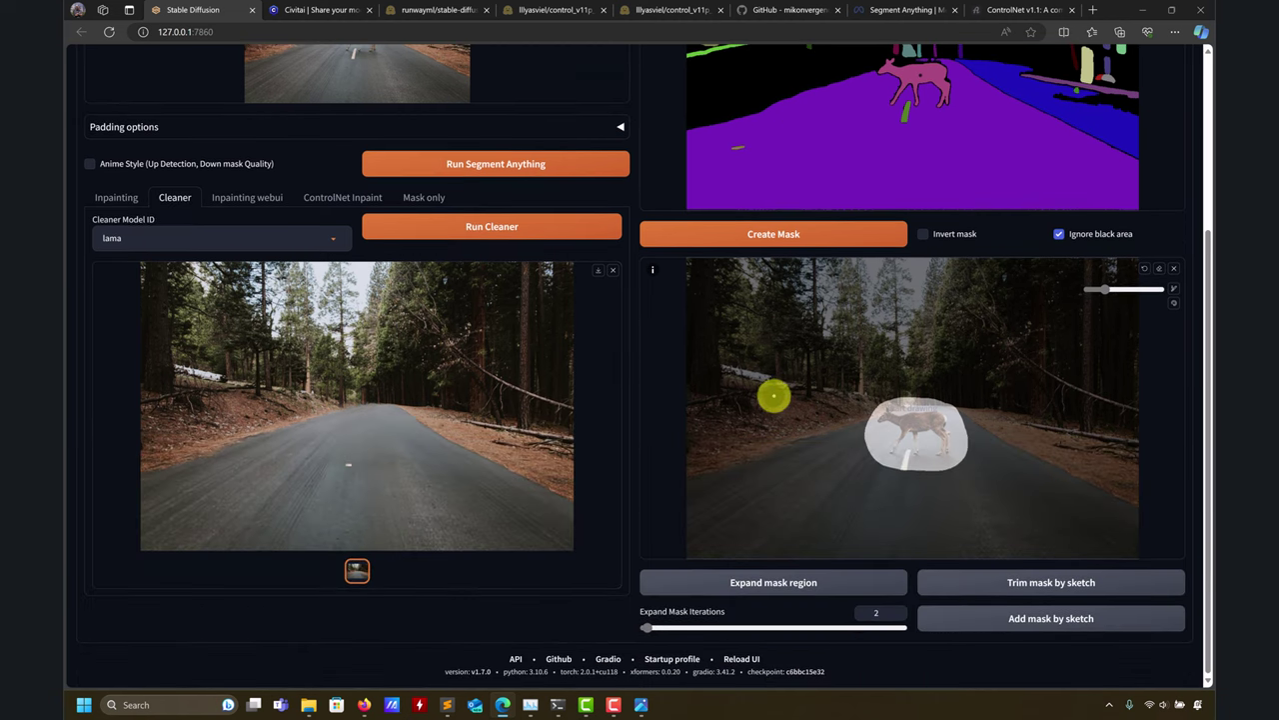
# Step: Inpaint the masked area with the prompt "pikachu" using the dreamshaper_8Inpainting model and inspect the result enlarged
pyautogui.scroll(1, 557, 425)
pyautogui.click(118, 296)
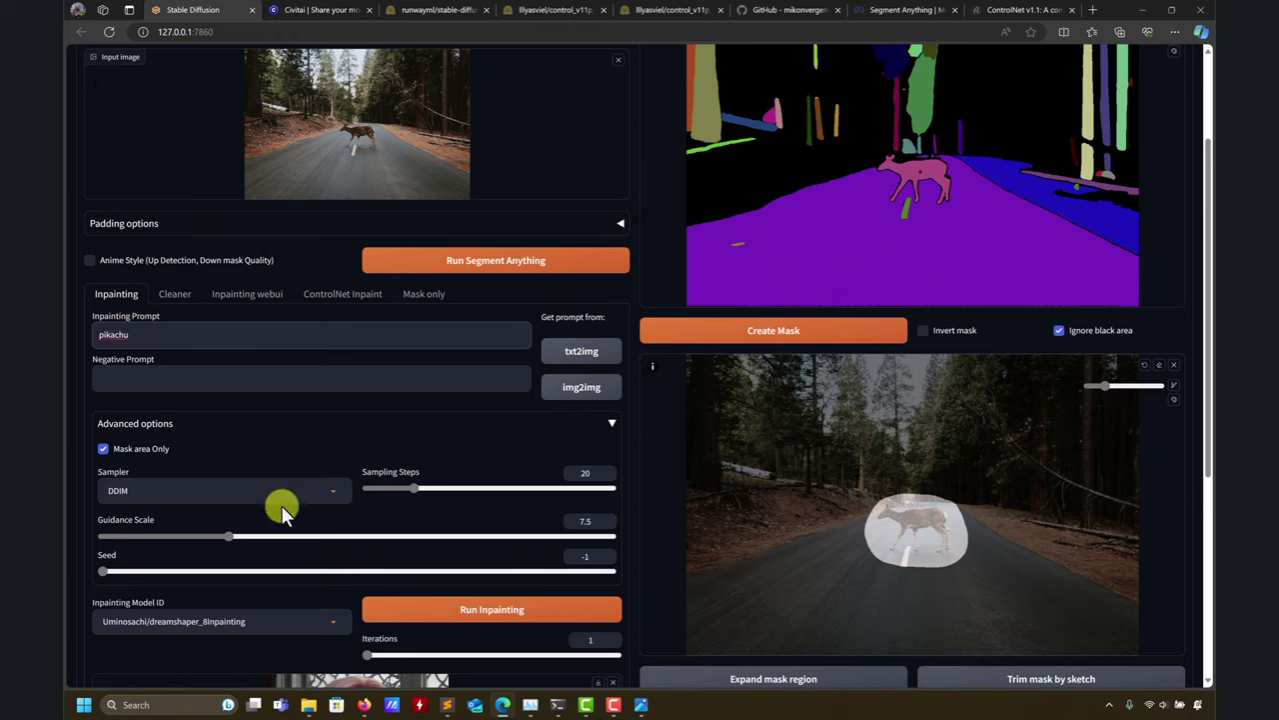
pyautogui.scroll(-1, 300, 560)
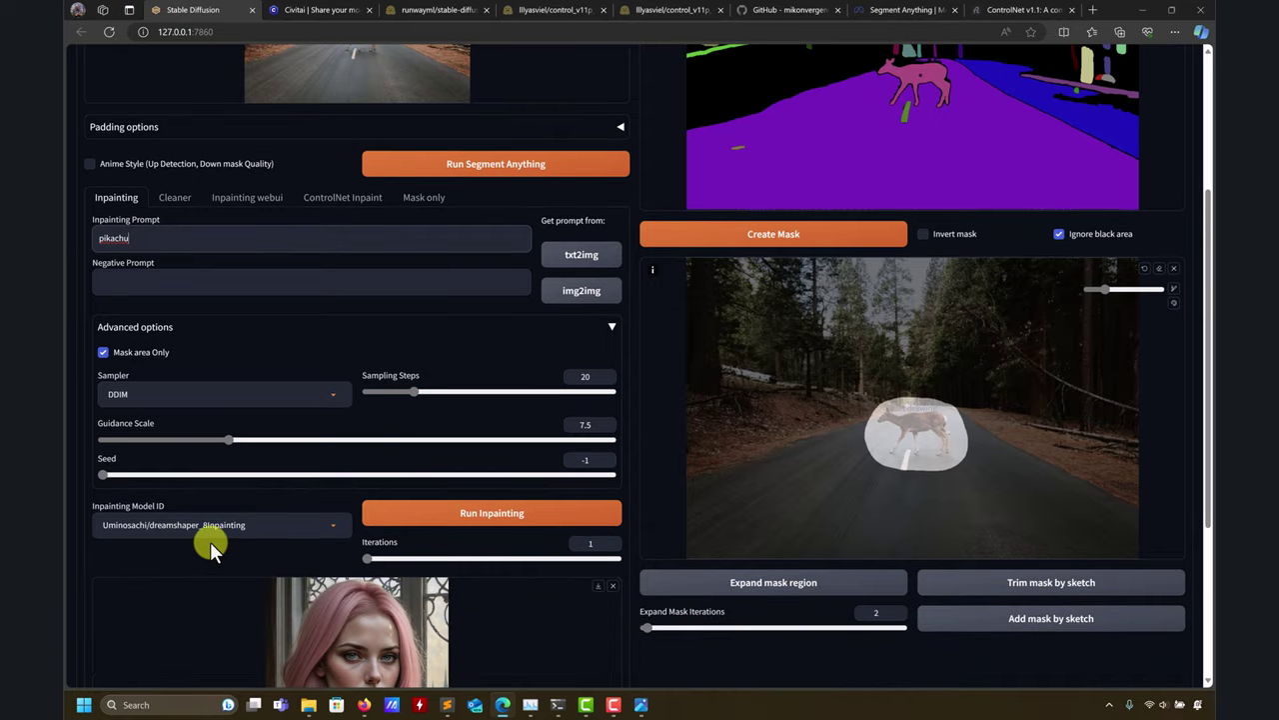
pyautogui.click(416, 515)
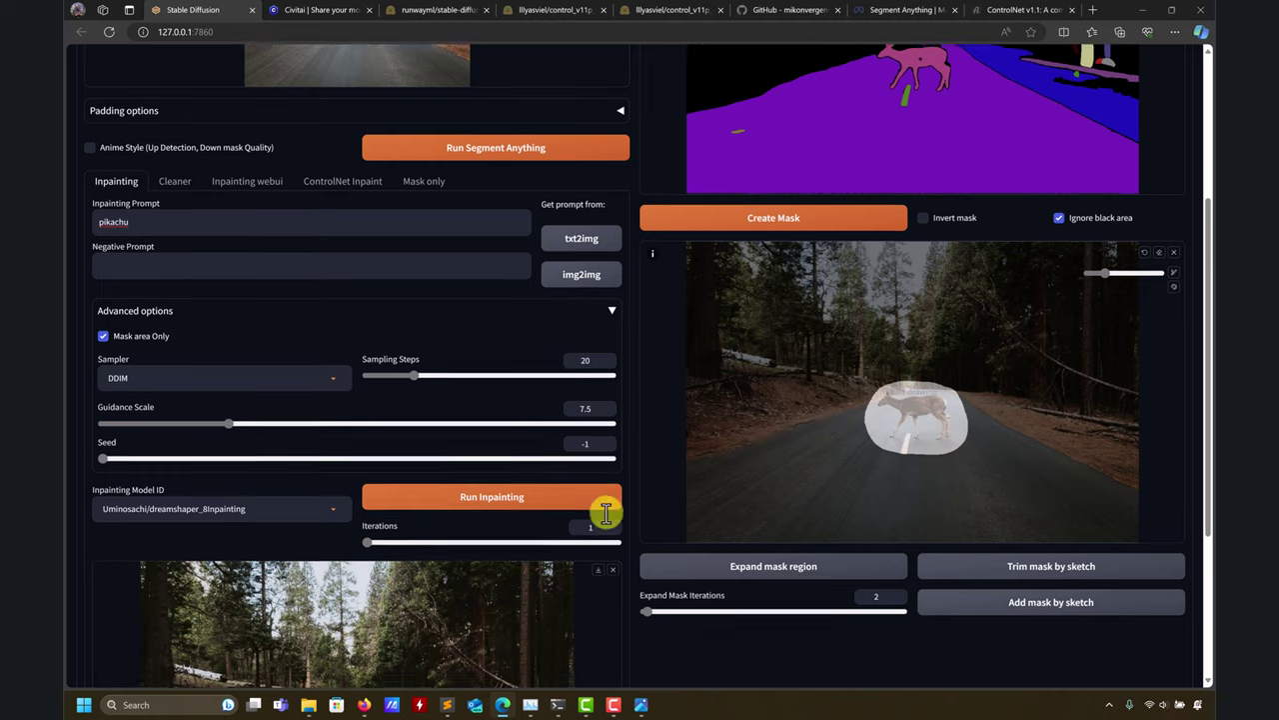
pyautogui.scroll(-3, 489, 486)
pyautogui.click(362, 468)
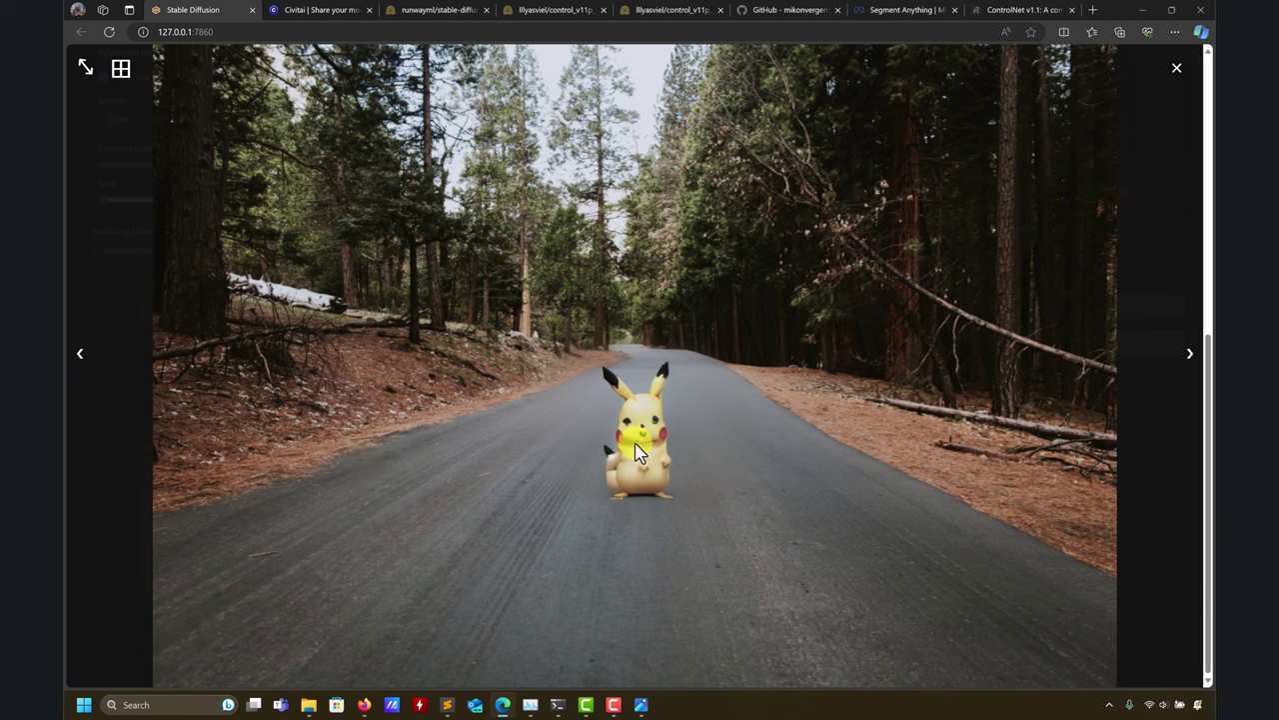
pyautogui.click(1176, 67)
# Step: Recreate the mask from the deer segment alone, without the sketched surrounding area
pyautogui.scroll(1, 243, 257)
pyautogui.scroll(3, 244, 257)
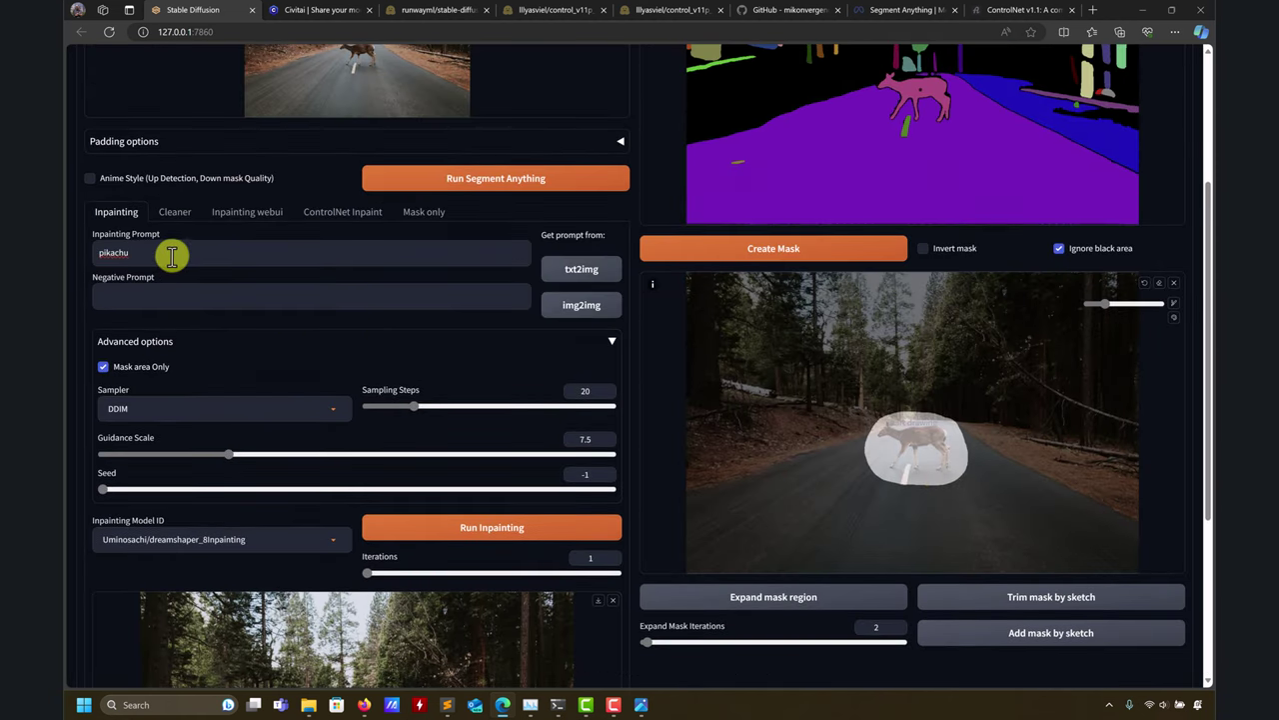
pyautogui.scroll(1, 225, 280)
pyautogui.scroll(2, 730, 363)
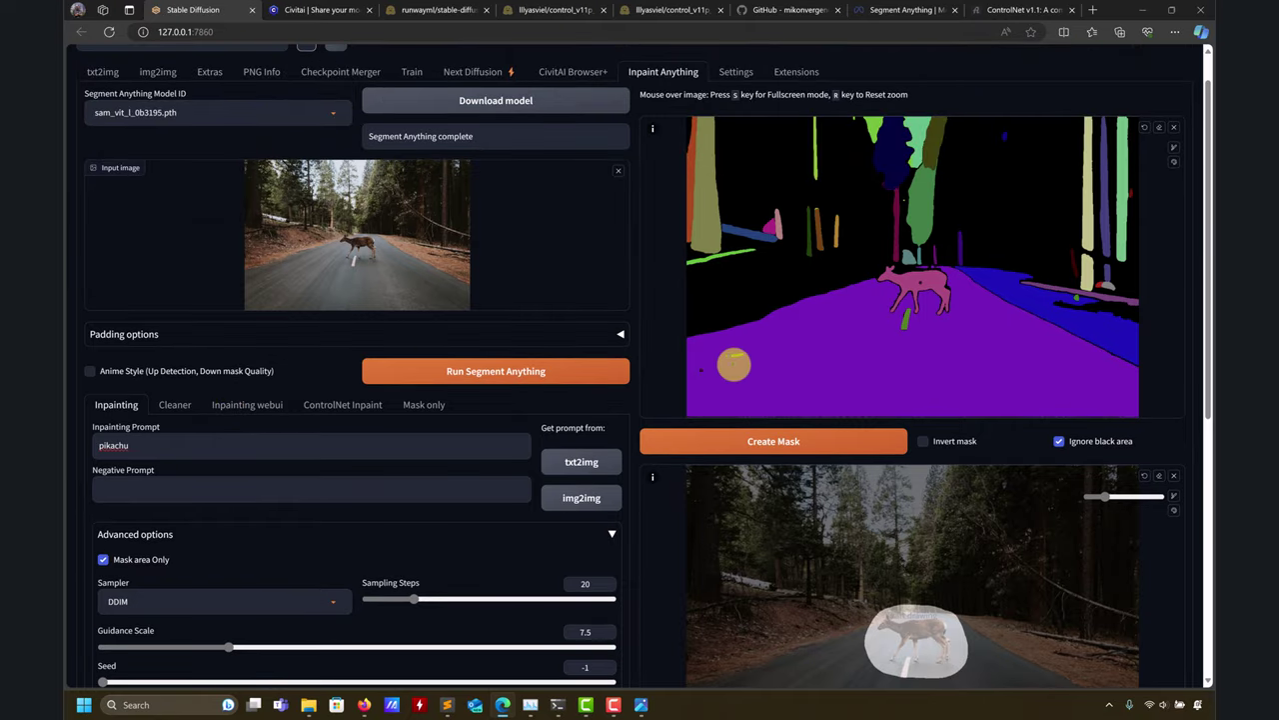
pyautogui.scroll(-3, 870, 220)
pyautogui.click(913, 95)
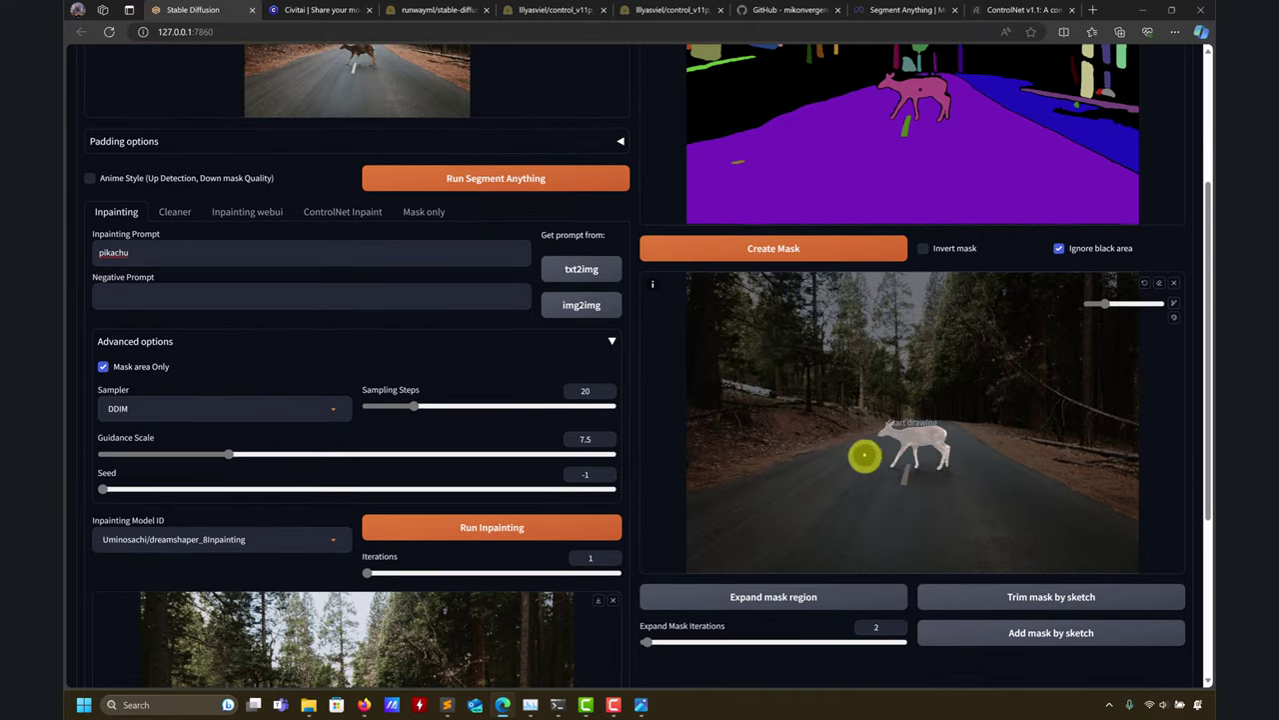
# Step: Expand the deer mask region with 5 iterations and rerun inpainting with the pikachu prompt
pyautogui.scroll(-2, 862, 449)
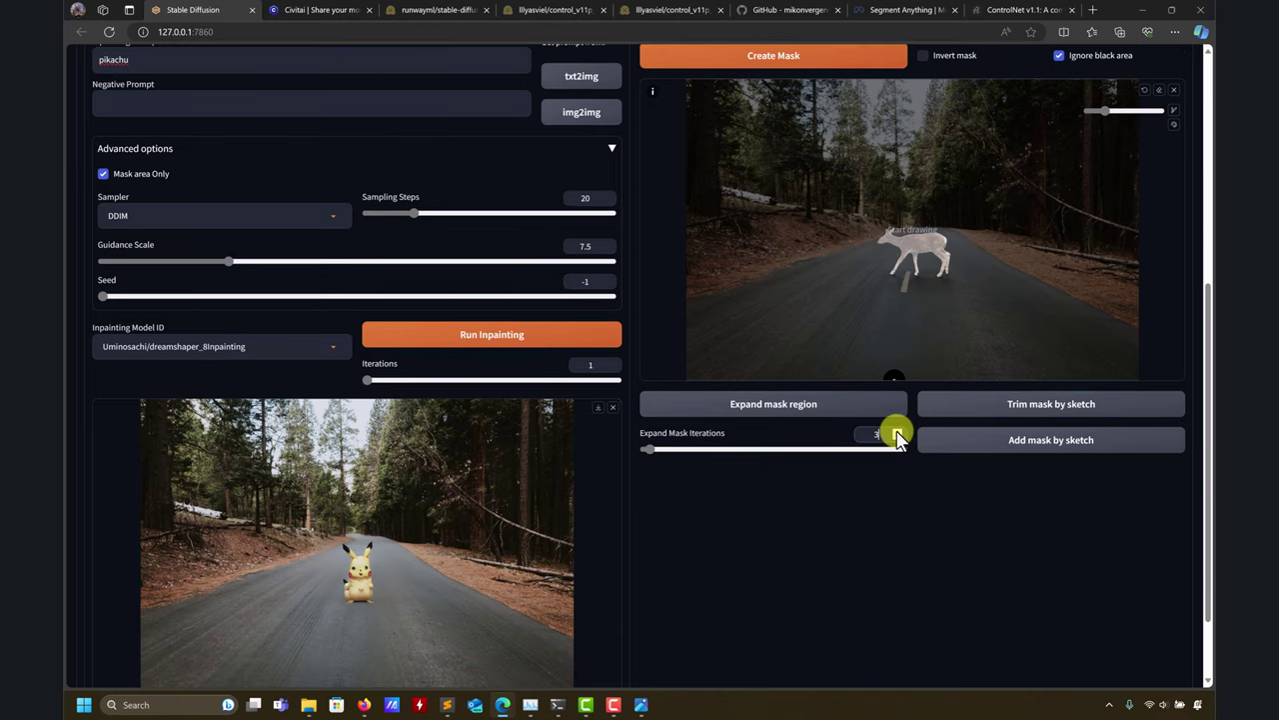
pyautogui.click(896, 432)
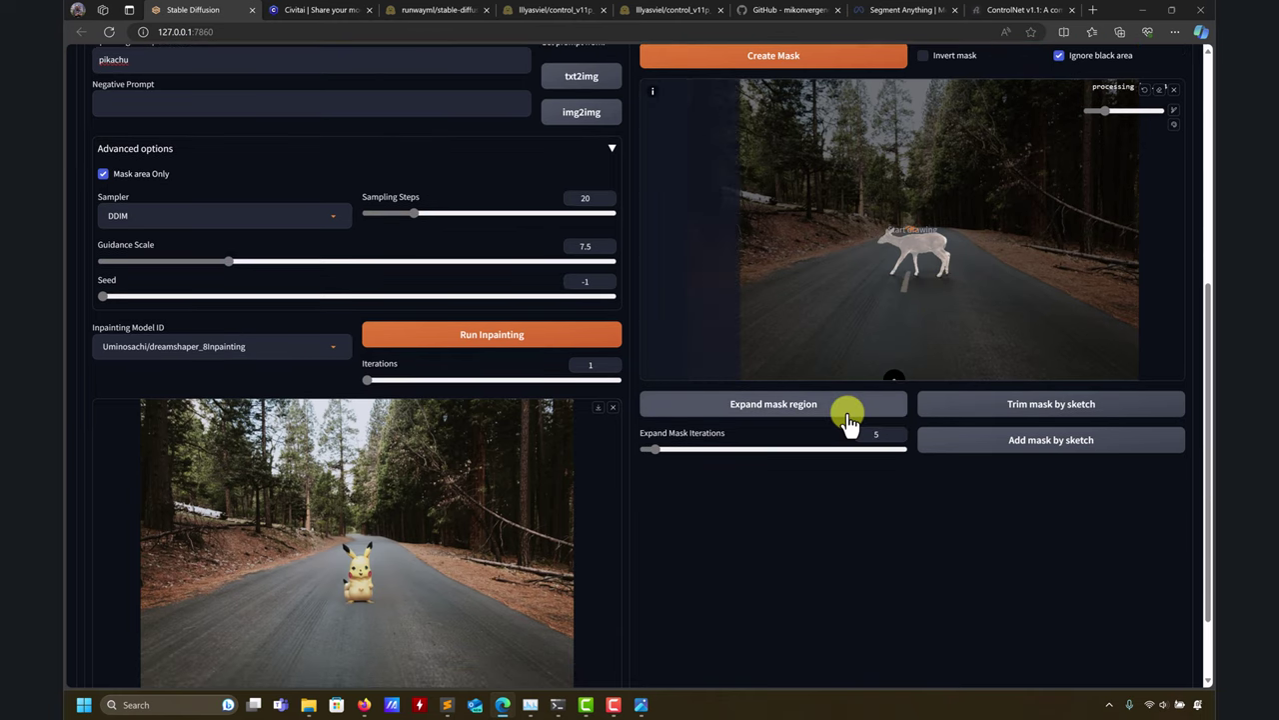
pyautogui.click(485, 337)
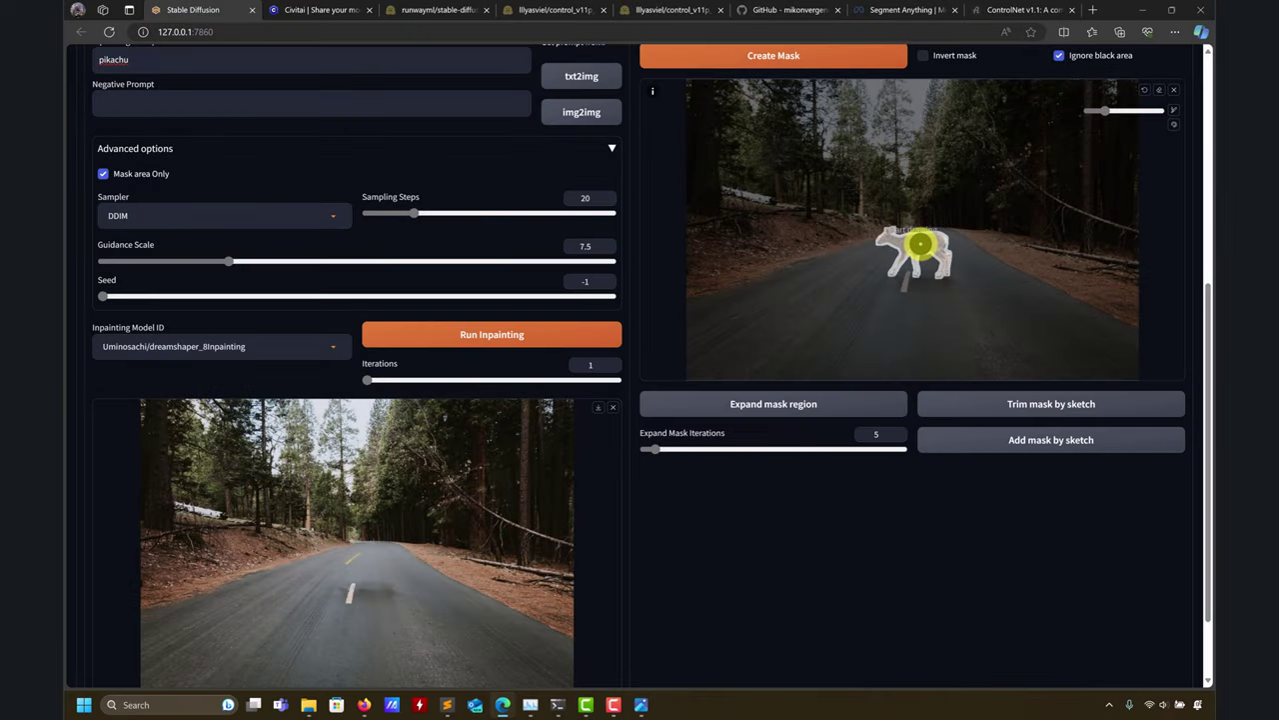
# Step: Switch to img2img and load the Medium wildlife photo from the for_inpaint_anything folder as its source image
pyautogui.scroll(-1, 345, 584)
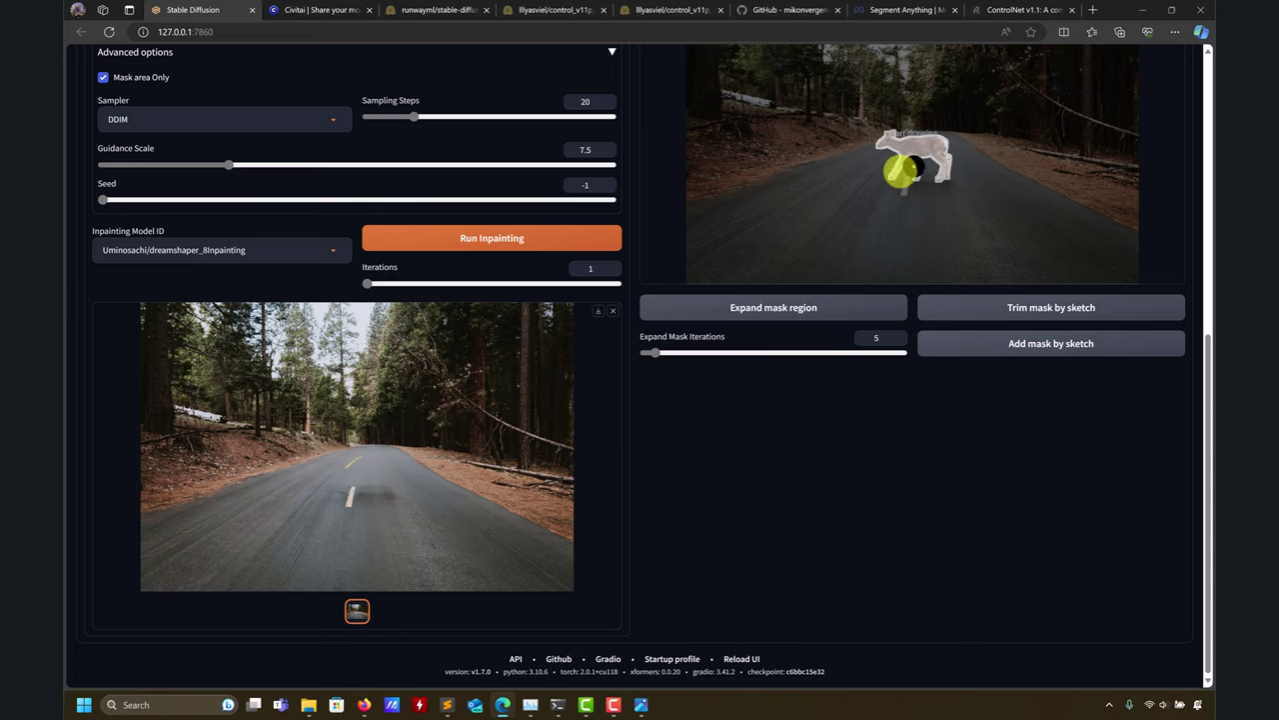
pyautogui.scroll(2, 834, 209)
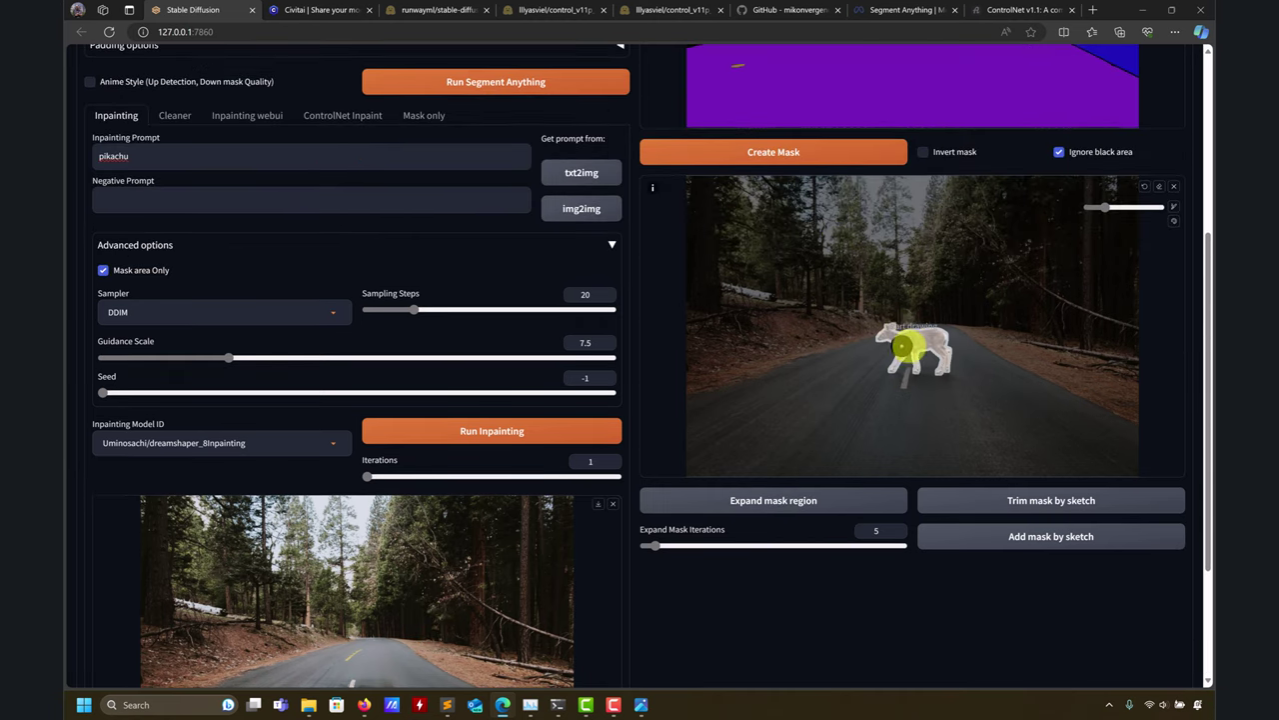
pyautogui.scroll(4, 890, 355)
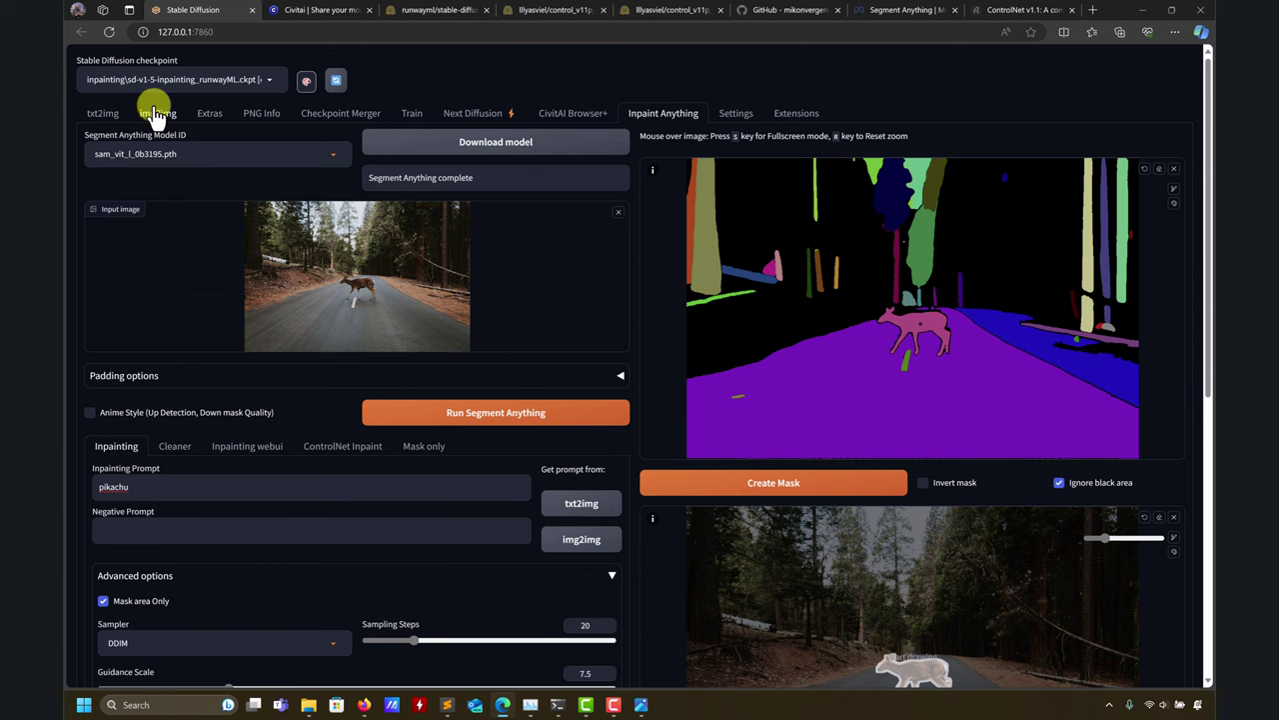
pyautogui.click(157, 113)
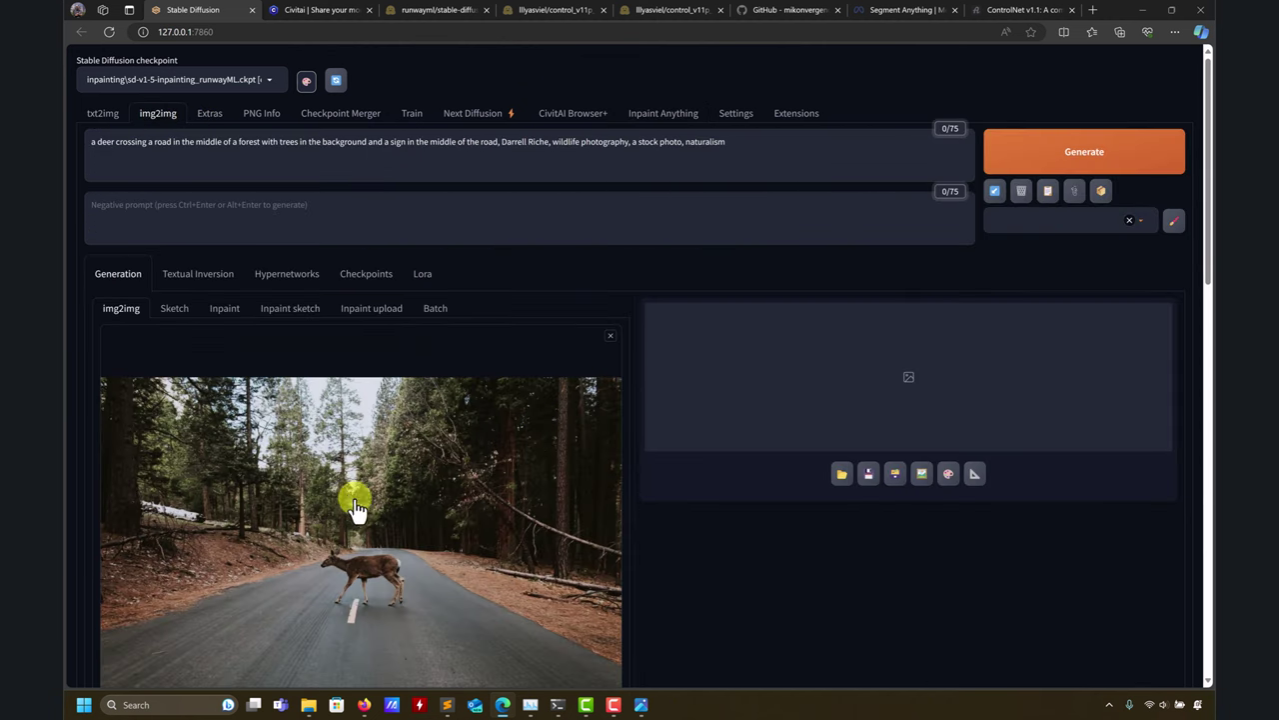
pyautogui.moveTo(300, 699)
pyautogui.click(255, 640)
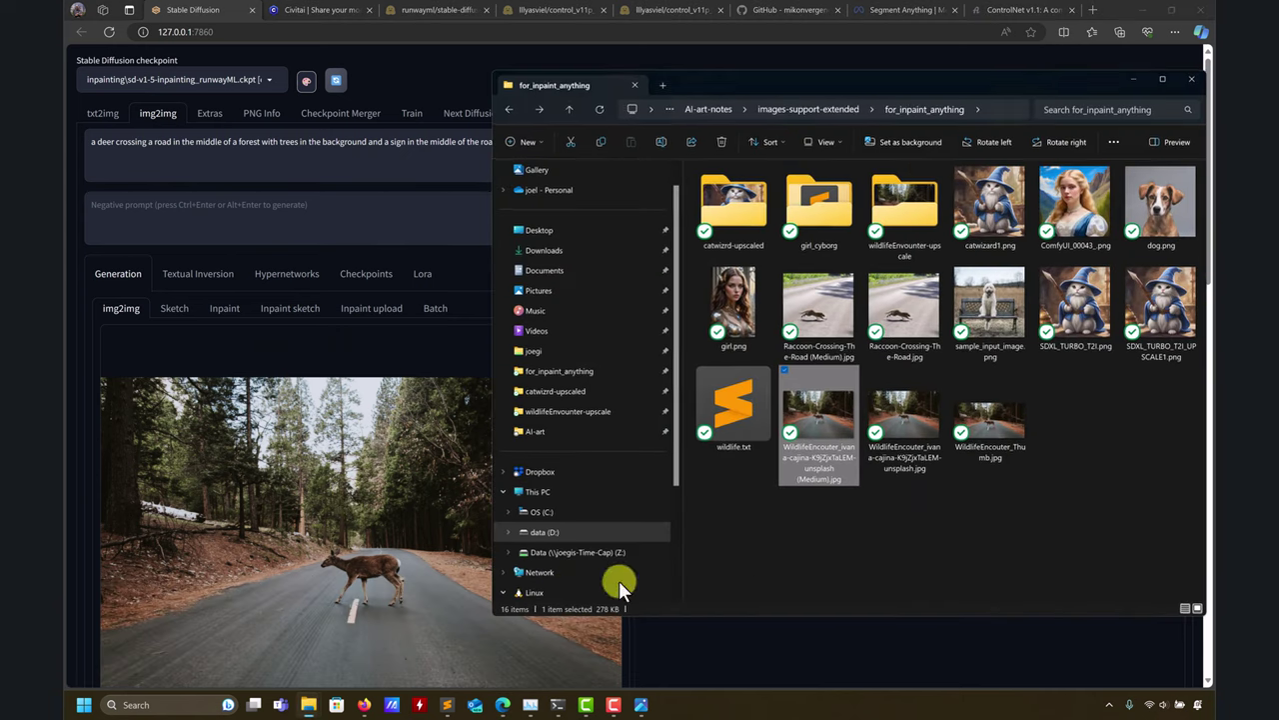
pyautogui.moveTo(831, 416); pyautogui.dragTo(315, 550)
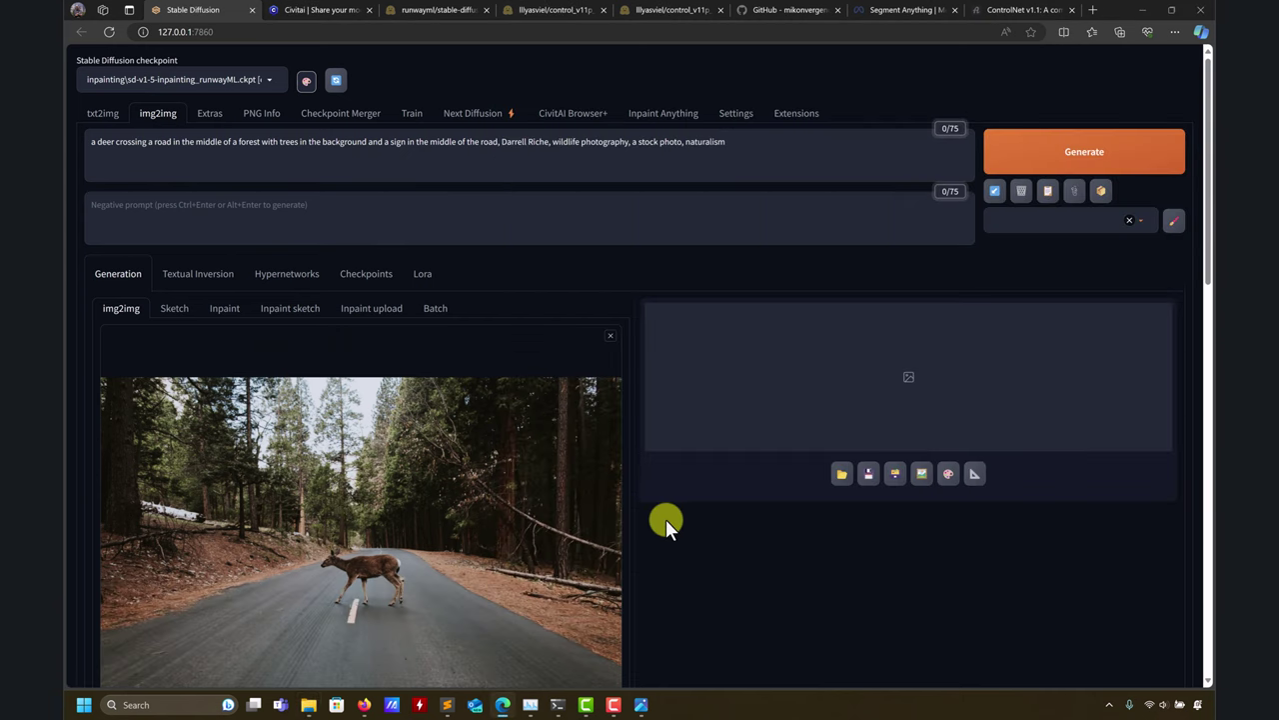
# Step: Load the same Medium wildlife photo into the img2img Inpaint canvas
pyautogui.scroll(-3, 704, 540)
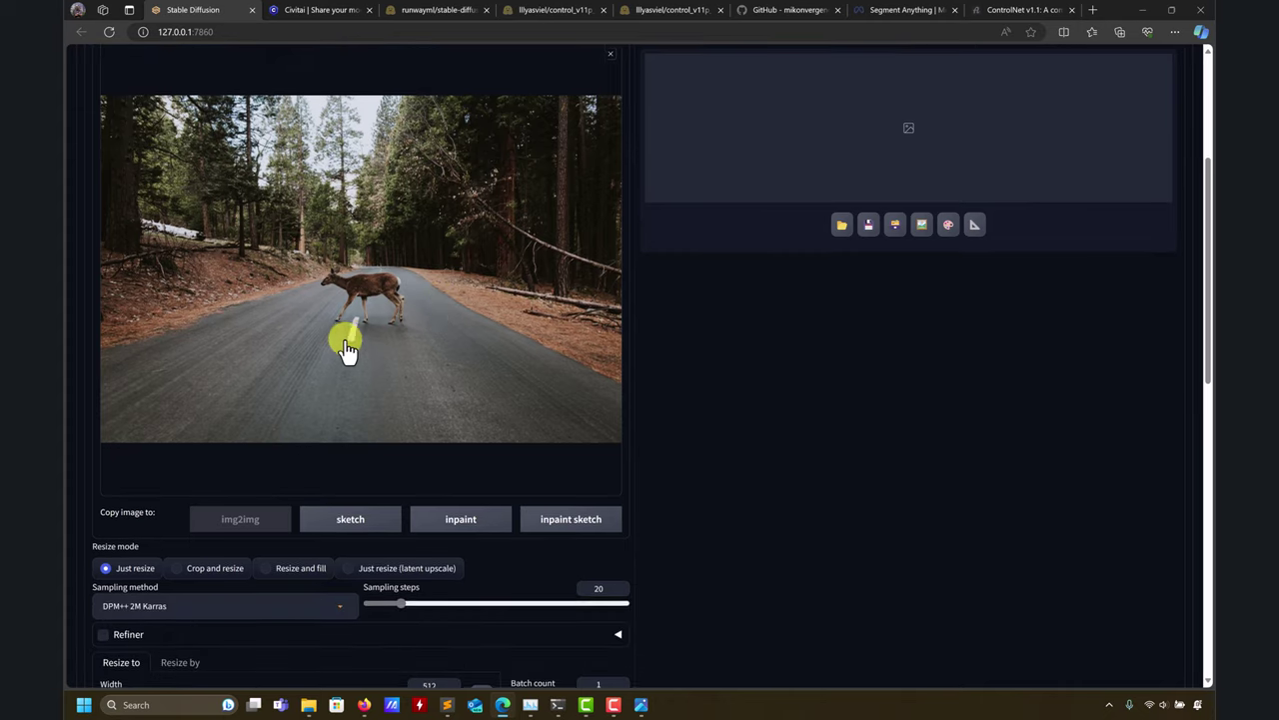
pyautogui.scroll(-1, 378, 345)
pyautogui.scroll(3, 372, 365)
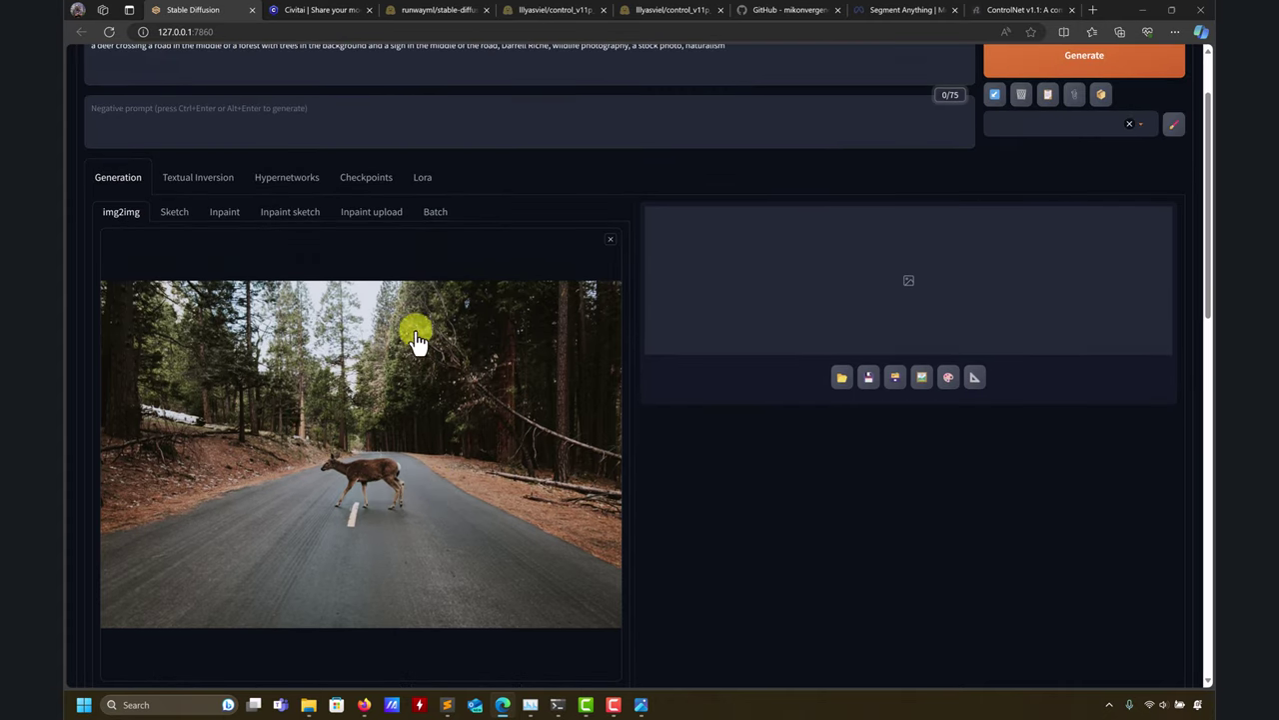
pyautogui.click(224, 211)
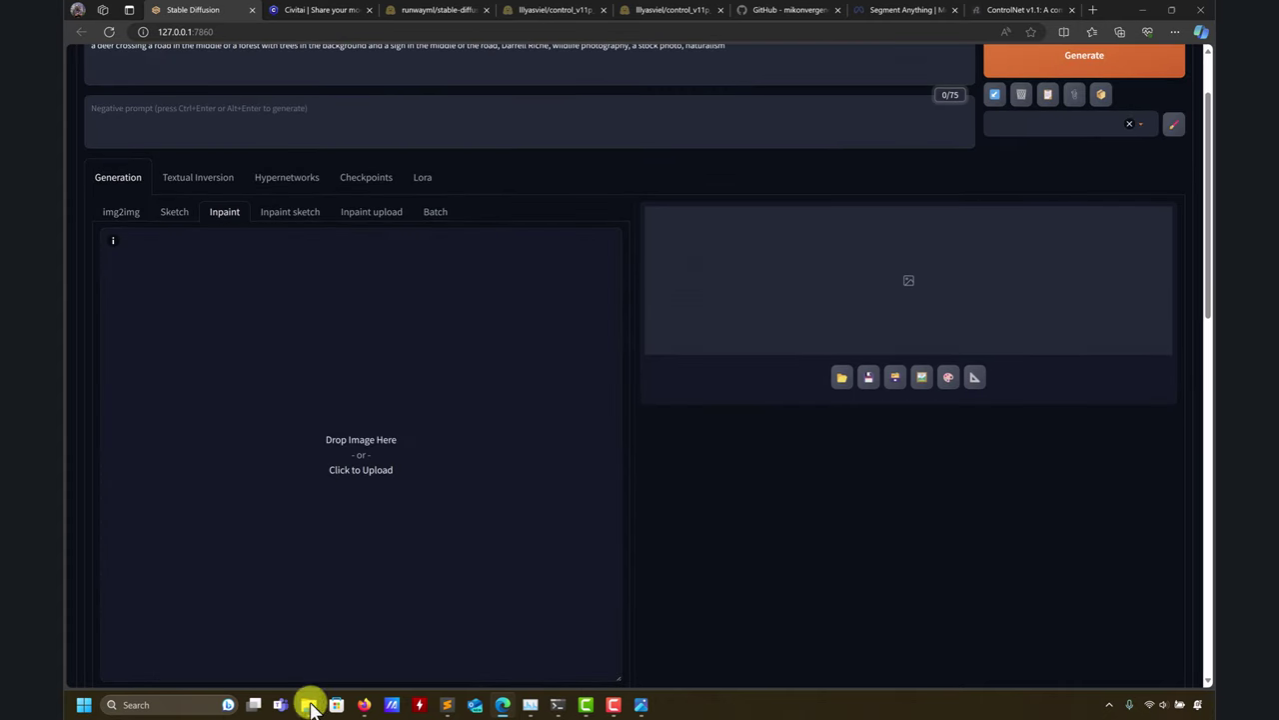
pyautogui.moveTo(308, 705)
pyautogui.click(250, 652)
pyautogui.moveTo(786, 448); pyautogui.dragTo(309, 432)
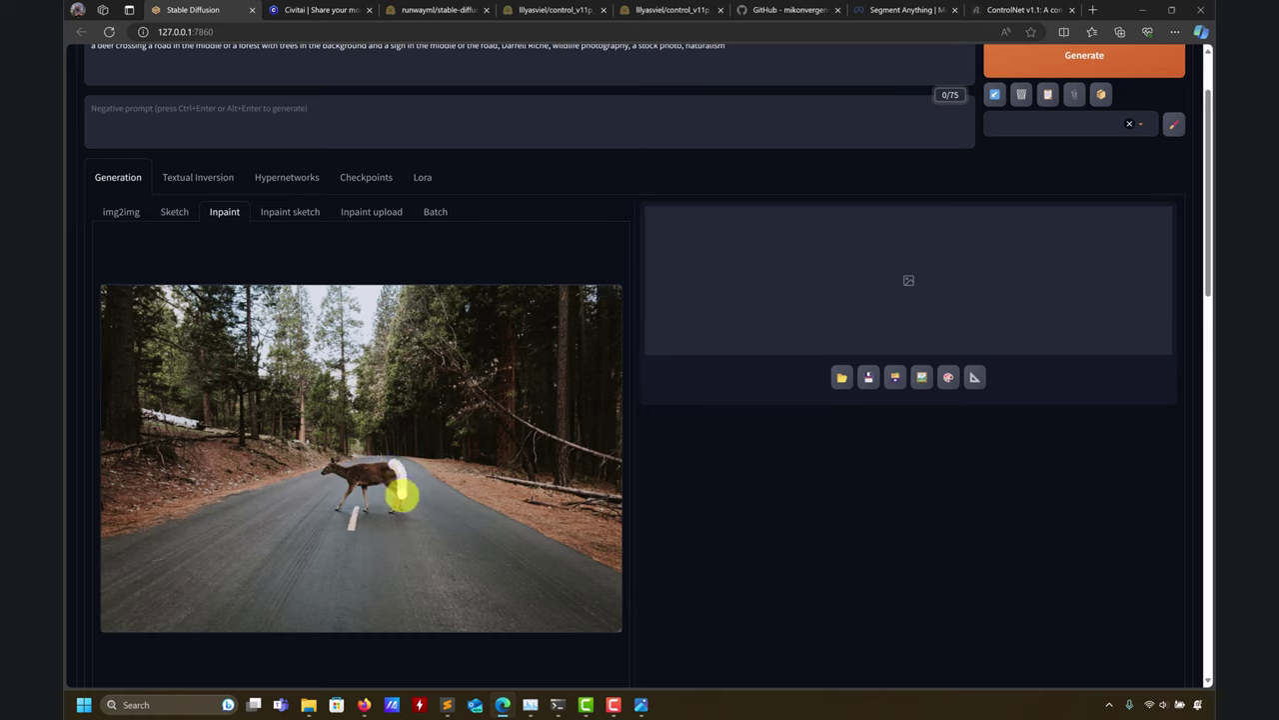
# Step: Paint a rounded mask covering the whole deer and the road area immediately around it
pyautogui.moveTo(398, 508)
pyautogui.mouseDown()
pyautogui.moveTo(337, 511)
pyautogui.moveTo(326, 468)
pyautogui.moveTo(392, 463)
pyautogui.moveTo(328, 471)
pyautogui.moveTo(395, 478)
pyautogui.moveTo(331, 484)
pyautogui.moveTo(397, 492)
pyautogui.moveTo(326, 493)
pyautogui.moveTo(398, 502)
pyautogui.moveTo(384, 504)
pyautogui.moveTo(345, 504)
pyautogui.moveTo(326, 467)
pyautogui.mouseUp()
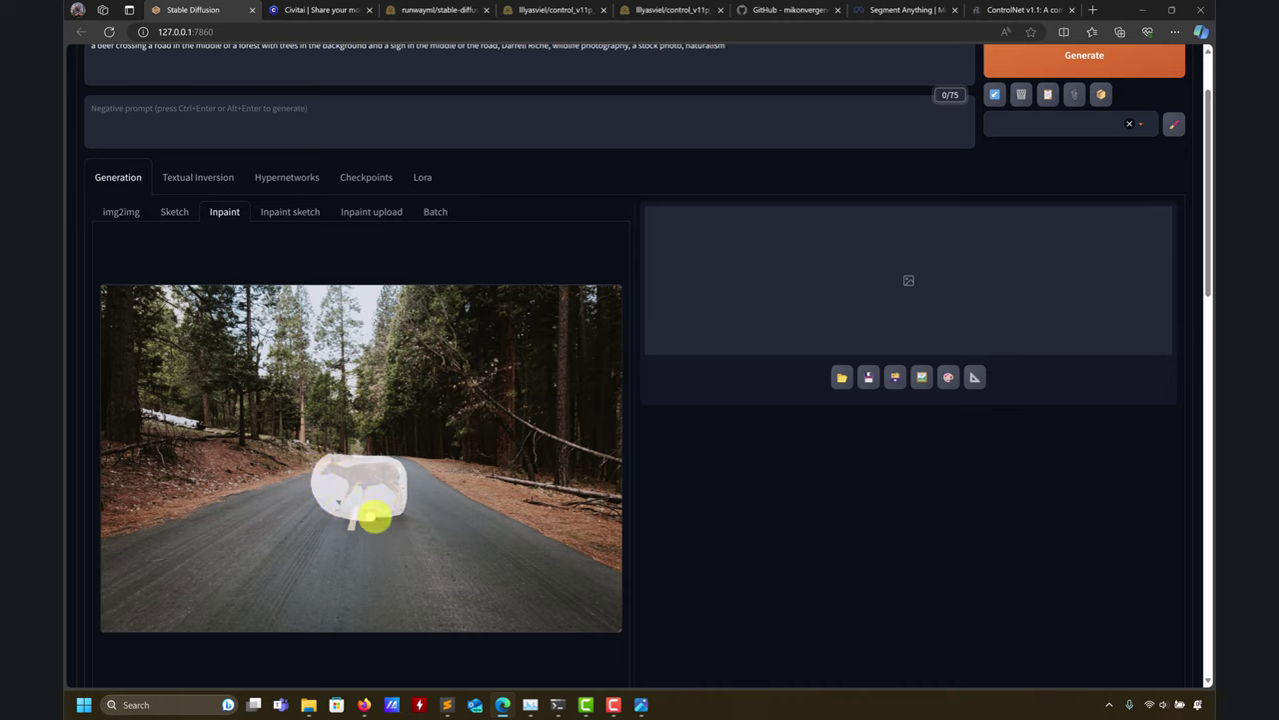
pyautogui.moveTo(372, 516)
pyautogui.mouseDown()
pyautogui.moveTo(398, 511)
pyautogui.moveTo(340, 503)
pyautogui.moveTo(328, 481)
pyautogui.mouseUp()
pyautogui.moveTo(405, 506); pyautogui.dragTo(408, 485)
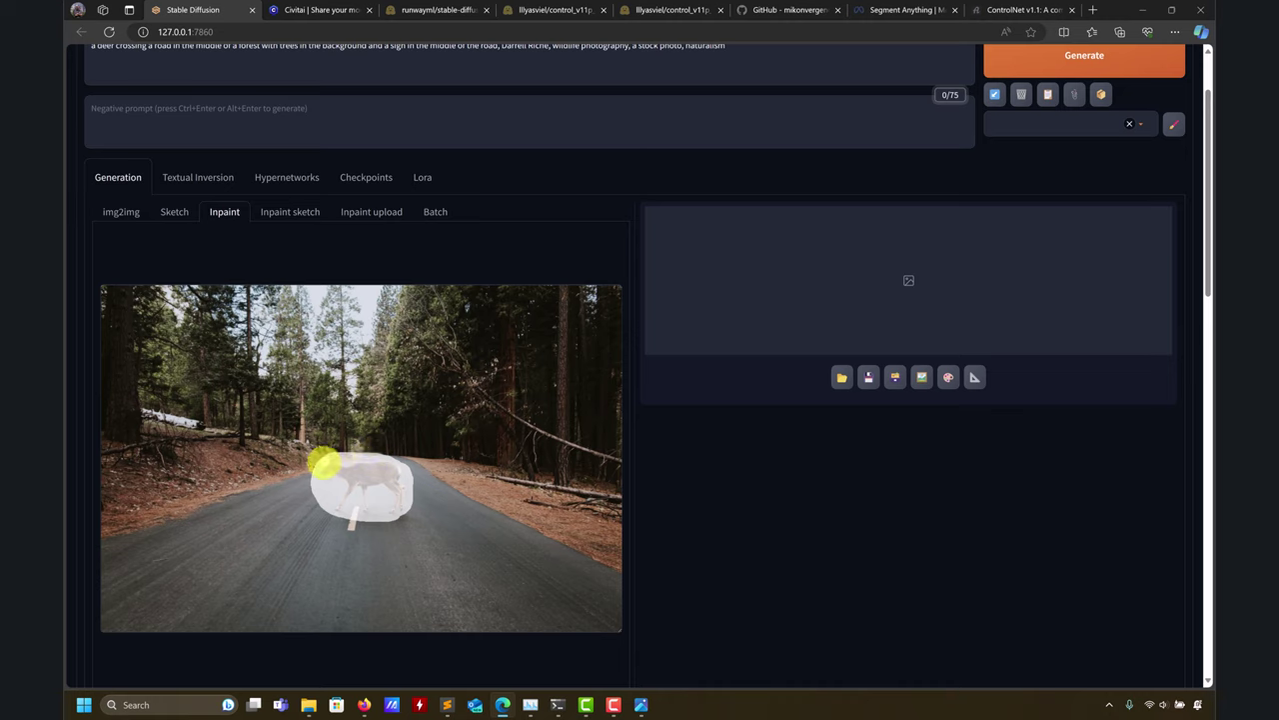
pyautogui.moveTo(326, 462)
pyautogui.mouseDown()
pyautogui.moveTo(395, 507)
pyautogui.moveTo(371, 542)
pyautogui.moveTo(386, 511)
pyautogui.mouseUp()
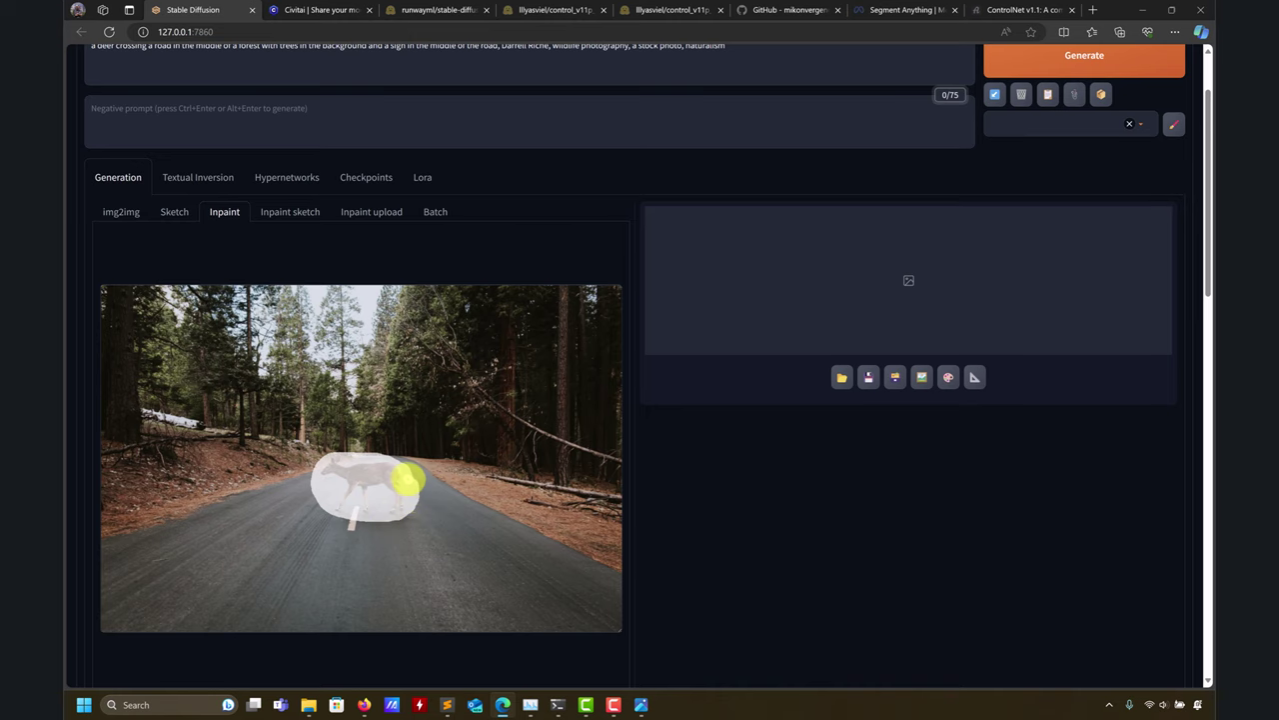
pyautogui.moveTo(406, 481); pyautogui.dragTo(373, 511)
# Step: Review the inpaint settings and select the inpainting\sd-v1-5-inpainting_runwayML.ckpt checkpoint
pyautogui.scroll(-3, 374, 510)
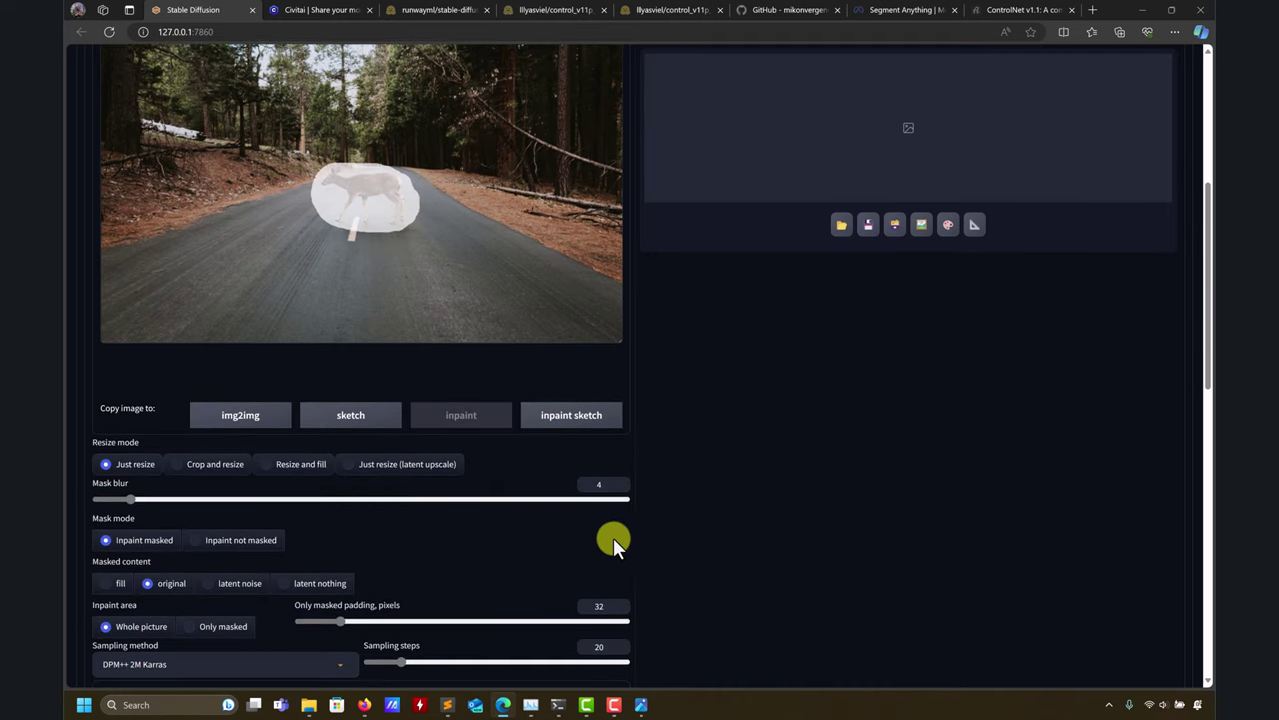
pyautogui.scroll(-2, 650, 535)
pyautogui.scroll(4, 690, 533)
pyautogui.scroll(-5, 697, 536)
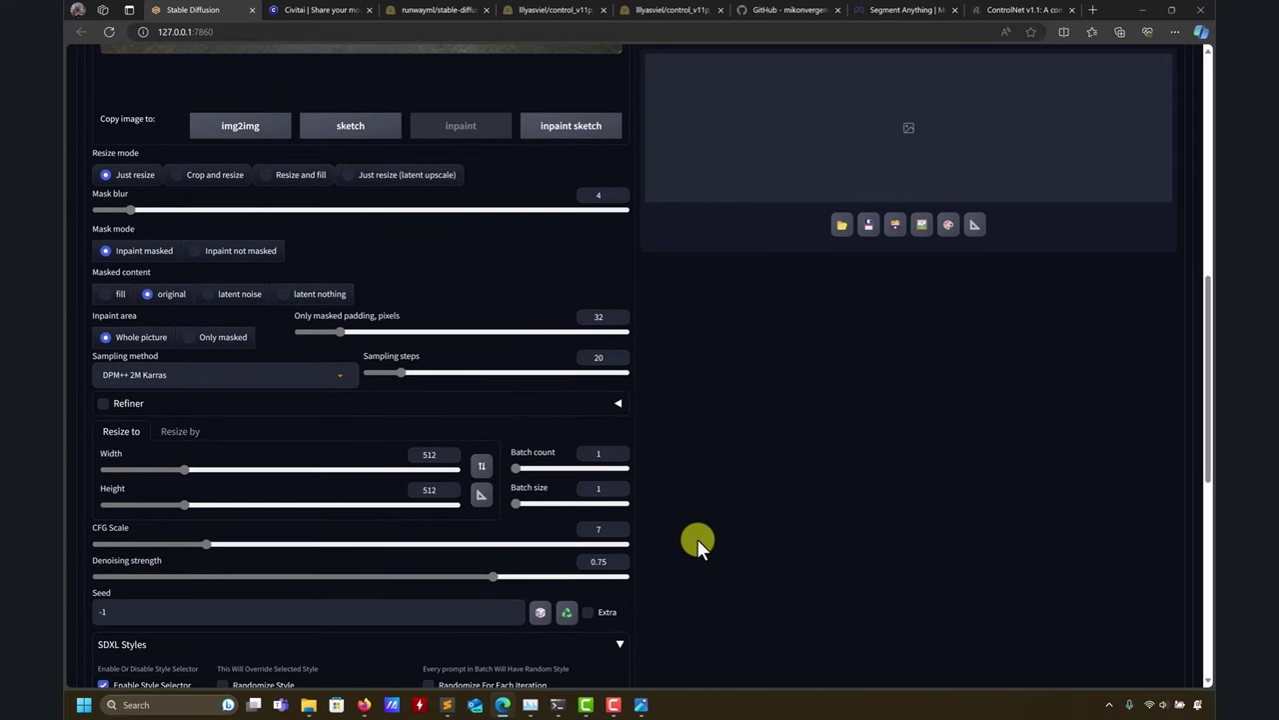
pyautogui.scroll(7, 702, 538)
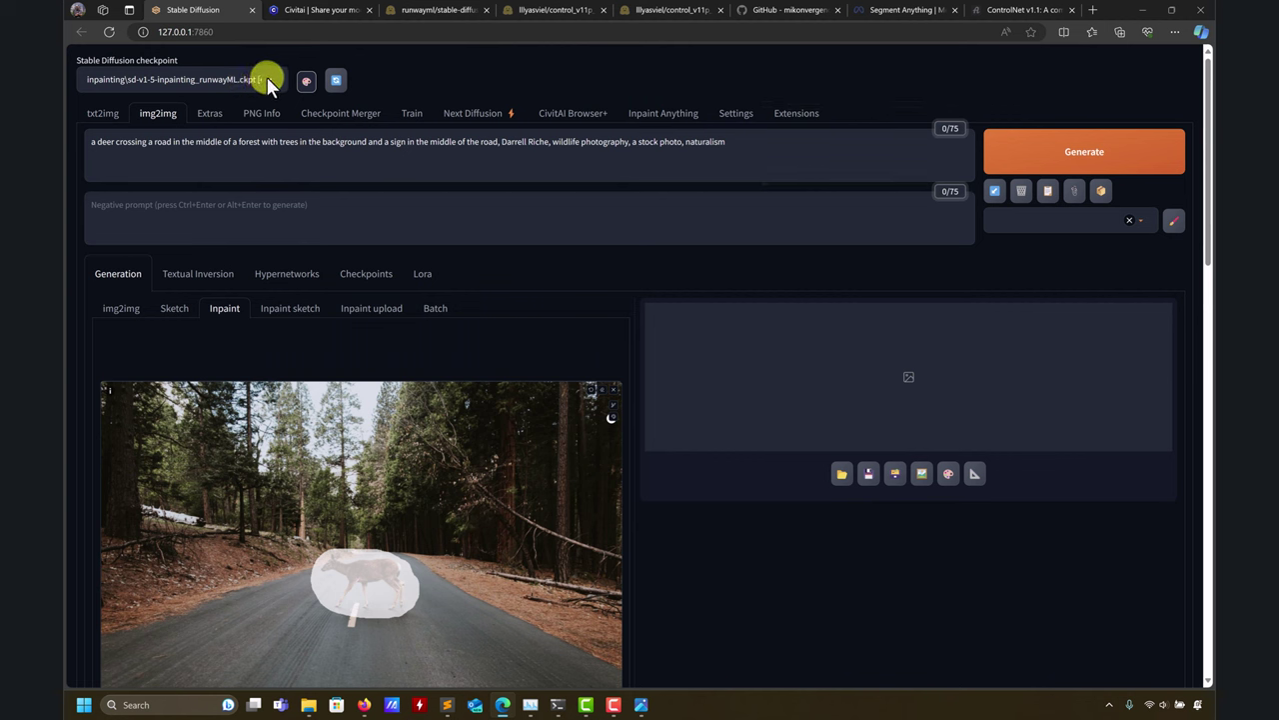
pyautogui.click(267, 78)
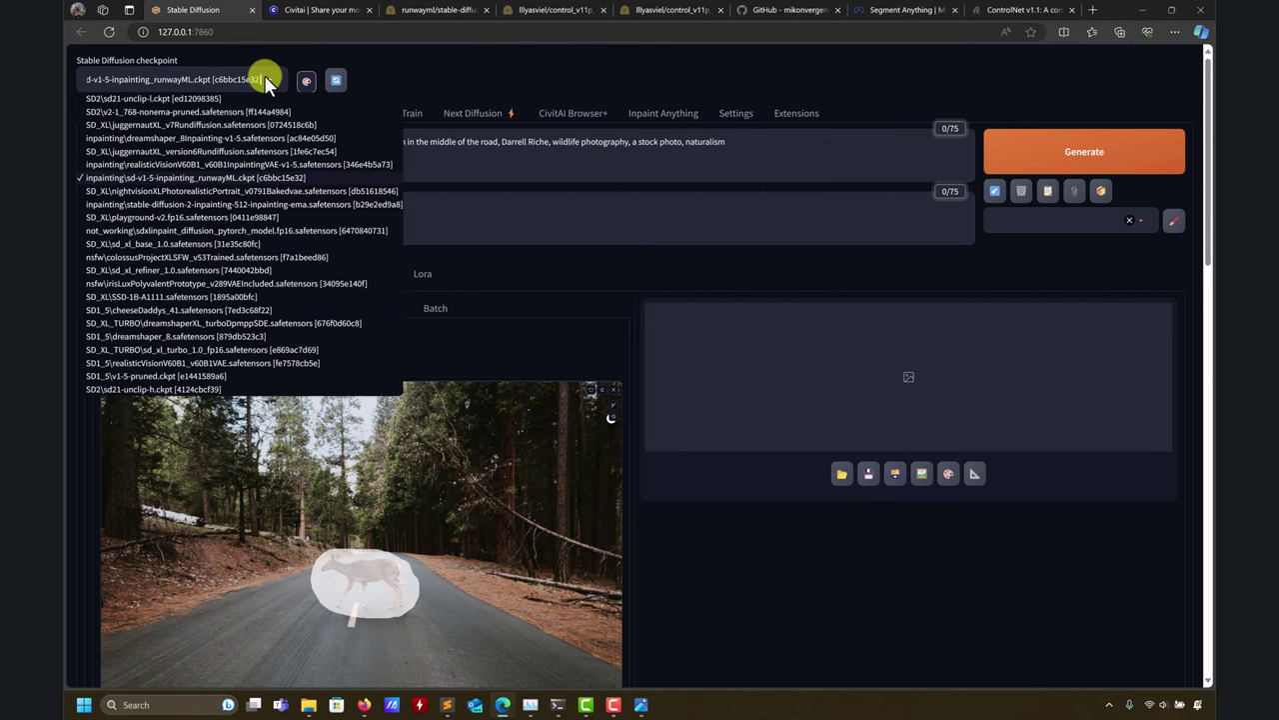
pyautogui.click(213, 179)
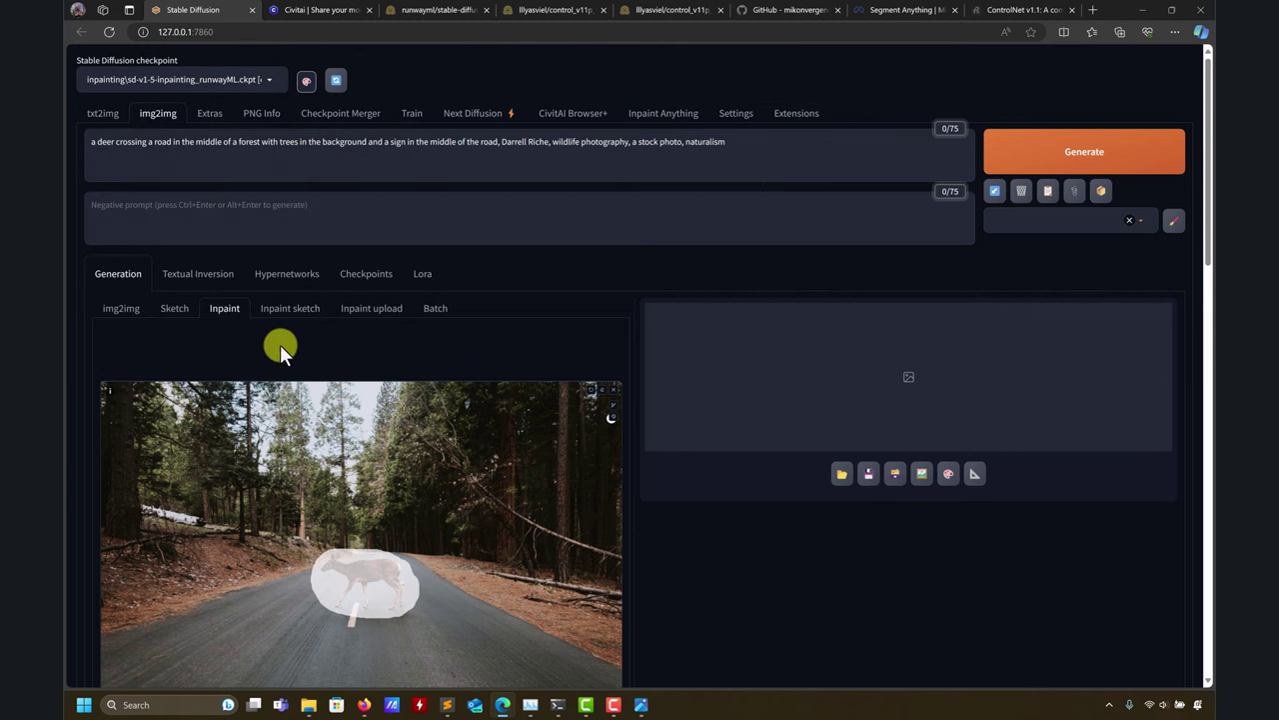
# Step: Replace the prompt with "an empty road" and generate the inpainted image with the current settings
pyautogui.scroll(-8, 196, 335)
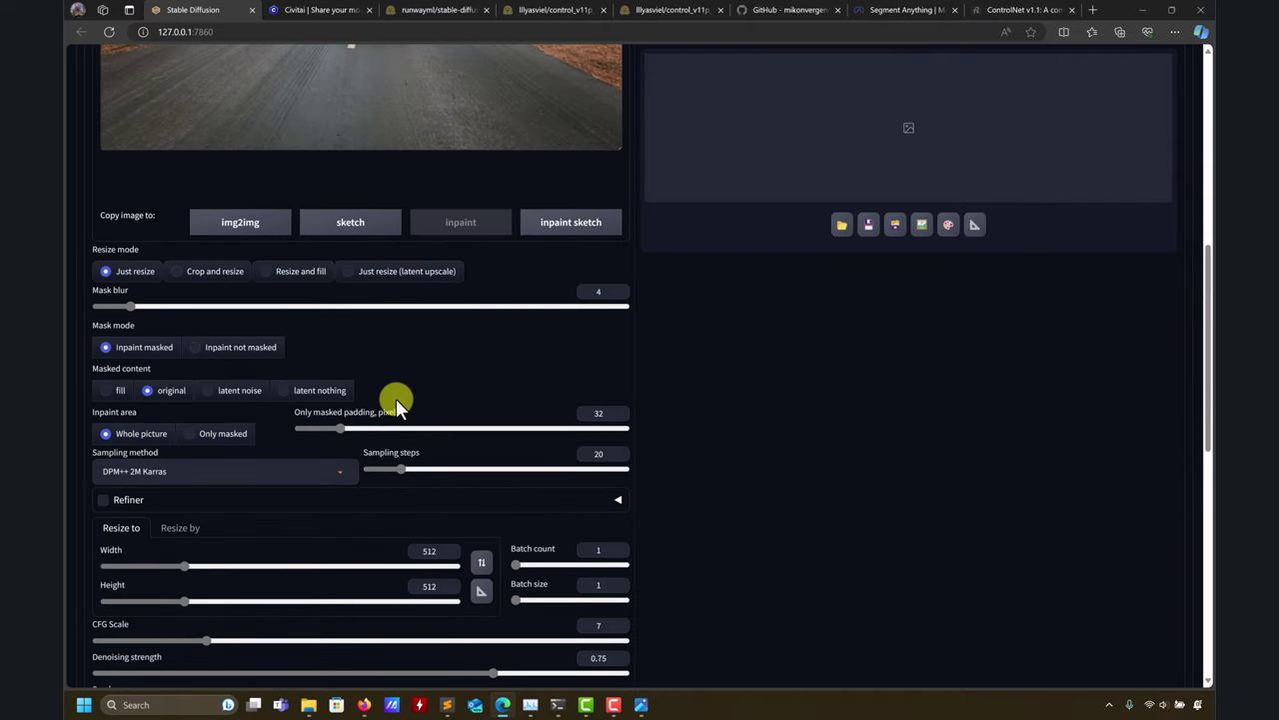
pyautogui.scroll(10, 476, 401)
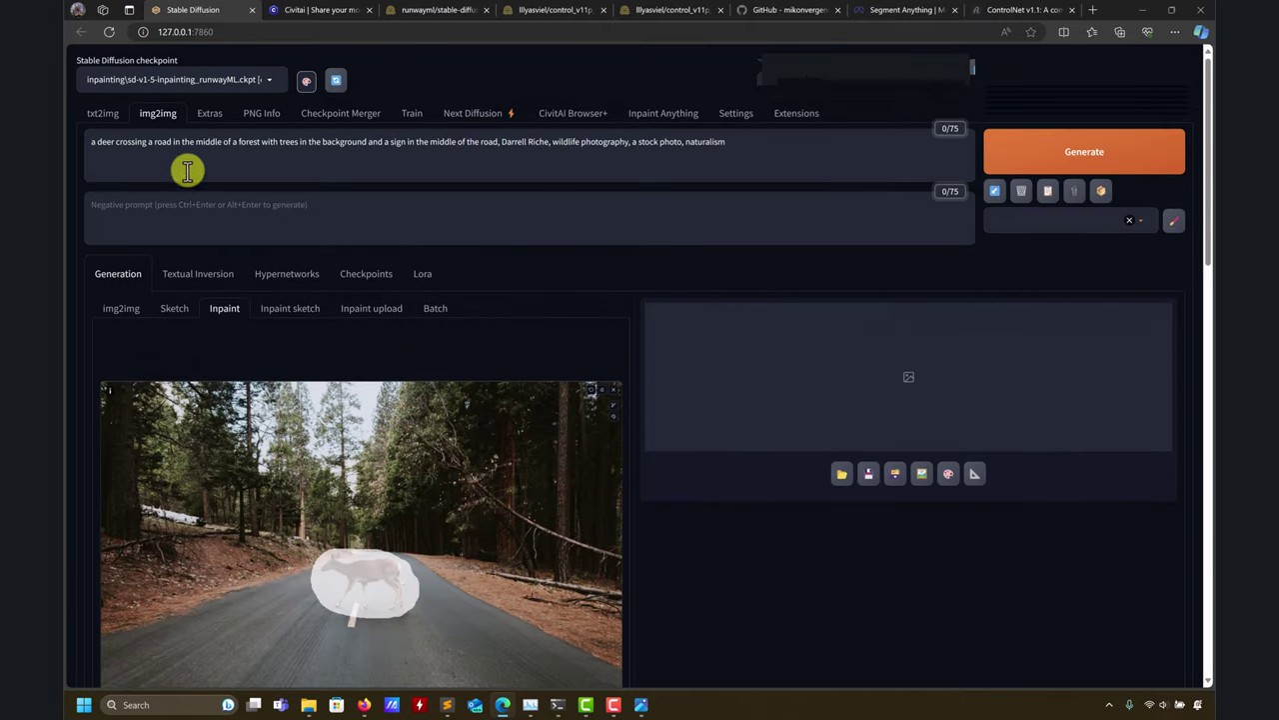
pyautogui.tripleClick(241, 141)
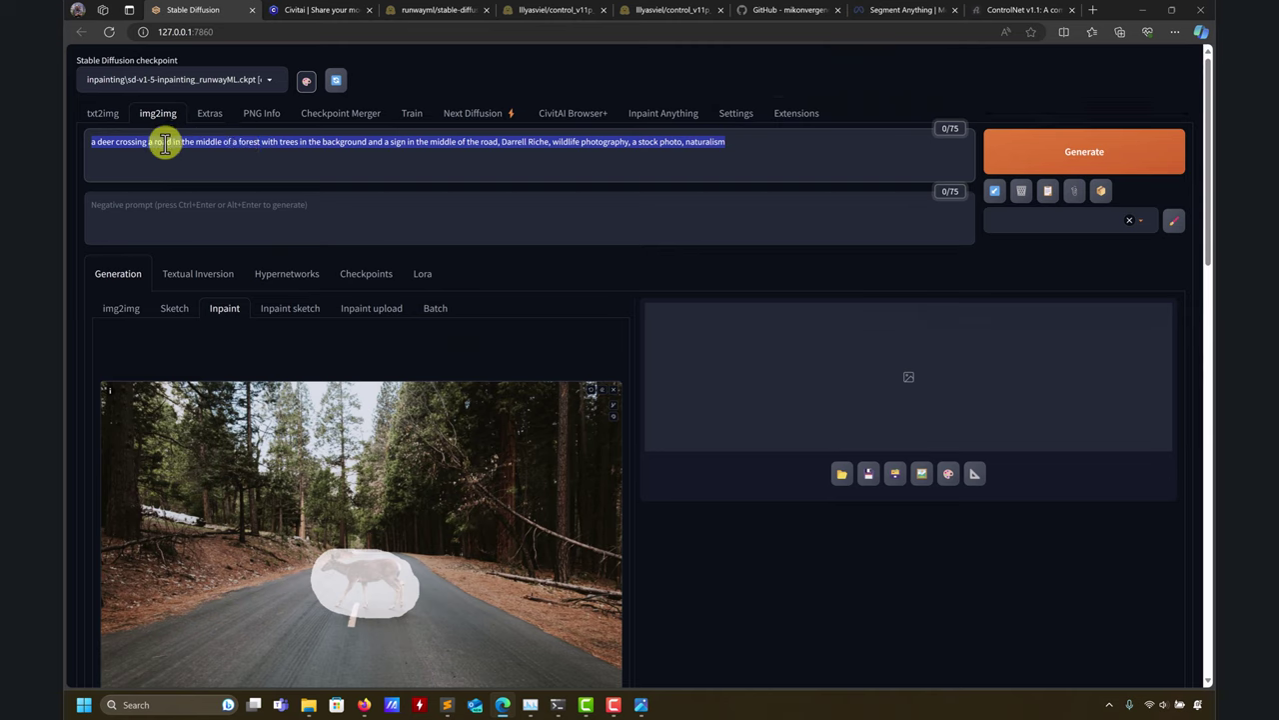
pyautogui.write('an empty road')
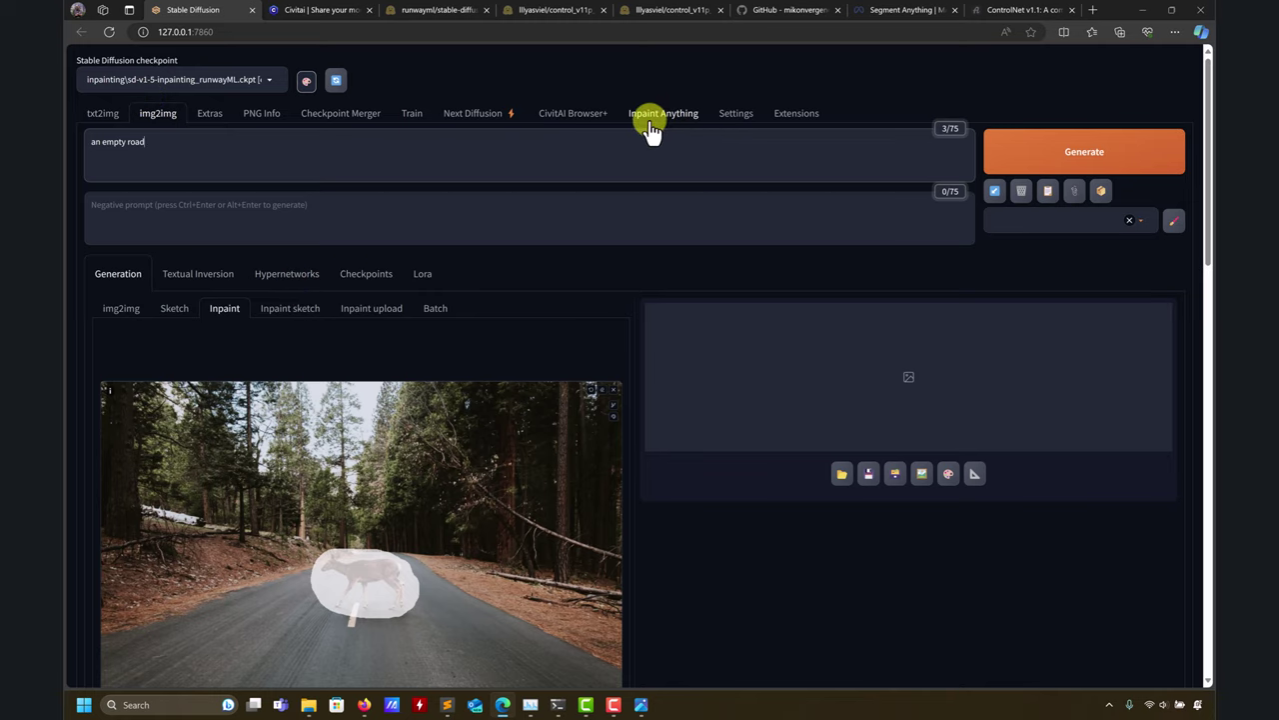
pyautogui.scroll(-4, 662, 297)
pyautogui.scroll(-3, 670, 305)
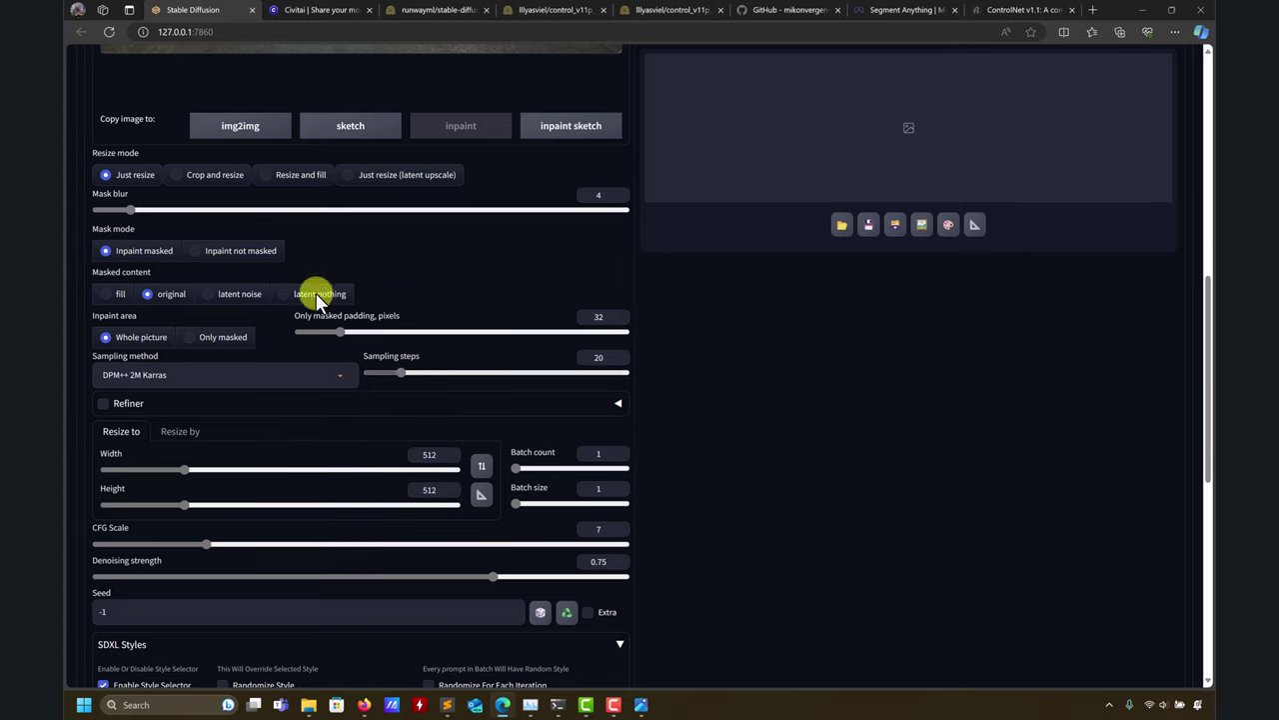
pyautogui.scroll(-2, 743, 509)
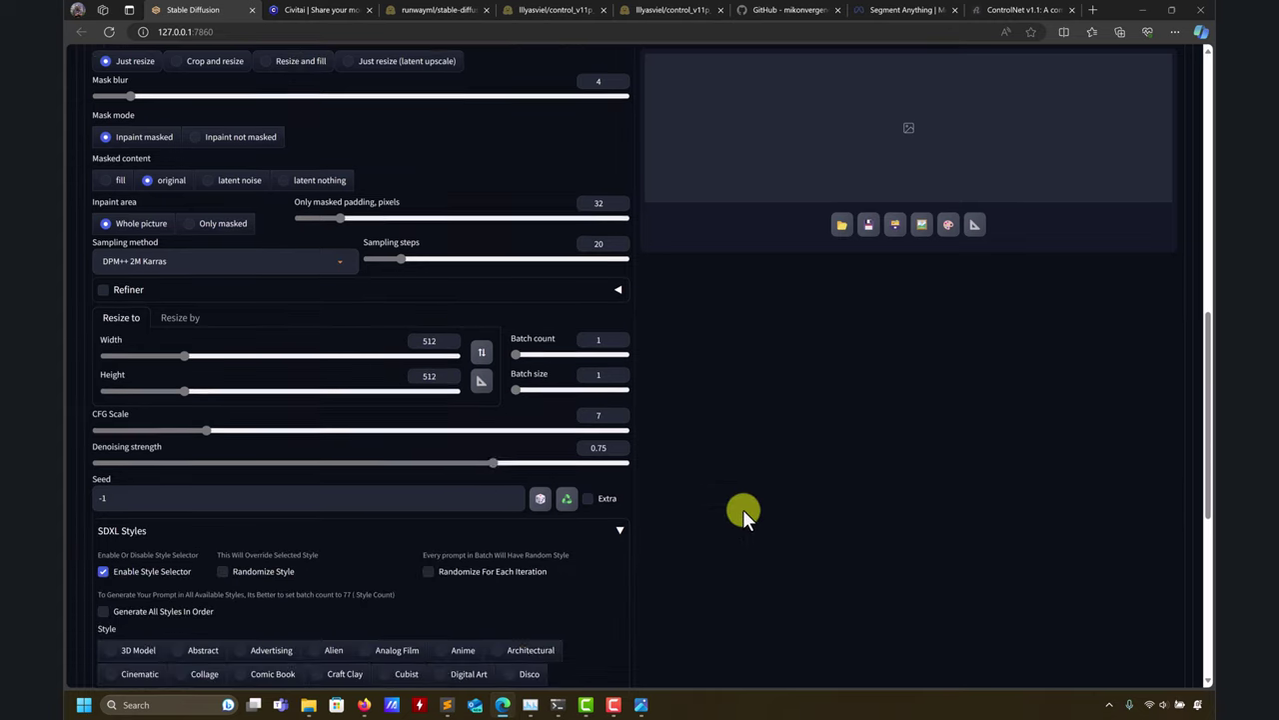
pyautogui.scroll(5, 759, 518)
pyautogui.scroll(4, 768, 510)
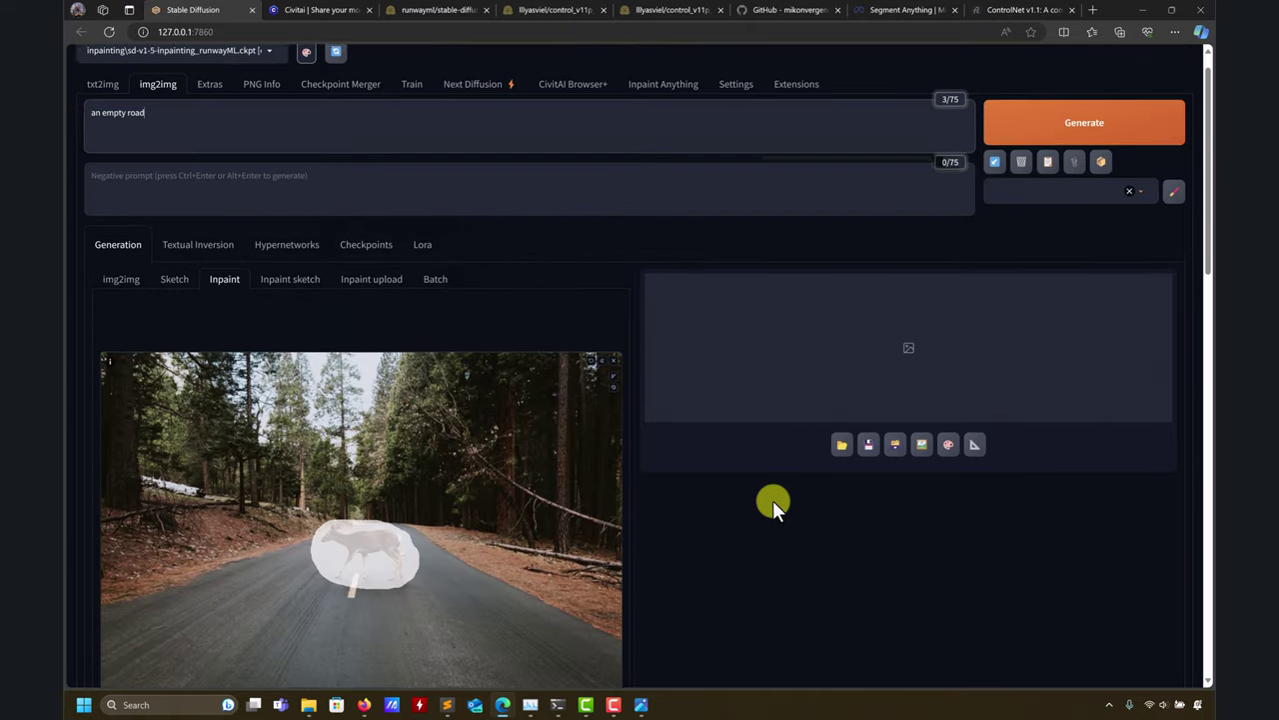
pyautogui.click(1053, 157)
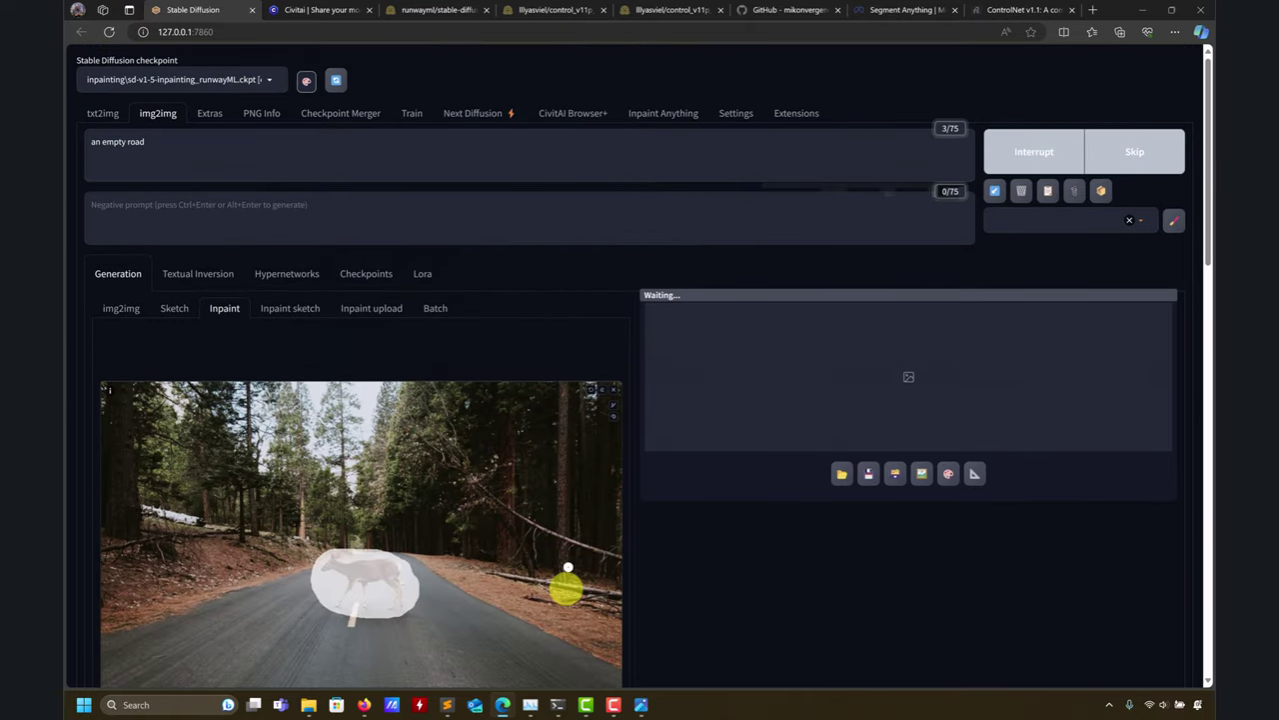
# Step: Inspect the generated image enlarged, checking what replaced the deer on the road
pyautogui.moveTo(559, 709)
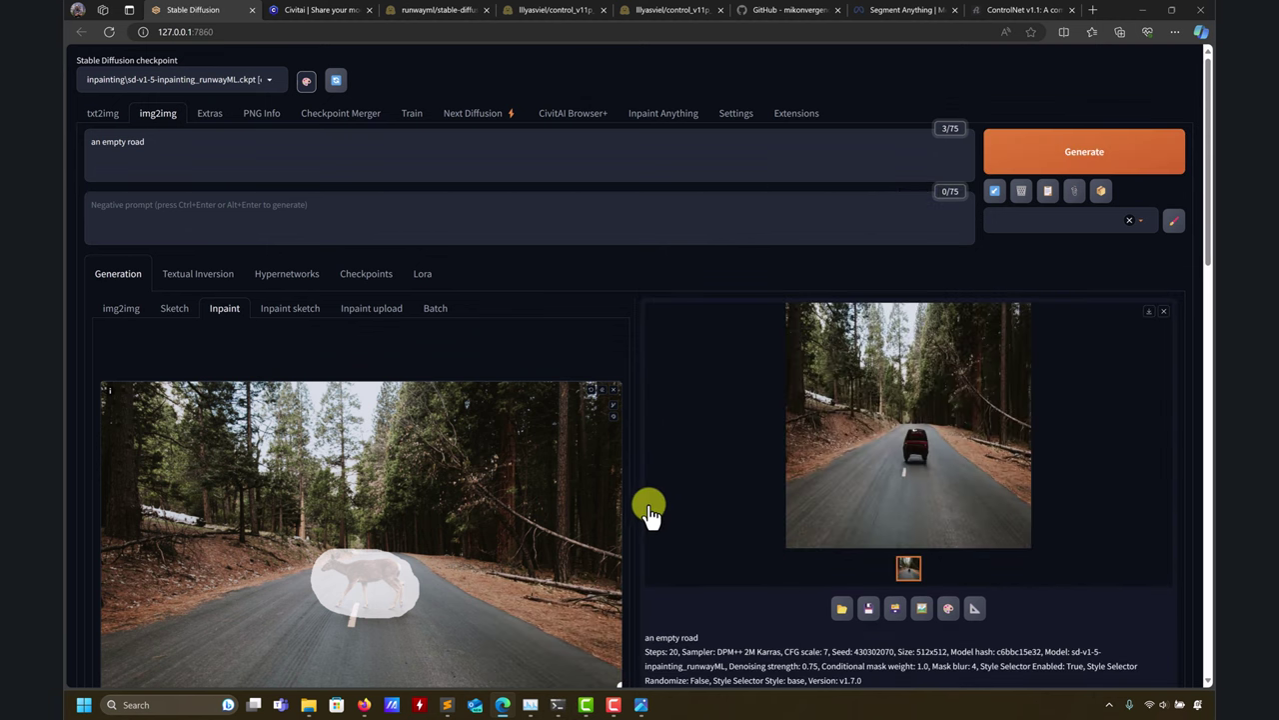
pyautogui.scroll(-1, 725, 466)
pyautogui.click(901, 358)
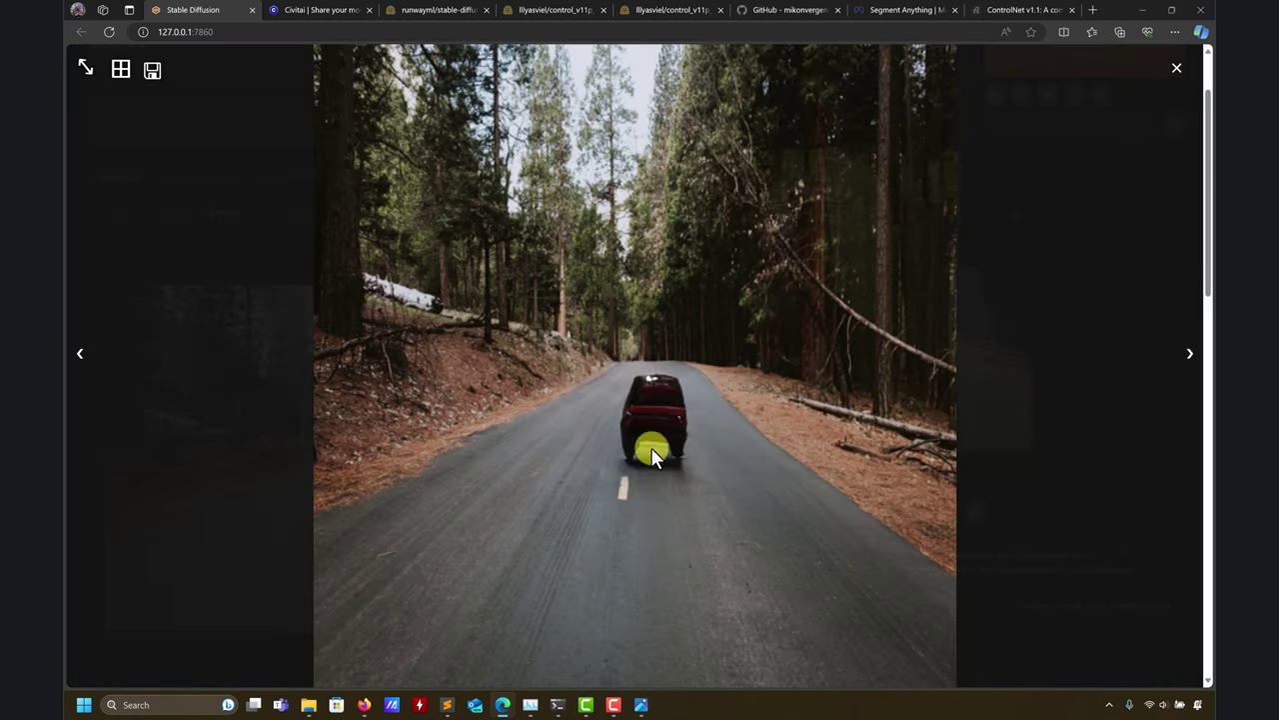
pyautogui.click(1177, 68)
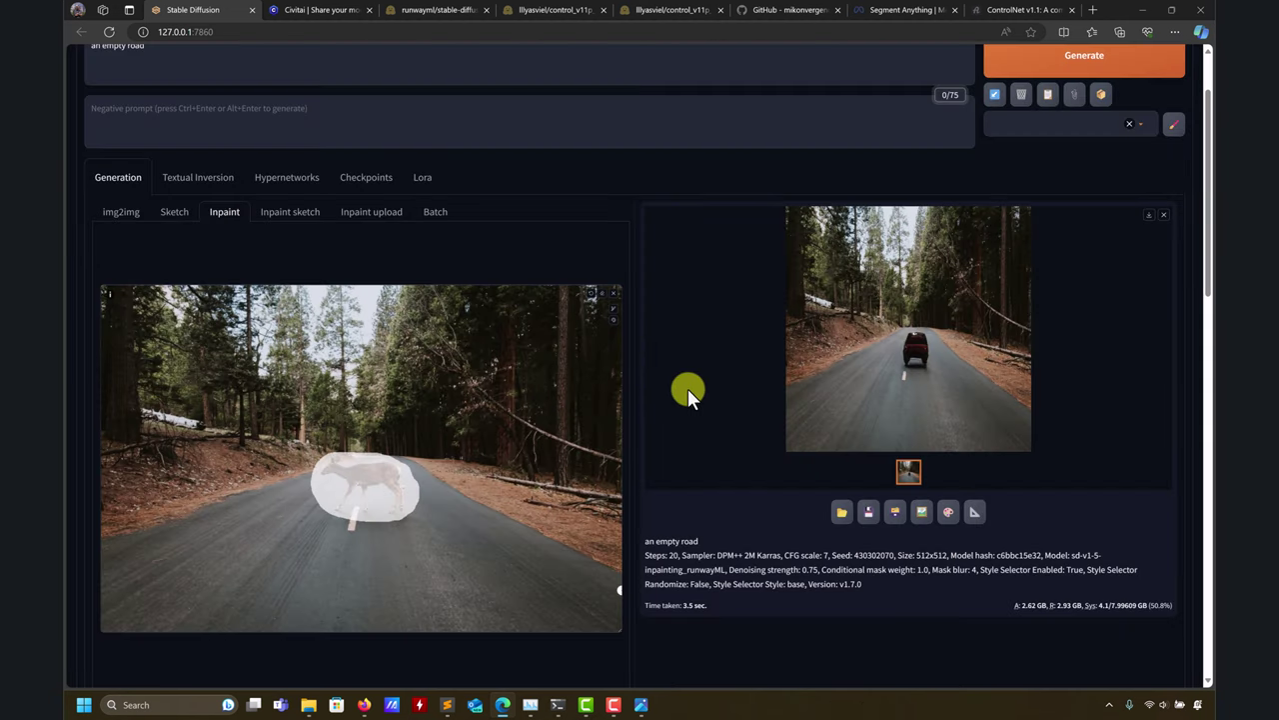
# Step: Raise the denoising strength to 0.95 and generate the inpainted image again
pyautogui.scroll(1, 688, 390)
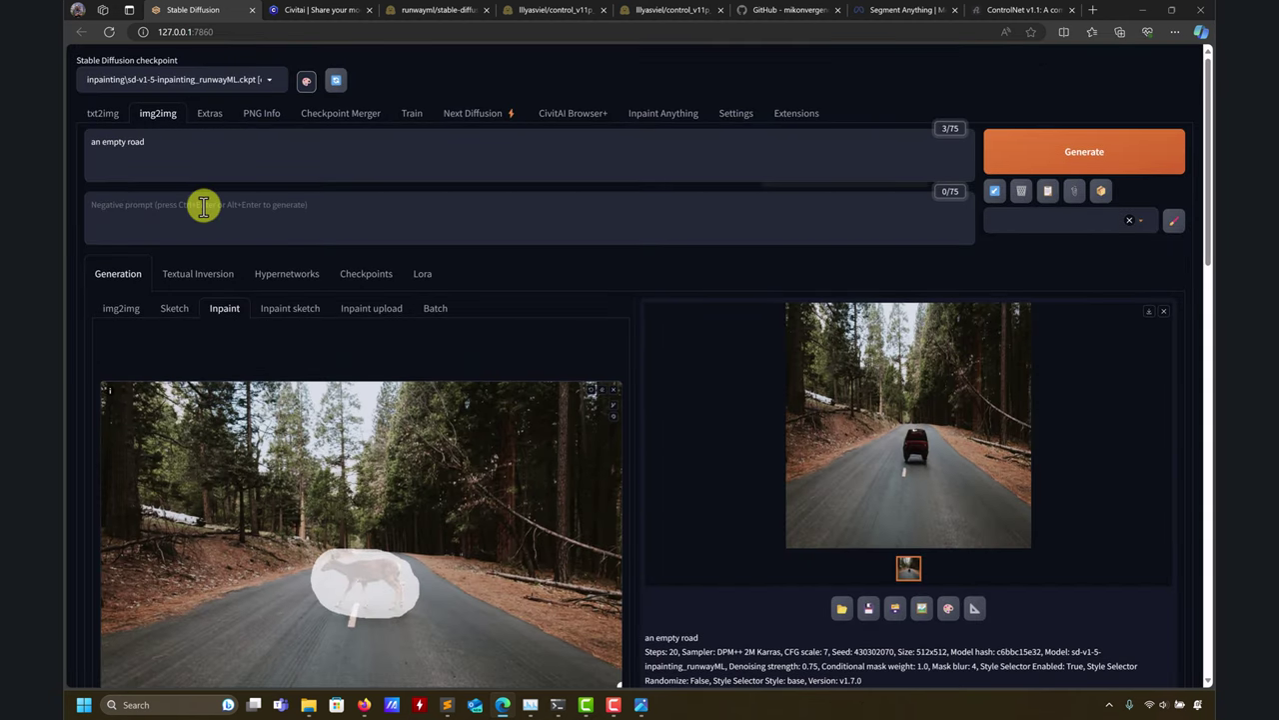
pyautogui.scroll(-3, 700, 390)
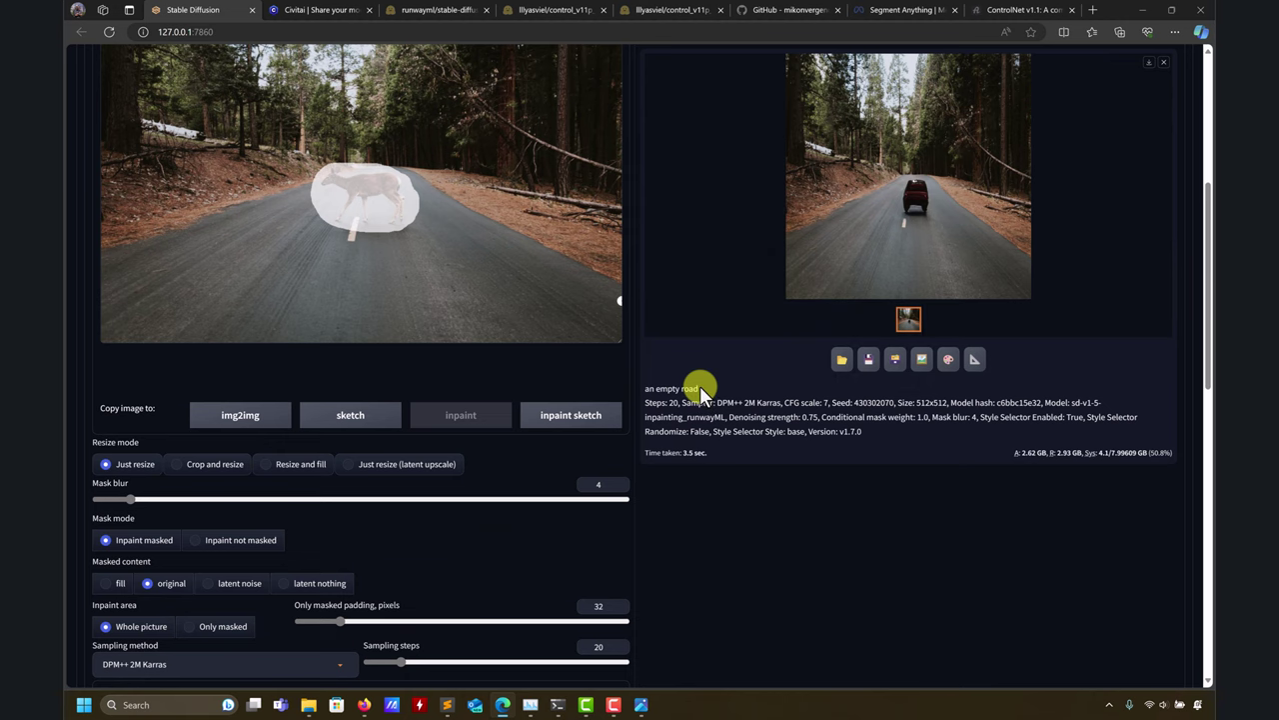
pyautogui.scroll(-3, 699, 392)
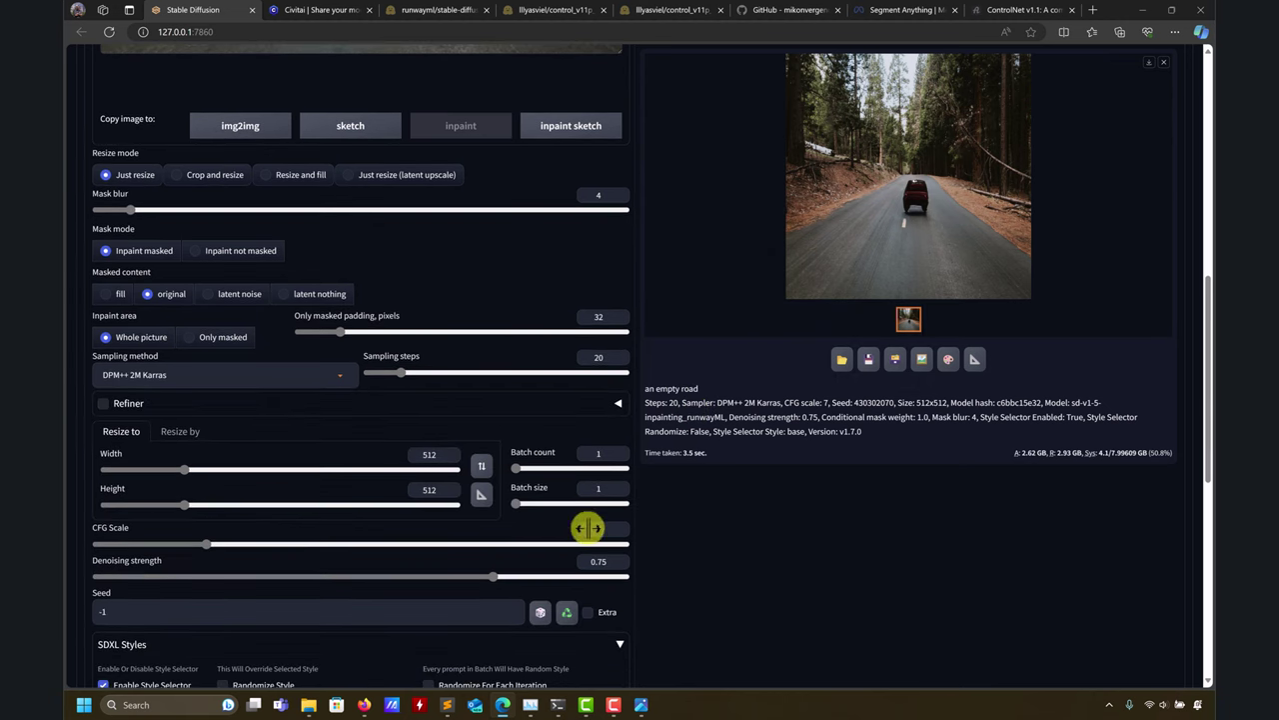
pyautogui.moveTo(489, 580); pyautogui.dragTo(596, 572)
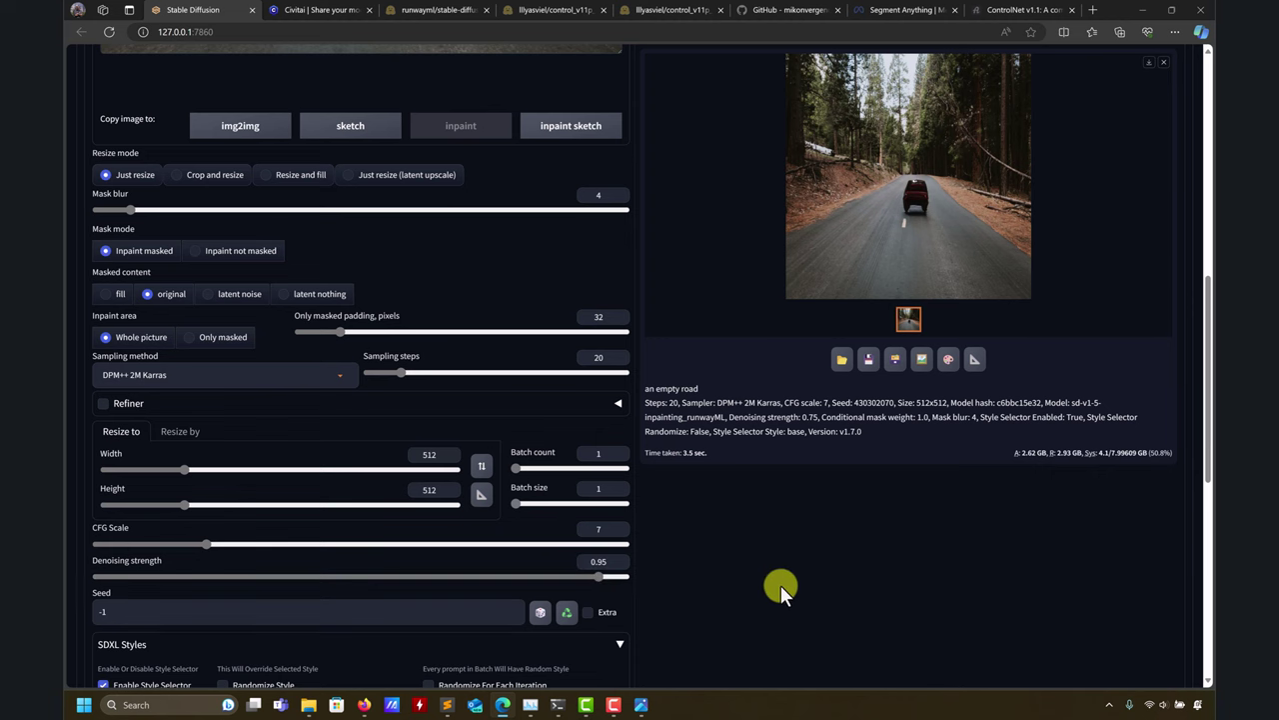
pyautogui.scroll(6, 781, 585)
pyautogui.click(1071, 172)
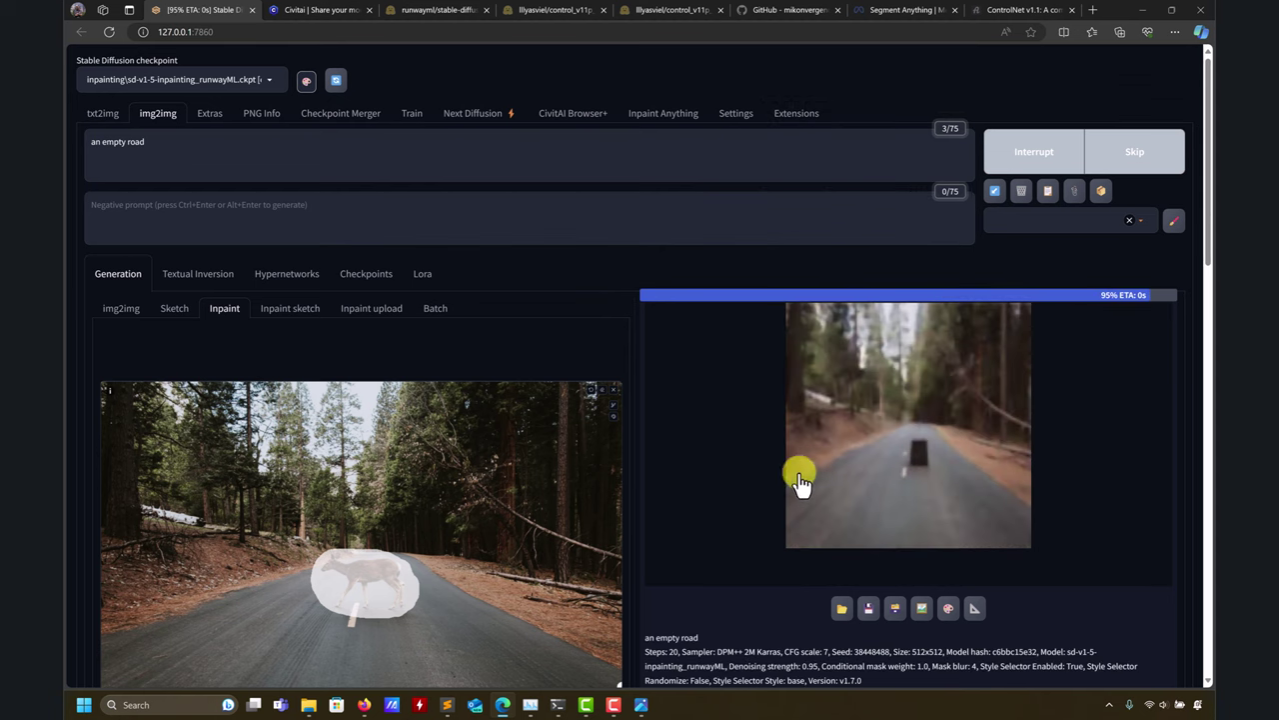
# Step: Shorten the prompt to "empty road", generate the inpainted image again, and inspect the result enlarged
pyautogui.click(174, 147)
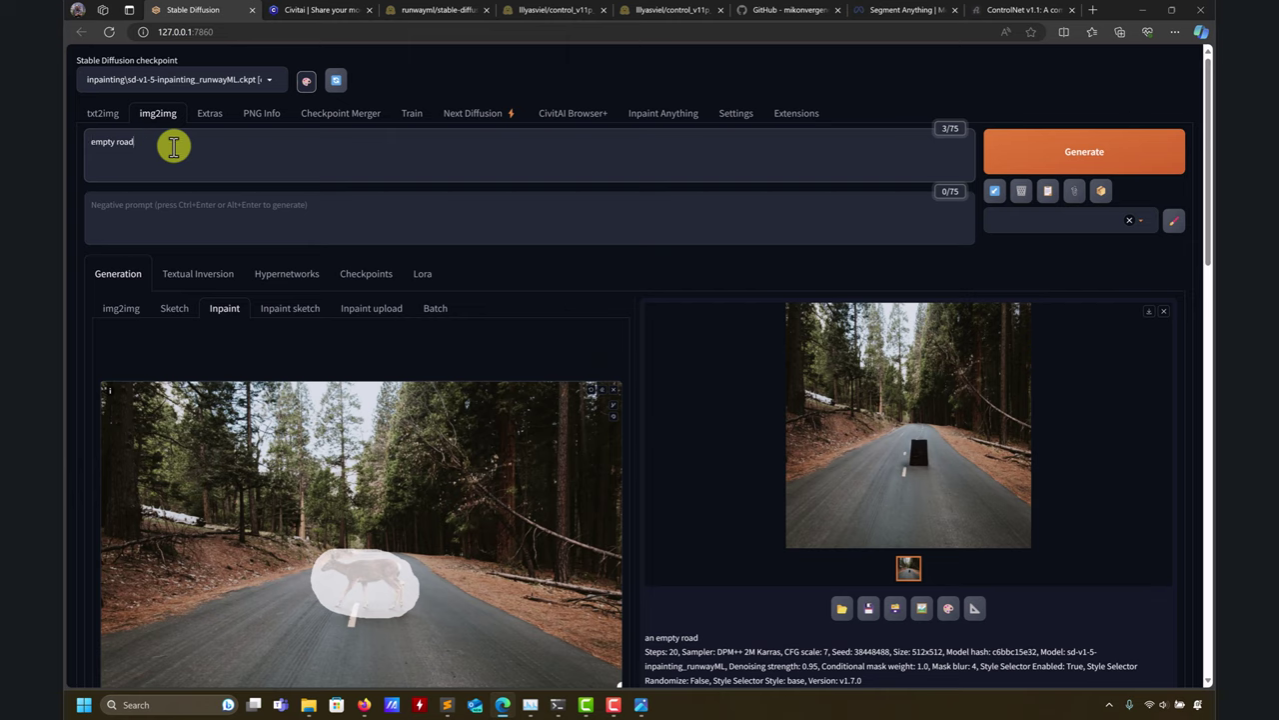
pyautogui.click(1006, 150)
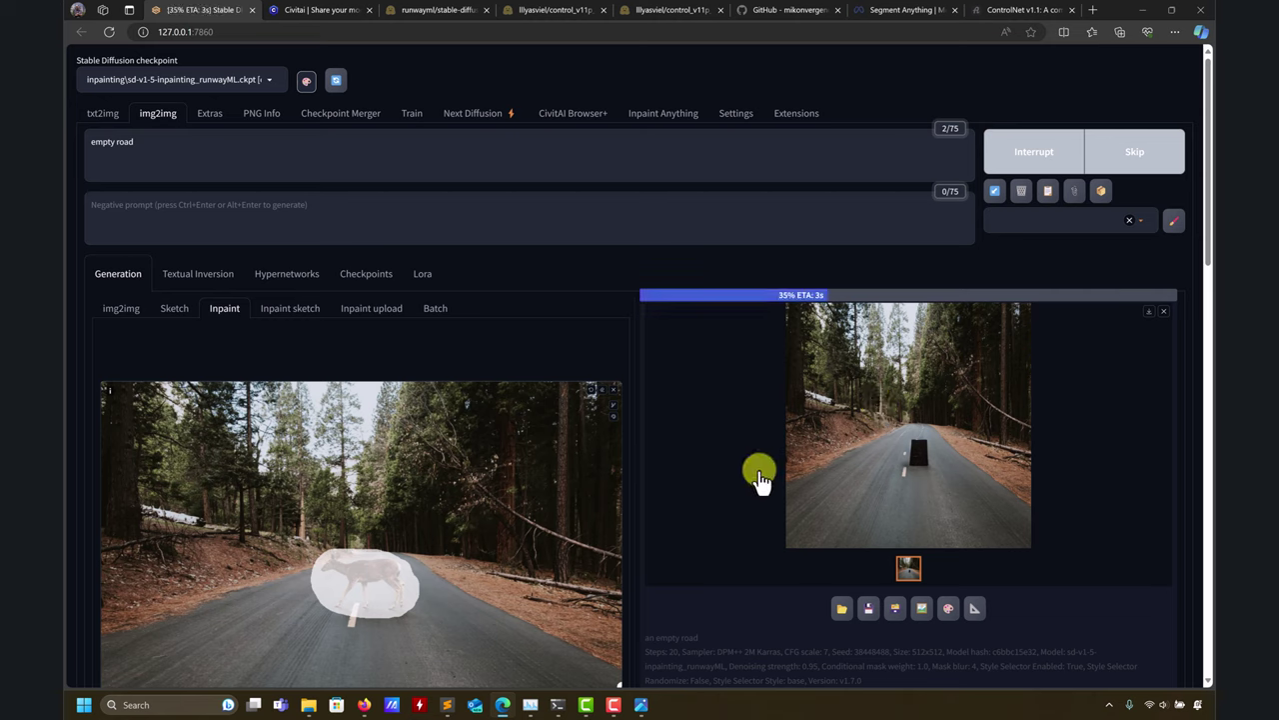
pyautogui.click(924, 480)
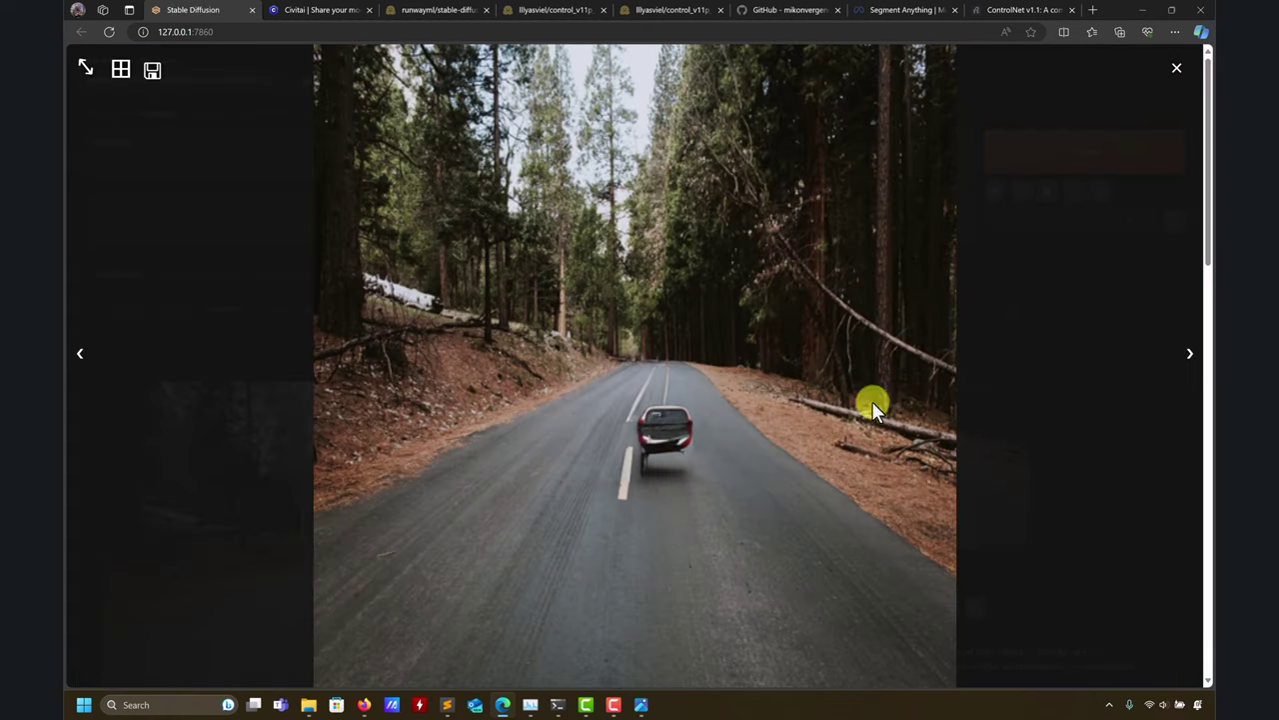
pyautogui.click(1182, 70)
# Step: Set the mask blur to 8 for the inpainting
pyautogui.scroll(-5, 380, 480)
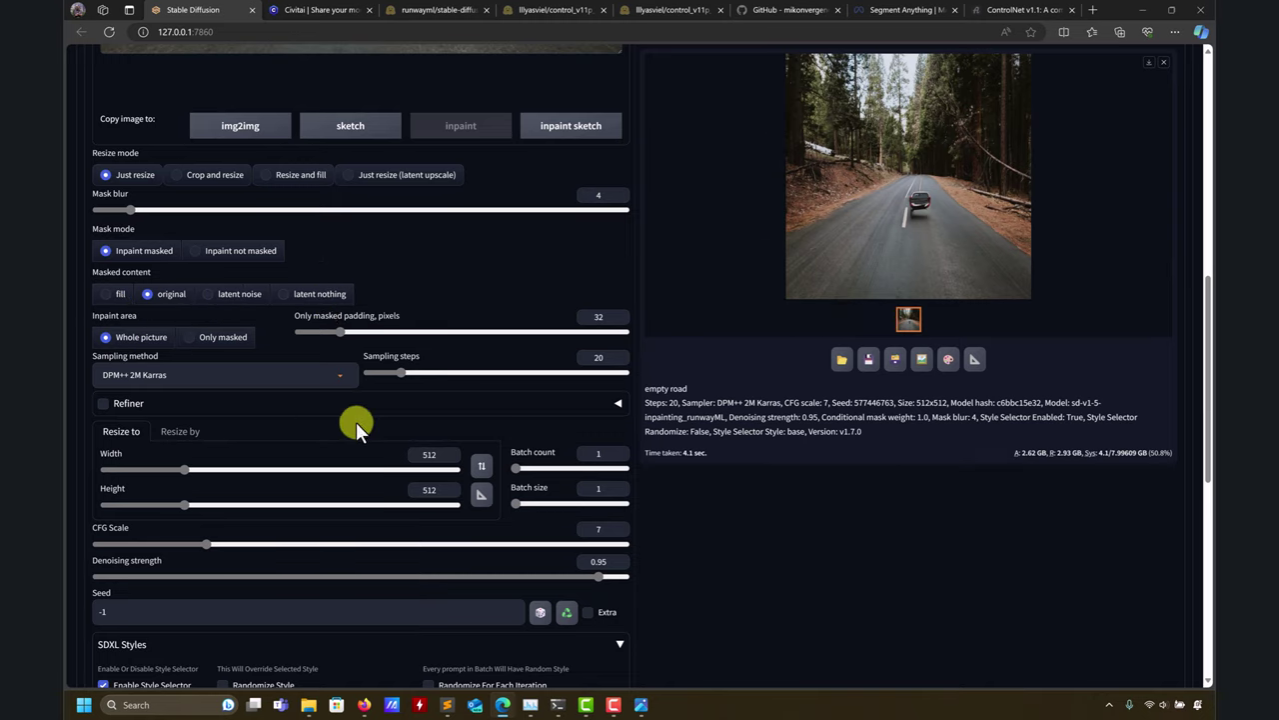
pyautogui.scroll(-3, 399, 425)
pyautogui.scroll(-3, 697, 437)
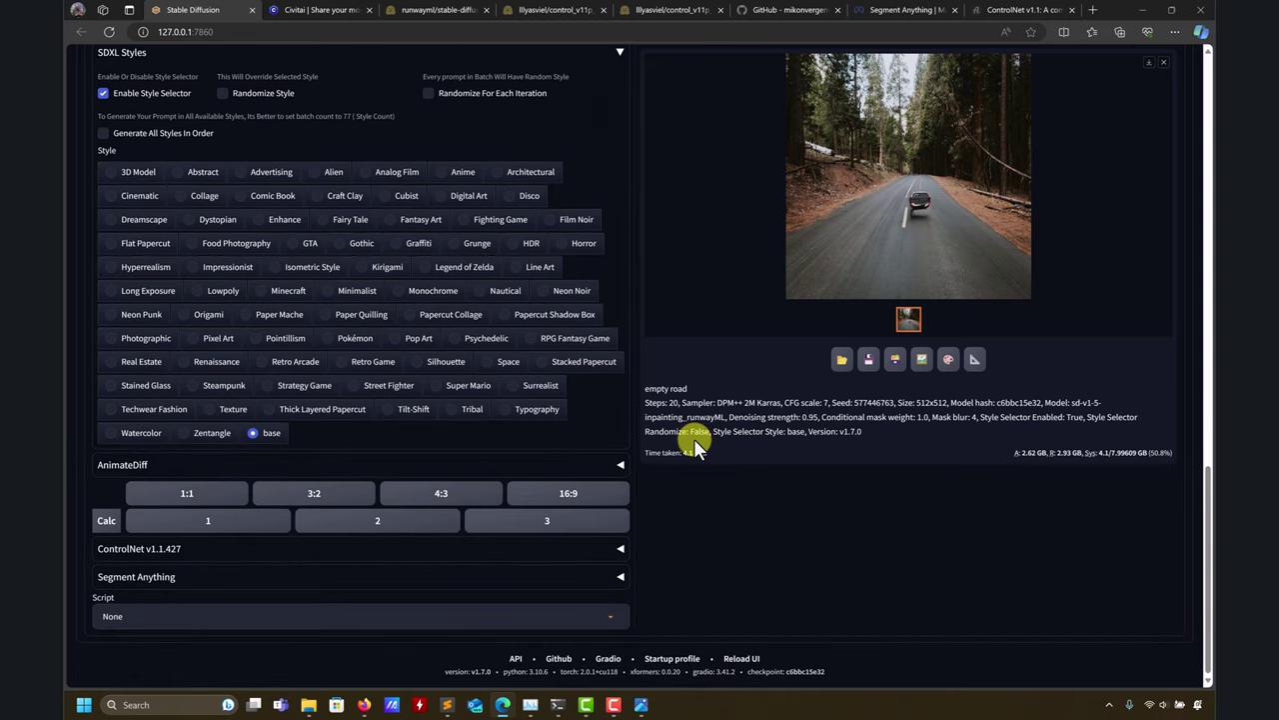
pyautogui.scroll(4, 697, 440)
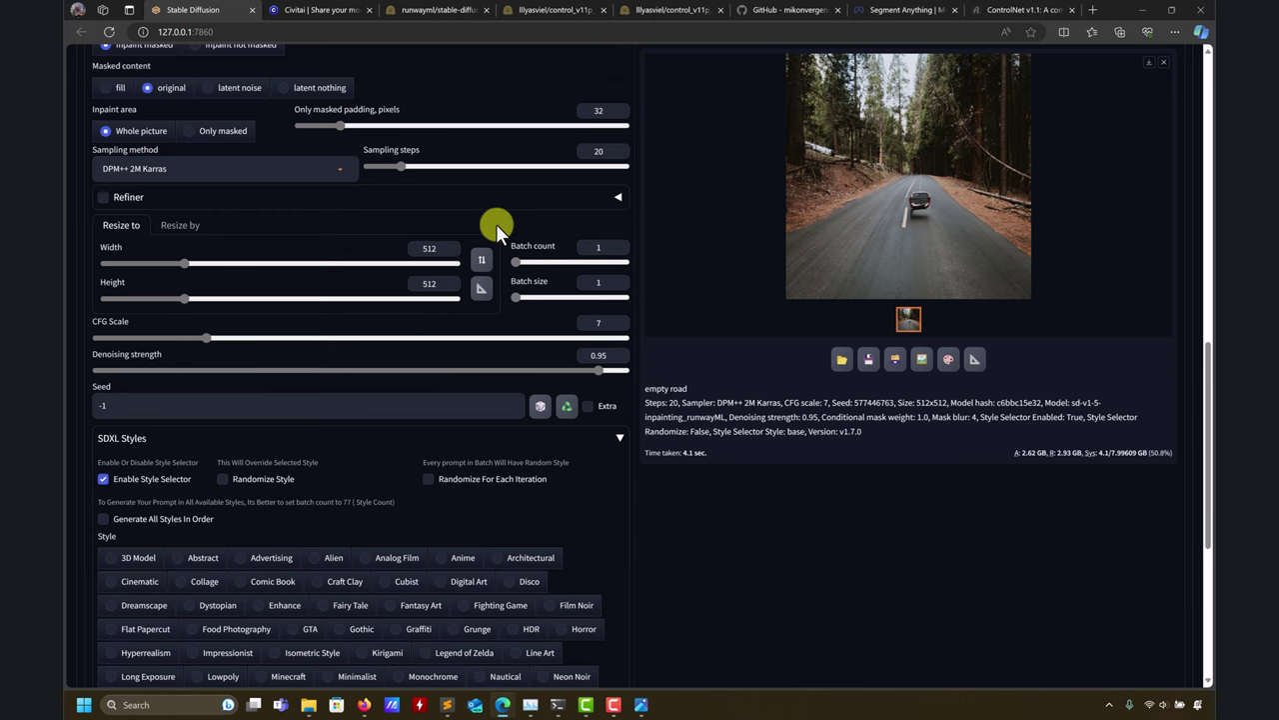
pyautogui.scroll(2, 496, 224)
pyautogui.scroll(1, 413, 265)
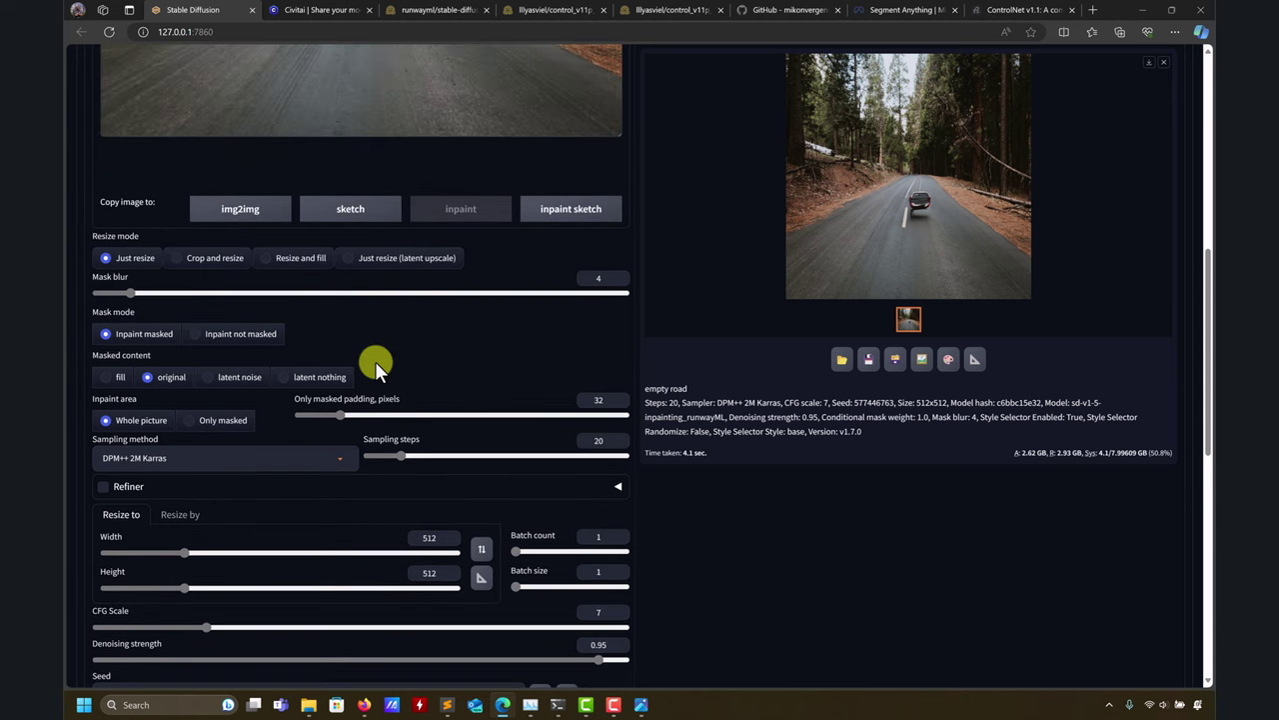
pyautogui.scroll(1, 280, 339)
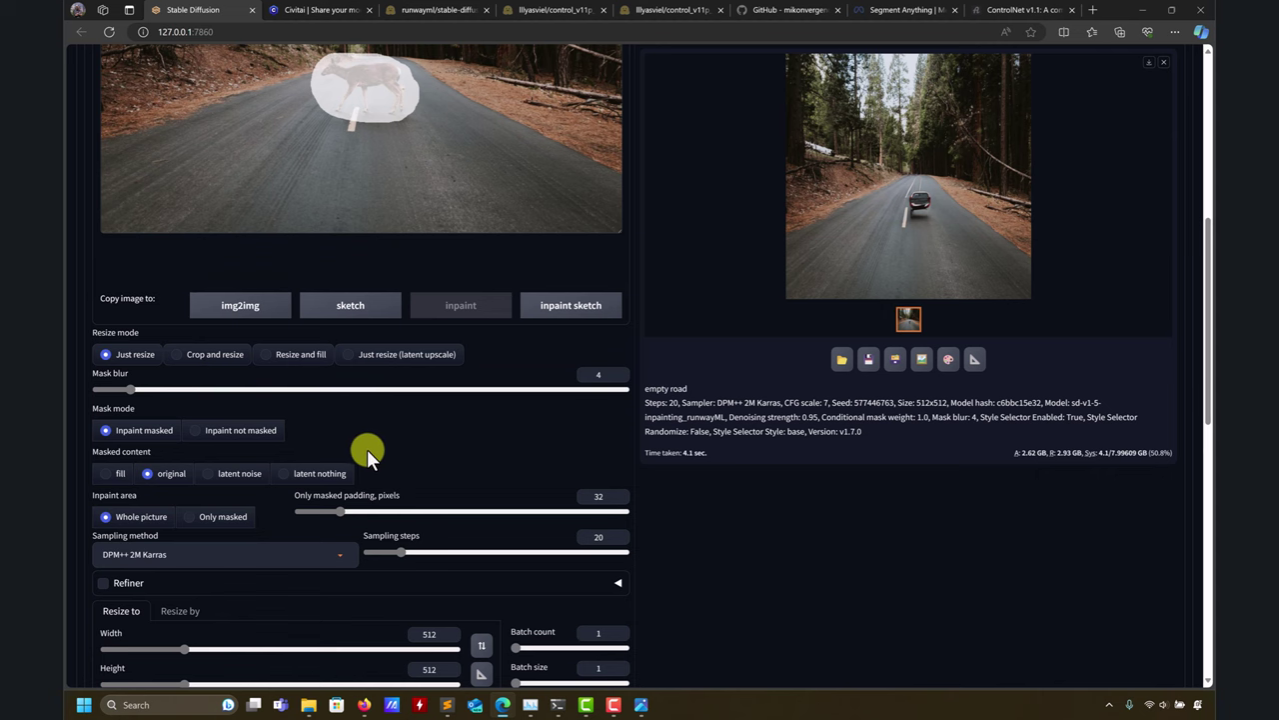
pyautogui.scroll(1, 367, 449)
pyautogui.moveTo(130, 485); pyautogui.dragTo(161, 484)
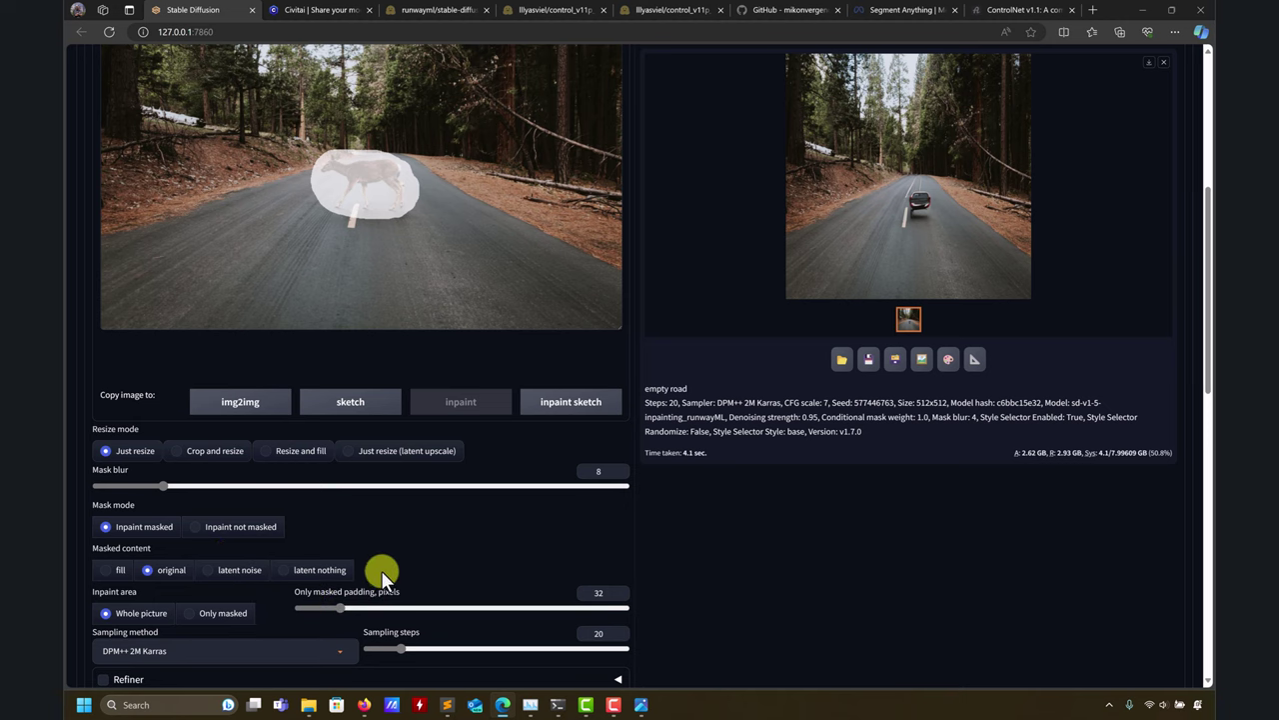
pyautogui.scroll(1, 380, 551)
pyautogui.scroll(-2, 381, 550)
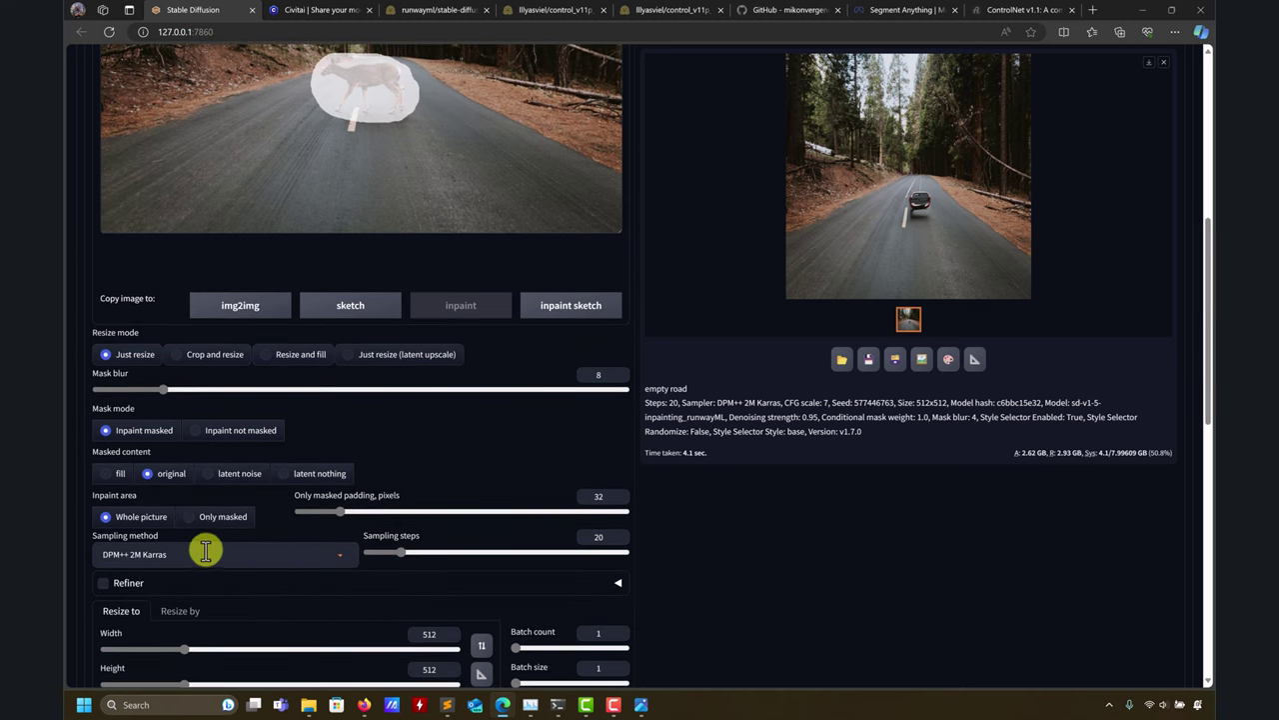
pyautogui.scroll(3, 1051, 471)
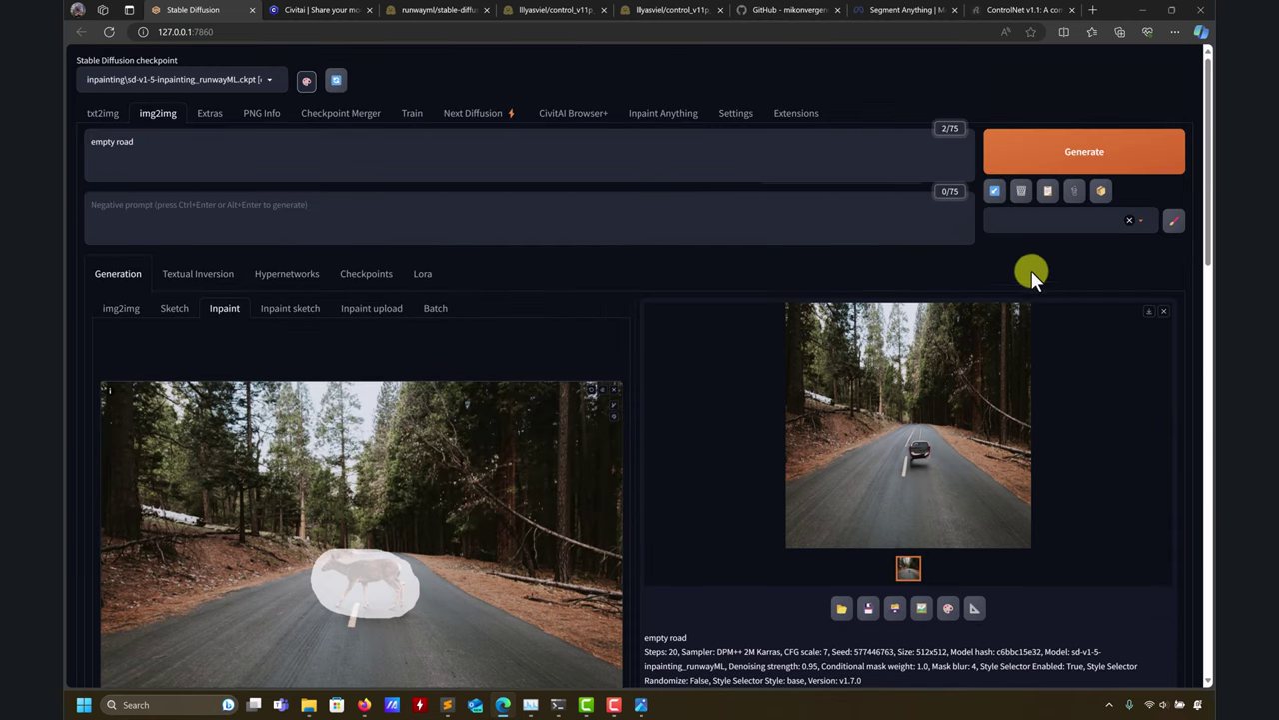
# Step: Generate the inpainted image with the changed mask blur and inspect the result enlarged
pyautogui.click(1057, 160)
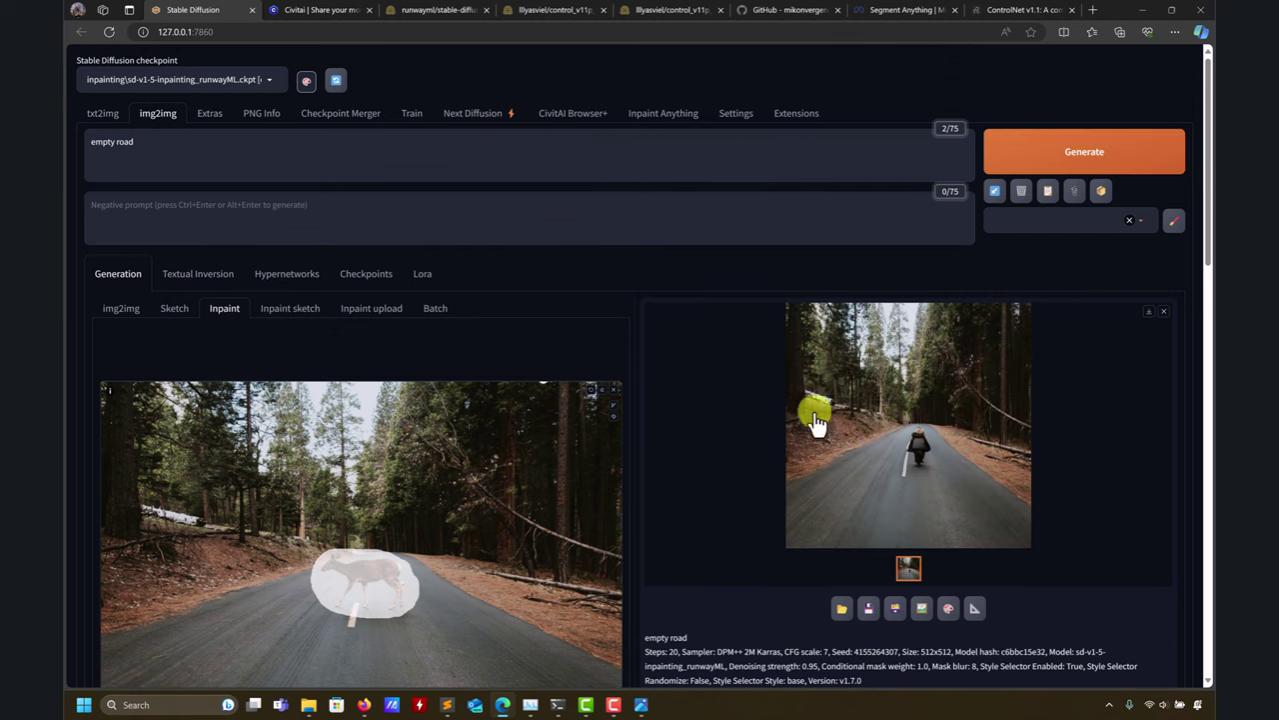
pyautogui.click(908, 447)
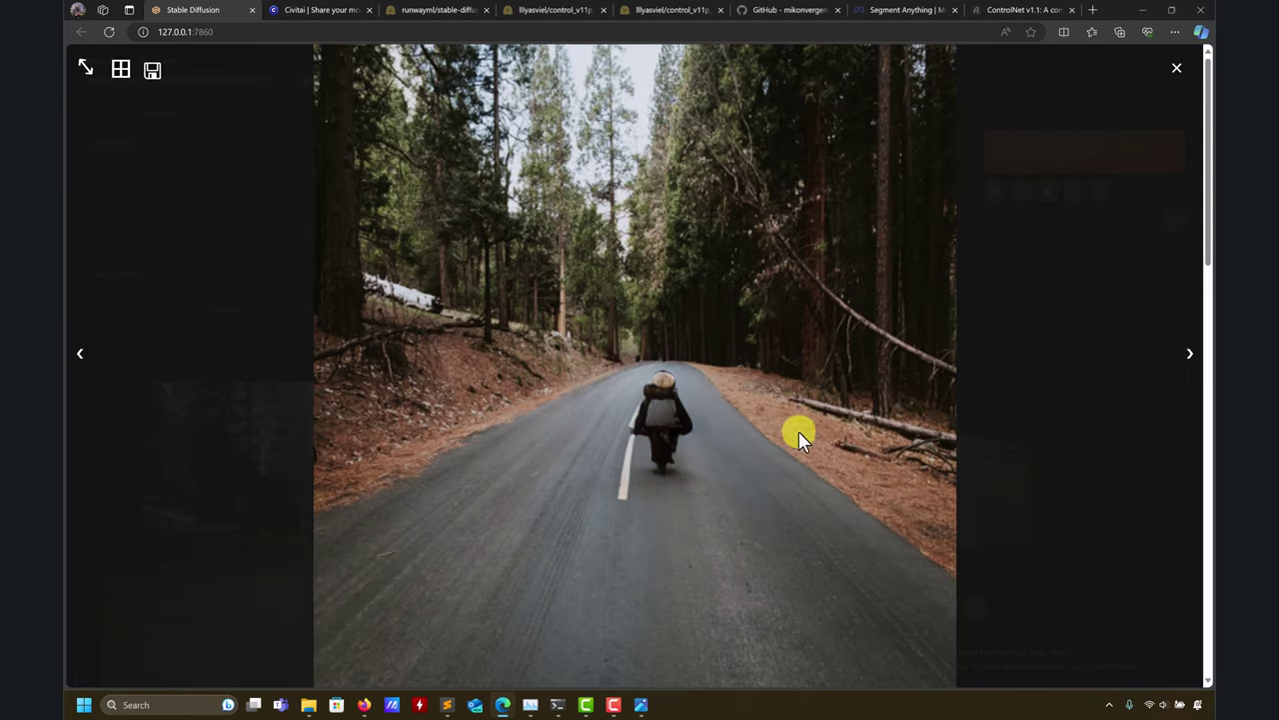
pyautogui.click(1176, 69)
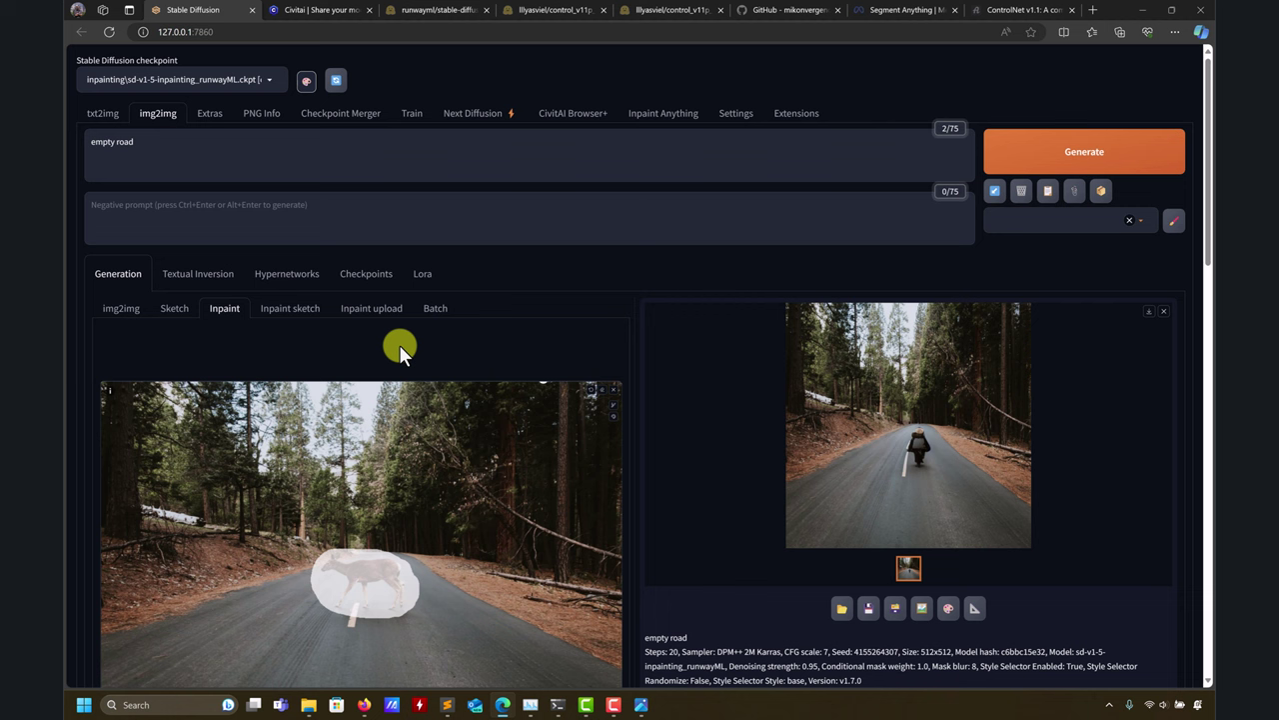
# Step: Refresh the checkpoint list and load the inpainting\dreamshaper_8Inpainting-v1-5.safetensors checkpoint
pyautogui.click(245, 82)
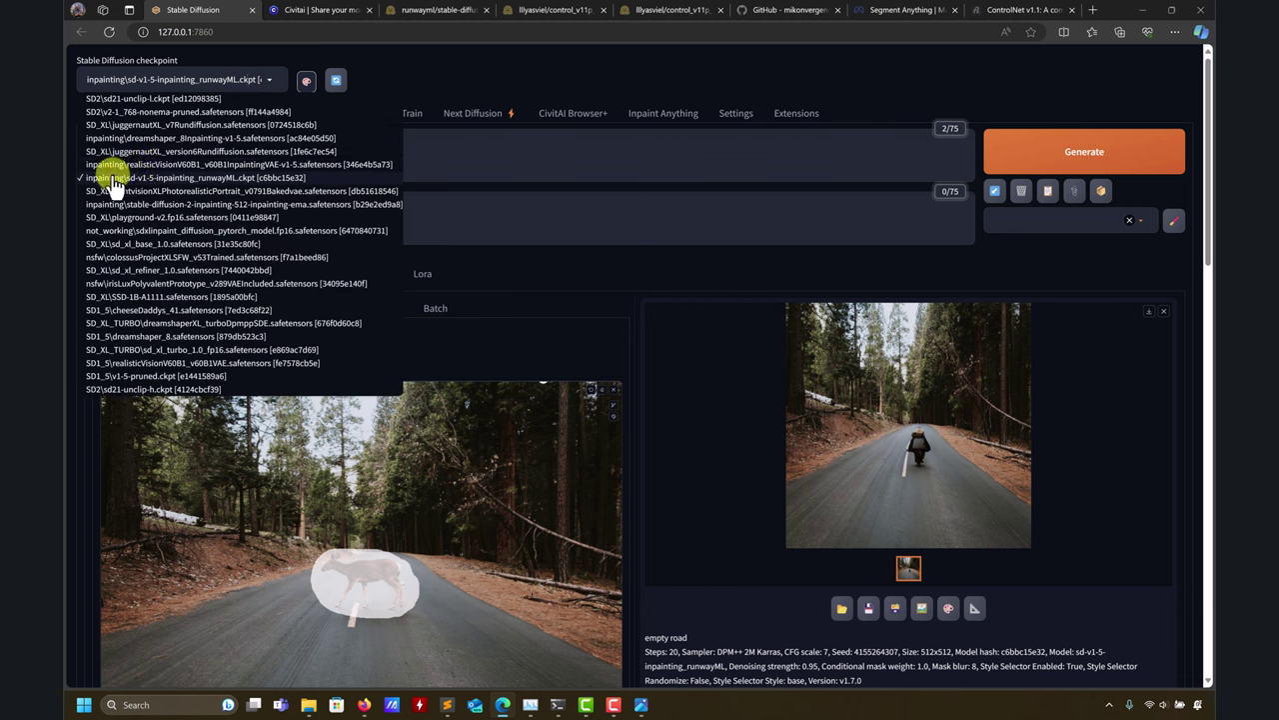
pyautogui.click(334, 80)
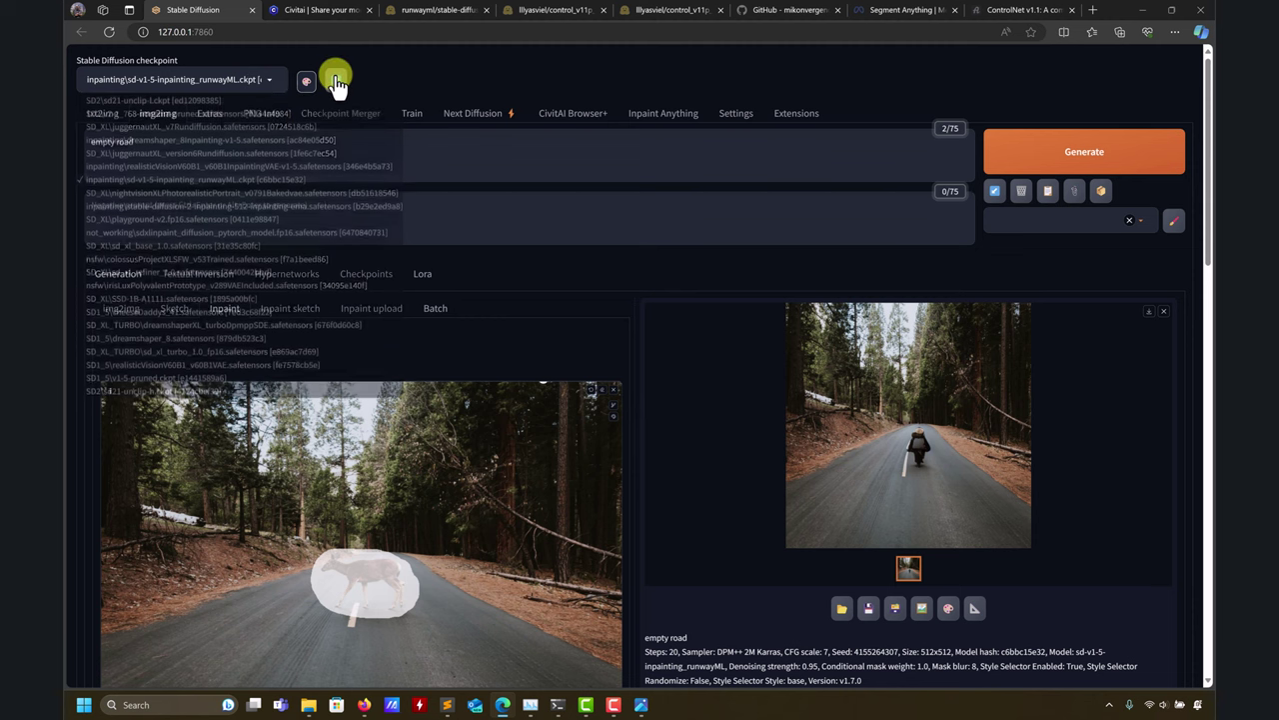
pyautogui.click(257, 82)
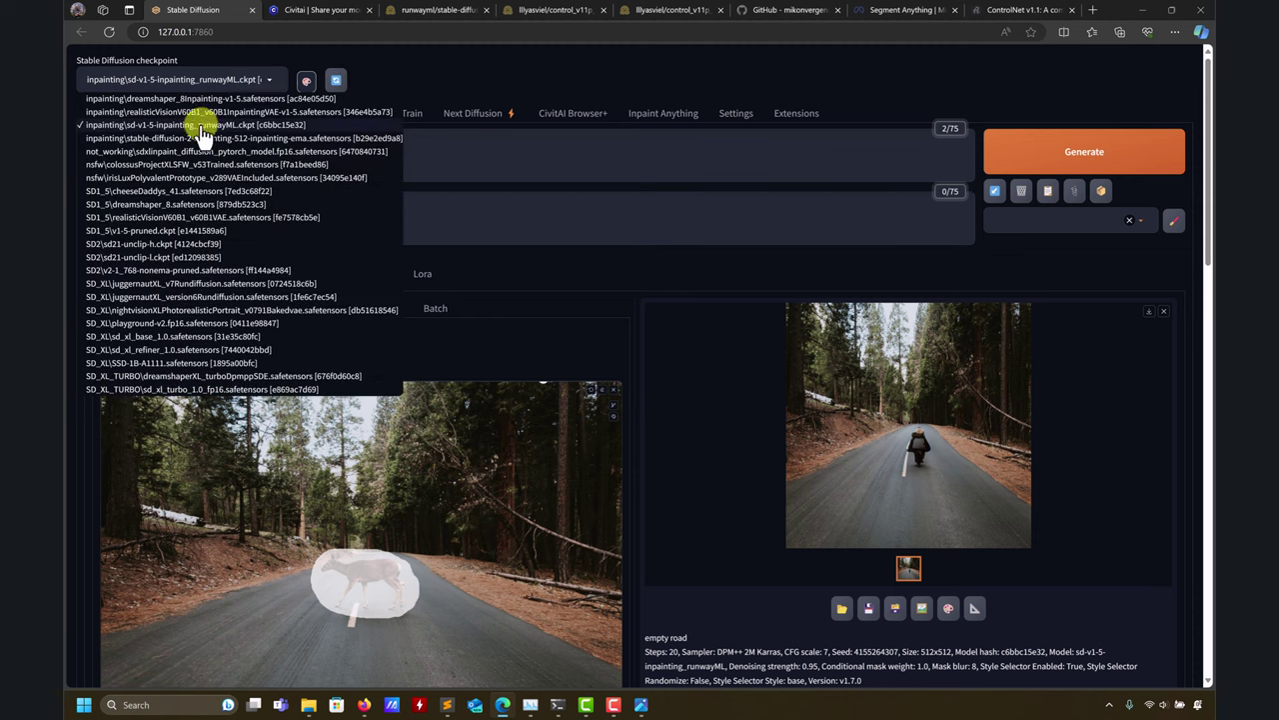
pyautogui.click(160, 112)
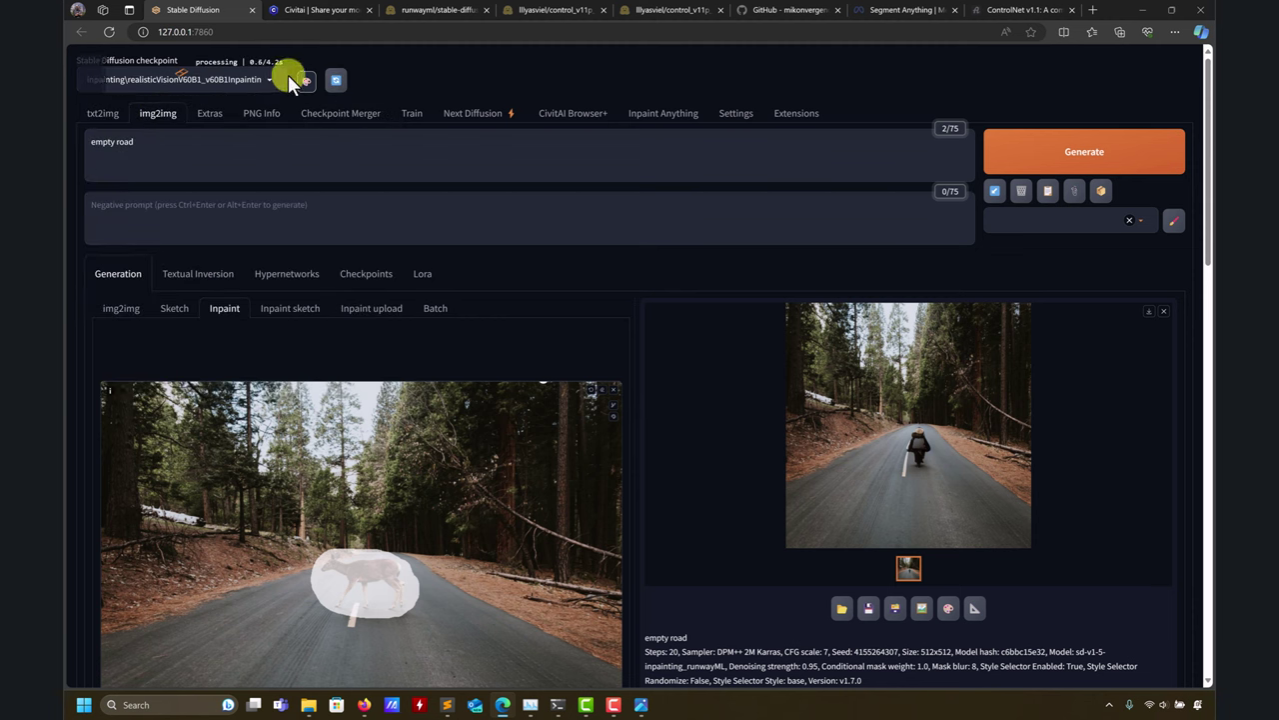
pyautogui.click(266, 80)
pyautogui.click(143, 120)
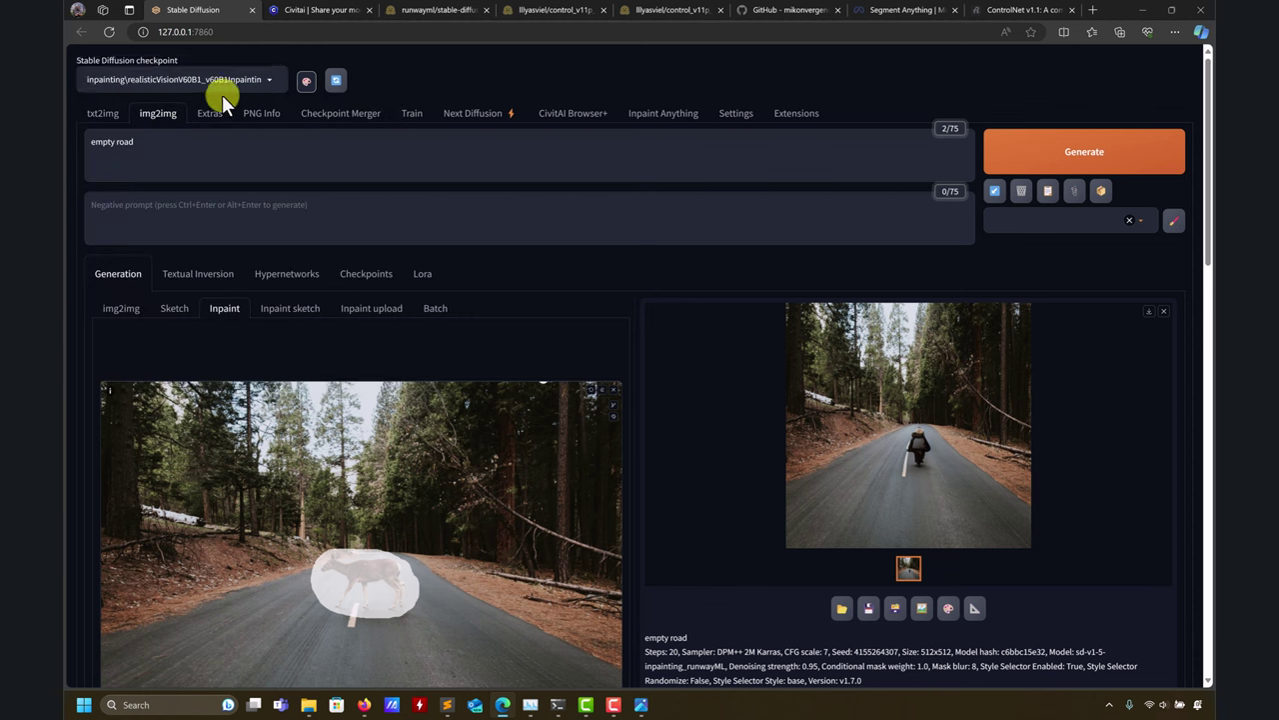
pyautogui.click(243, 86)
pyautogui.click(171, 98)
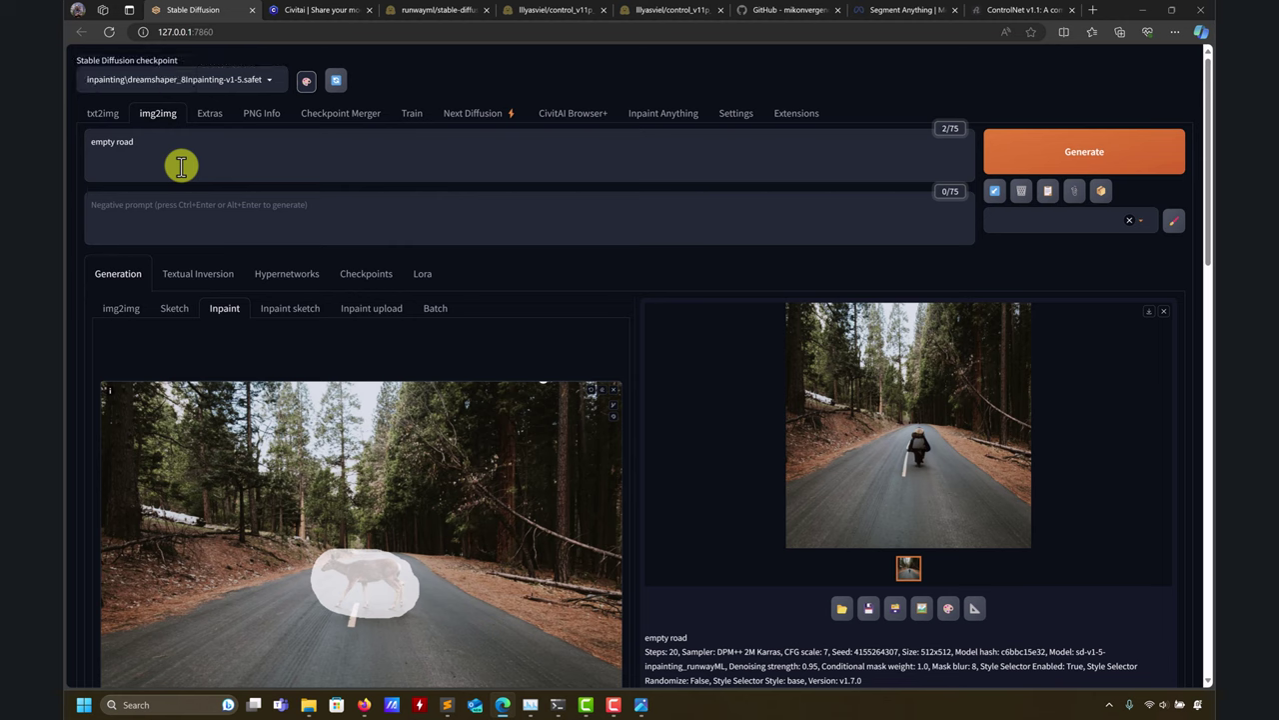
# Step: Generate the inpainted image with the dreamshaper inpainting checkpoint and inspect the road surface in the enlarged result
pyautogui.click(1057, 168)
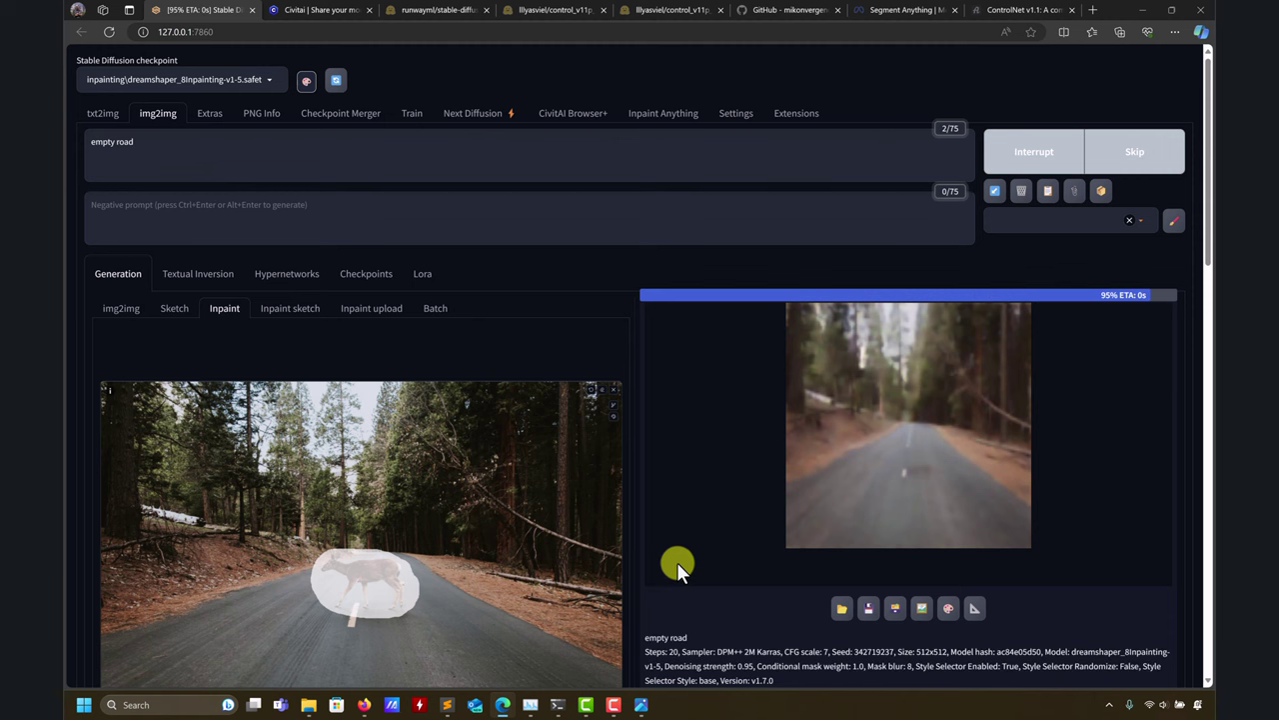
pyautogui.click(928, 456)
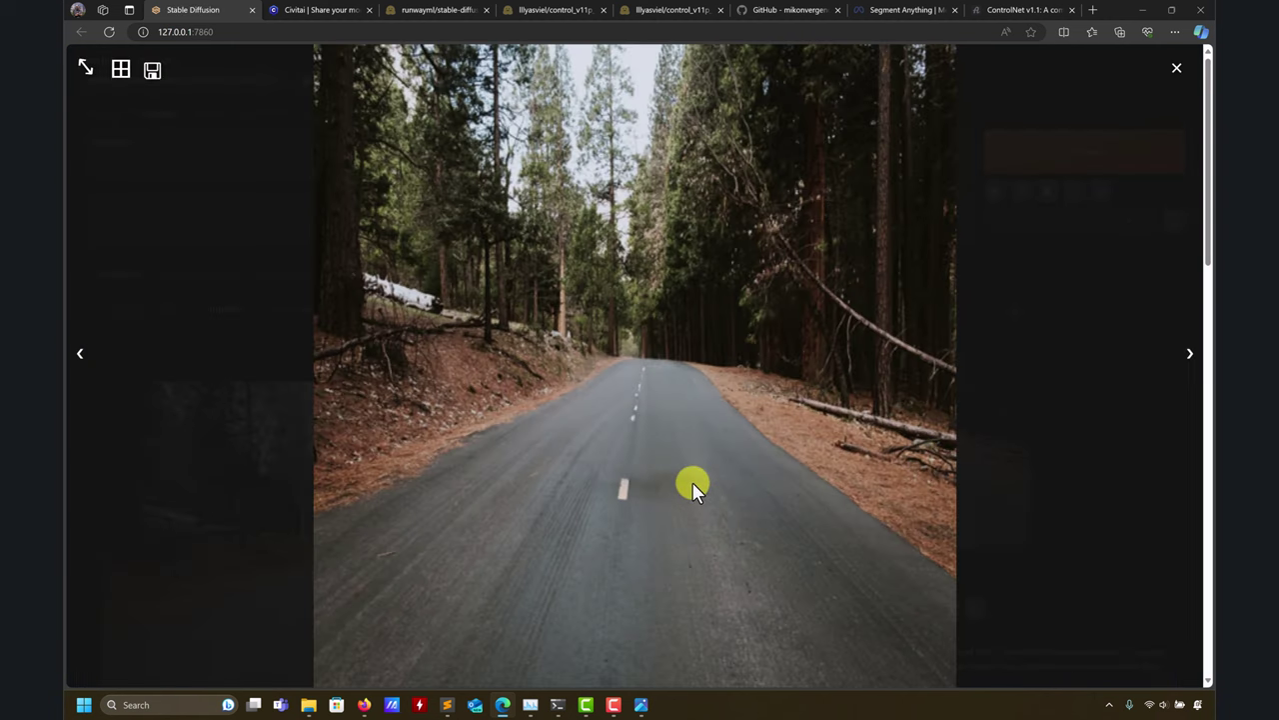
pyautogui.click(630, 476)
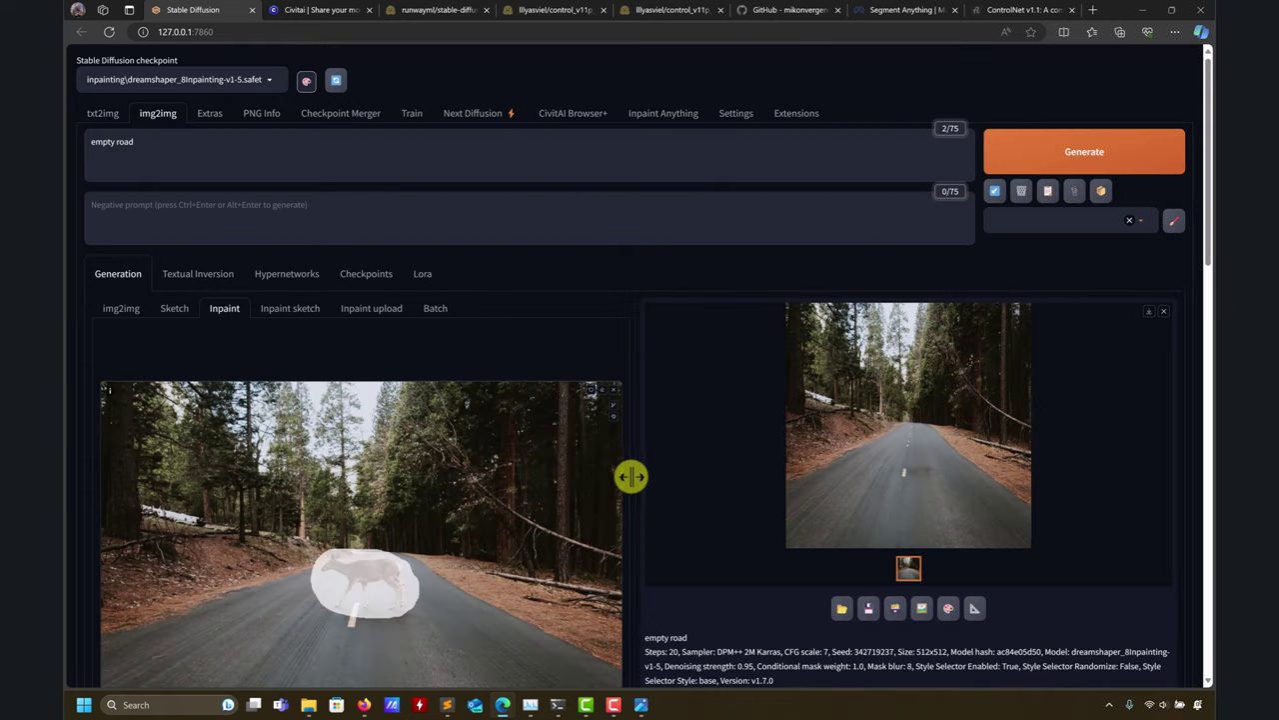
pyautogui.click(898, 453)
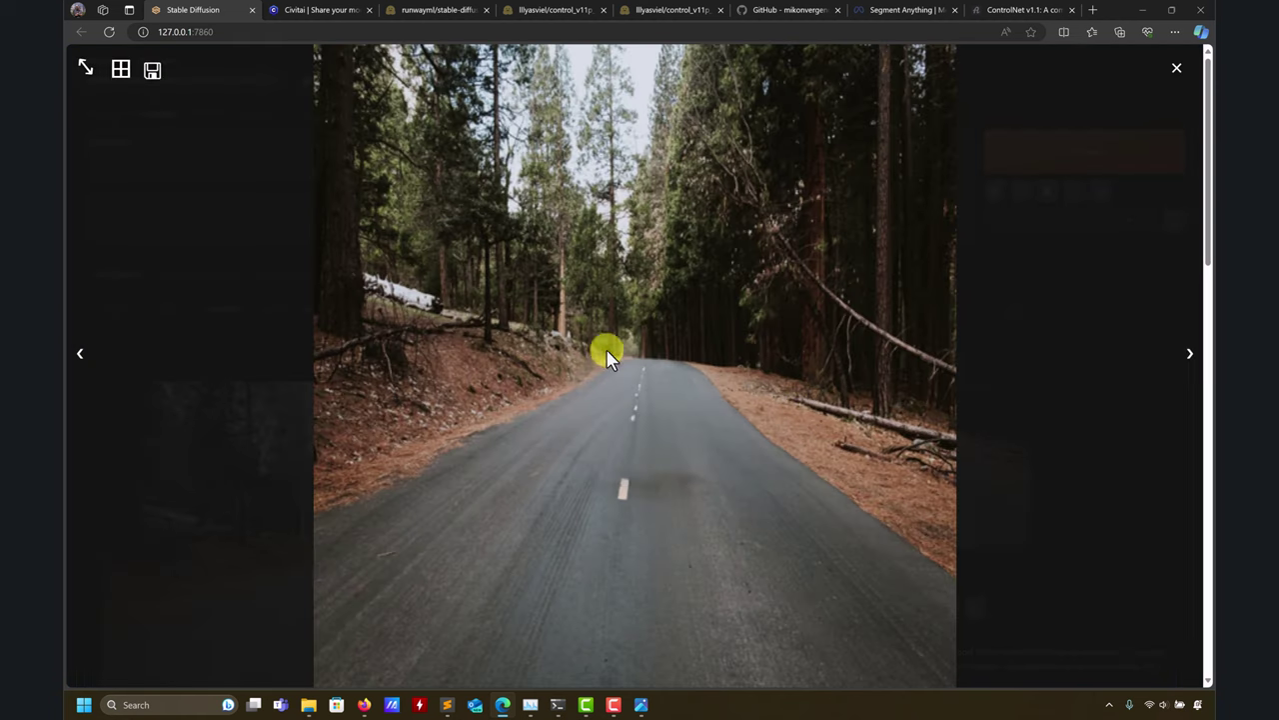
pyautogui.click(1178, 78)
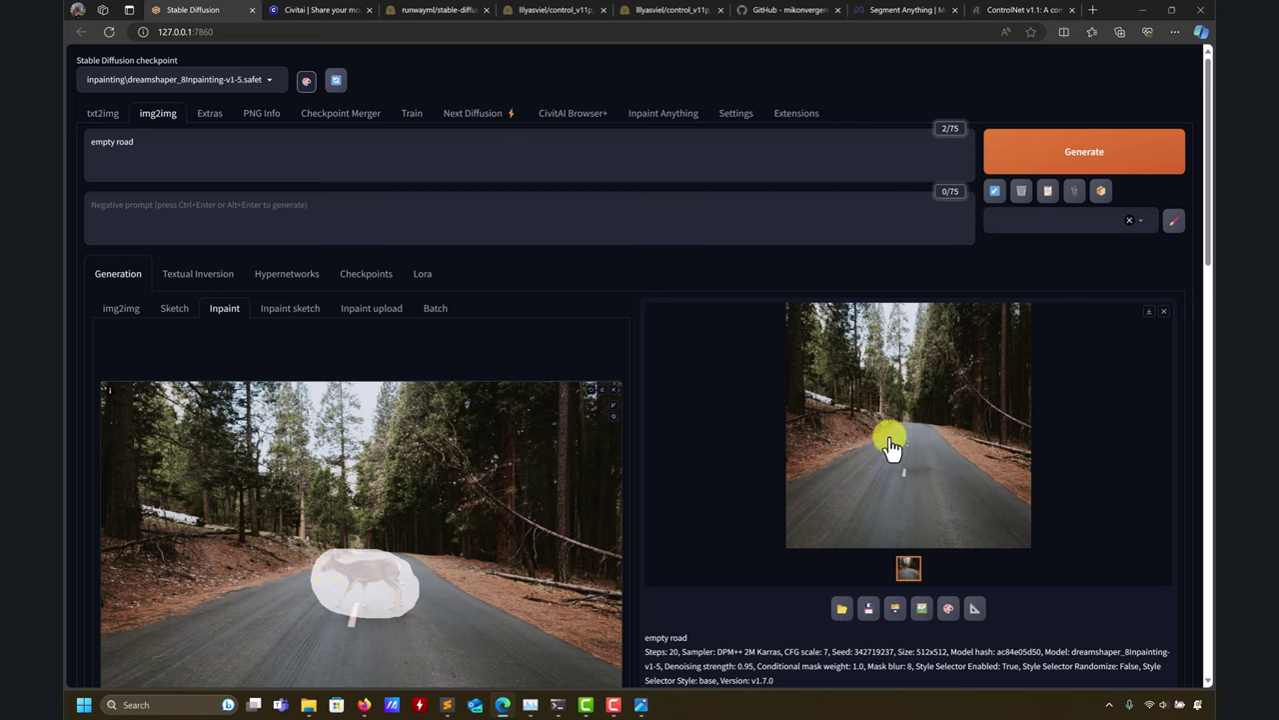
# Step: Switch to the SD_XL\sd_xl_base_1.0.safetensors checkpoint and try to generate the inpainted image with it
pyautogui.click(262, 80)
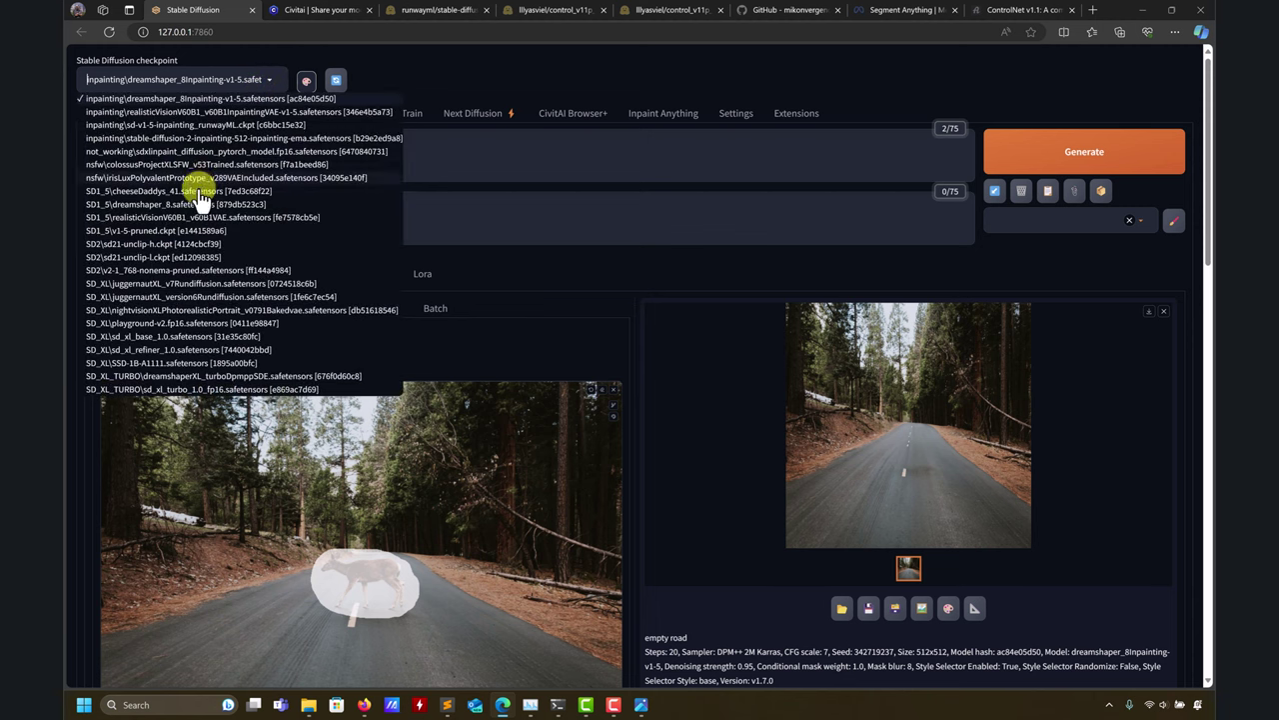
pyautogui.click(118, 337)
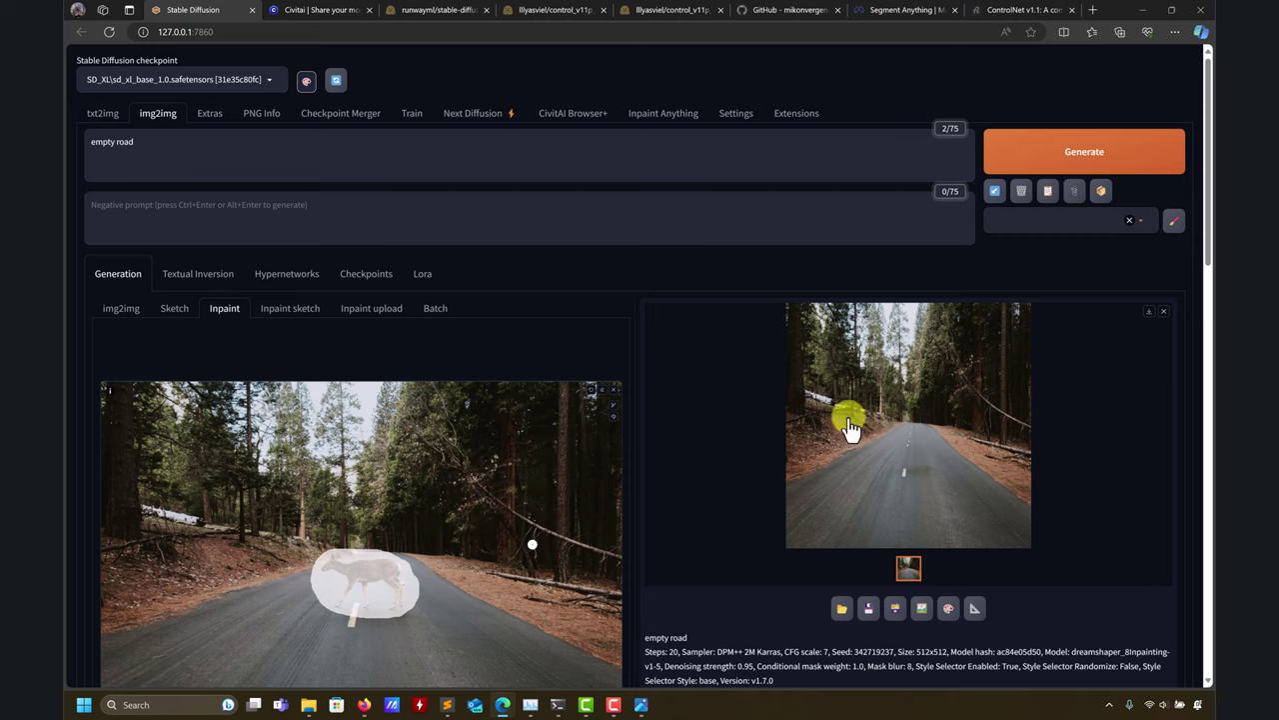
pyautogui.click(1068, 163)
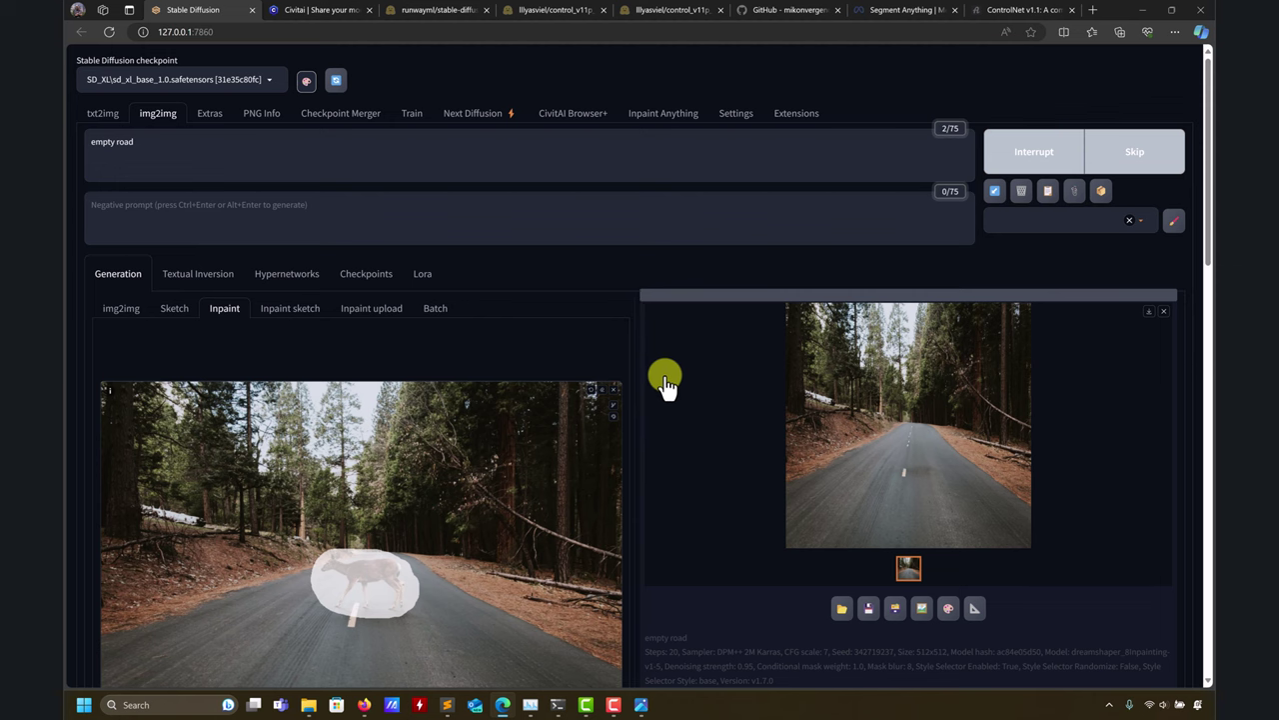
pyautogui.scroll(-6, 356, 494)
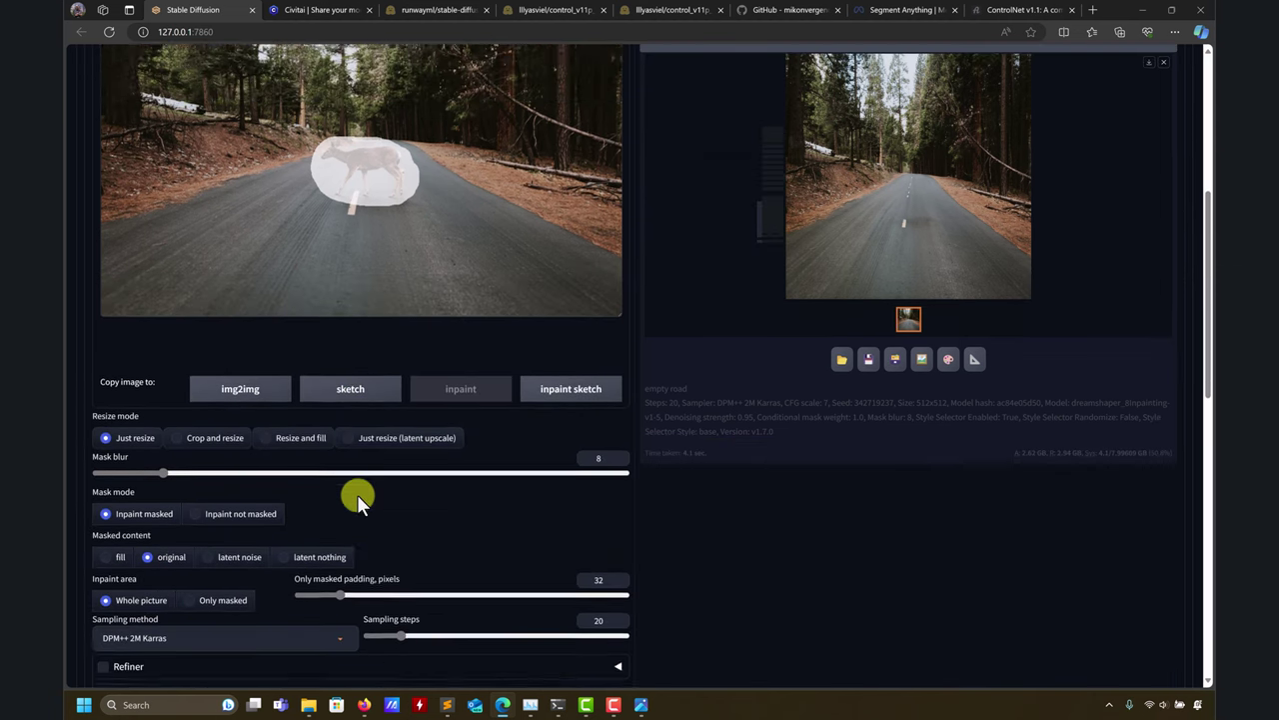
pyautogui.scroll(6, 575, 489)
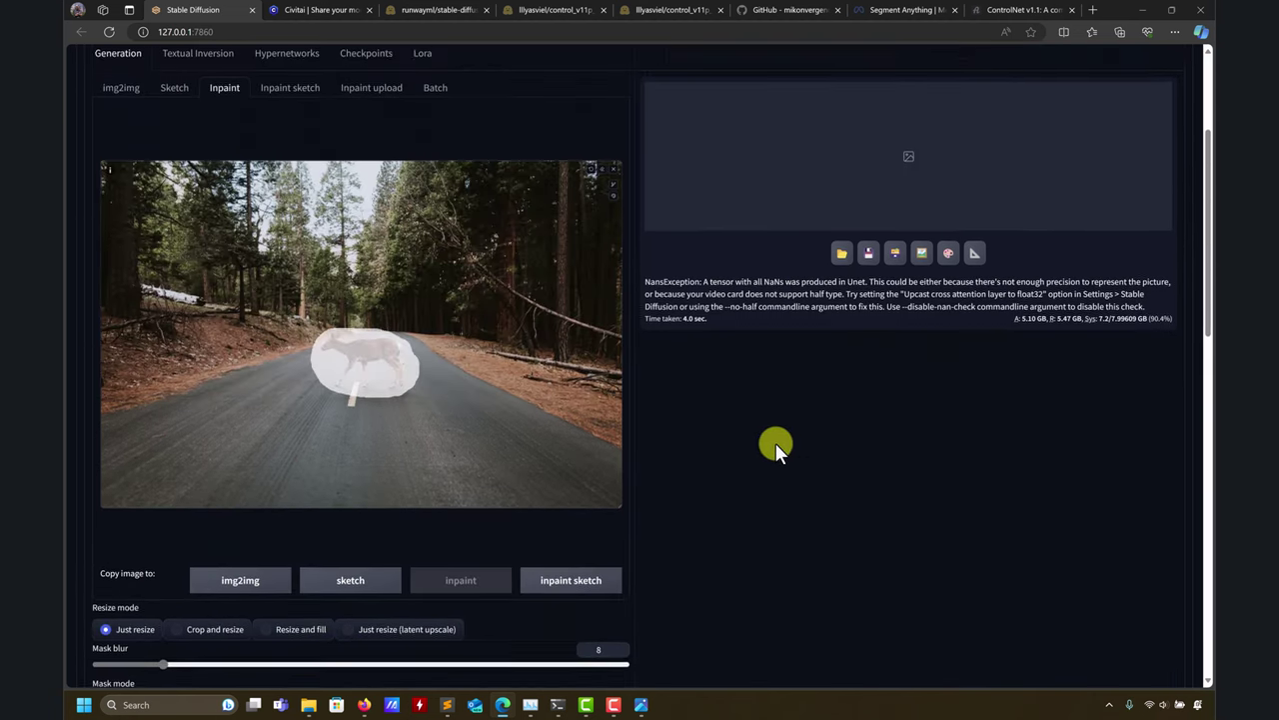
pyautogui.scroll(1, 663, 417)
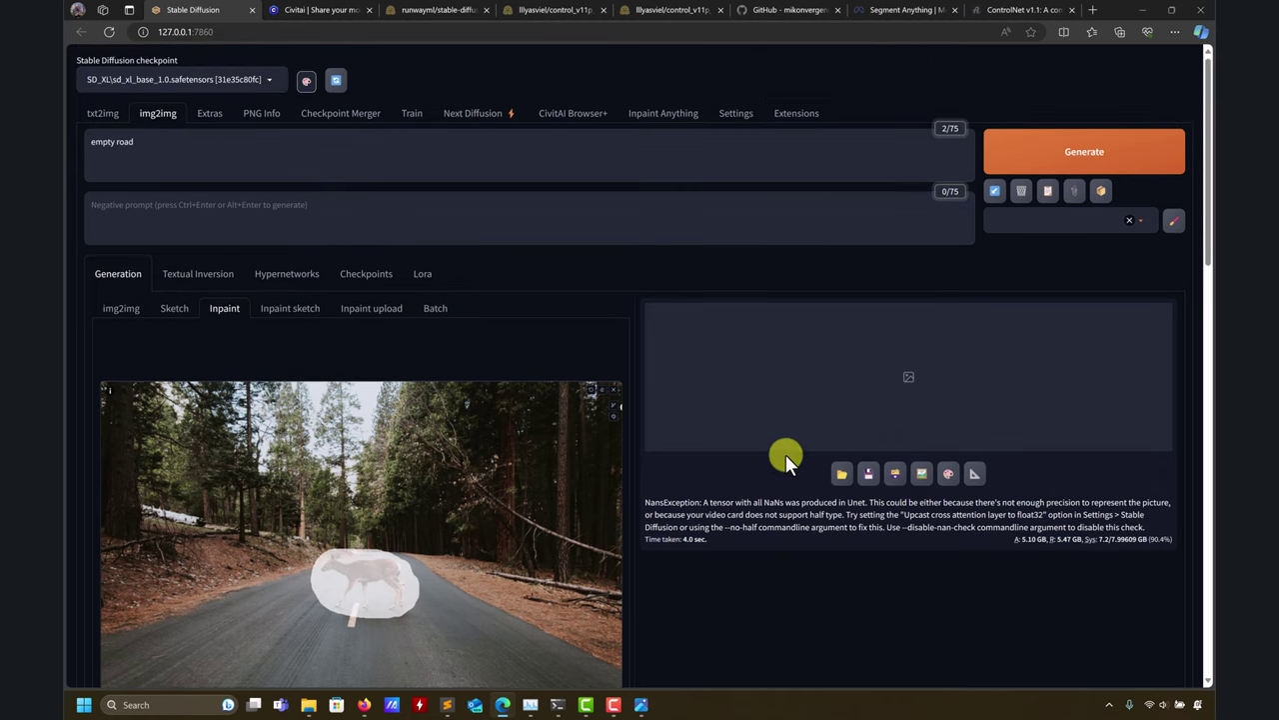
# Step: Check the web UI's console window for details on the last generation attempt, and return to the browser
pyautogui.scroll(-4, 751, 536)
pyautogui.click(558, 705)
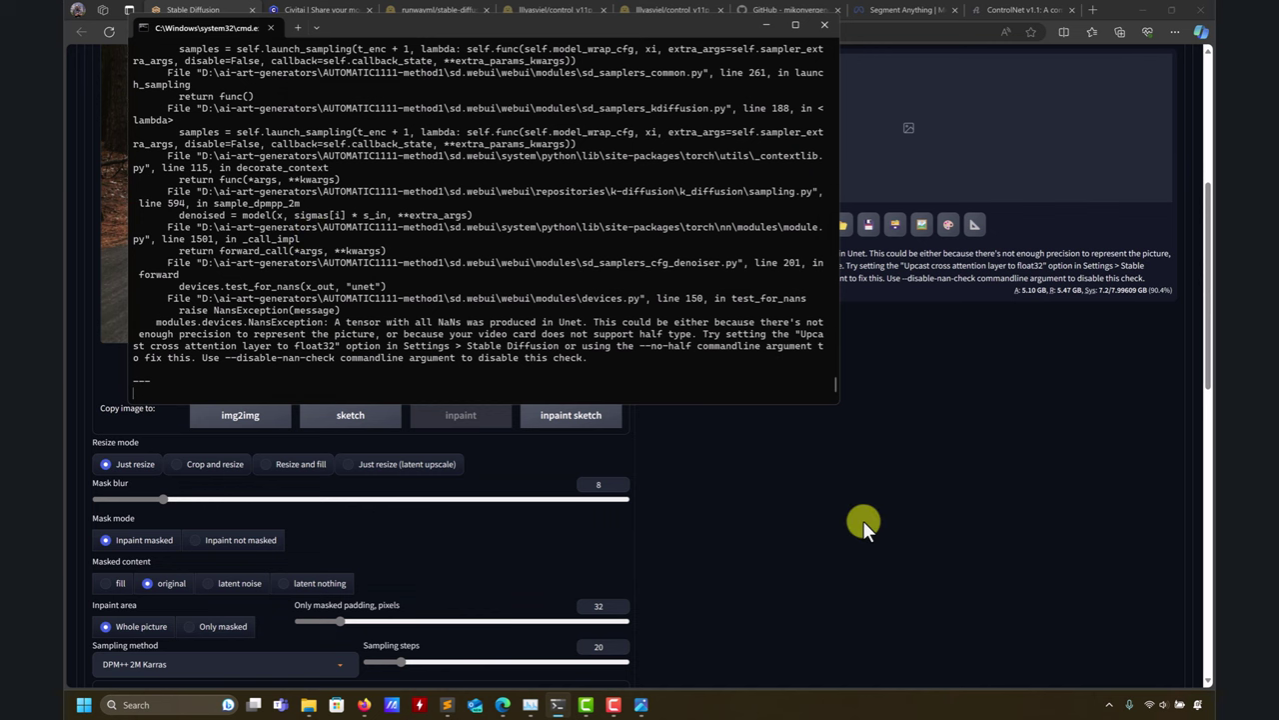
pyautogui.click(817, 521)
# Step: Auto-detect the output width and height from the source image and start generating again
pyautogui.scroll(-4, 750, 509)
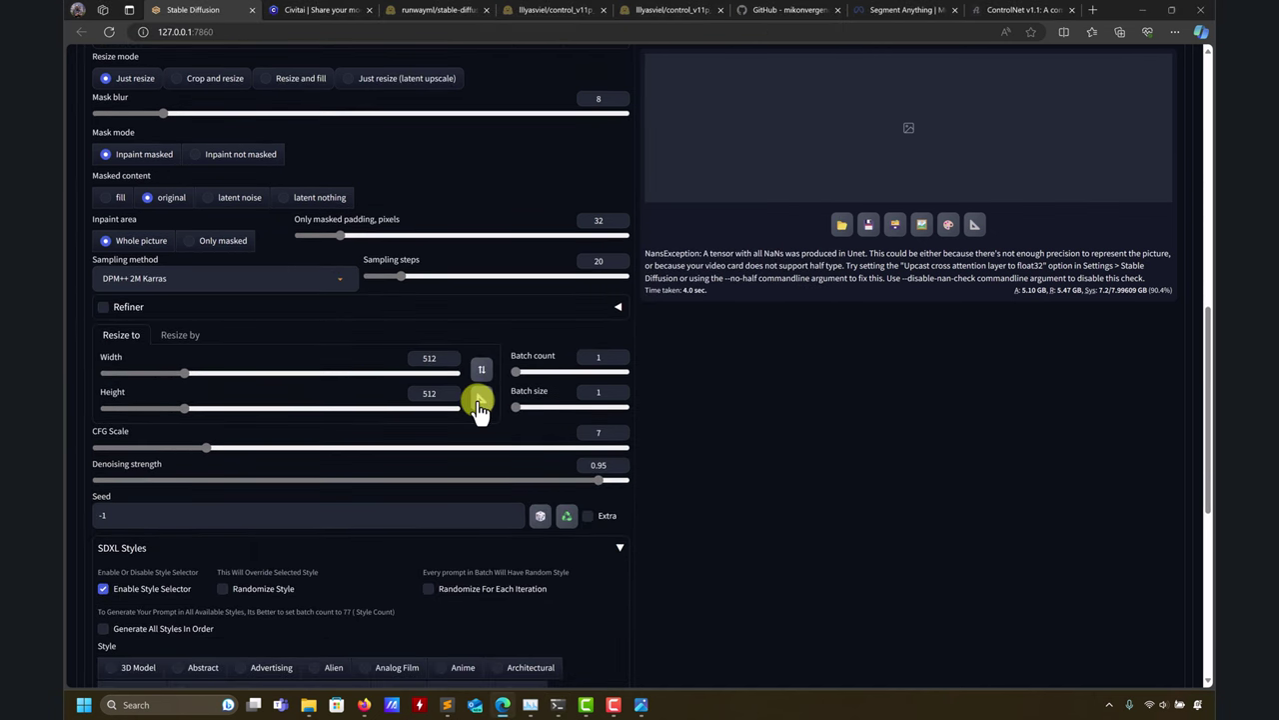
pyautogui.click(481, 405)
pyautogui.scroll(1, 825, 495)
pyautogui.scroll(10, 824, 491)
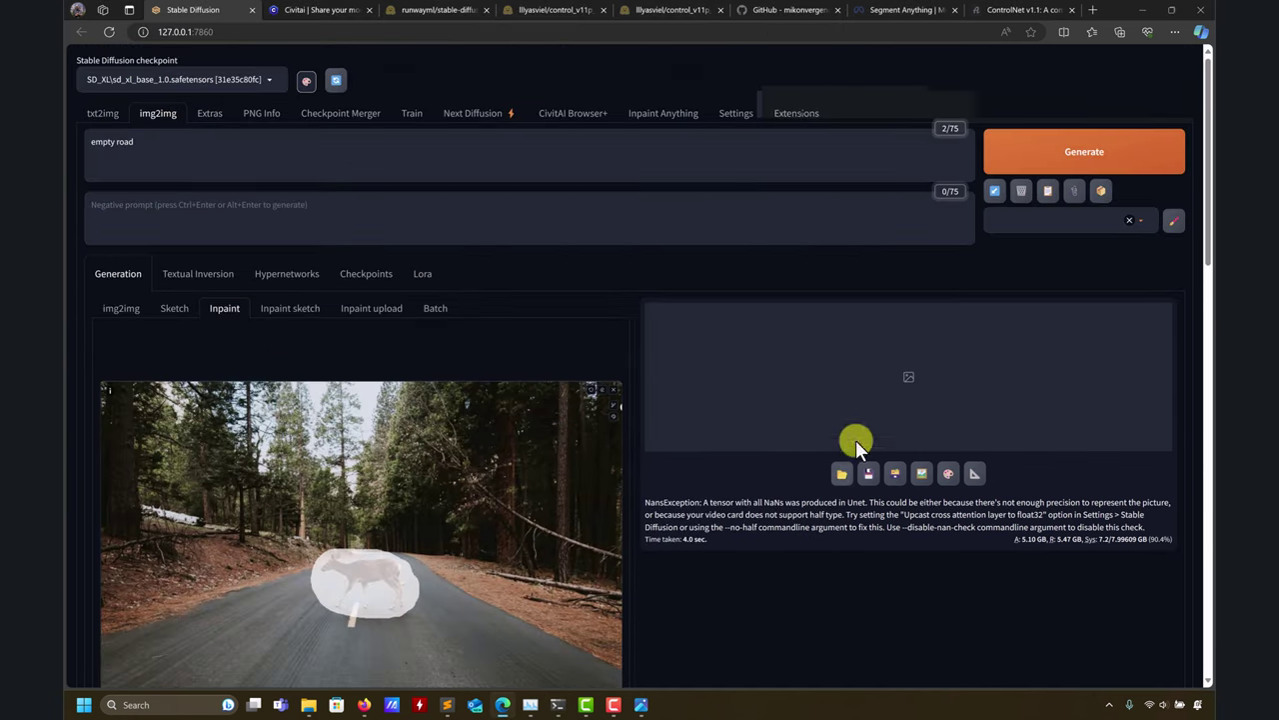
pyautogui.click(1065, 171)
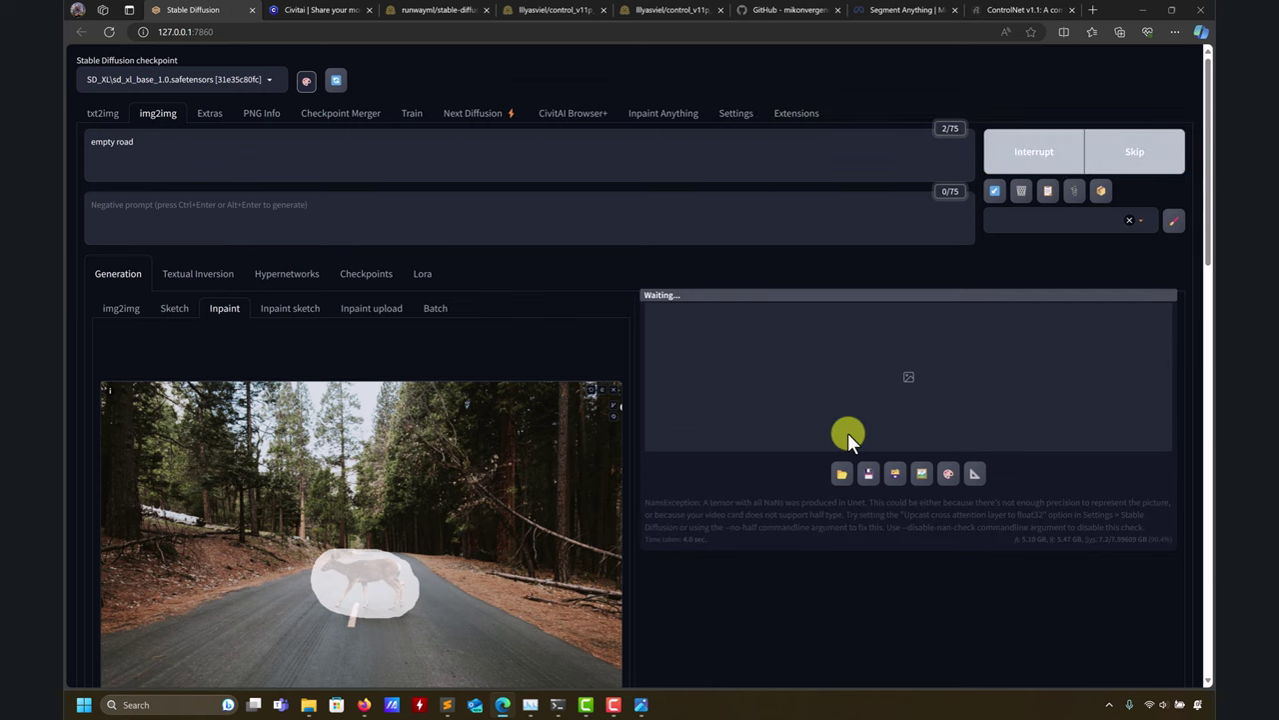
# Step: Read the web UI's console output for the SDXL generation attempt and return to the browser
pyautogui.click(561, 708)
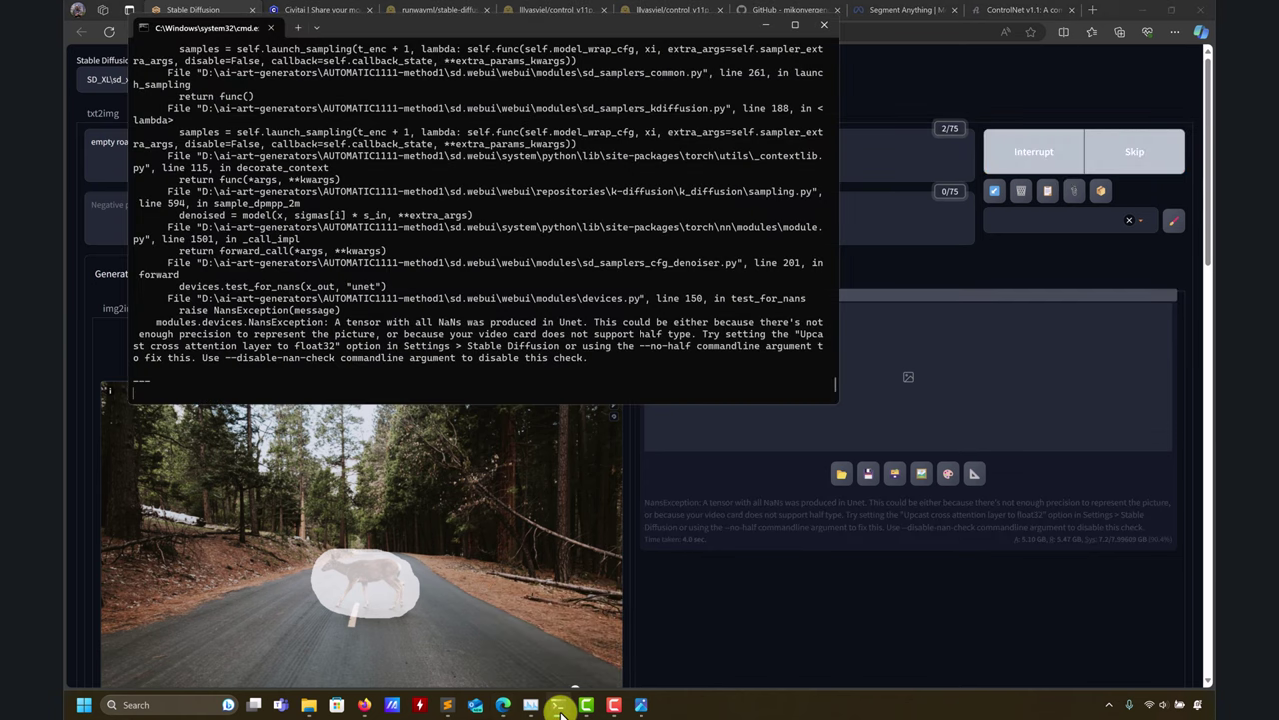
pyautogui.click(561, 708)
pyautogui.click(560, 706)
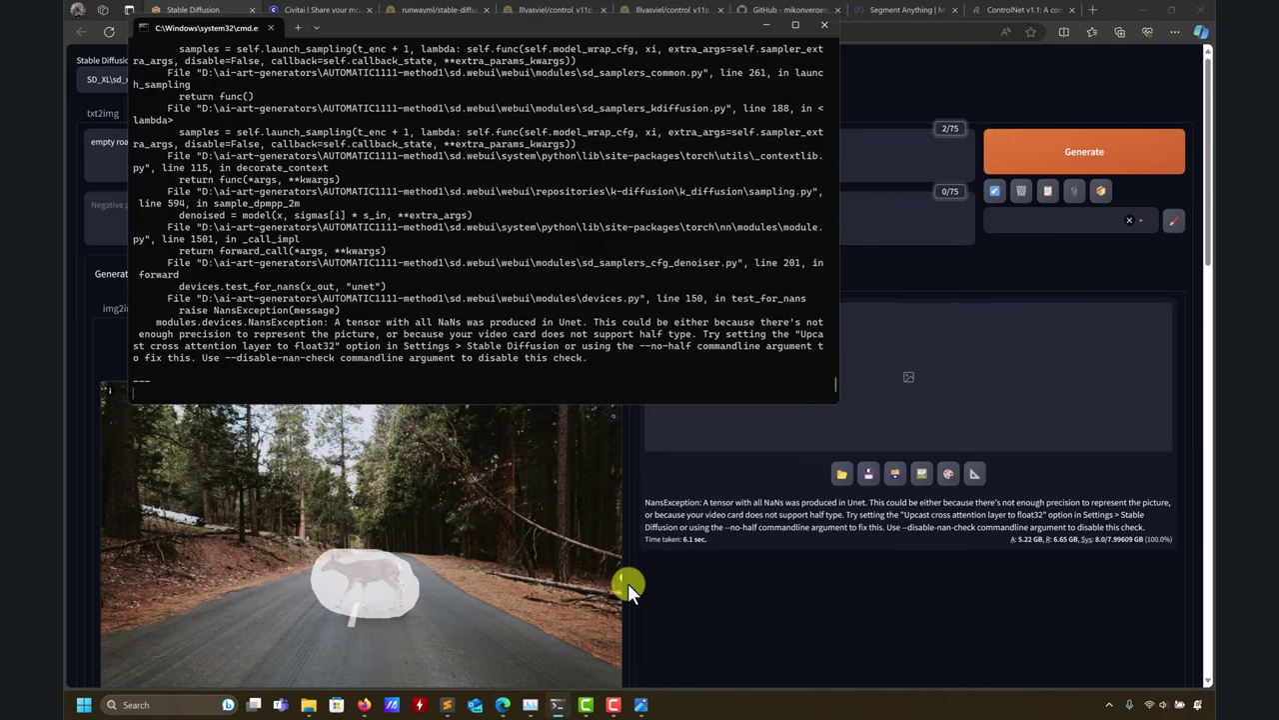
pyautogui.click(674, 571)
# Step: Switch to the SD_XL\playground-v2.fp16.safetensors checkpoint, try to generate the inpainted image, and check the console output
pyautogui.click(264, 72)
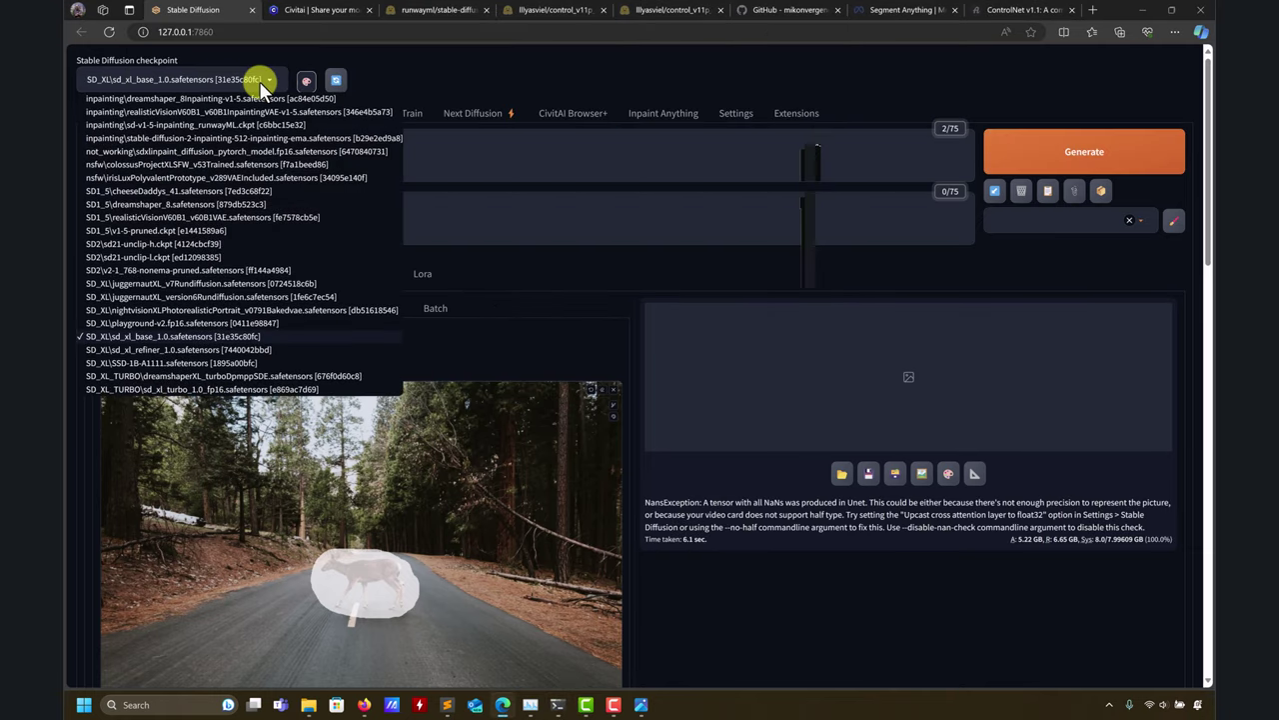
pyautogui.click(143, 330)
pyautogui.click(1080, 157)
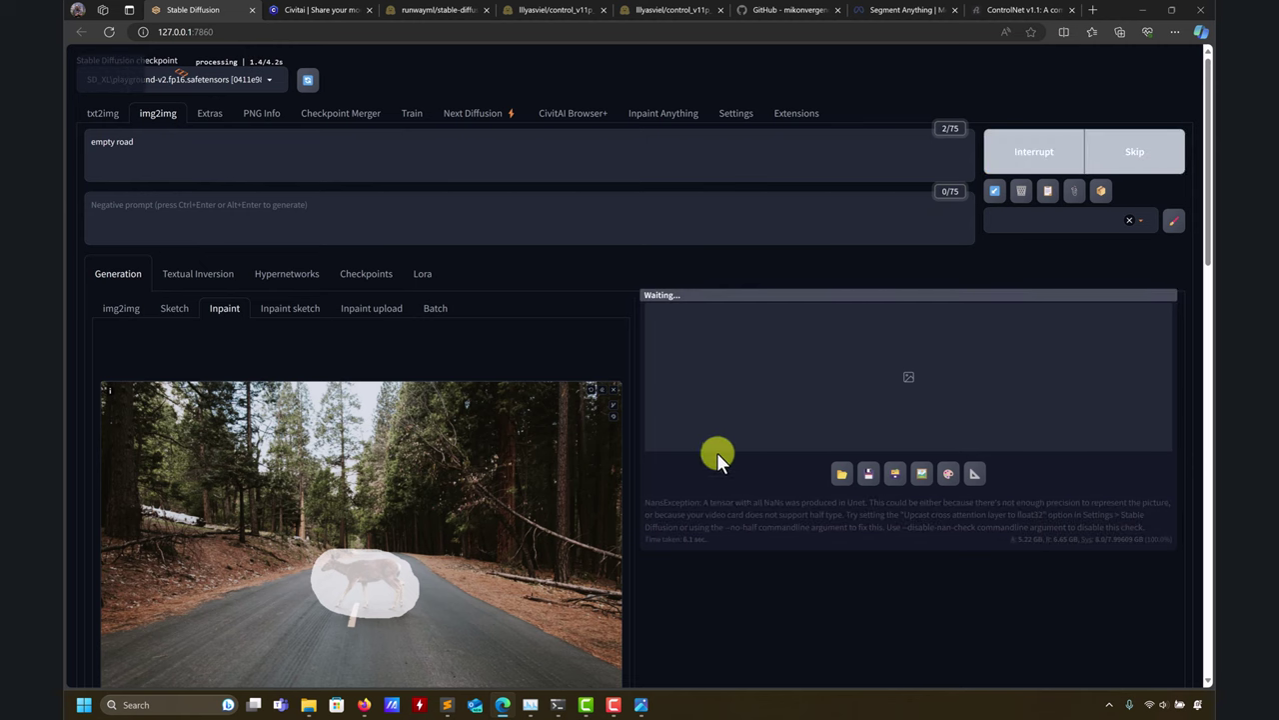
pyautogui.click(557, 700)
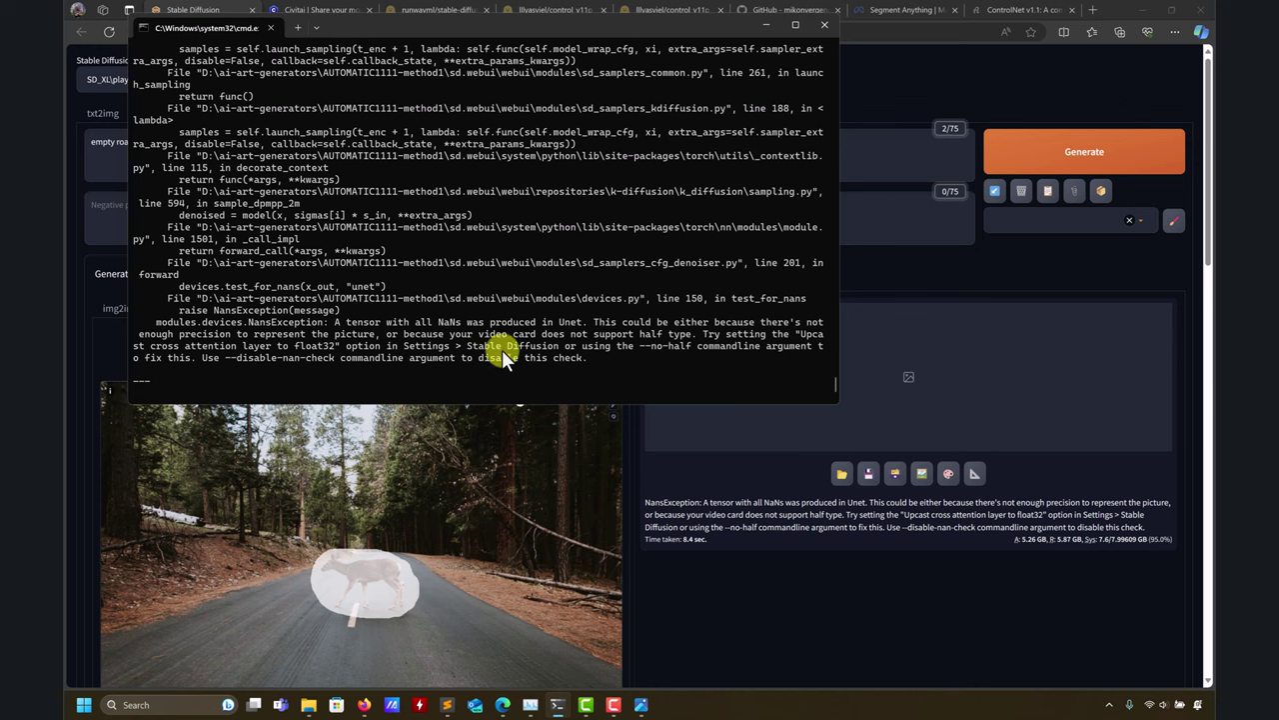
pyautogui.click(747, 572)
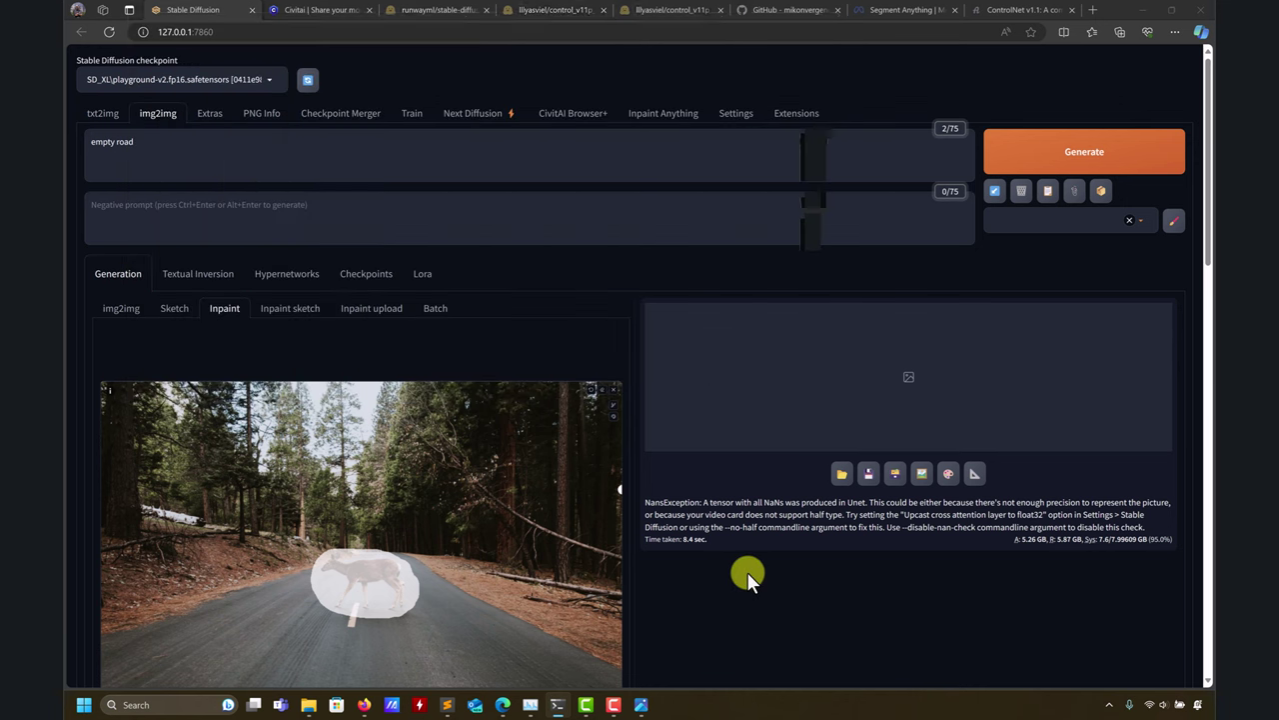
# Step: Switch to the SD1_5\dreamshaper_8.safetensors checkpoint and generate the inpainted image, following its progress in the console
pyautogui.click(267, 77)
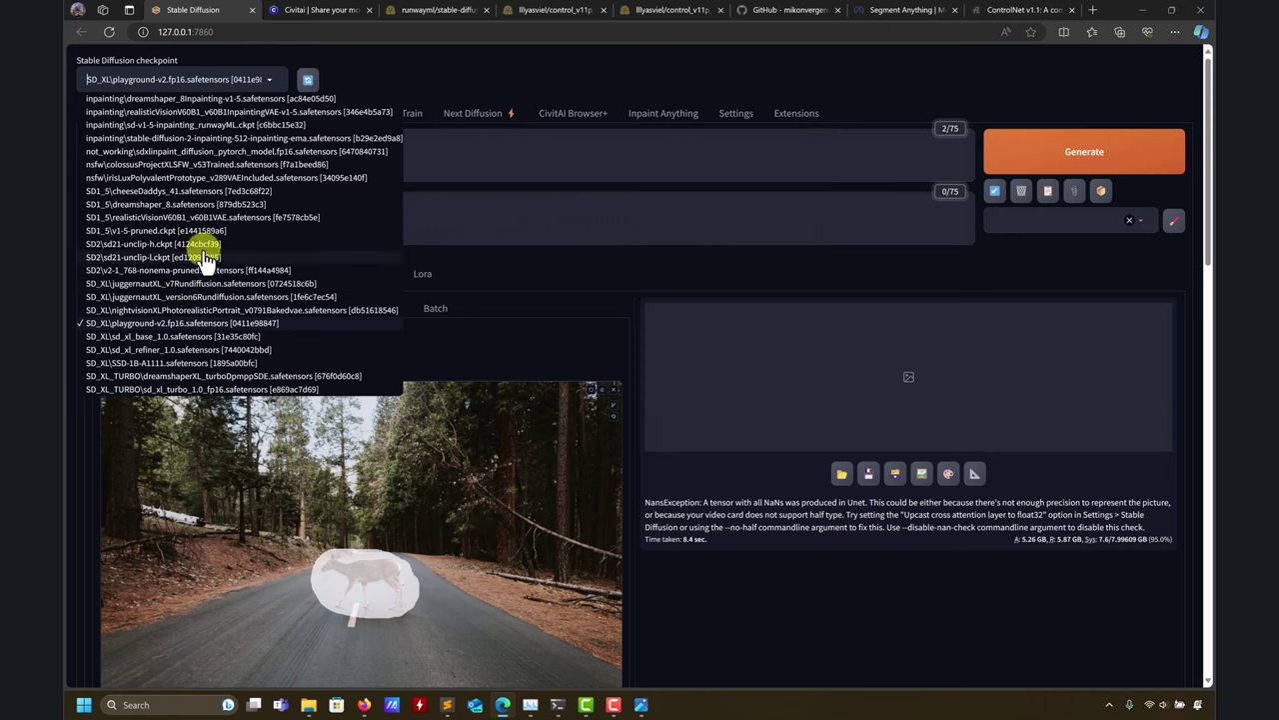
pyautogui.click(166, 204)
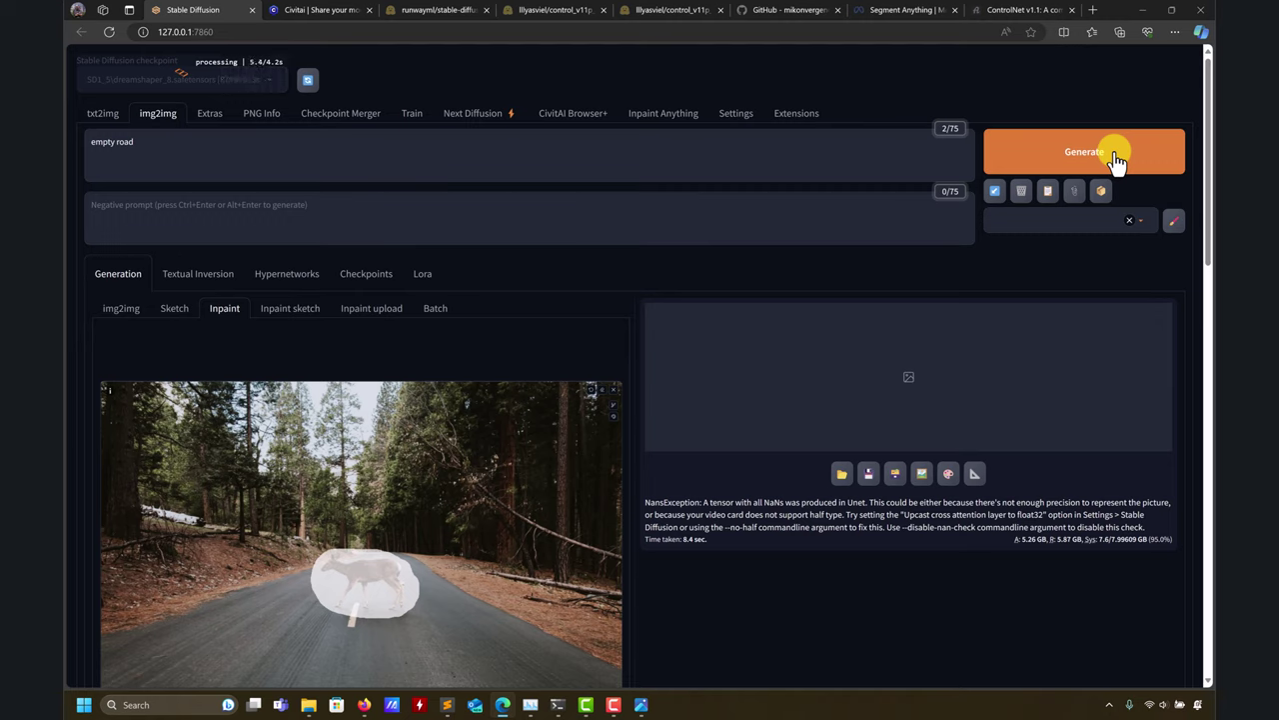
pyautogui.click(1115, 160)
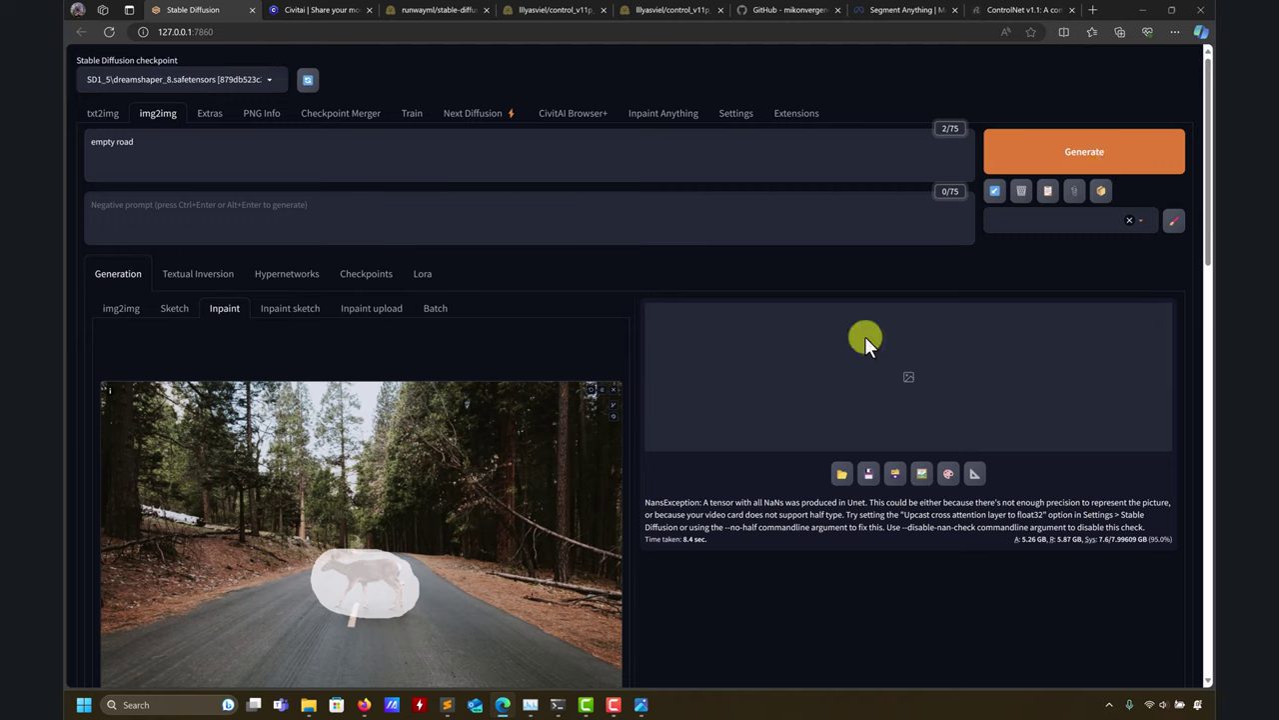
pyautogui.click(559, 708)
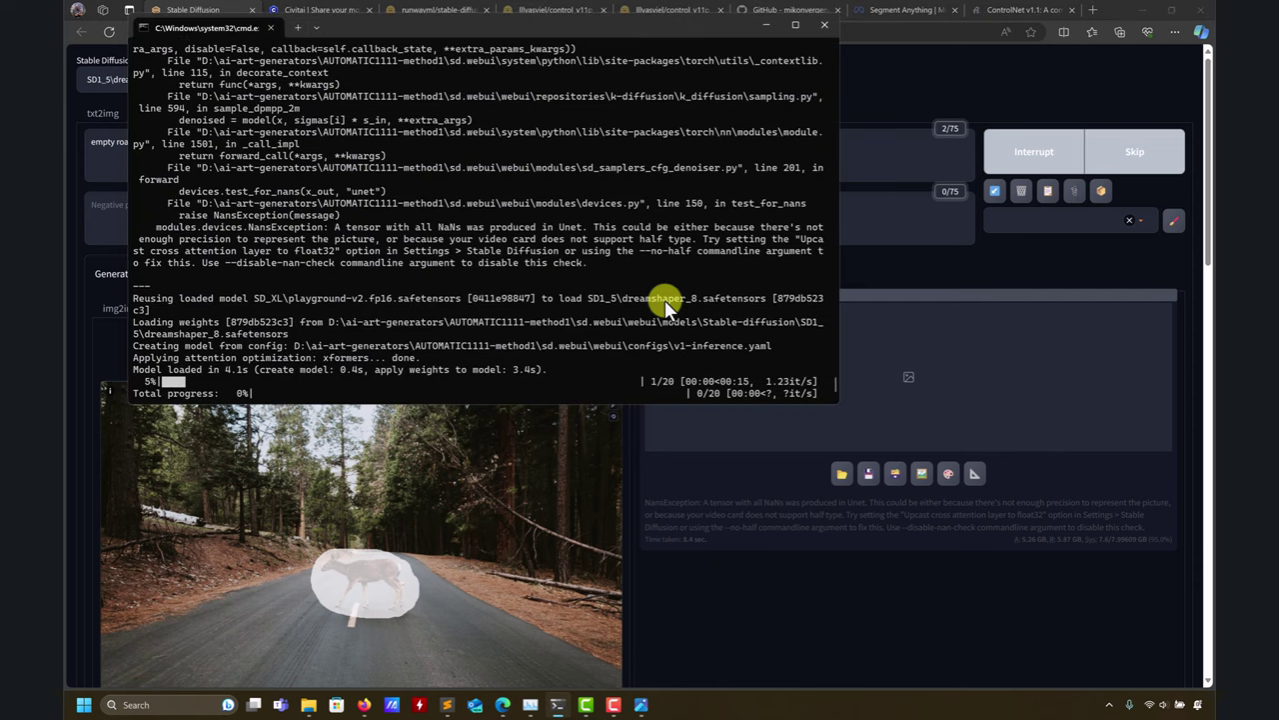
pyautogui.click(765, 25)
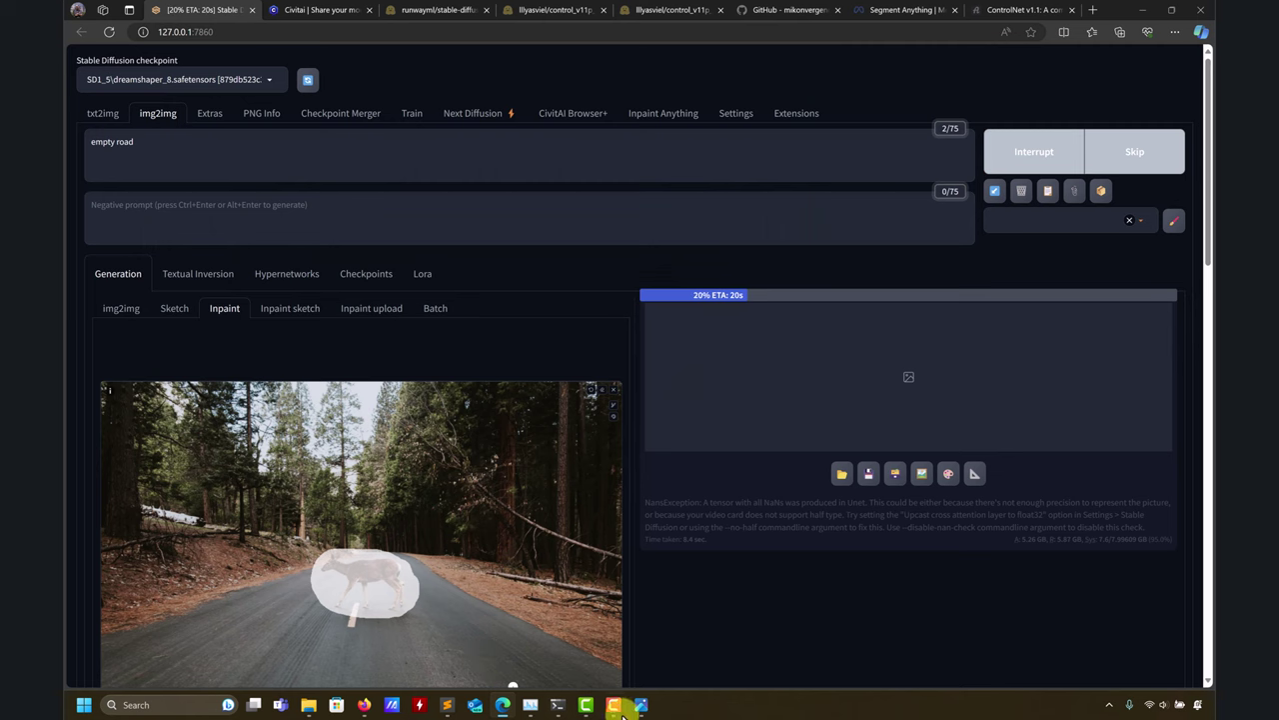
pyautogui.click(558, 704)
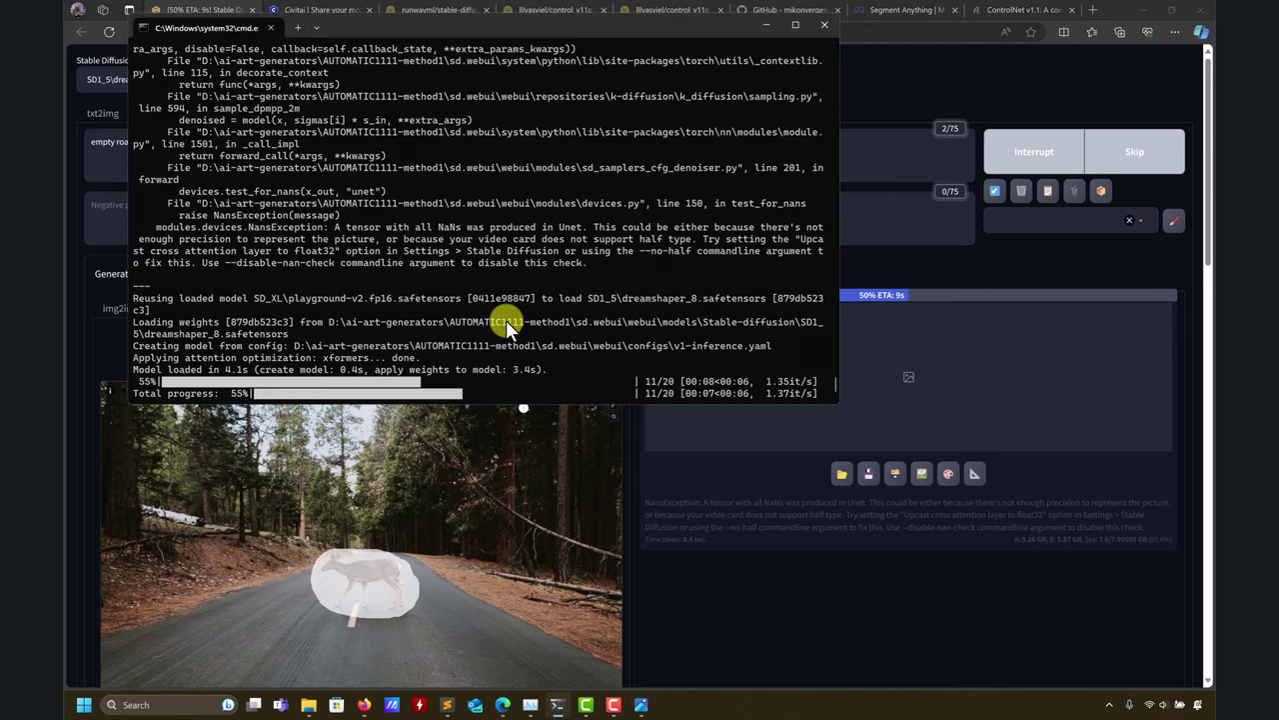
pyautogui.click(767, 25)
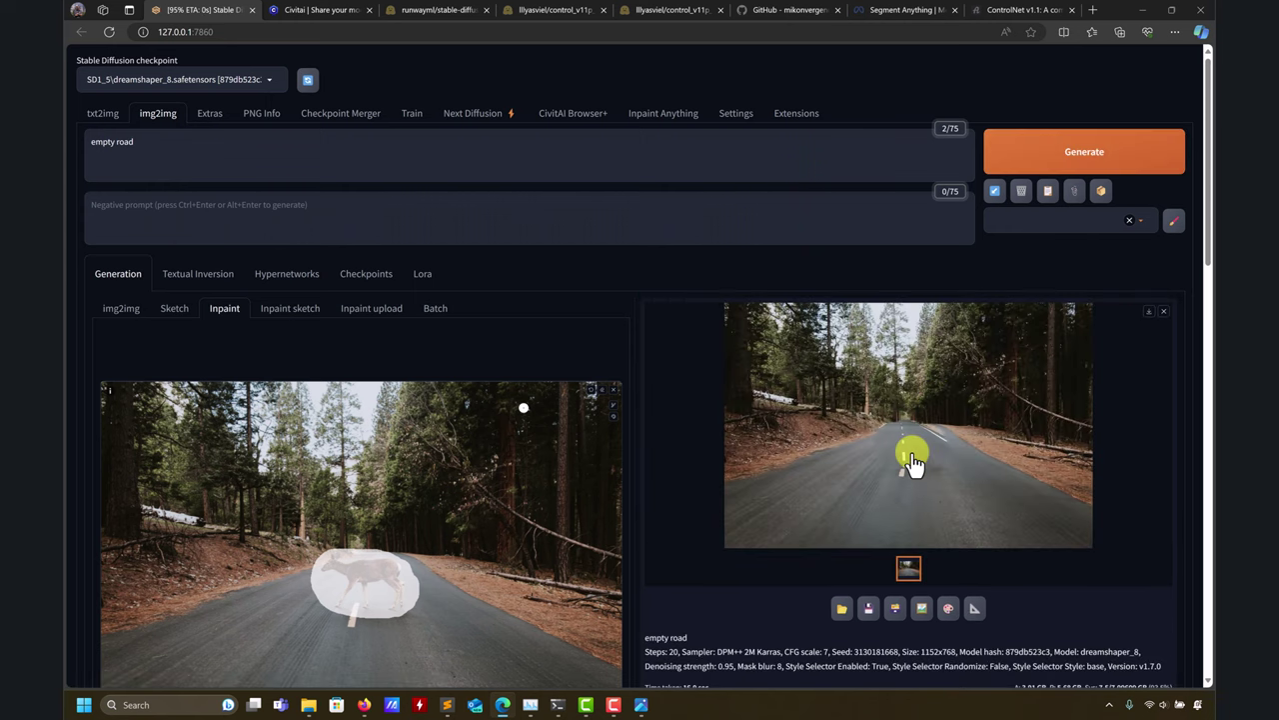
# Step: Inspect the road surface and lane markings in the enlarged dreamshaper_8 result, comparing it with the masked source photo
pyautogui.click(905, 447)
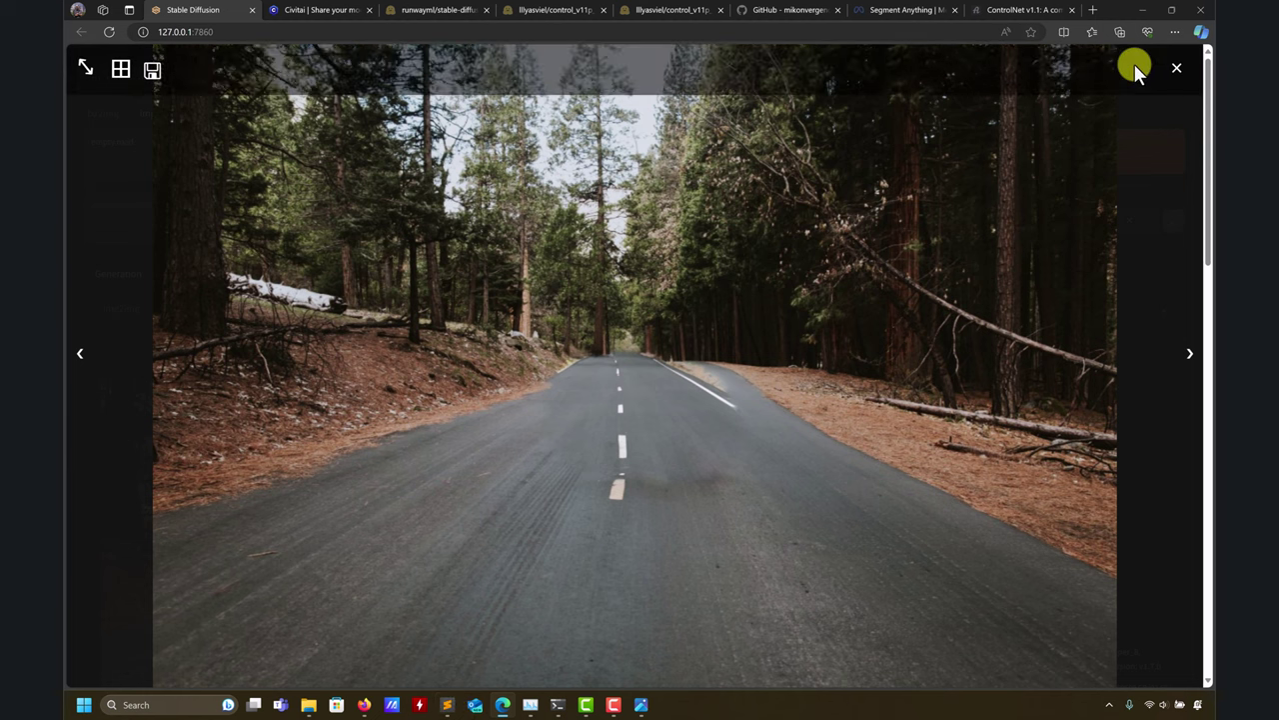
pyautogui.click(1177, 67)
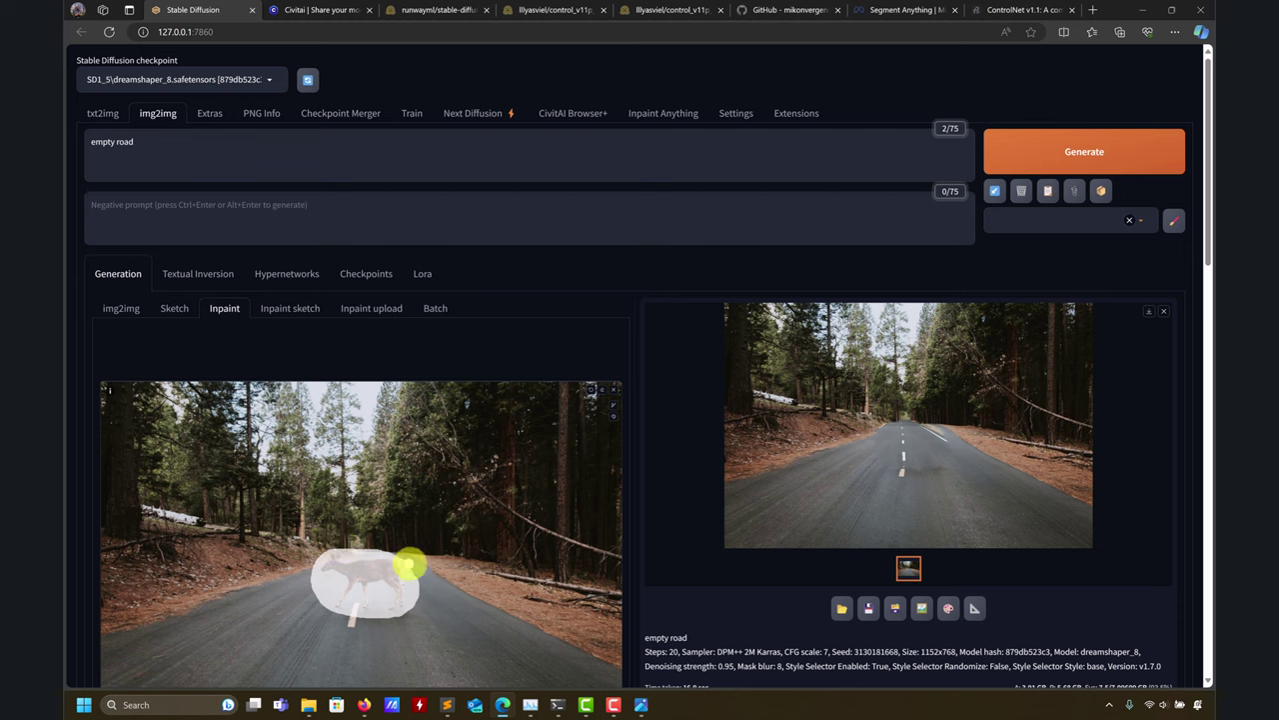
pyautogui.click(888, 436)
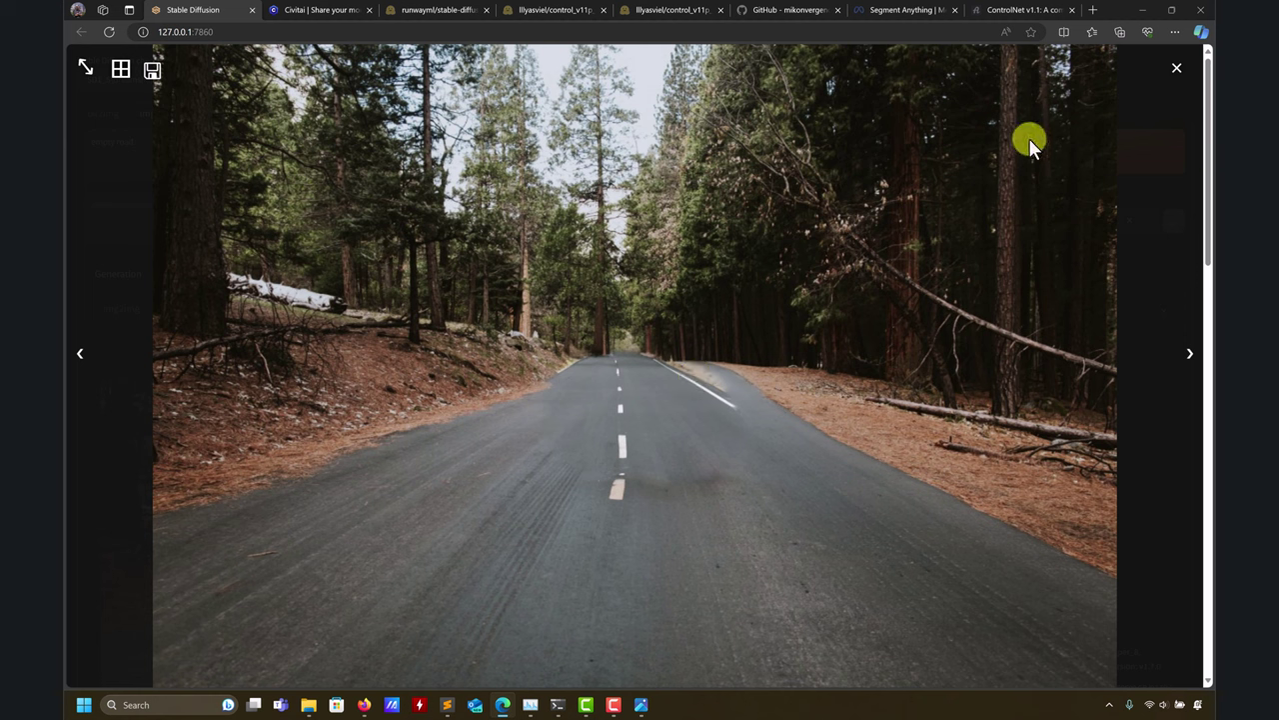
pyautogui.click(1176, 67)
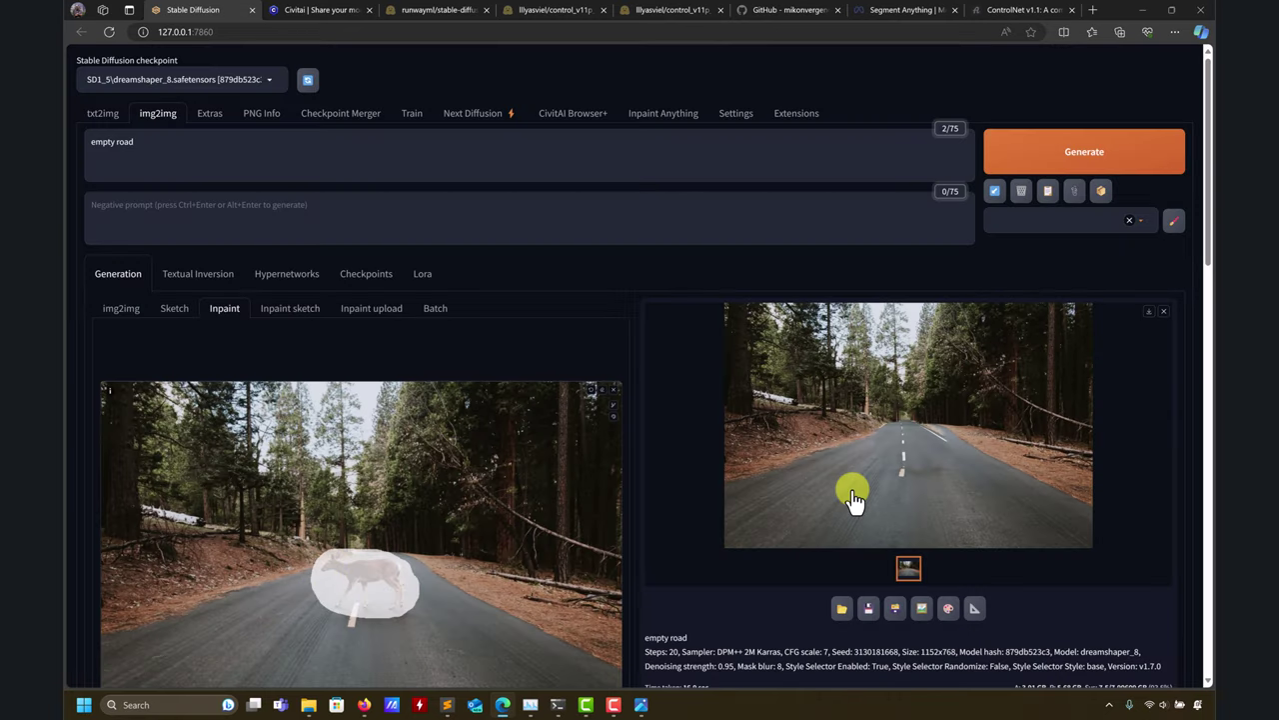
# Step: Review the available checkpoints and the inpaint generation settings, keeping the current selection, and close the enlarged result
pyautogui.click(265, 77)
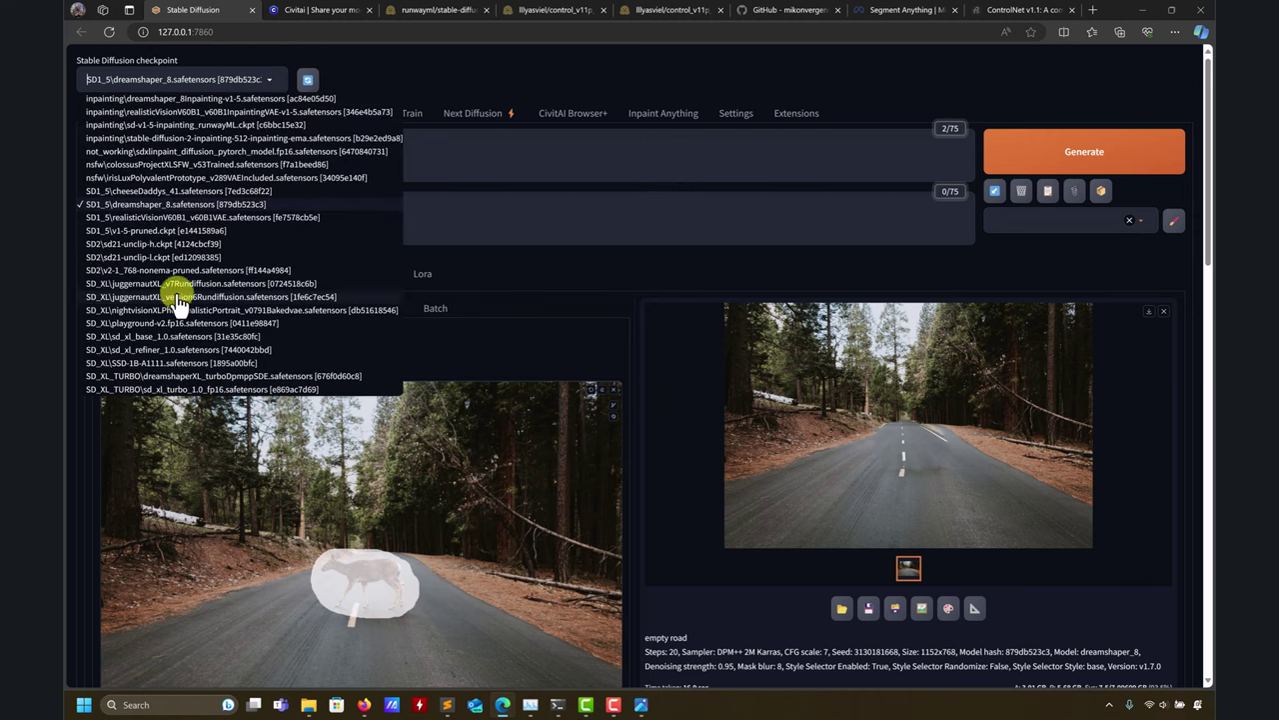
pyautogui.click(659, 365)
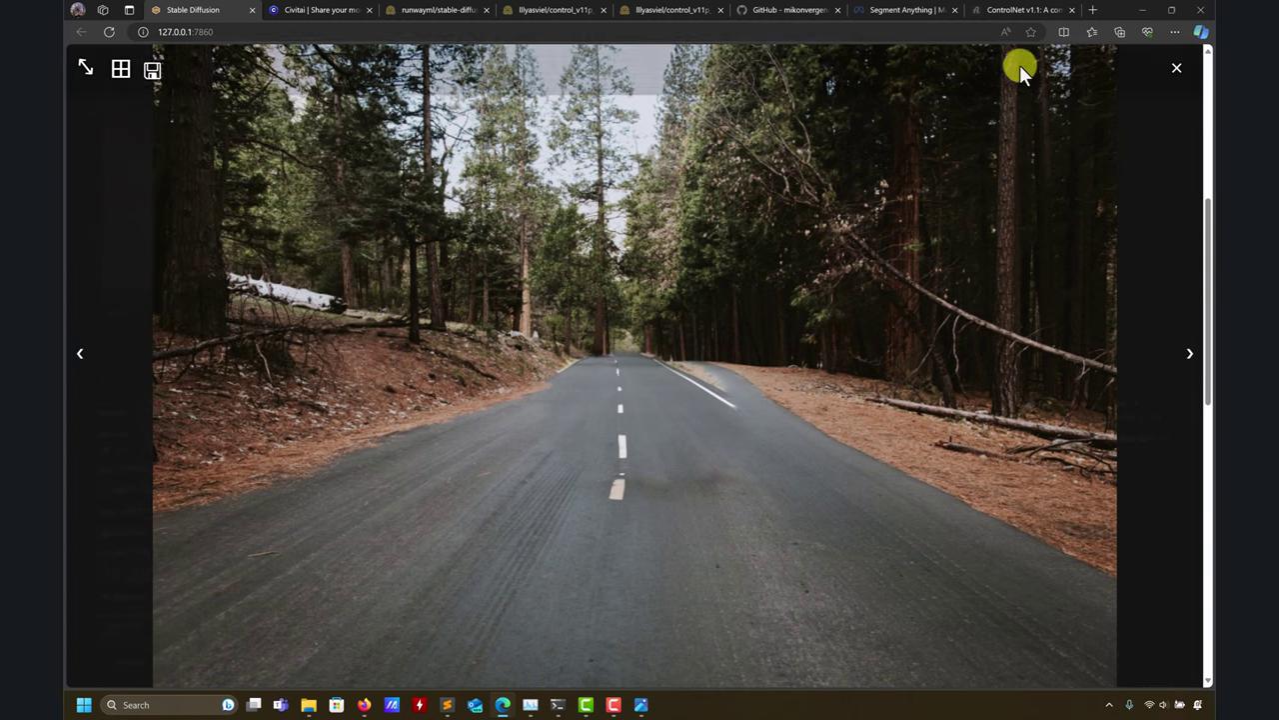
pyautogui.click(1186, 68)
pyautogui.scroll(-3, 371, 417)
pyautogui.scroll(-4, 371, 417)
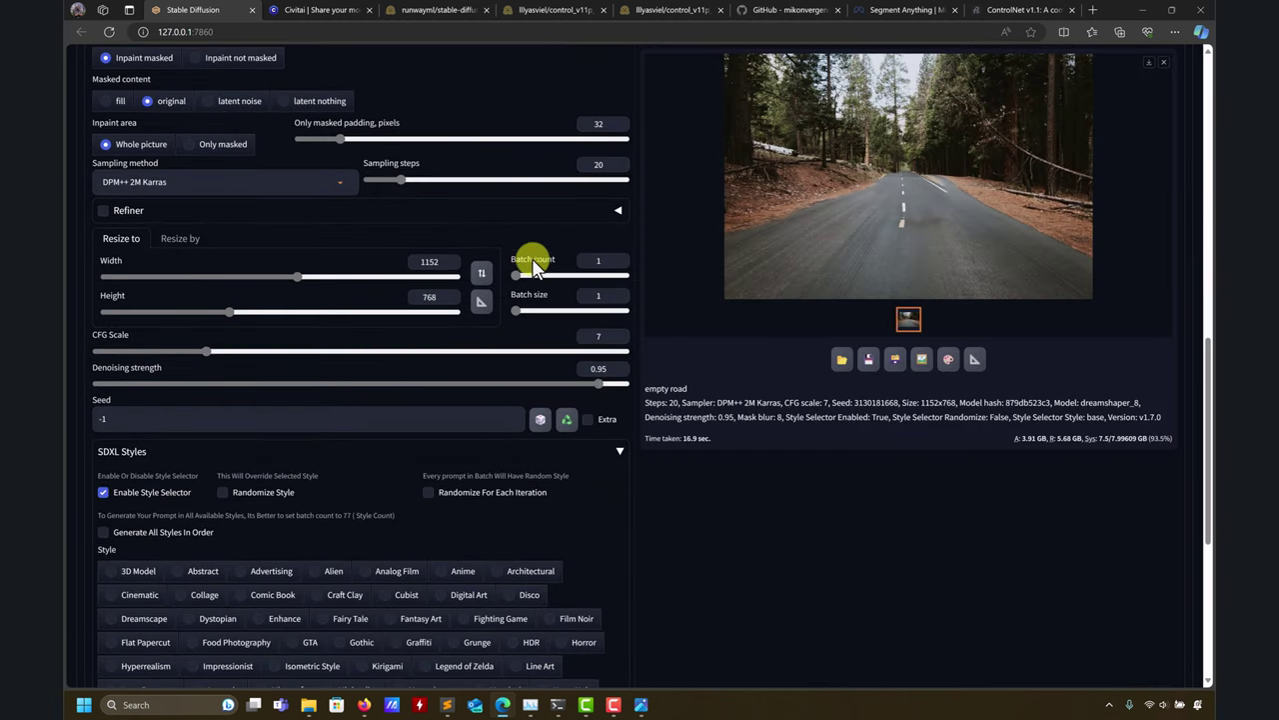
pyautogui.scroll(4, 700, 450)
pyautogui.scroll(5, 710, 465)
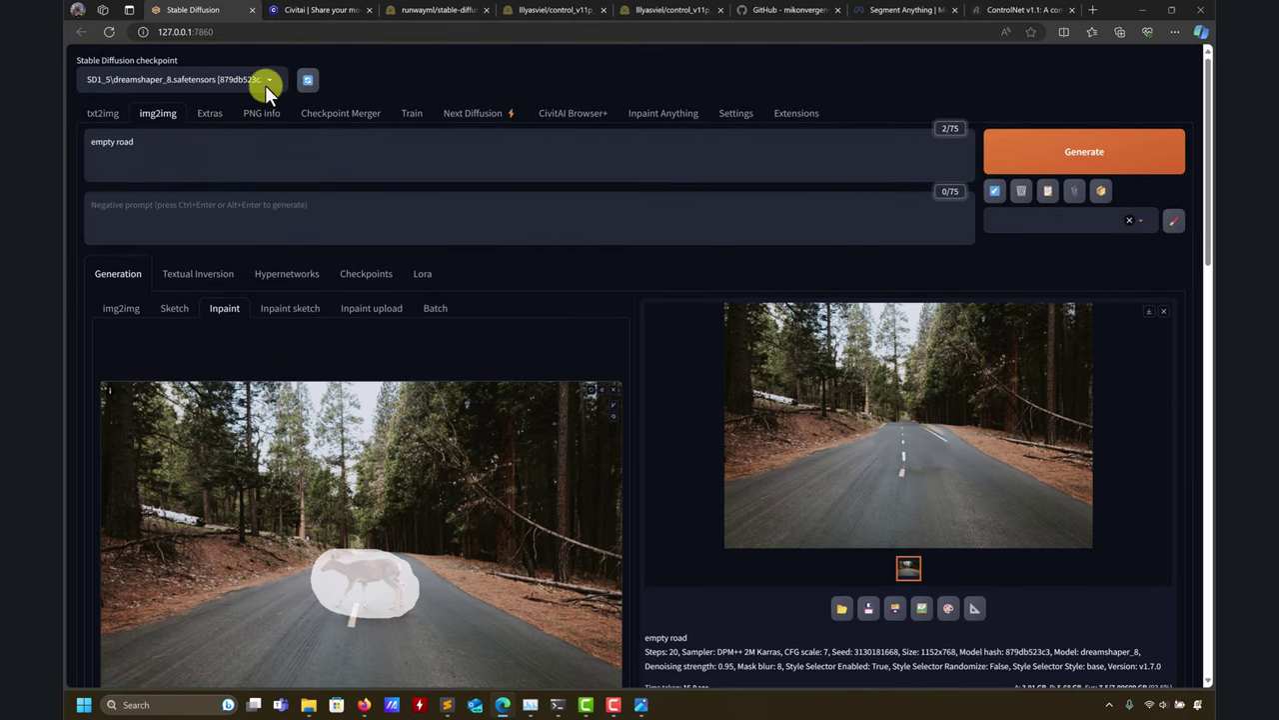
pyautogui.click(268, 84)
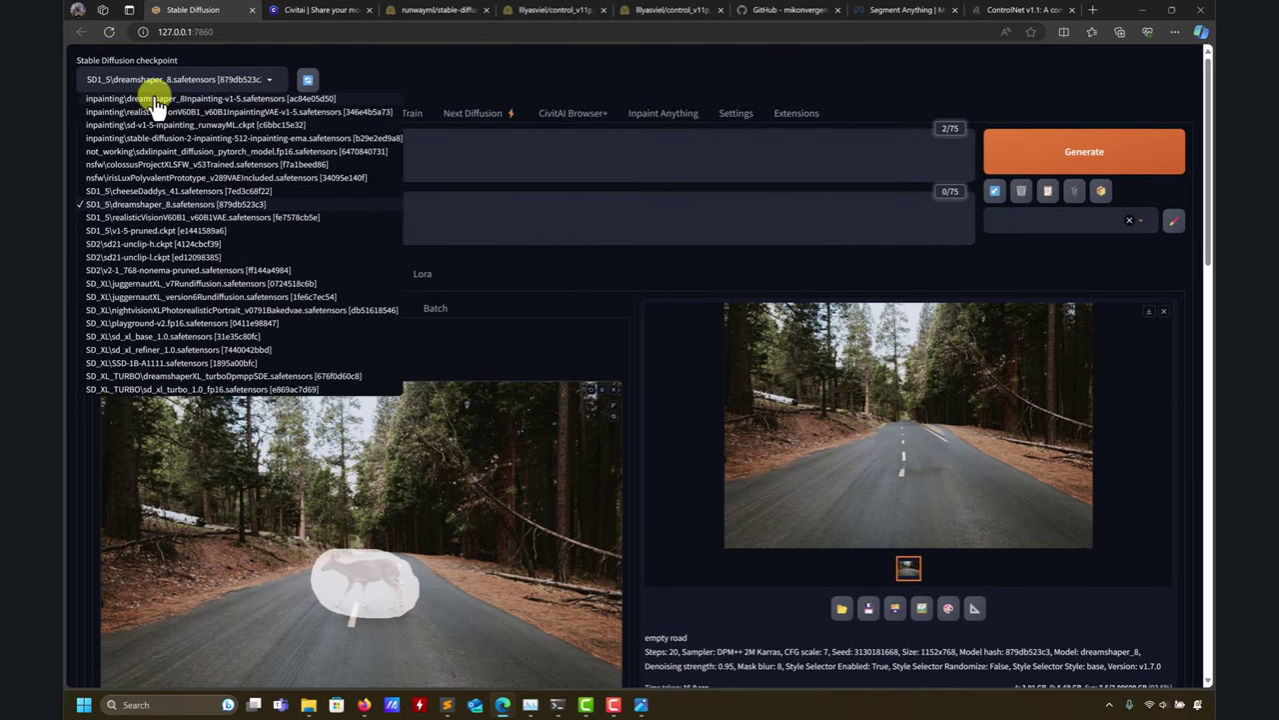
pyautogui.click(685, 372)
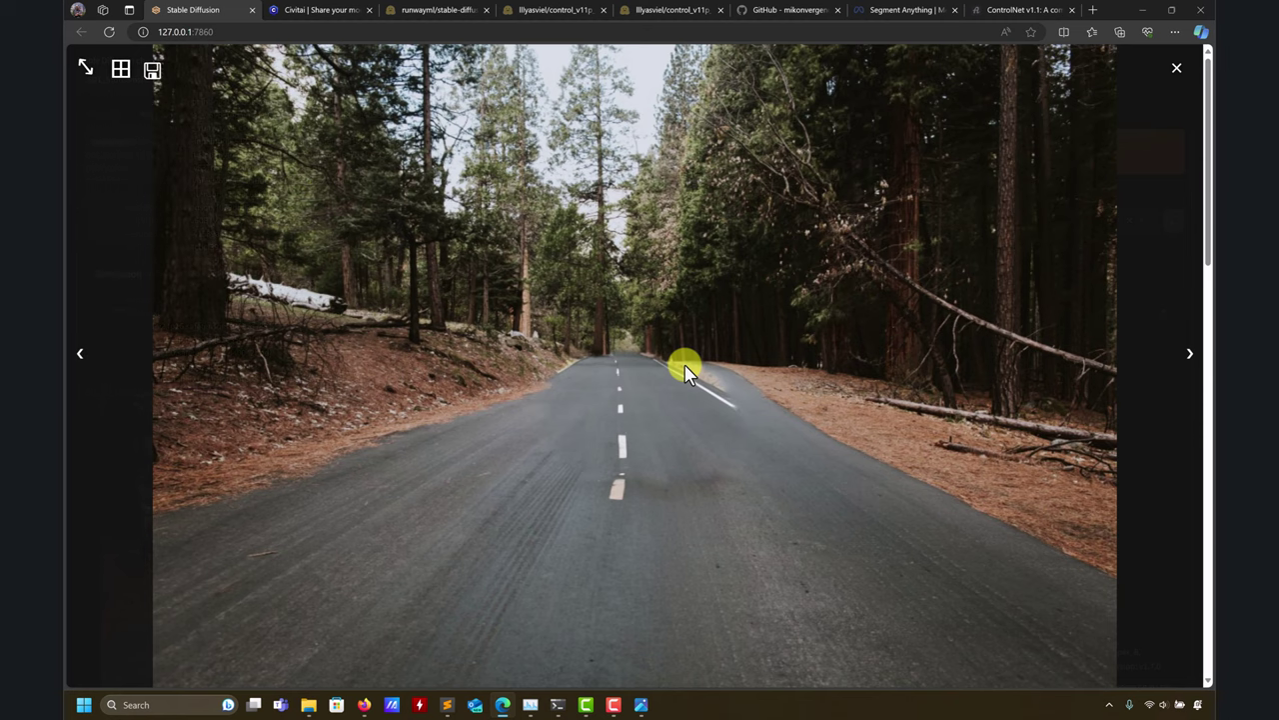
pyautogui.click(1177, 68)
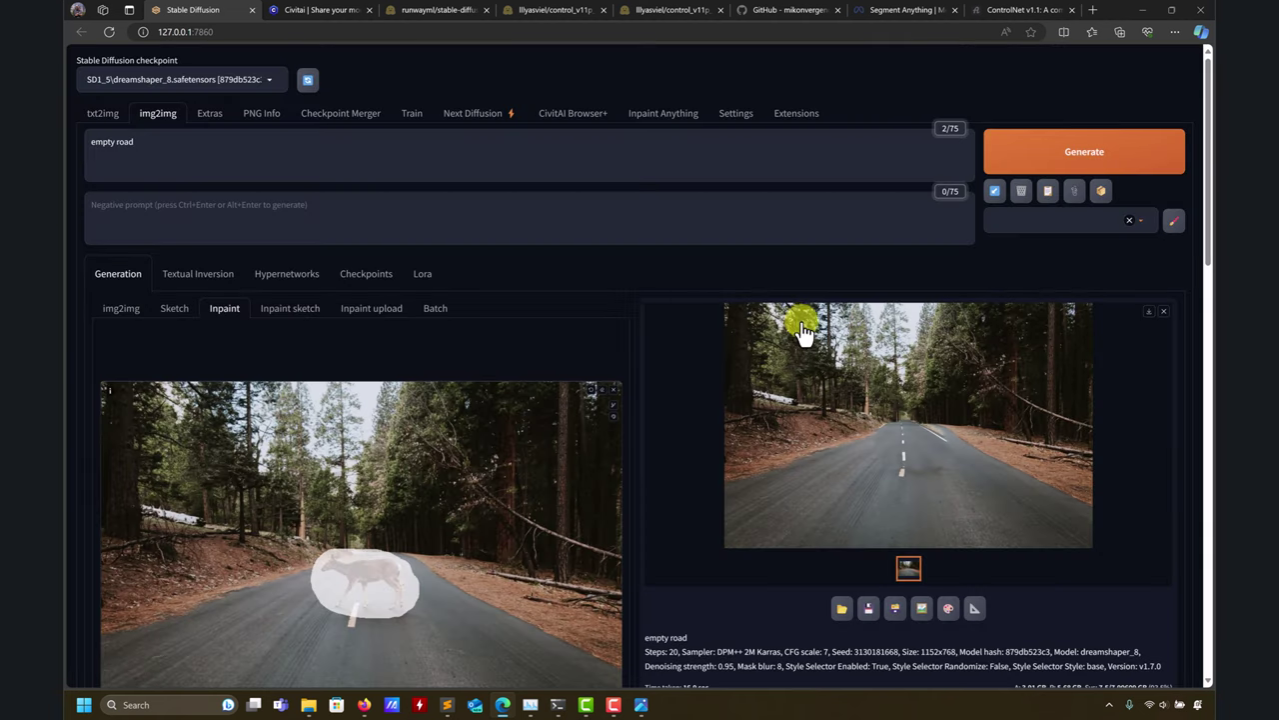
# Step: View the upscaled JPEG of the deer photo from the wildlifeEnvounter-upscale folder inside for_inpaint_anything and close it
pyautogui.moveTo(305, 702)
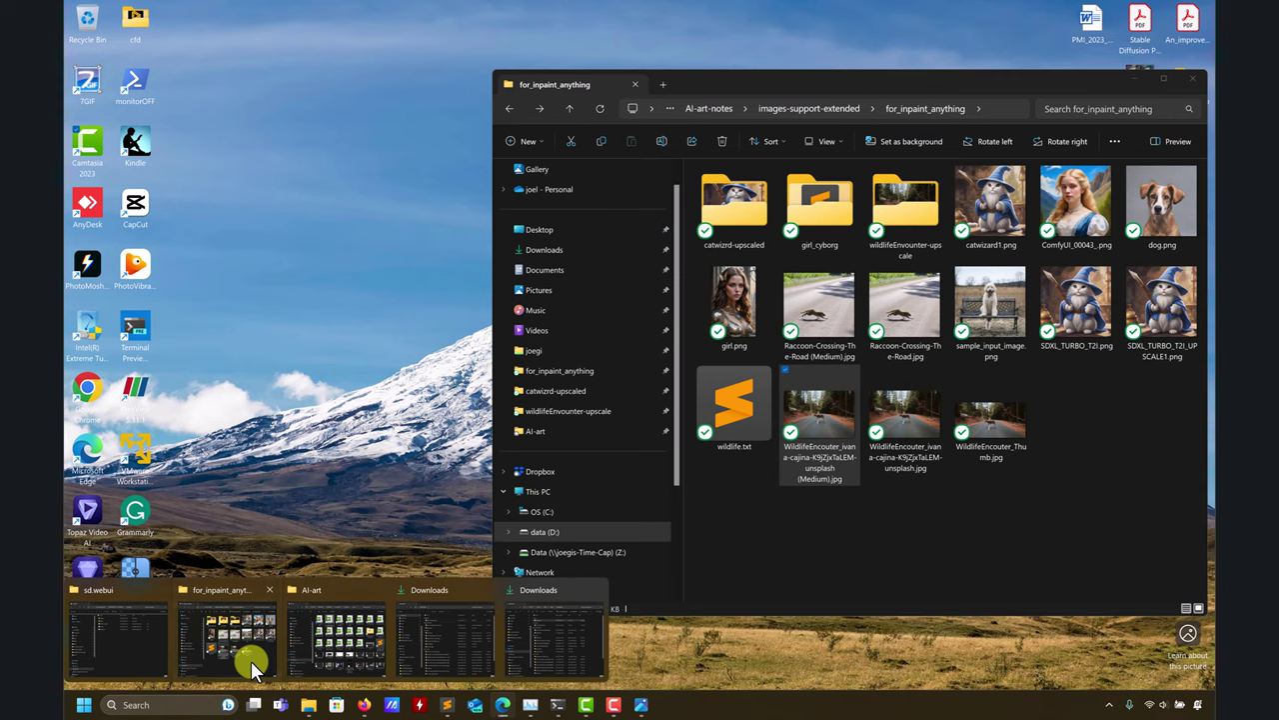
pyautogui.click(251, 661)
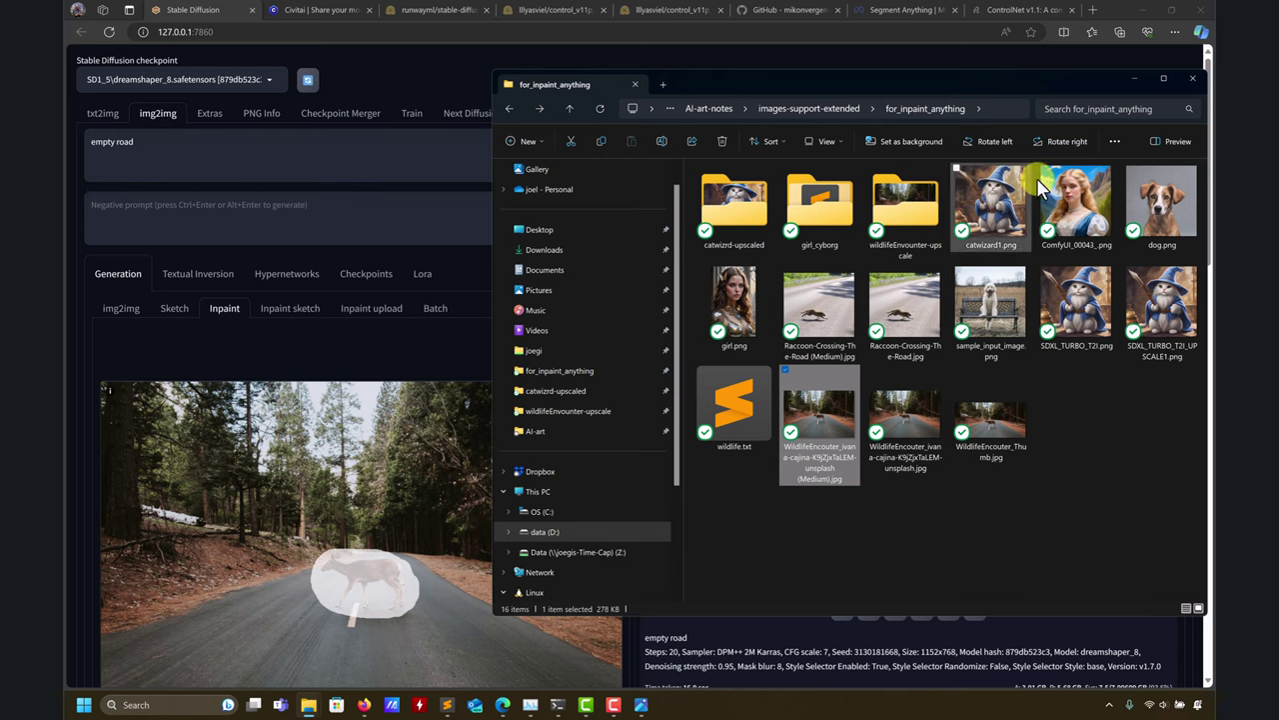
pyautogui.moveTo(935, 79); pyautogui.dragTo(579, 95)
pyautogui.doubleClick(542, 215)
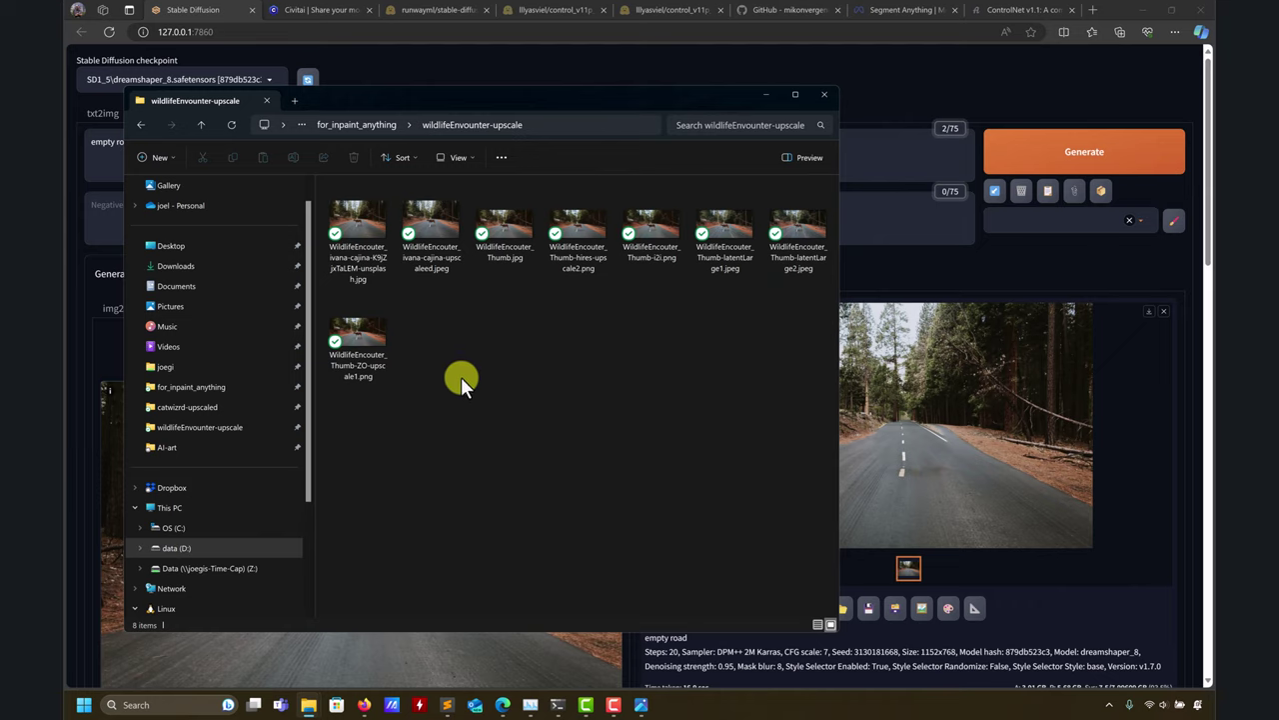
pyautogui.doubleClick(437, 236)
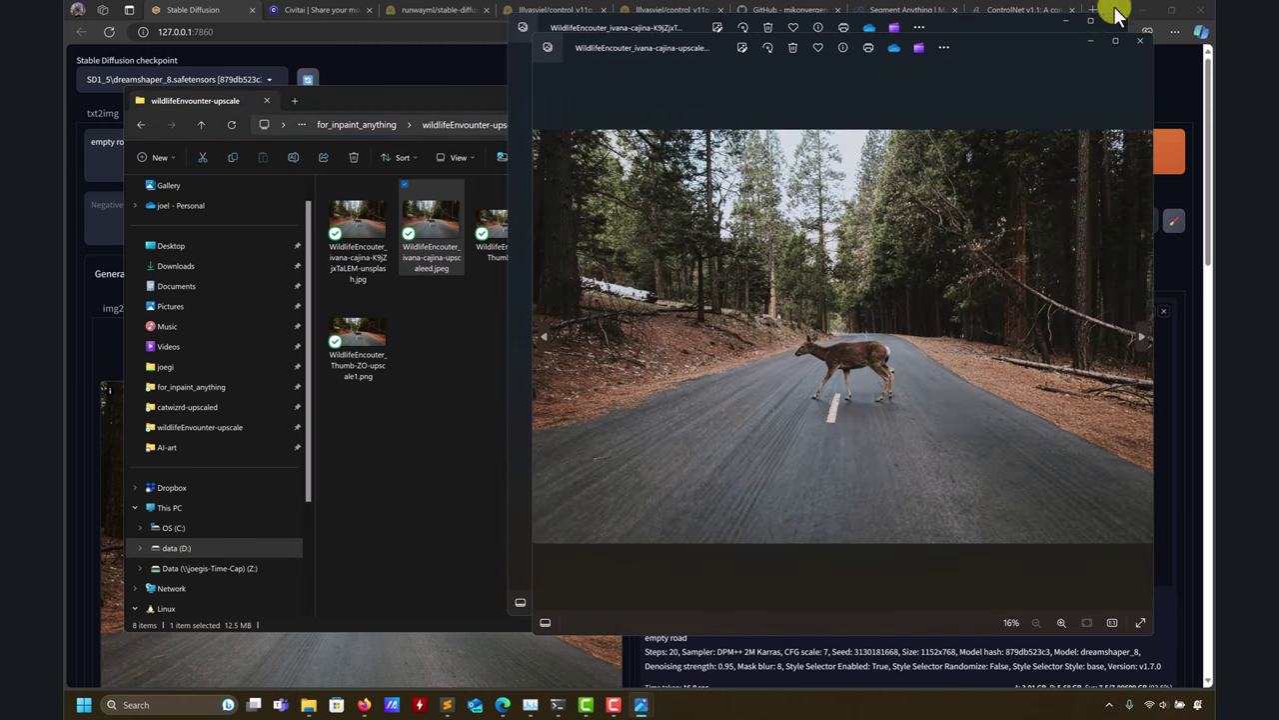
pyautogui.click(1139, 44)
# Step: Examine the far end of the road behind the deer in the other open photo up close, and close the viewer
pyautogui.scroll(5, 808, 322)
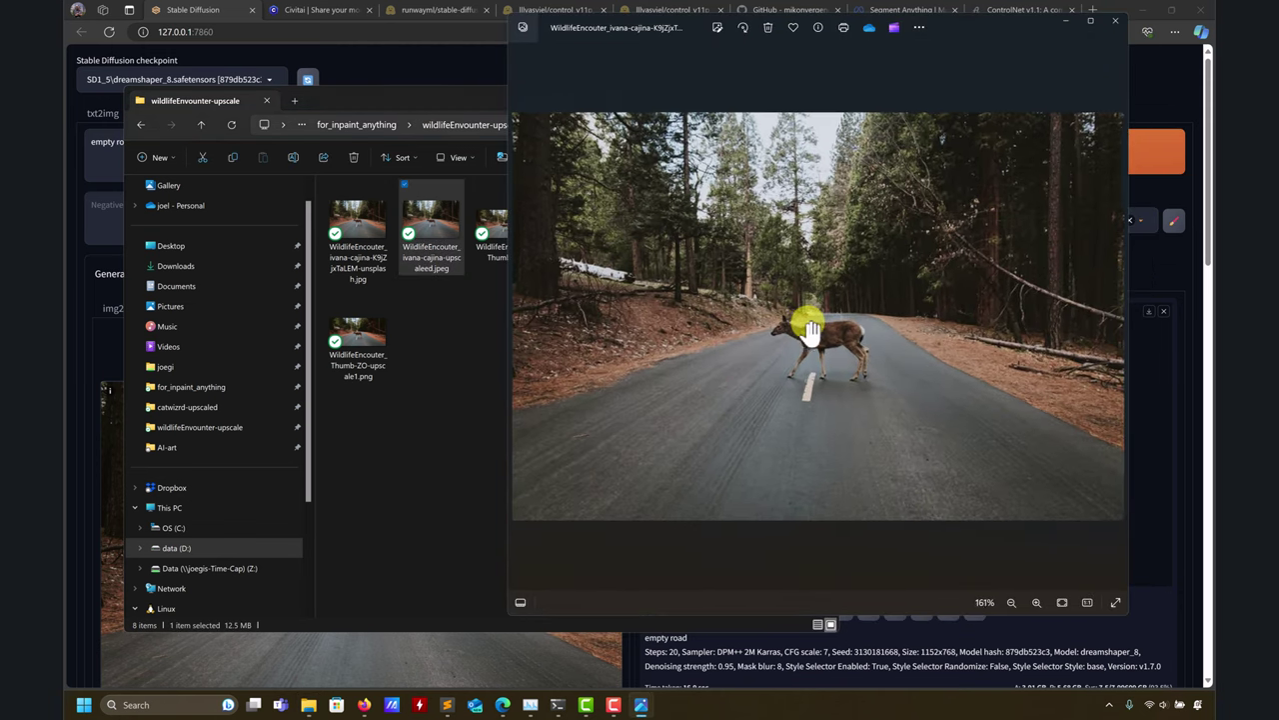
pyautogui.scroll(8, 806, 311)
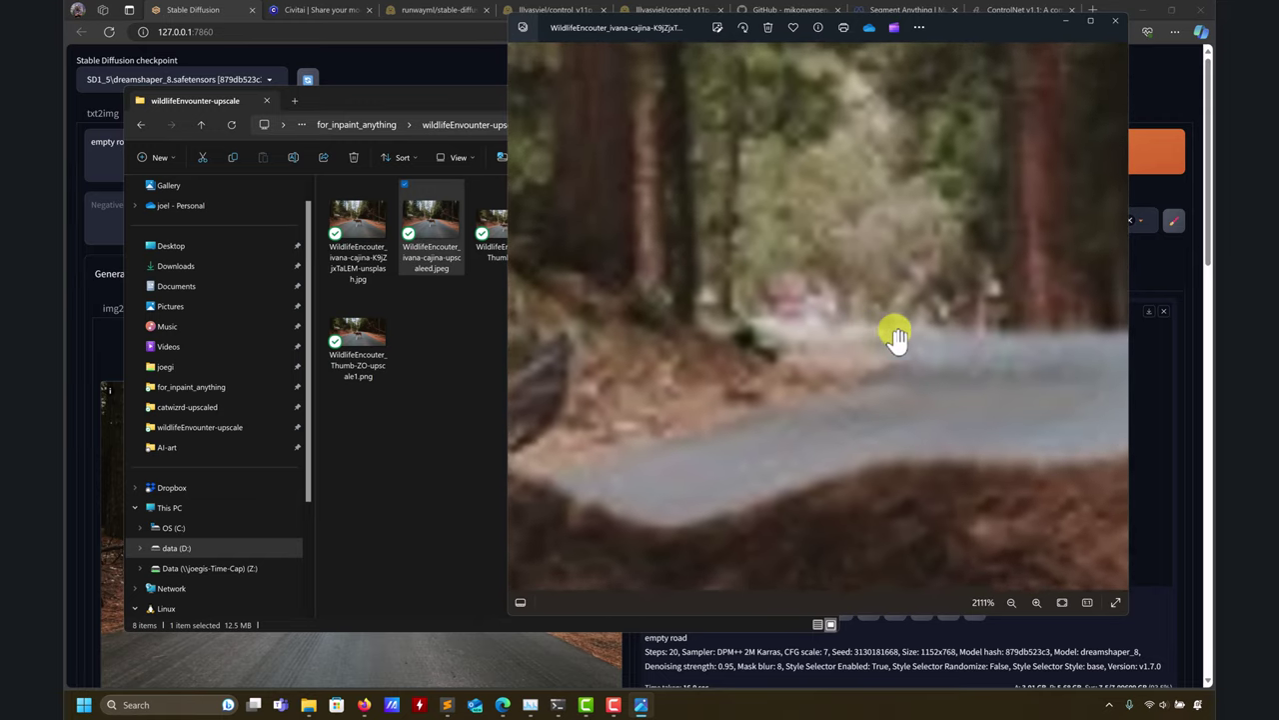
pyautogui.scroll(-5, 951, 331)
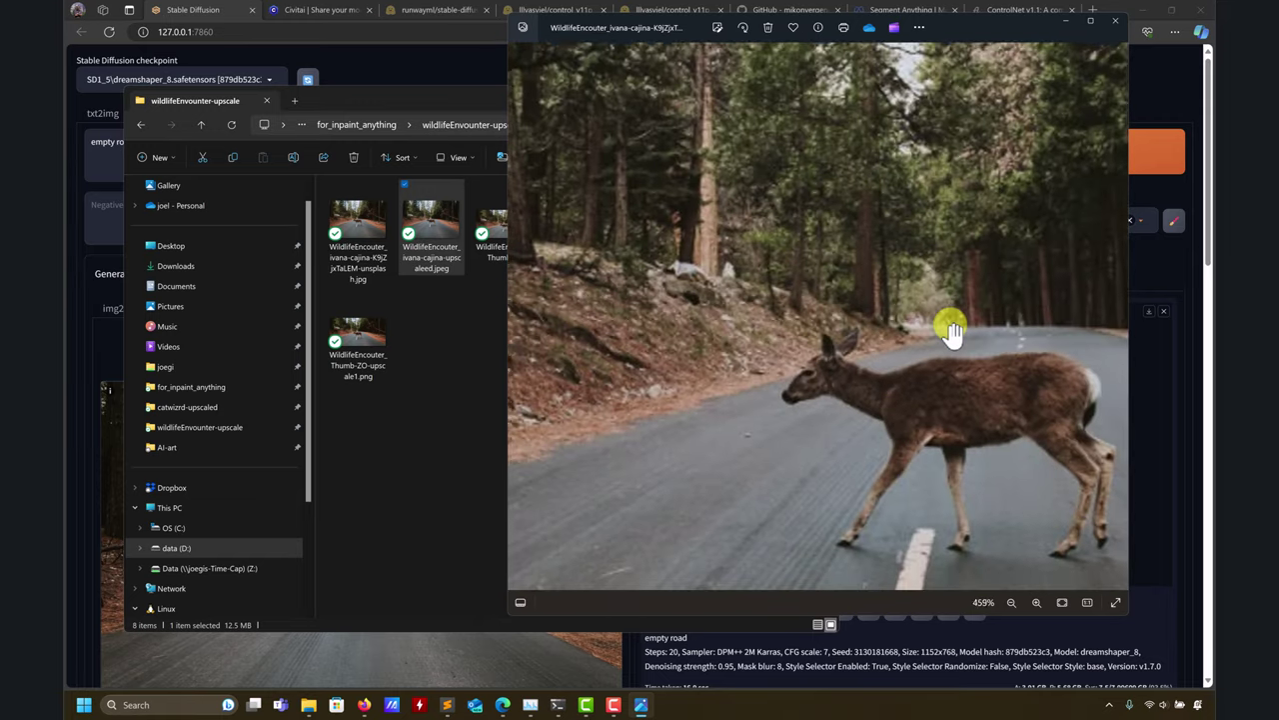
pyautogui.scroll(3, 949, 333)
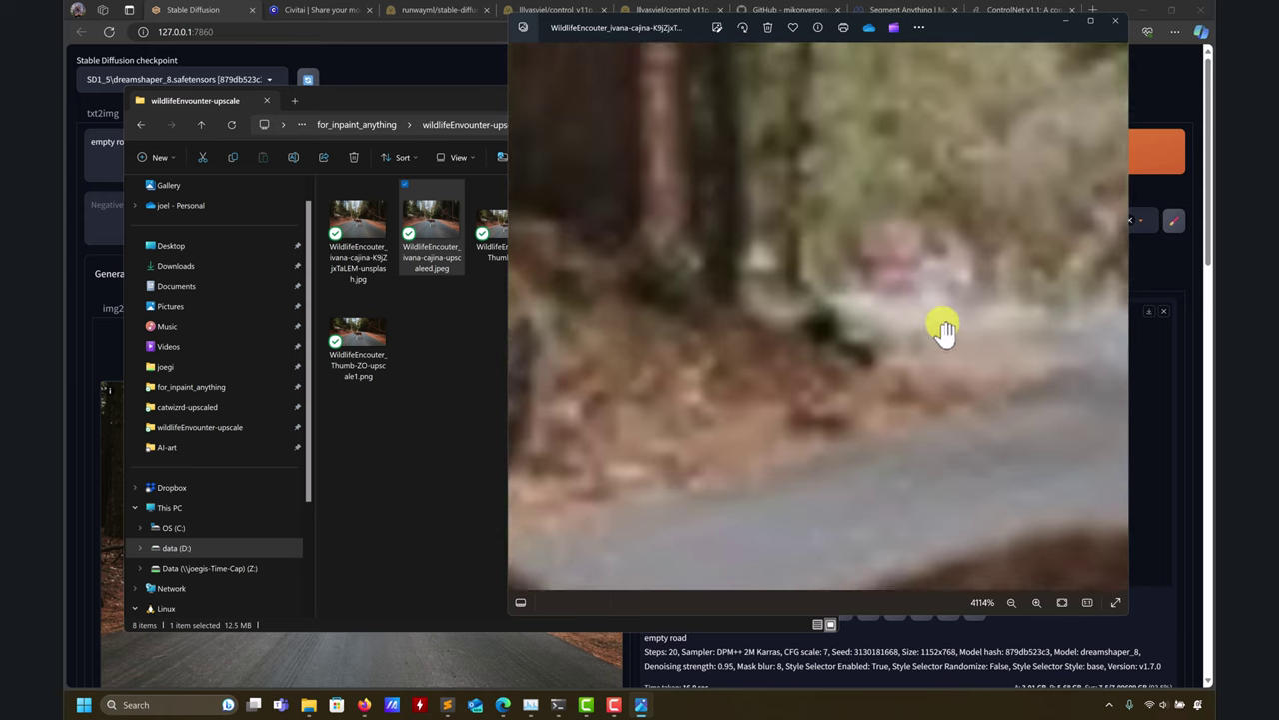
pyautogui.scroll(-4, 943, 335)
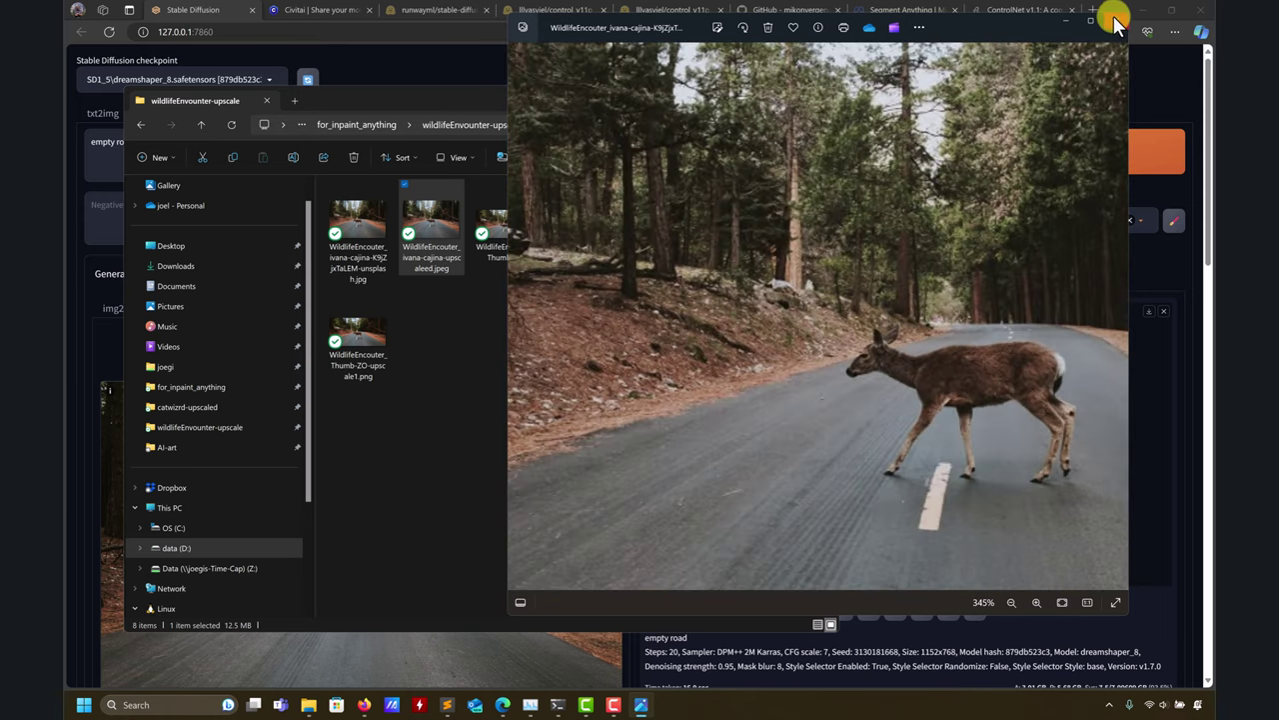
pyautogui.click(1115, 22)
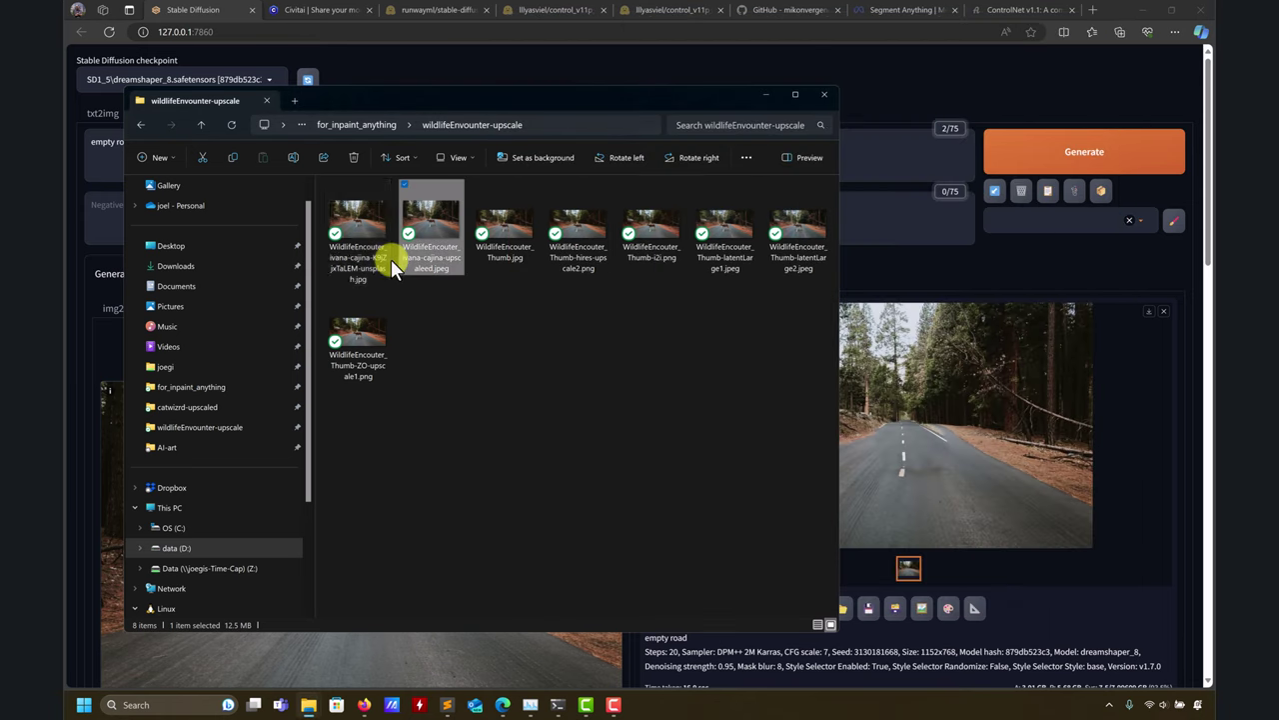
# Step: Open the original unsplash JPG of the deer, examine the distant road behind the animal up close, and close it
pyautogui.click(362, 245)
pyautogui.doubleClick(362, 245)
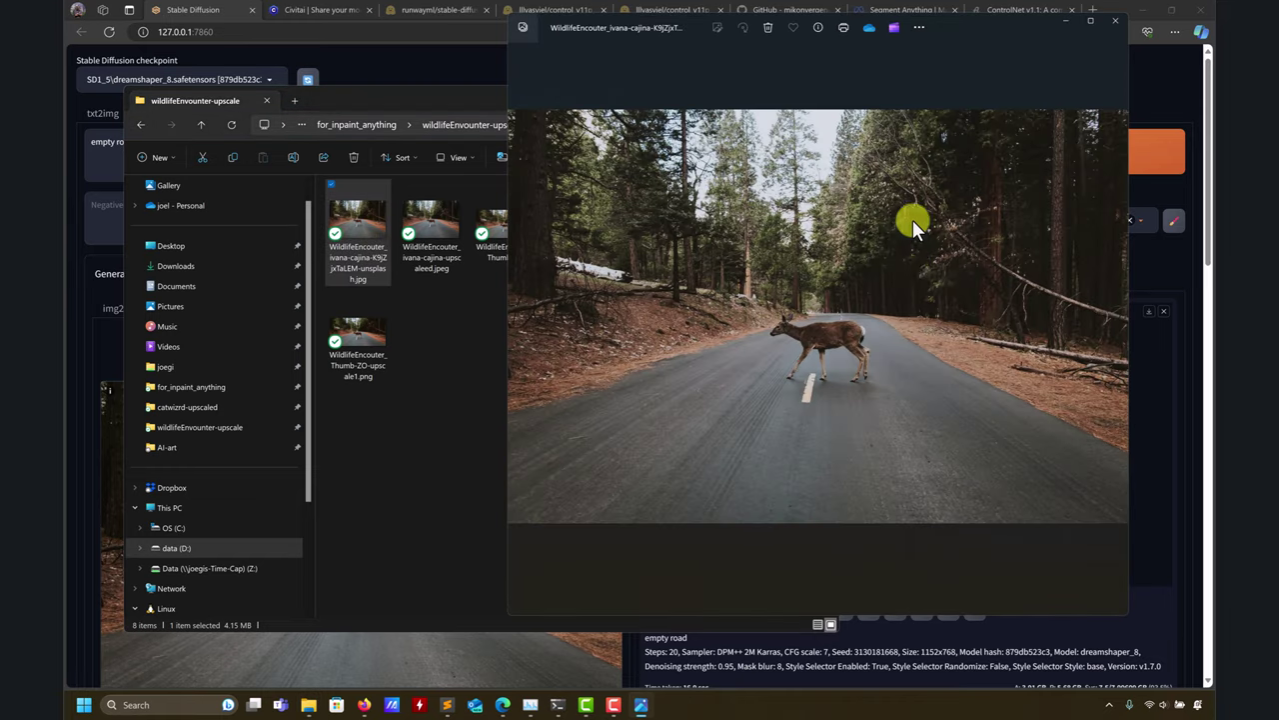
pyautogui.scroll(5, 839, 302)
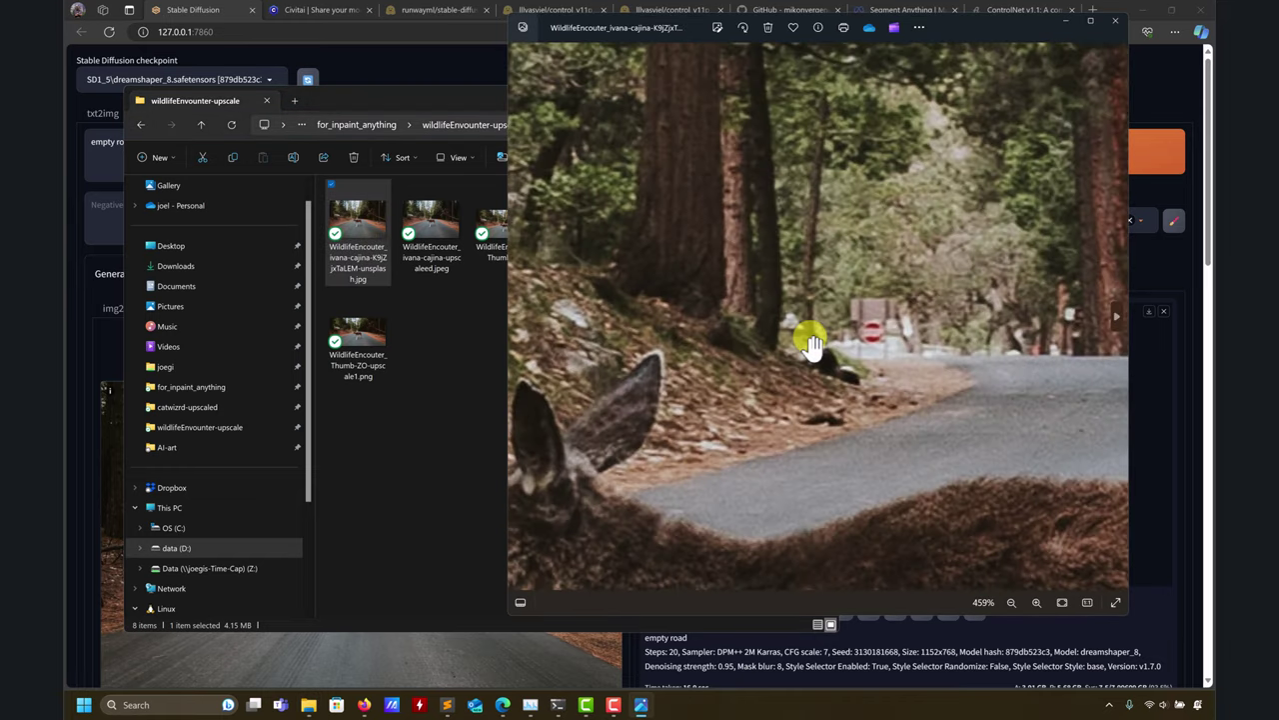
pyautogui.click(1112, 24)
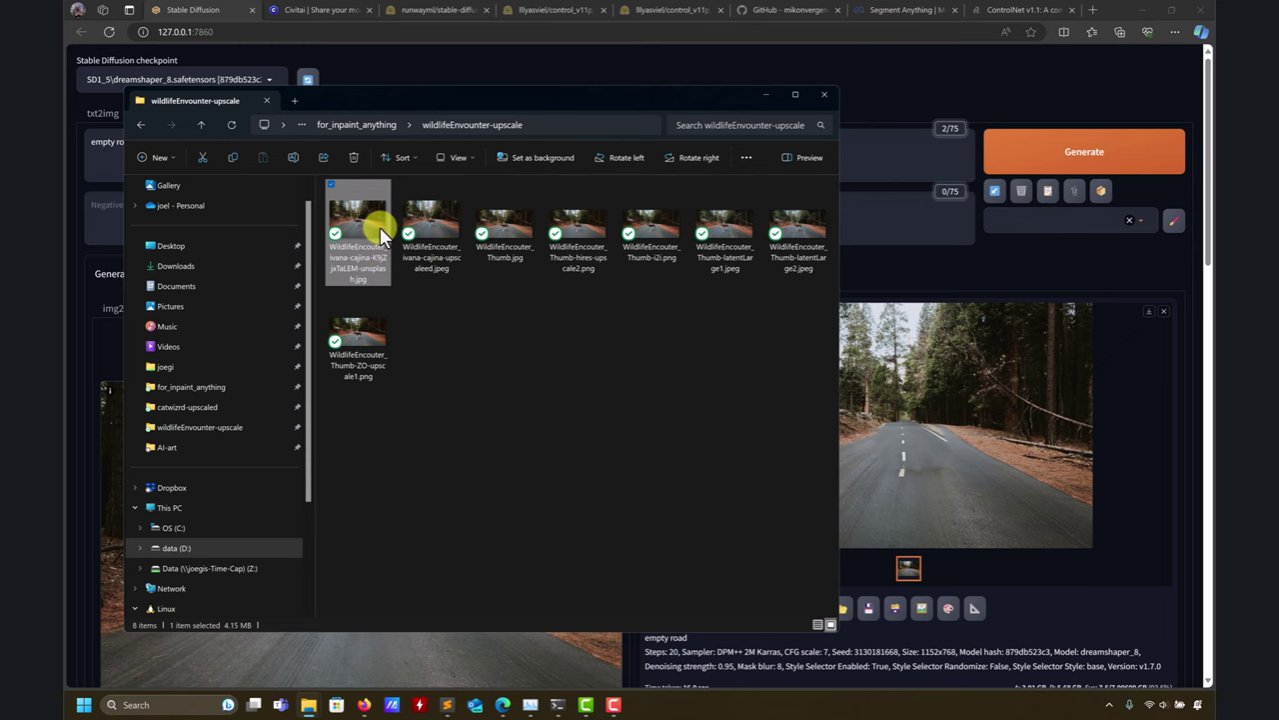
# Step: Open the original and upscaled deer photos in separate viewers and place the two windows side by side
pyautogui.doubleClick(430, 237)
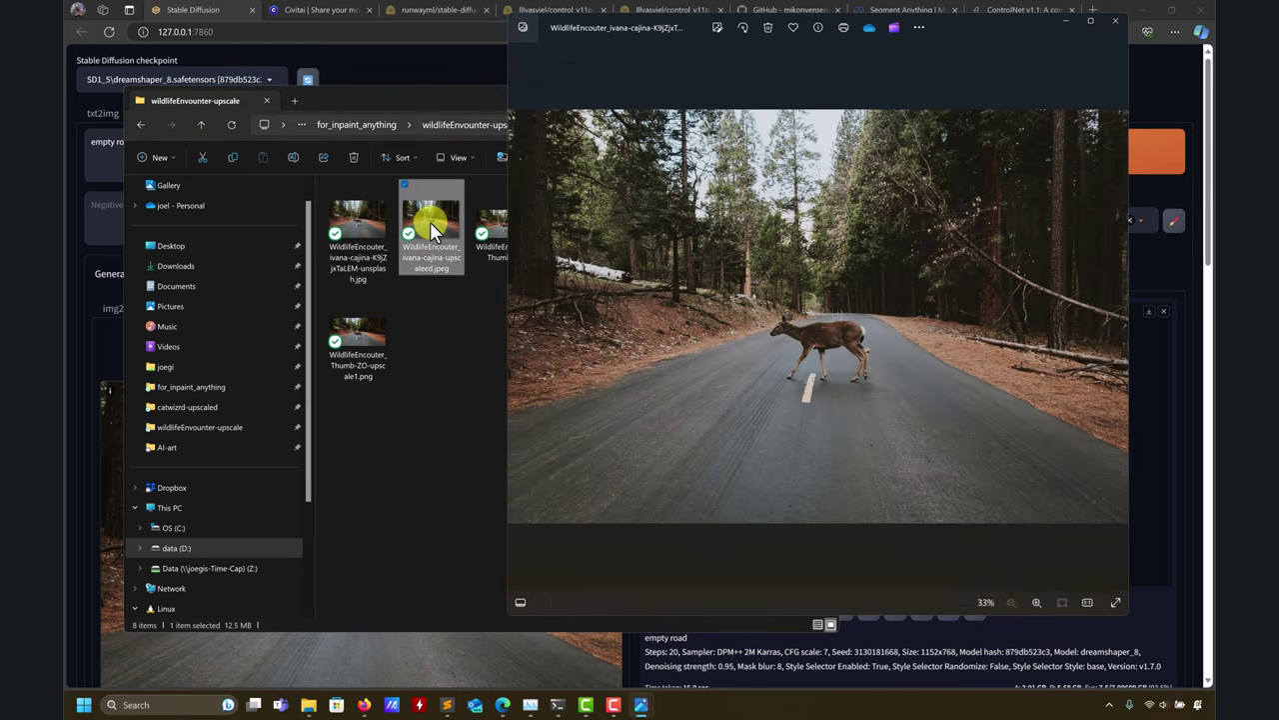
pyautogui.moveTo(1008, 49); pyautogui.dragTo(540, 70)
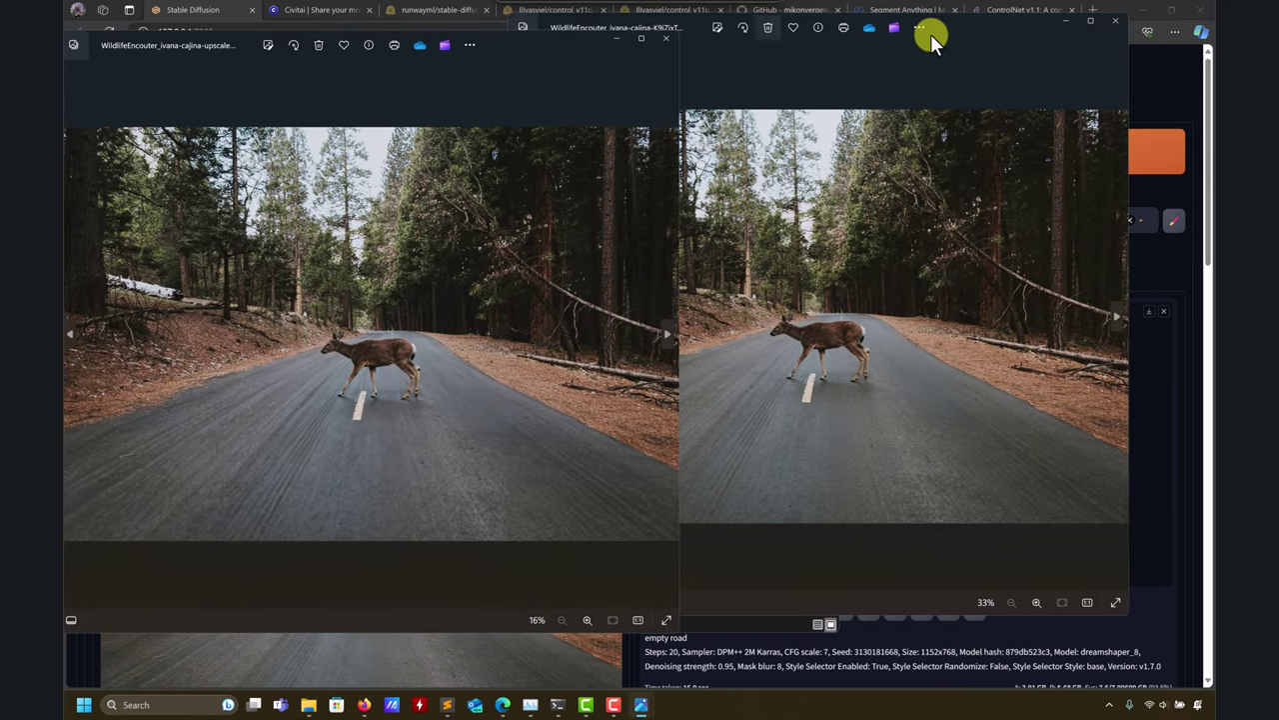
pyautogui.moveTo(930, 34); pyautogui.dragTo(1074, 44)
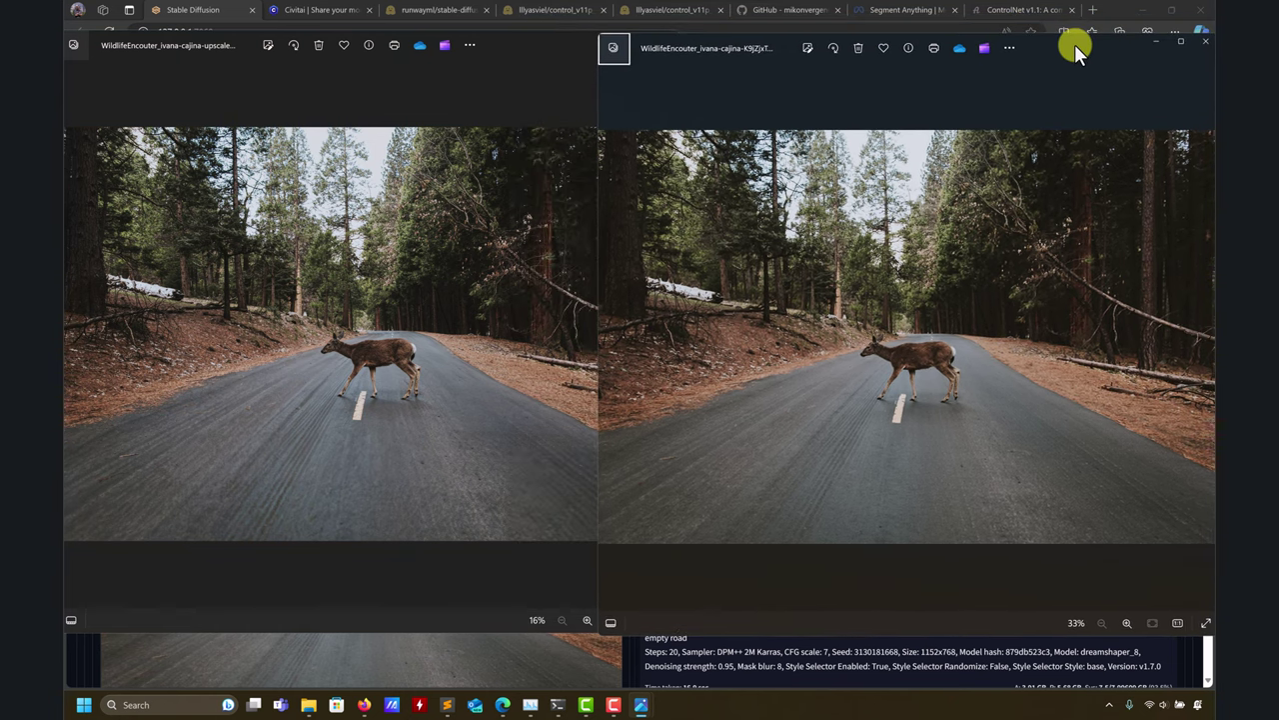
# Step: Enlarge the deer in both the original and the upscaled photo to compare the whole animal
pyautogui.scroll(8, 890, 345)
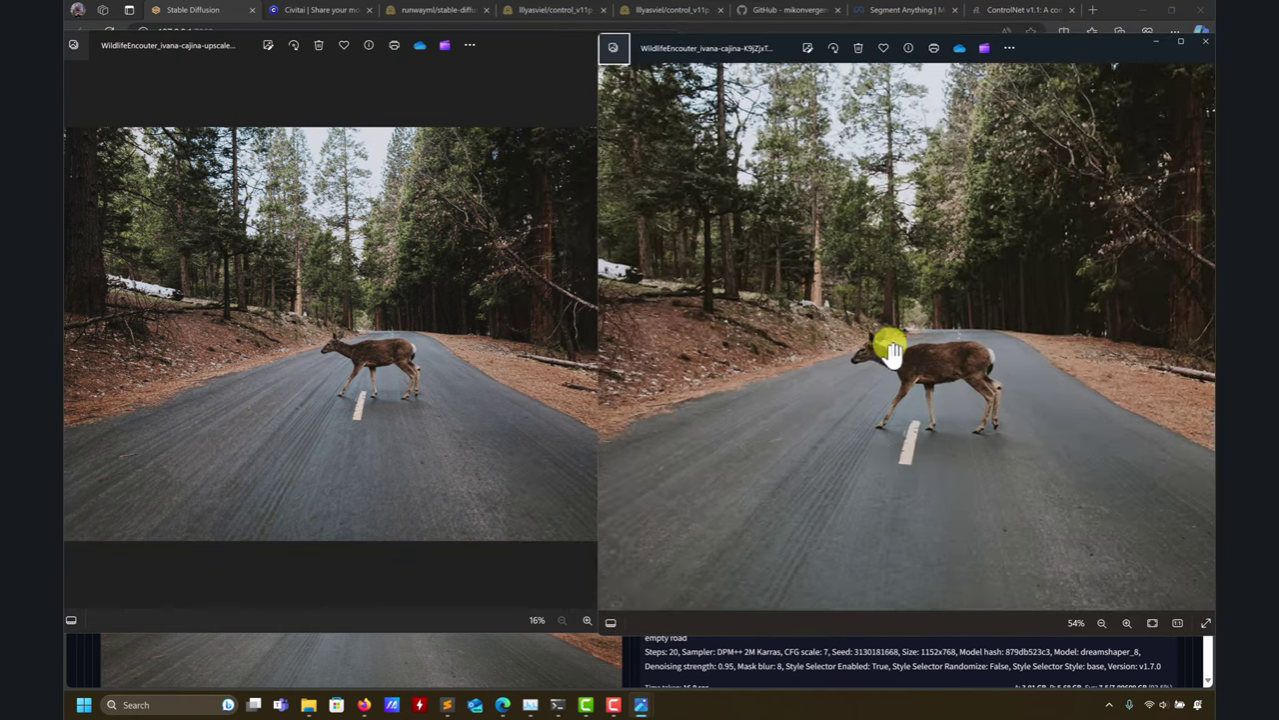
pyautogui.scroll(2, 910, 299)
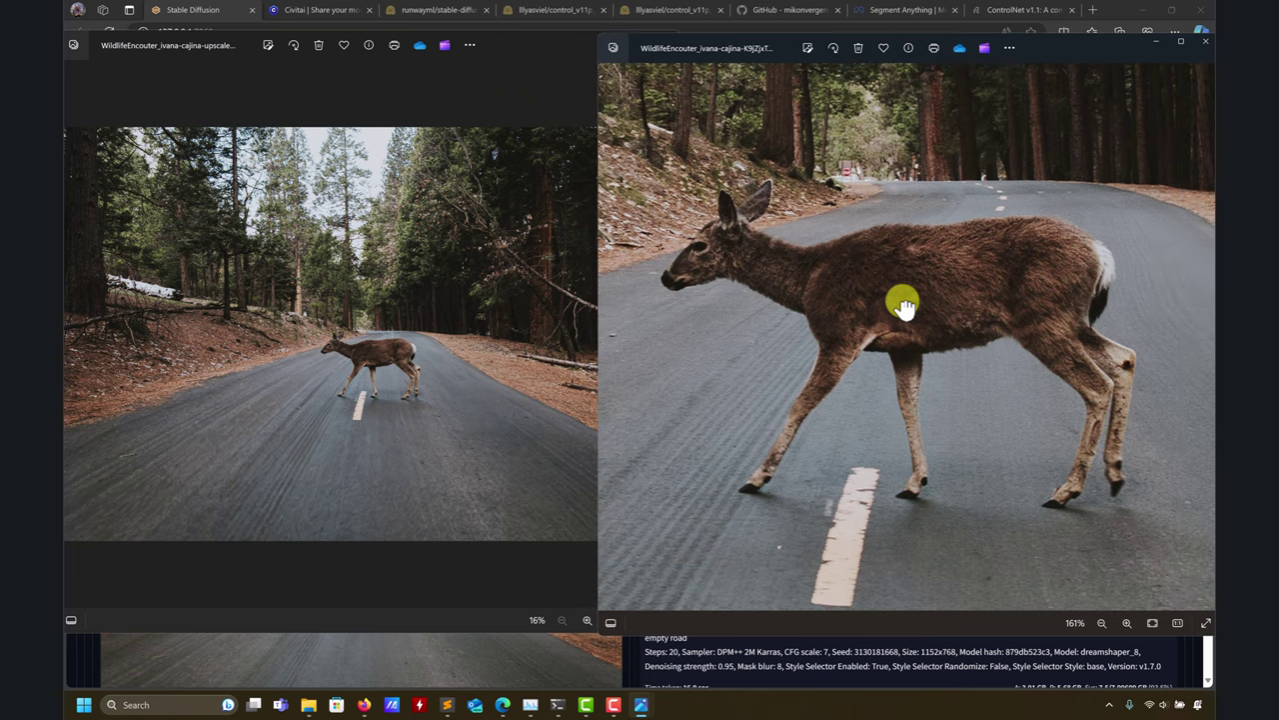
pyautogui.scroll(8, 320, 371)
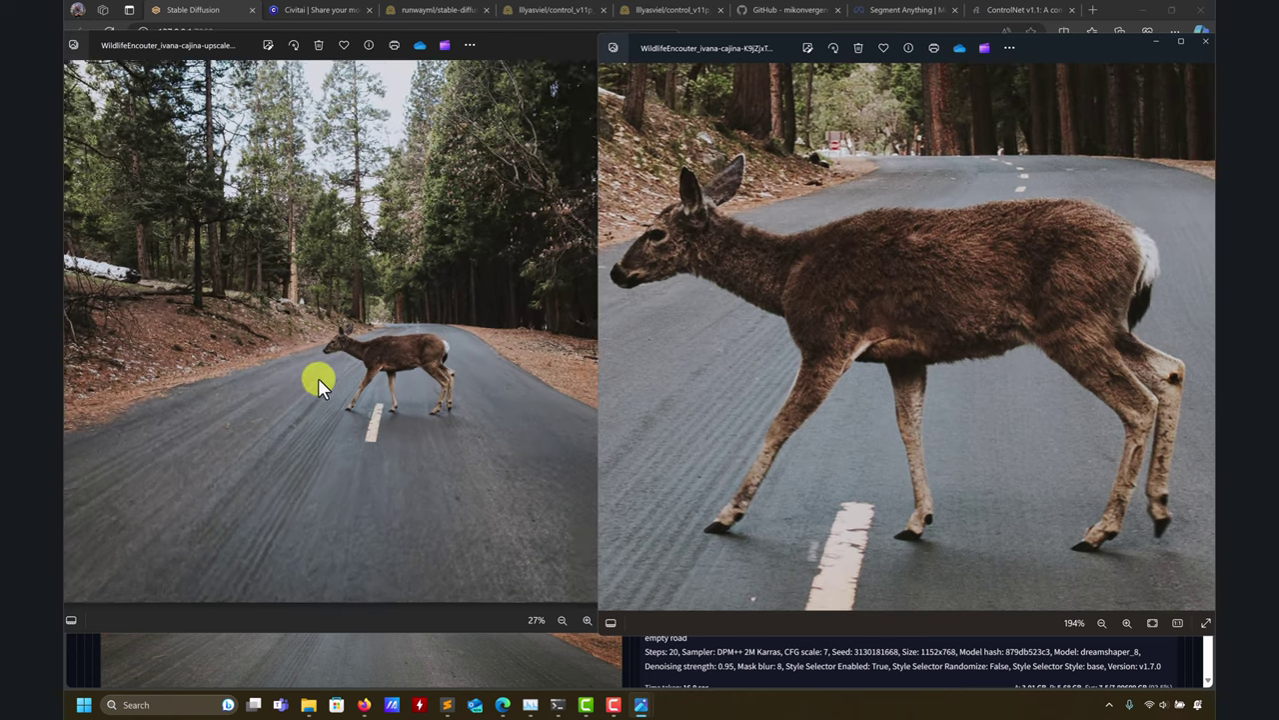
pyautogui.hscroll(-6, 446, 300)
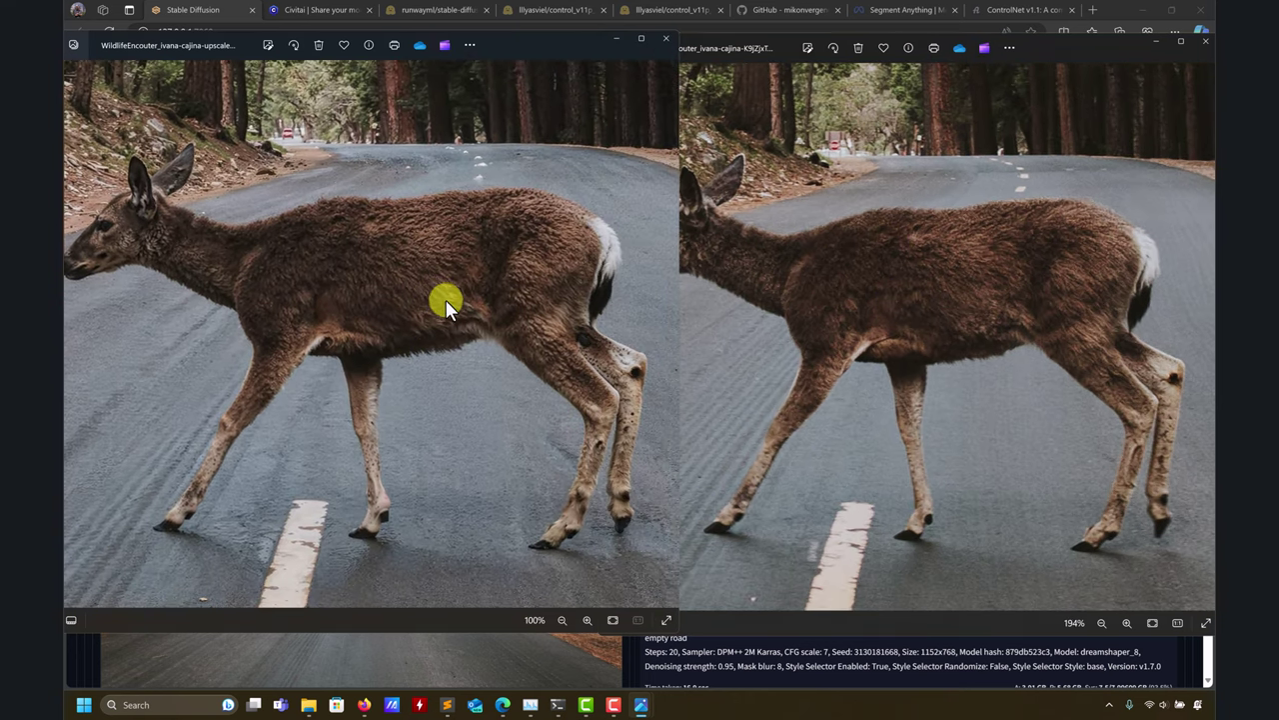
pyautogui.hscroll(-3, 918, 307)
pyautogui.scroll(7, 919, 307)
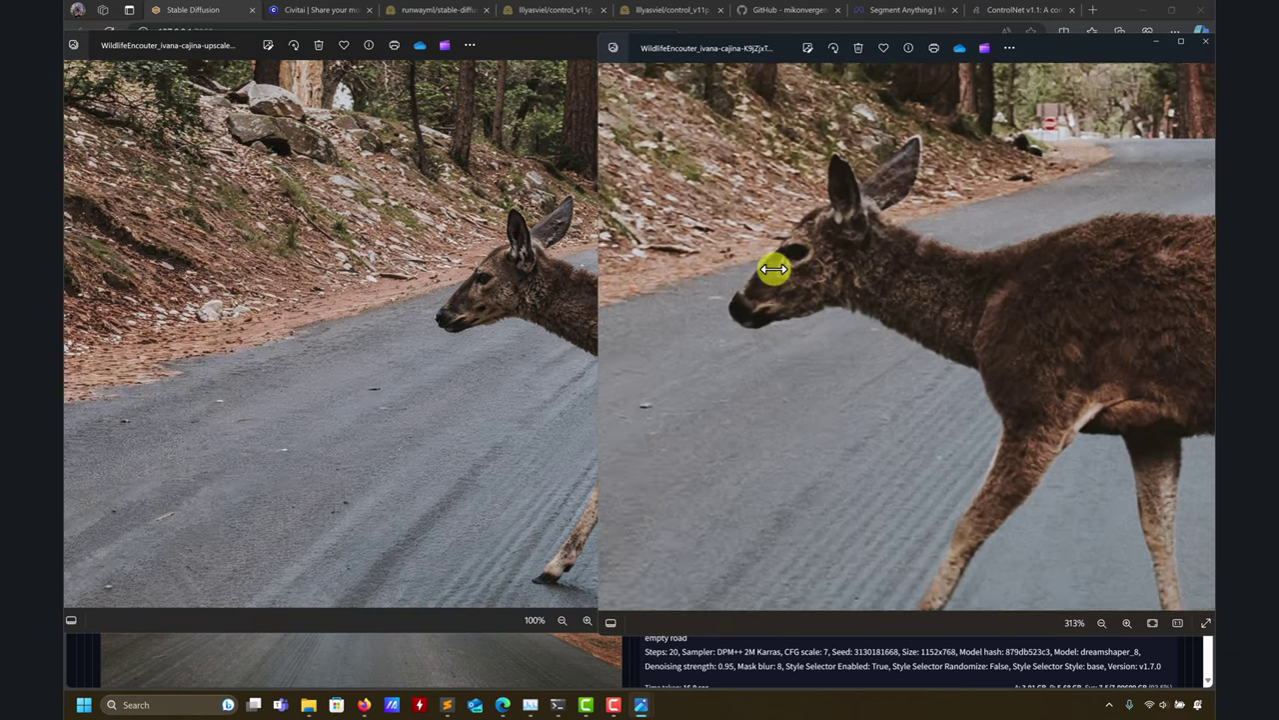
# Step: Compare the deer's head, eye and neck fur in the upscaled and original photos up close
pyautogui.click(323, 354)
pyautogui.scroll(3, 323, 354)
pyautogui.scroll(5, 473, 333)
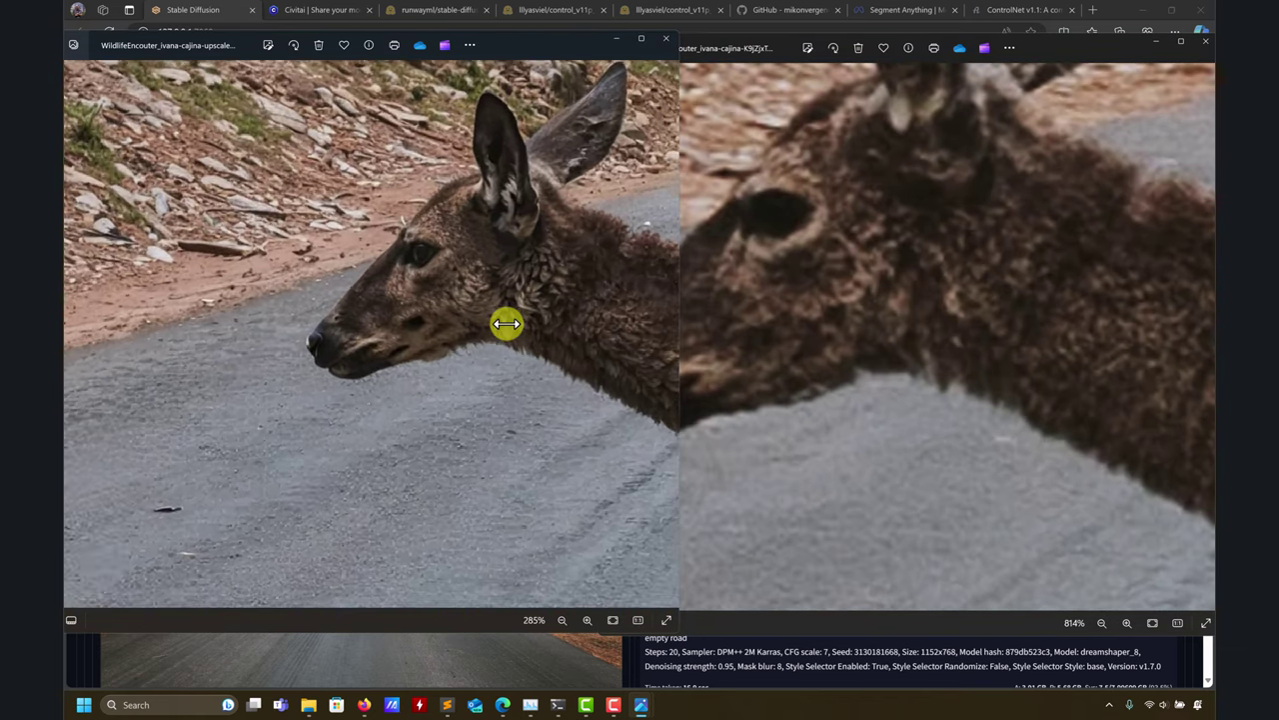
pyautogui.scroll(1, 357, 334)
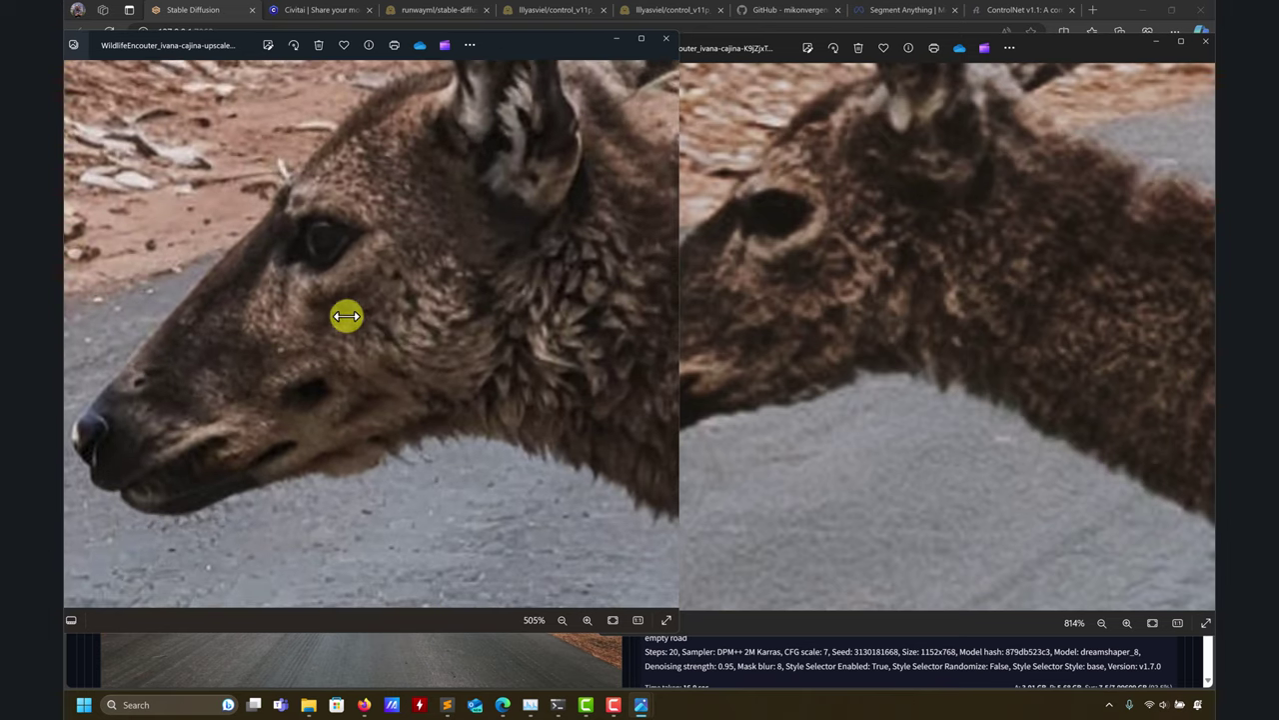
pyautogui.moveTo(802, 247); pyautogui.dragTo(914, 289)
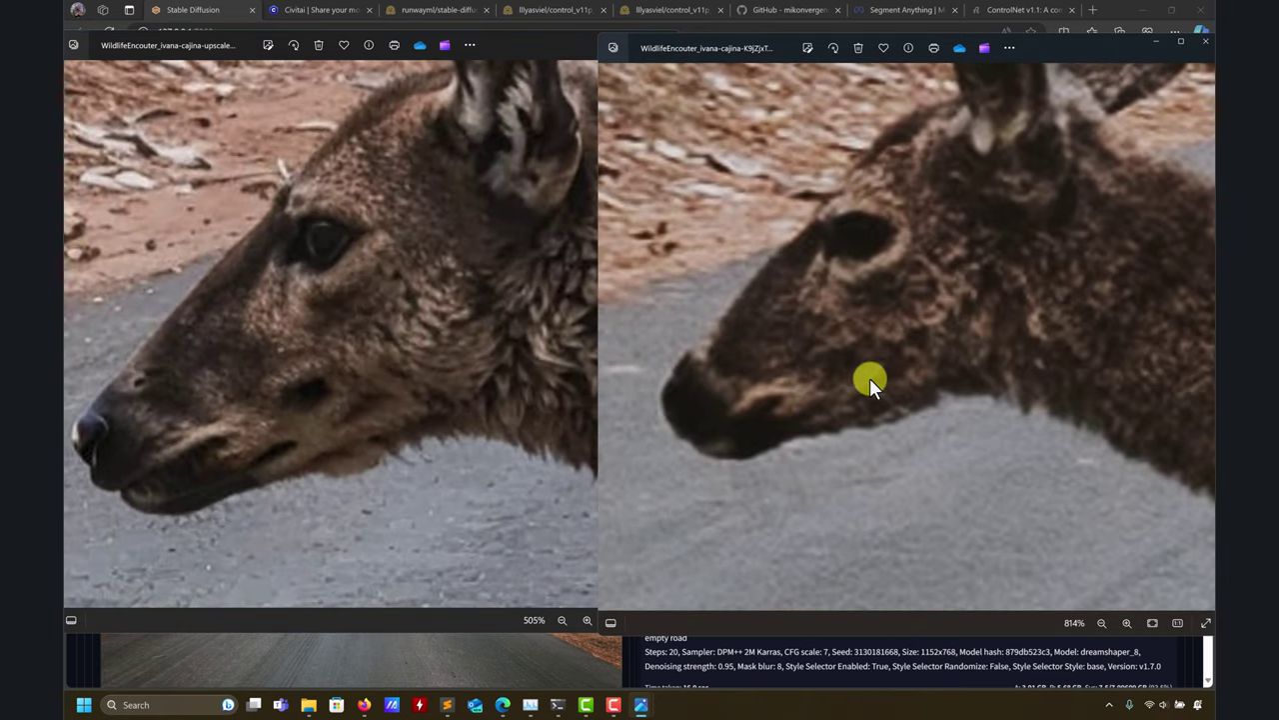
pyautogui.scroll(-4, 874, 376)
# Step: Compare the coat on the deer's body, hindquarters and tail between the original and upscaled photos
pyautogui.moveTo(873, 377); pyautogui.dragTo(704, 313)
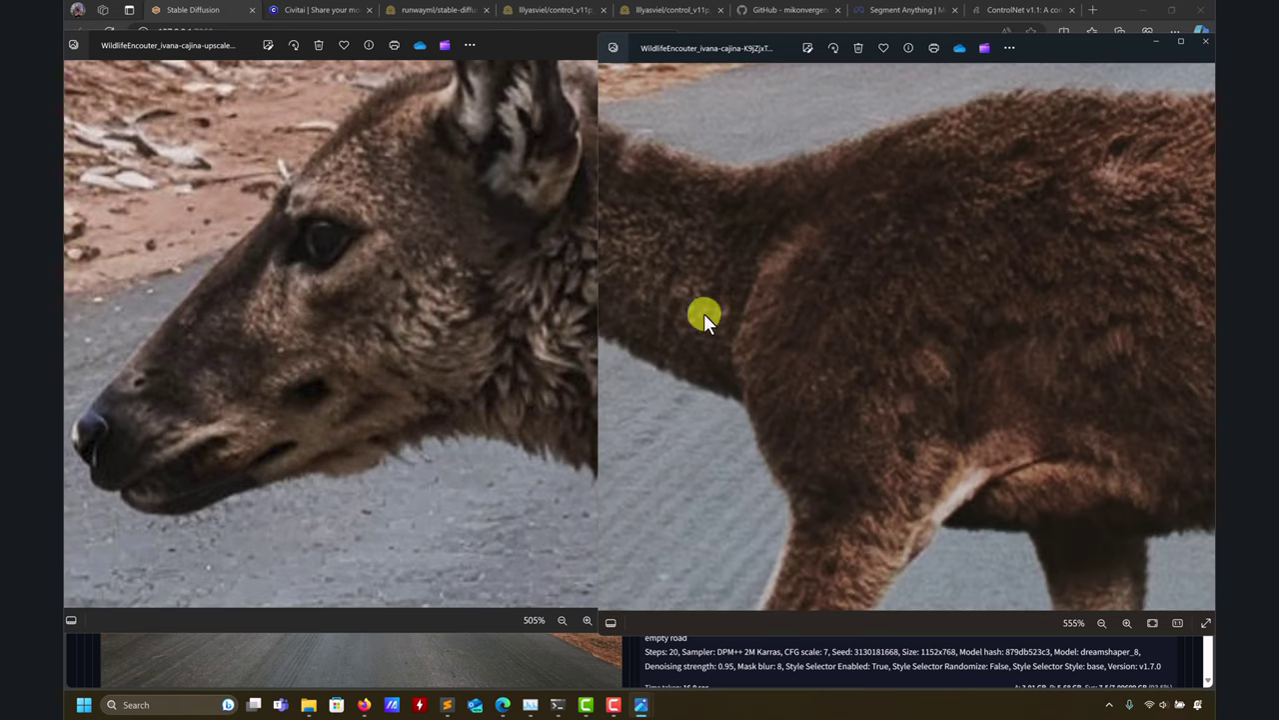
pyautogui.moveTo(430, 298); pyautogui.dragTo(78, 277)
pyautogui.scroll(-7, 365, 314)
pyautogui.moveTo(1091, 307); pyautogui.dragTo(902, 313)
pyautogui.scroll(-4, 969, 301)
pyautogui.moveTo(557, 329); pyautogui.dragTo(283, 316)
pyautogui.scroll(-4, 443, 344)
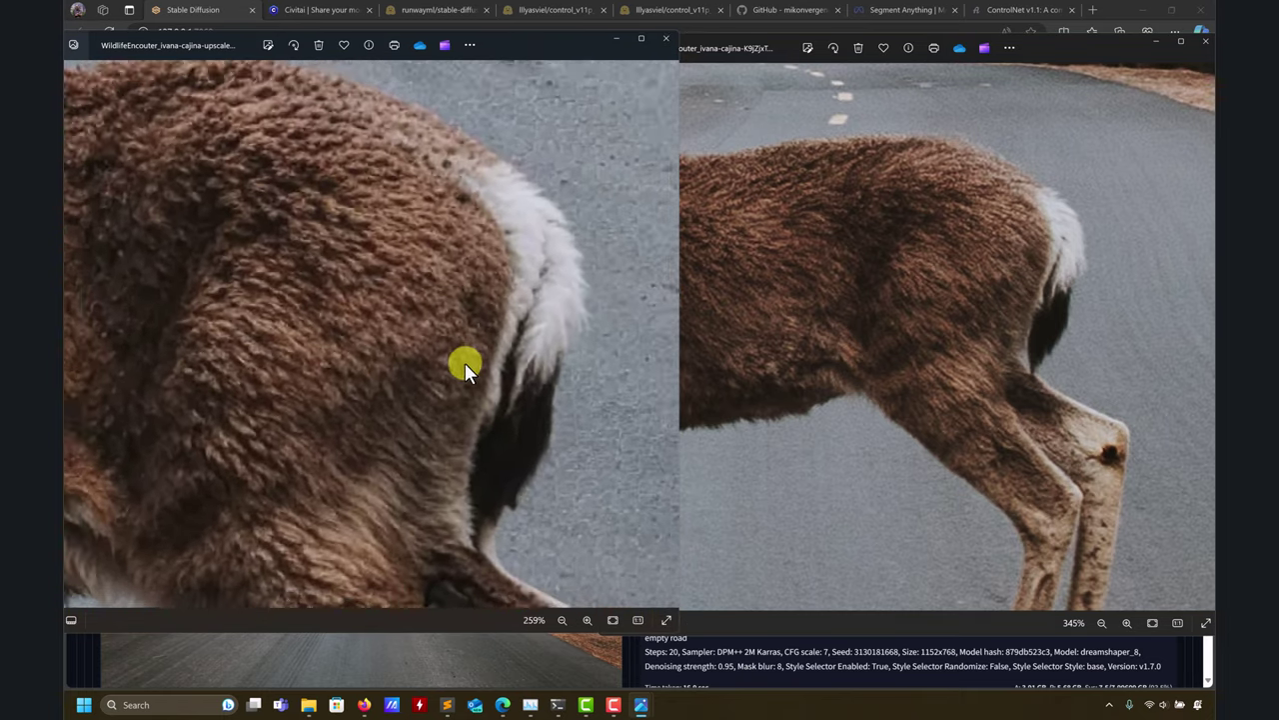
pyautogui.scroll(-3, 458, 368)
pyautogui.moveTo(446, 479); pyautogui.dragTo(447, 300)
# Step: Compare the deer's hooves, the white lane dash and the asphalt in the original photo with the upscaled one
pyautogui.click(975, 375)
pyautogui.scroll(-2, 936, 293)
pyautogui.moveTo(937, 293); pyautogui.dragTo(748, 363)
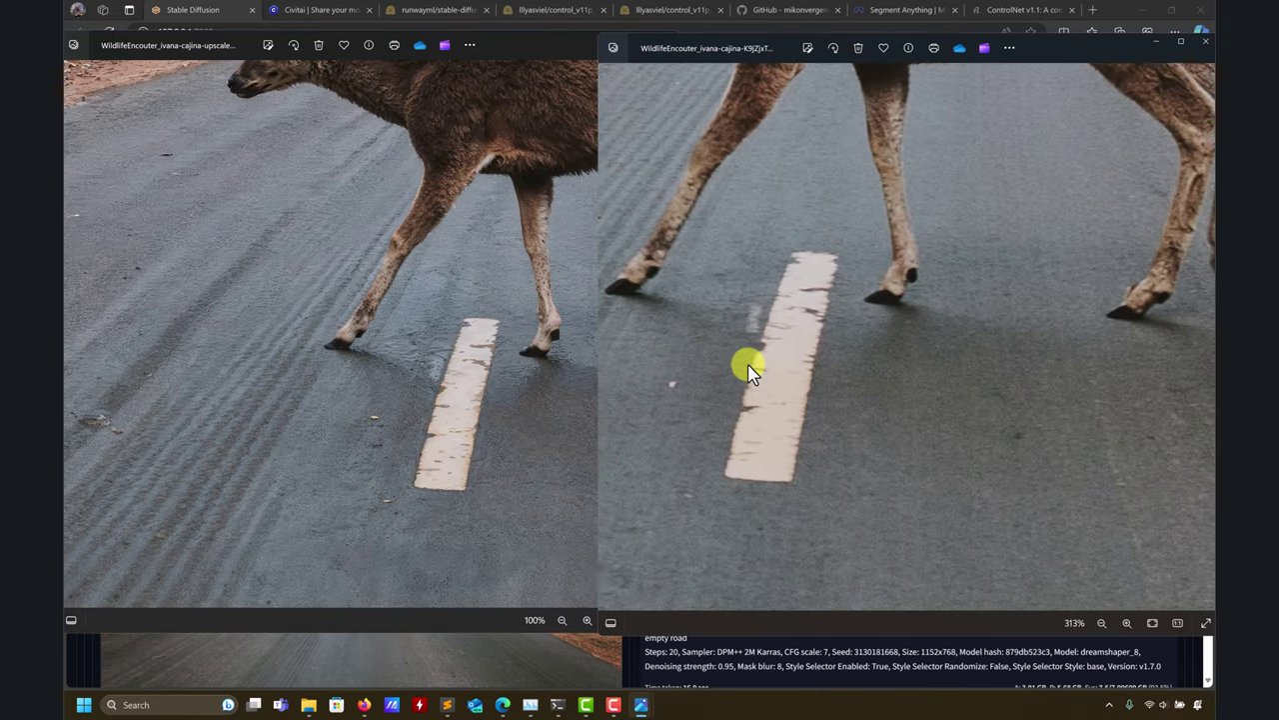
pyautogui.scroll(3, 876, 352)
pyautogui.scroll(-10, 874, 351)
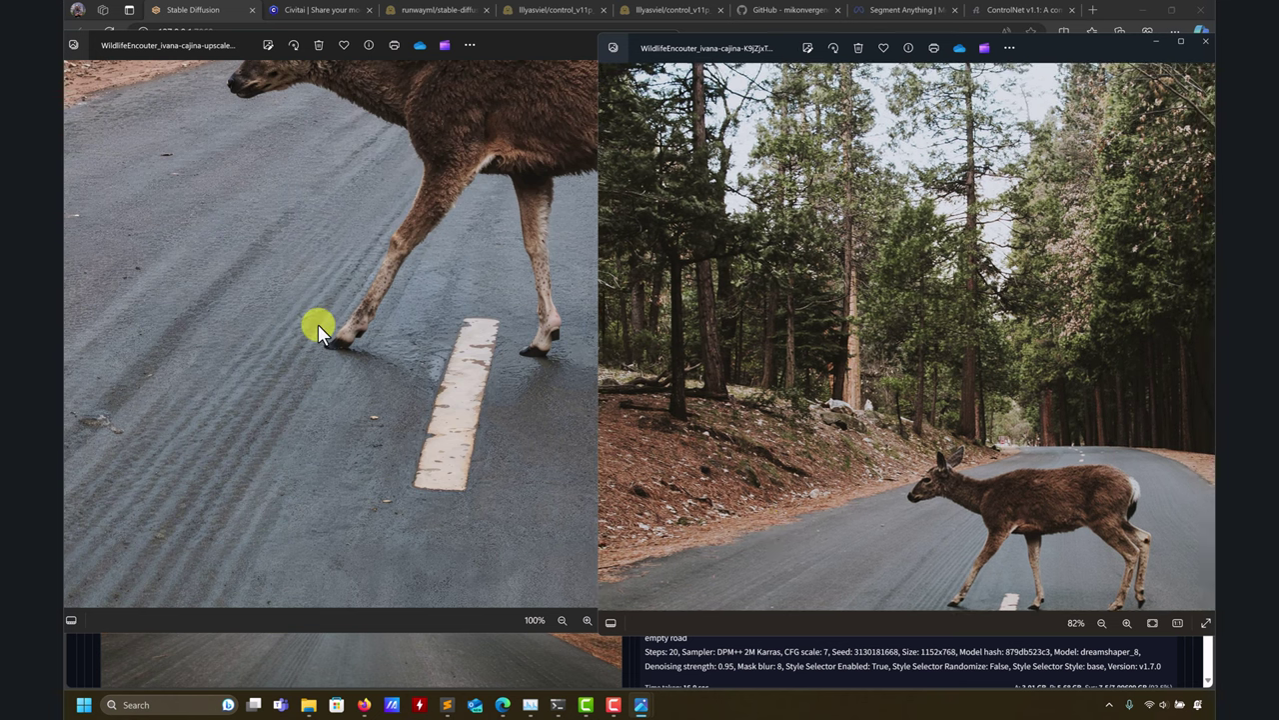
# Step: Switch the upscaled photo's viewer to the original photo and examine the white fallen log beside the road
pyautogui.moveTo(320, 323); pyautogui.dragTo(68, 318)
pyautogui.press('Left')
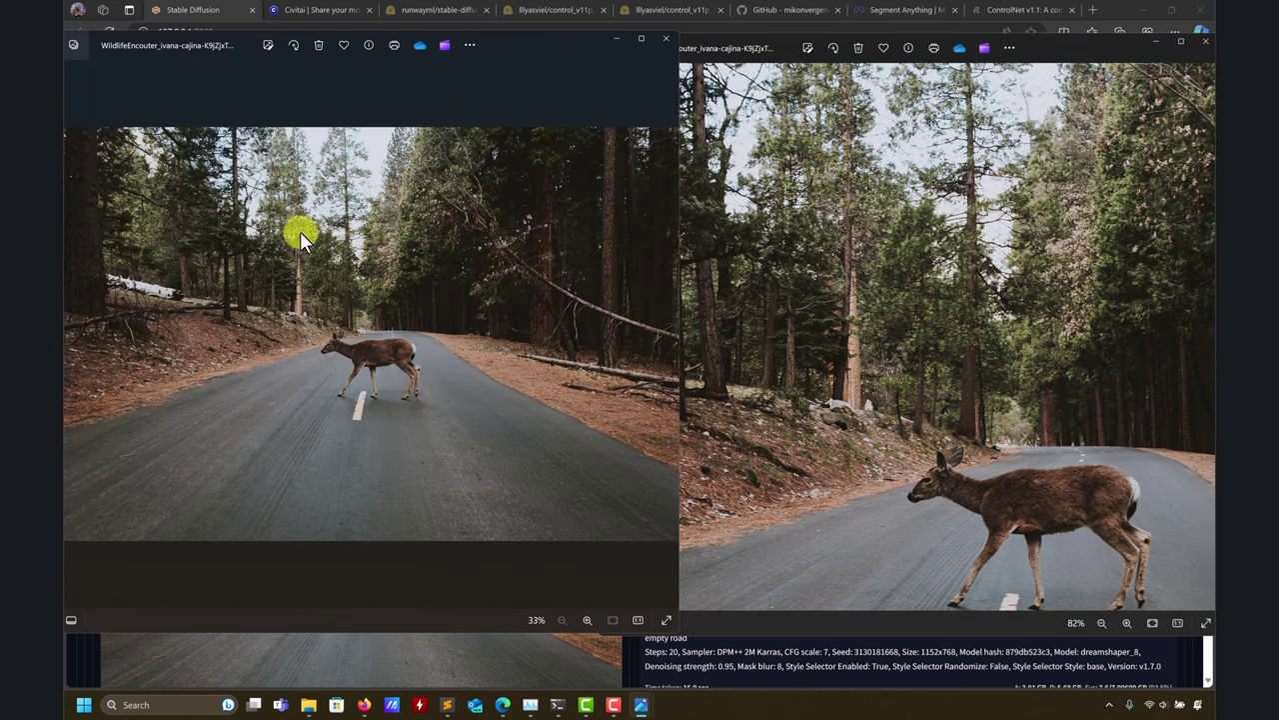
pyautogui.scroll(8, 447, 297)
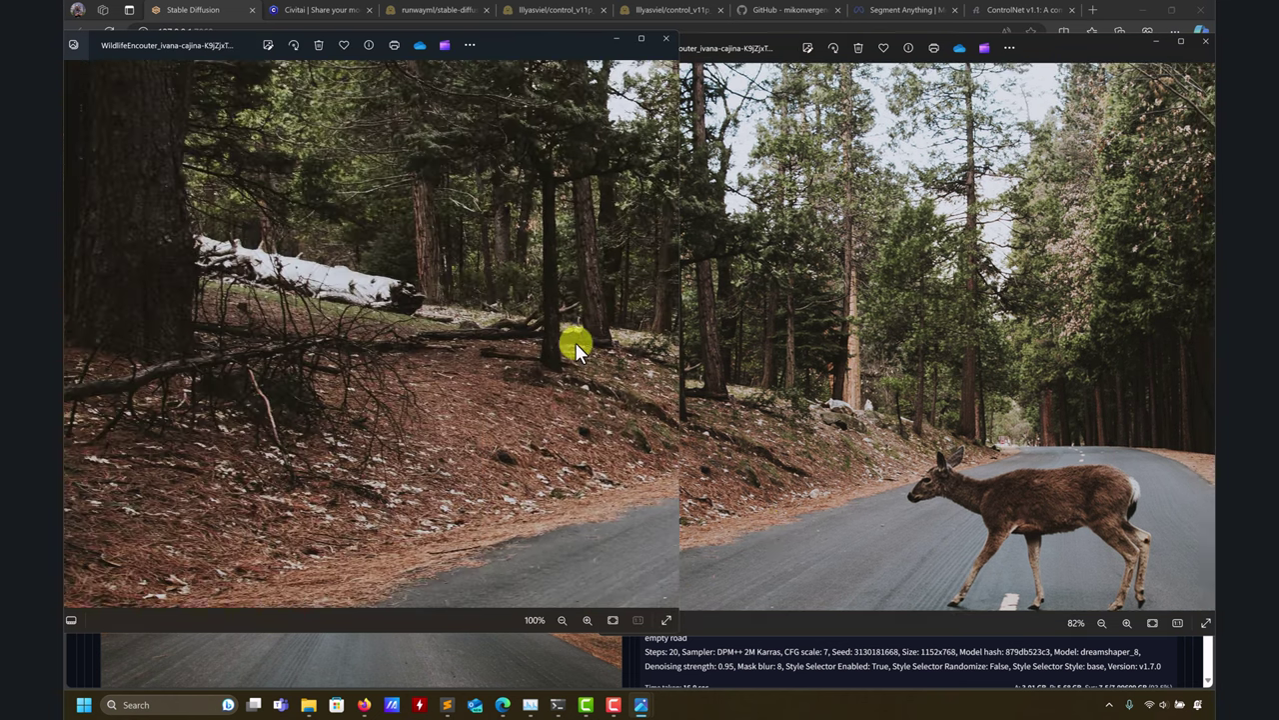
pyautogui.scroll(4, 324, 350)
pyautogui.moveTo(342, 229); pyautogui.dragTo(345, 505)
pyautogui.click(962, 434)
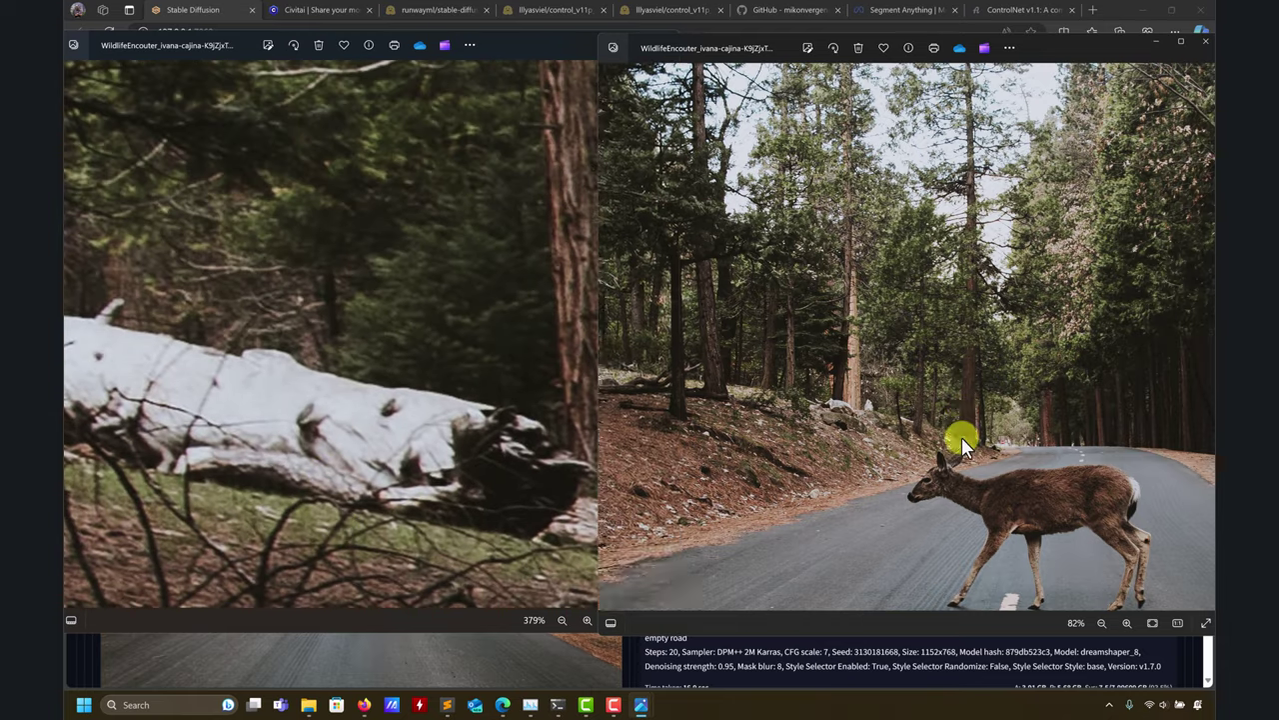
# Step: Examine the rocky bank and the red sign at the far end of the road in the original photo
pyautogui.moveTo(644, 395); pyautogui.dragTo(694, 485)
pyautogui.scroll(4, 872, 494)
pyautogui.scroll(-1, 470, 340)
pyautogui.moveTo(1013, 434); pyautogui.dragTo(699, 334)
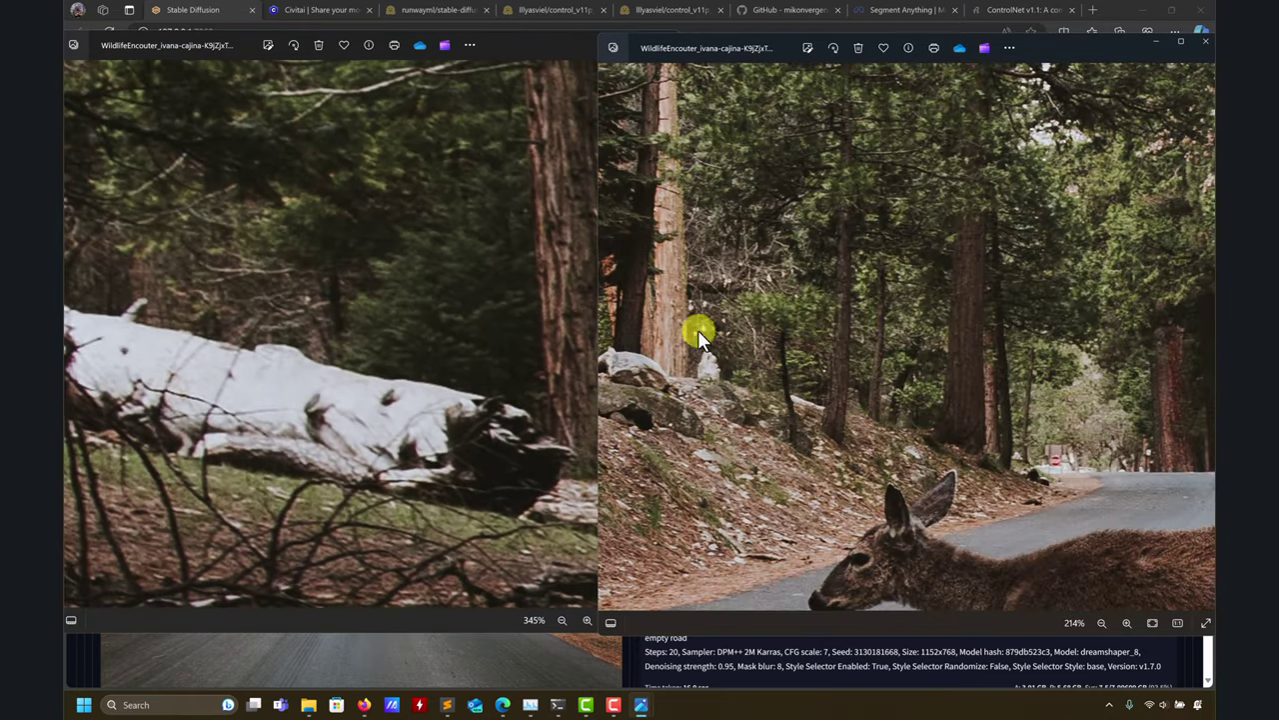
pyautogui.scroll(-2, 894, 383)
pyautogui.scroll(5, 949, 423)
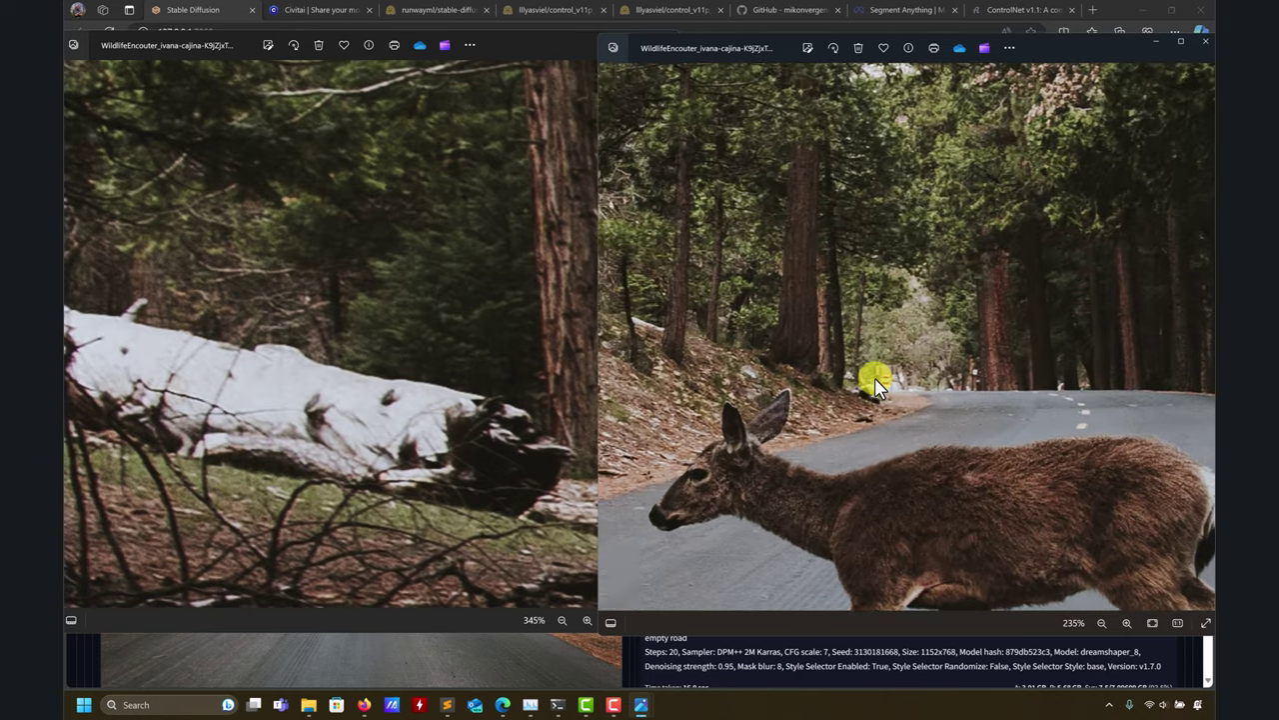
pyautogui.scroll(3, 674, 343)
# Step: Bring the second viewer to the same distant stretch of road, moving from the fallen log past the deer
pyautogui.click(171, 346)
pyautogui.scroll(-2, 171, 346)
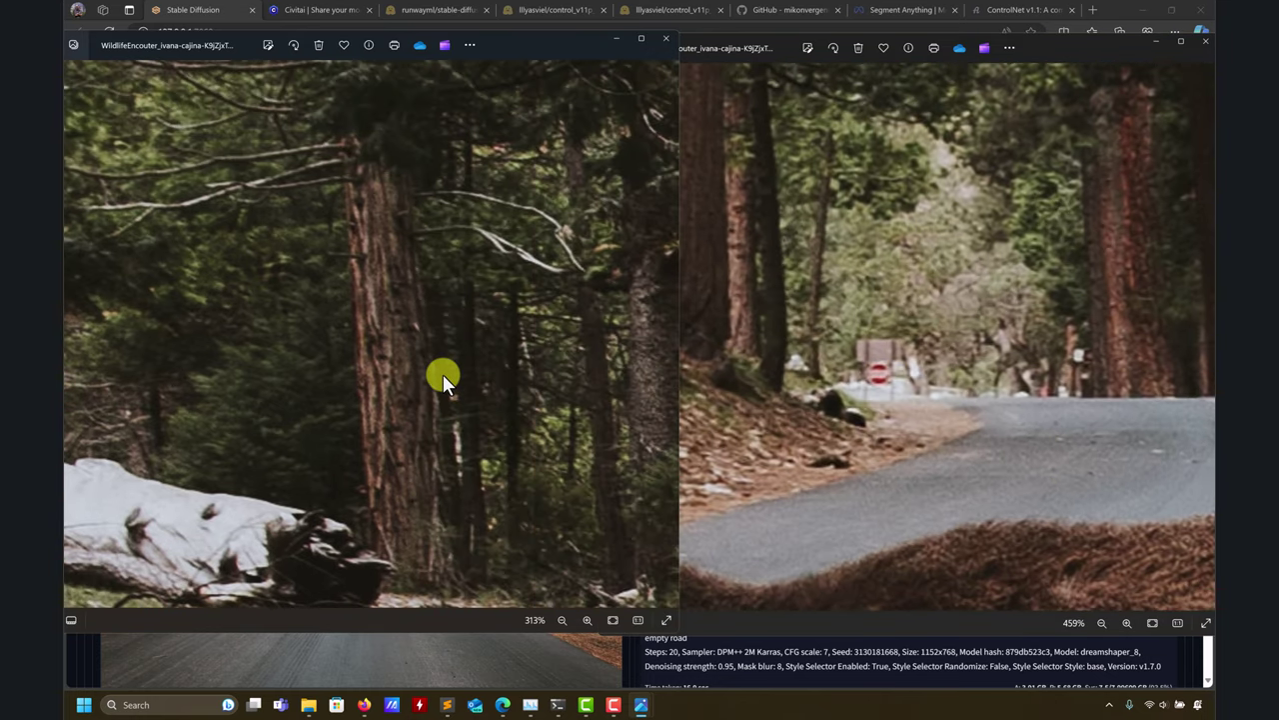
pyautogui.scroll(-2, 499, 401)
pyautogui.scroll(-2, 498, 401)
pyautogui.scroll(3, 534, 406)
pyautogui.scroll(4, 373, 393)
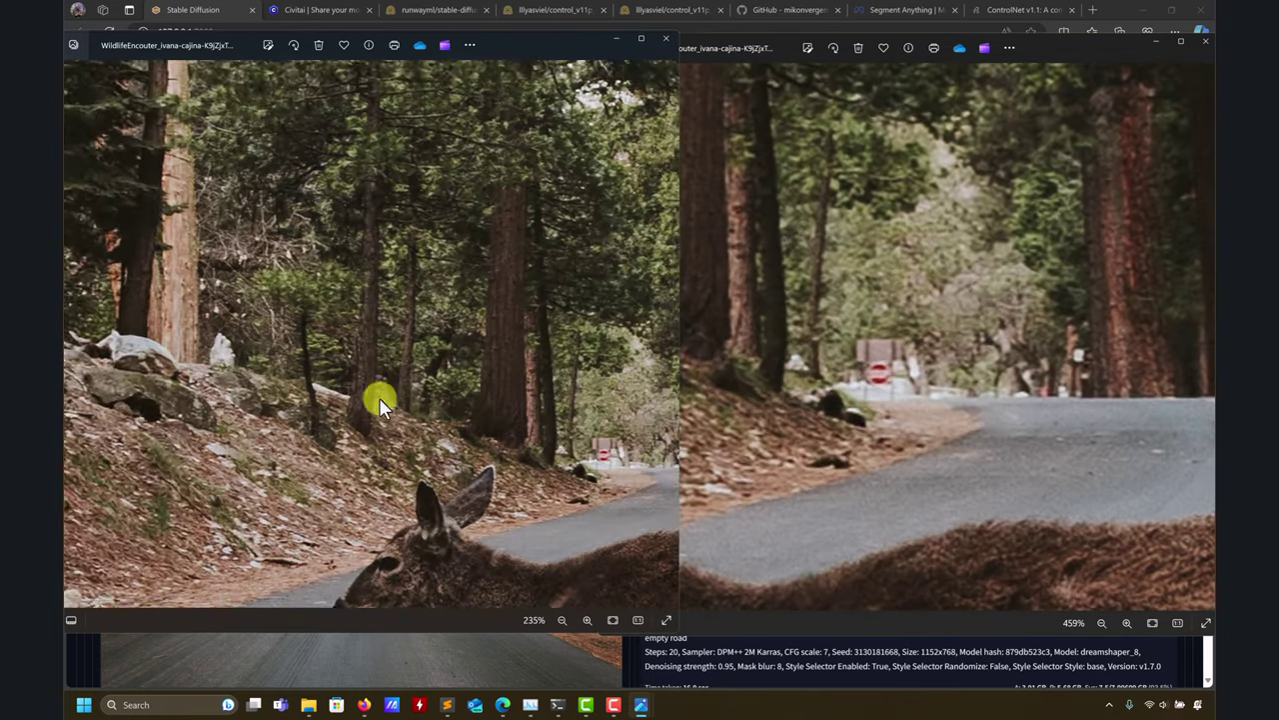
pyautogui.scroll(3, 360, 435)
# Step: Minimize the browser, close the duplicate viewer of the original, and open the upscaled JPEG from the wildlifeEnvounter-upscale folder
pyautogui.click(671, 30)
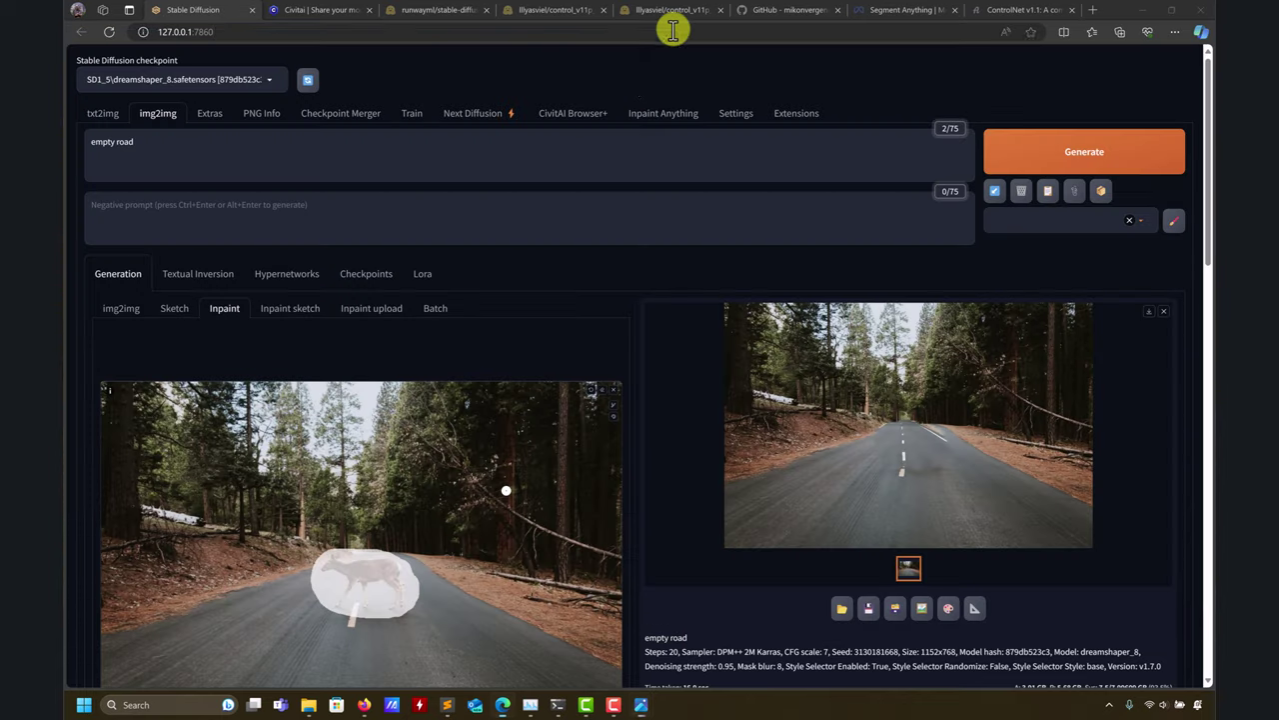
pyautogui.click(680, 430)
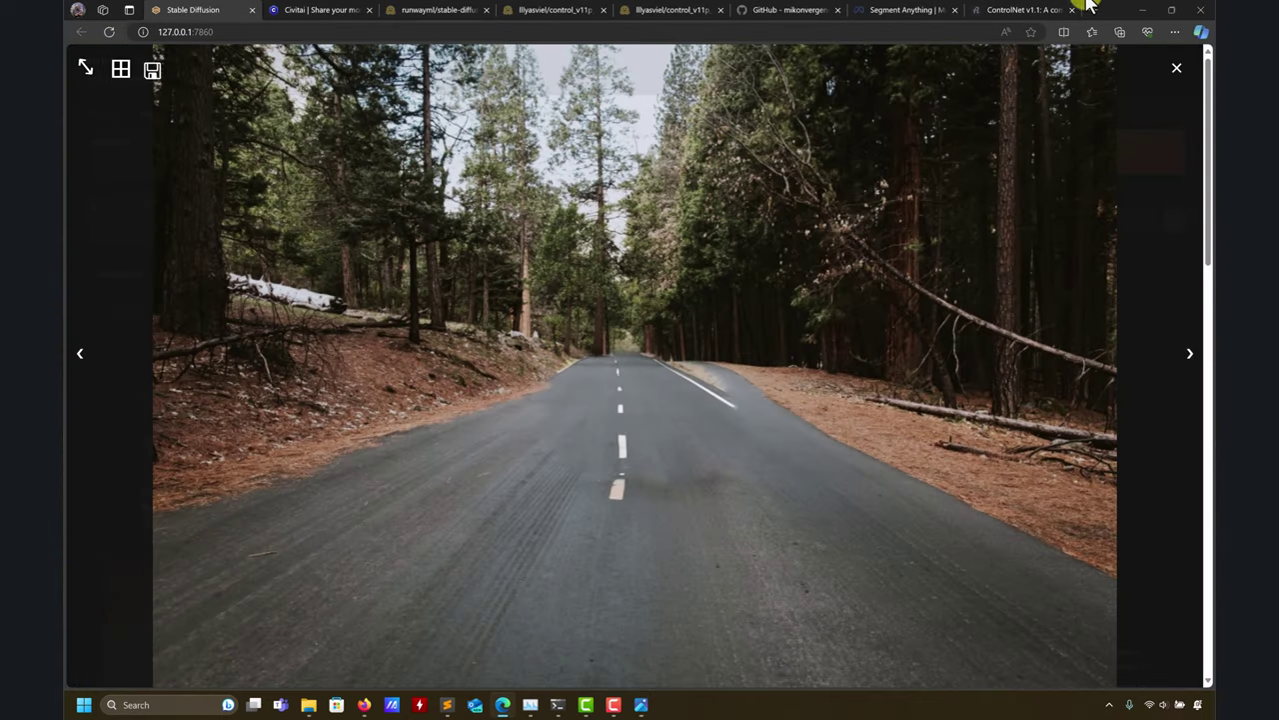
pyautogui.click(1146, 10)
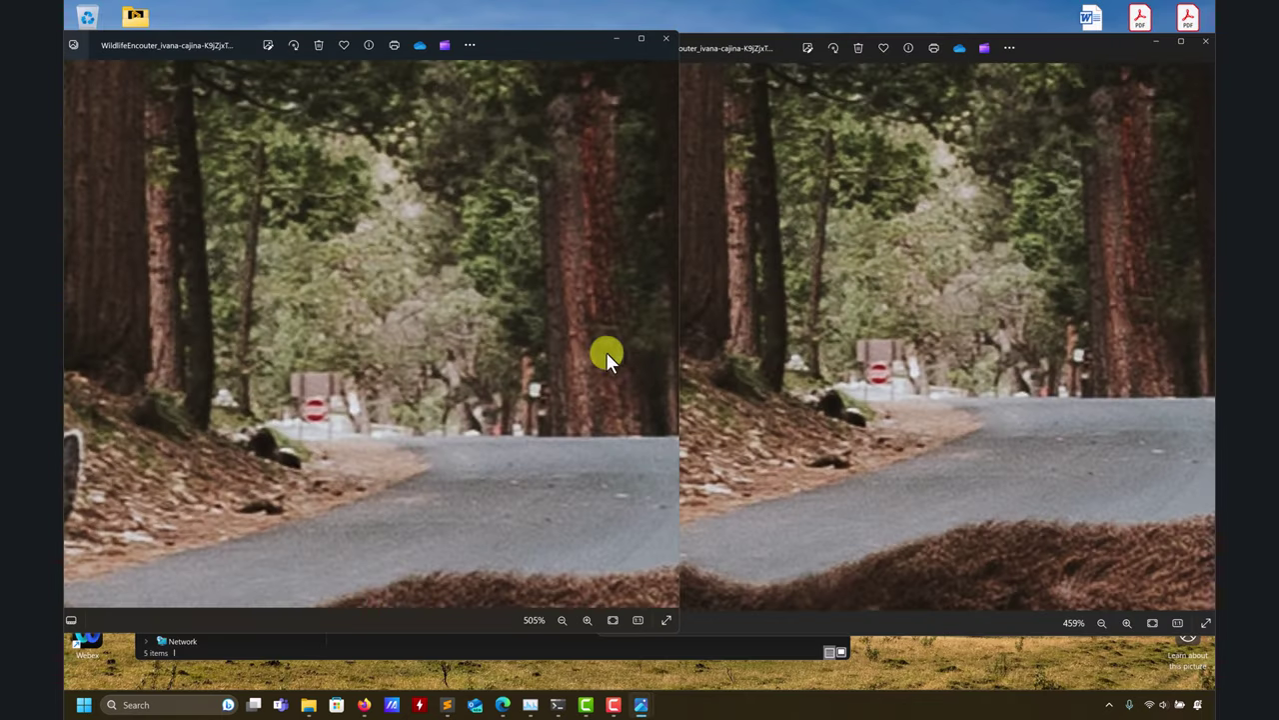
pyautogui.click(666, 38)
pyautogui.click(449, 339)
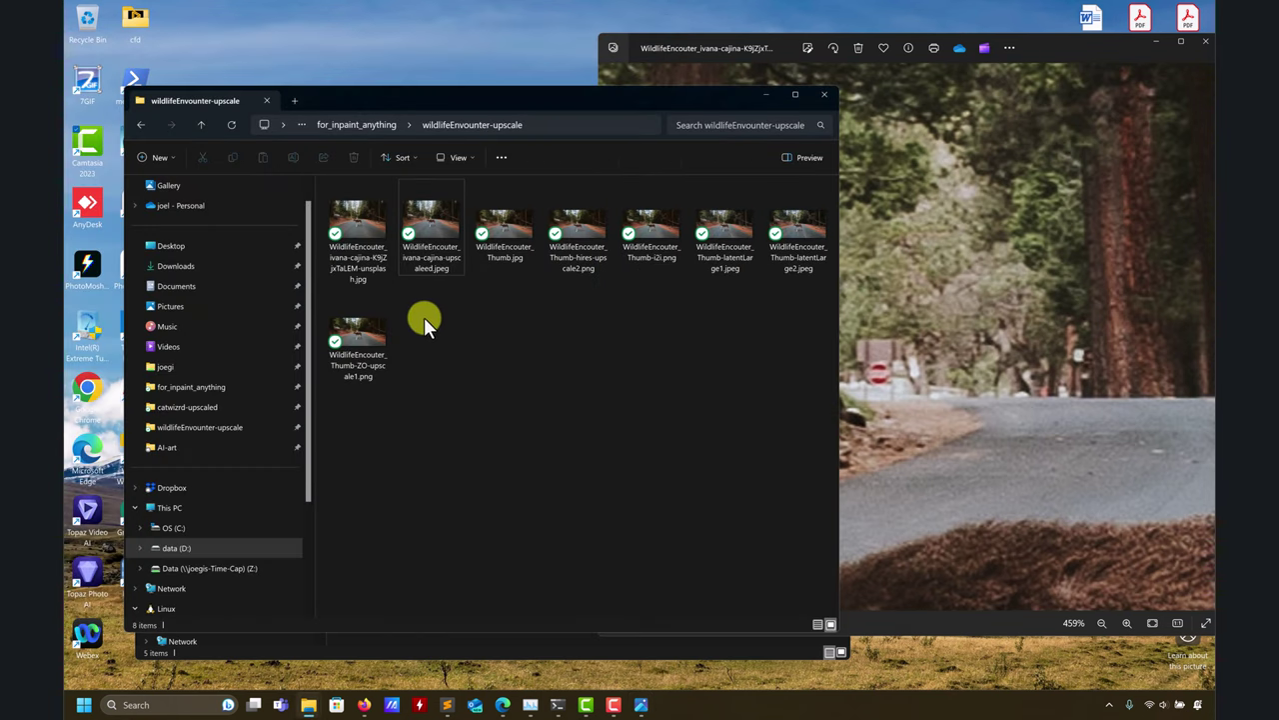
pyautogui.doubleClick(450, 250)
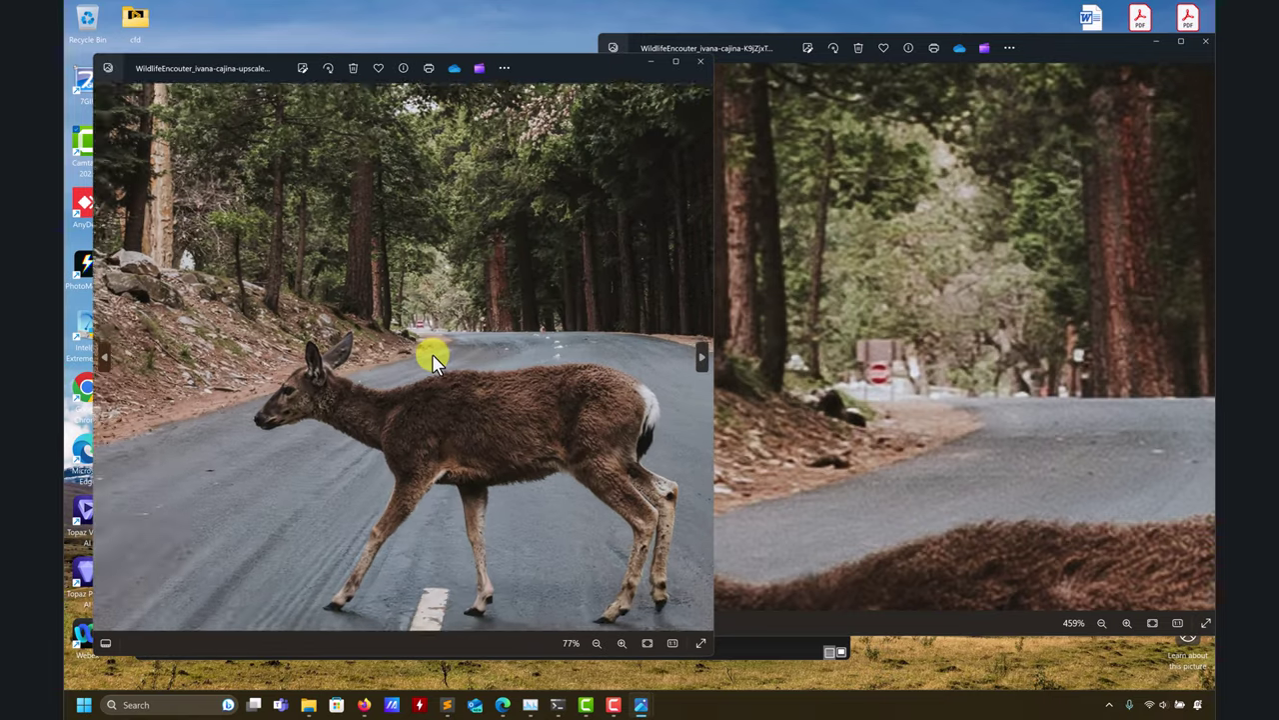
# Step: Compare the small red object at the far end of the road in the upscaled and original photos up close
pyautogui.scroll(5, 433, 361)
pyautogui.scroll(4, 840, 355)
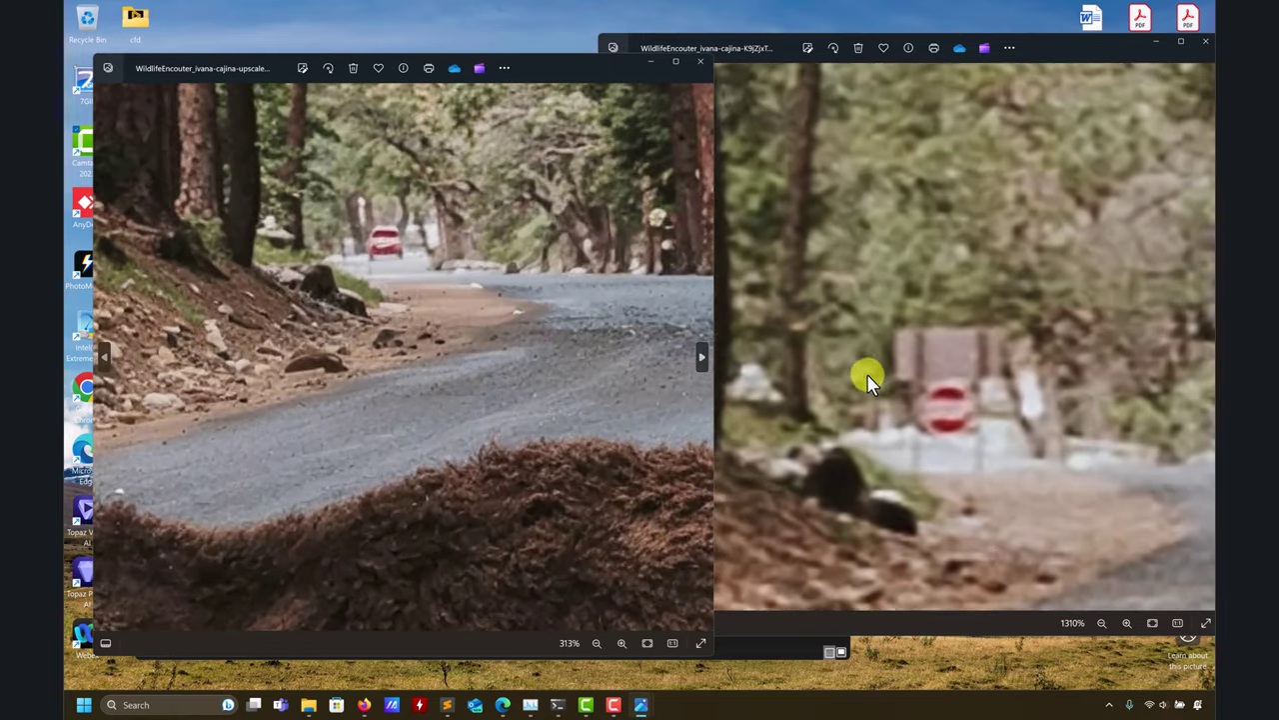
pyautogui.scroll(1, 868, 379)
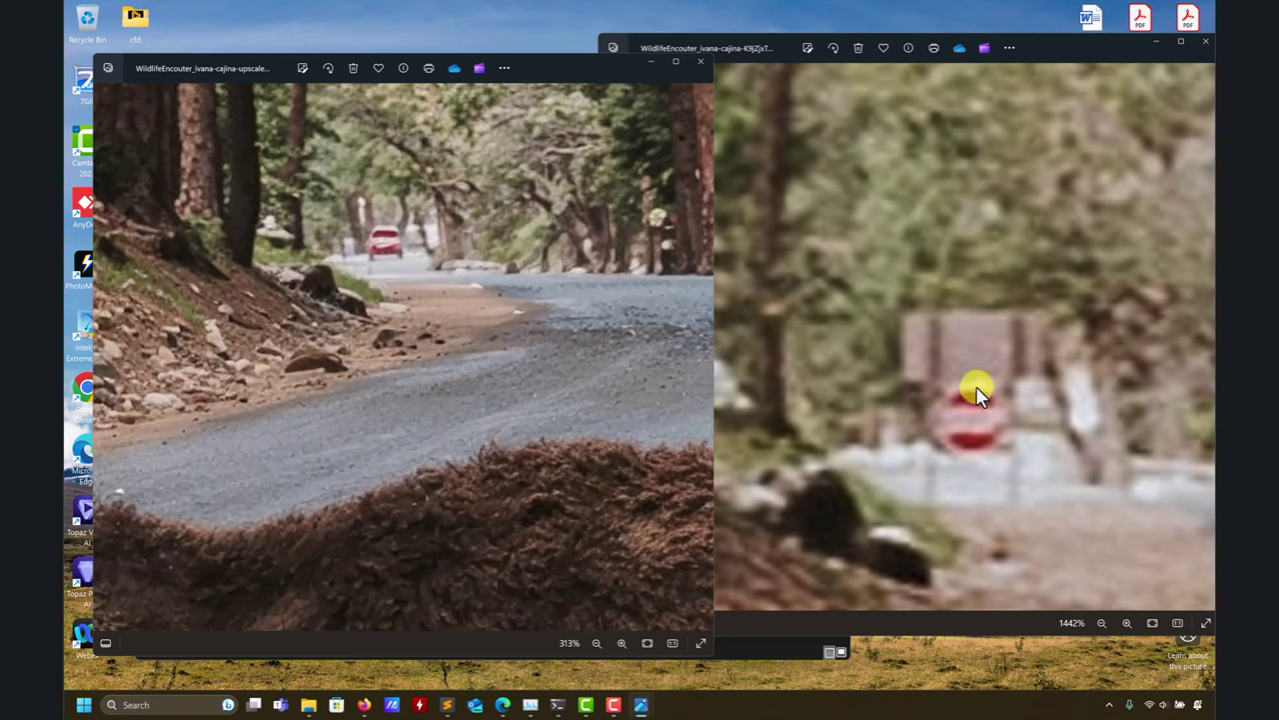
pyautogui.scroll(4, 434, 266)
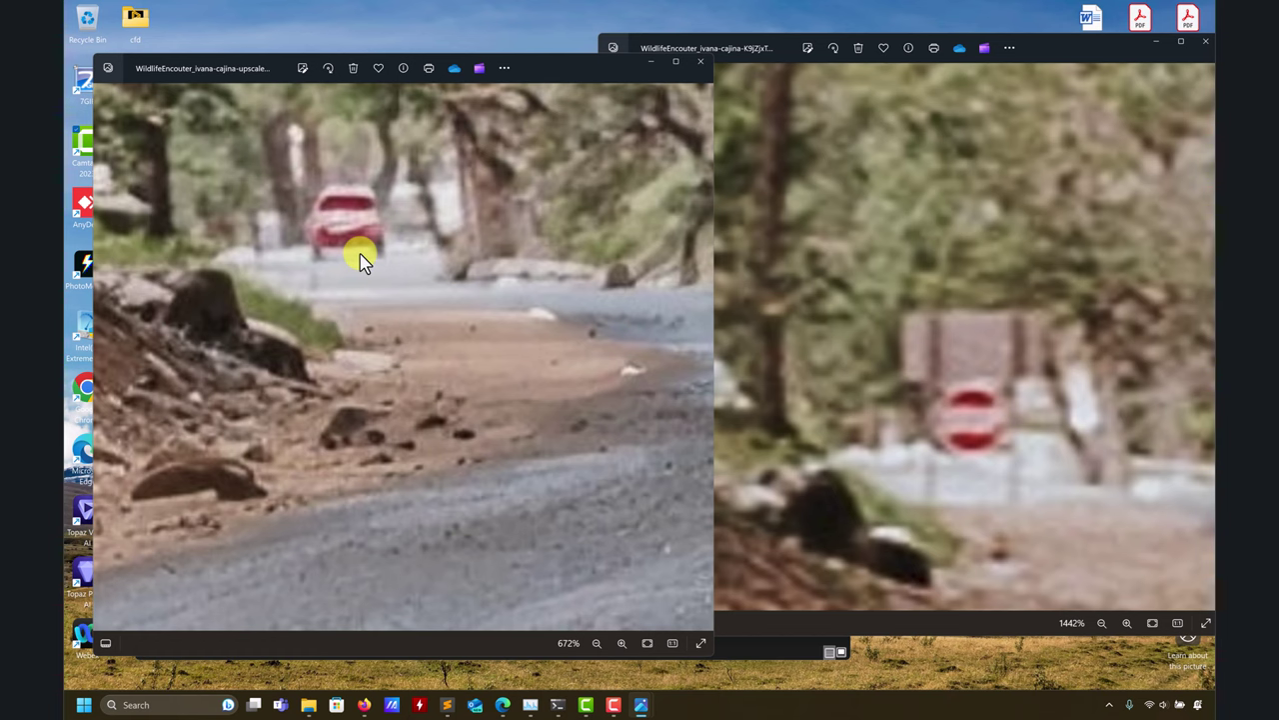
pyautogui.scroll(-3, 362, 259)
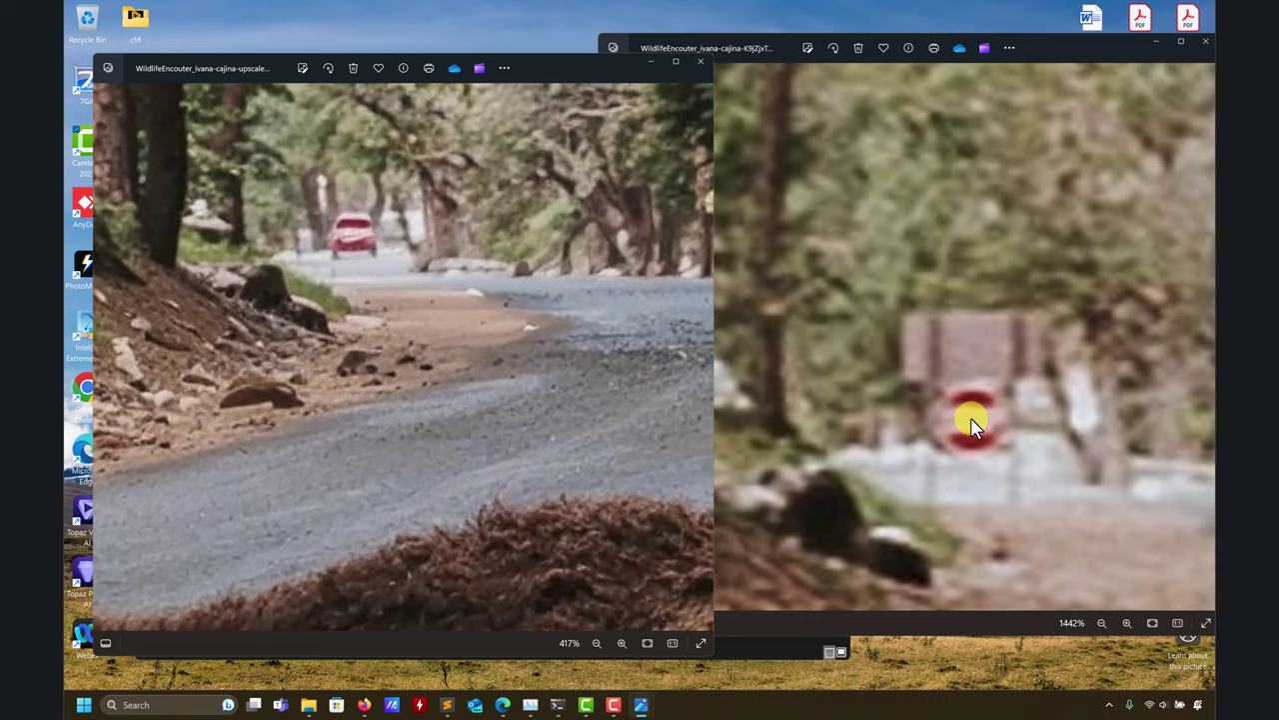
pyautogui.scroll(-10, 975, 425)
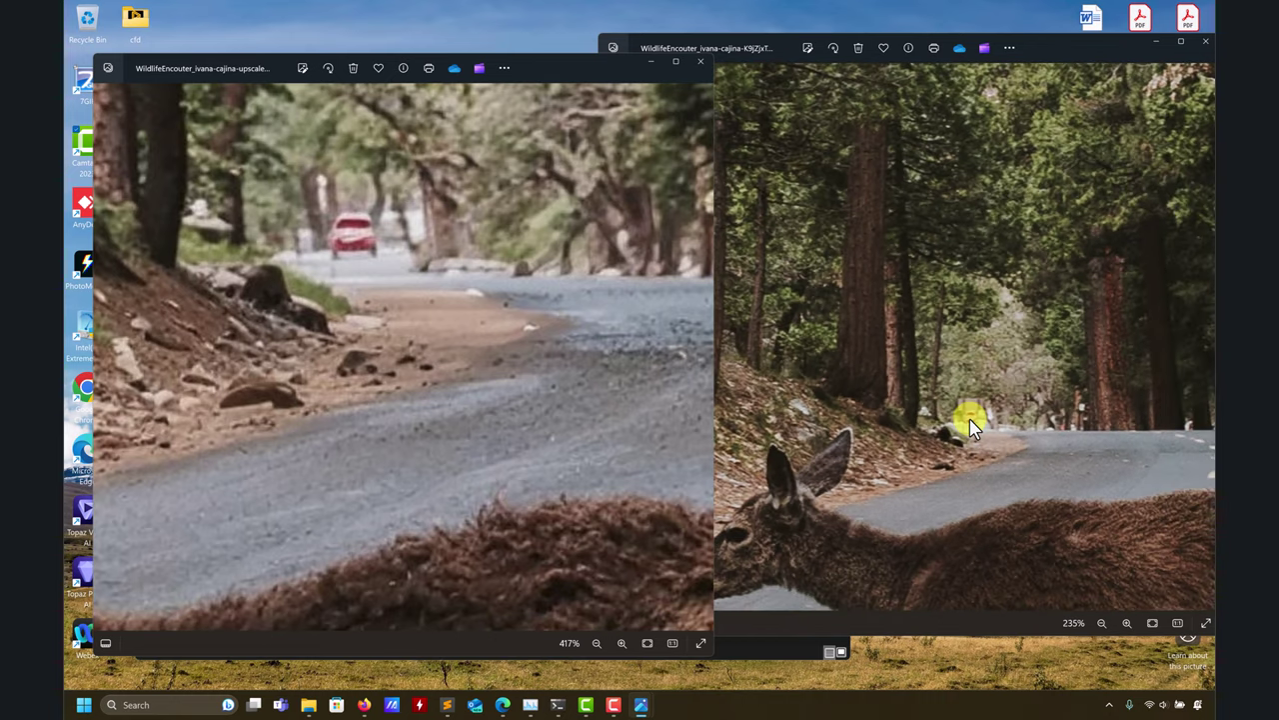
# Step: Compare the deer in the upscaled and original photos, from its whole body on the road to its head
pyautogui.scroll(-1, 975, 425)
pyautogui.scroll(-9, 366, 238)
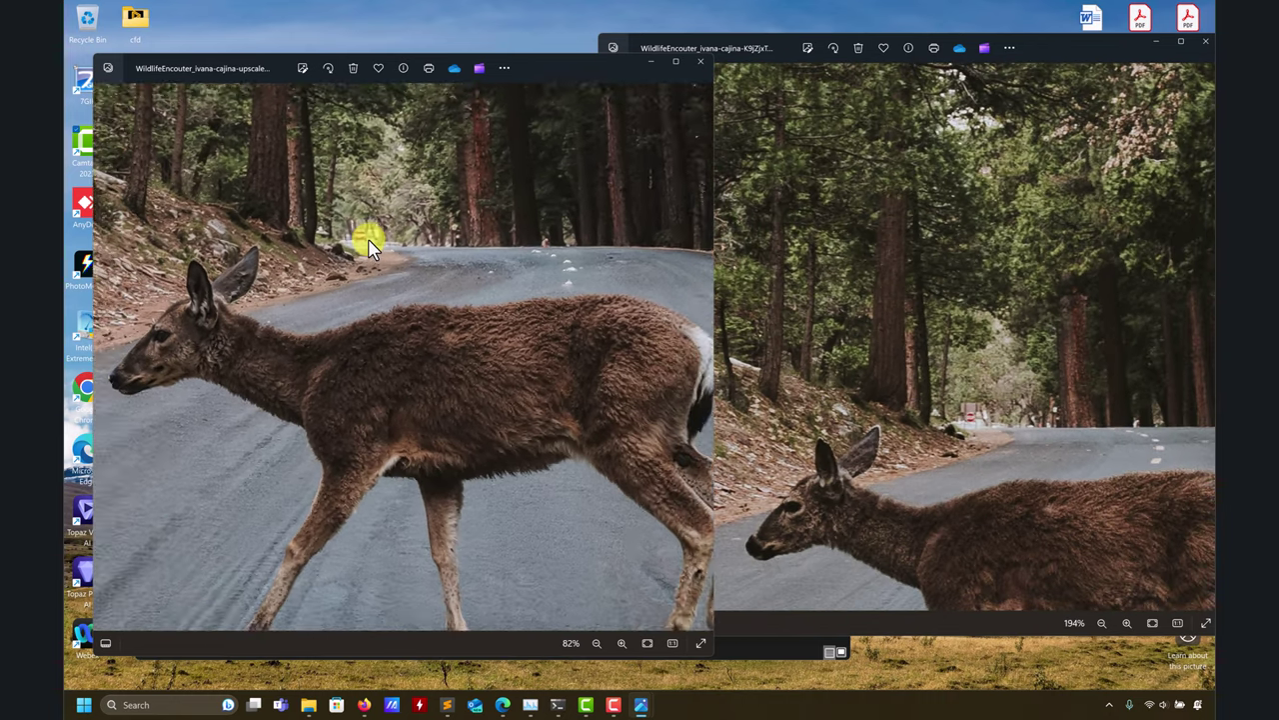
pyautogui.scroll(-2, 370, 248)
pyautogui.click(936, 354)
pyautogui.moveTo(935, 354); pyautogui.dragTo(889, 278)
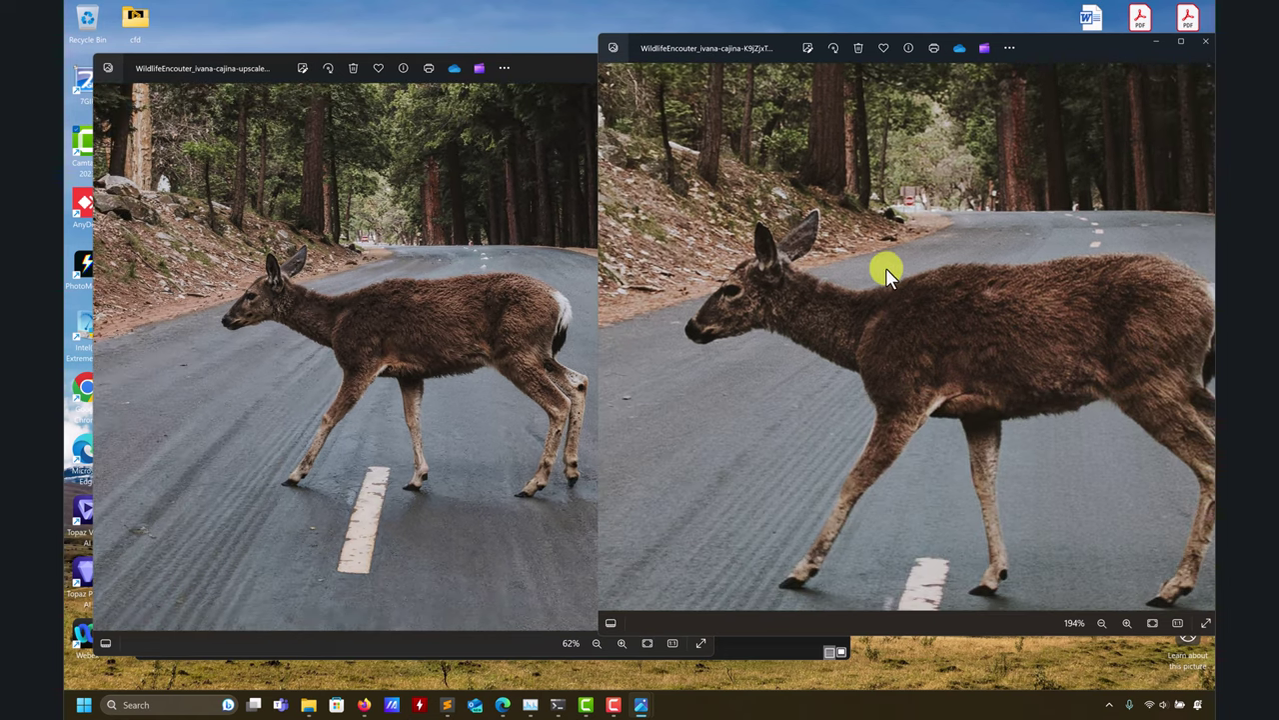
pyautogui.scroll(-3, 773, 307)
pyautogui.scroll(3, 340, 272)
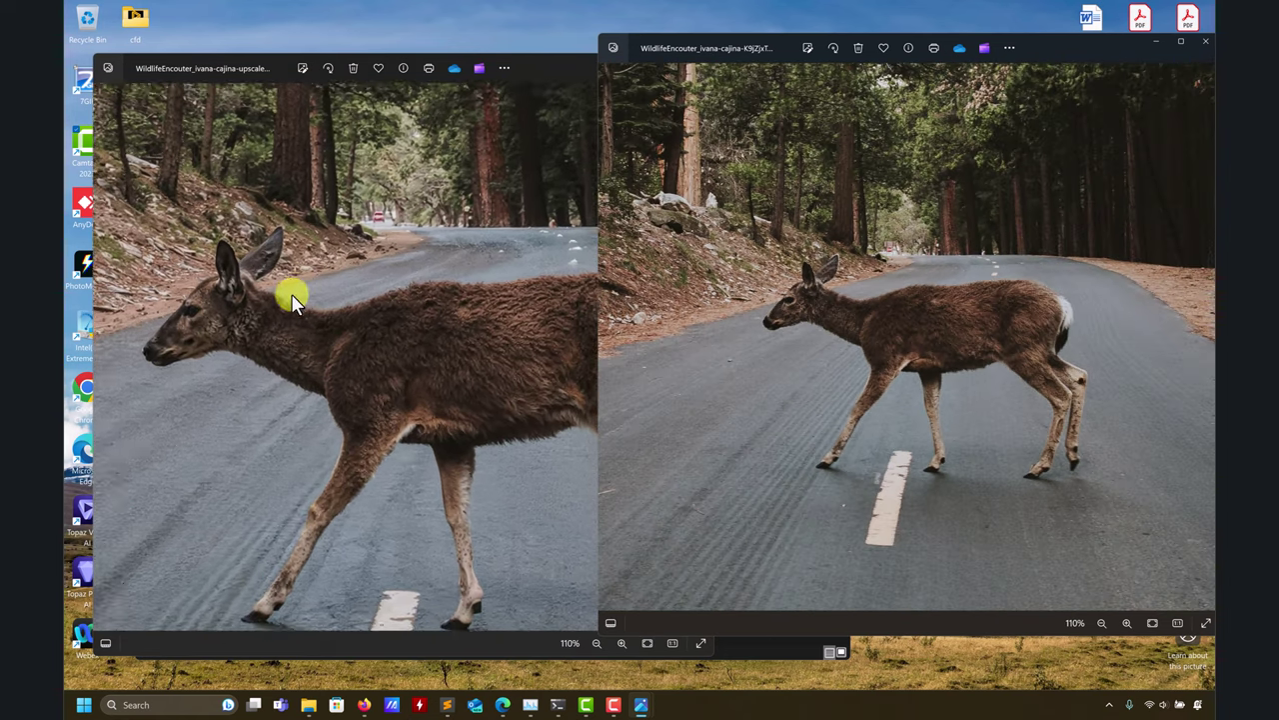
pyautogui.click(295, 305)
pyautogui.scroll(4, 297, 290)
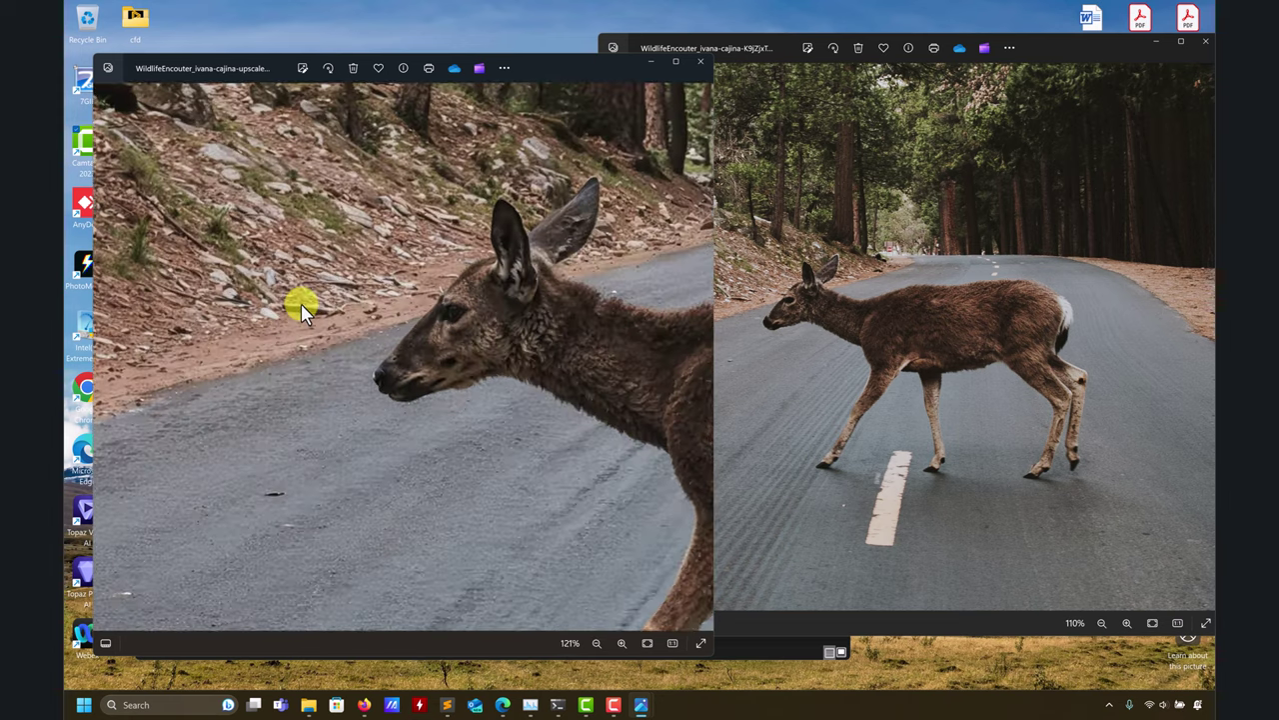
pyautogui.scroll(-5, 302, 306)
# Step: Compare the fallen logs and pine-needle ground beside the road in the upscaled and original photos
pyautogui.scroll(6, 529, 406)
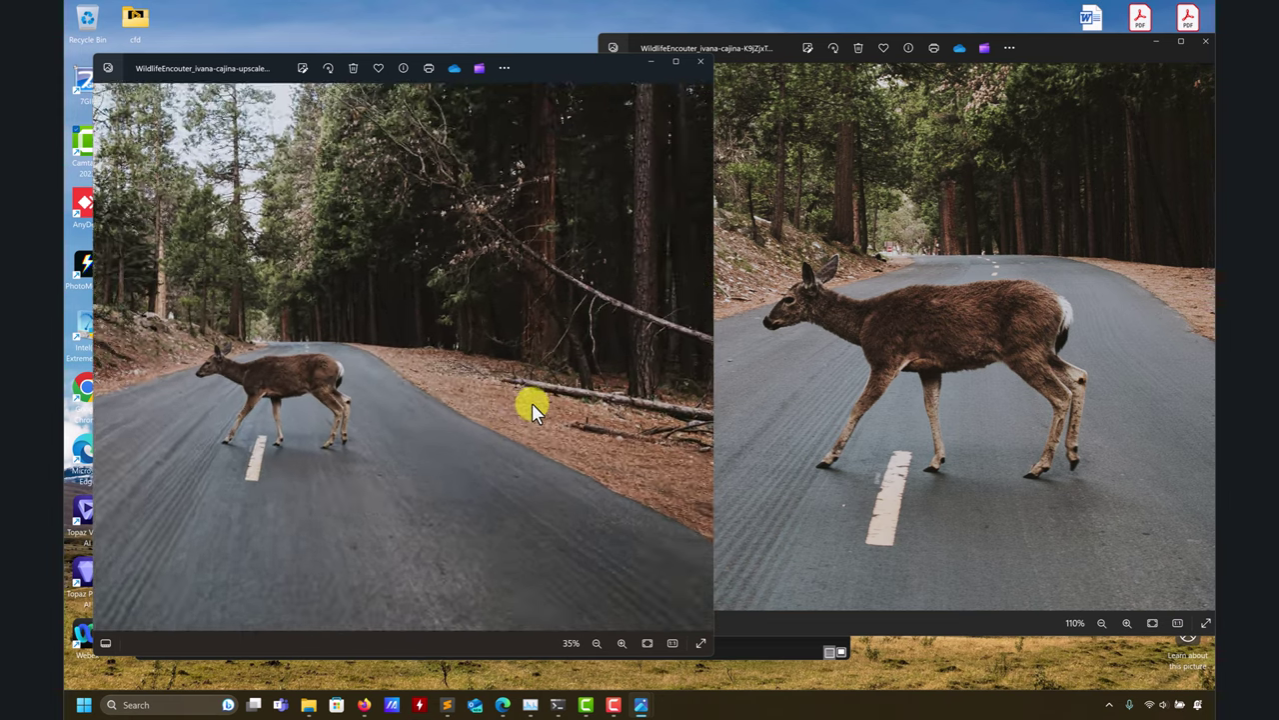
pyautogui.click(1033, 443)
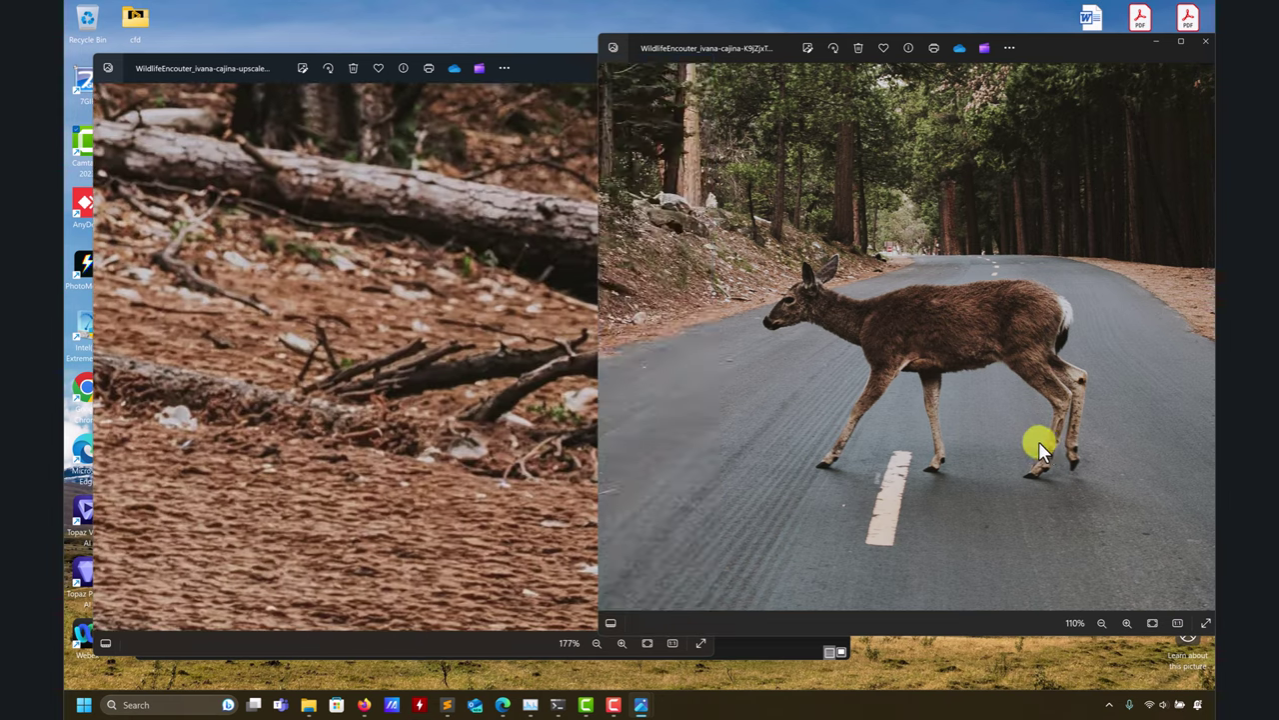
pyautogui.scroll(5, 815, 389)
pyautogui.scroll(3, 1005, 386)
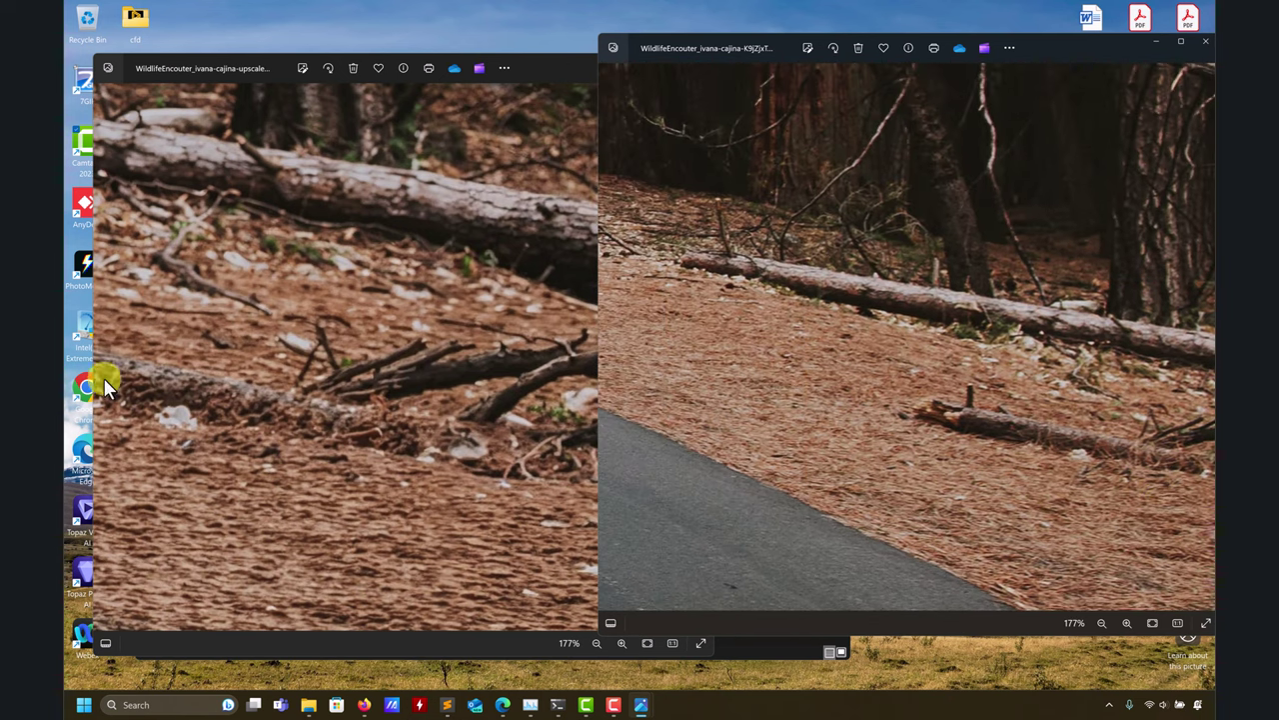
# Step: Close both photo viewers used for the comparison of the original and upscaled pictures
pyautogui.click(383, 388)
pyautogui.press('Left')
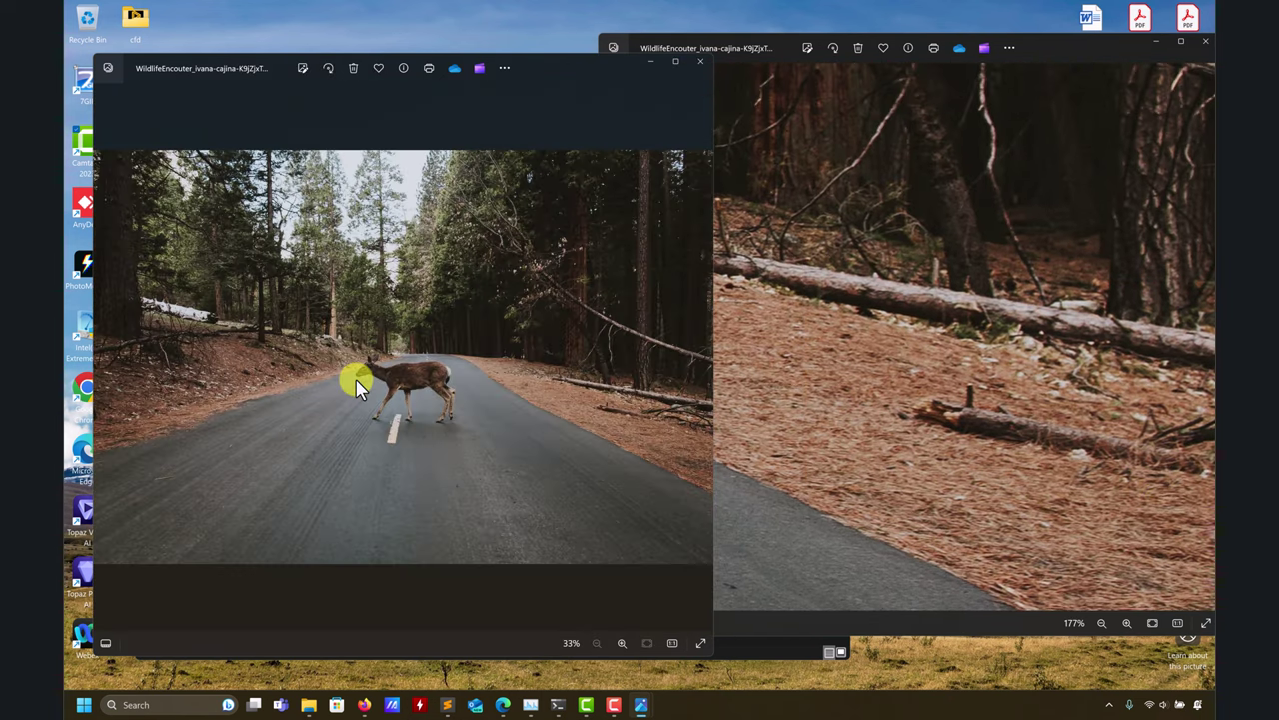
pyautogui.click(703, 64)
pyautogui.moveTo(1032, 45); pyautogui.dragTo(387, 30)
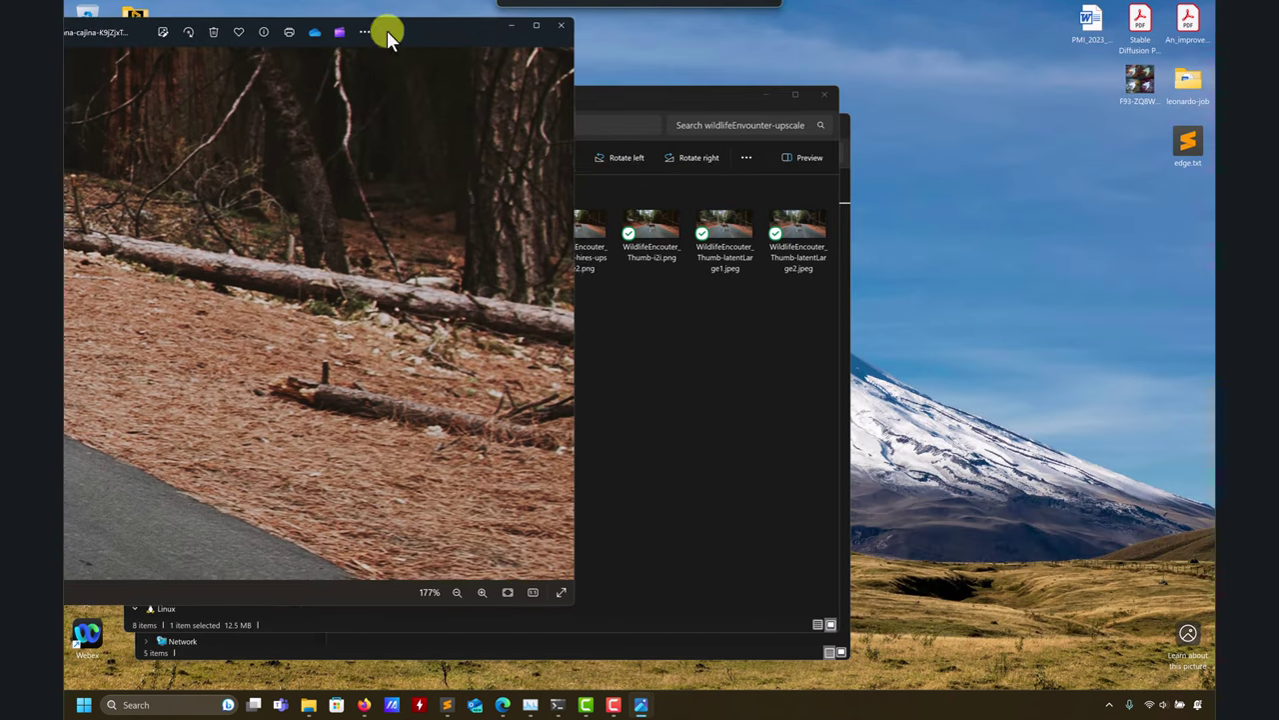
pyautogui.click(574, 32)
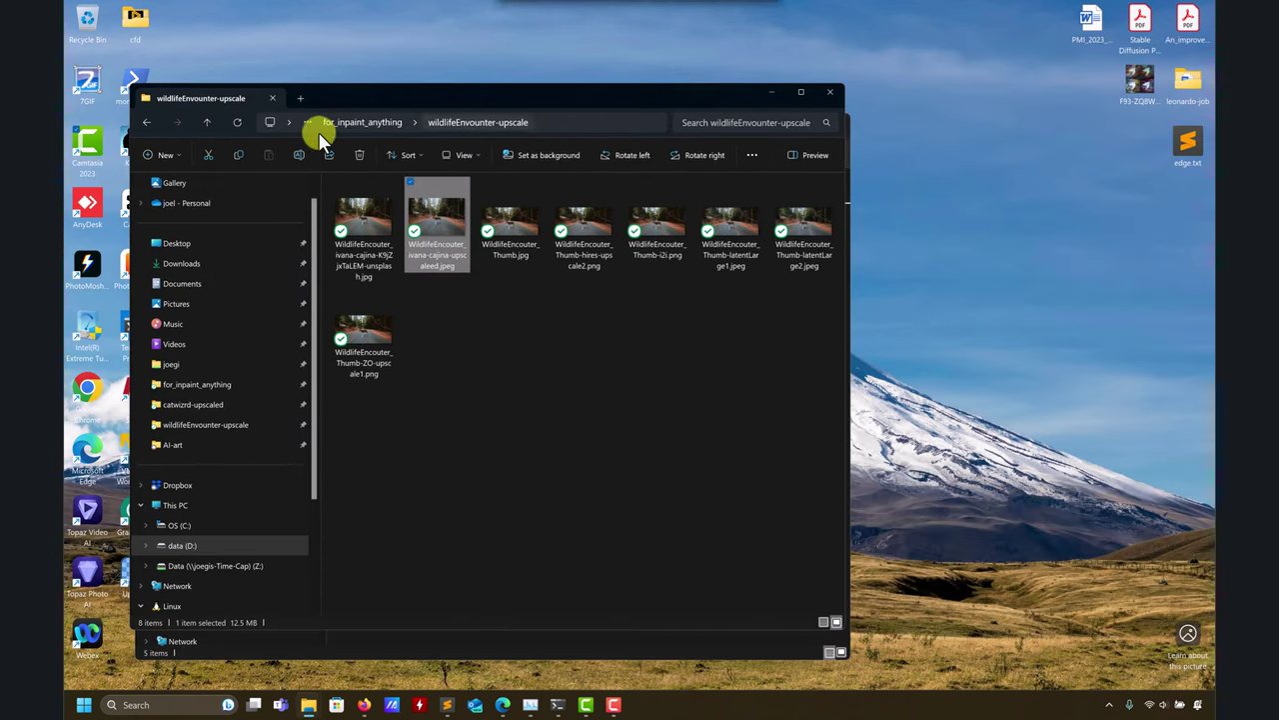
# Step: Go up to the for_inpaint_anything folder, move its window aside, and bring the sd.webui folder window forward
pyautogui.click(205, 123)
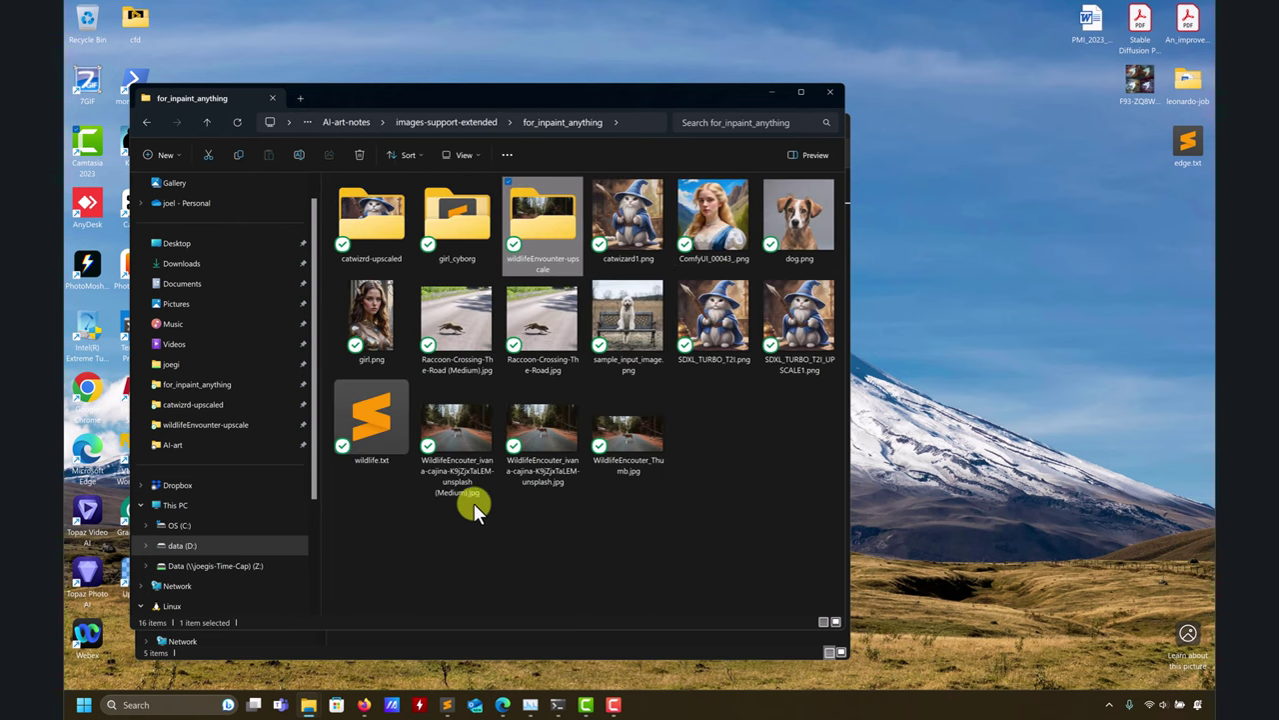
pyautogui.moveTo(724, 93); pyautogui.dragTo(1090, 75)
pyautogui.click(414, 424)
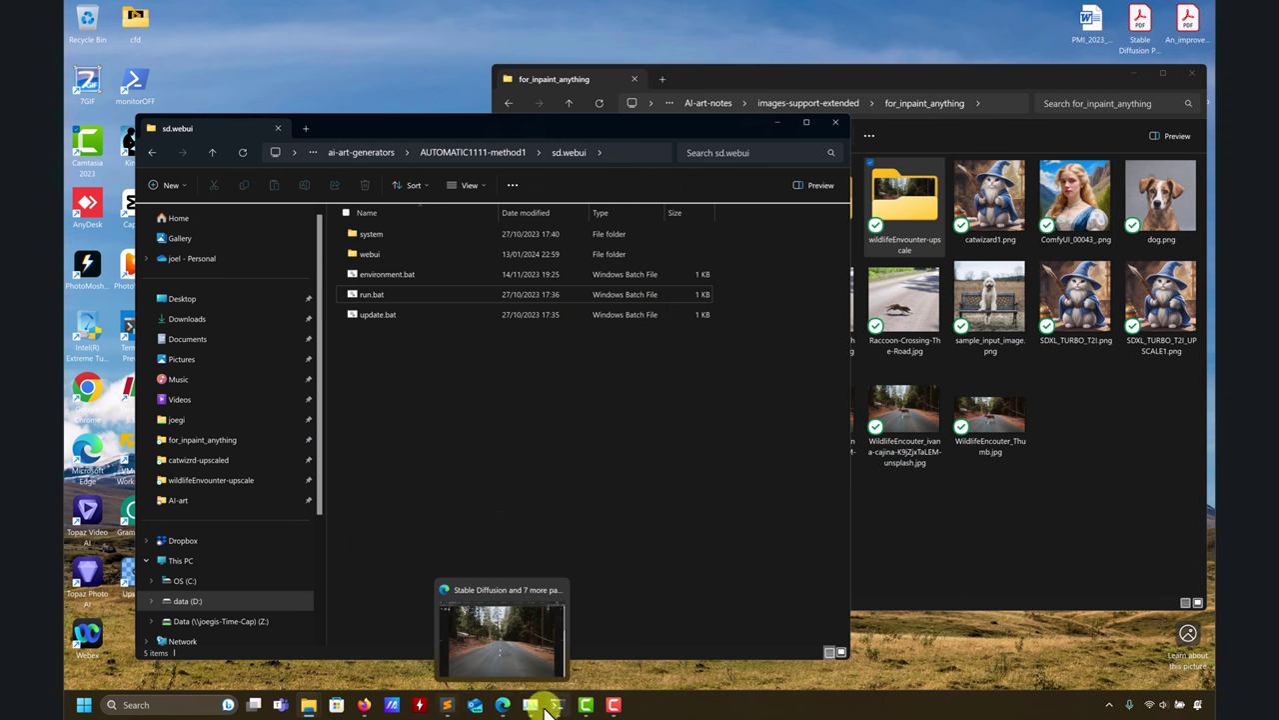
# Step: Switch back to the Edge window with Stable Diffusion and close the full-size preview of the empty road
pyautogui.click(364, 704)
pyautogui.click(364, 704)
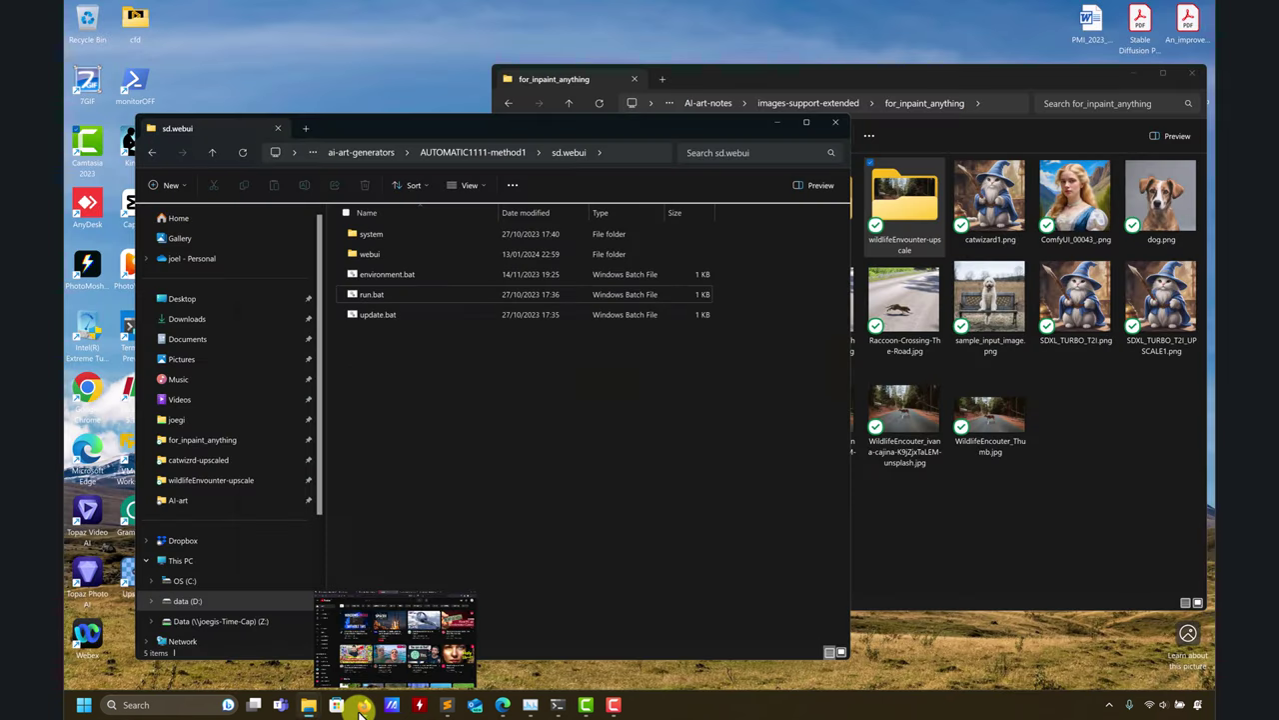
pyautogui.click(503, 705)
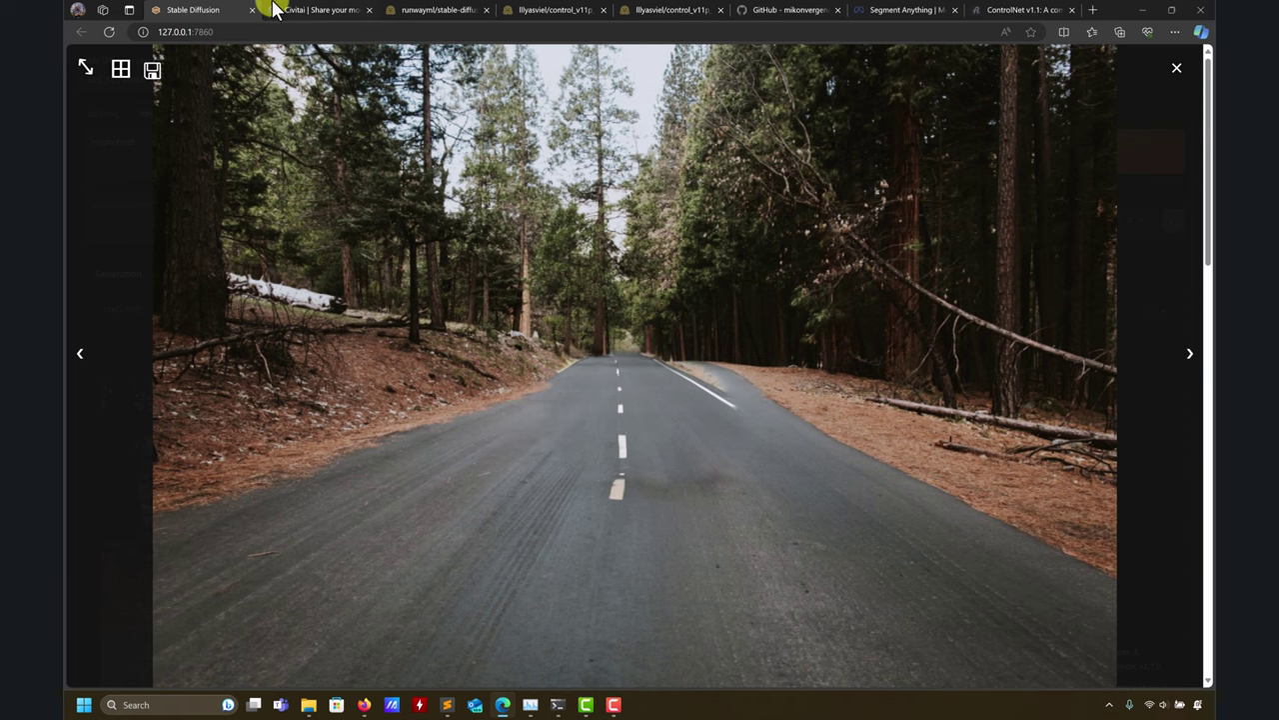
pyautogui.click(1176, 67)
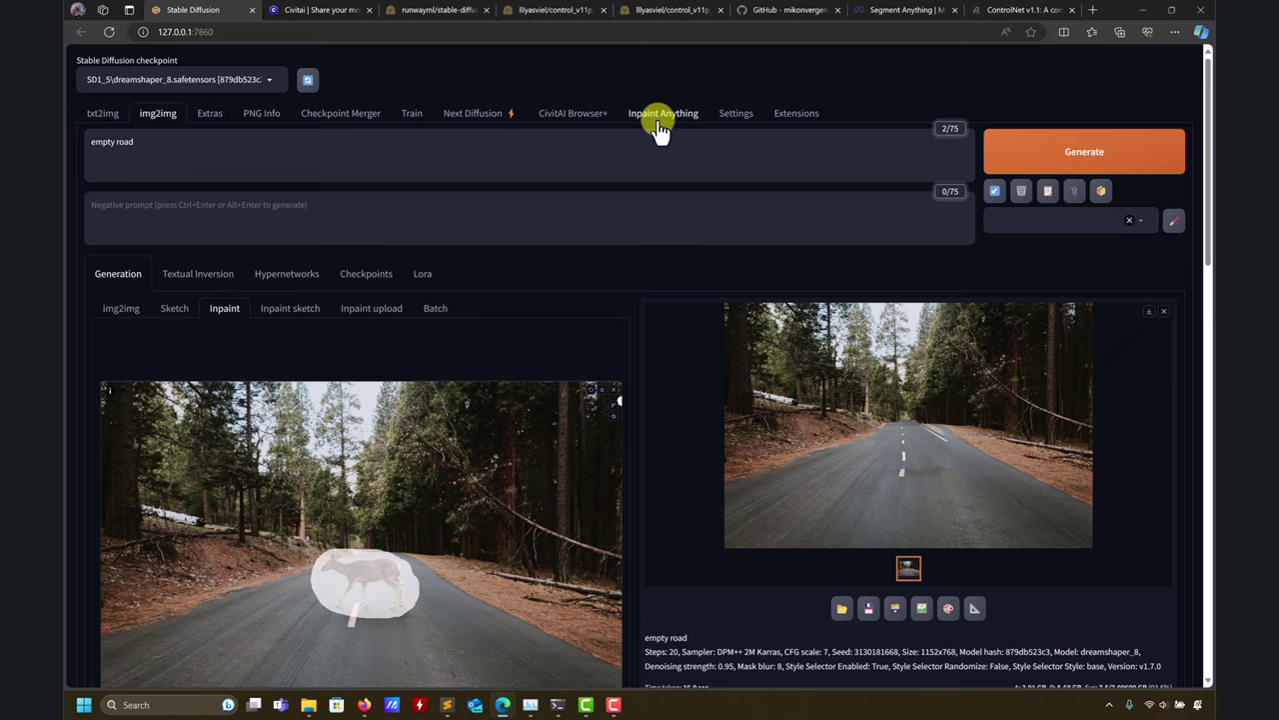
# Step: Search Hugging Face for "inpaint foo" and open the lllyasviel/fooocus_inpaint model page
pyautogui.click(440, 10)
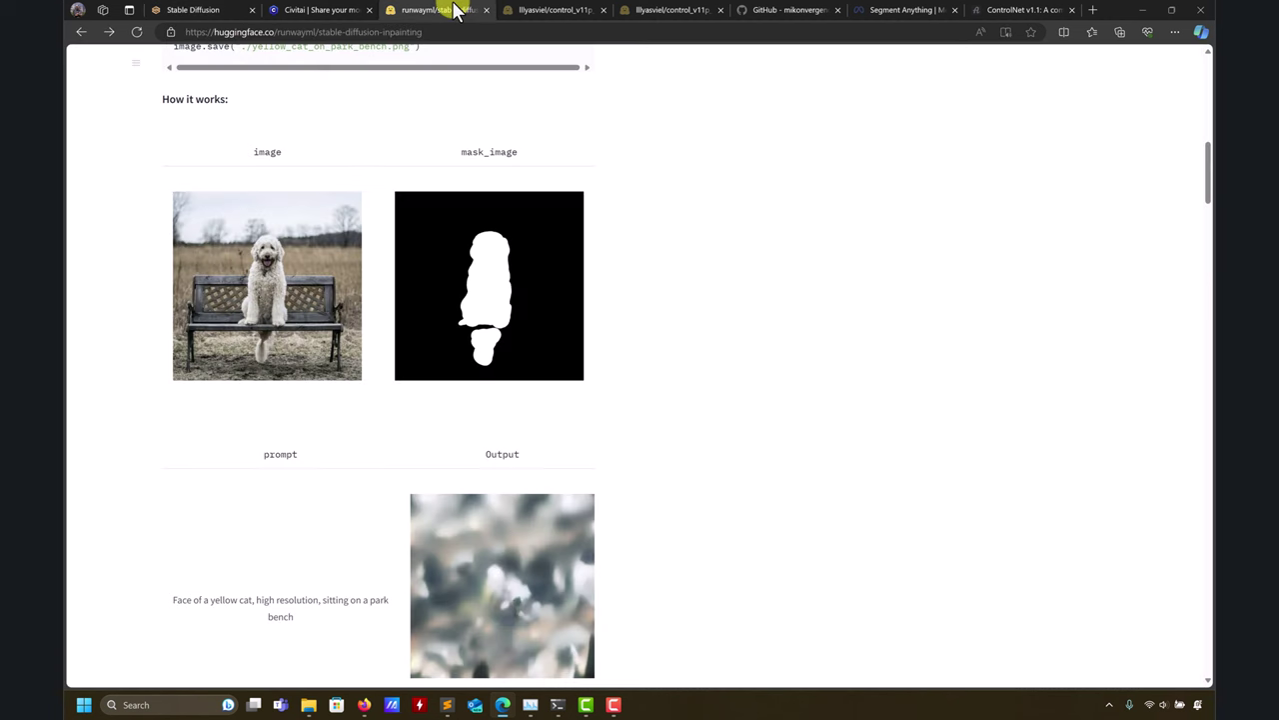
pyautogui.scroll(15, 470, 120)
pyautogui.click(344, 62)
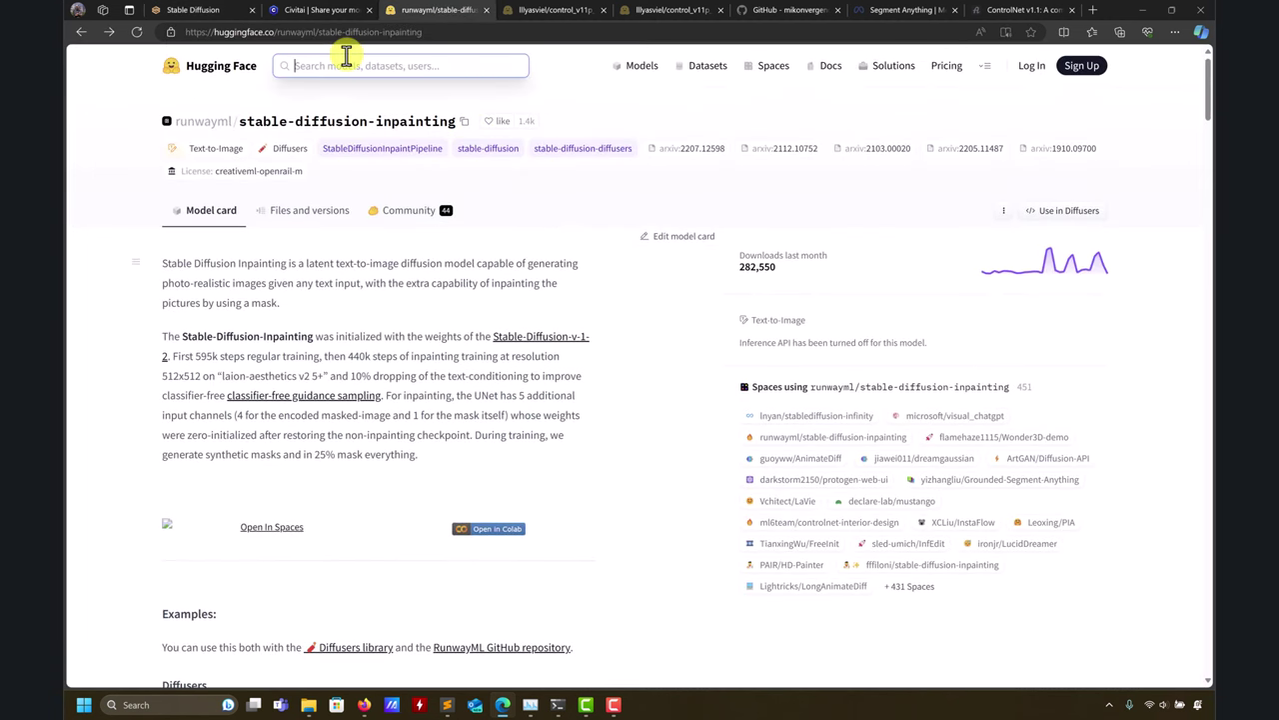
pyautogui.write('inpaint foo')
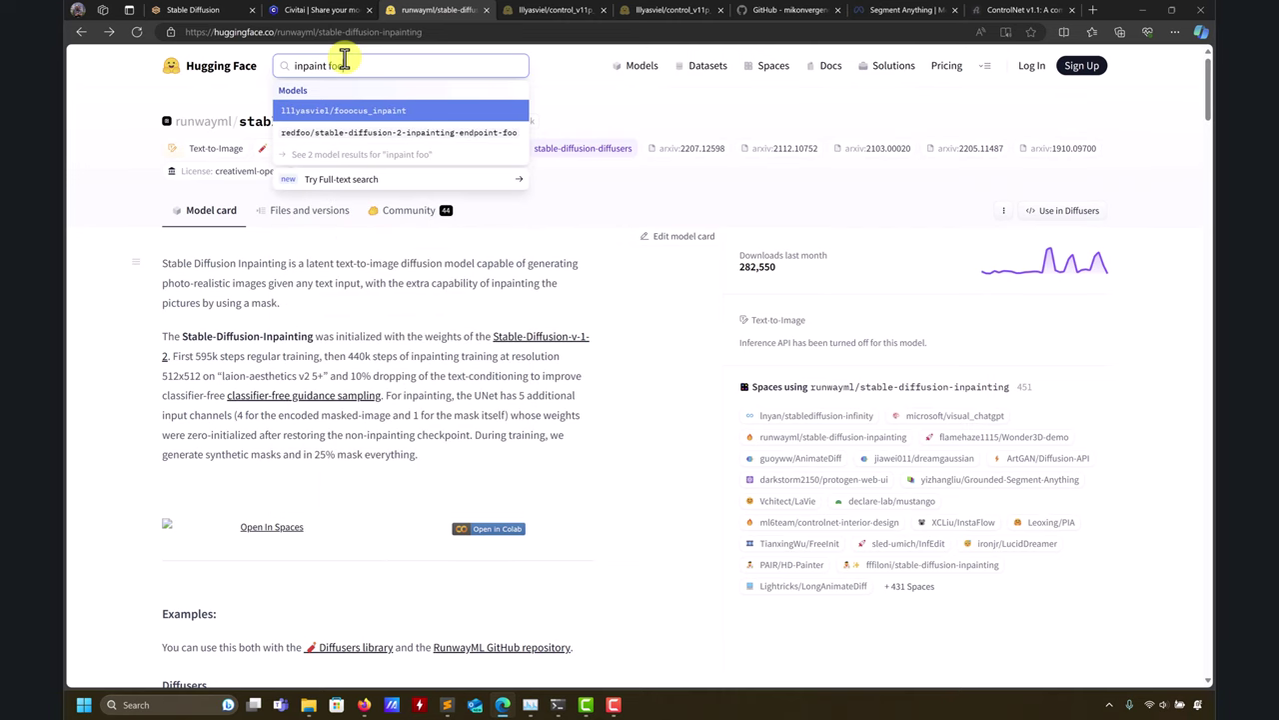
pyautogui.click(405, 111)
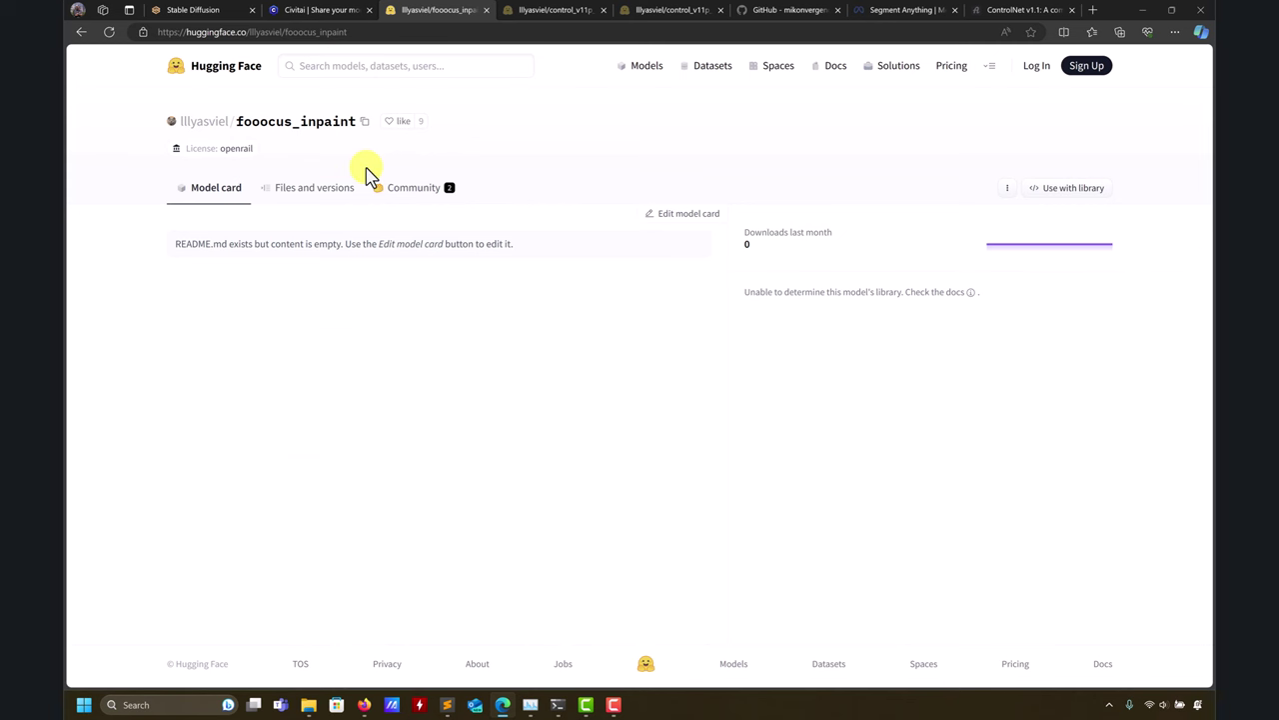
# Step: Return from the fooocus_inpaint model page to the Stable Diffusion img2img Inpaint page
pyautogui.click(548, 10)
pyautogui.click(445, 12)
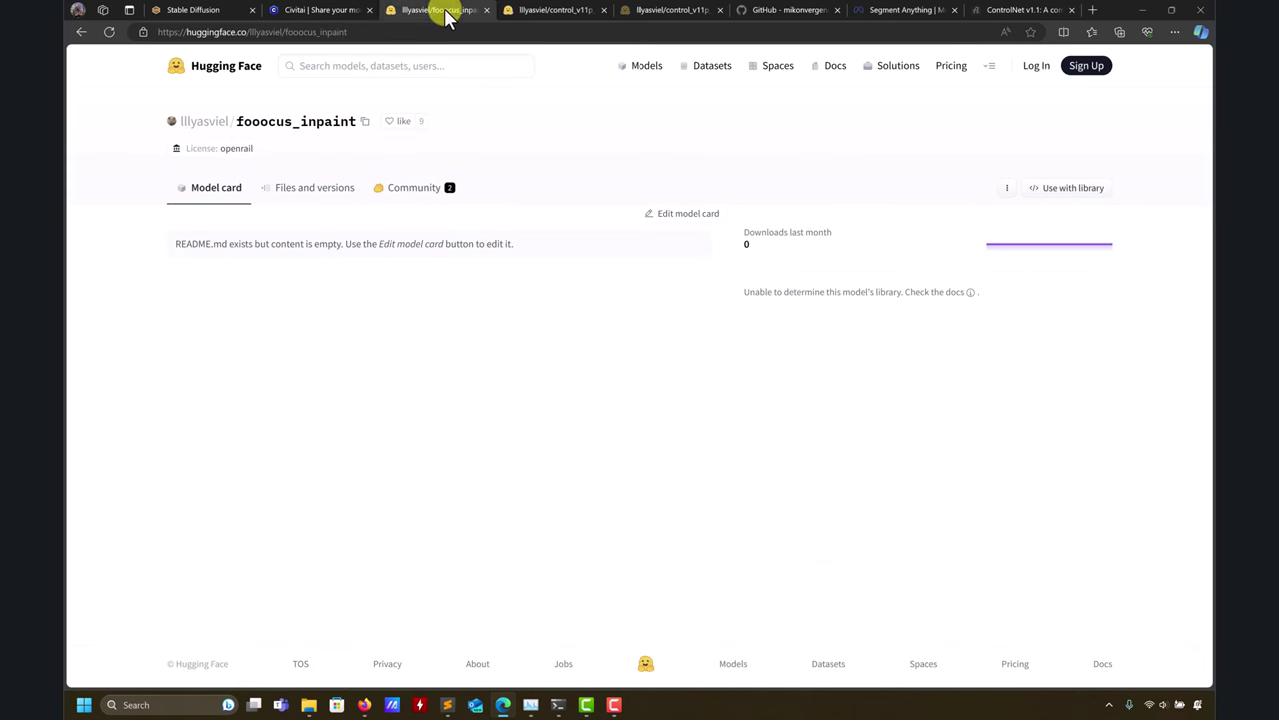
pyautogui.click(328, 10)
pyautogui.click(214, 10)
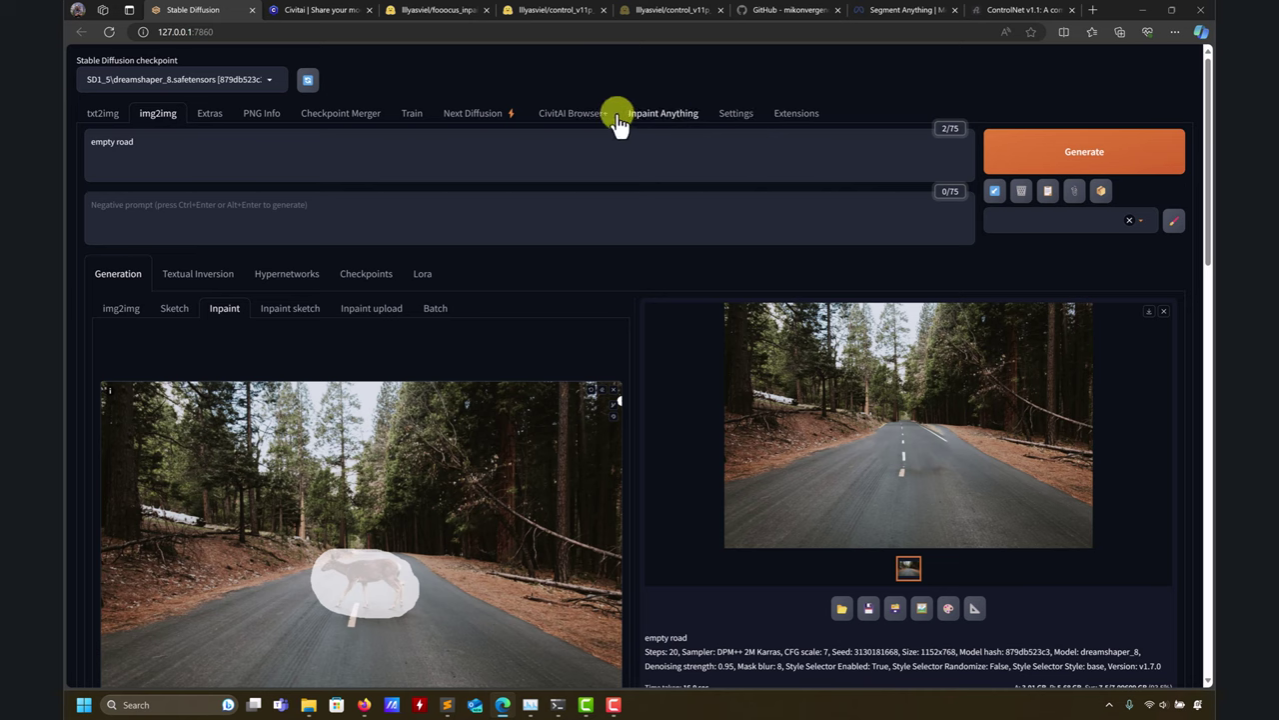